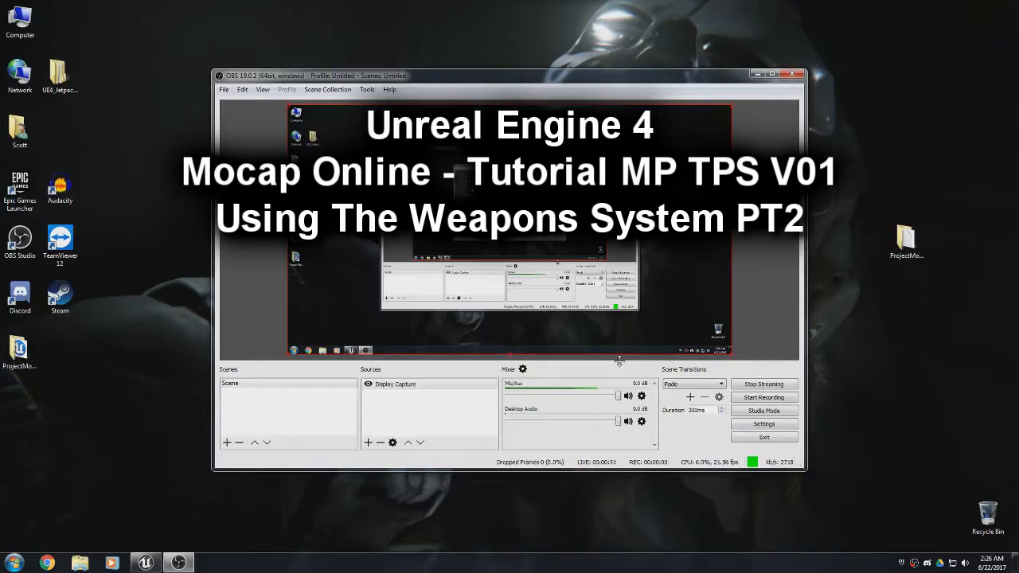
Minimize OBS Studio and restore the Unreal Engine editor showing the TestMap level.
click(757, 74)
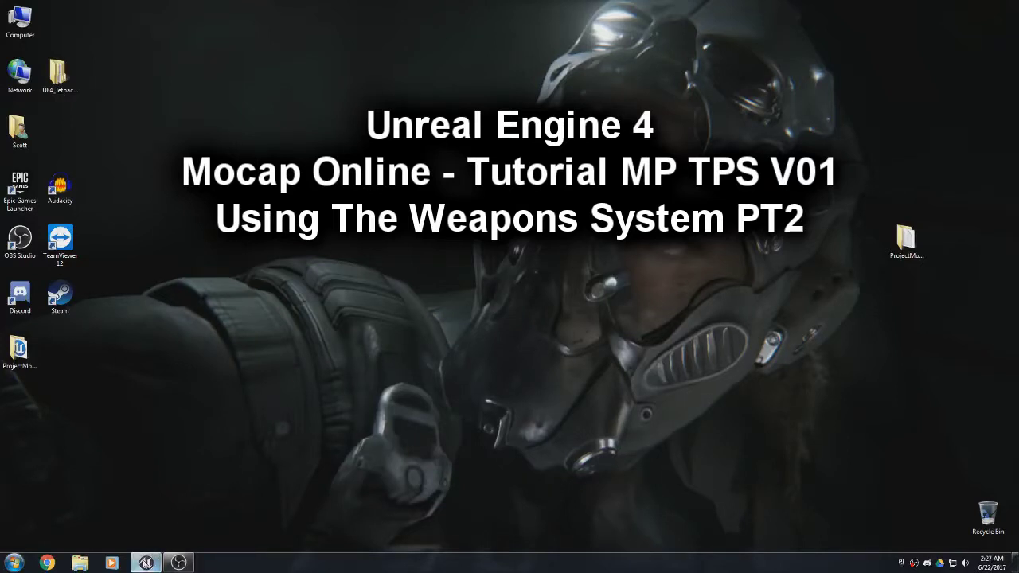
click(145, 563)
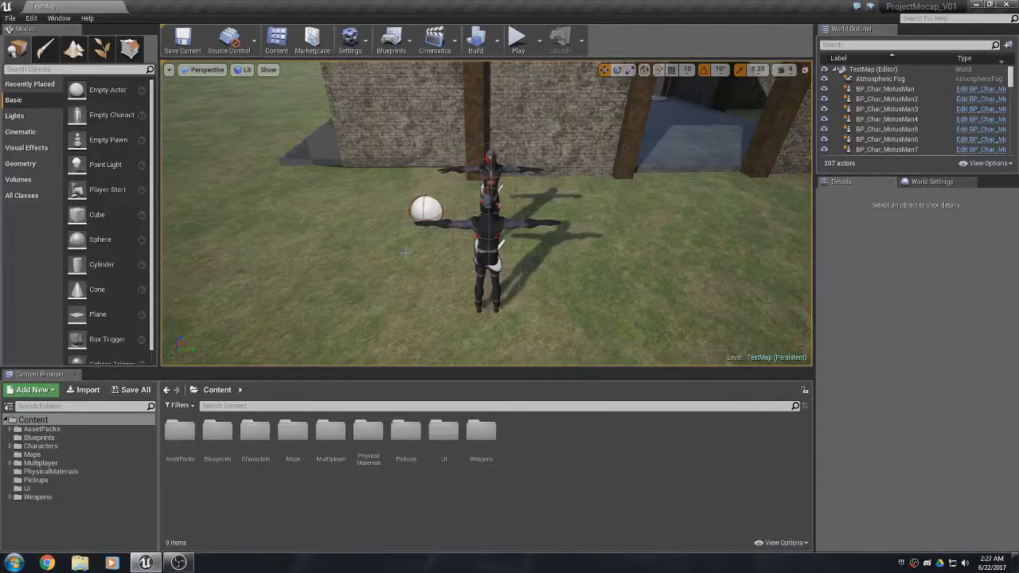
Adjust the viewport slightly and start a Play-In-Editor session of TestMap.
mouse_move(396, 269)
right_down()
mouse_move(405, 197)
mouse_move(395, 271)
right_up()
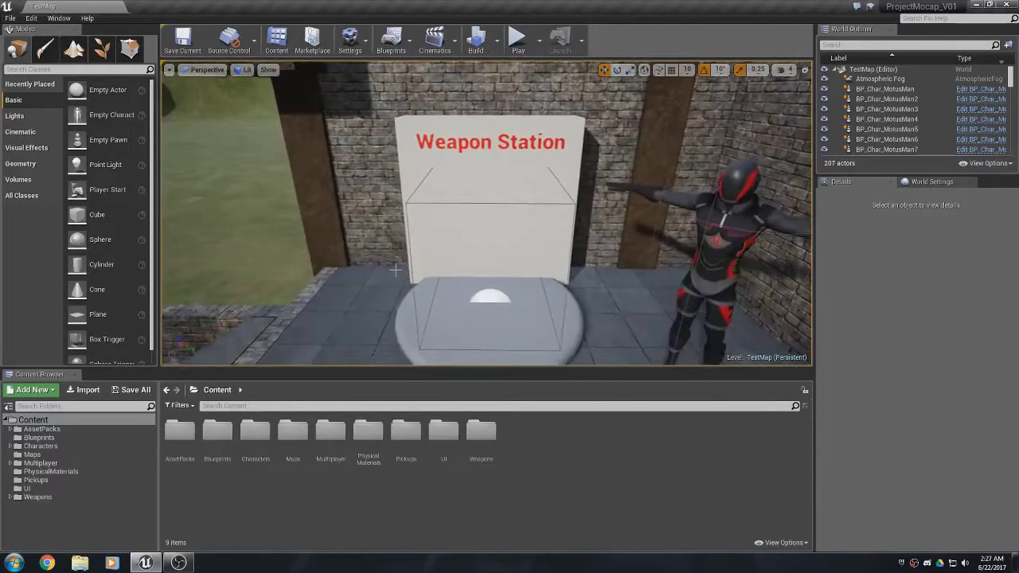
click(519, 41)
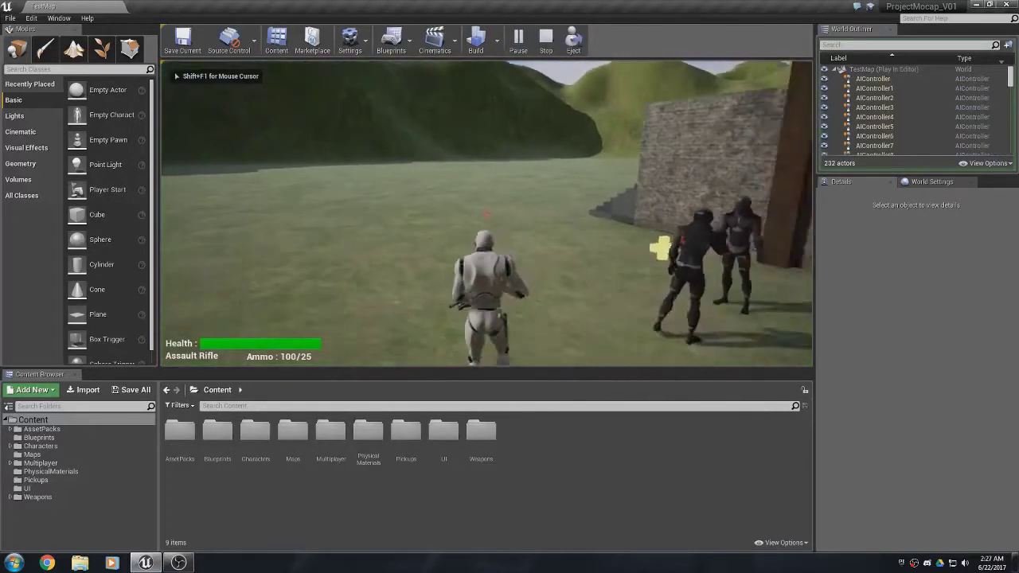
Run the character around the compound and bring it back toward the Weapon Station pad.
key(w)
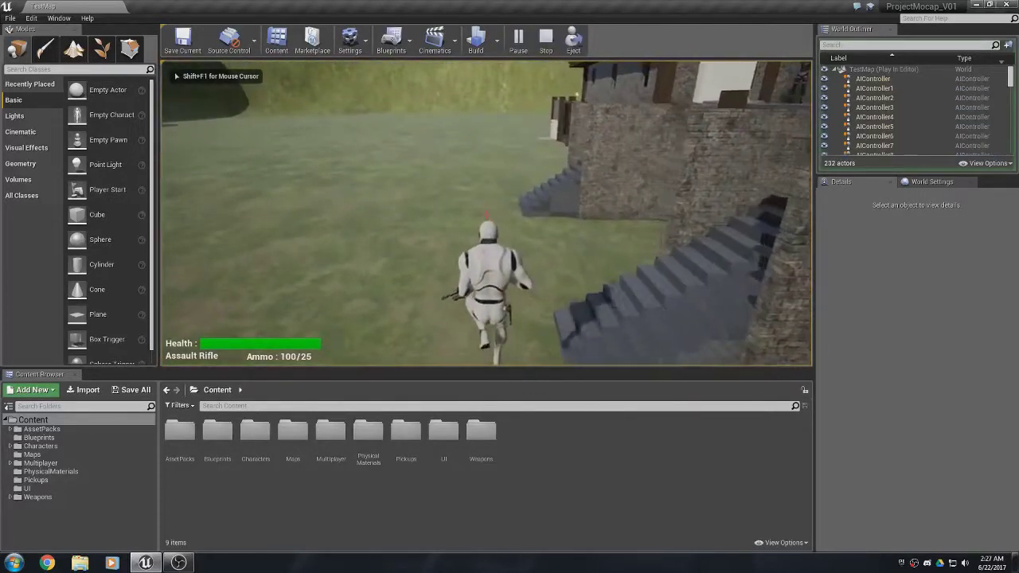
key(w)
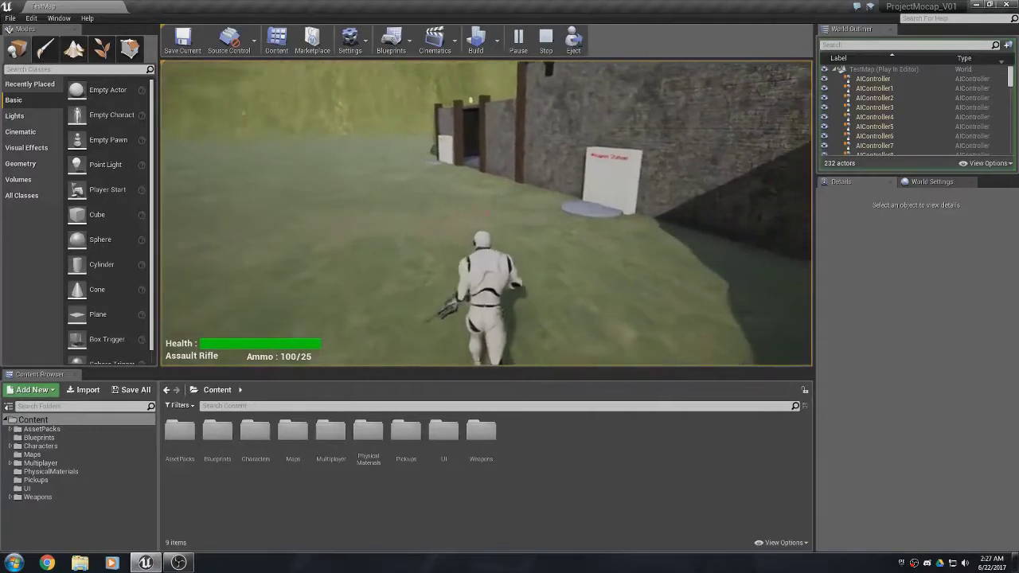
key(w)
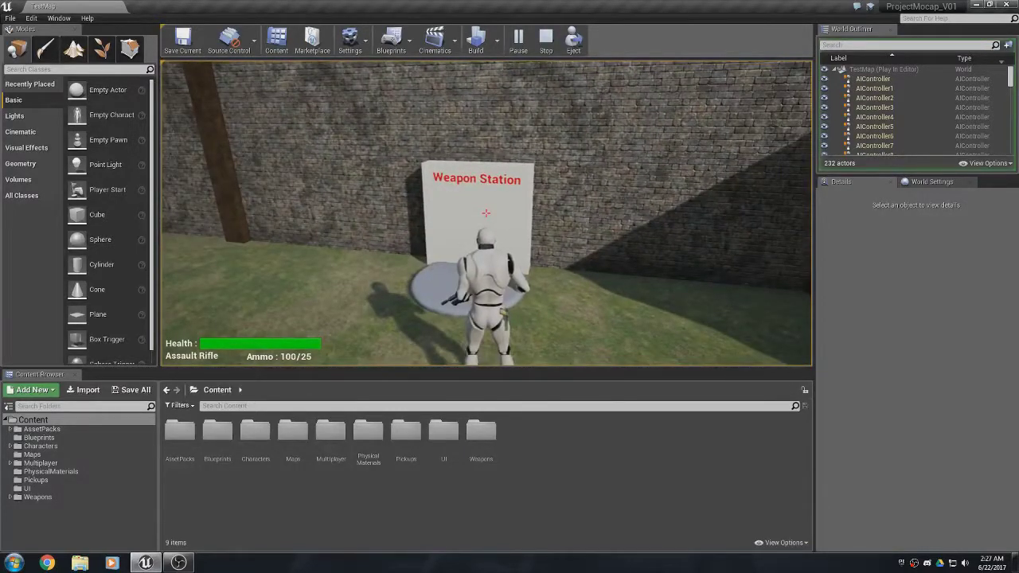
key(a)
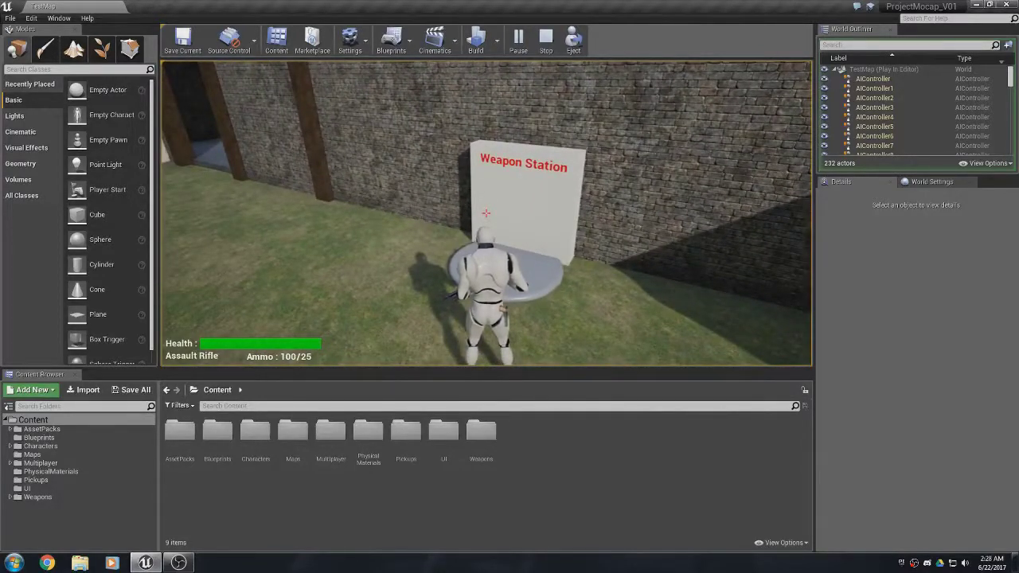
key(d)
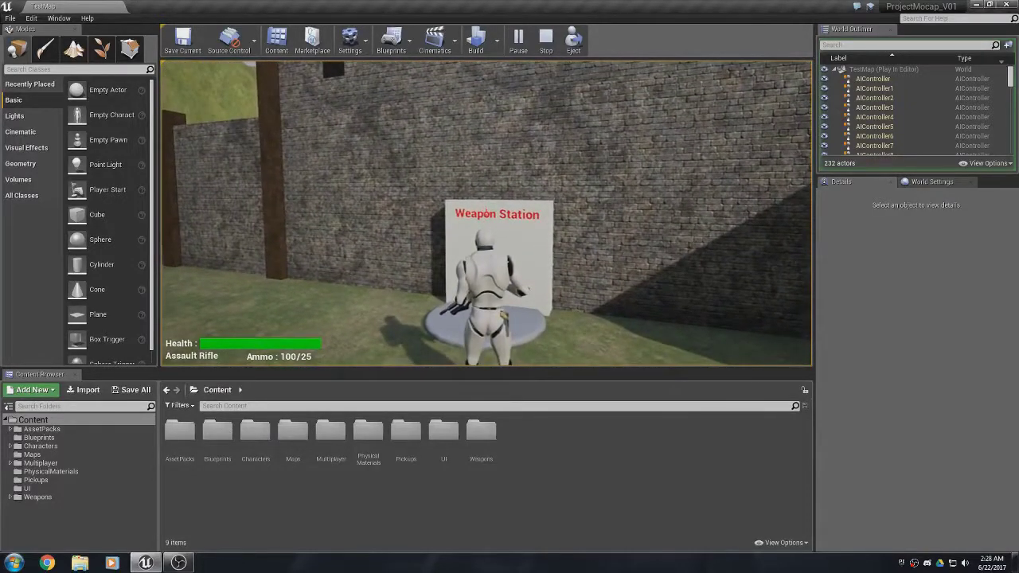
key(w)
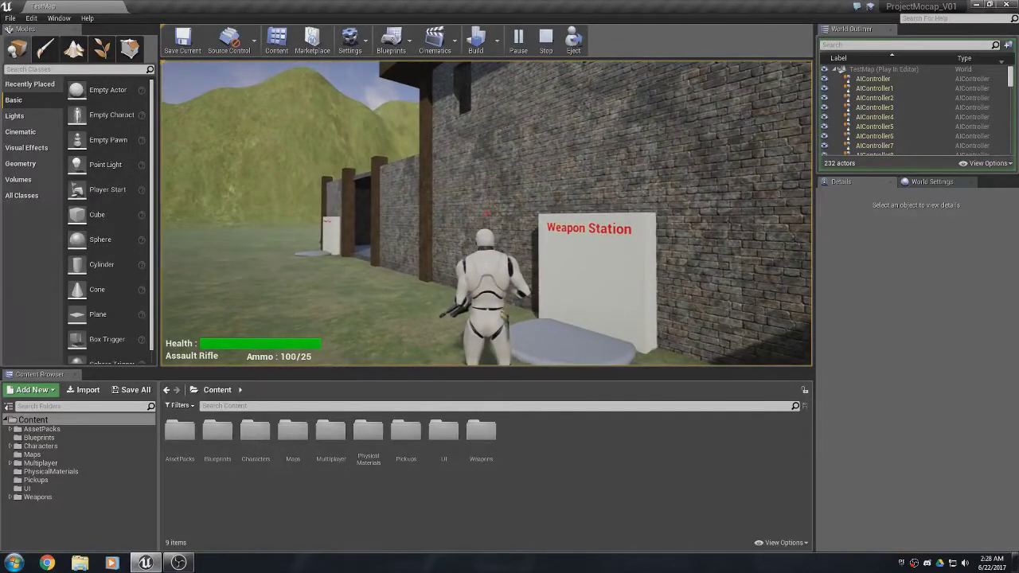
key(w)
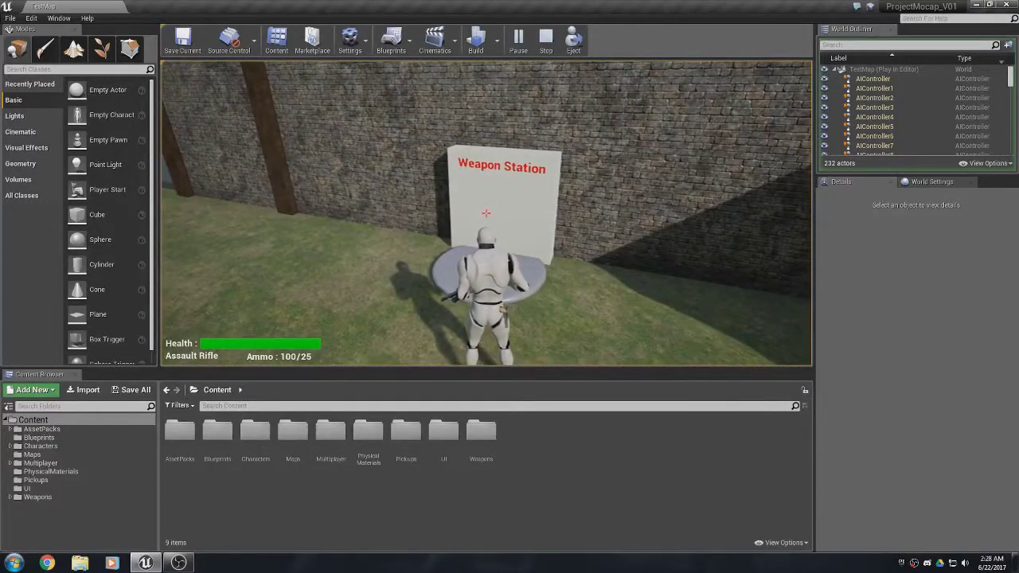
key(w)
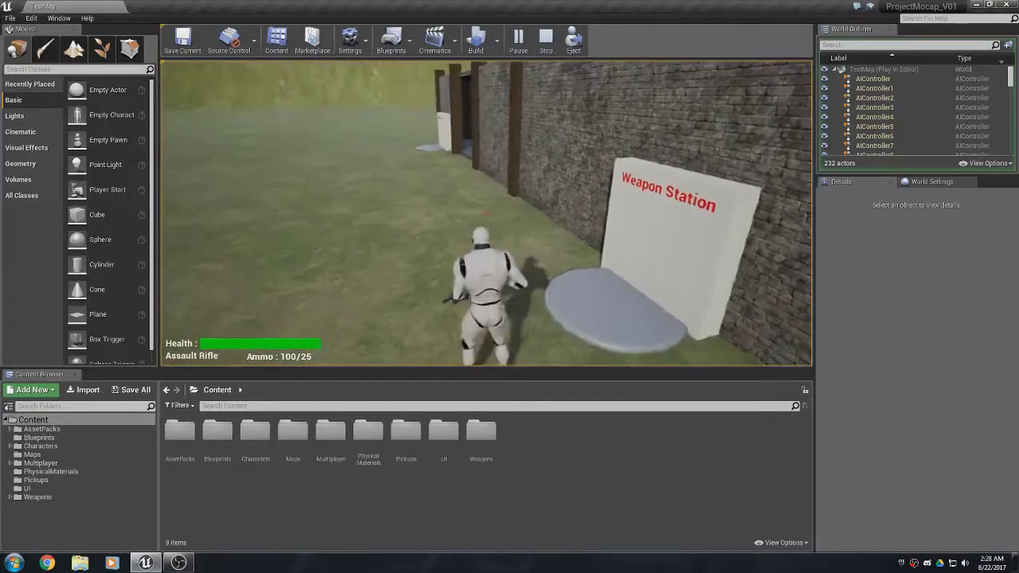
key(w)
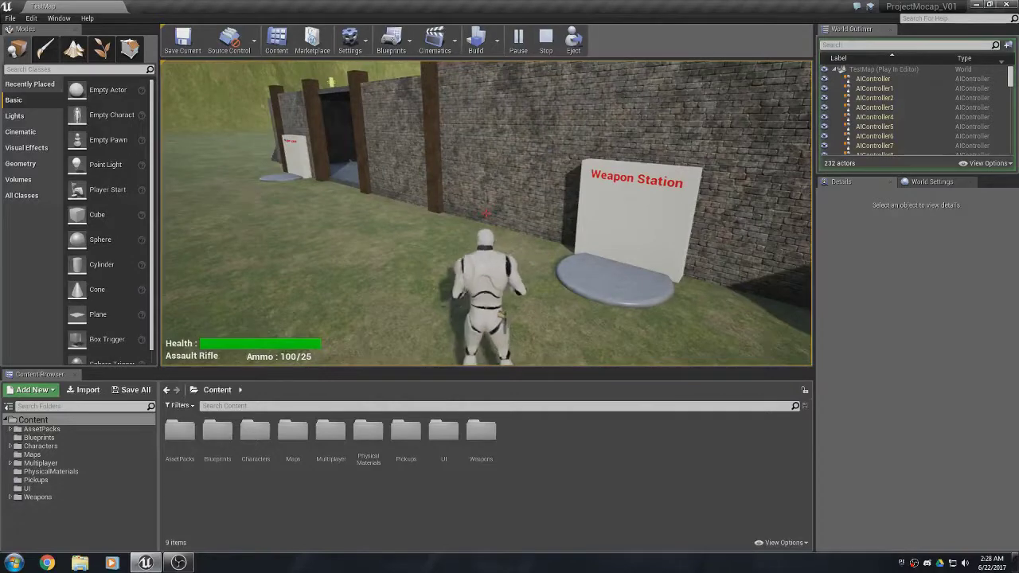
mouse_move(485, 213)
key(w)
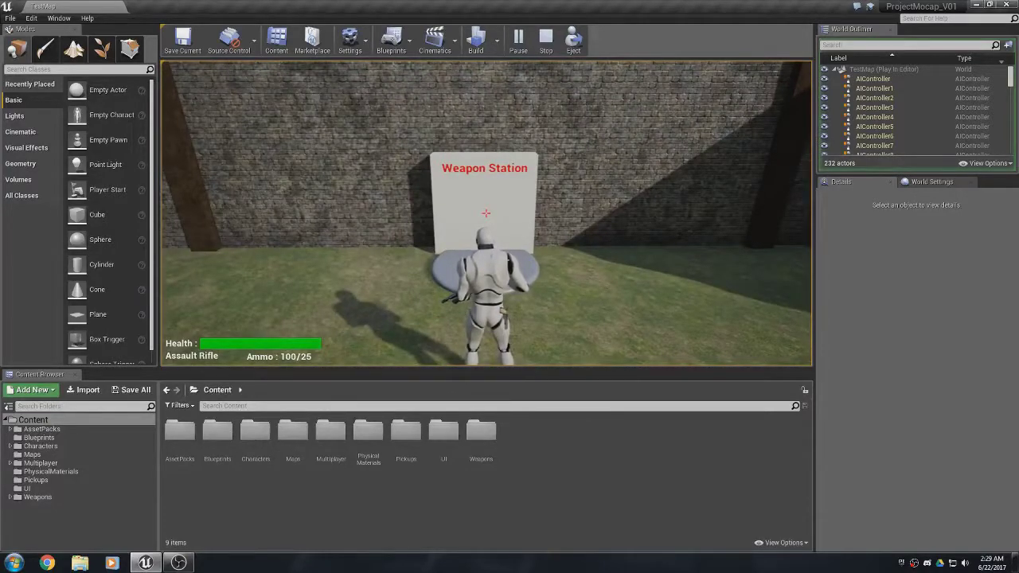
Walk the character right up to the Weapon Station, facing it head-on.
key(w)
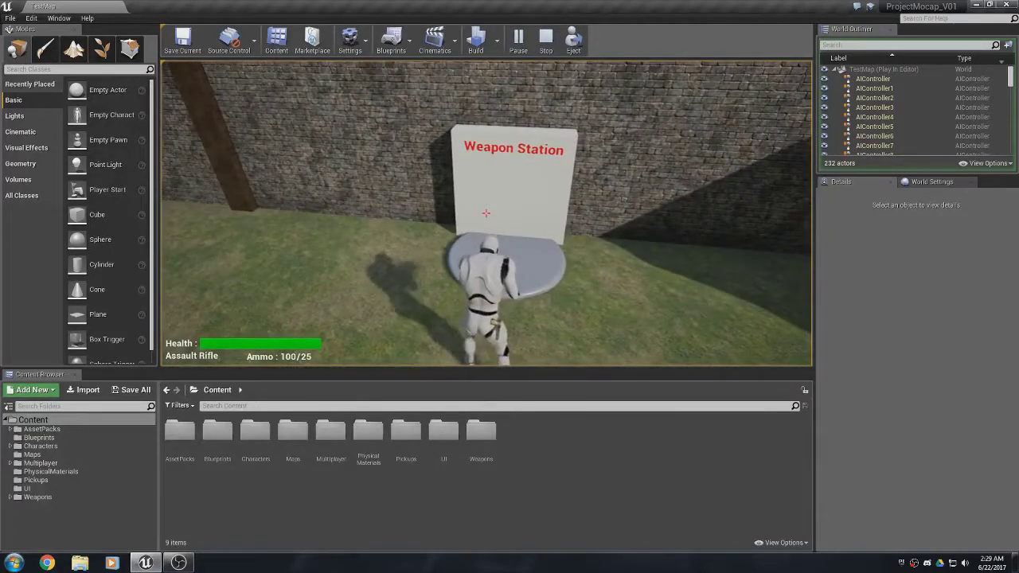
key(w)
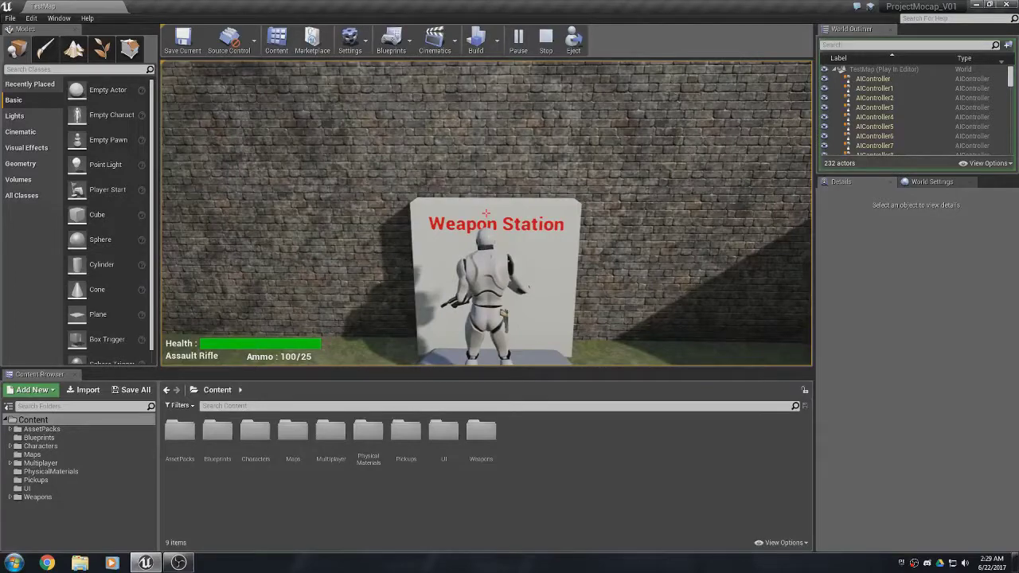
key(d)
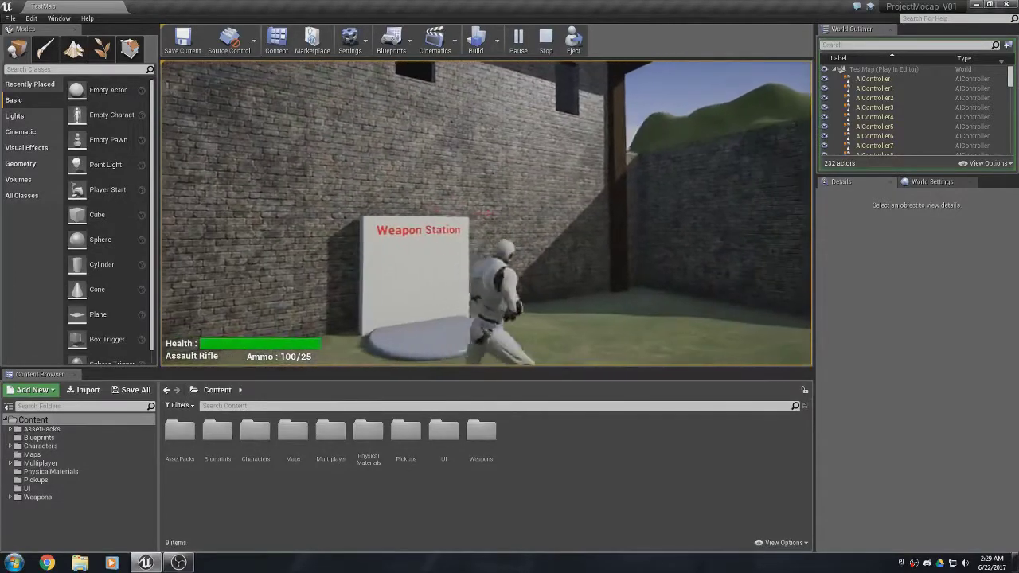
key(a)
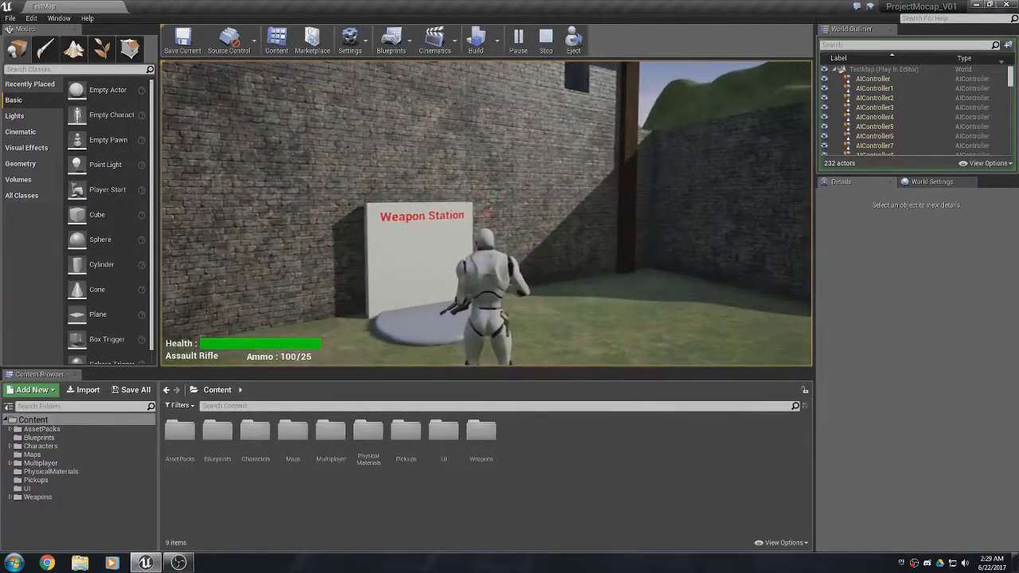
key(w)
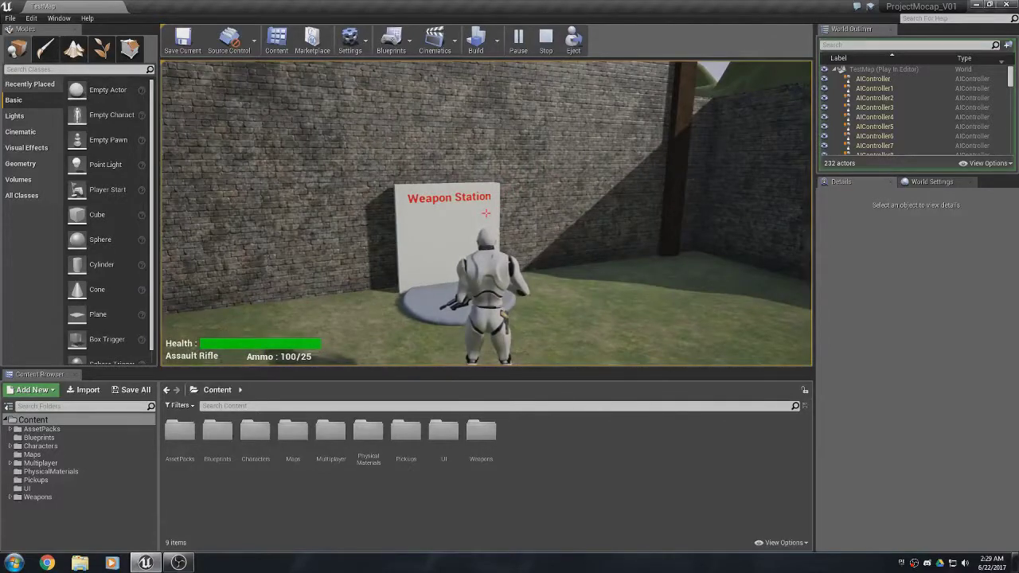
key(a)
key(a)
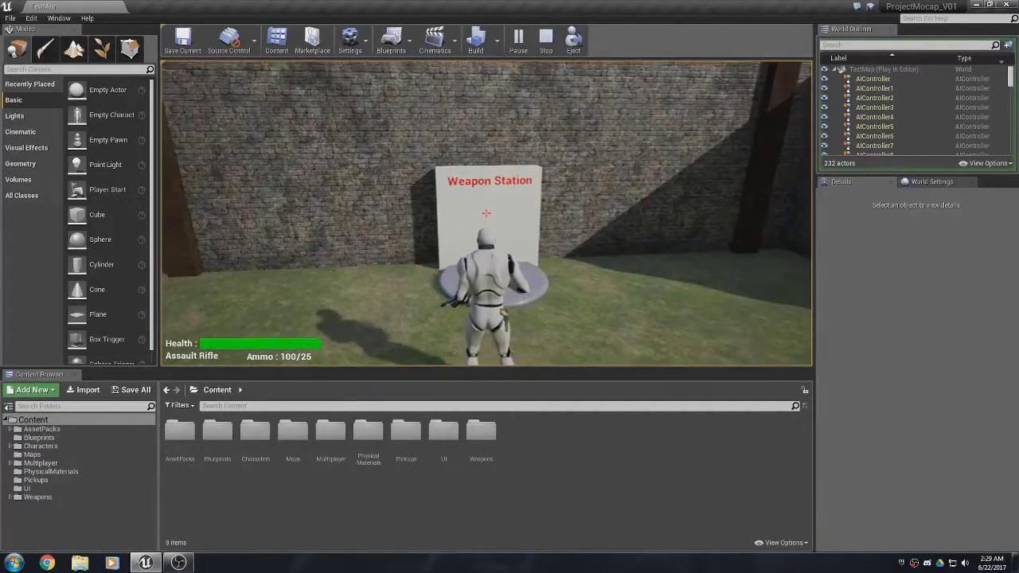
key(w)
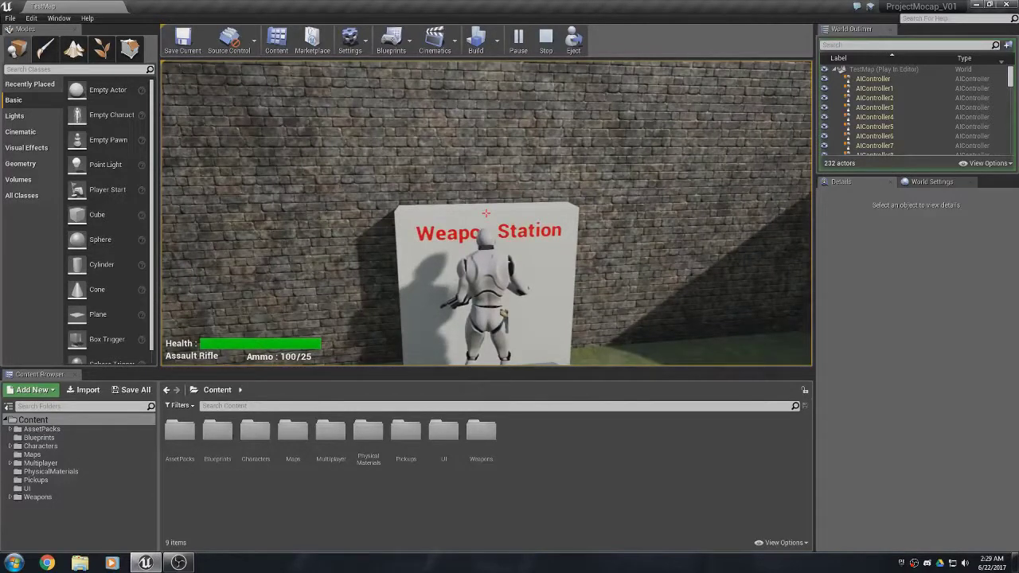
Swap through Burst Rifle, Shotgun, Beam Gun and Launcher, then back away holding the Launcher.
key(e)
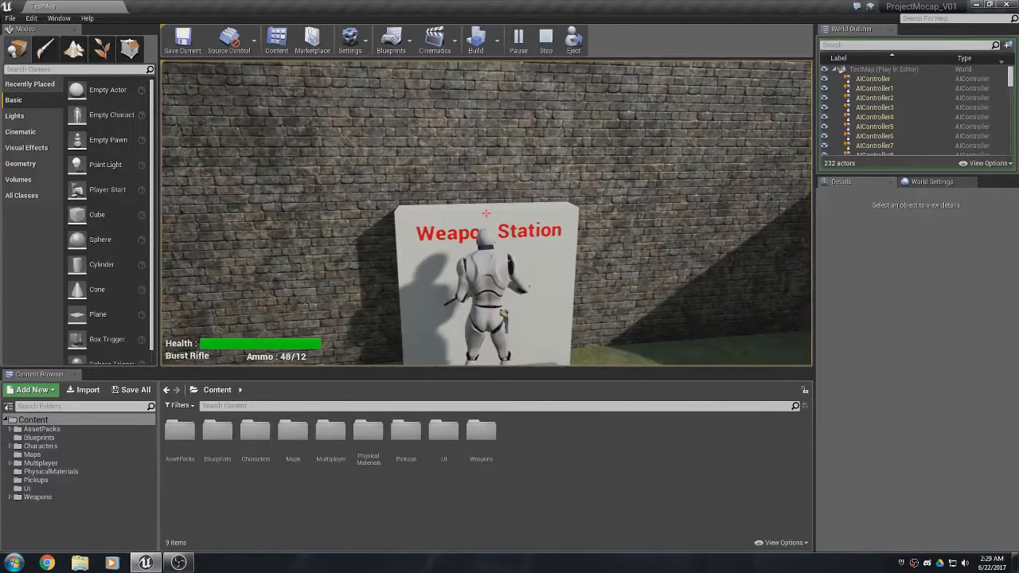
key(e)
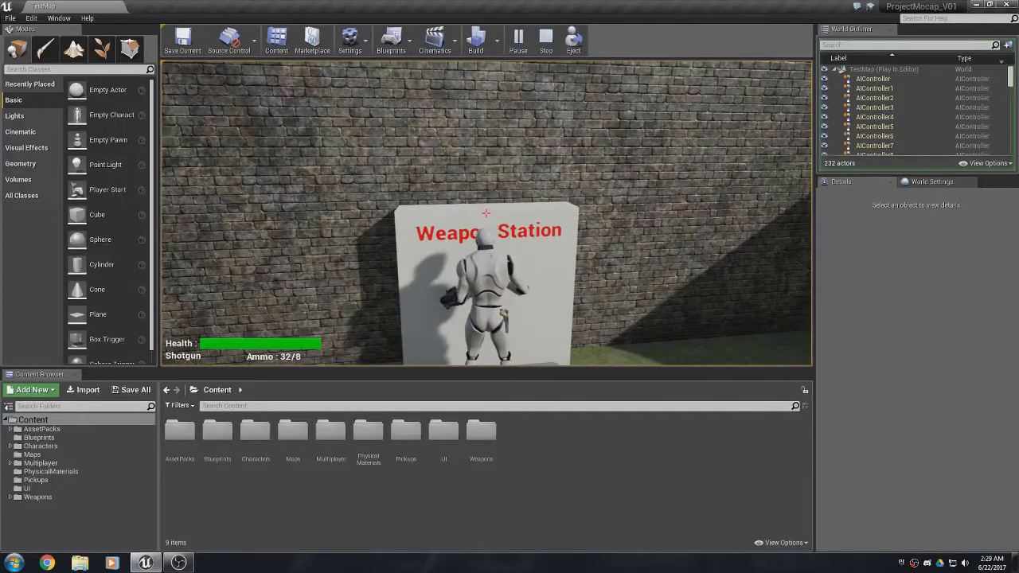
key(e)
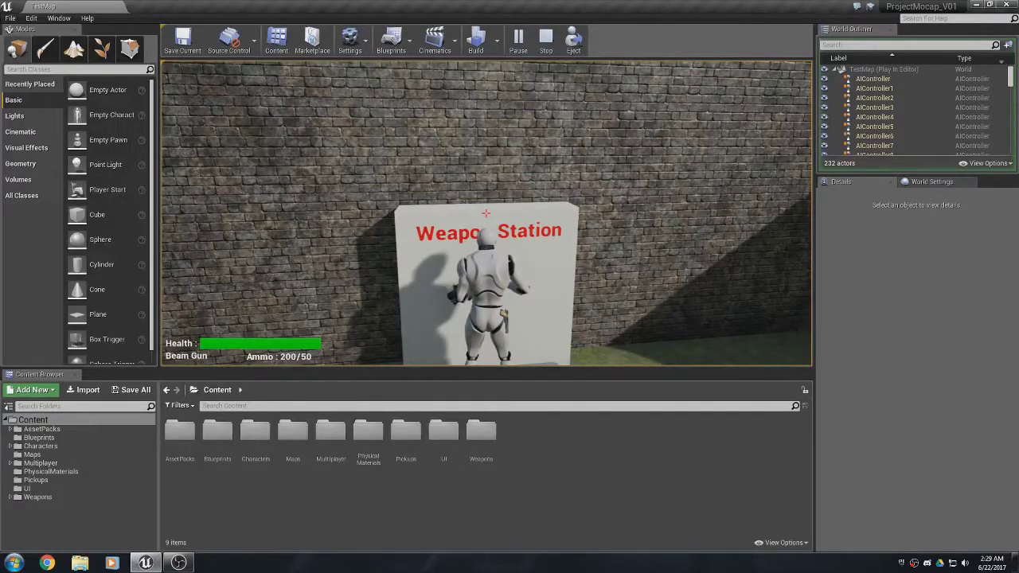
key(e)
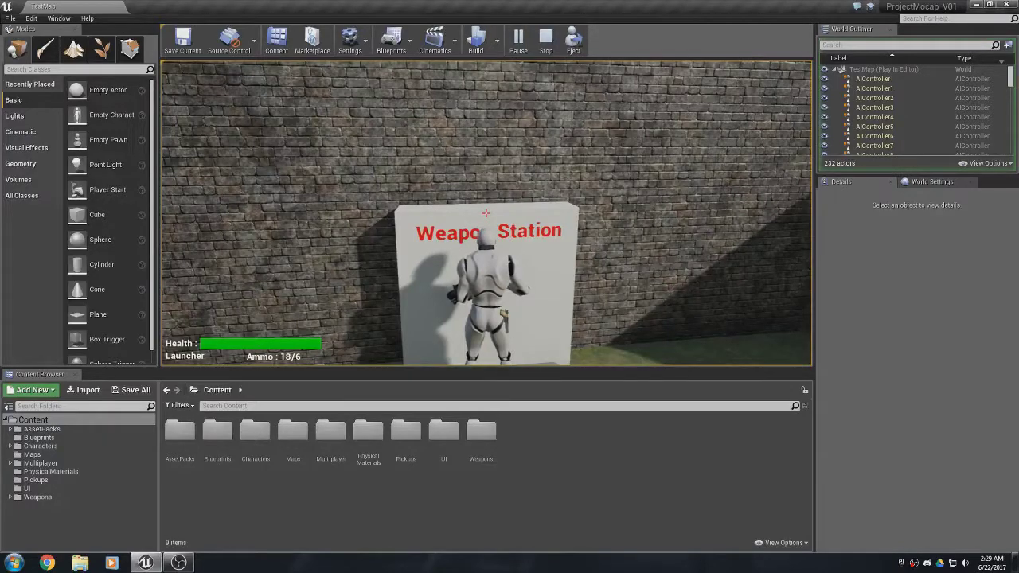
key(s)
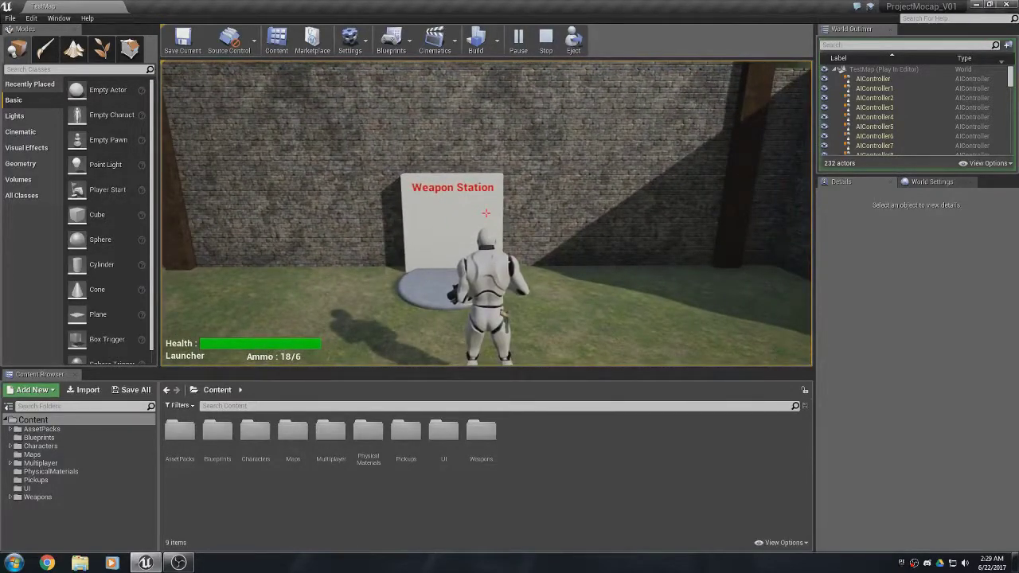
mouse_move(486, 212)
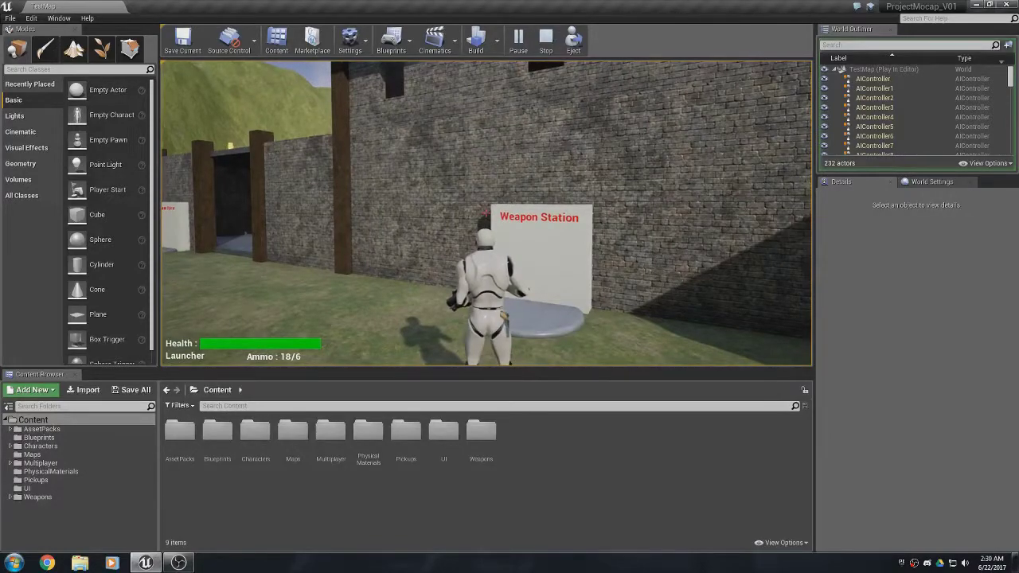
Return to the station, switch back to the Burst Rifle, then end the play session with Esc.
key(w)
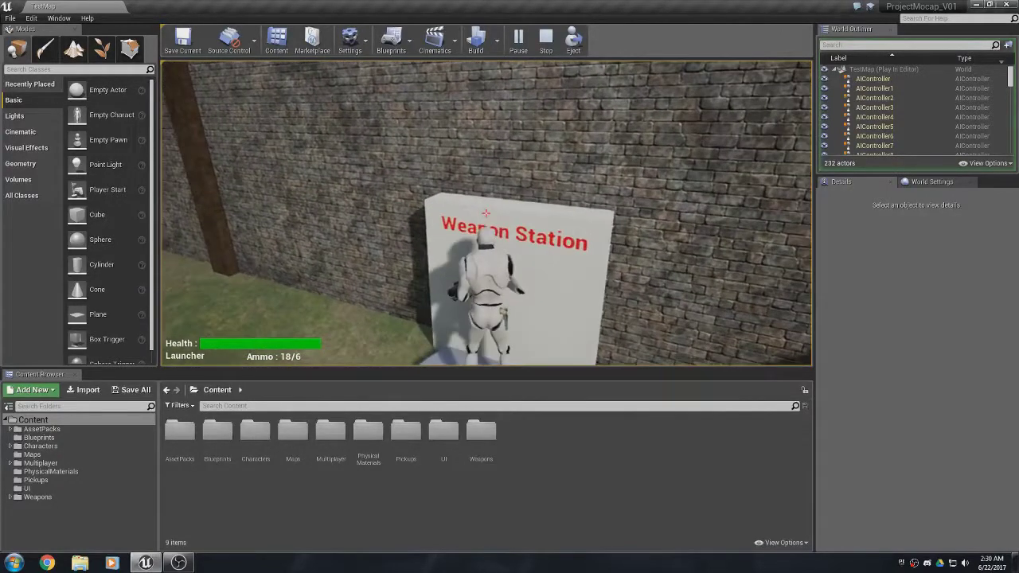
key(e)
key(s)
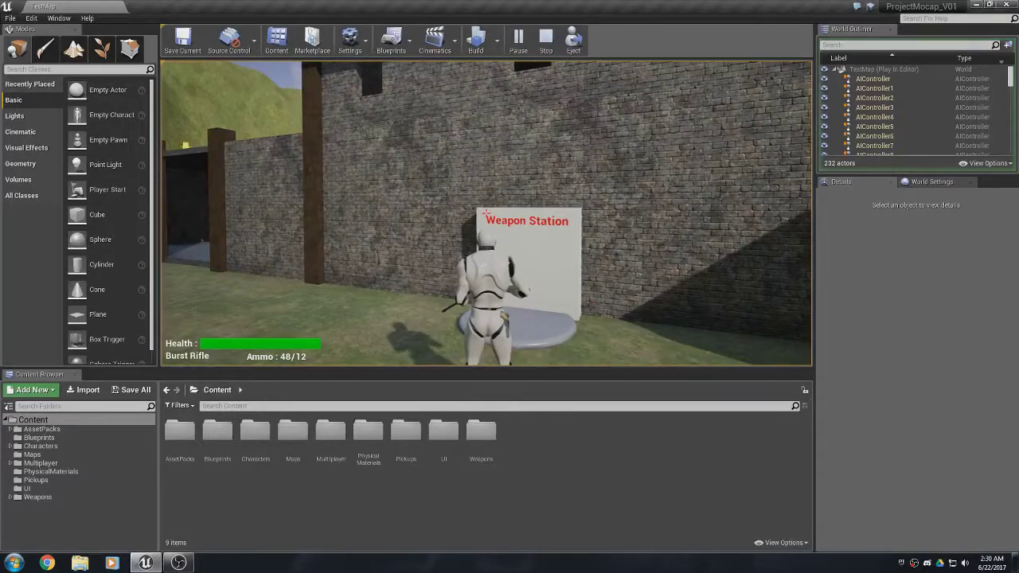
key(w)
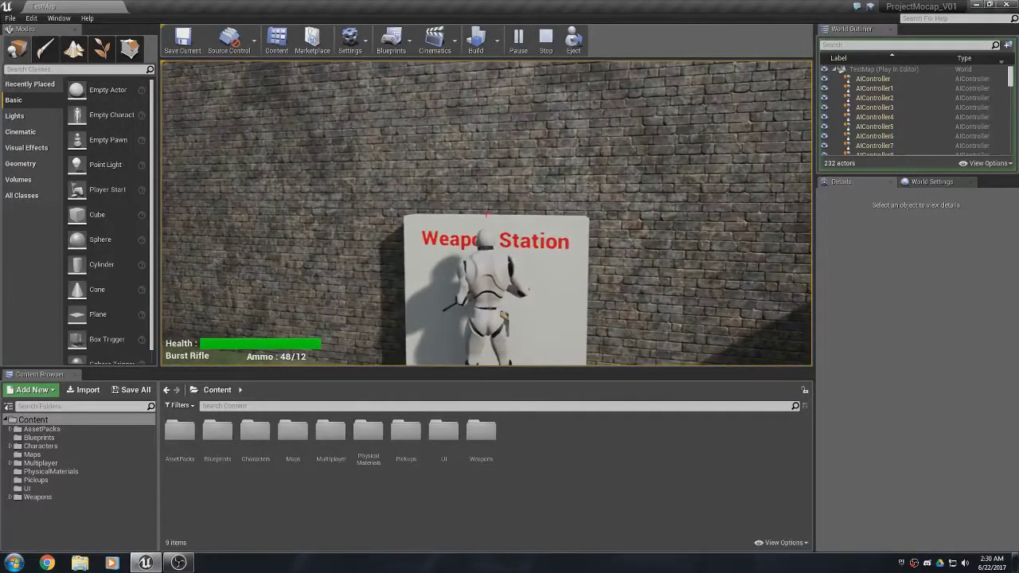
key(s)
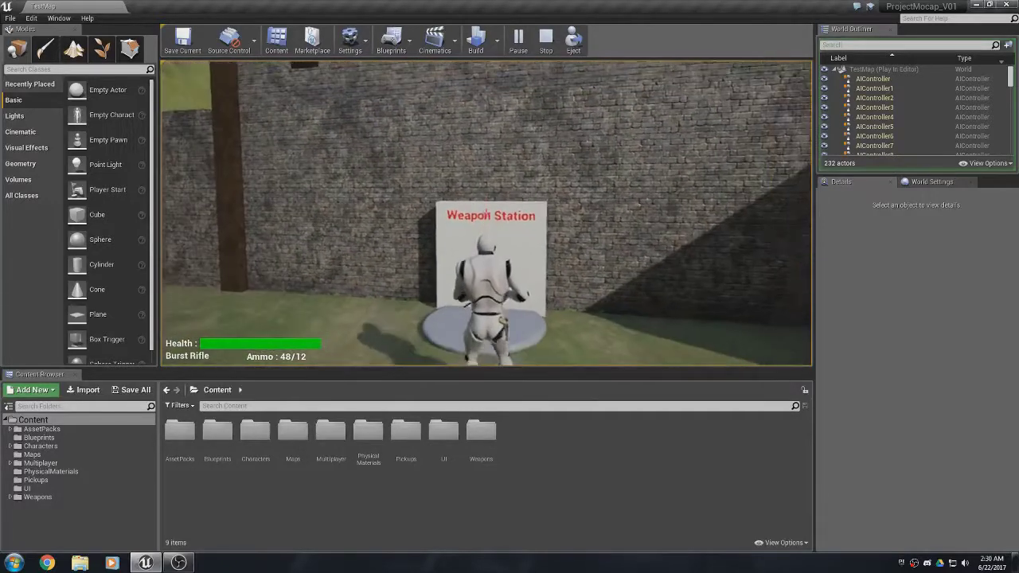
key(Escape)
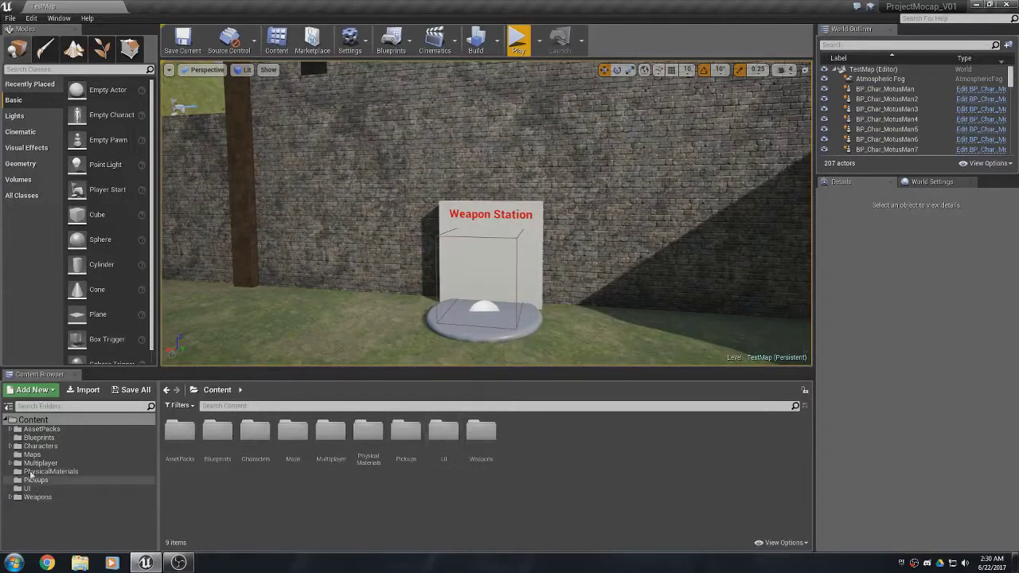
Open the Blueprints folder and place a BP_Wep_Station actor in the open field.
click(35, 438)
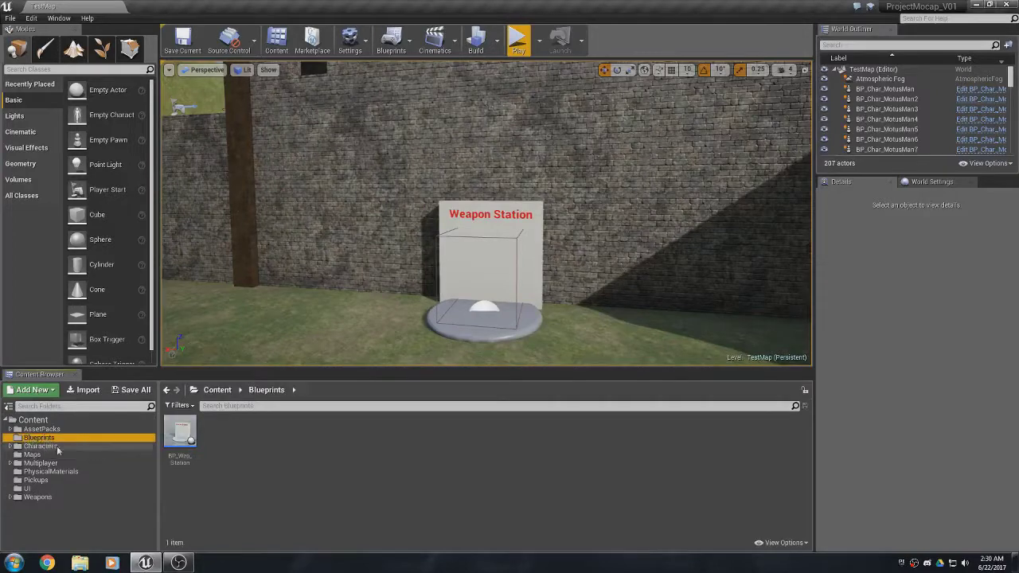
click(182, 439)
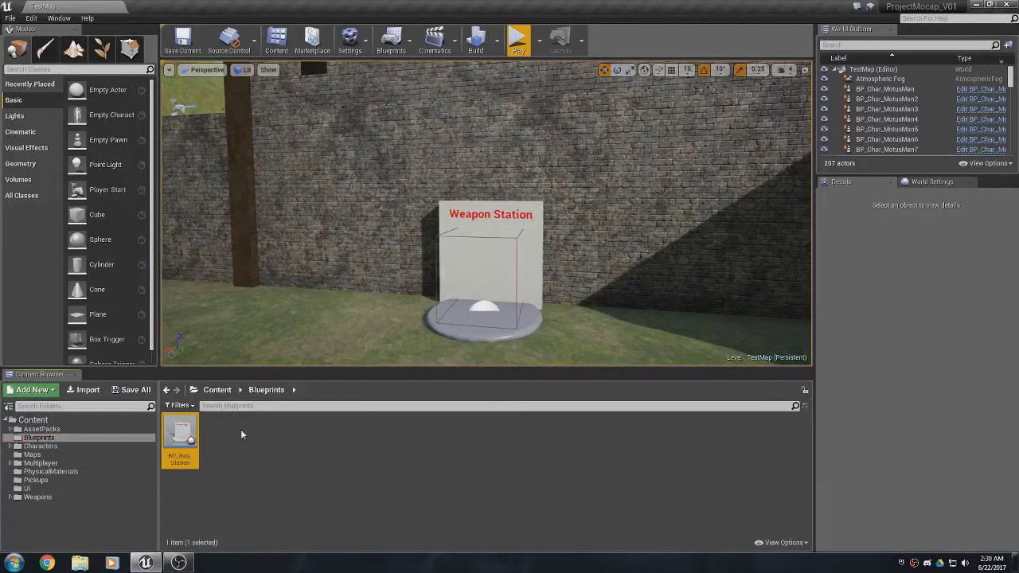
mouse_move(270, 353)
right_down()
mouse_move(227, 355)
mouse_move(270, 354)
right_up()
drag(181, 437, 313, 275)
key(f)
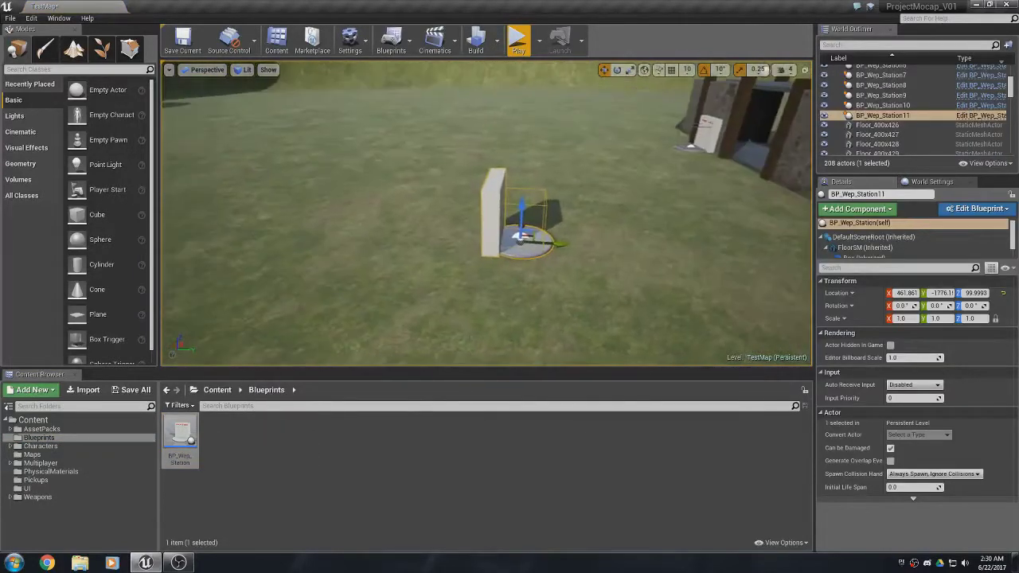
Alt-drag a copy of the station, then delete both placed station actors.
alt+drag(557, 244, 334, 224)
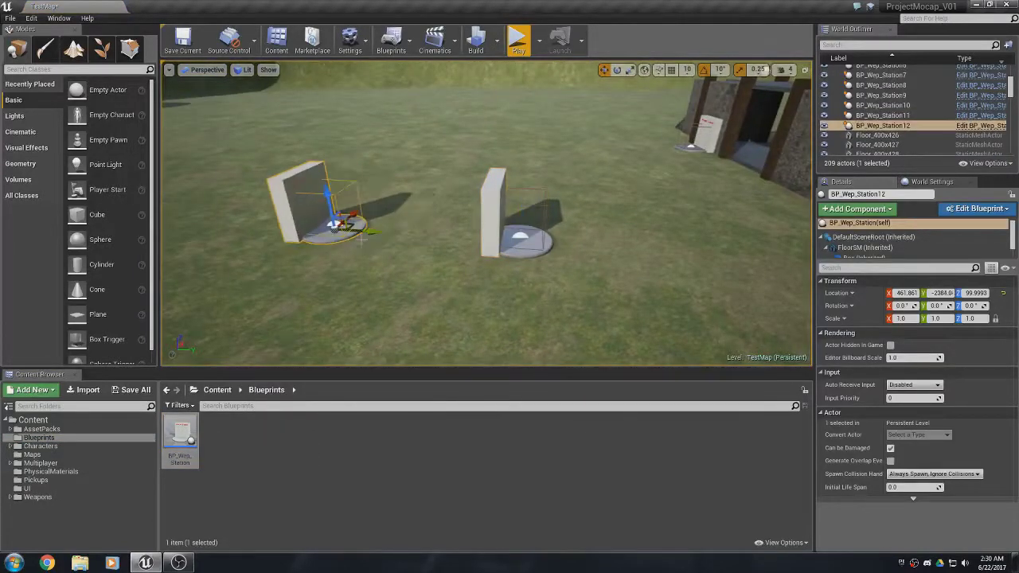
click(494, 210)
key(Delete)
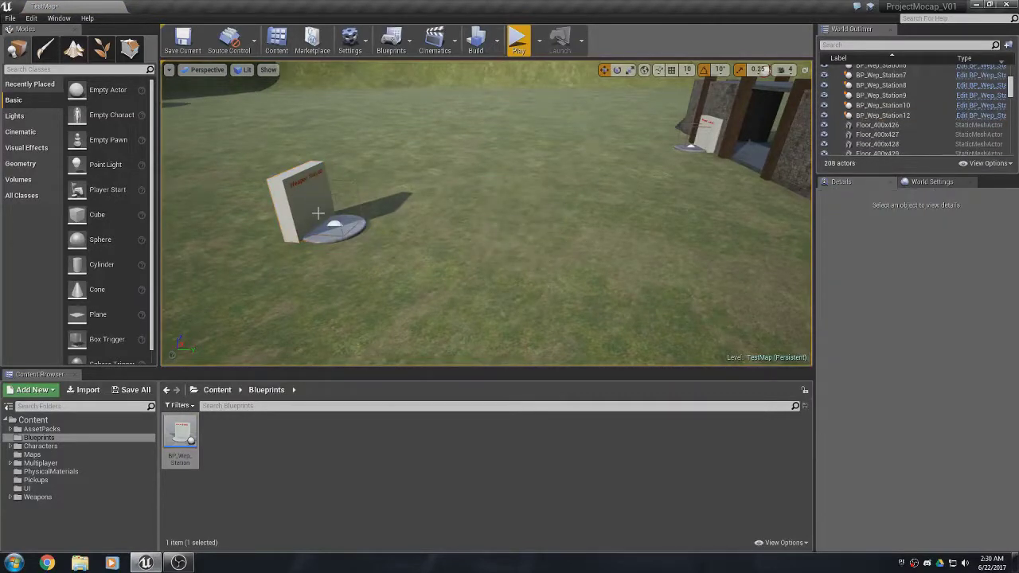
click(319, 212)
key(Delete)
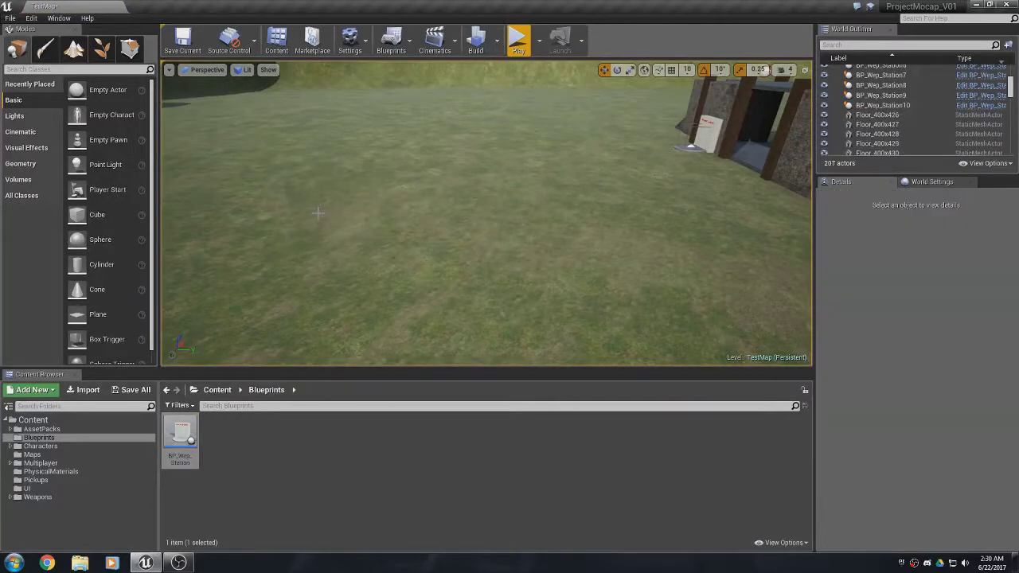
Open the BP_Wep_Station Blueprint, frame its Event Graph, and select the WeaponsArray variable.
double_click(188, 440)
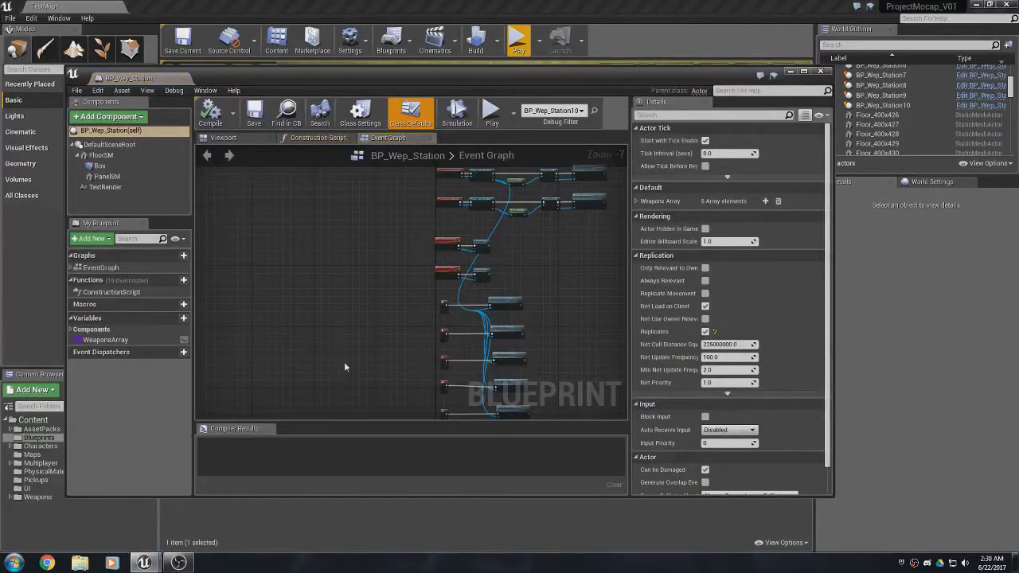
right_drag(344, 362, 311, 339)
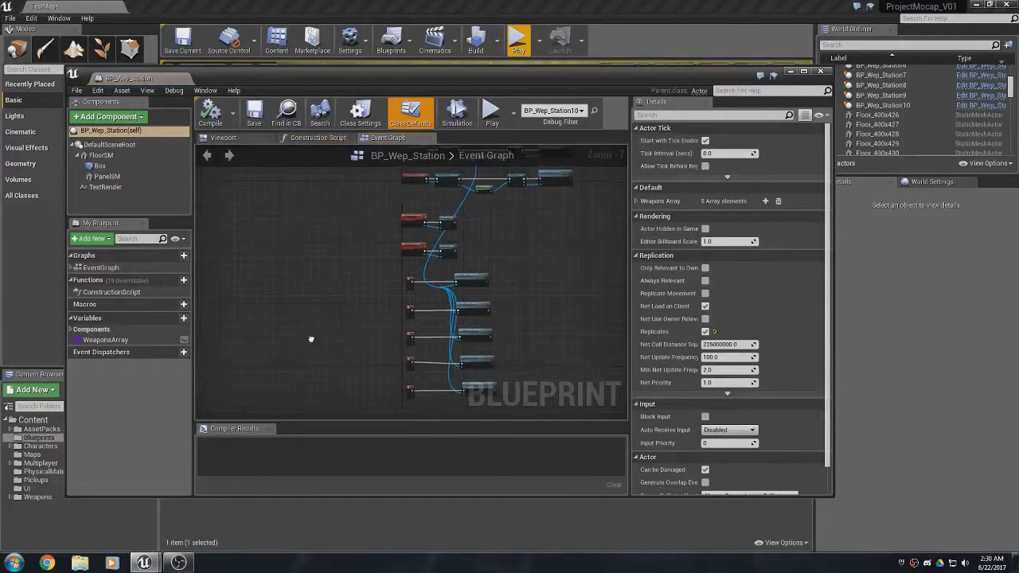
scroll(310, 339, down, 1)
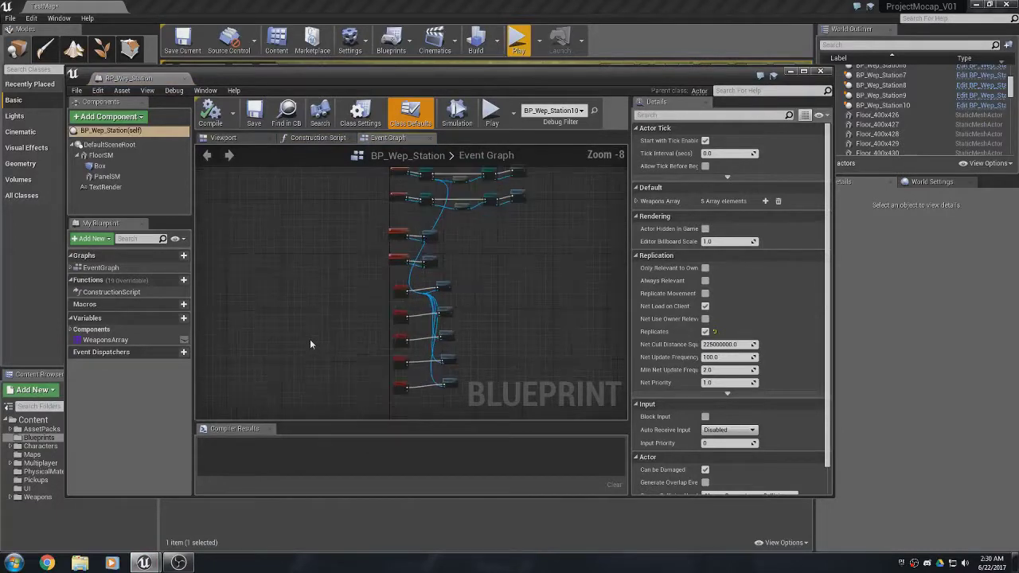
right_drag(348, 315, 305, 364)
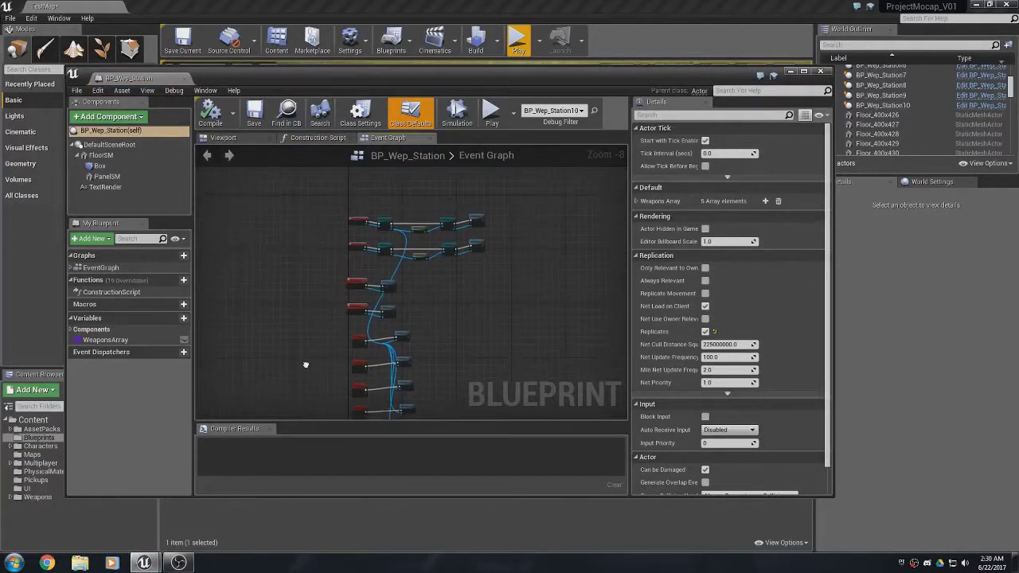
scroll(413, 277, up, 4)
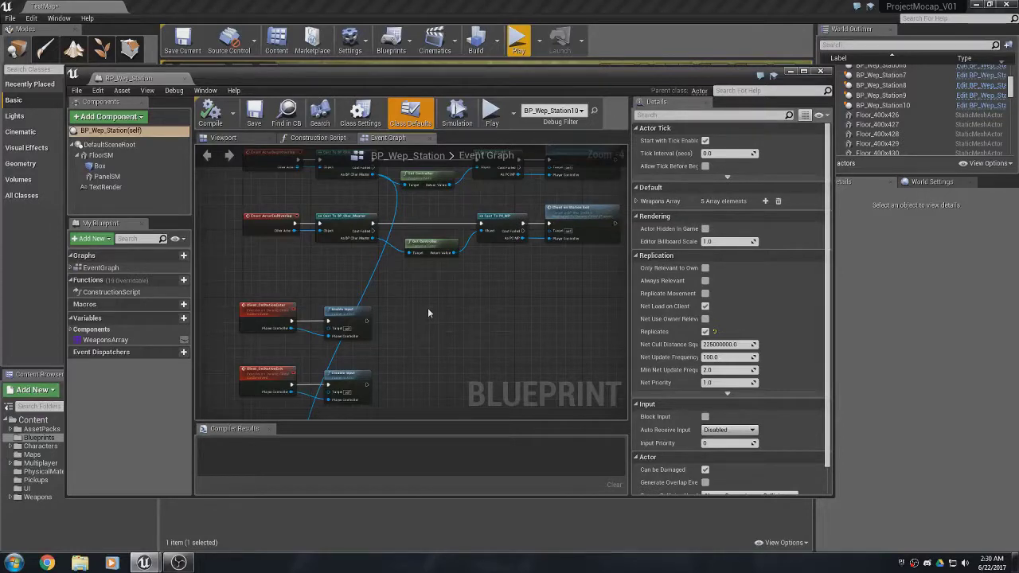
right_drag(428, 307, 437, 277)
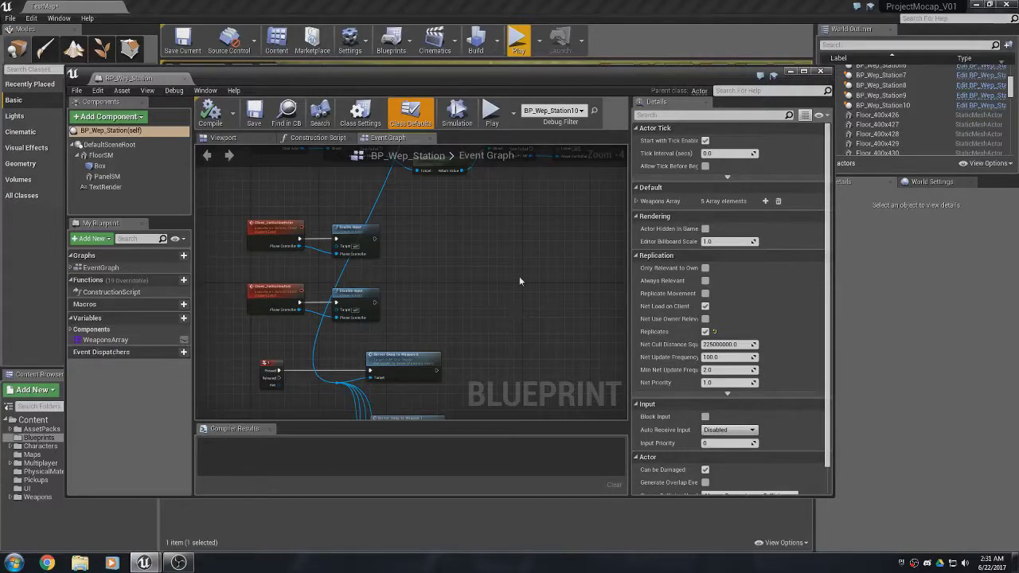
click(111, 339)
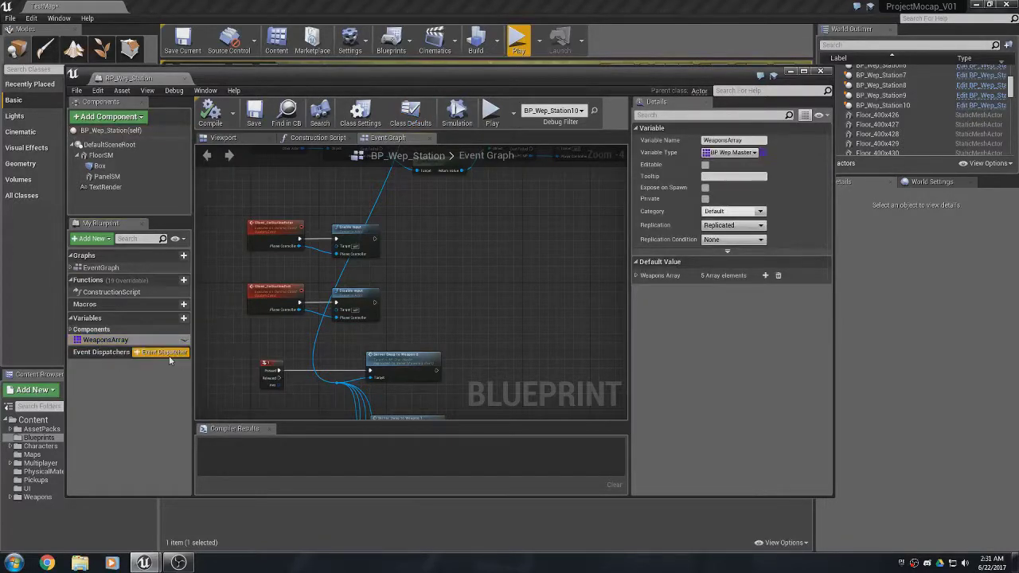
Expand WeaponsArray's default value to view its five weapon classes, leaving element 1 unchanged.
double_click(117, 341)
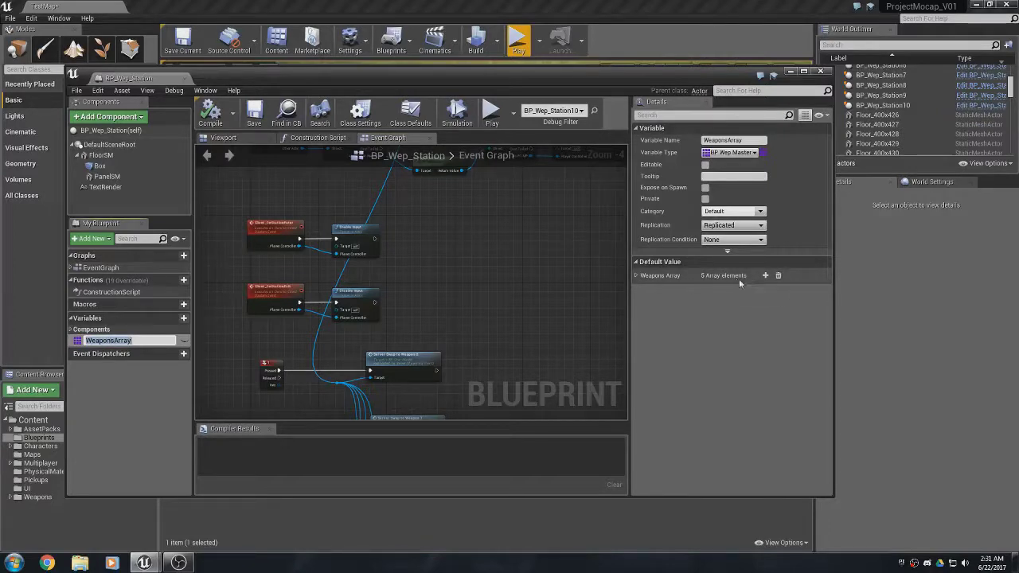
click(637, 276)
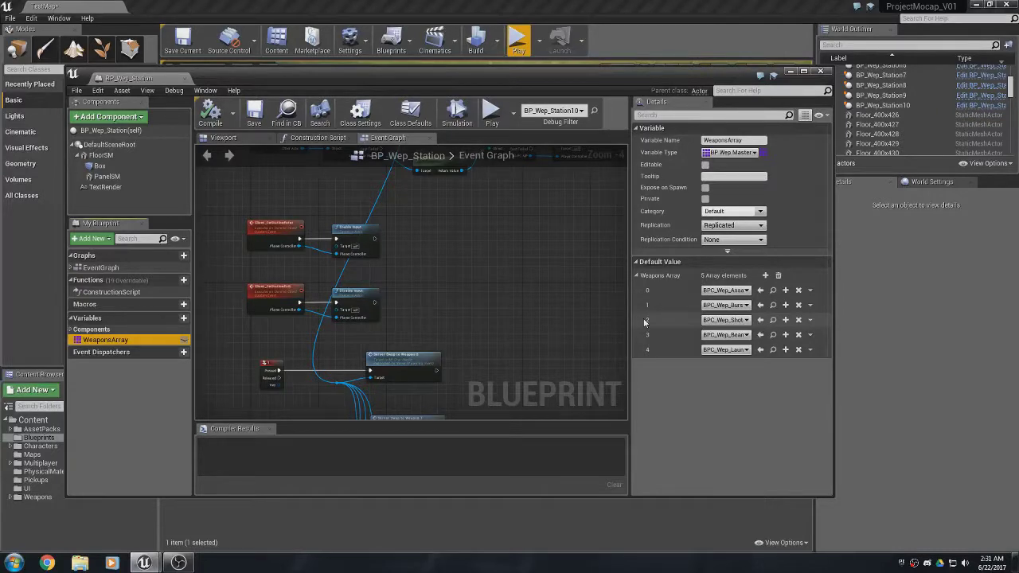
click(723, 306)
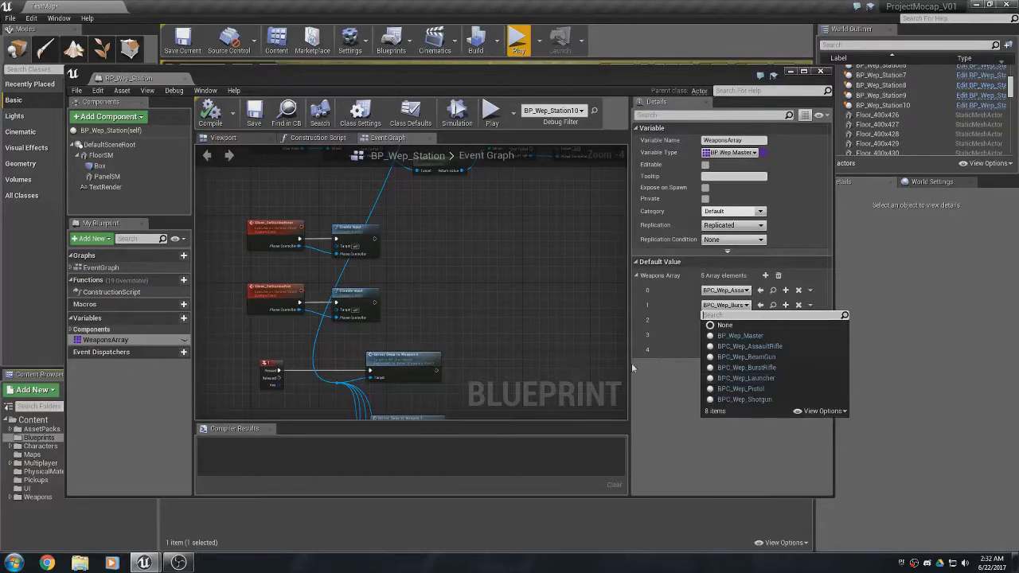
click(525, 311)
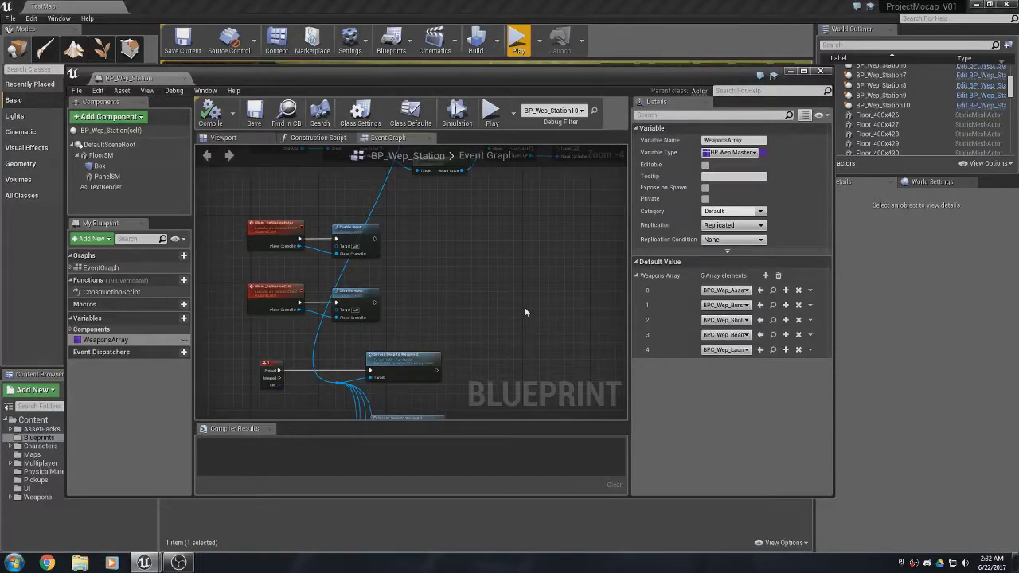
scroll(524, 312, down, 4)
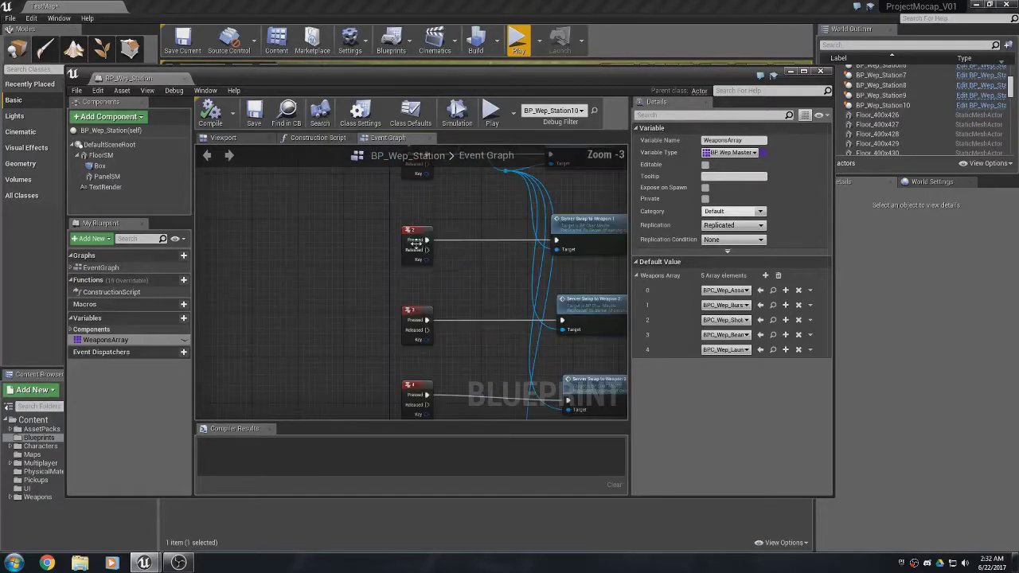
Pan the Event Graph and select the key 1 and key 2 event nodes.
scroll(390, 261, up, 5)
right_drag(390, 261, 406, 299)
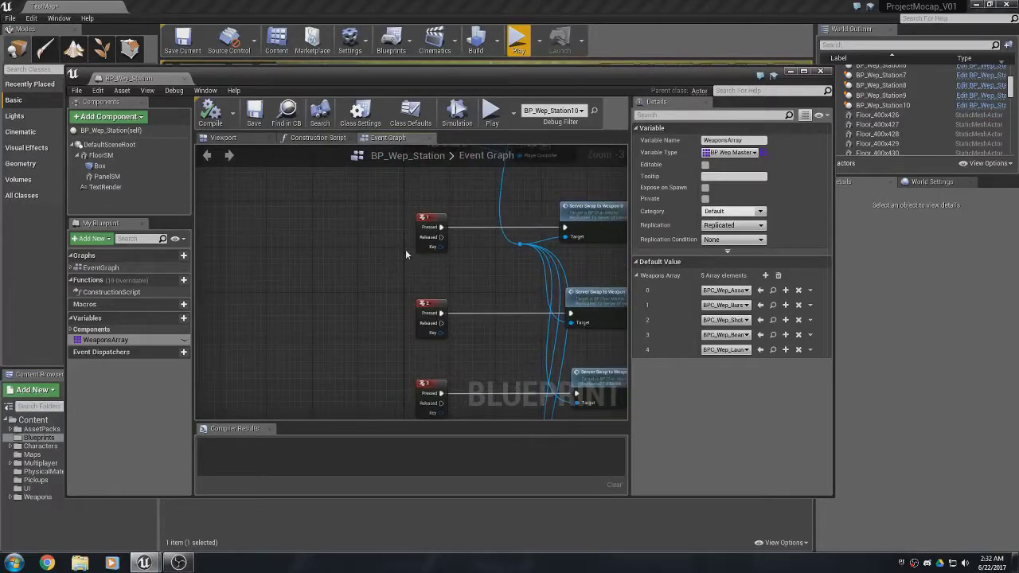
scroll(404, 246, up, 3)
drag(447, 237, 447, 239)
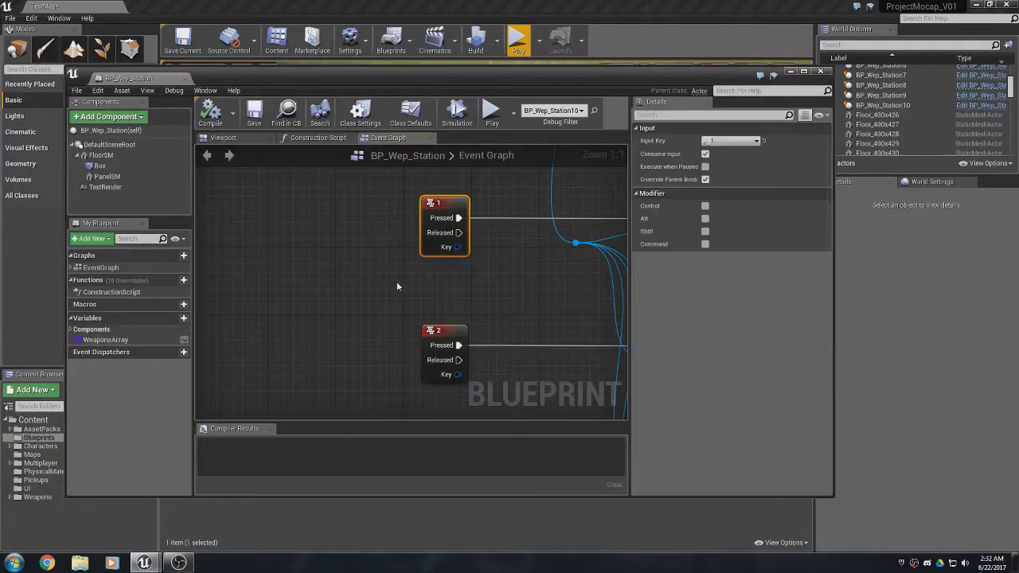
right_drag(397, 281, 394, 215)
drag(390, 245, 428, 291)
scroll(413, 303, down, 4)
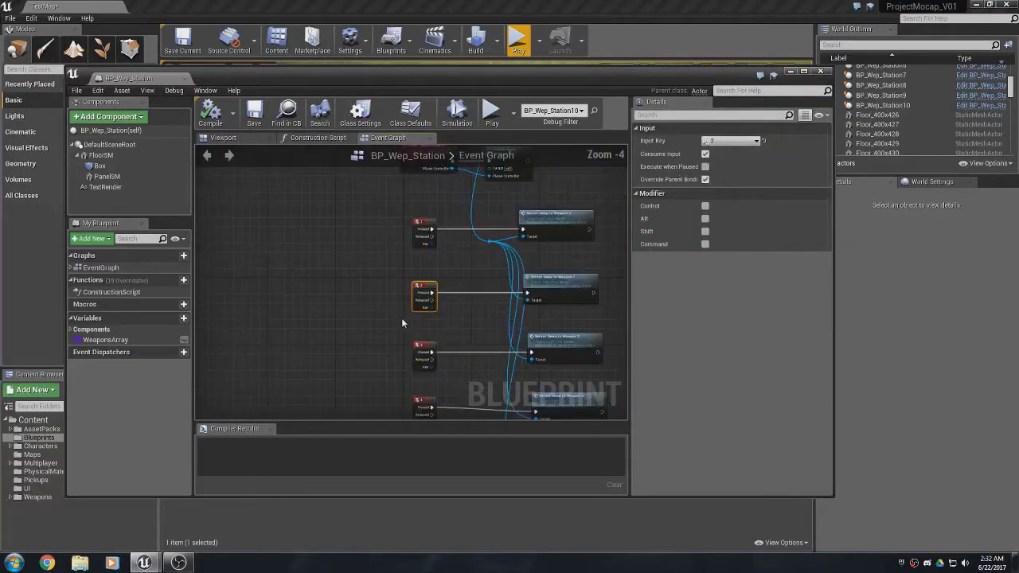
click(409, 205)
Select the key 4 event node and the Server Swap to Weapon 0 node.
right_drag(377, 277, 377, 307)
drag(387, 326, 399, 345)
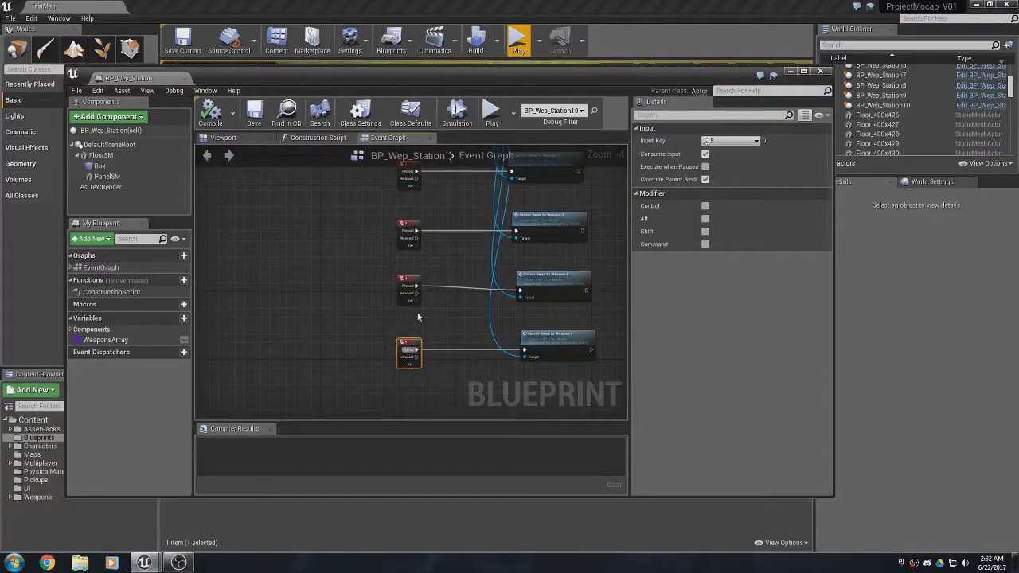
right_drag(440, 266, 390, 331)
scroll(475, 283, up, 4)
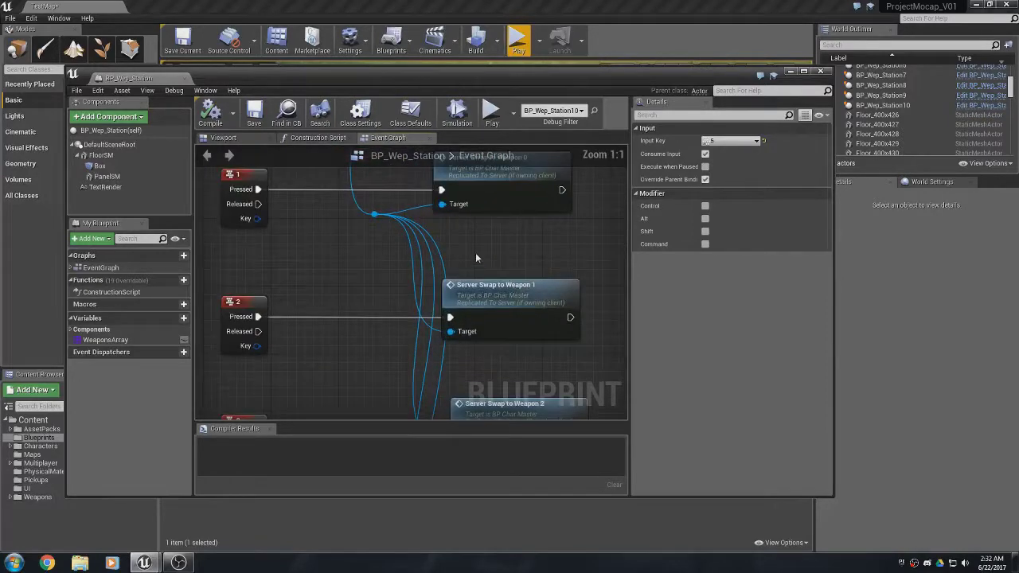
click(483, 260)
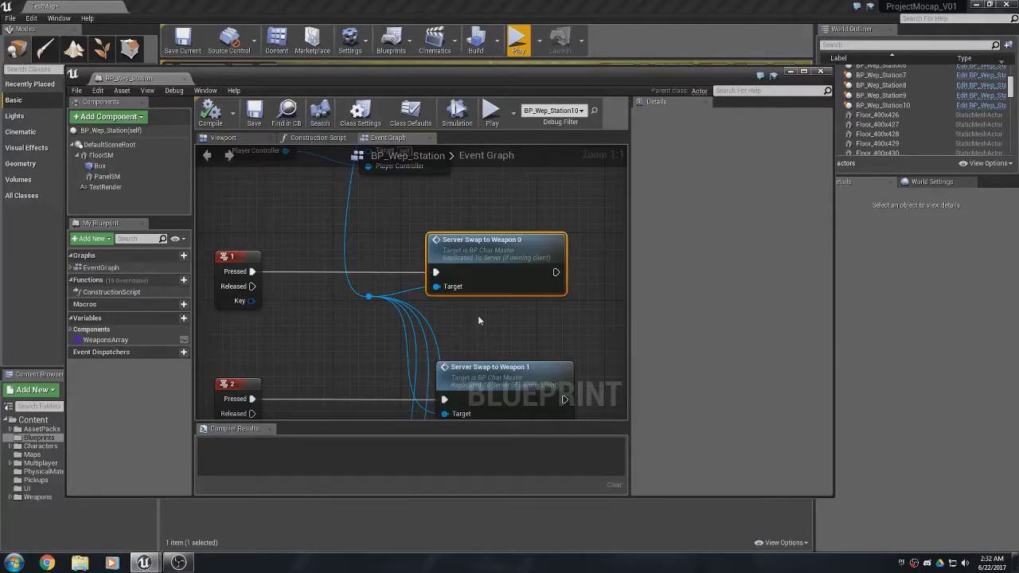
Pan to the last key events and select WeaponsArray to show its five default entries.
scroll(477, 315, down, 4)
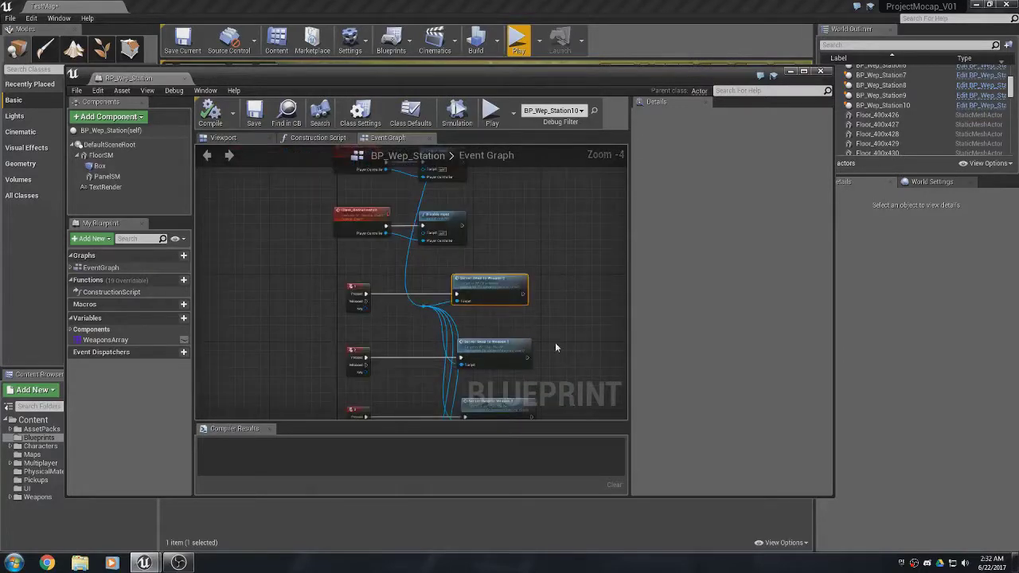
right_drag(555, 342, 555, 280)
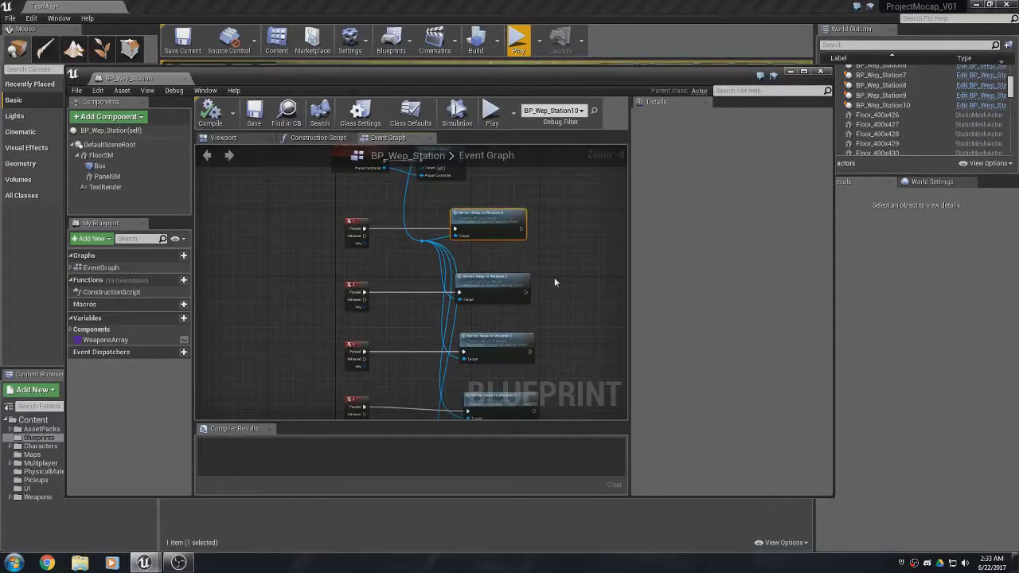
right_drag(569, 297, 564, 250)
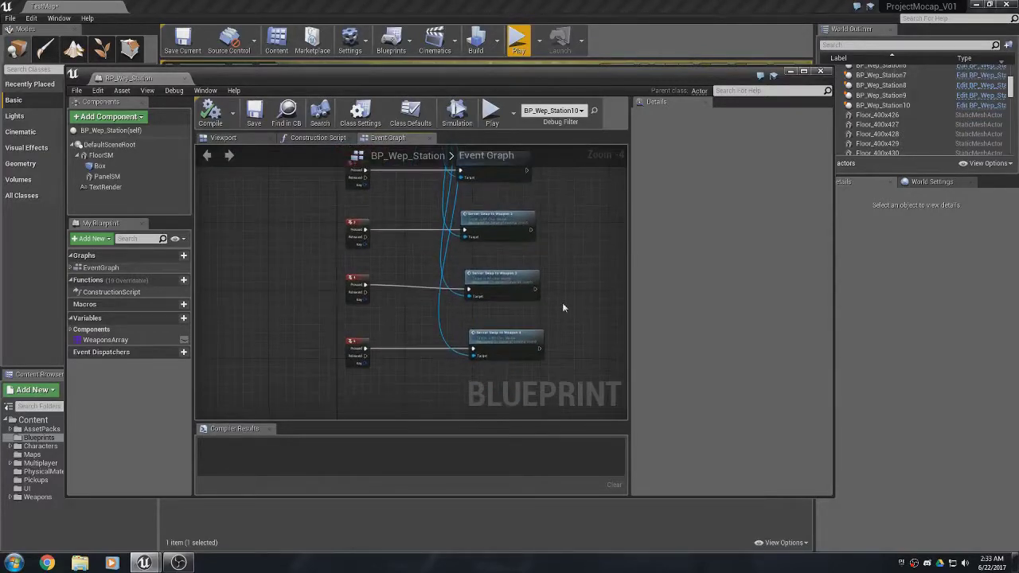
mouse_move(562, 303)
right_down()
mouse_move(571, 258)
mouse_move(568, 329)
right_up()
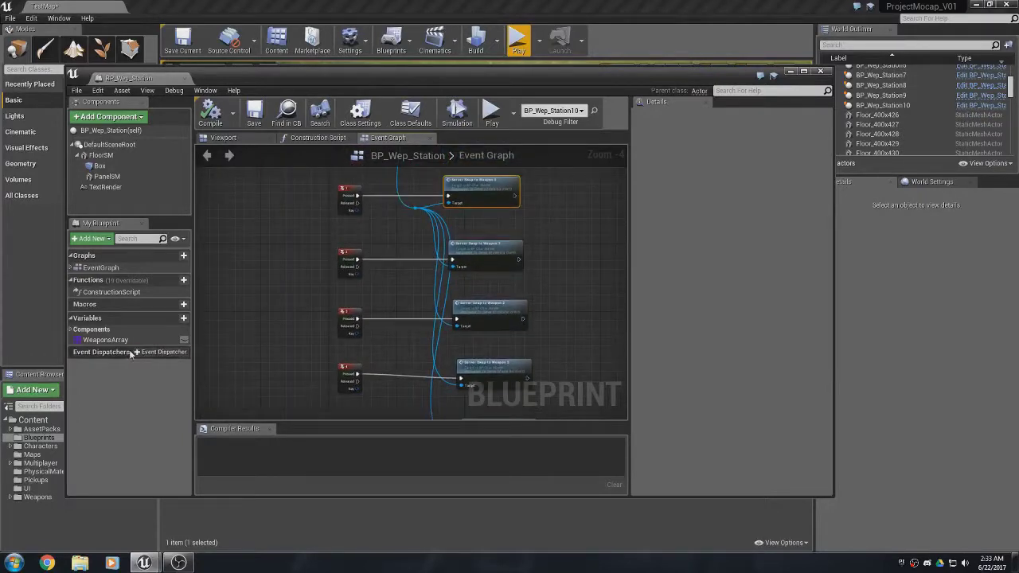
click(97, 341)
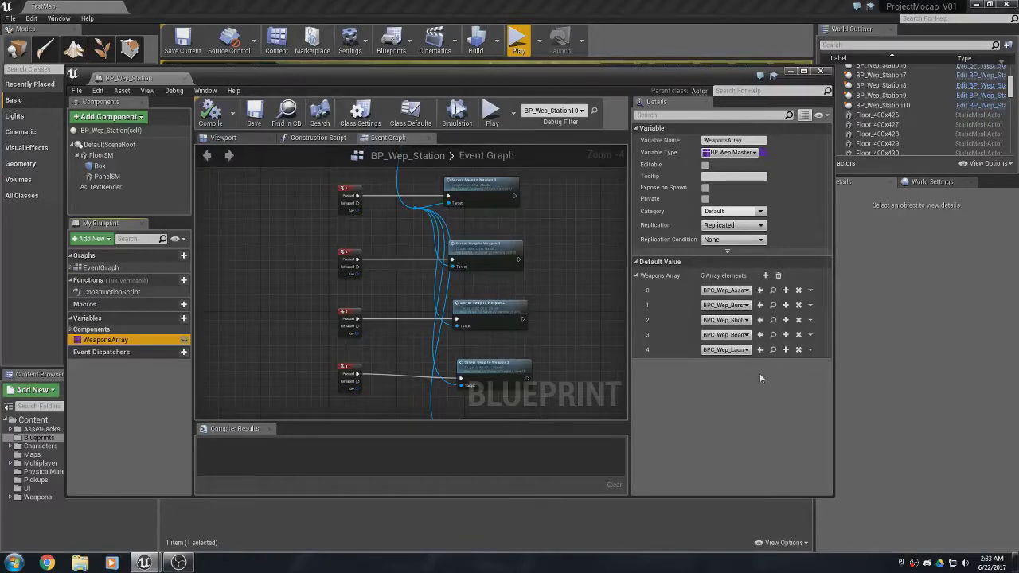
Add a keyboard 6 input event node in the open space below key 5.
scroll(561, 355, down, 1)
scroll(469, 335, up, 3)
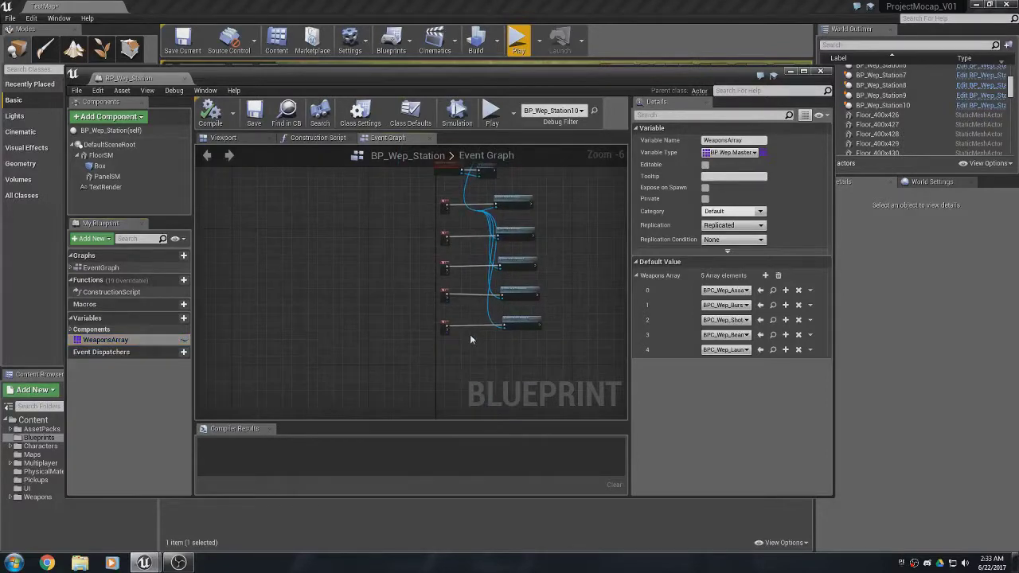
right_drag(462, 358, 470, 272)
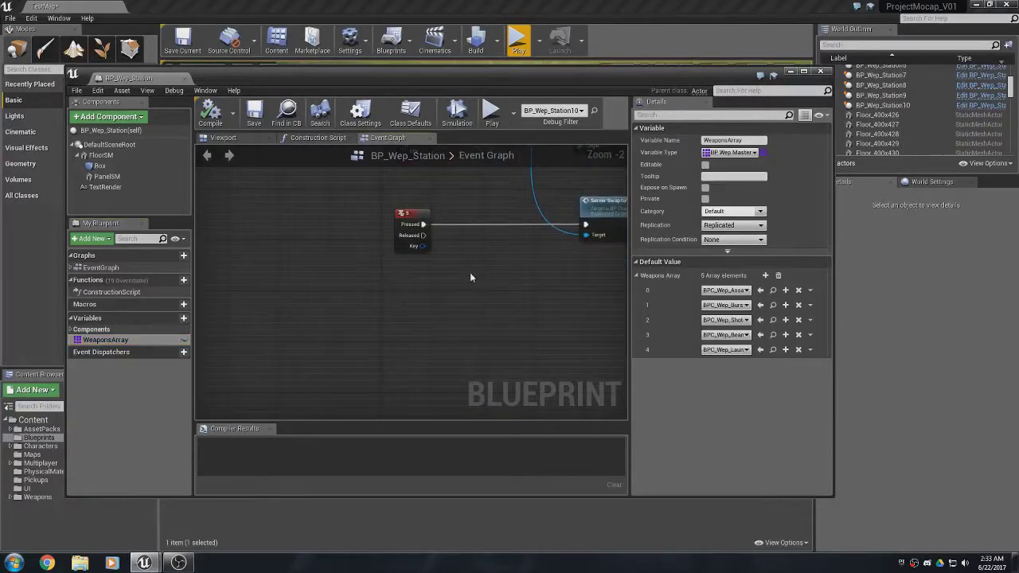
right_click(416, 313)
text(6)
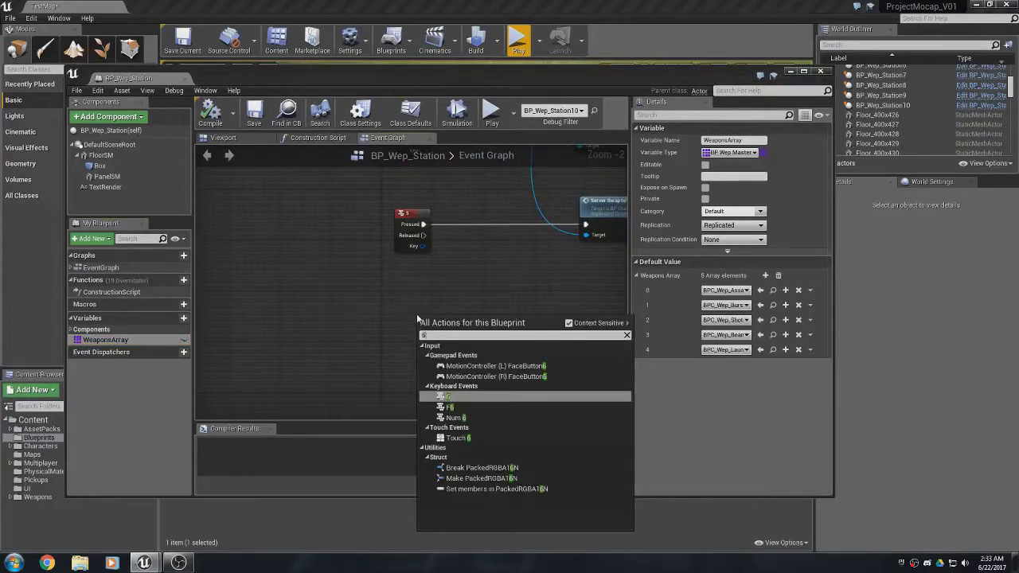
click(454, 396)
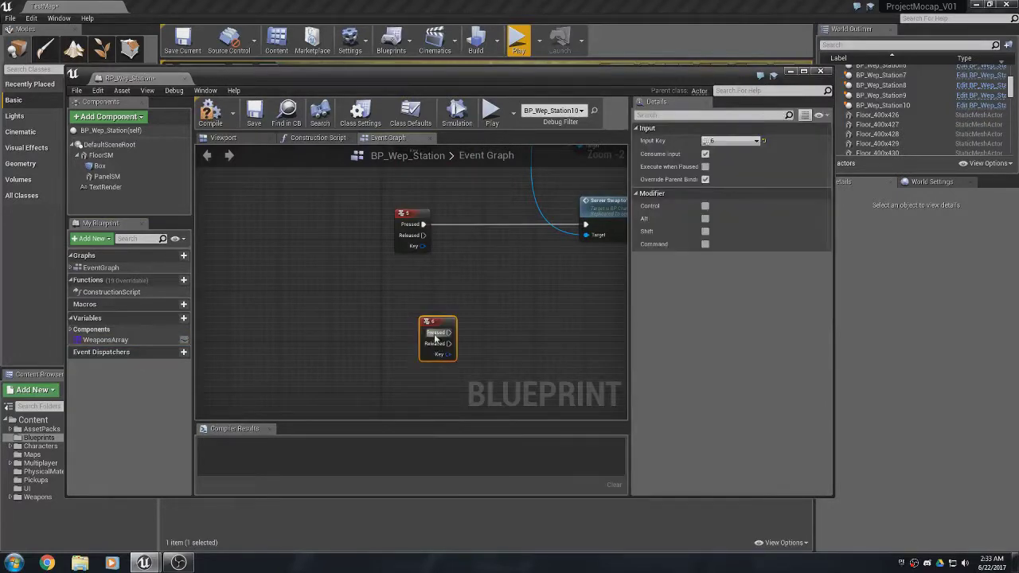
Inspect the key 1 and key 2 event wiring and select Server Swap to Weapon 0.
scroll(458, 309, down, 2)
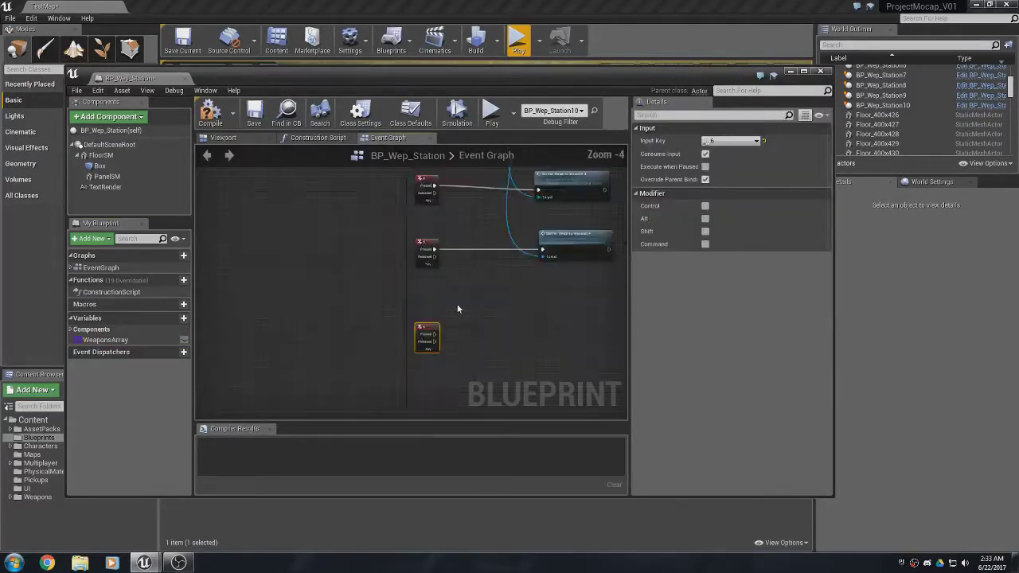
scroll(457, 308, down, 1)
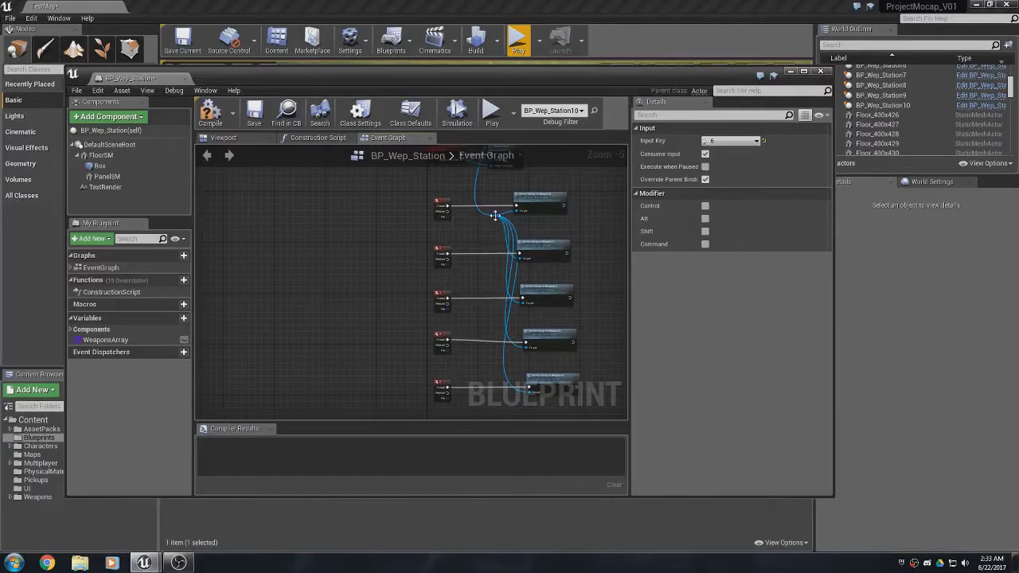
scroll(524, 267, up, 4)
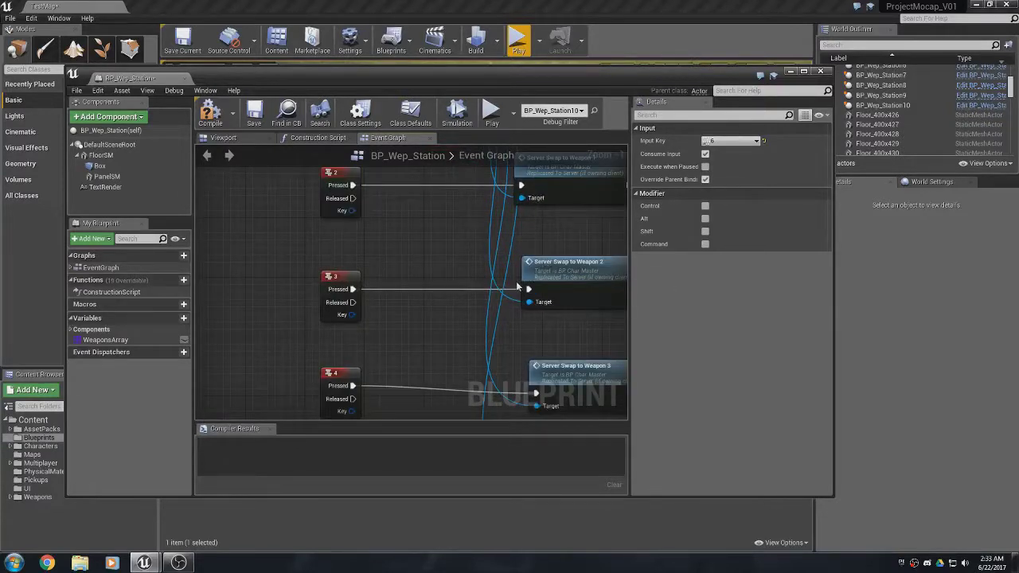
right_drag(522, 338, 499, 295)
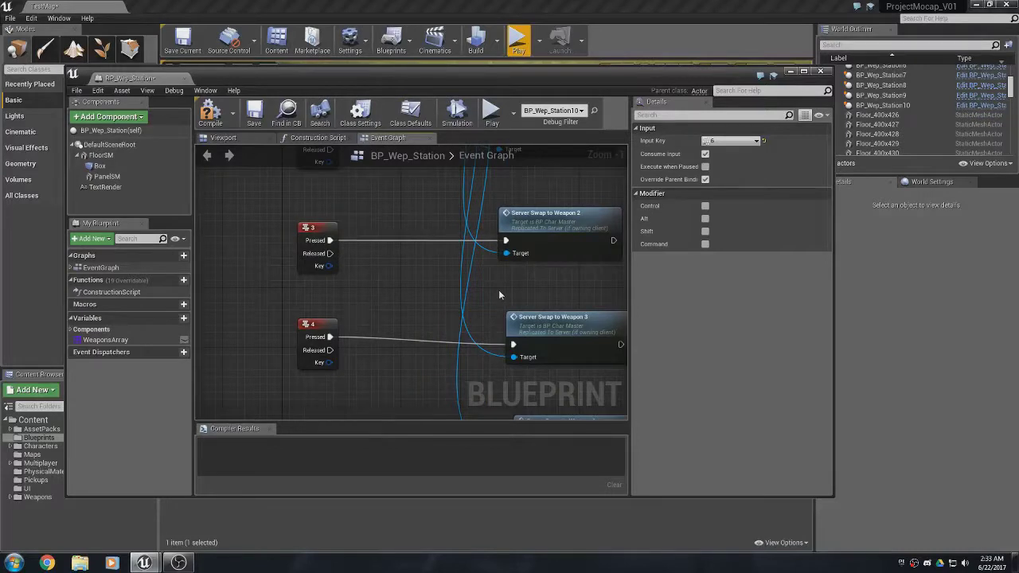
right_drag(499, 295, 465, 323)
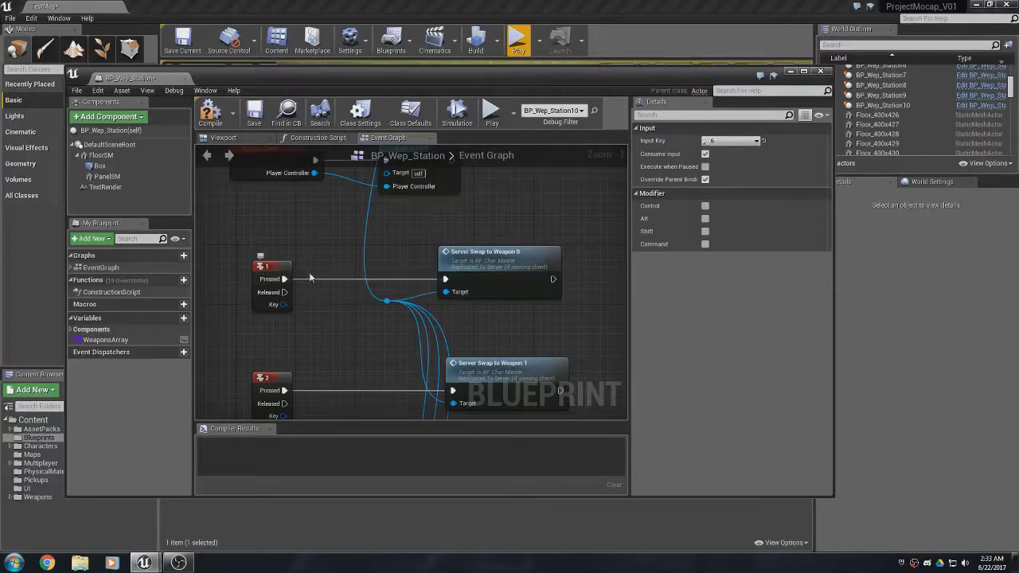
drag(437, 238, 514, 320)
Step through the Server Swap to Weapon 1, 2, 3 and 4 nodes.
right_drag(514, 320, 507, 203)
click(510, 256)
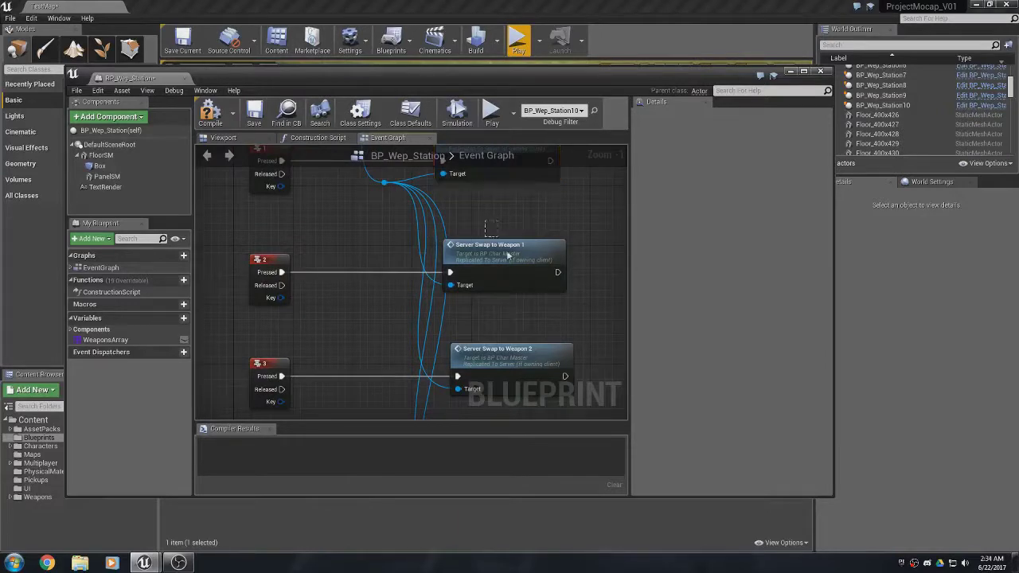
right_drag(521, 316, 513, 256)
click(521, 295)
right_drag(529, 325, 519, 298)
click(519, 299)
right_drag(555, 364, 511, 267)
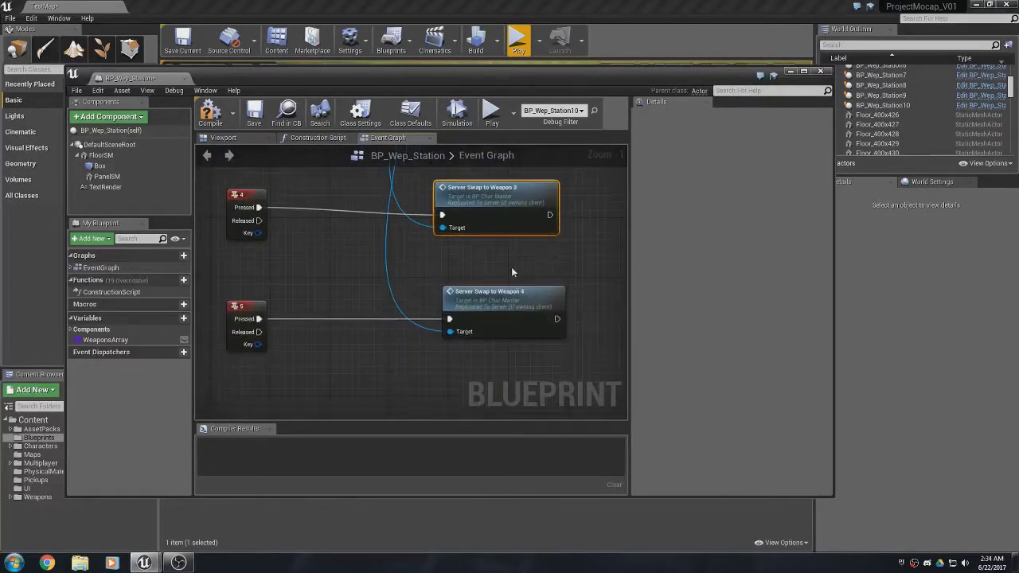
drag(511, 267, 542, 335)
Move the key 6 event below the key 5 event and minimize the Blueprint editor.
right_drag(350, 398, 350, 279)
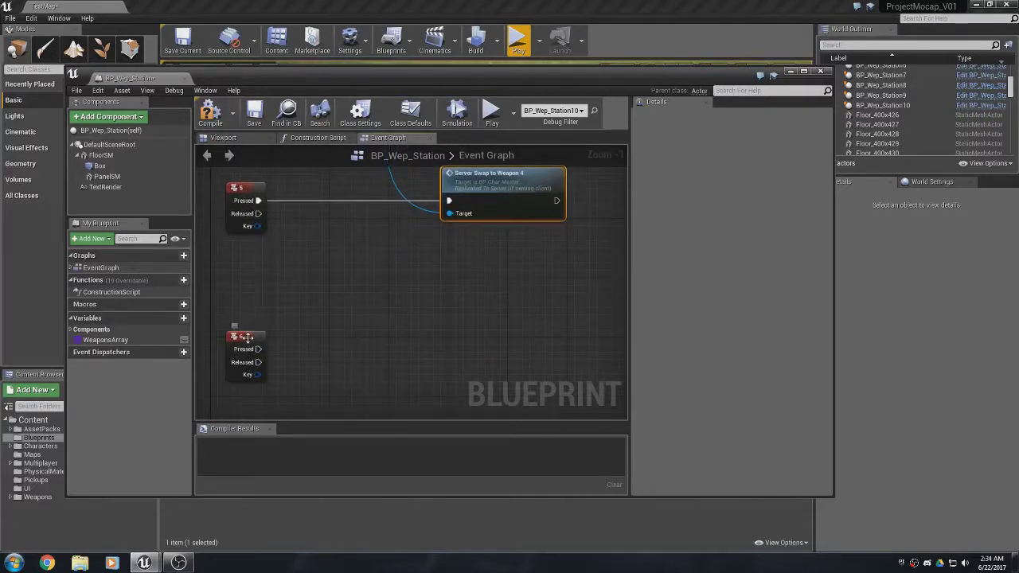
drag(245, 337, 236, 358)
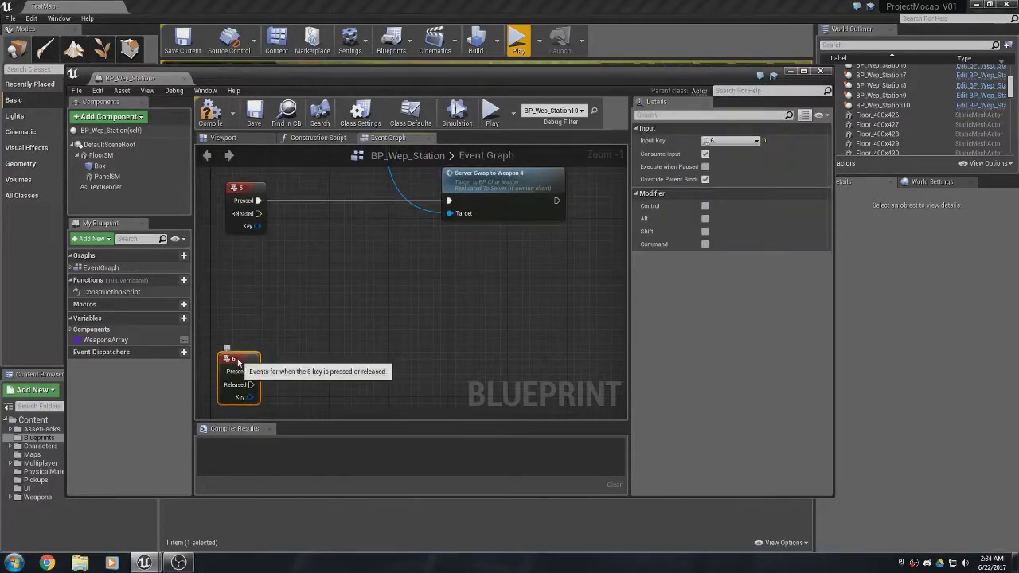
right_drag(417, 285, 425, 323)
click(517, 222)
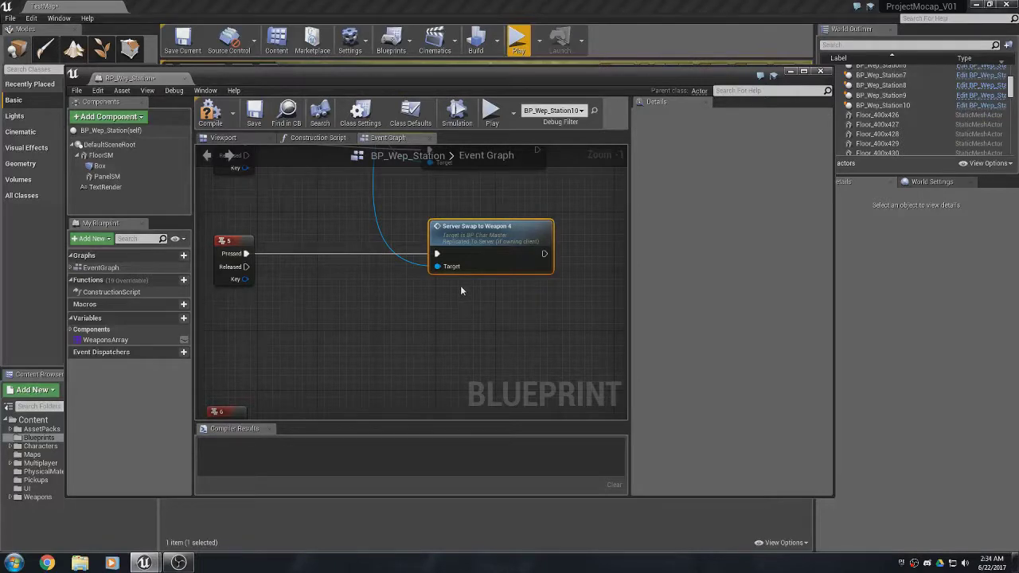
click(789, 72)
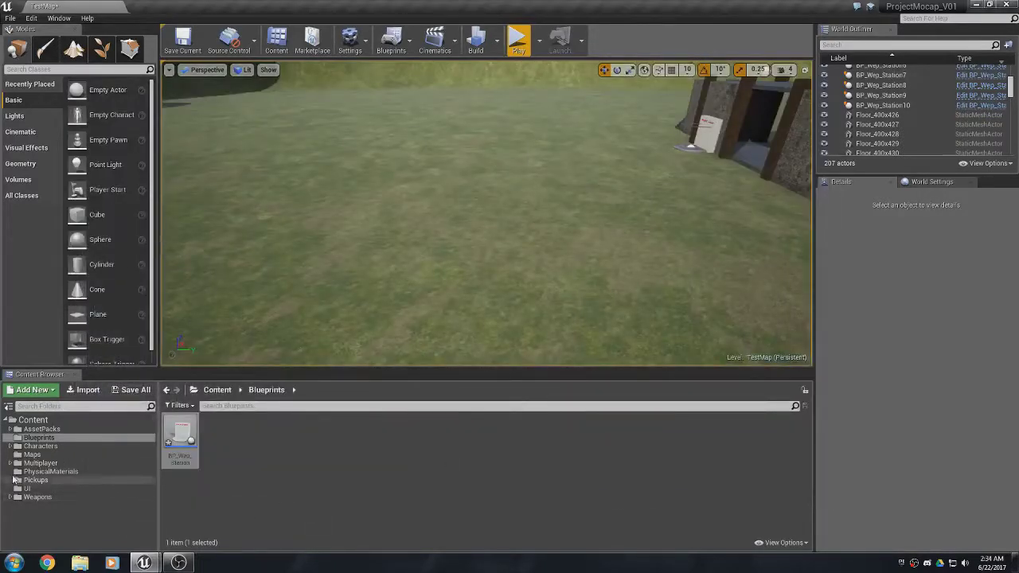
Expand Content > Characters > Blueprints and open BP_Char_Master.
click(11, 446)
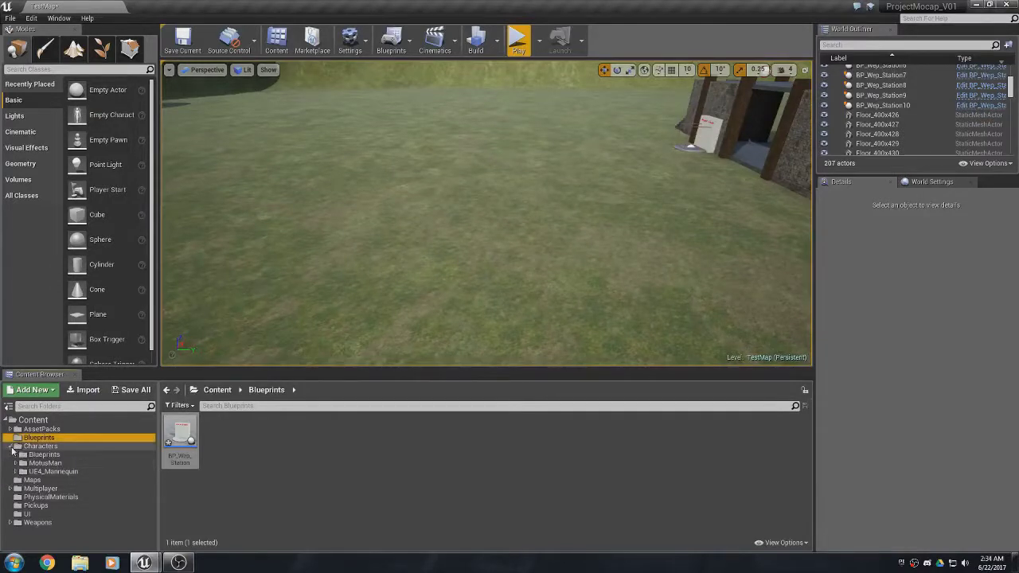
click(44, 455)
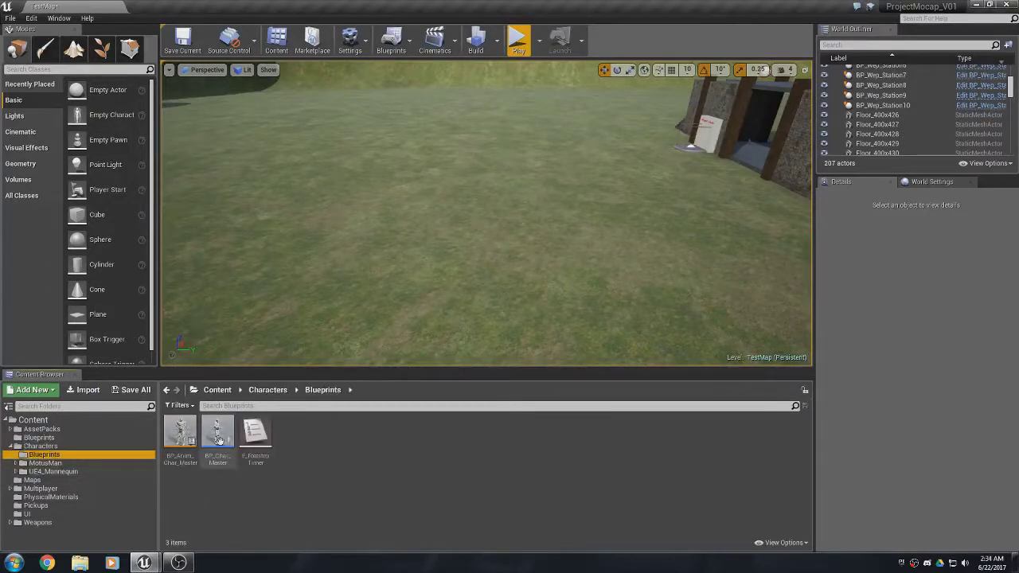
mouse_move(218, 440)
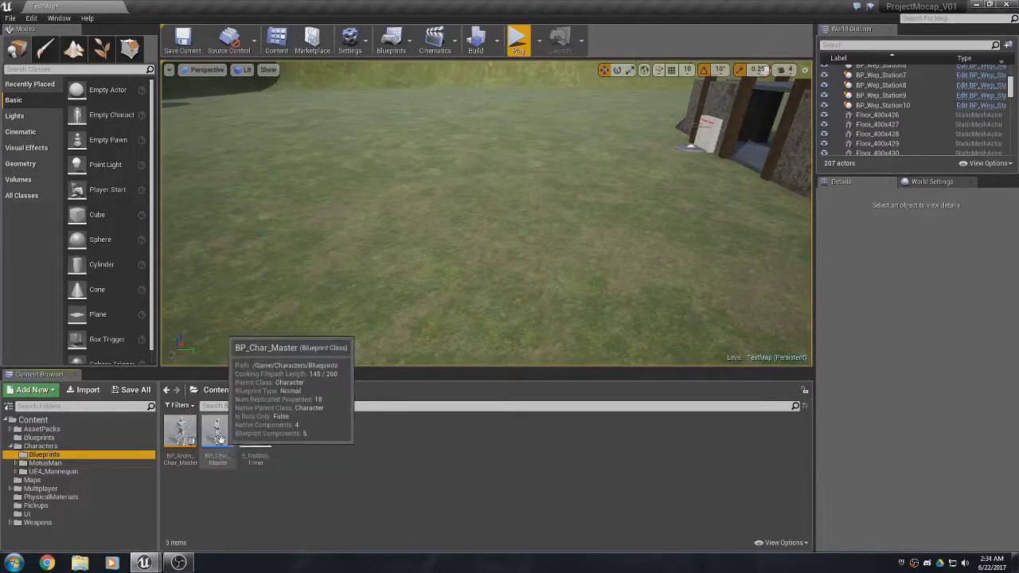
double_click(219, 438)
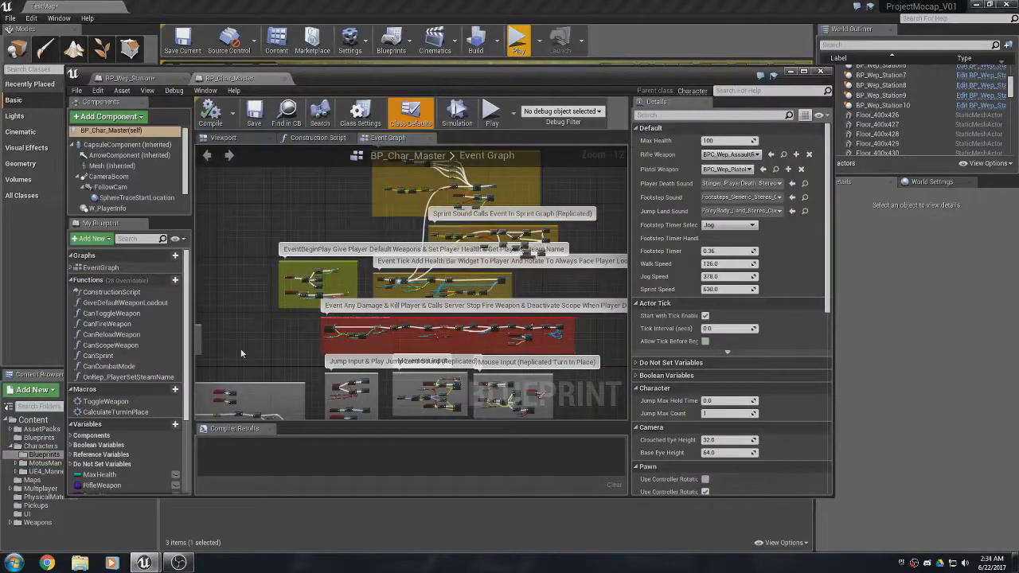
Pan and zoom the event graph down to the Select Weapon At Station (Replicated) weapon-selection nodes.
right_drag(246, 355, 345, 226)
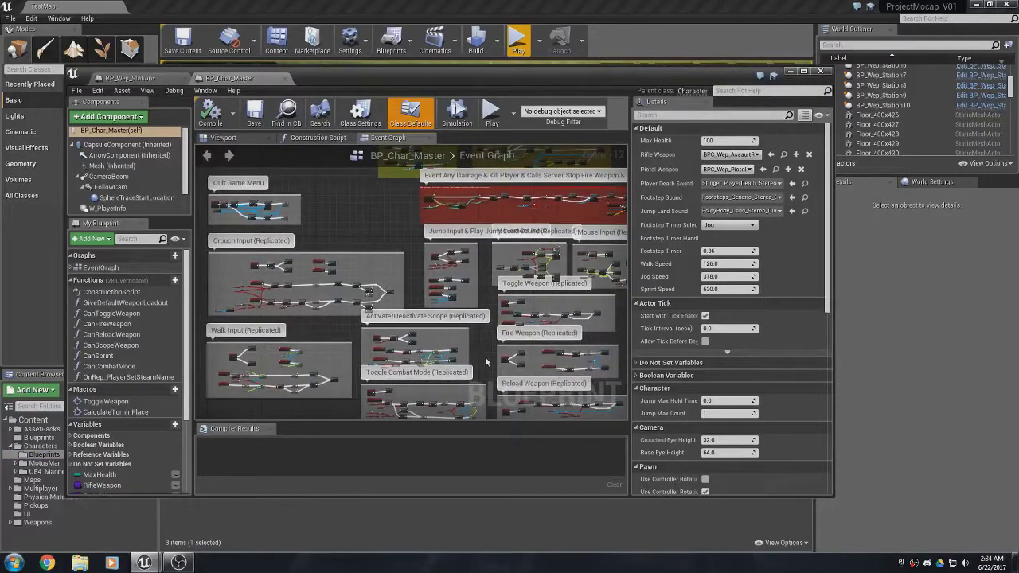
right_drag(478, 359, 411, 302)
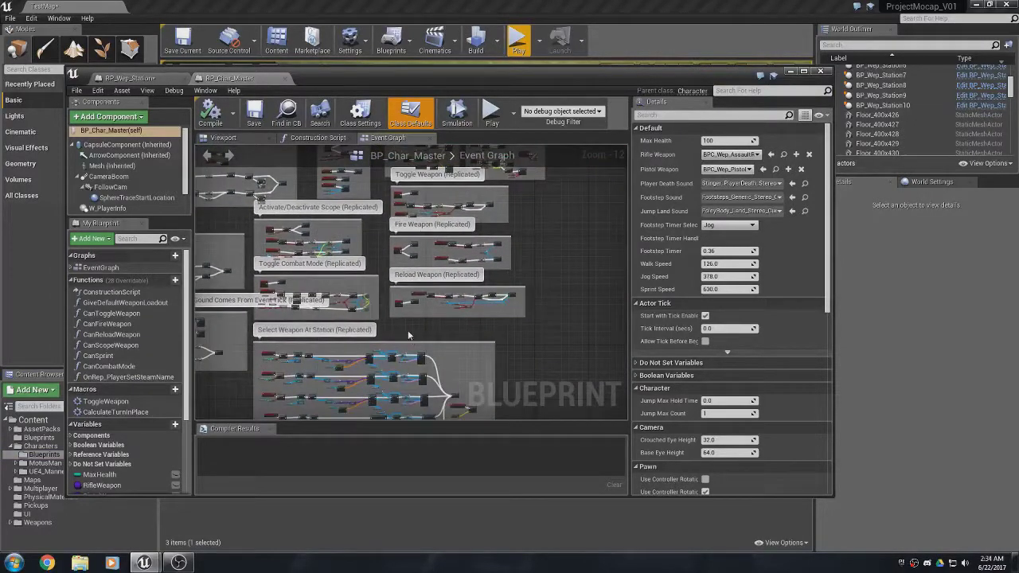
scroll(402, 287, up, 3)
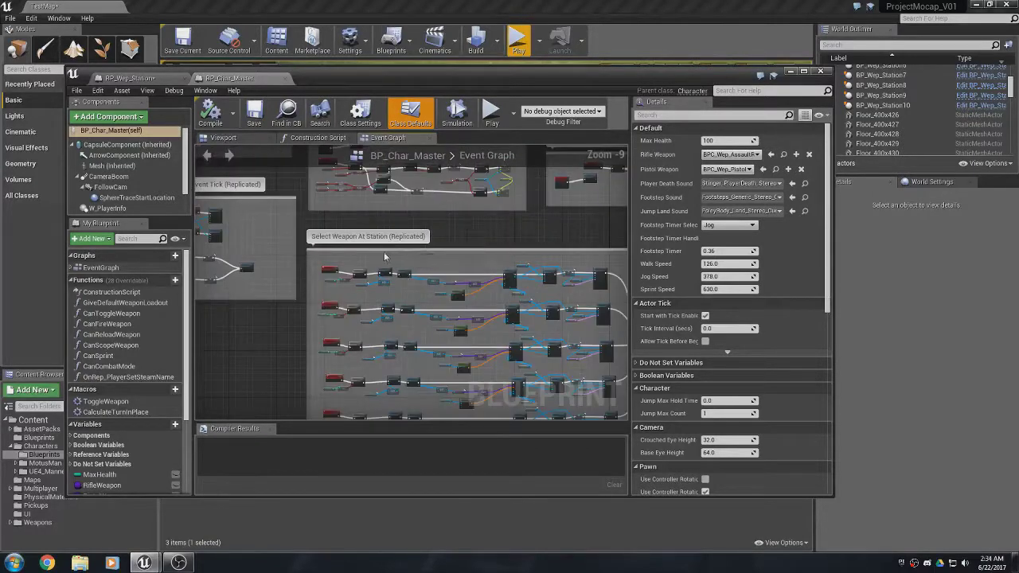
scroll(333, 238, up, 2)
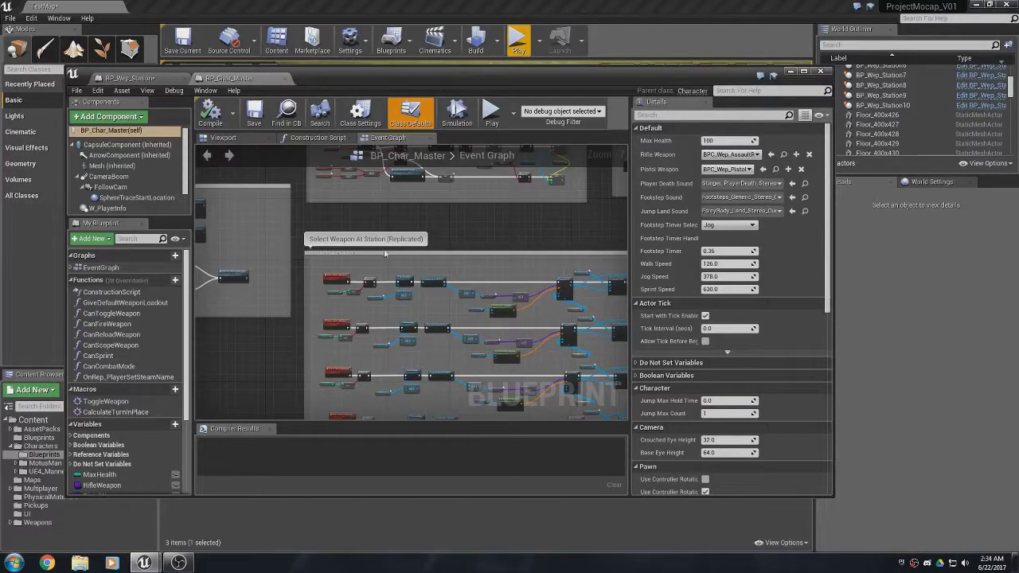
right_drag(429, 322, 414, 250)
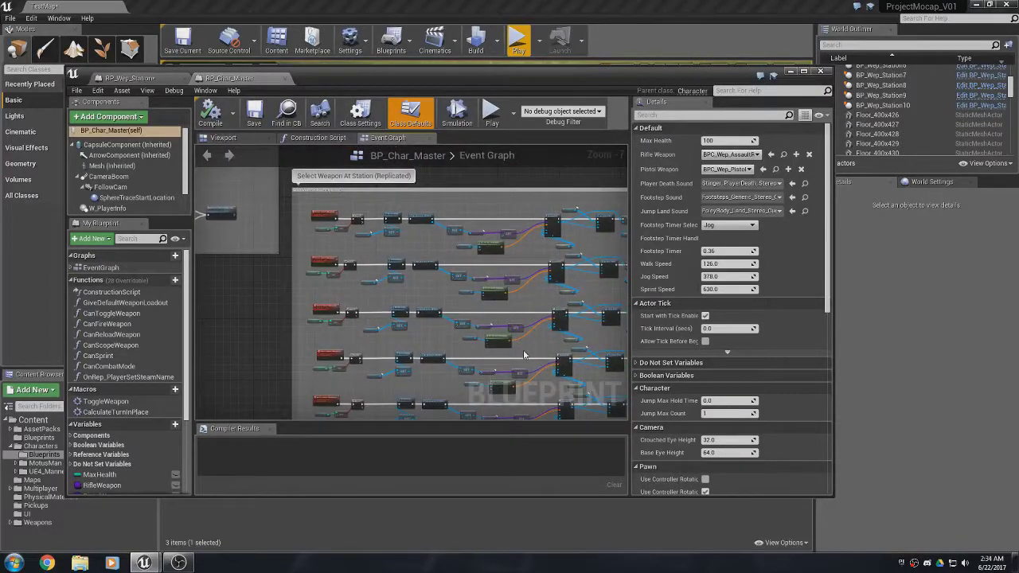
right_drag(525, 356, 475, 245)
right_drag(507, 336, 491, 307)
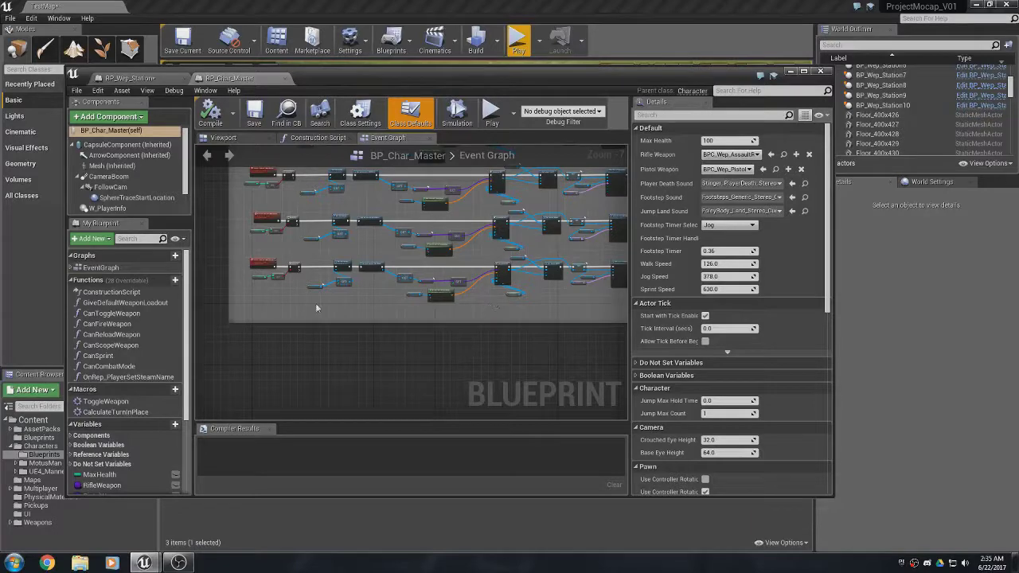
Move the Server_SwapToWeapon4 node aside and marquee-select the lower SwapToWeapon node chain.
scroll(261, 275, up, 7)
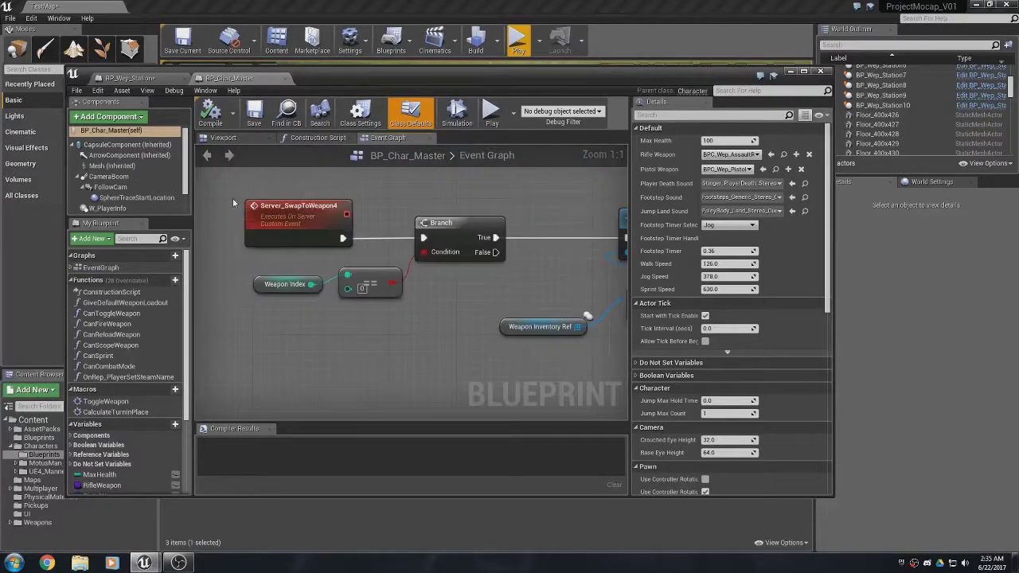
click(331, 238)
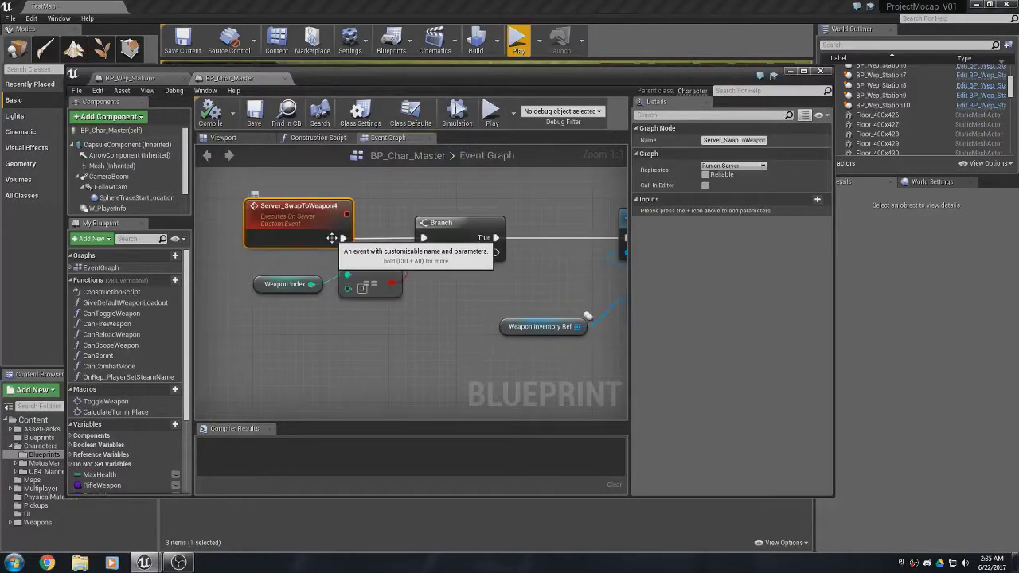
drag(331, 238, 360, 403)
right_drag(344, 252, 367, 312)
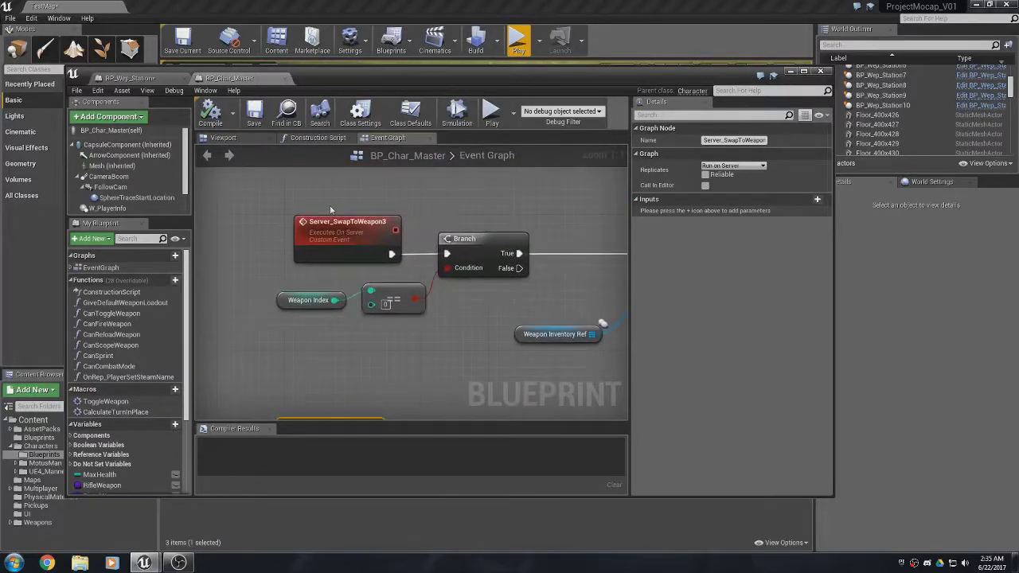
click(334, 225)
right_drag(392, 193, 408, 251)
scroll(427, 335, down, 4)
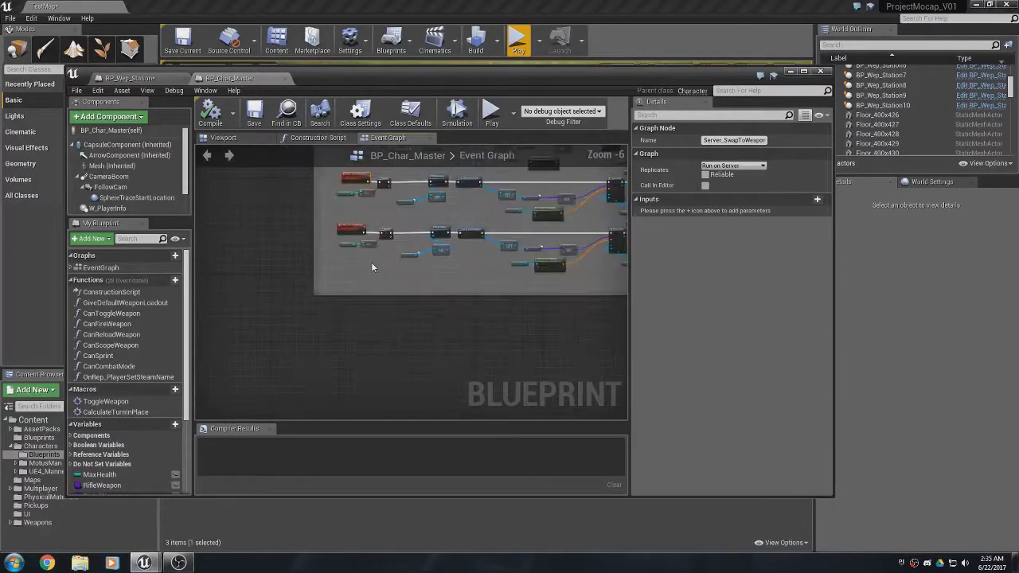
right_drag(374, 264, 283, 248)
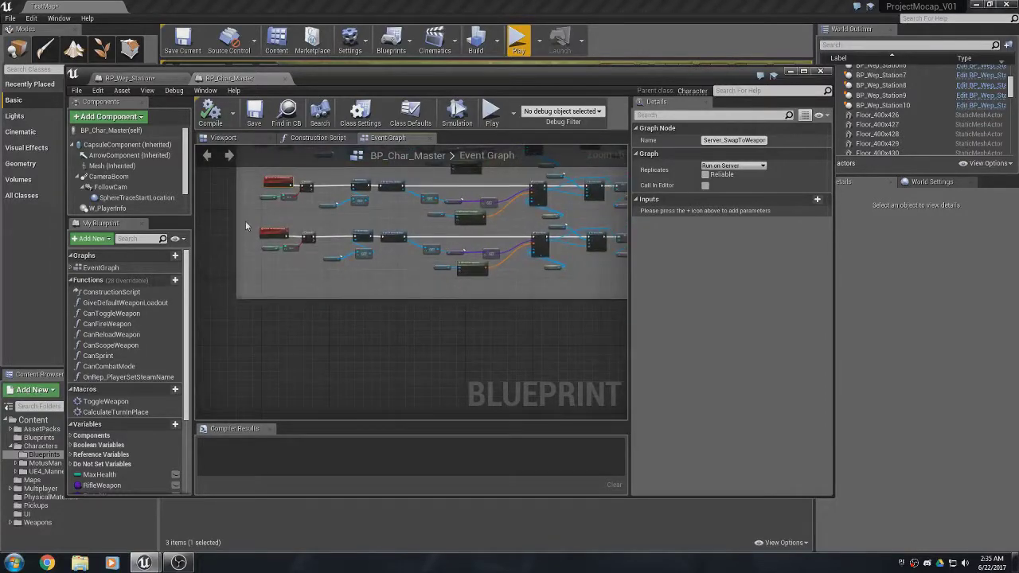
drag(245, 221, 547, 281)
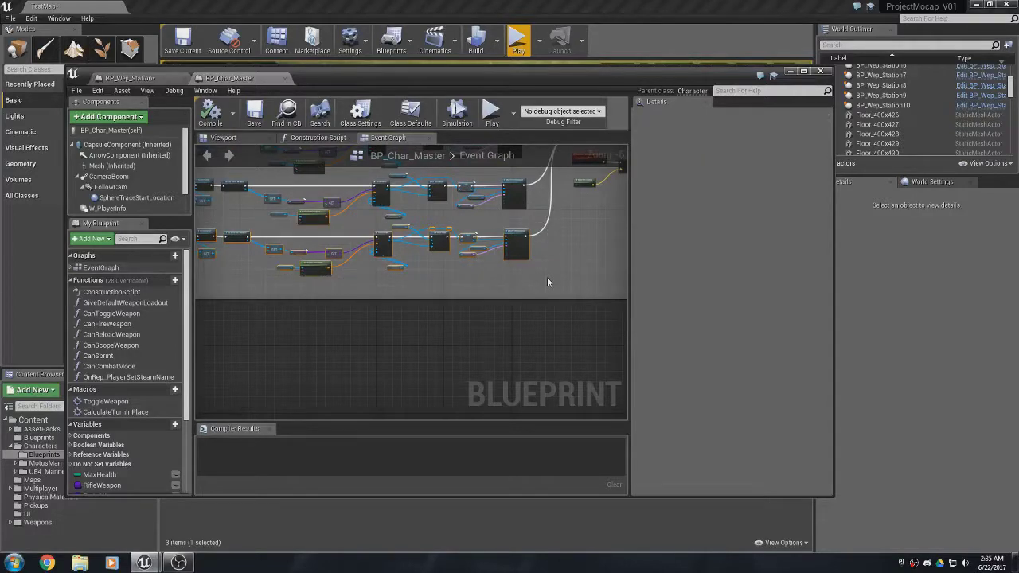
mouse_move(379, 359)
right_down()
mouse_move(473, 325)
mouse_move(404, 311)
right_up()
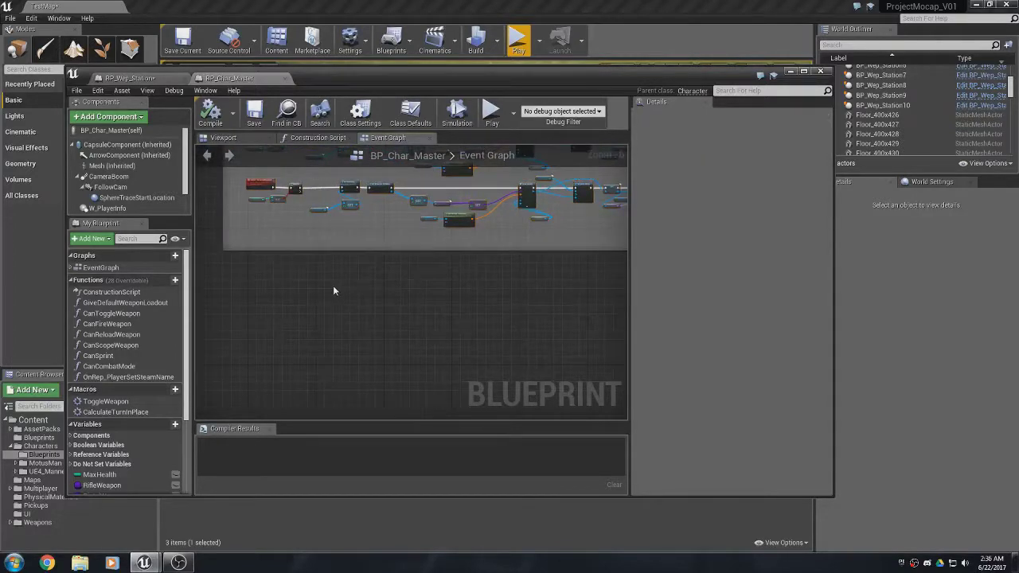
Paste a copy of the chain, delete the stray node, and reposition the pasted CustomEvent node.
key(ctrl+v)
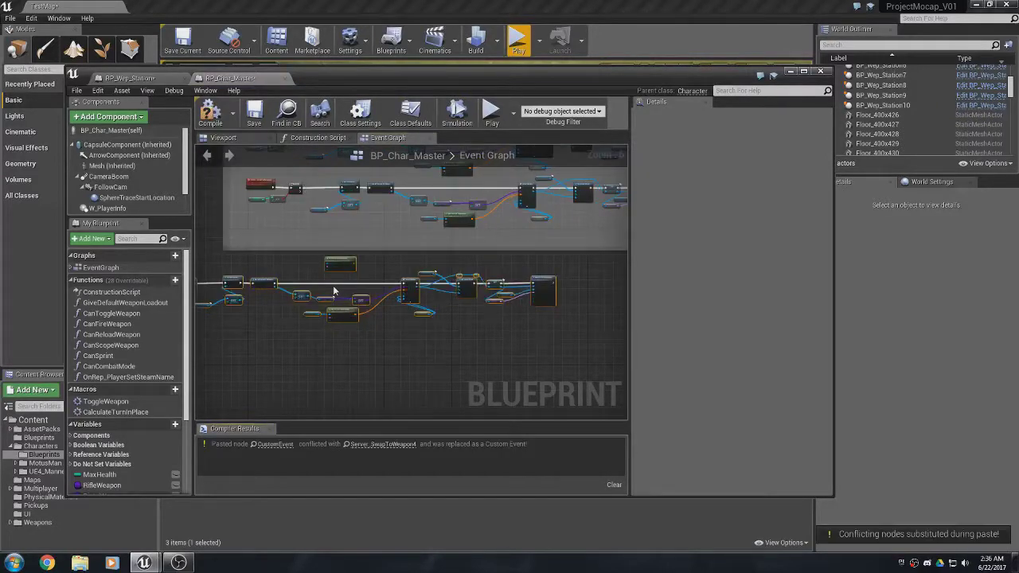
mouse_move(368, 278)
right_down()
mouse_move(409, 314)
mouse_move(409, 350)
right_up()
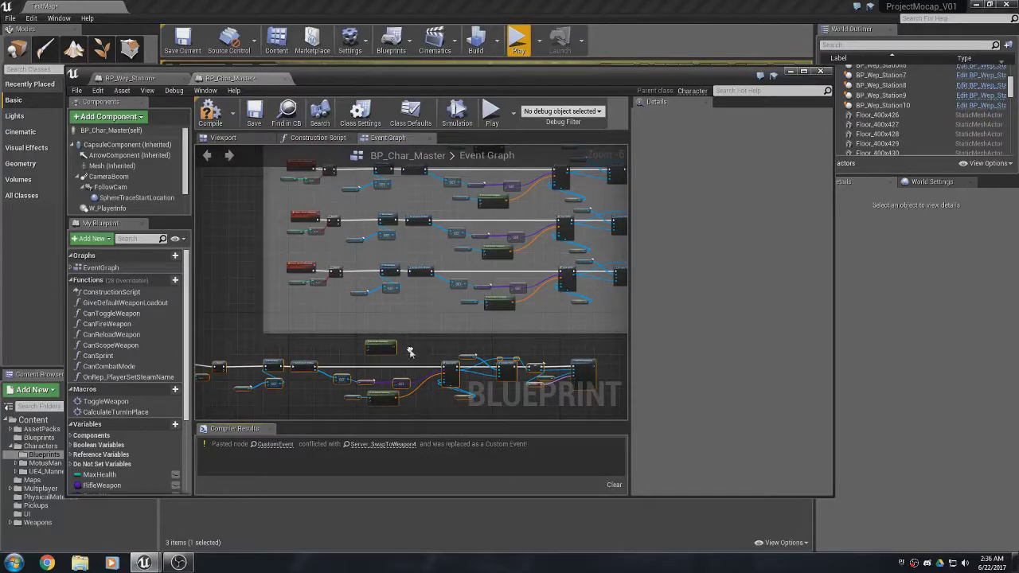
scroll(395, 350, up, 4)
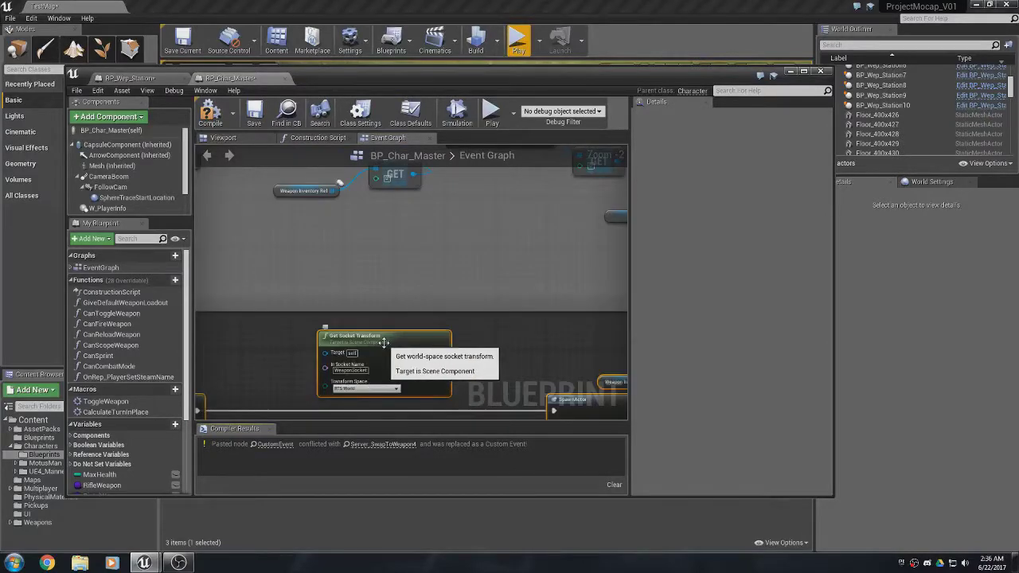
scroll(501, 356, down, 4)
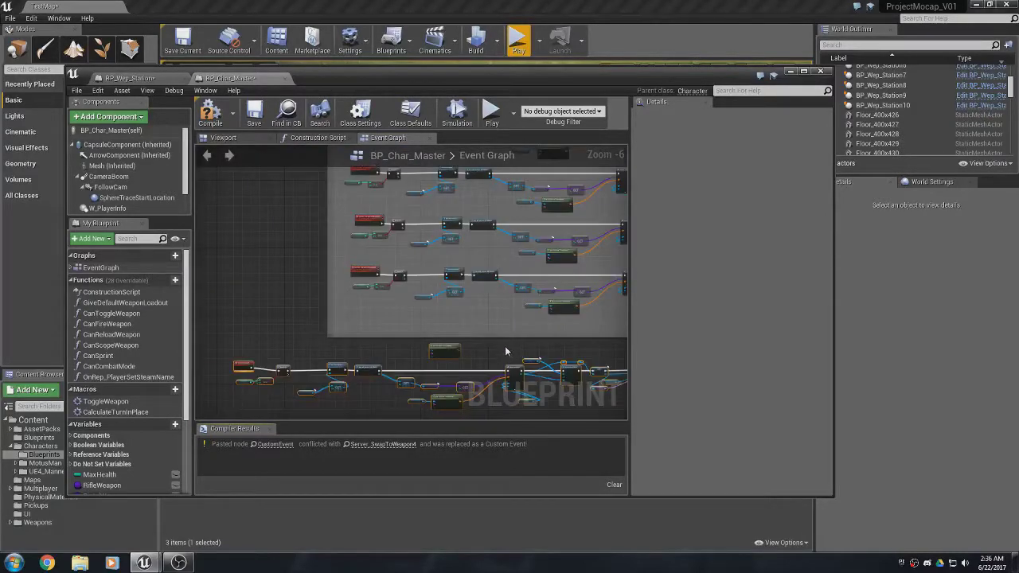
right_drag(506, 356, 452, 386)
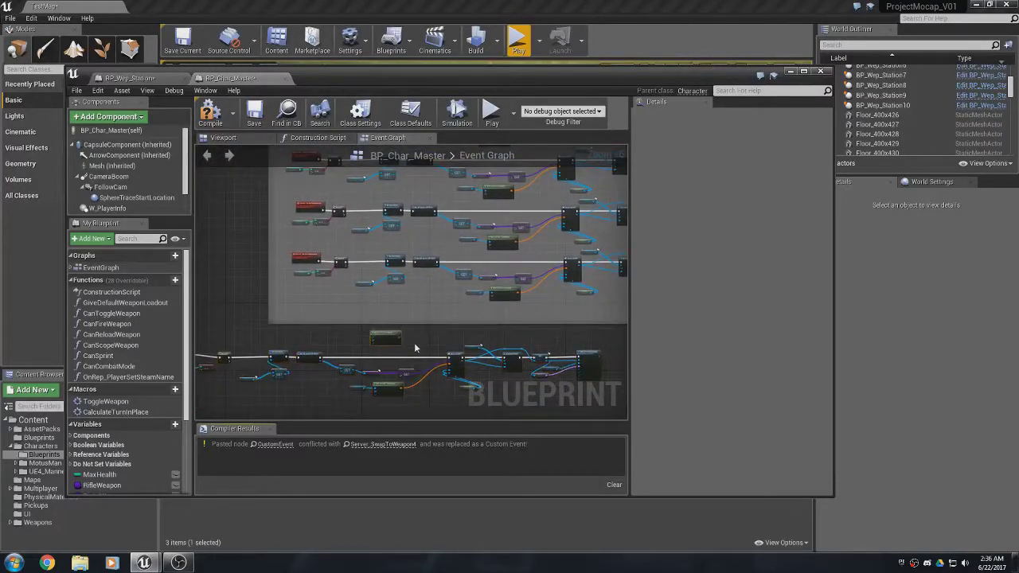
key(Delete)
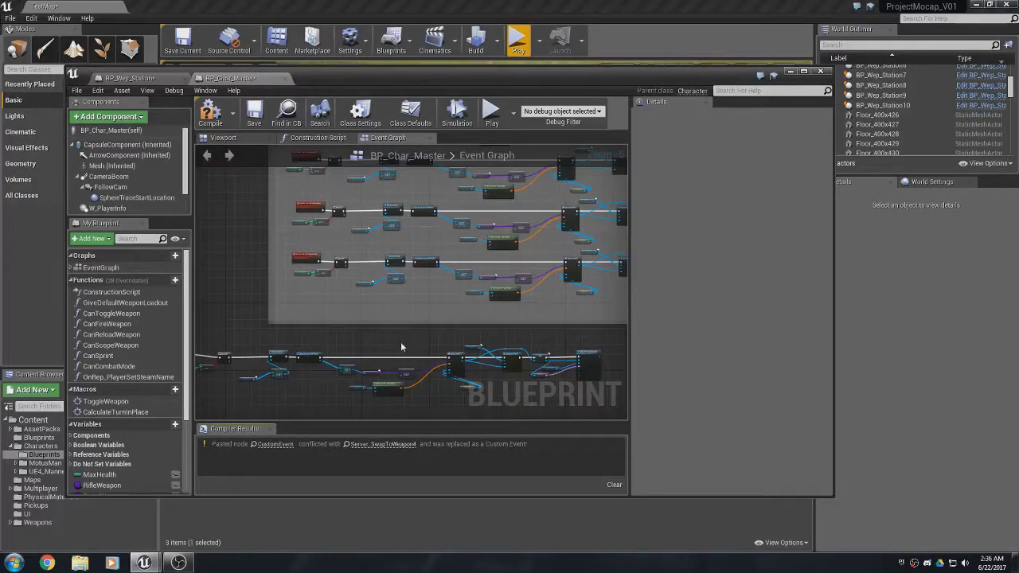
scroll(402, 347, up, 4)
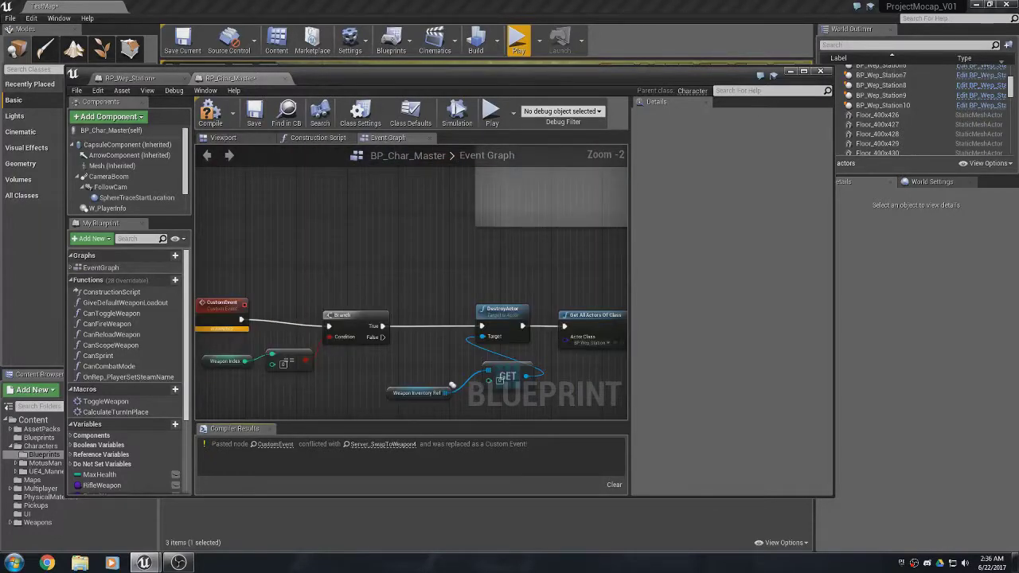
right_drag(402, 347, 561, 335)
mouse_move(383, 295)
mouse_down()
mouse_move(359, 255)
mouse_move(340, 278)
mouse_move(381, 278)
mouse_move(362, 284)
mouse_move(377, 278)
mouse_move(402, 293)
mouse_move(383, 296)
mouse_move(397, 301)
mouse_up()
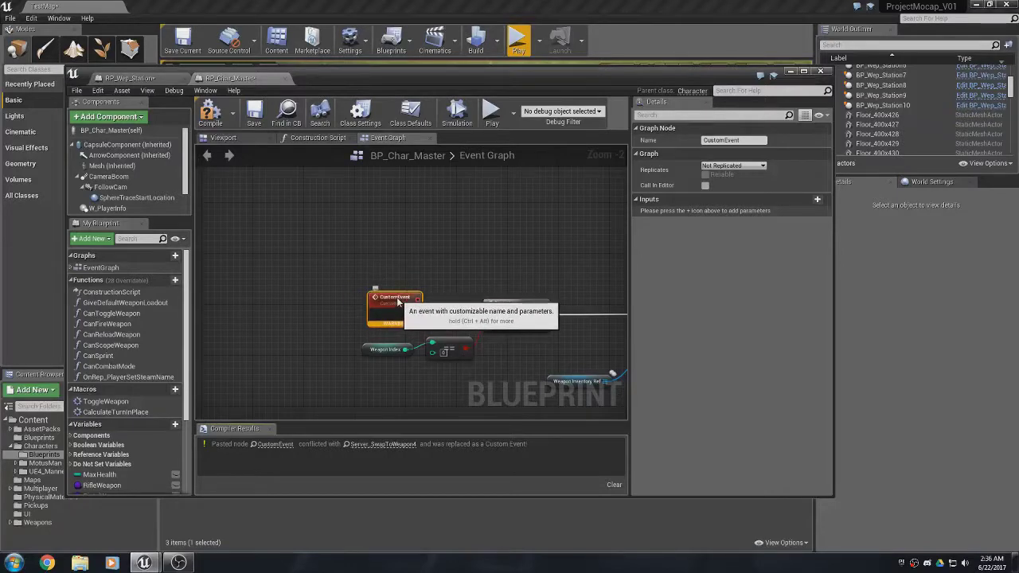
Inspect the original Server_SwapToWeapon4 event's settings in Details.
right_drag(474, 249, 385, 296)
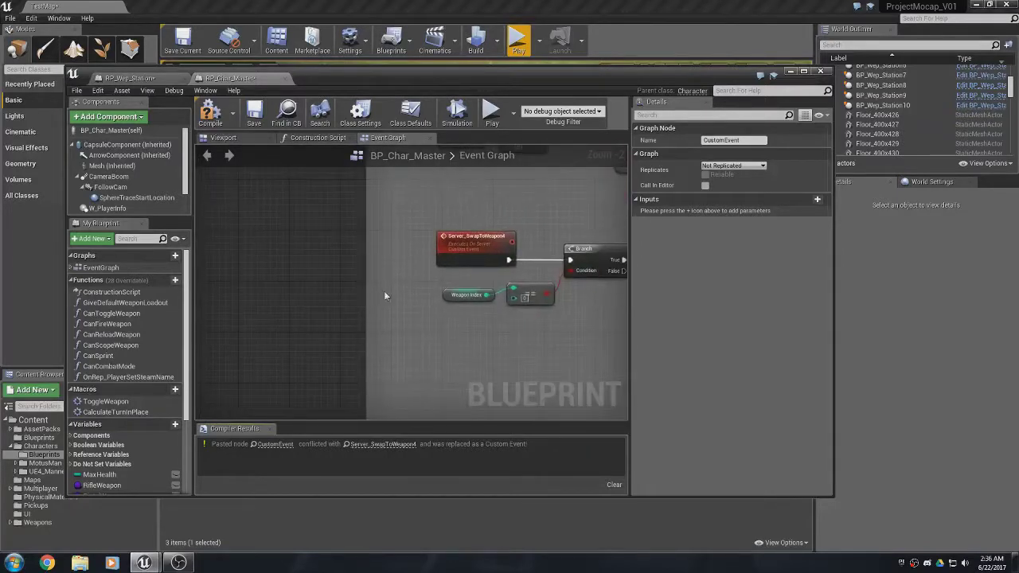
click(478, 247)
scroll(498, 244, up, 2)
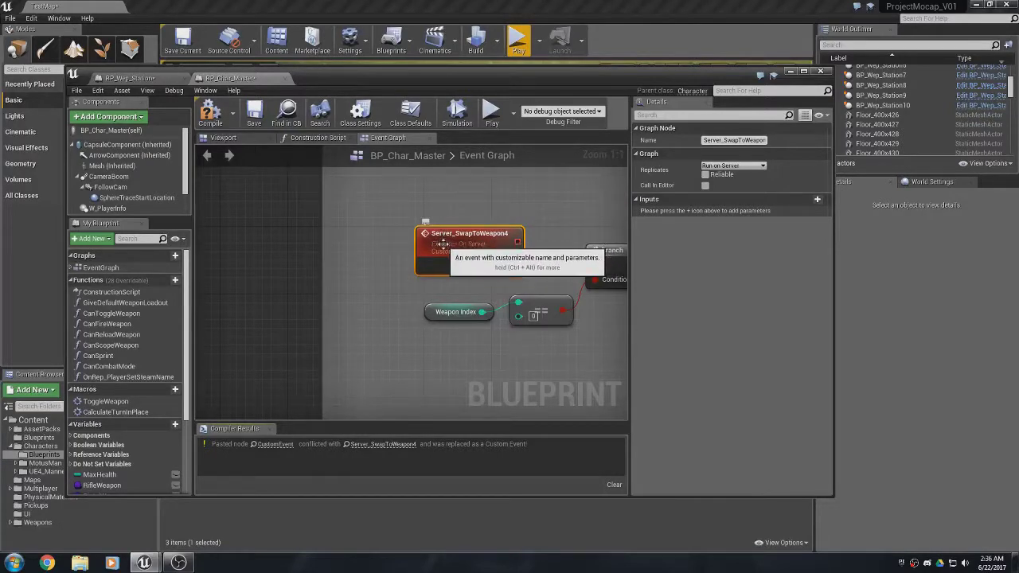
scroll(334, 284, down, 5)
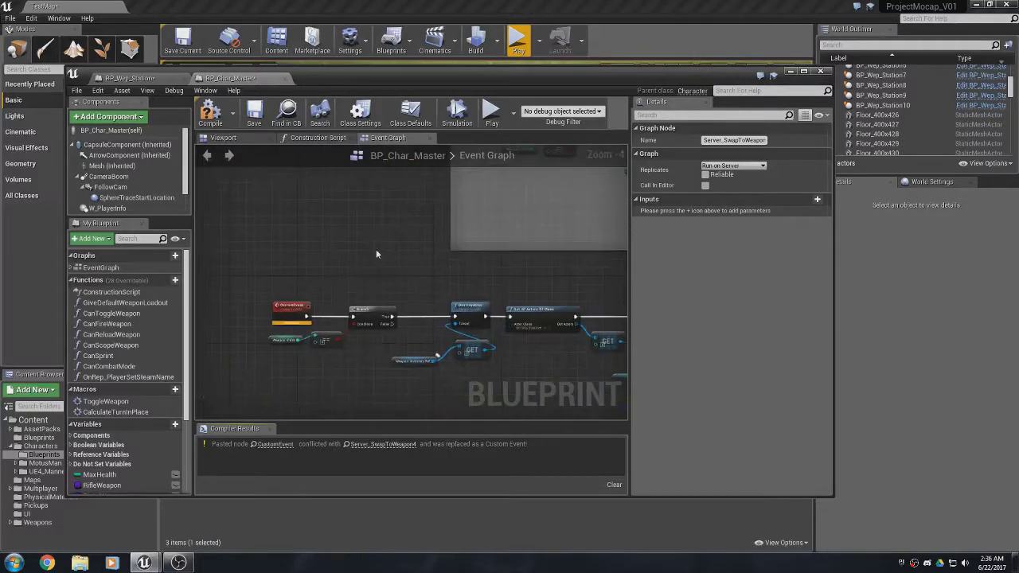
Rename the pasted CustomEvent node to Server_SwapToWeapon5.
right_drag(377, 254, 361, 242)
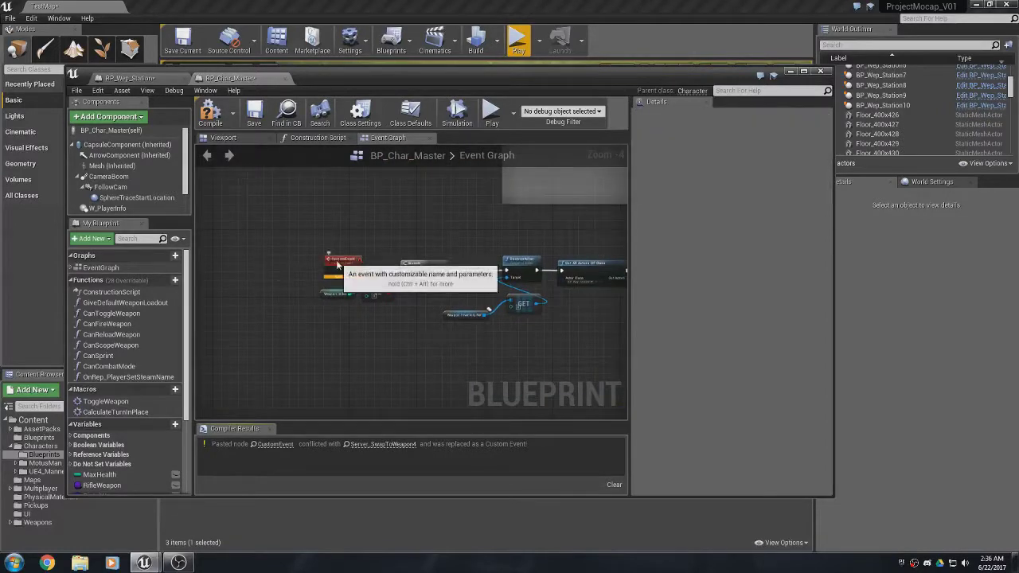
click(342, 261)
click(754, 140)
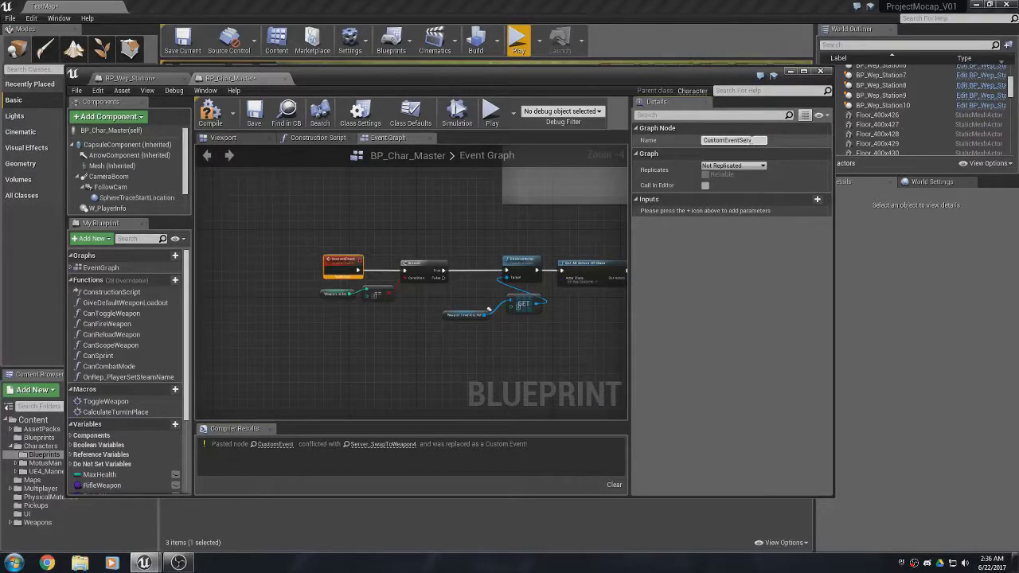
text(Server_SwapToWeapon5)
key(Return)
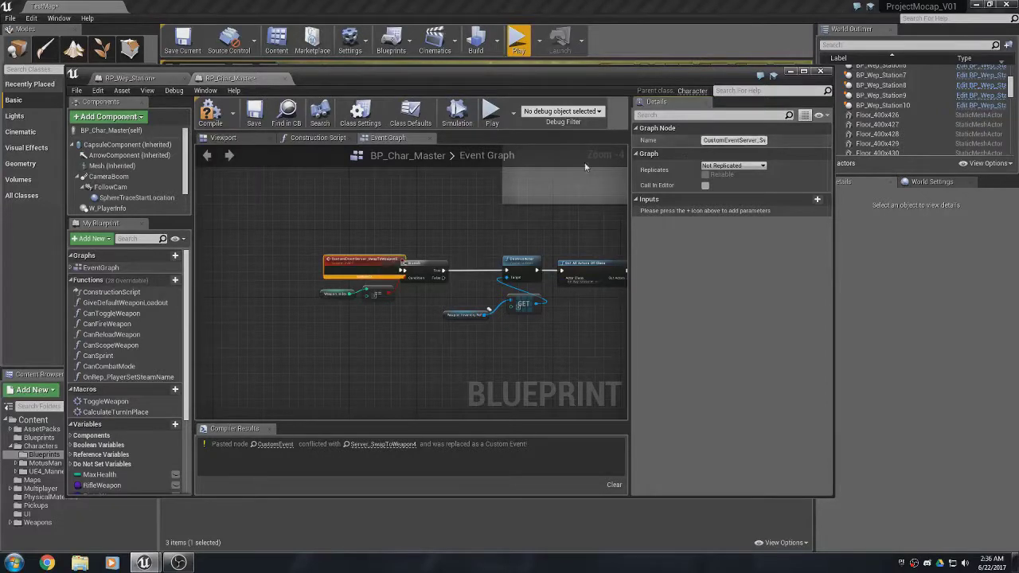
Compare against Server_SwapToWeapon4's Run on Server replication setting.
scroll(352, 268, up, 1)
scroll(353, 268, up, 3)
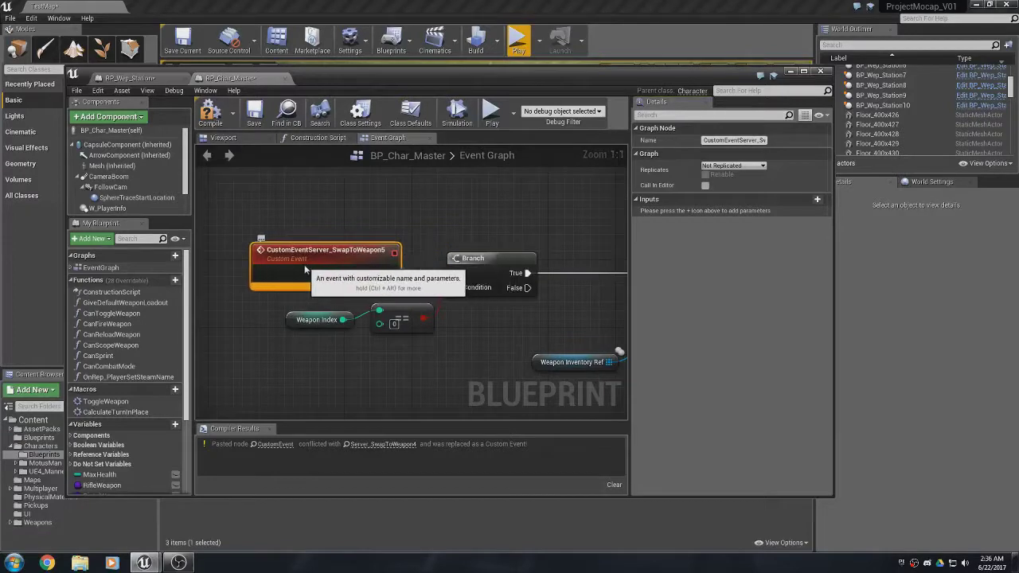
right_drag(395, 230, 387, 291)
scroll(386, 316, down, 5)
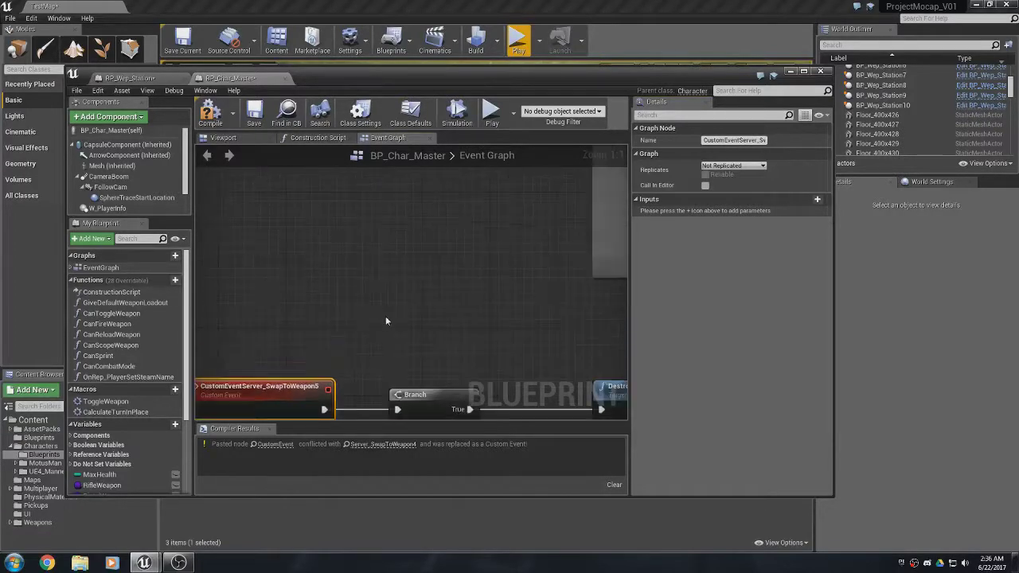
scroll(394, 305, up, 5)
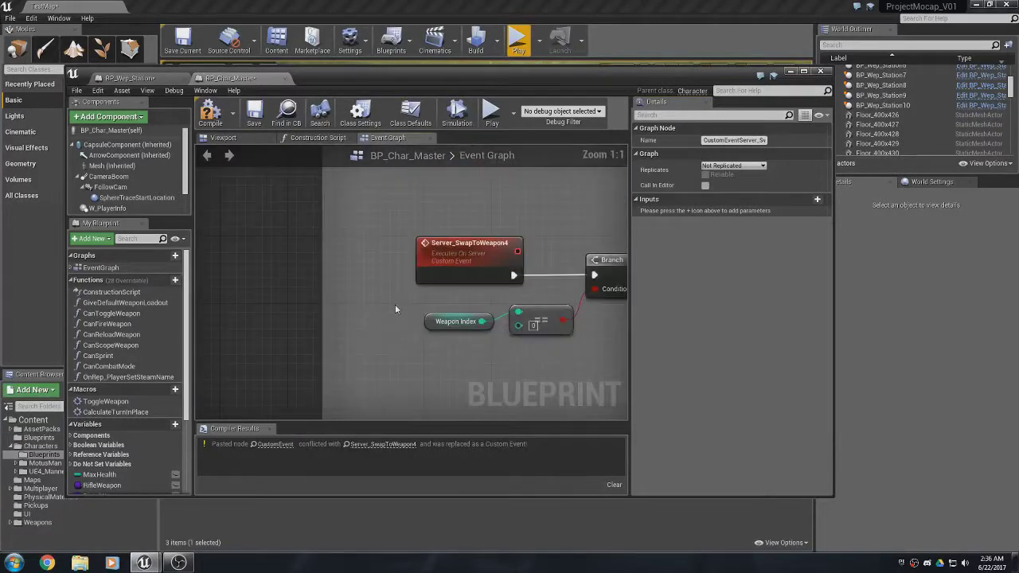
click(485, 256)
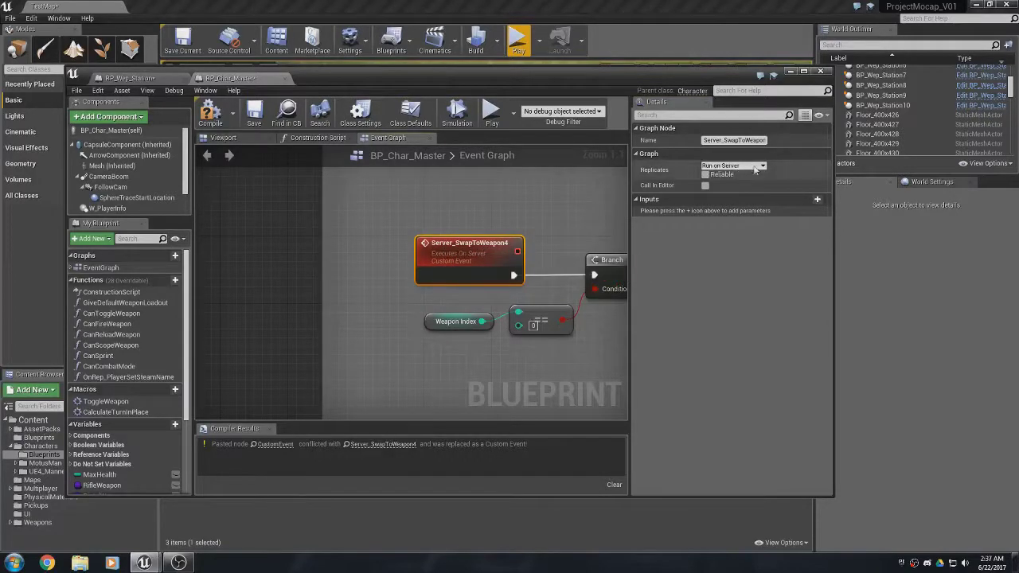
Set CustomEventServer_SwapToWeapon5's Replicates option to Run on Server and save BP_Char_Master.
right_drag(280, 361, 391, 220)
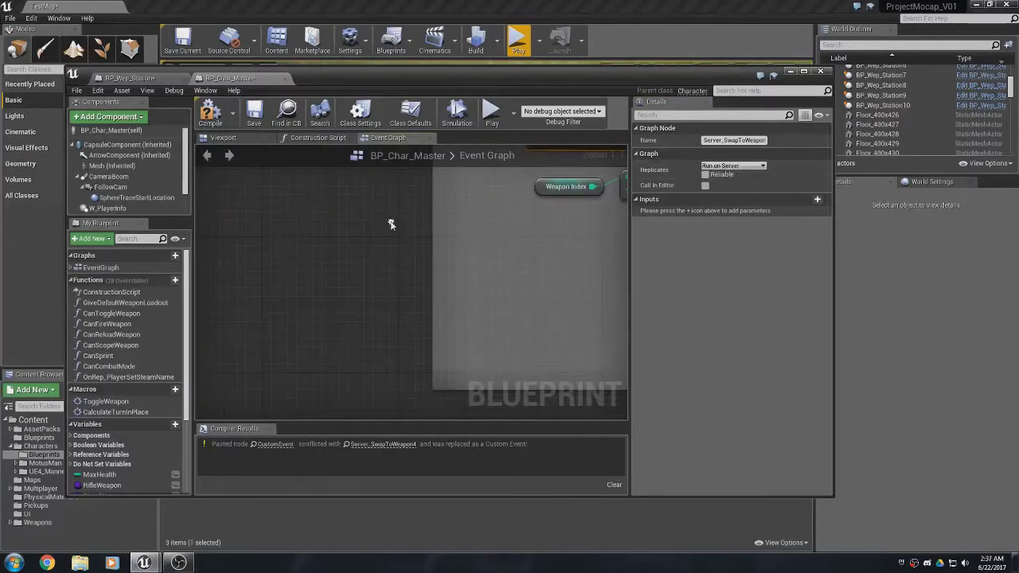
right_drag(355, 350, 496, 181)
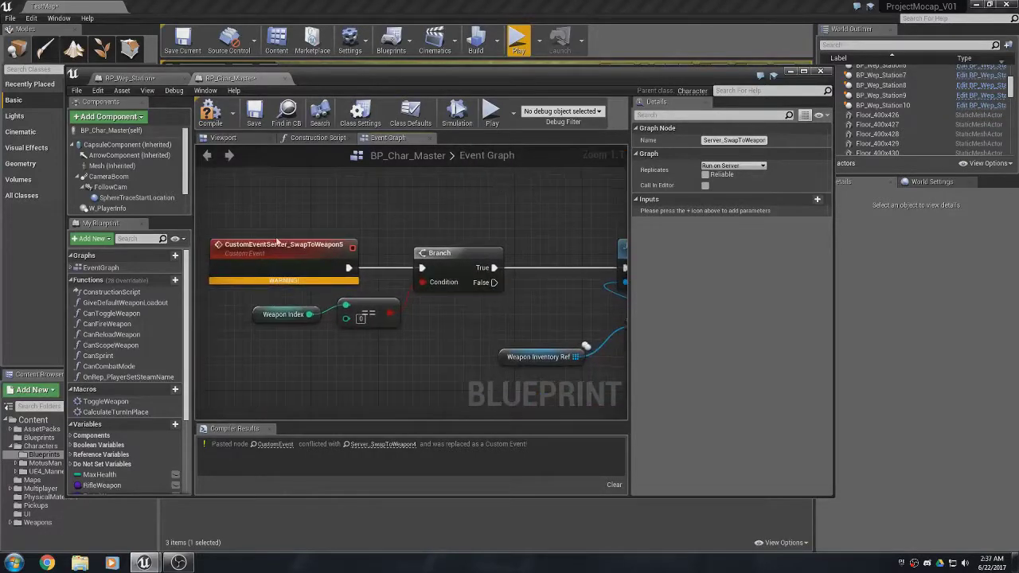
click(270, 265)
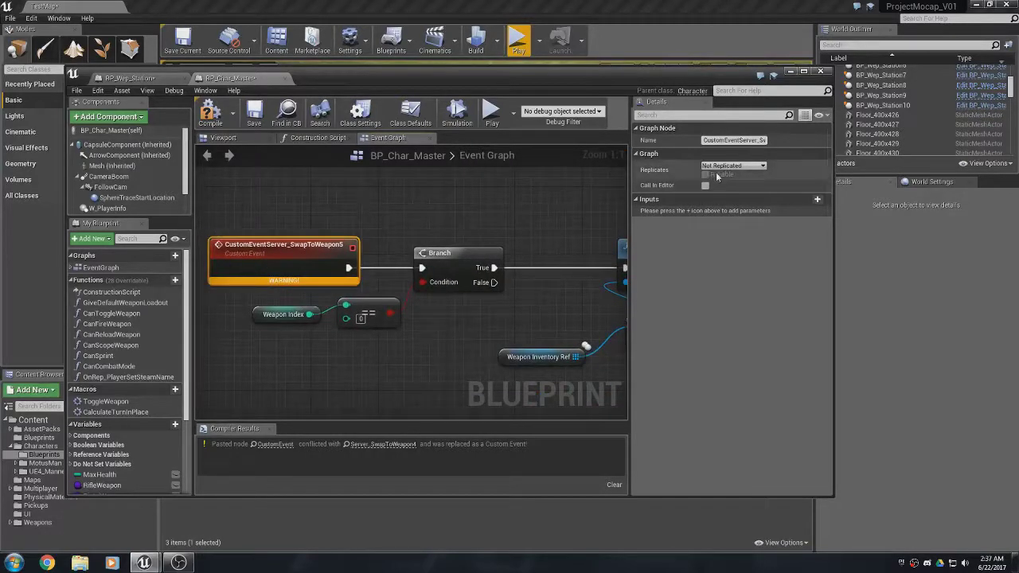
click(731, 165)
click(666, 204)
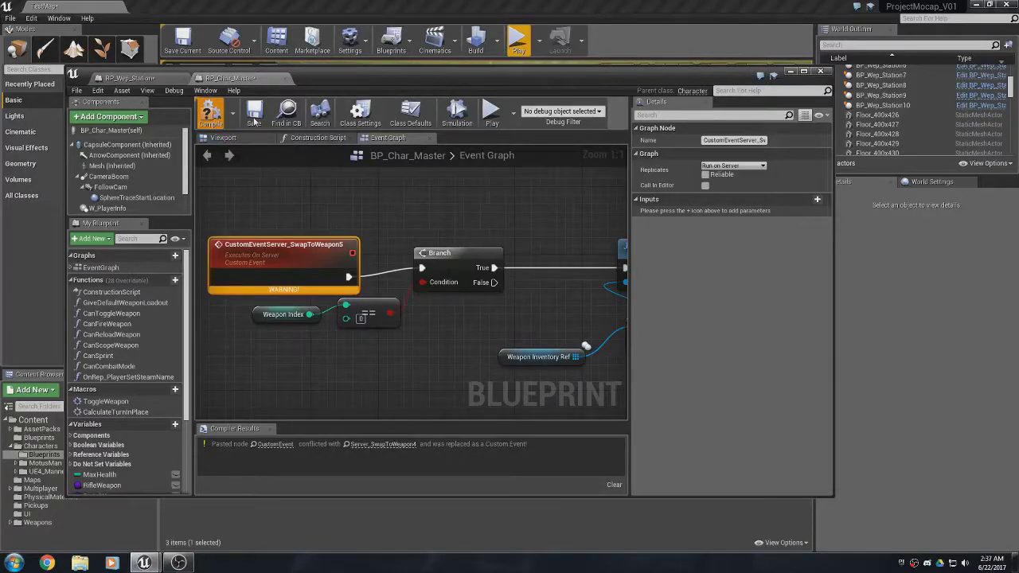
click(254, 115)
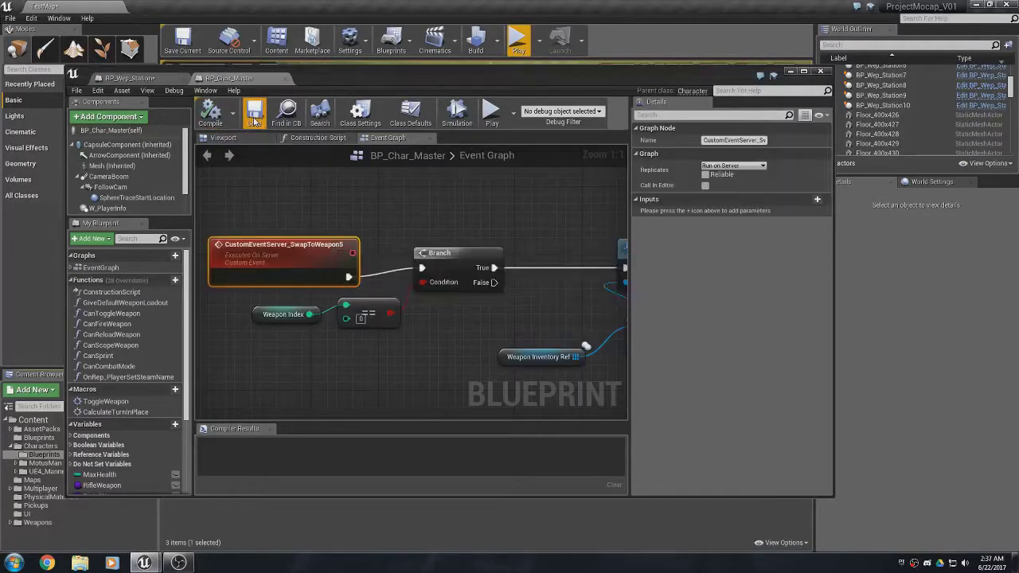
right_drag(456, 216, 421, 302)
scroll(423, 302, down, 4)
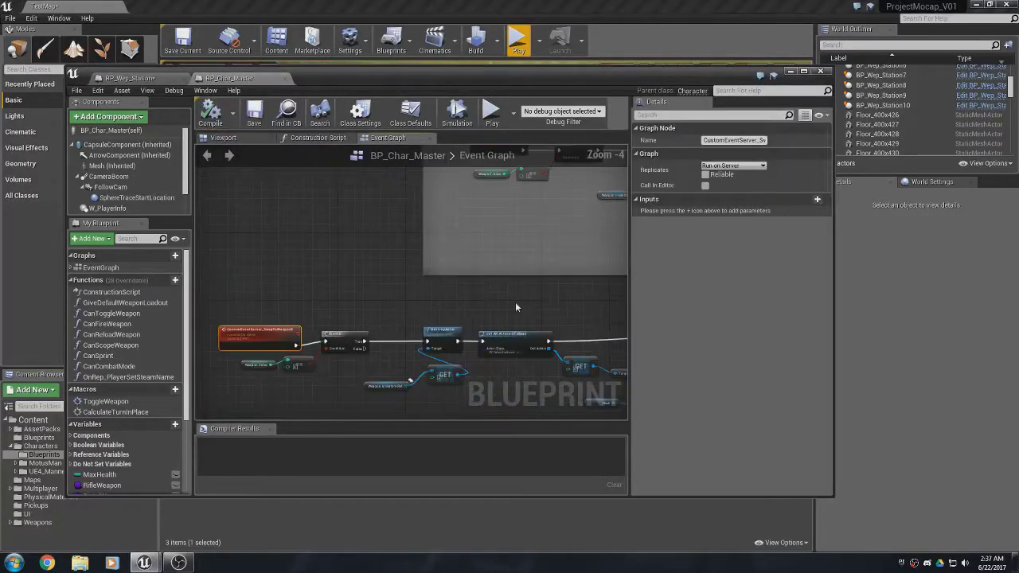
scroll(367, 320, up, 4)
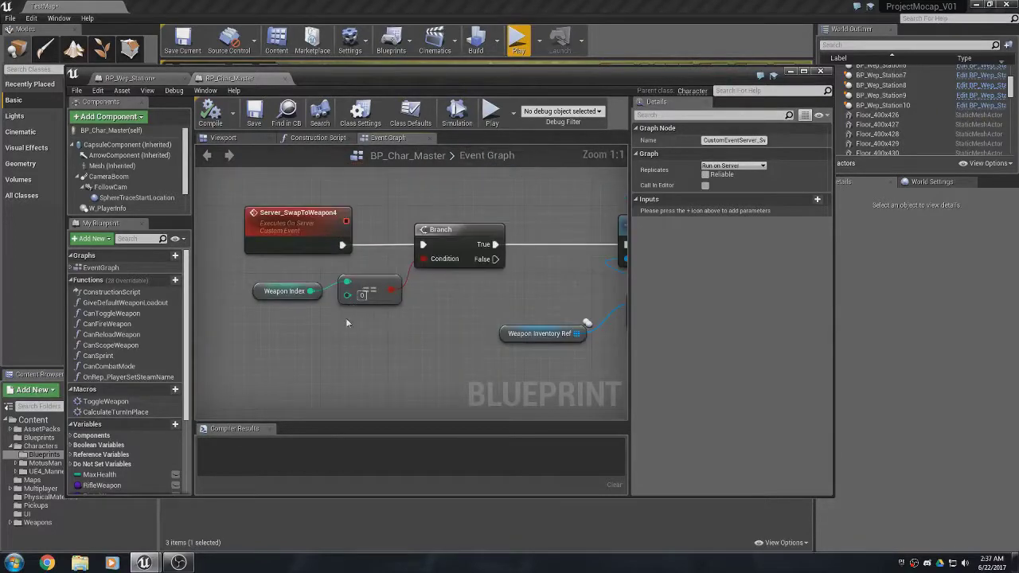
right_drag(346, 318, 302, 362)
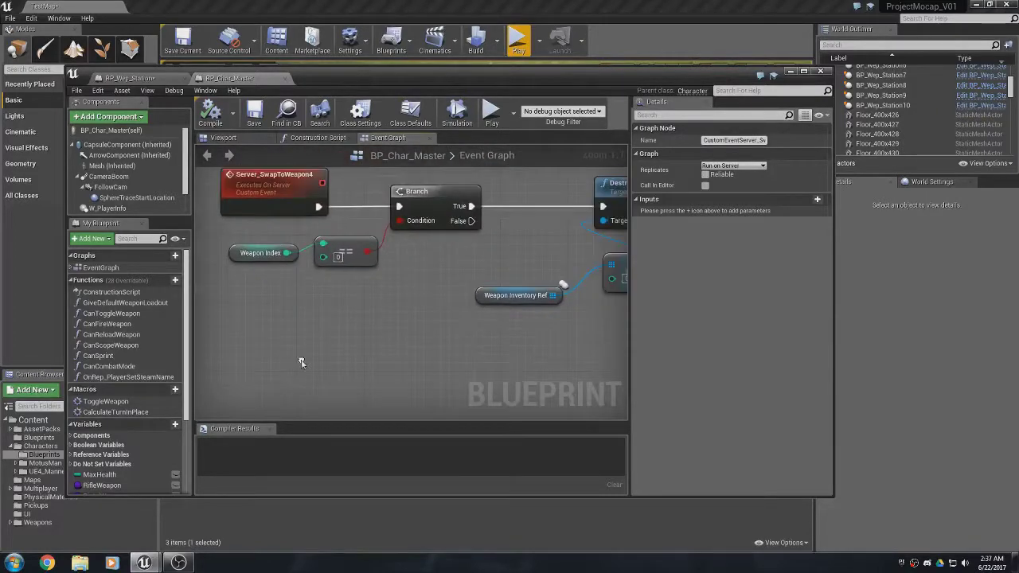
right_drag(581, 311, 386, 330)
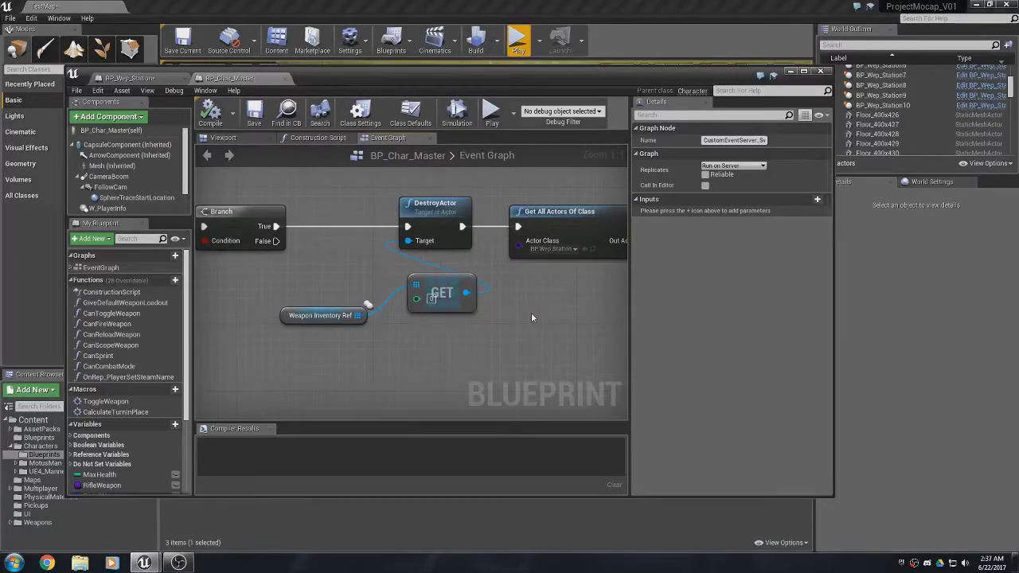
right_drag(532, 317, 397, 298)
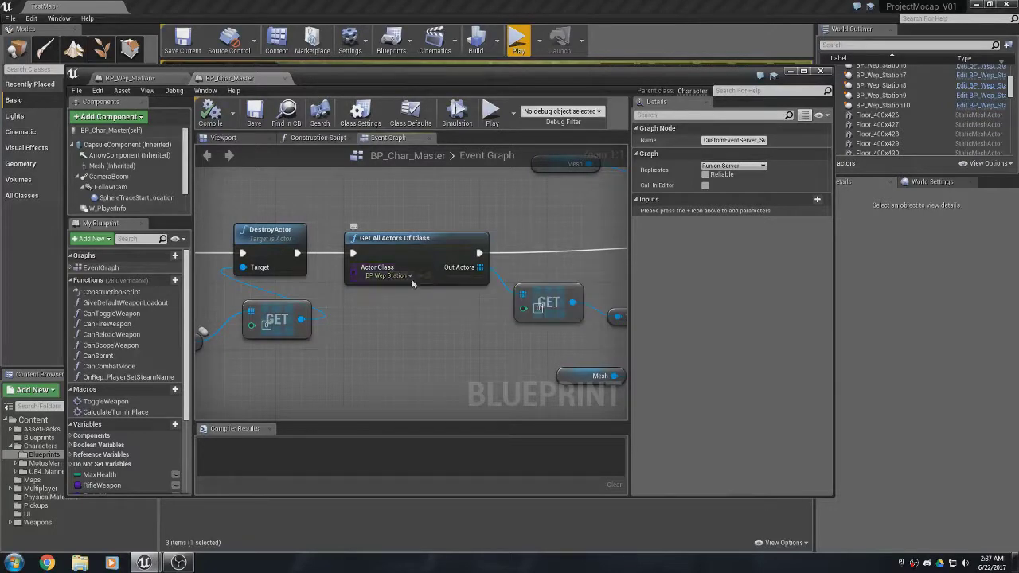
right_drag(424, 316, 356, 476)
right_drag(372, 284, 340, 318)
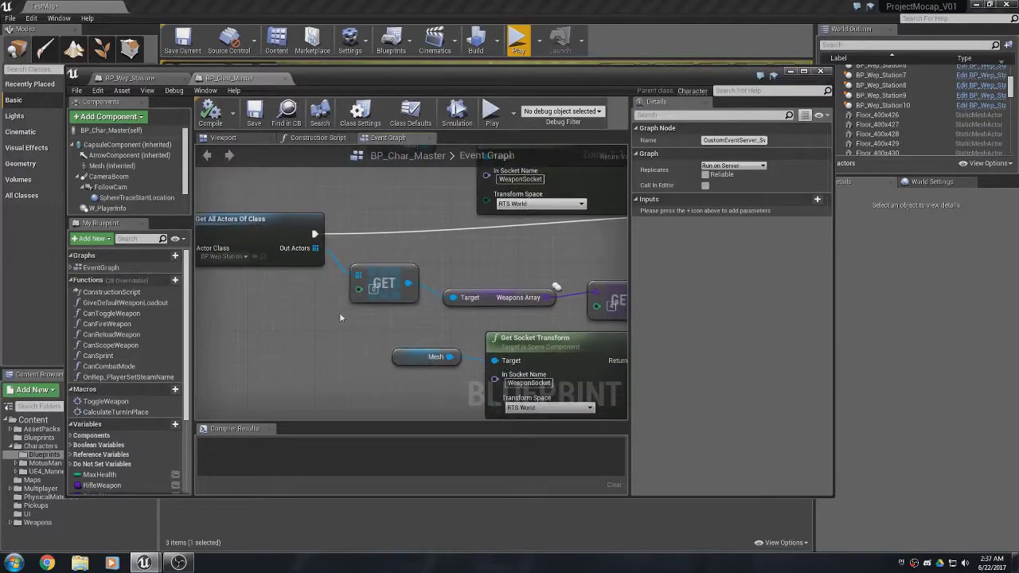
right_drag(449, 342, 352, 291)
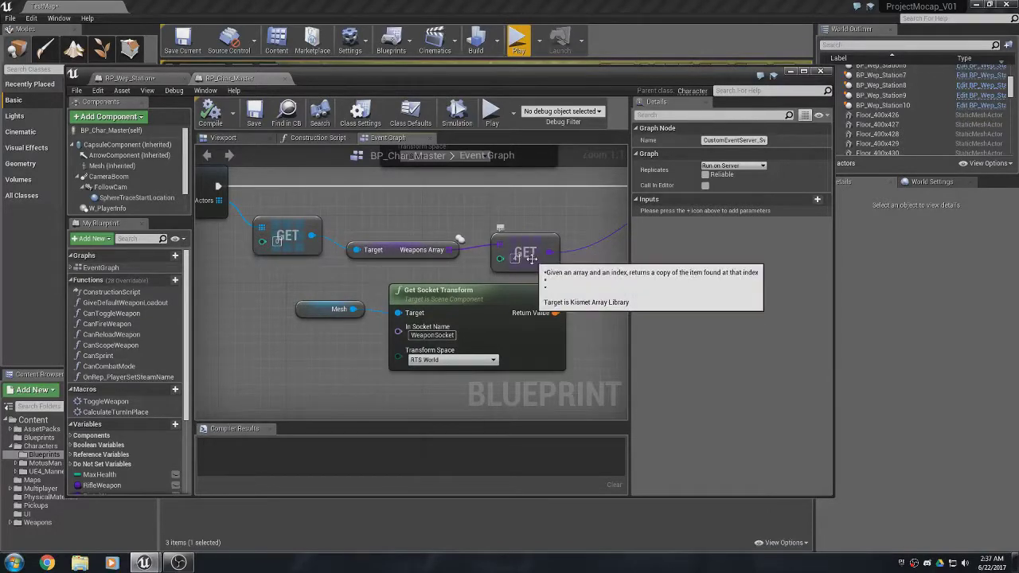
scroll(522, 263, up, 1)
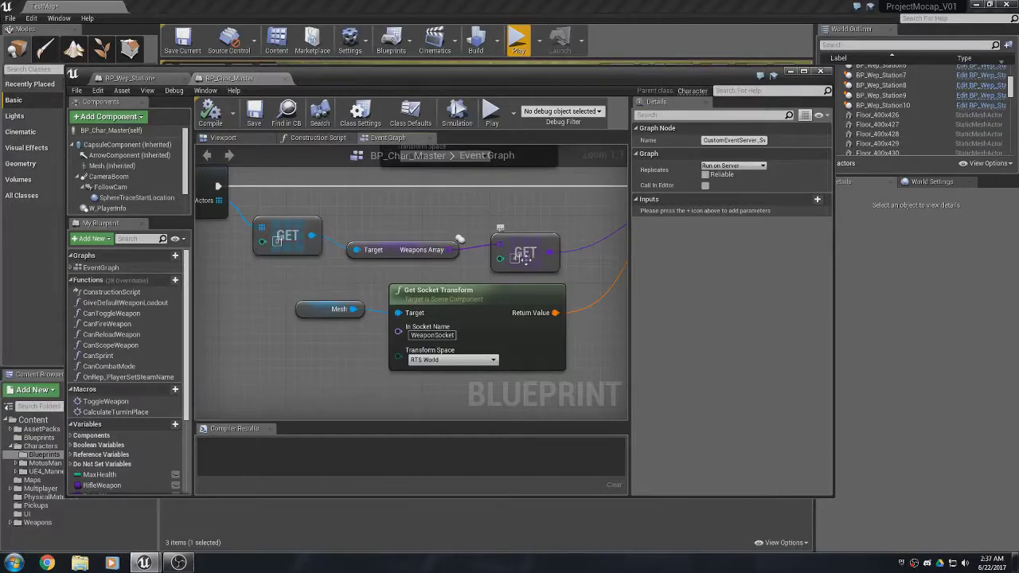
scroll(359, 377, down, 5)
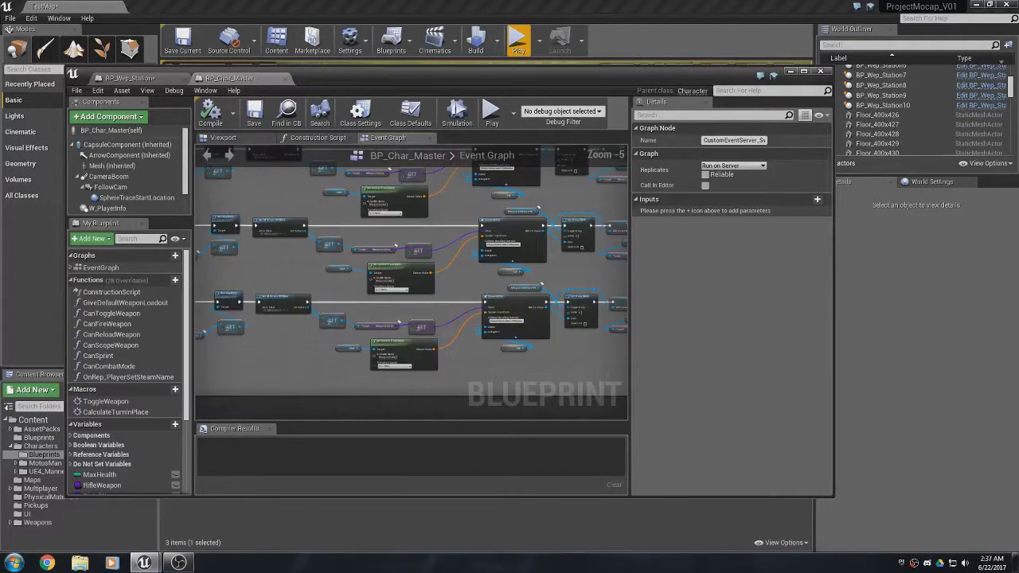
right_drag(359, 377, 277, 301)
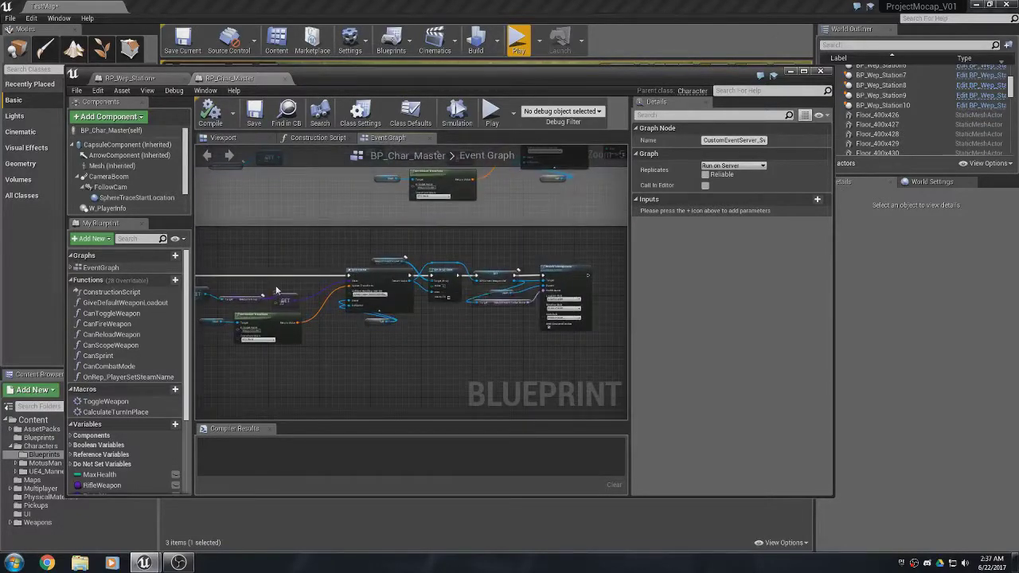
scroll(277, 291, up, 5)
drag(358, 261, 402, 298)
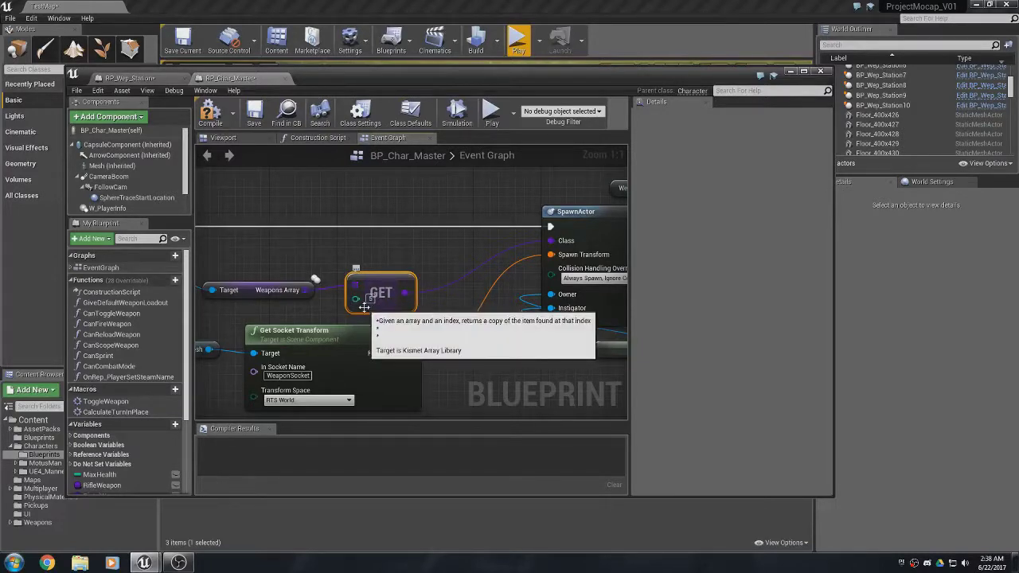
click(446, 258)
right_drag(446, 257, 360, 311)
scroll(360, 311, down, 4)
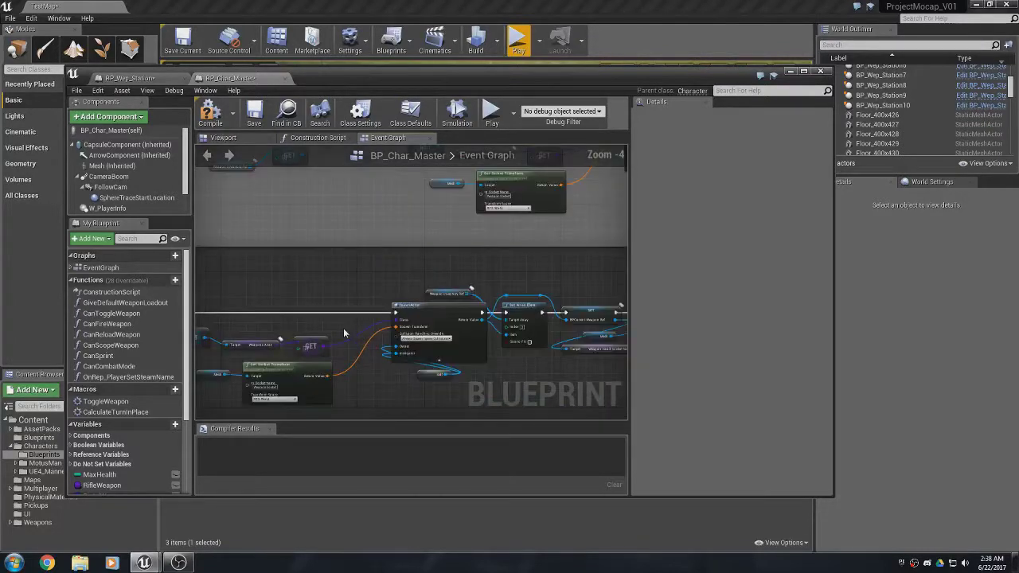
right_drag(341, 330, 480, 314)
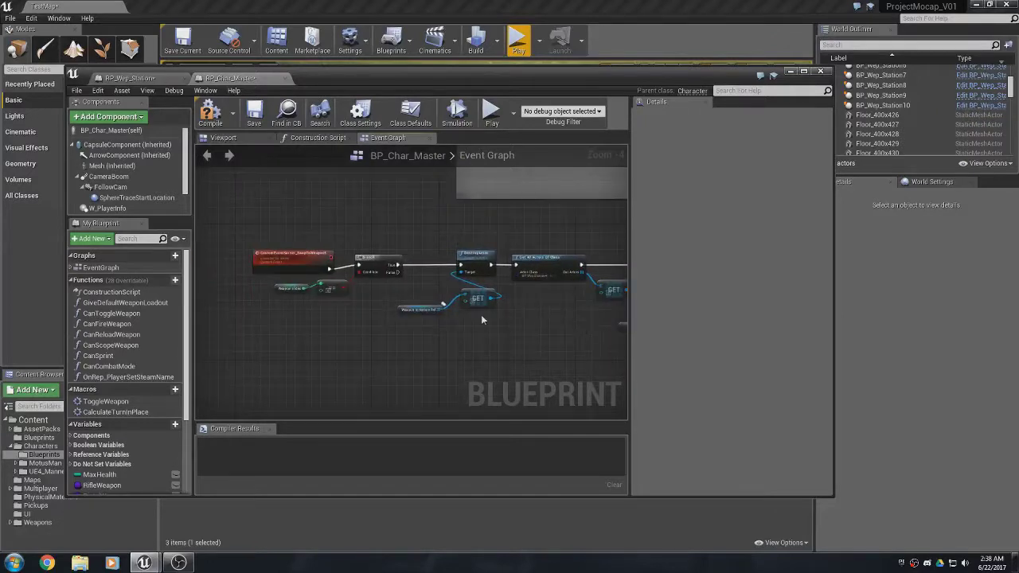
click(304, 243)
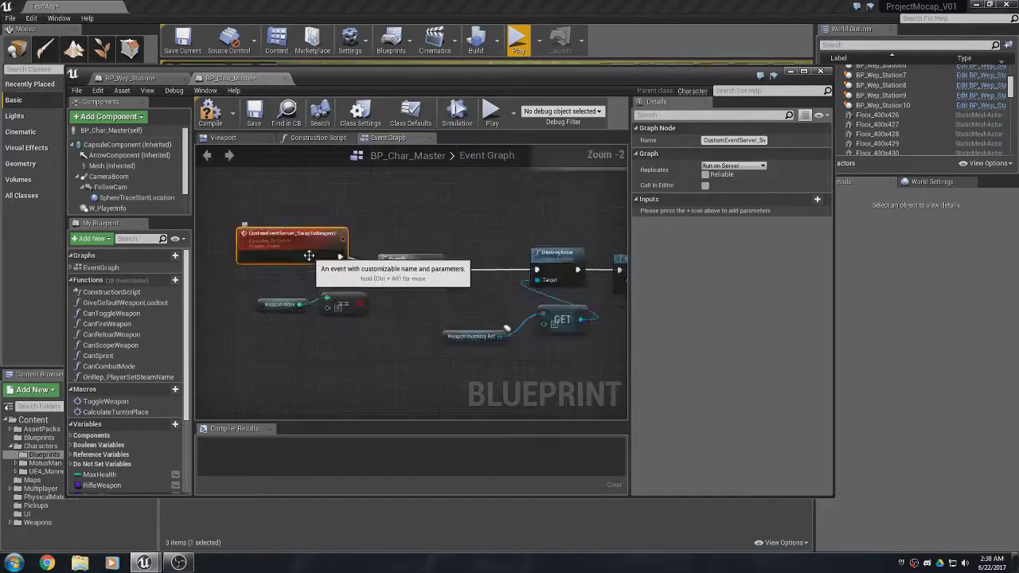
scroll(304, 243, up, 4)
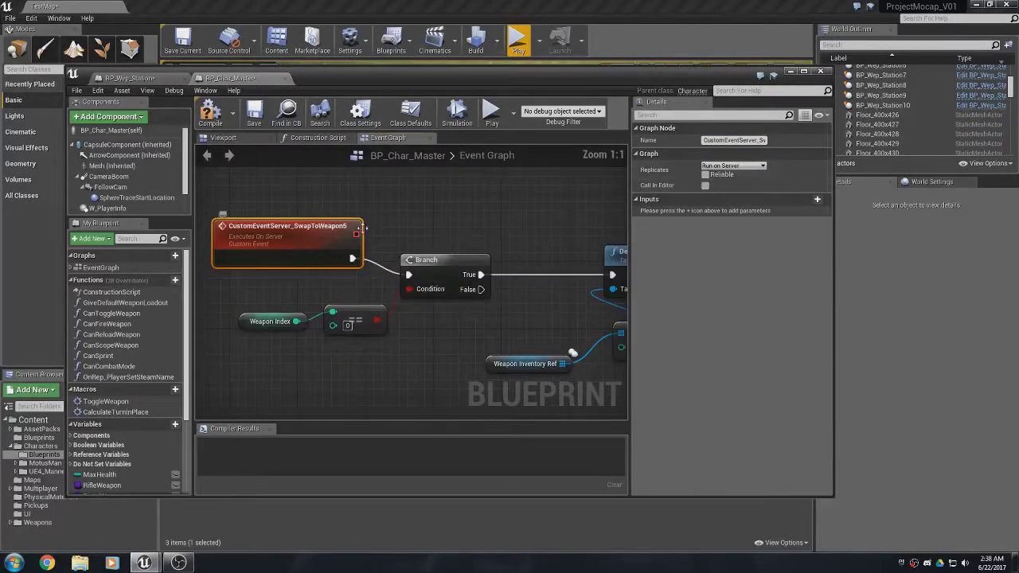
scroll(449, 232, down, 4)
scroll(455, 236, up, 2)
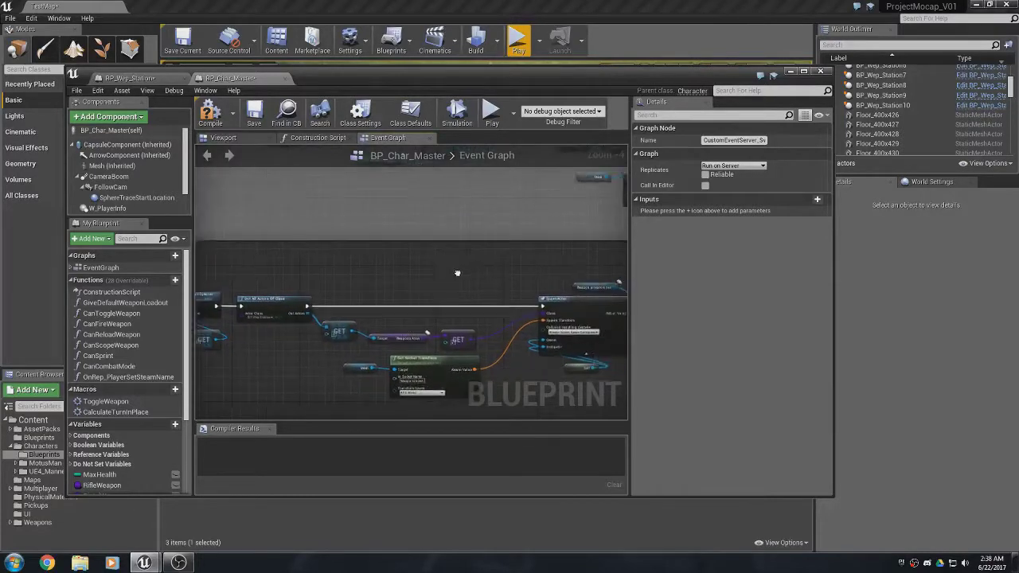
scroll(303, 291, up, 4)
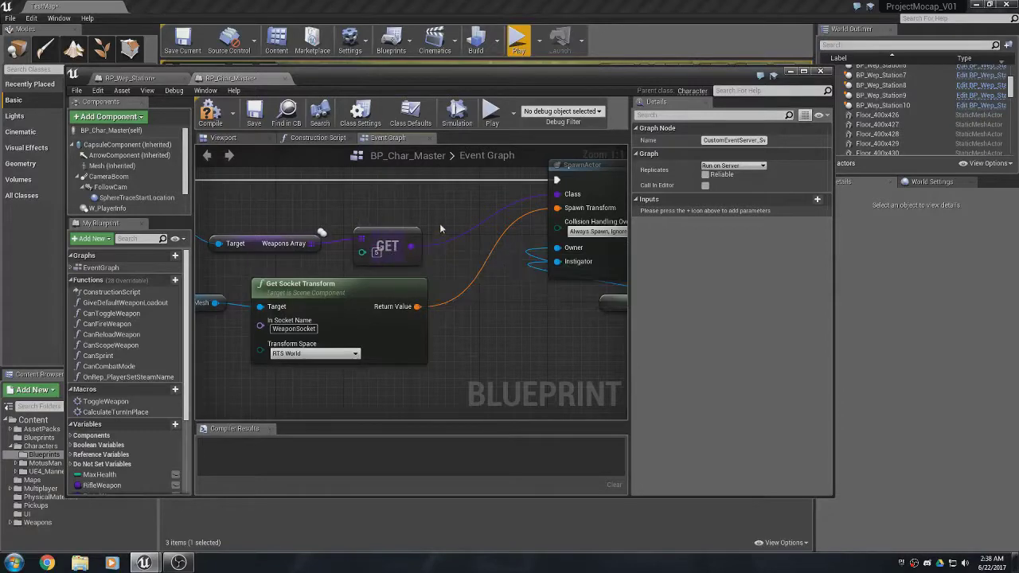
right_drag(439, 223, 410, 390)
scroll(405, 293, down, 2)
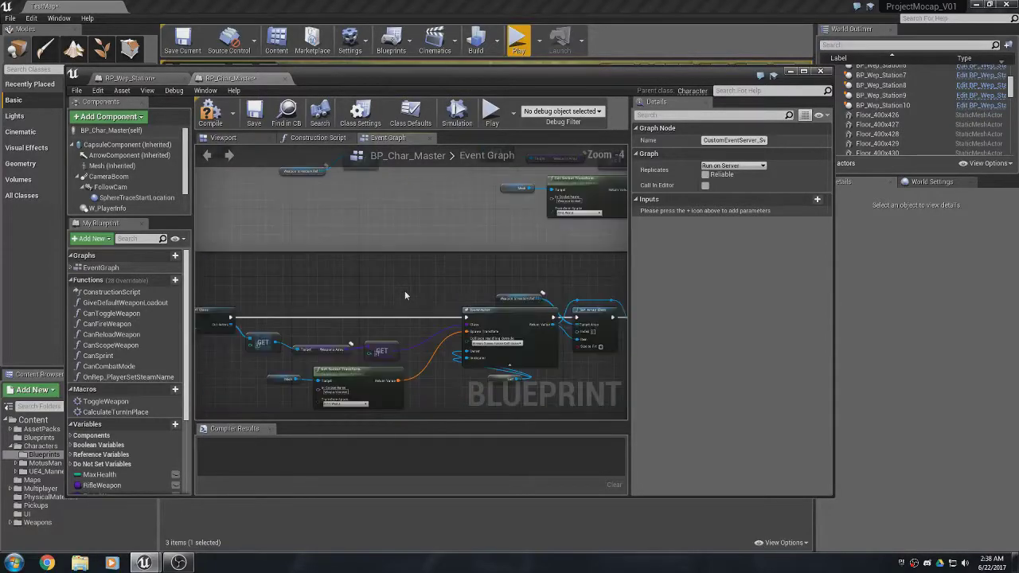
right_drag(403, 276, 399, 406)
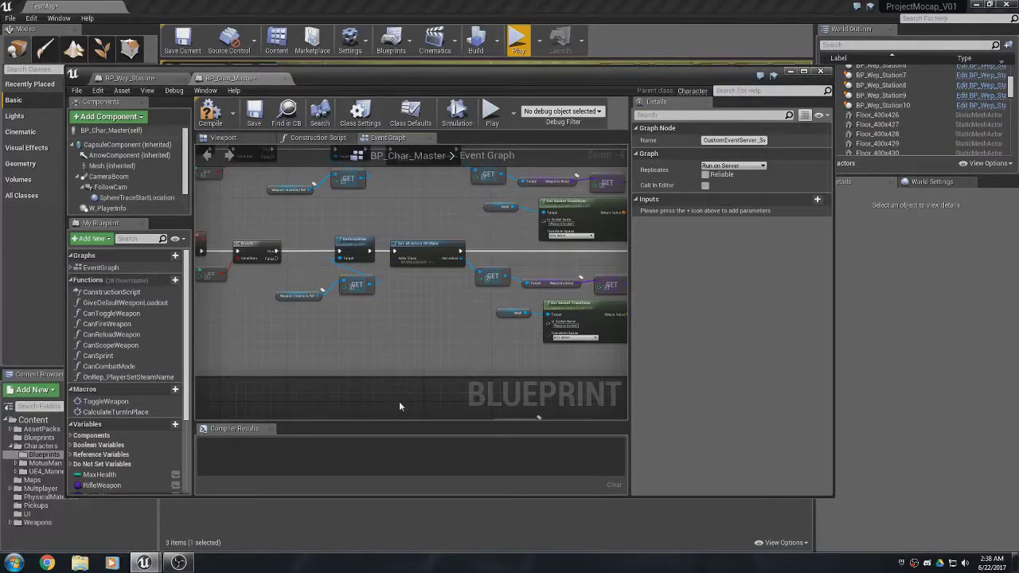
scroll(399, 401, down, 10)
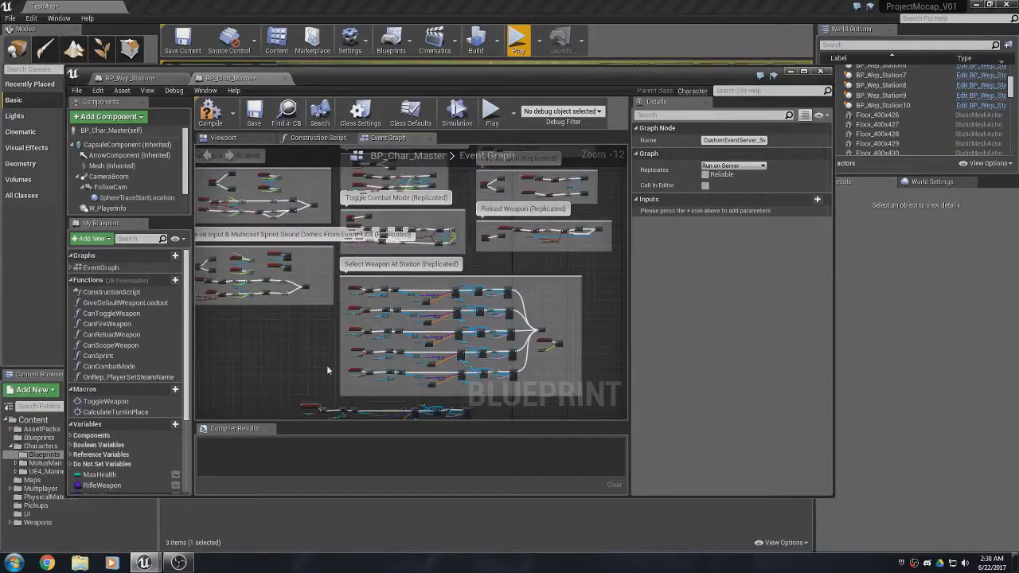
right_drag(326, 370, 265, 361)
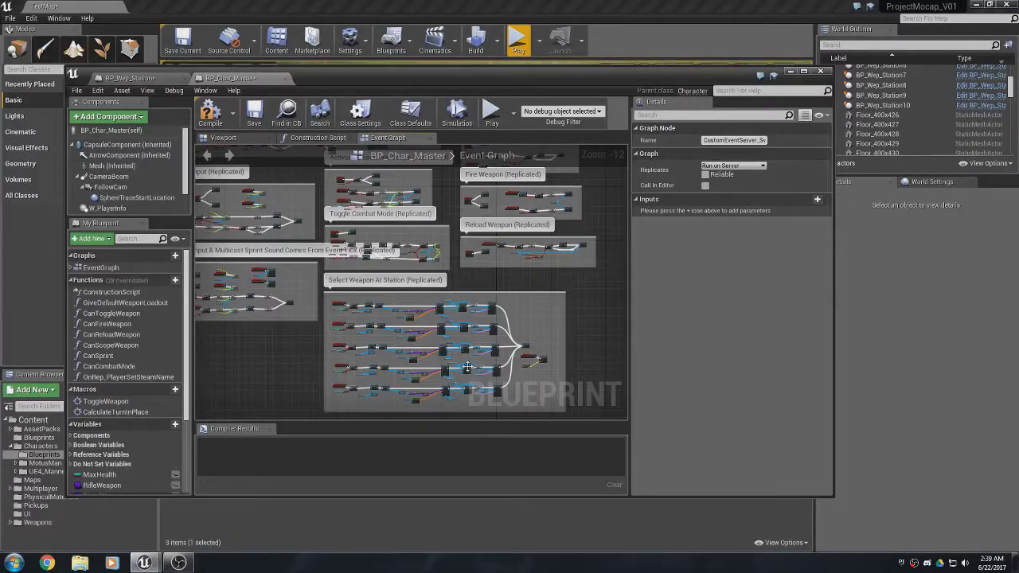
scroll(479, 368, up, 10)
Inspect the Get Socket Transform node and select the upper Weapons Array GET node.
right_drag(455, 254, 626, 370)
right_drag(458, 248, 474, 387)
scroll(474, 388, up, 2)
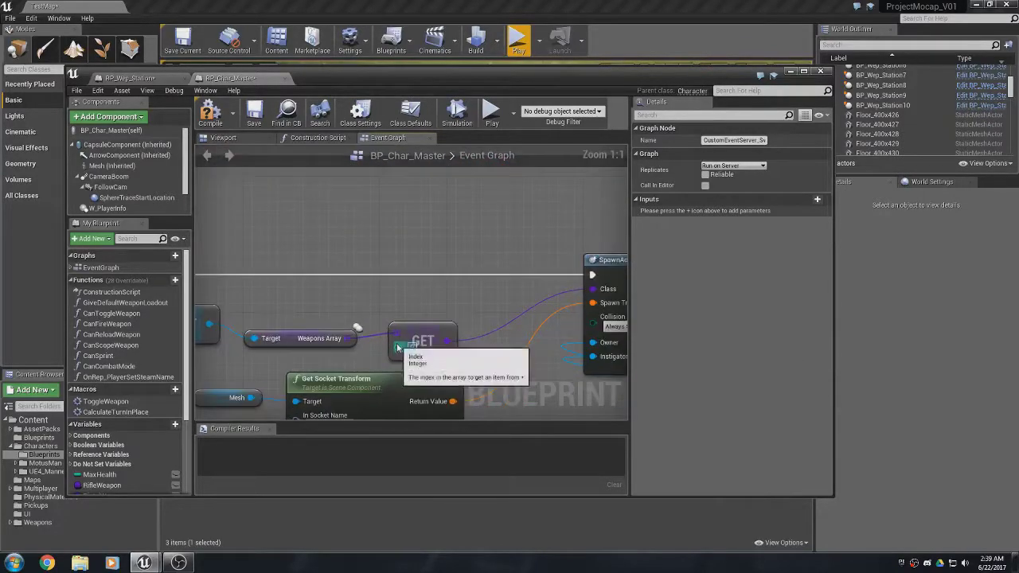
scroll(503, 384, down, 3)
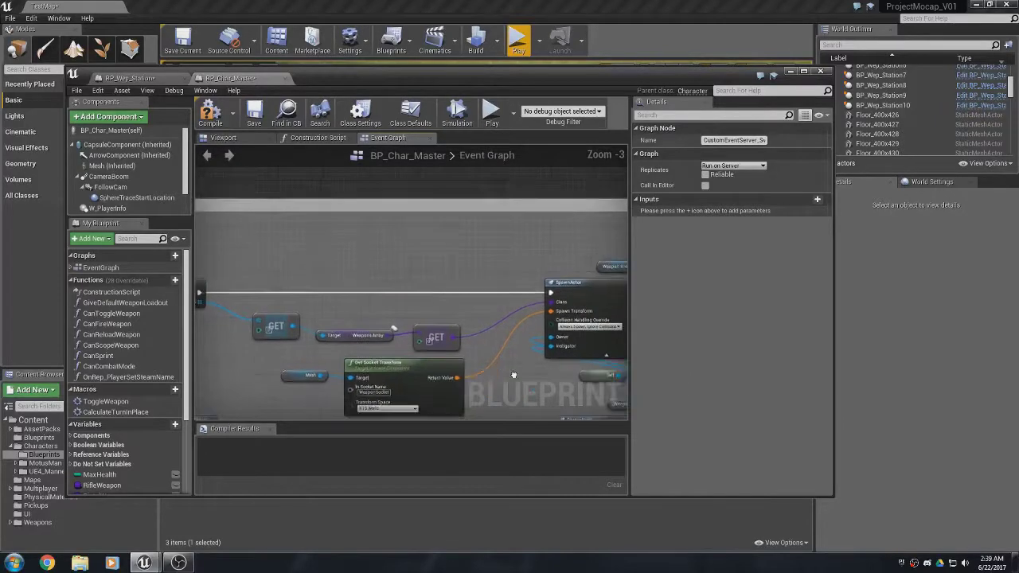
scroll(521, 379, up, 3)
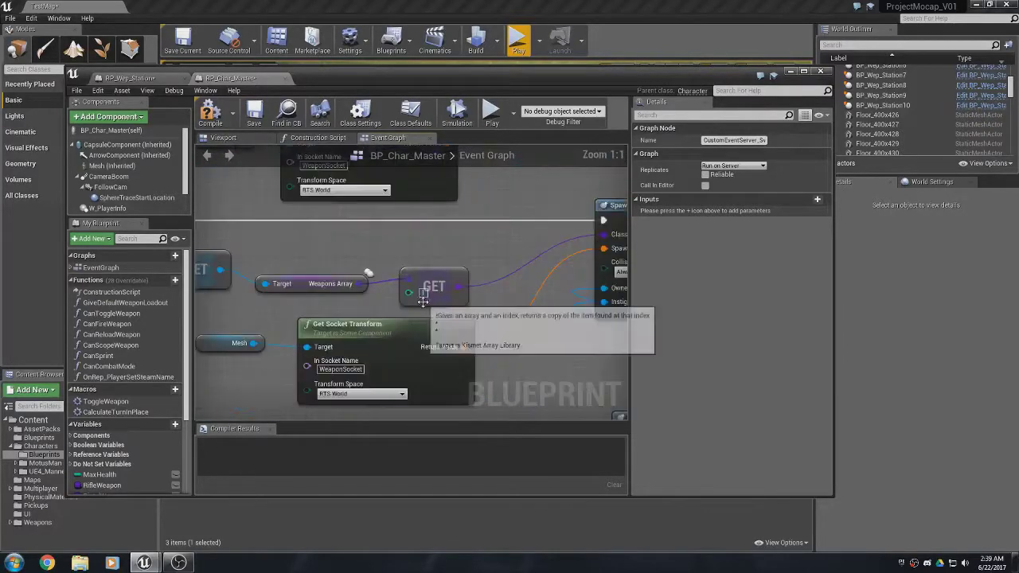
scroll(522, 379, down, 3)
scroll(508, 242, up, 3)
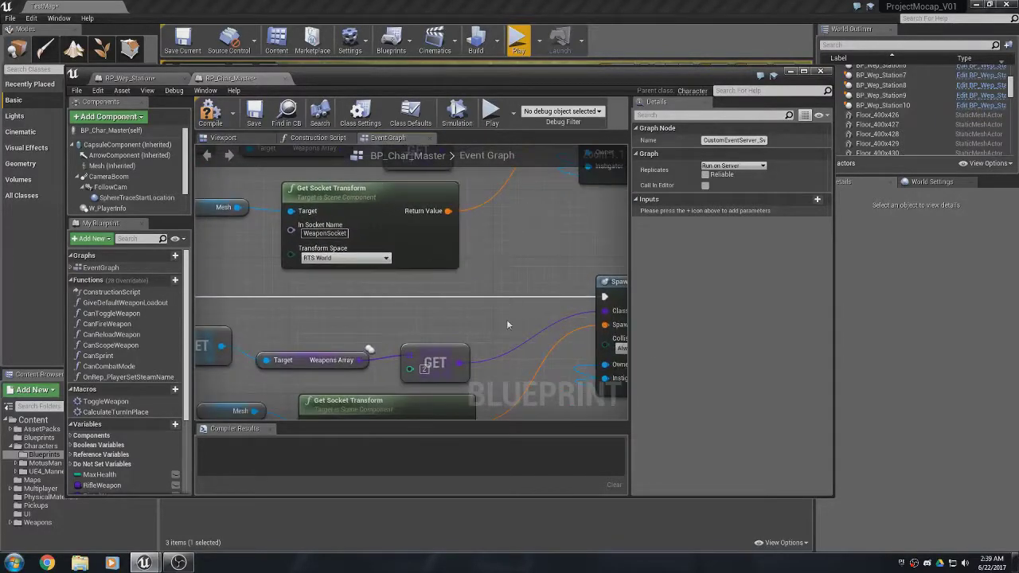
right_drag(506, 319, 510, 232)
click(439, 269)
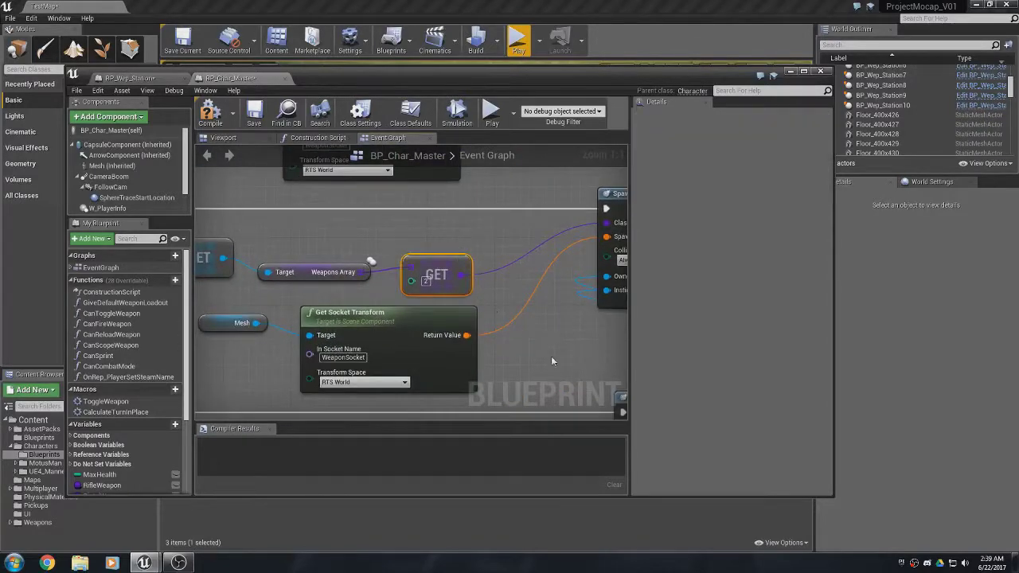
Inspect the lower Weapons Array GET node alongside the SpawnActor and Set Array Elem nodes.
scroll(551, 356, down, 2)
scroll(539, 204, up, 2)
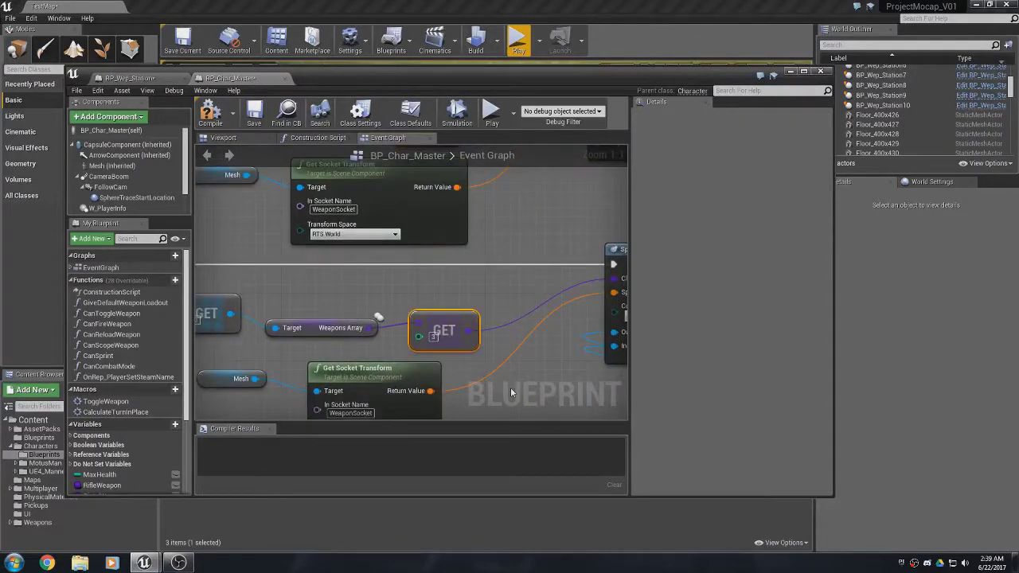
right_drag(511, 387, 486, 282)
click(418, 365)
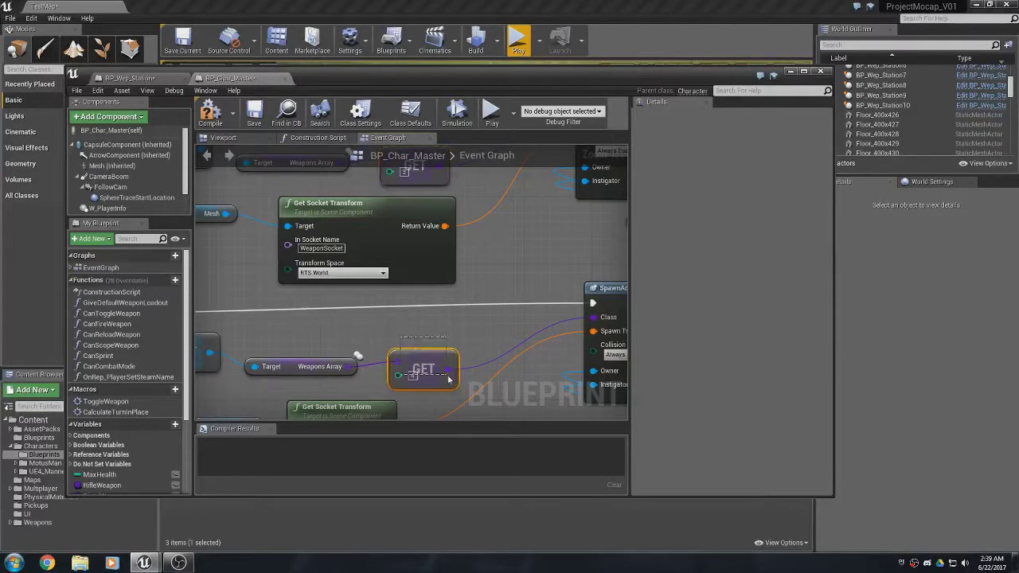
right_drag(413, 335, 401, 299)
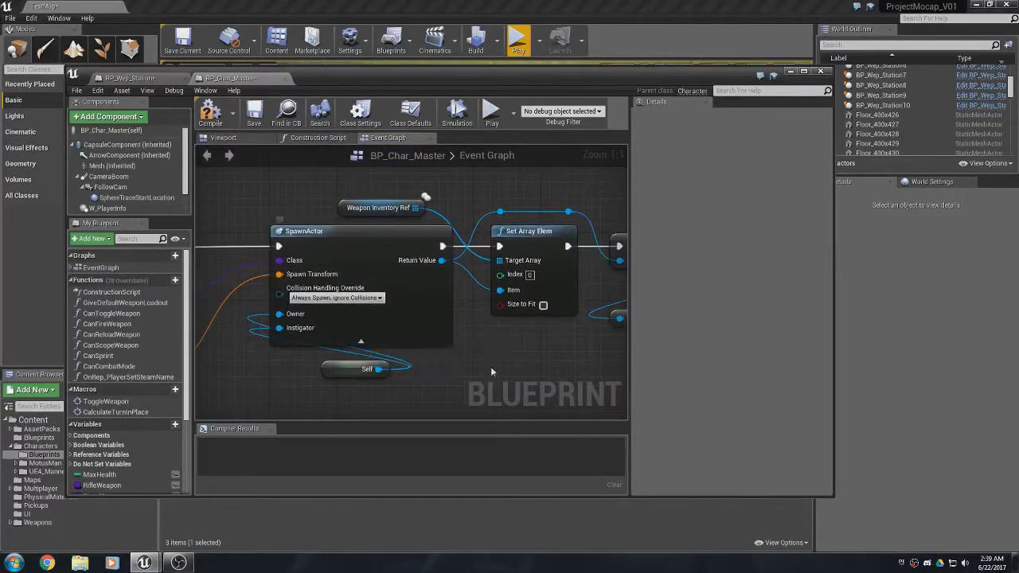
right_drag(491, 366, 628, 339)
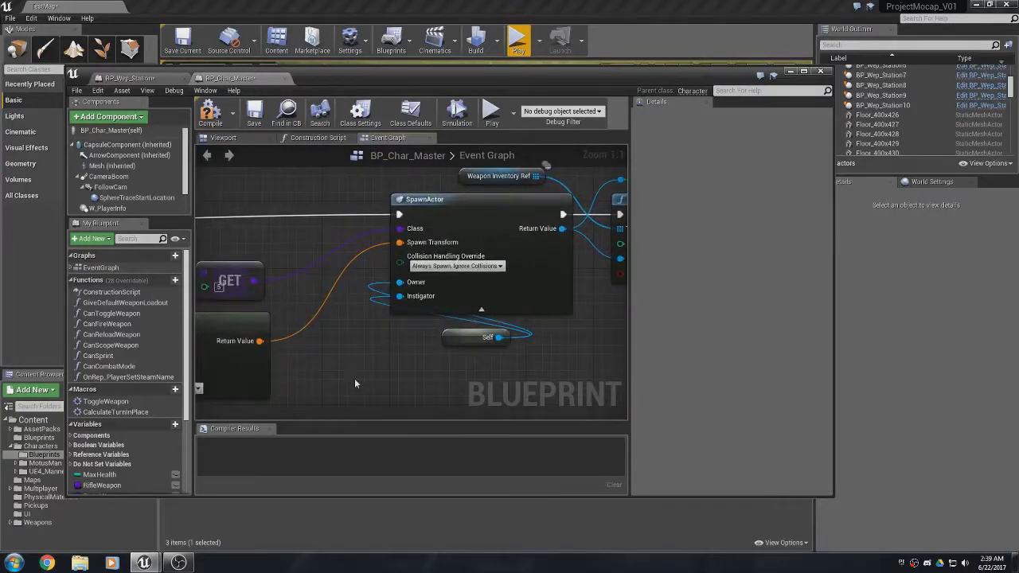
right_drag(354, 378, 516, 370)
drag(418, 291, 419, 292)
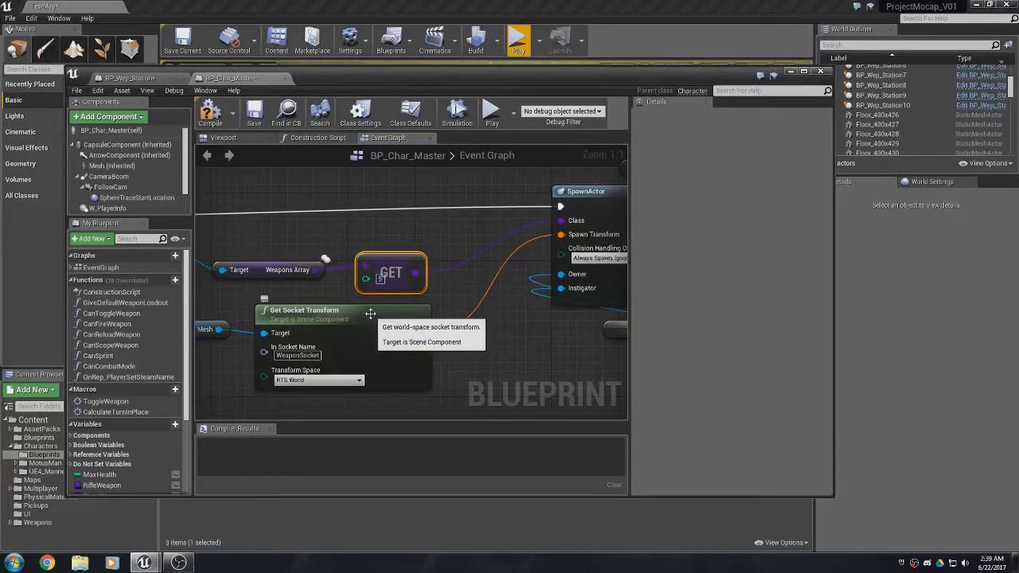
Connect the == Return Value to the SwapToWeapon5 Branch Condition, save, and return to BP_Wep_Station.
right_drag(287, 311, 642, 331)
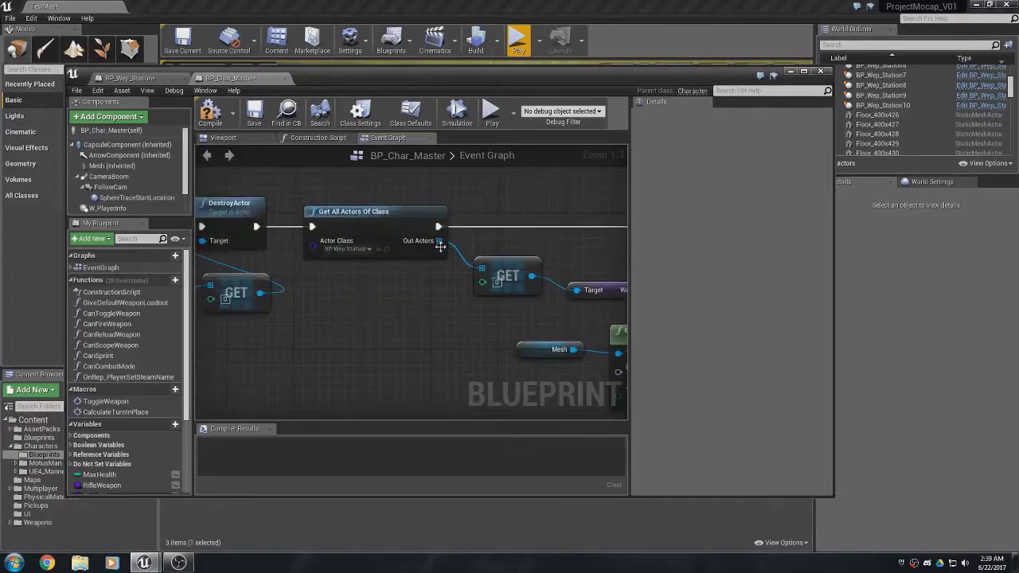
right_drag(286, 311, 550, 314)
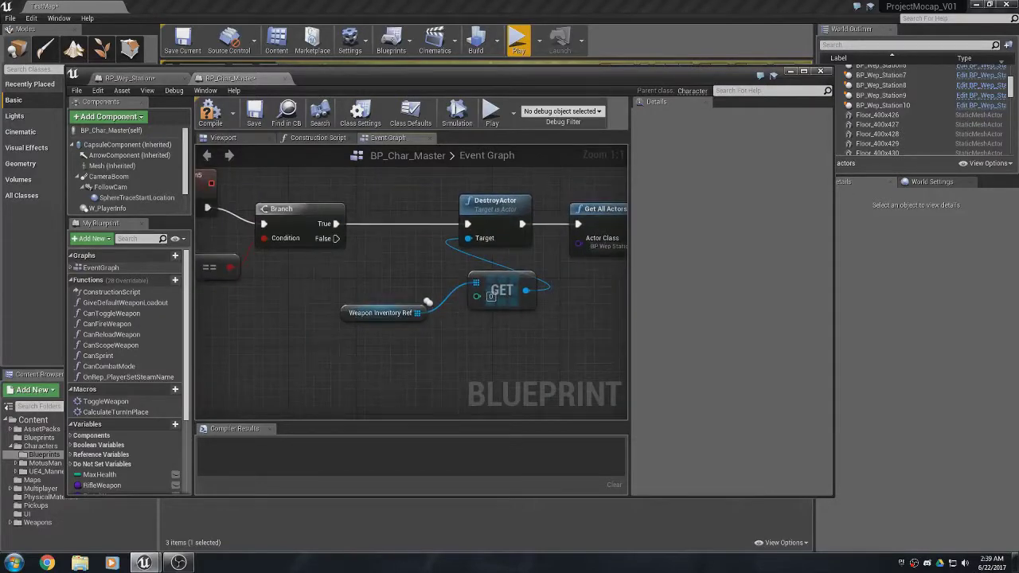
right_drag(285, 212, 448, 241)
drag(285, 211, 291, 220)
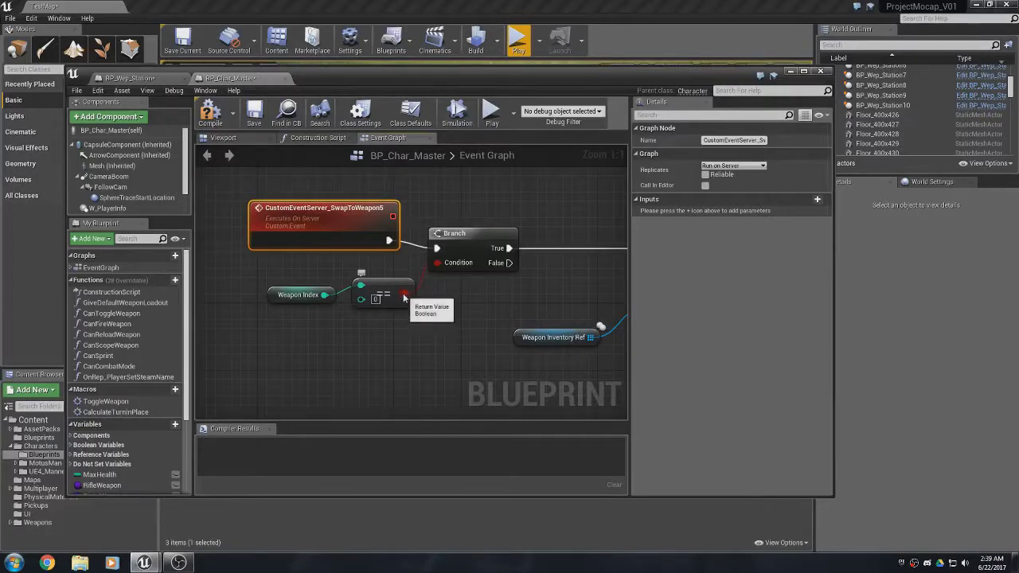
drag(404, 296, 437, 263)
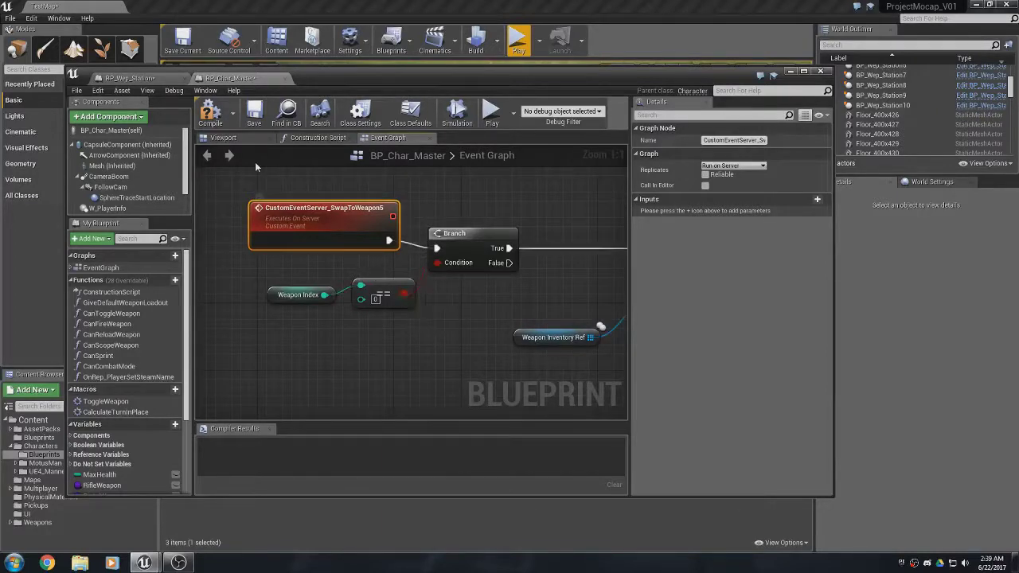
click(255, 115)
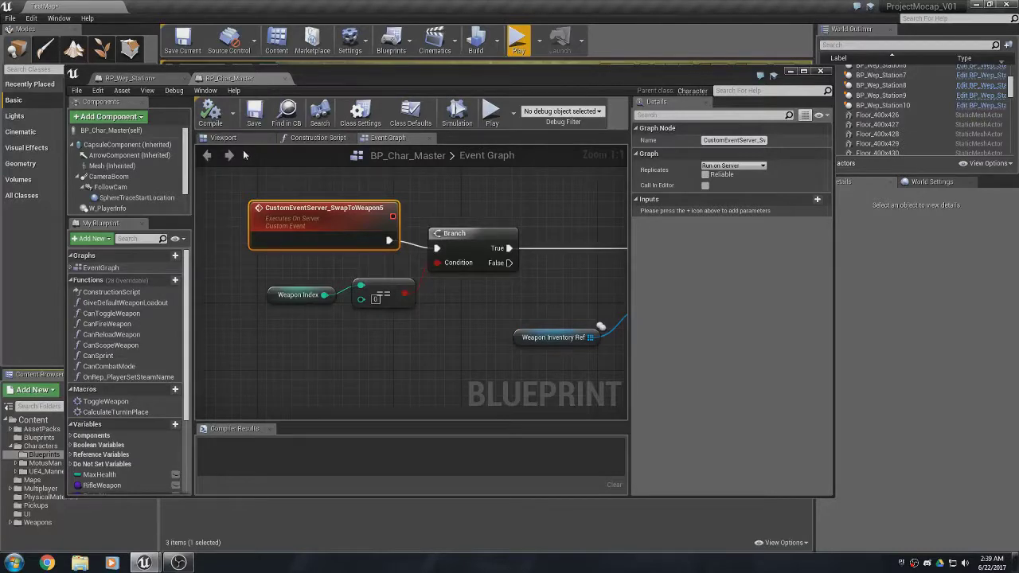
click(152, 79)
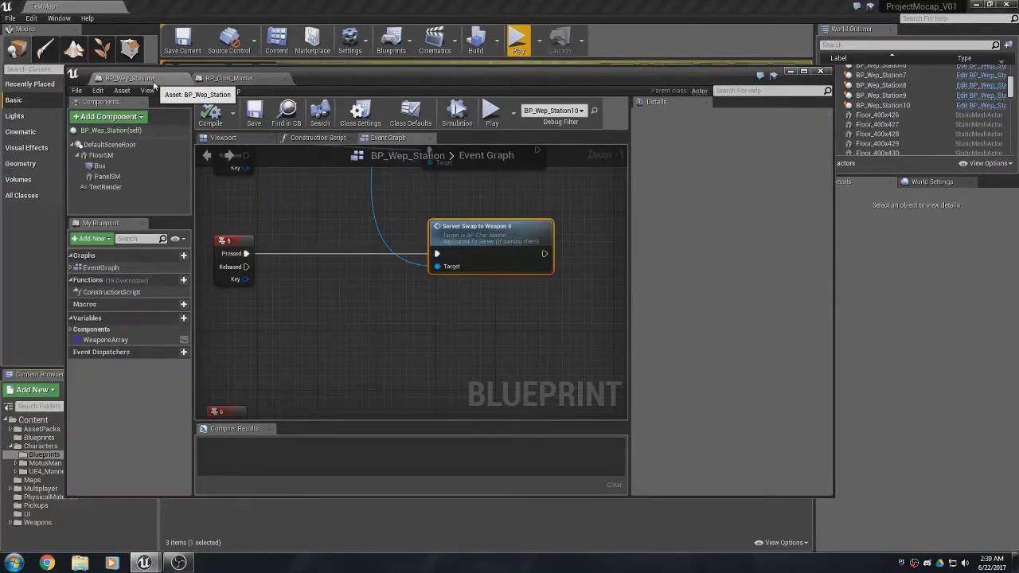
right_drag(285, 222, 343, 152)
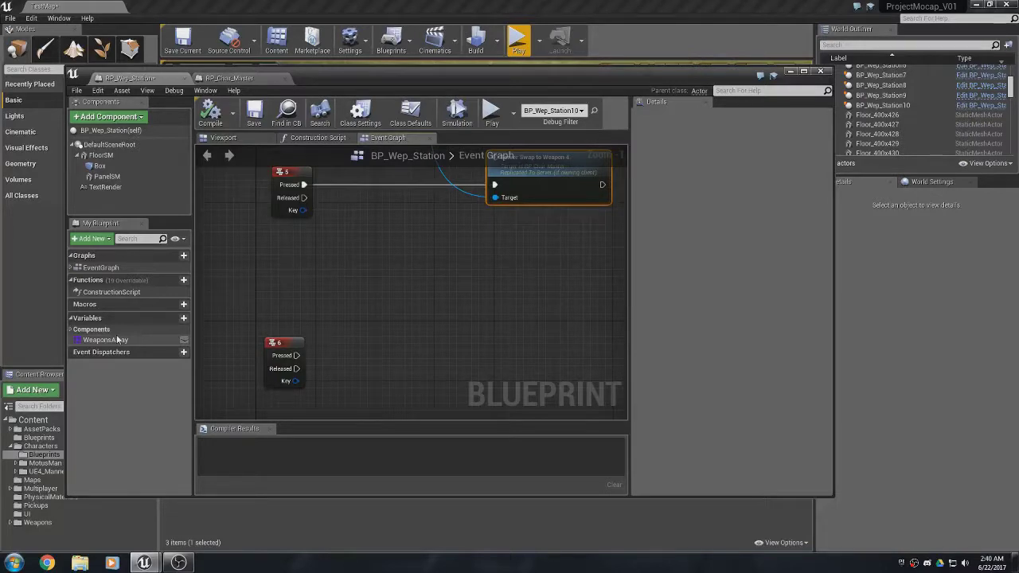
right_drag(325, 308, 343, 254)
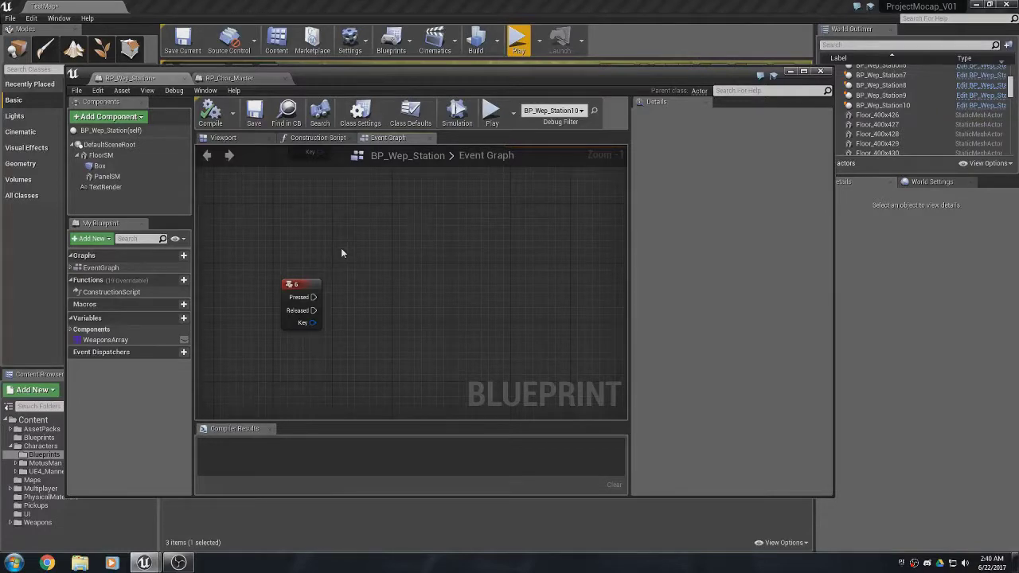
right_drag(341, 253, 342, 292)
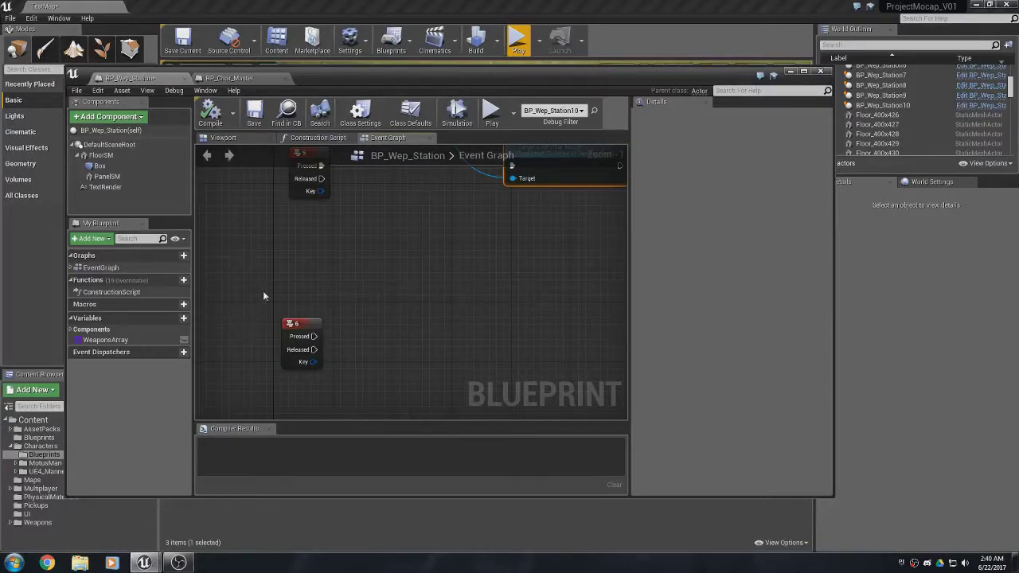
right_drag(269, 295, 446, 319)
scroll(308, 317, down, 5)
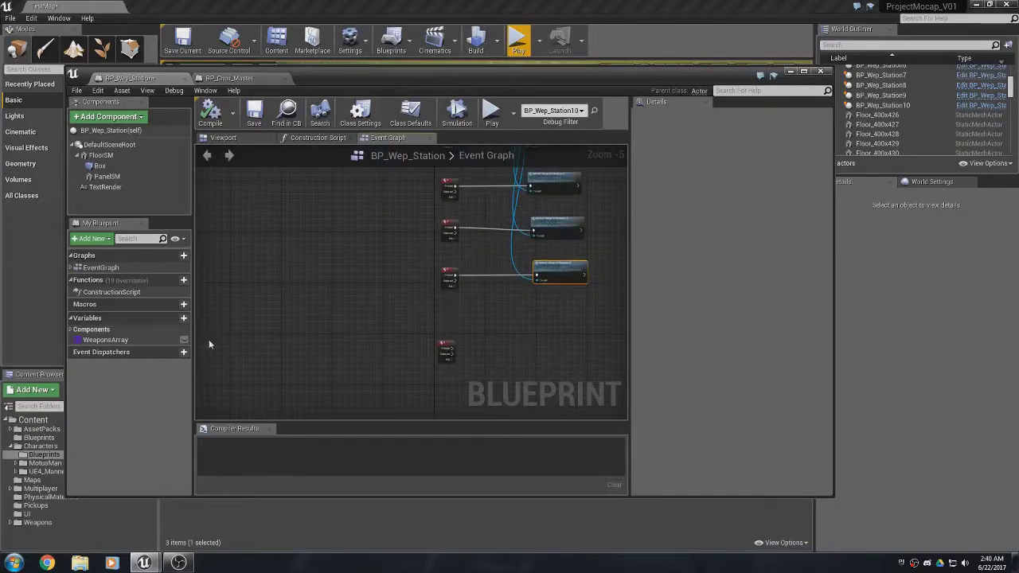
Add a sixth WeaponsArray element and set element 5 to BPC_Wep_BurstRifle.
click(107, 340)
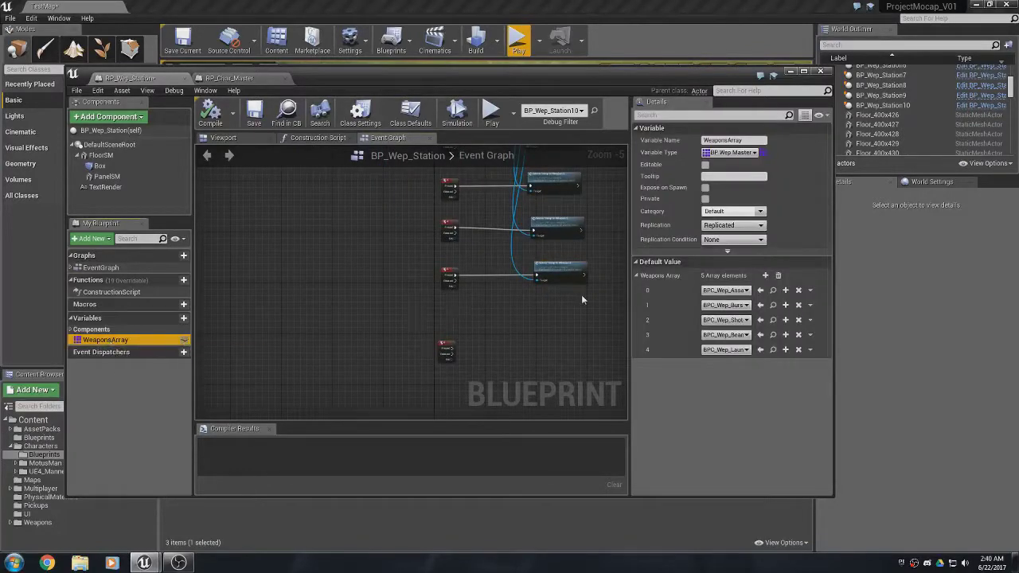
click(765, 276)
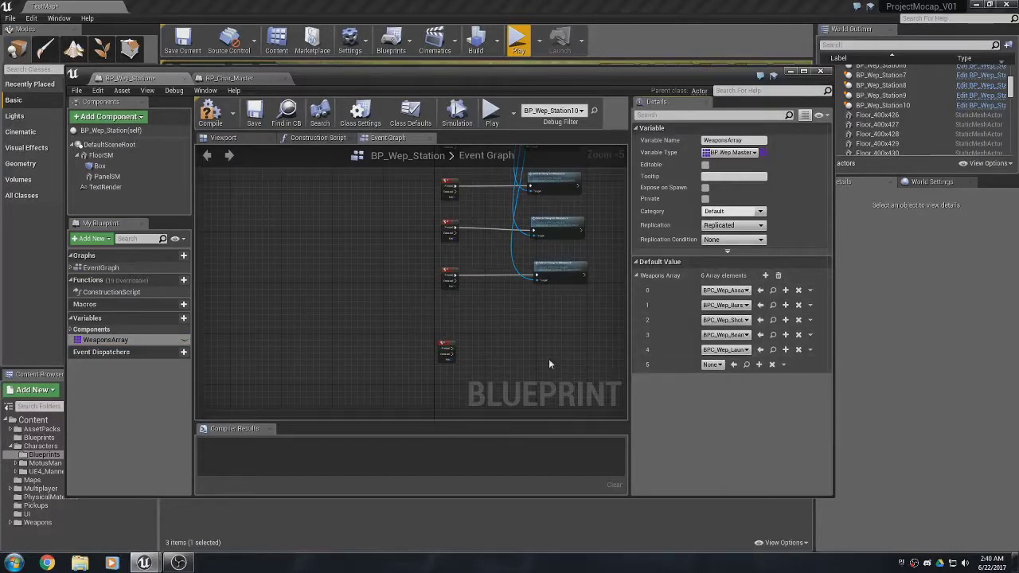
right_drag(548, 359, 495, 343)
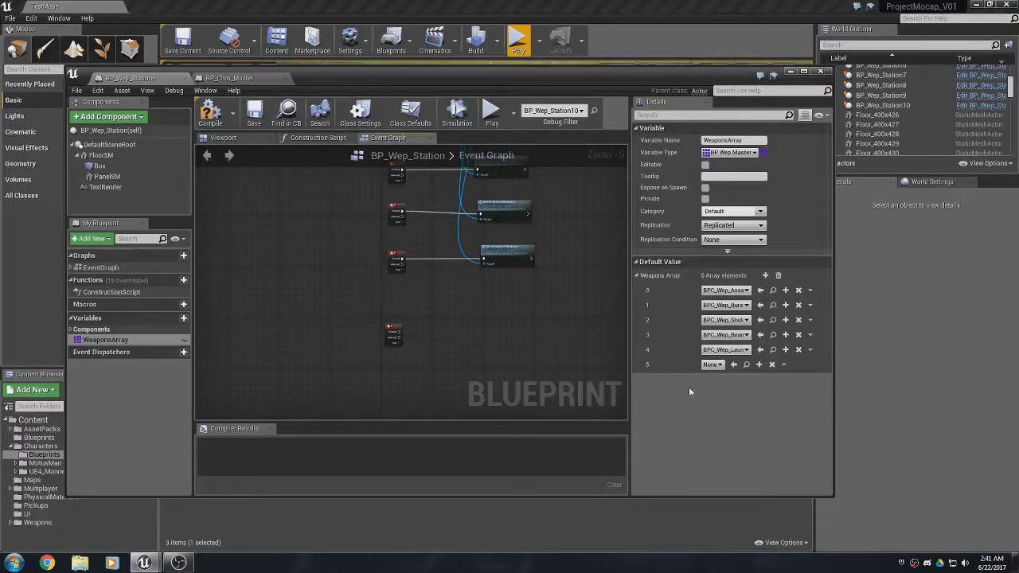
click(711, 364)
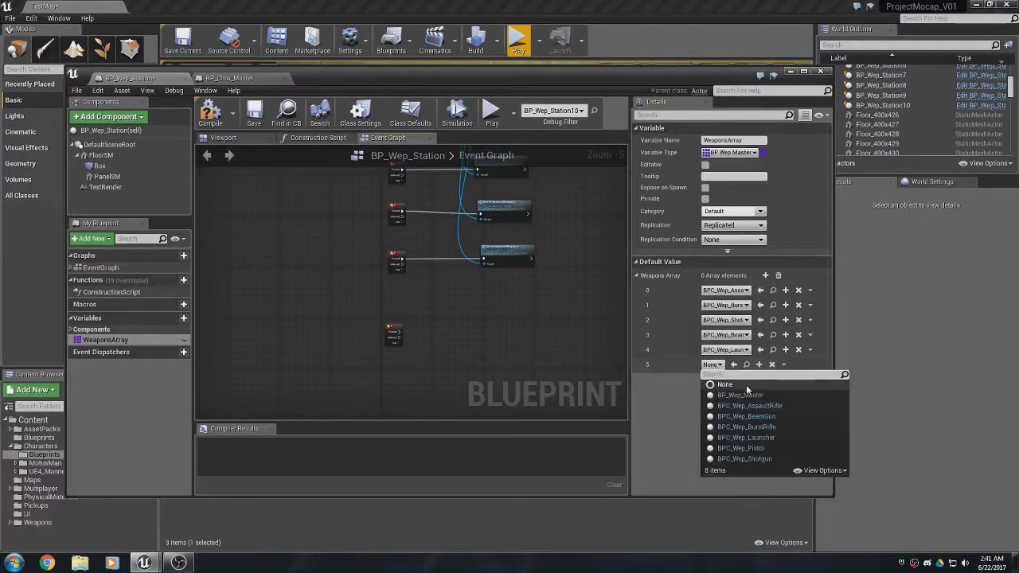
click(752, 440)
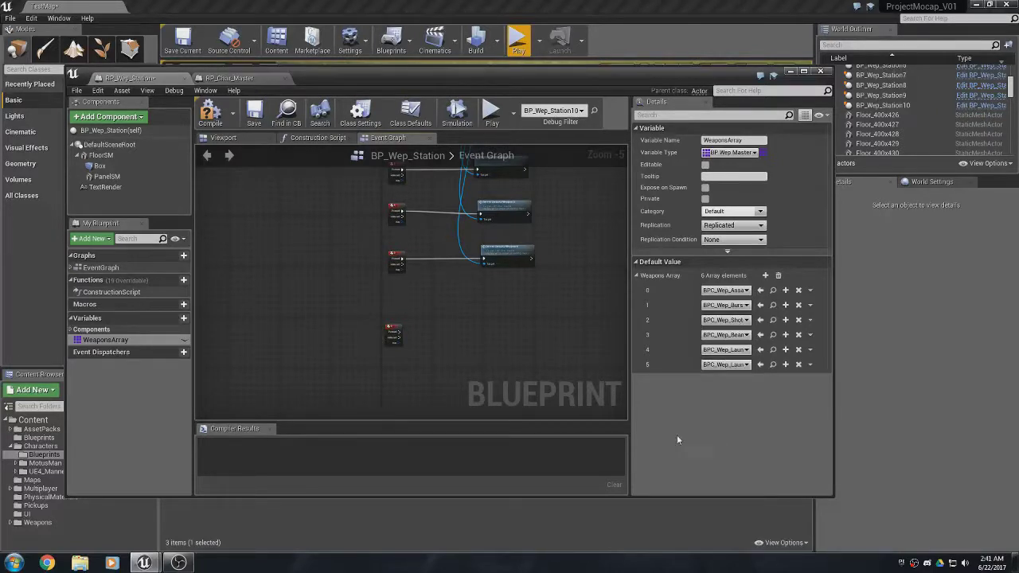
click(726, 364)
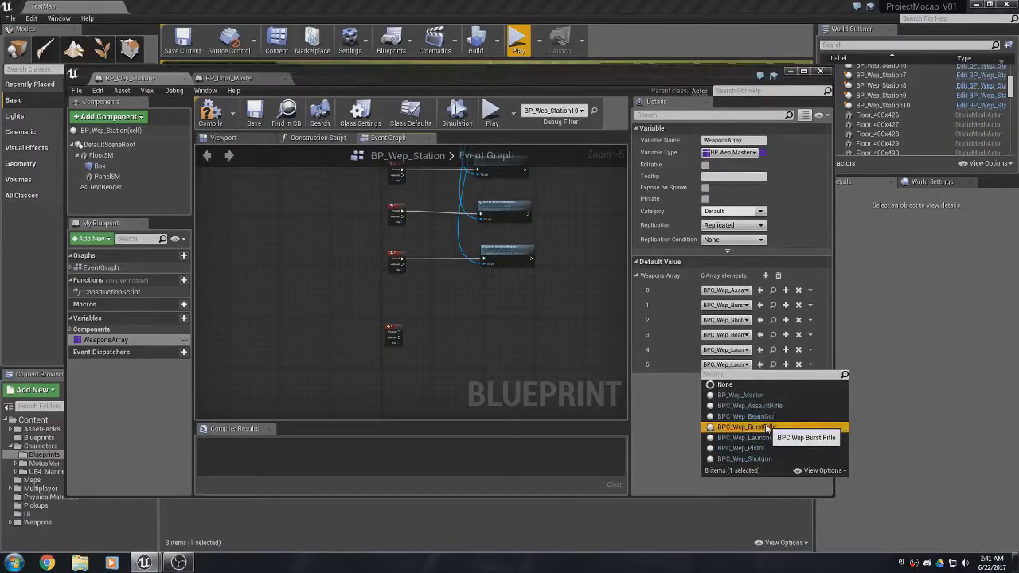
click(767, 430)
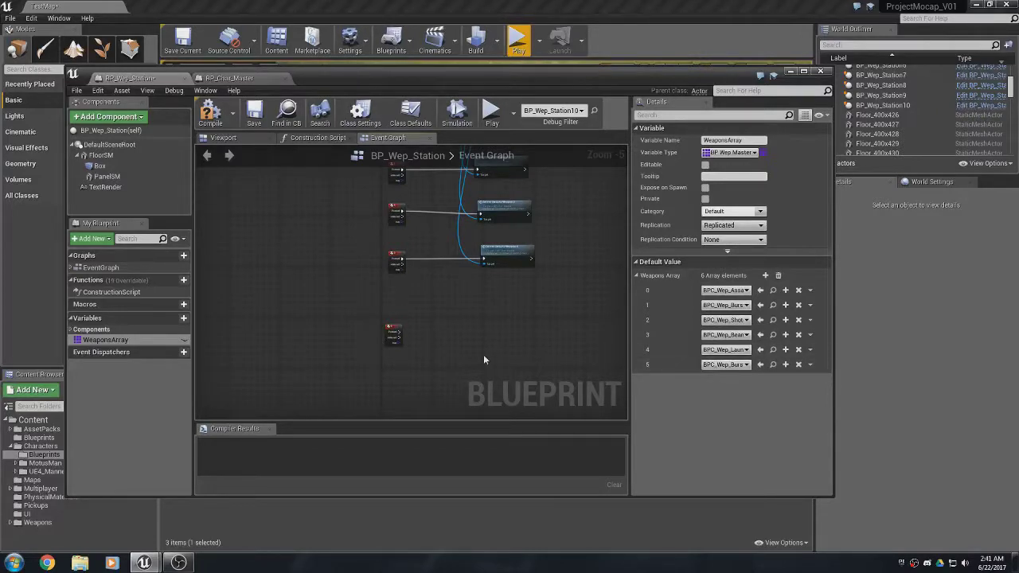
Search the BP Char Master reference's actions for 'swap' functions, then return to BP_Char_Master.
key(ctrl+v)
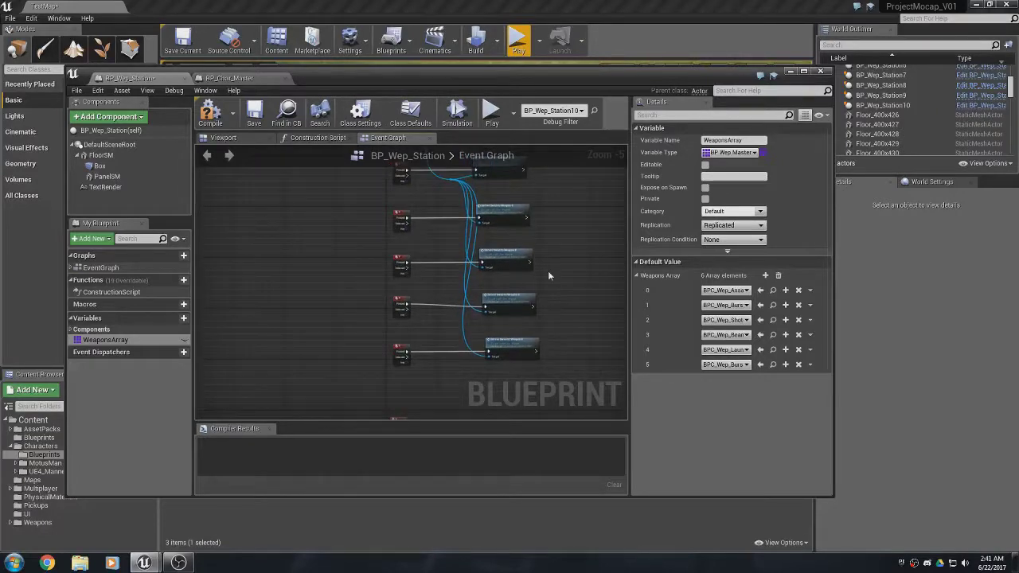
scroll(547, 275, up, 4)
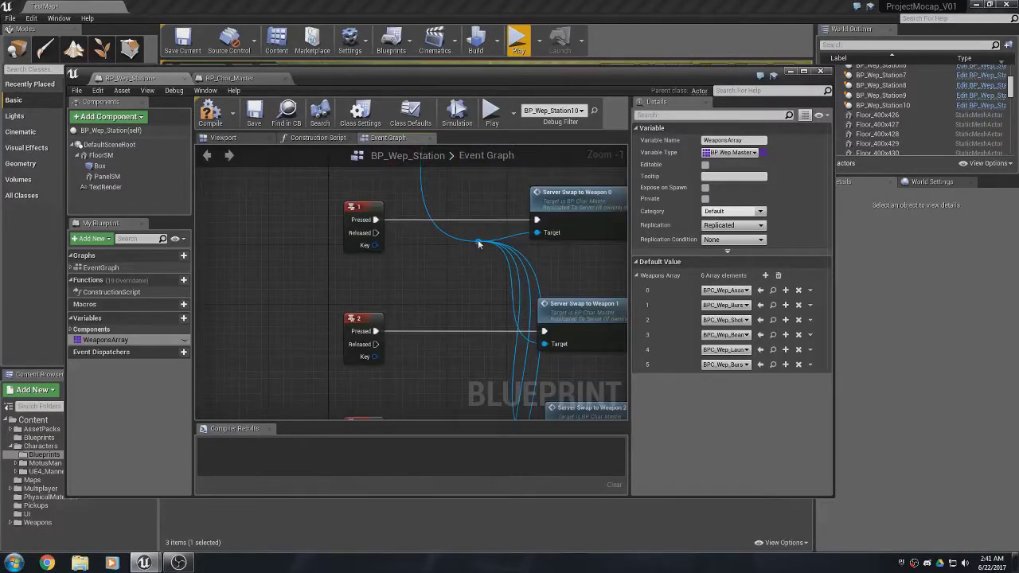
drag(478, 240, 480, 327)
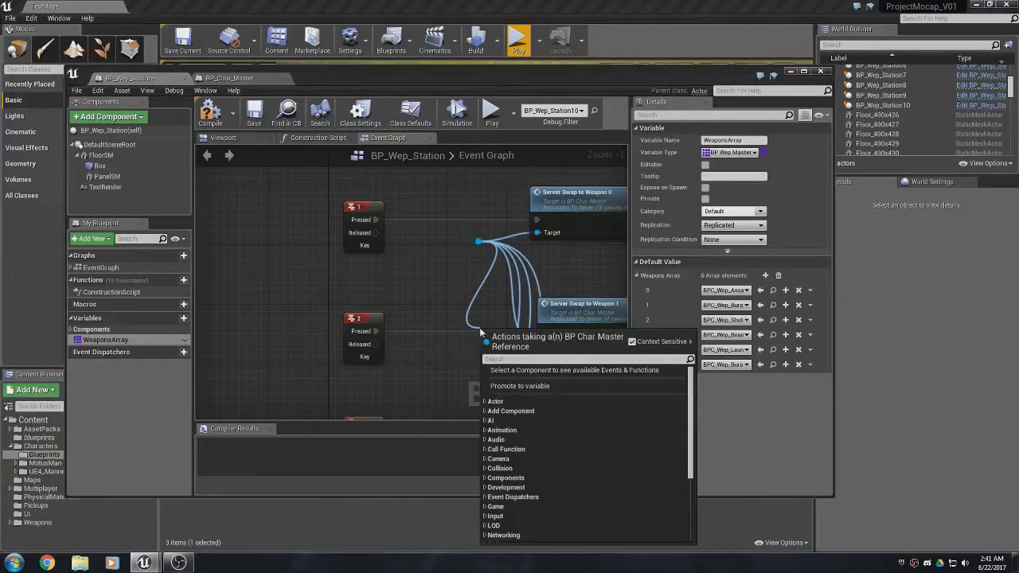
text(swao)
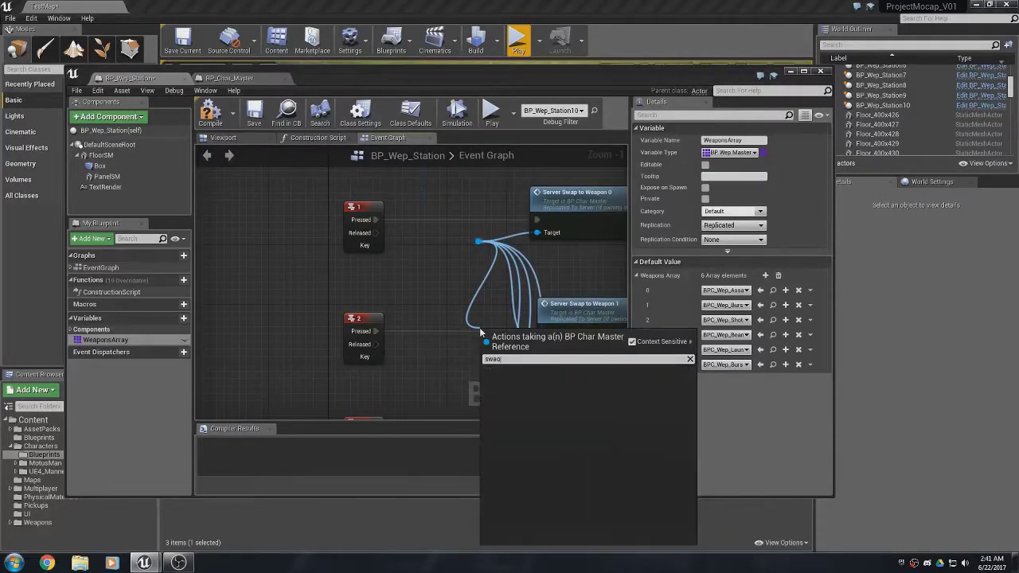
key(BackSpace)
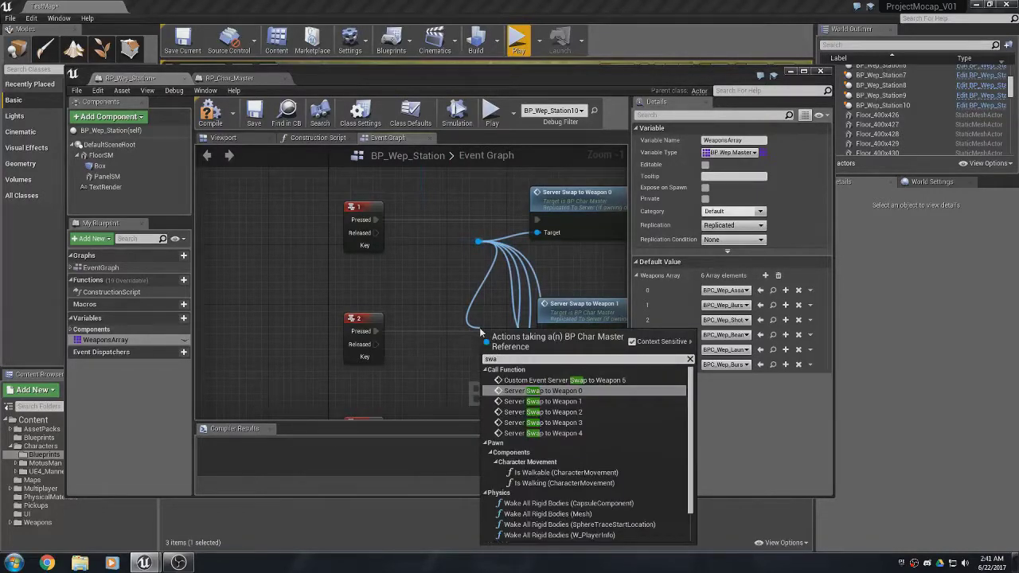
text(p)
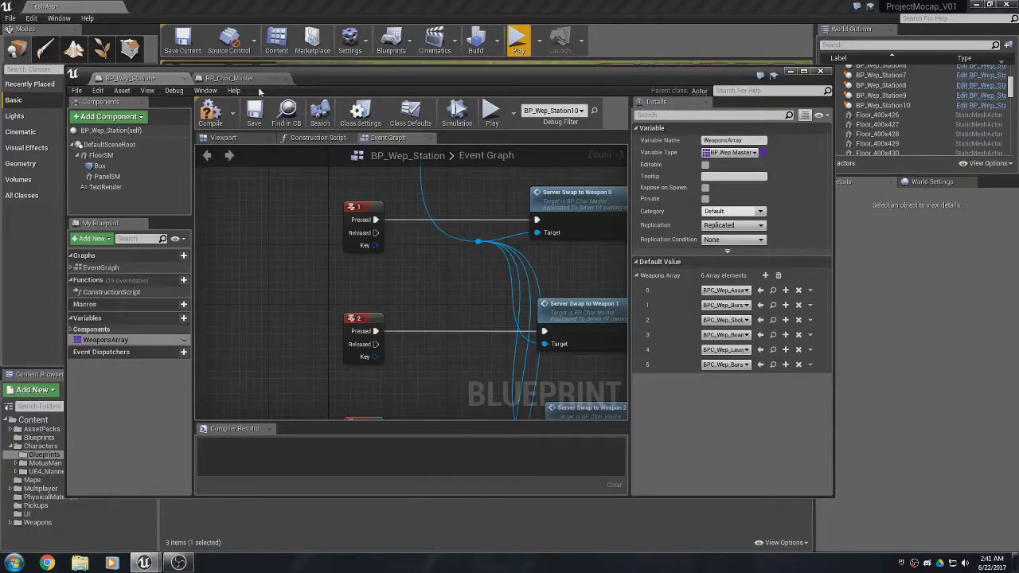
click(243, 82)
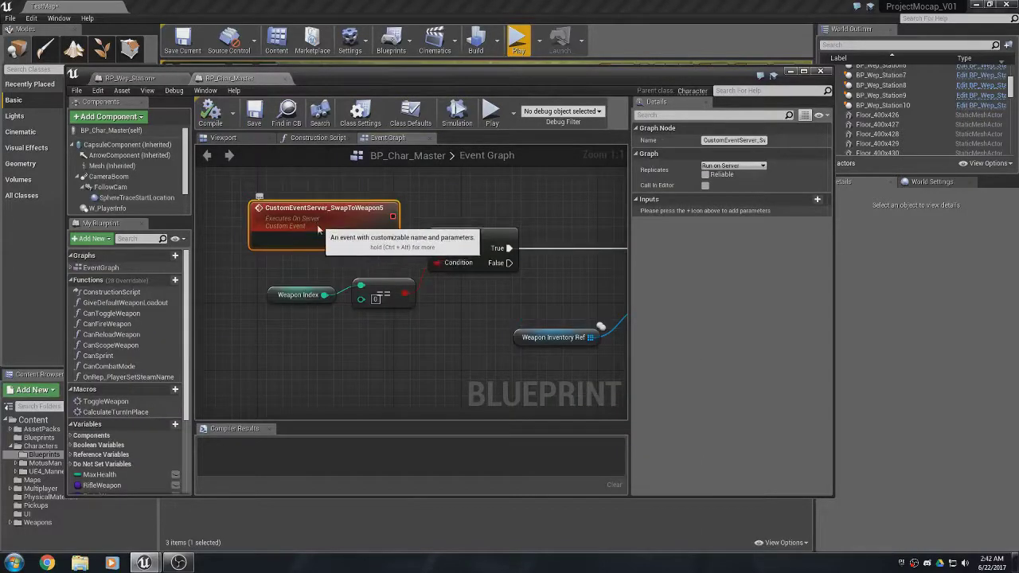
Compile and save BP_Char_Master with the SwapToWeapon5 event, then save BP_Wep_Station.
drag(304, 229, 296, 237)
click(211, 115)
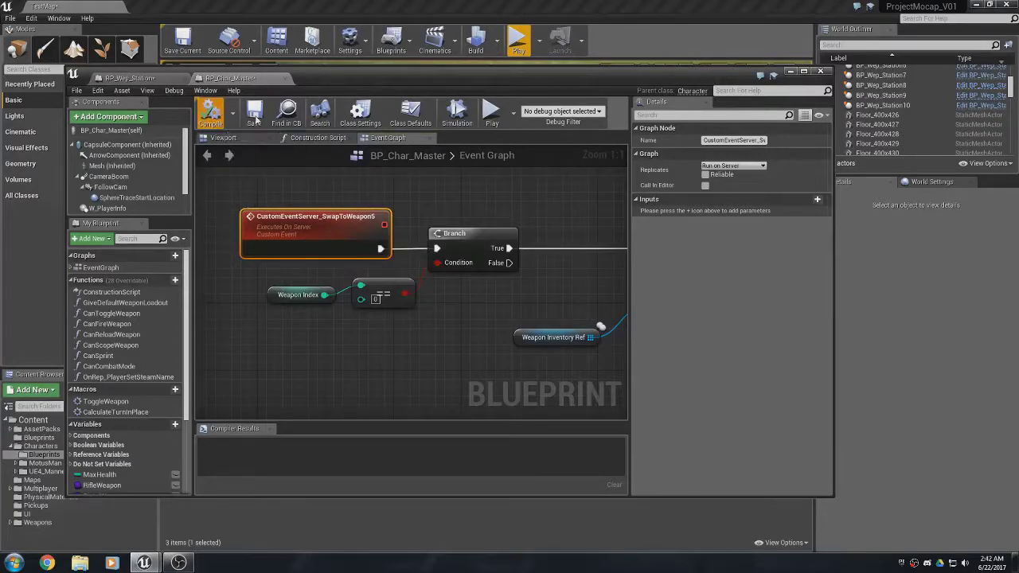
click(255, 118)
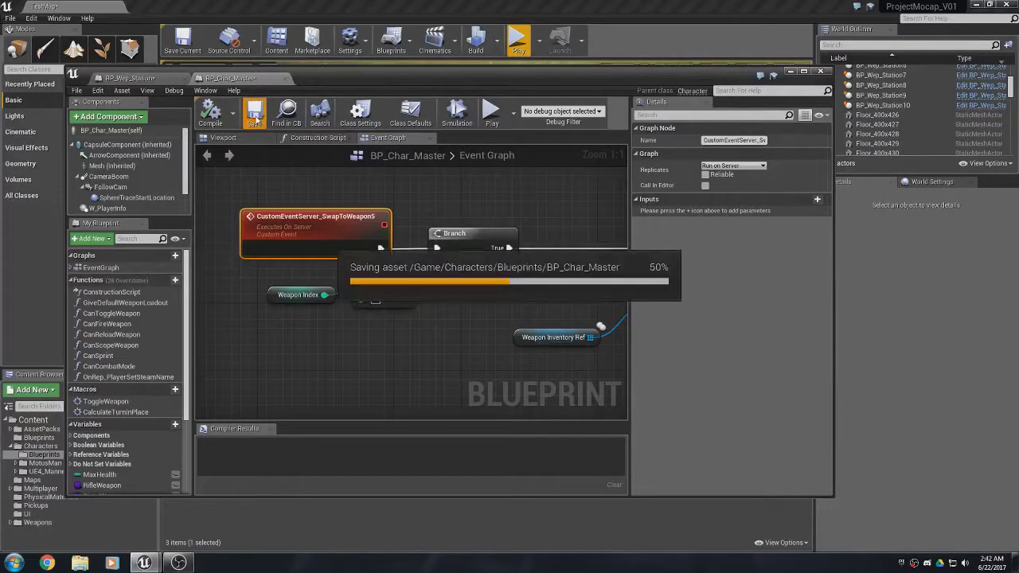
click(130, 78)
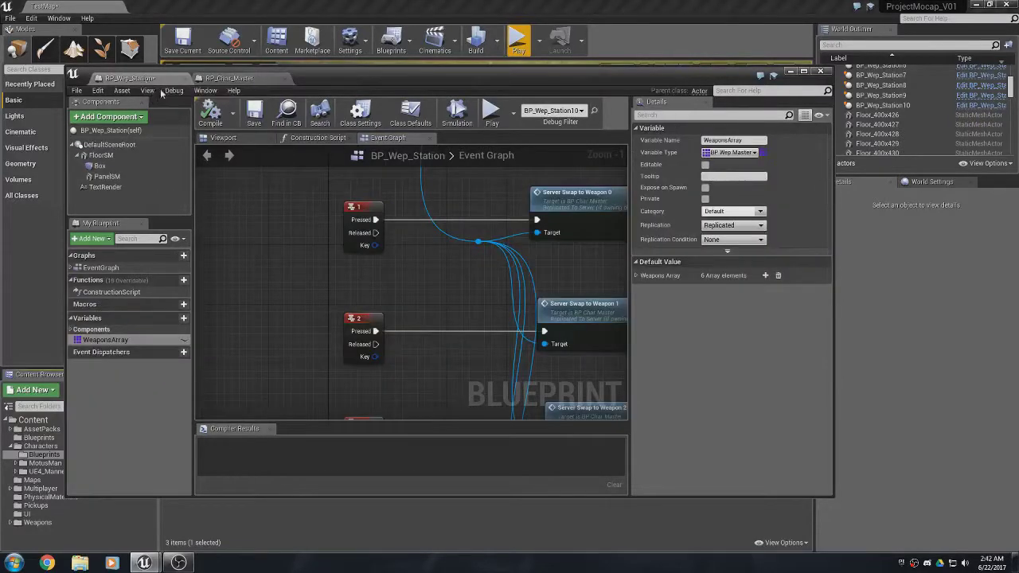
click(254, 118)
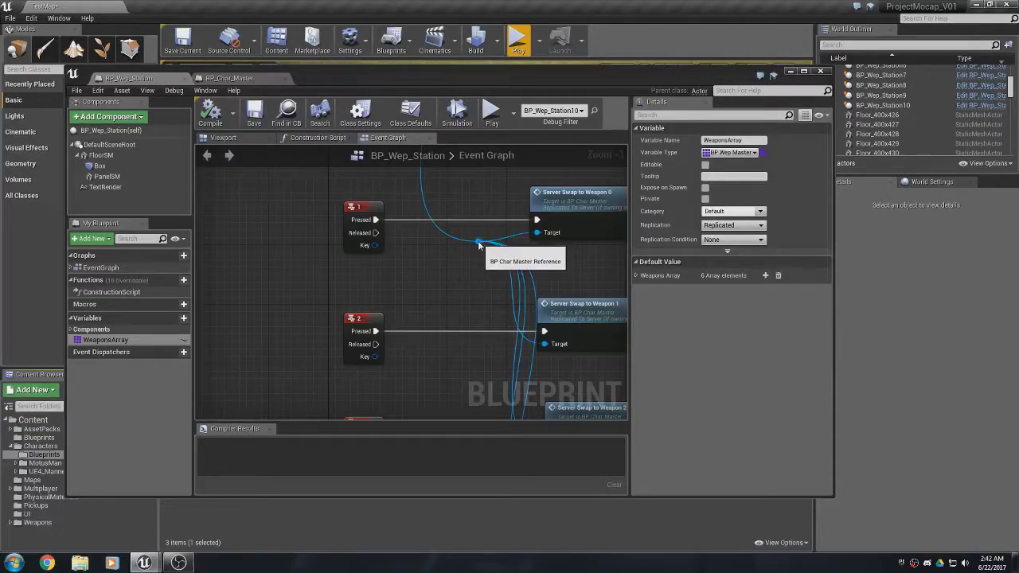
drag(481, 244, 424, 307)
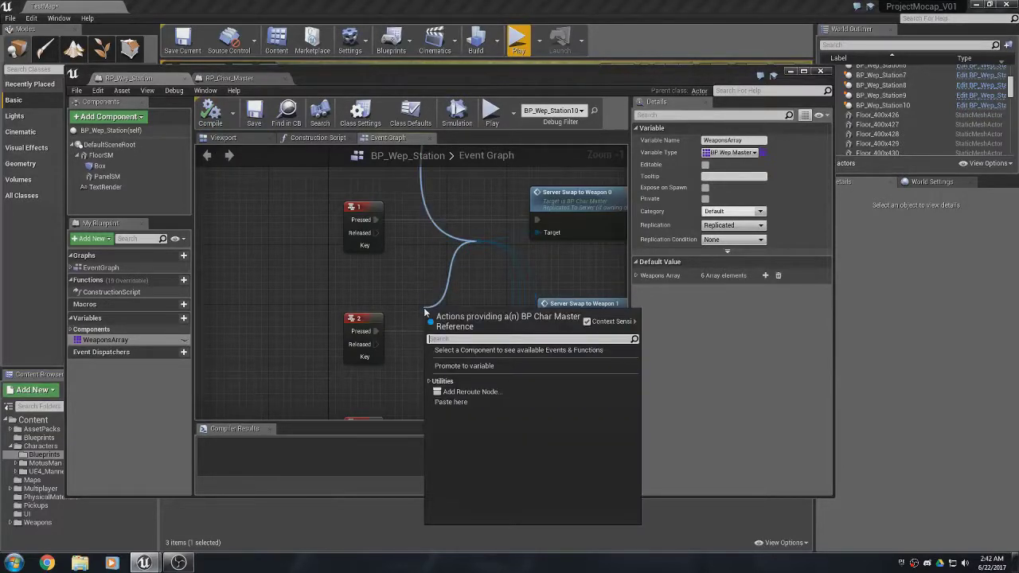
text(swap)
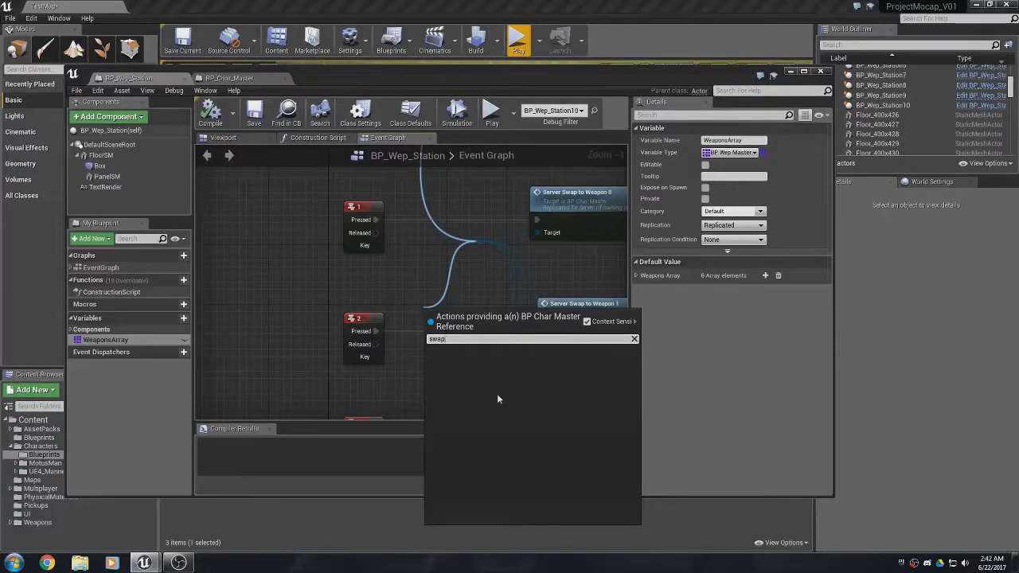
click(419, 275)
scroll(416, 270, down, 3)
scroll(415, 276, down, 1)
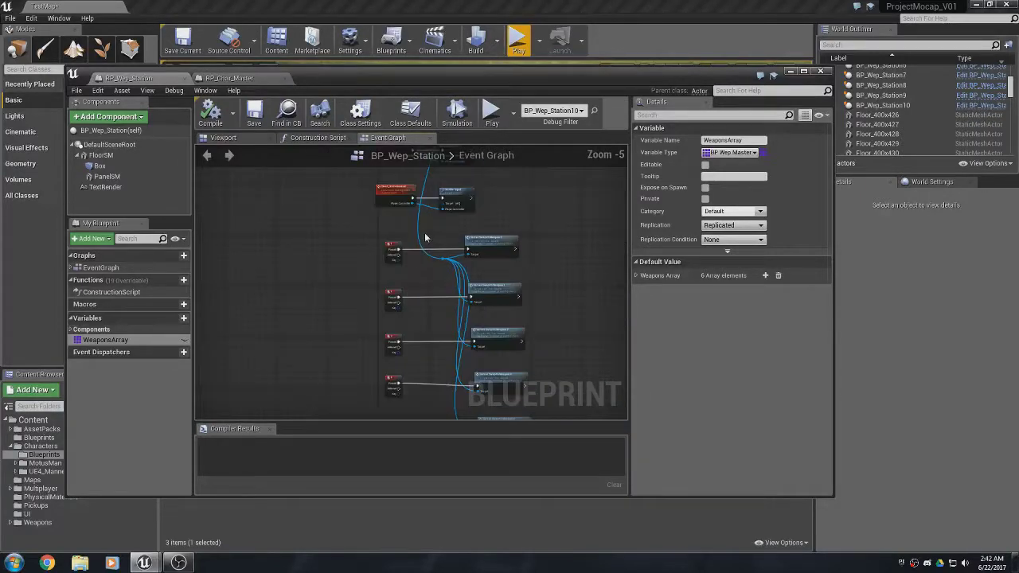
right_drag(418, 277, 477, 335)
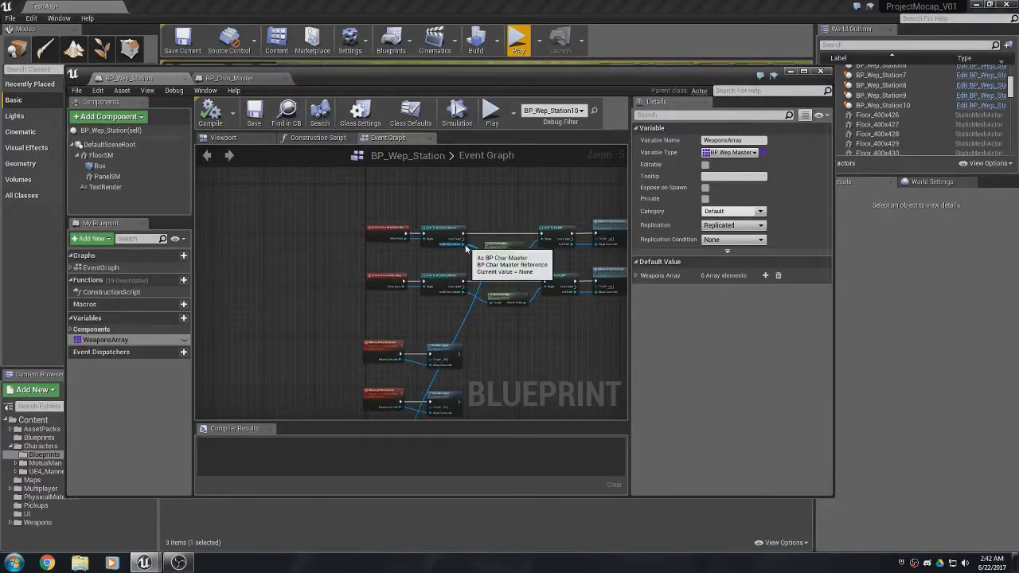
drag(465, 241, 500, 350)
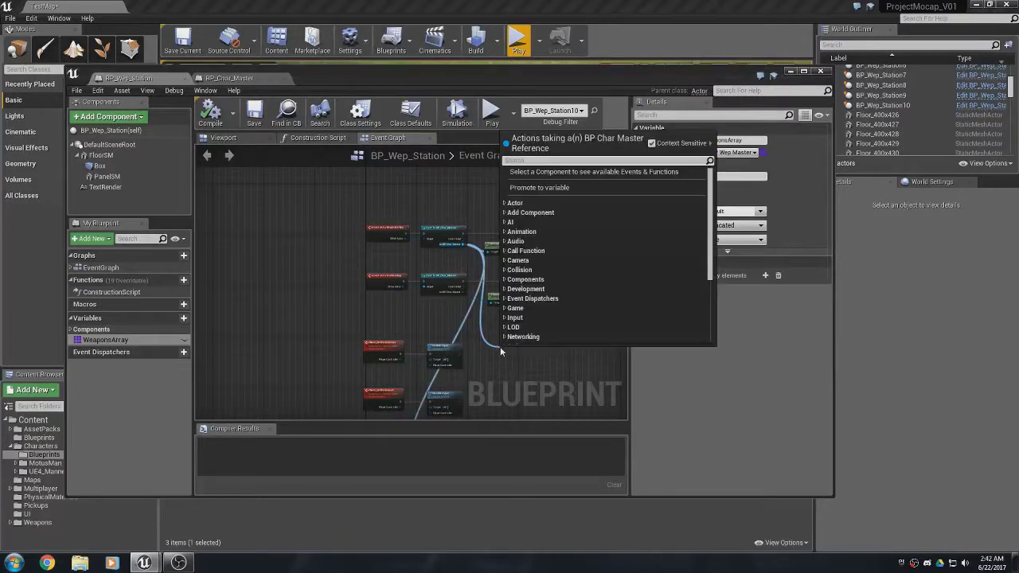
text(swap)
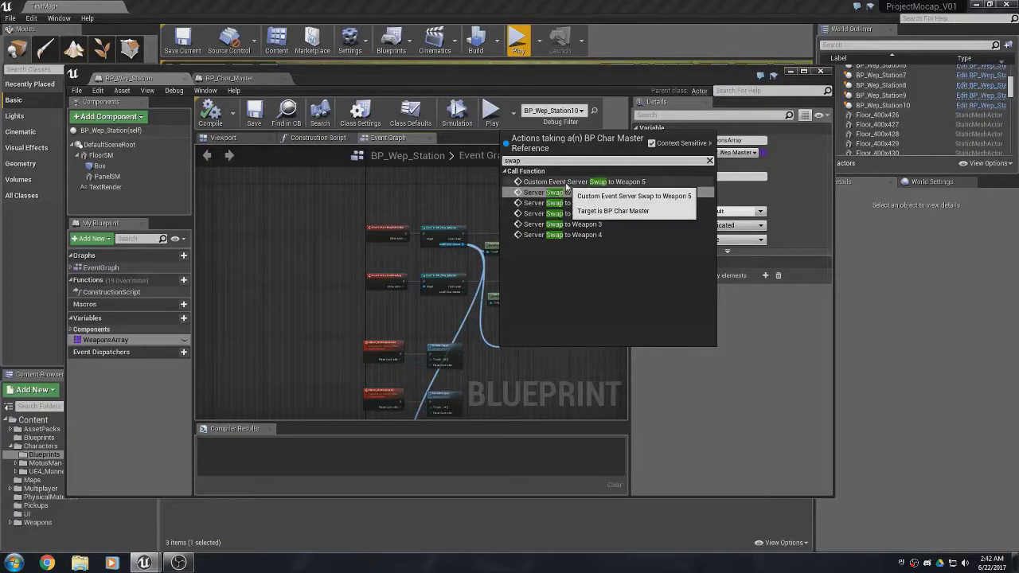
click(423, 318)
right_drag(423, 318, 423, 214)
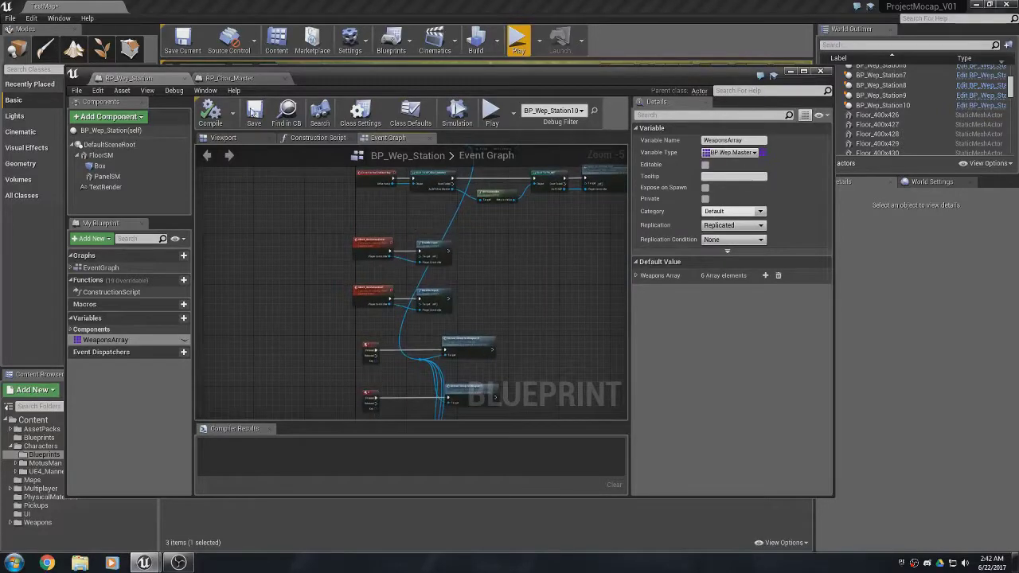
Remove the 'CustomEvent' prefix so the event is named Server_SwapToWeapon5, then compile.
click(227, 79)
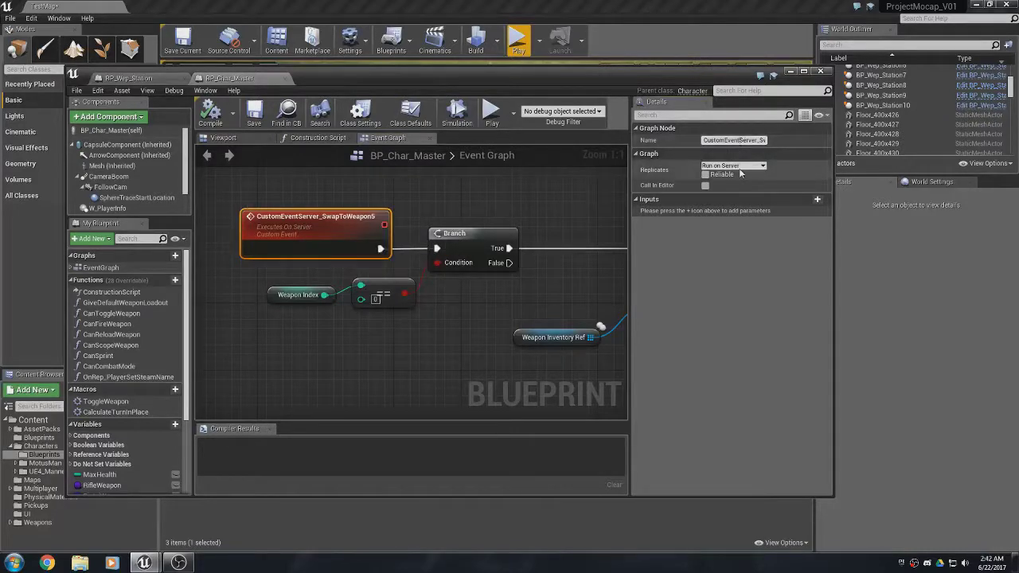
key(BackSpace)
key(BackSpace)
key(BackSpace)
key(BackSpace)
key(BackSpace)
key(BackSpace)
key(BackSpace)
key(BackSpace)
key(BackSpace)
key(BackSpace)
key(BackSpace)
key(Return)
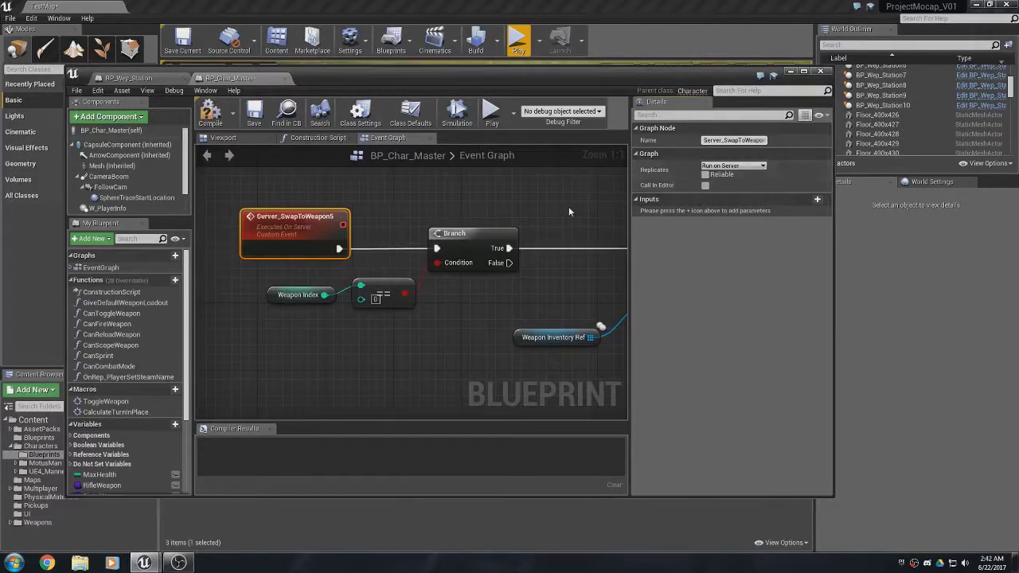
click(256, 121)
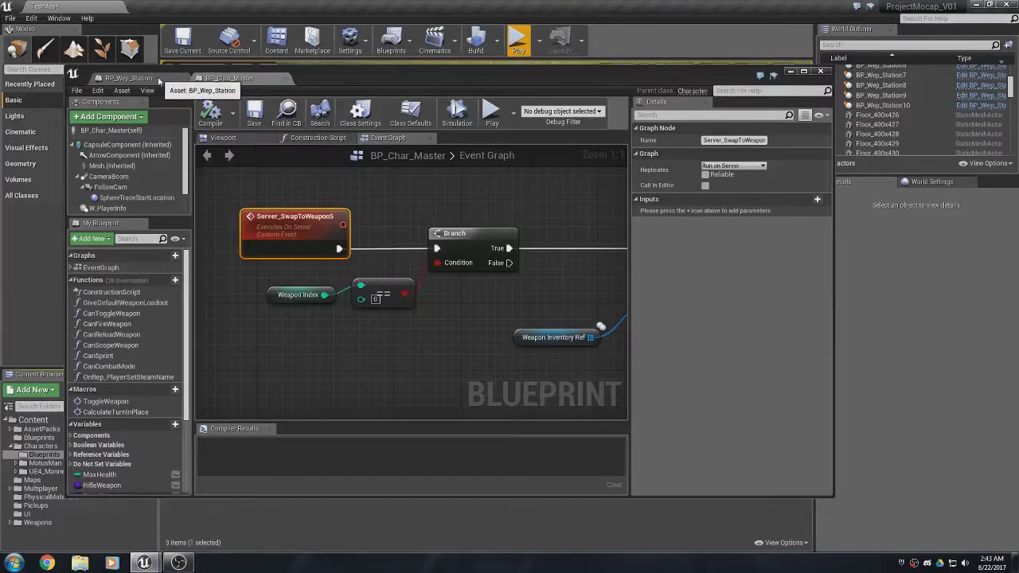
In BP_Wep_Station, add a Server Swap to Weapon 5 call off the character reference.
click(135, 78)
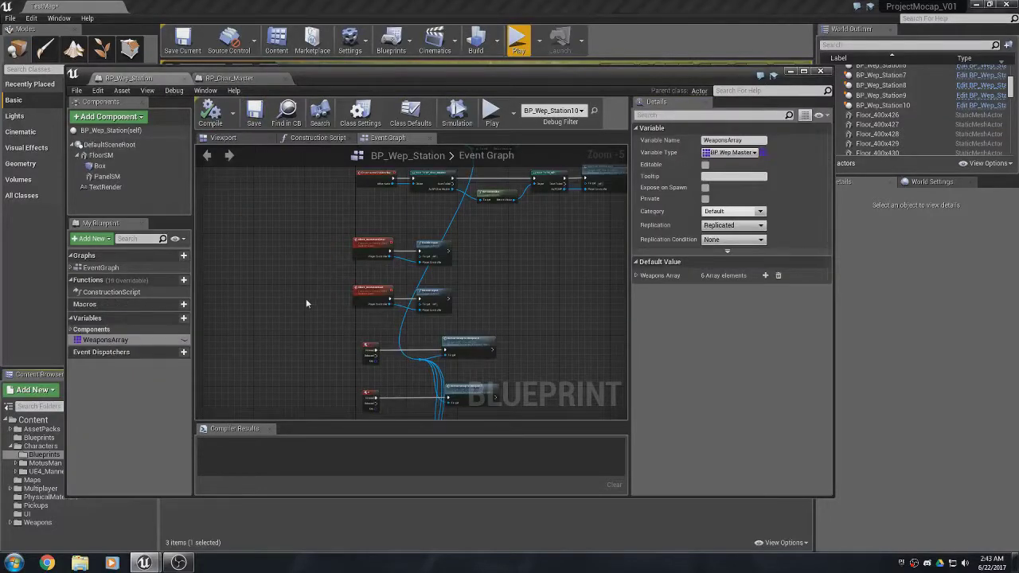
right_drag(306, 298, 273, 183)
ctrl+drag(388, 243, 379, 325)
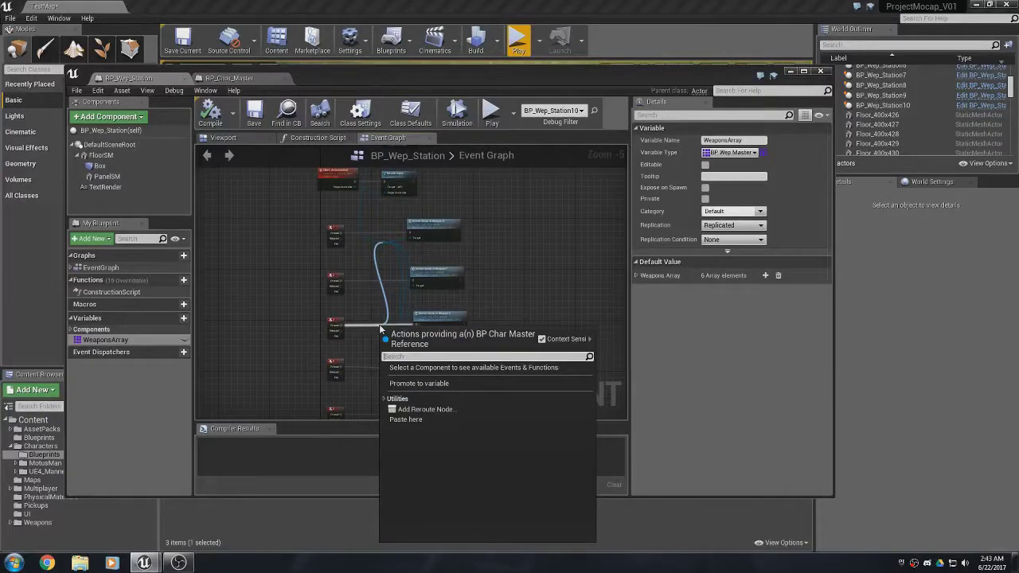
text(swap)
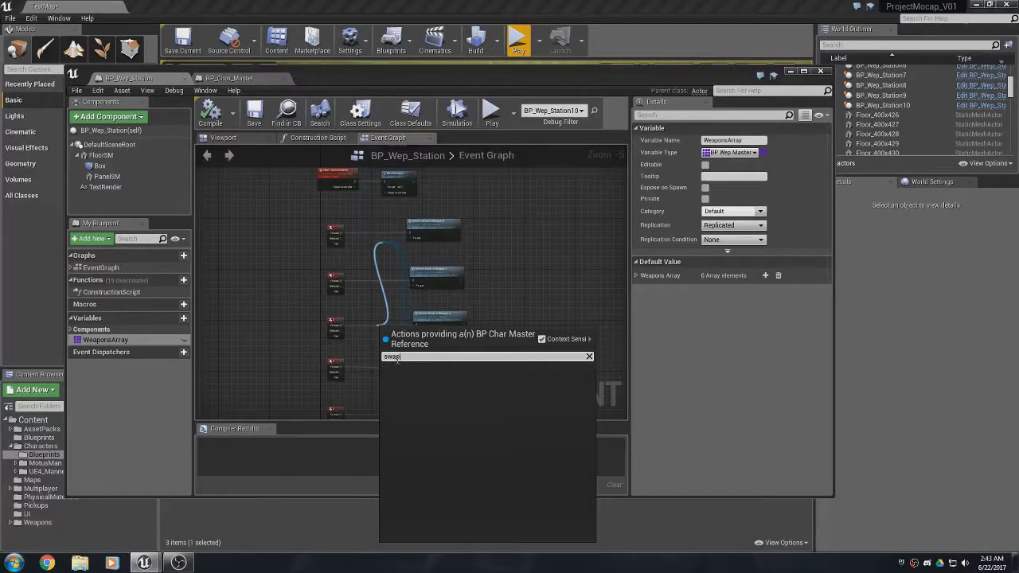
click(488, 280)
scroll(488, 247, up, 4)
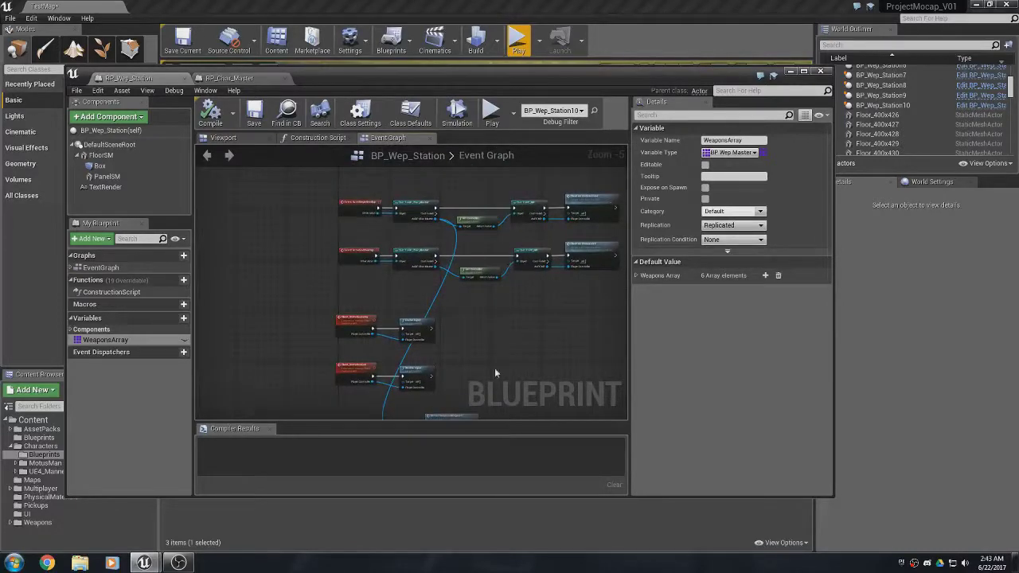
drag(440, 226, 501, 332)
text(swap)
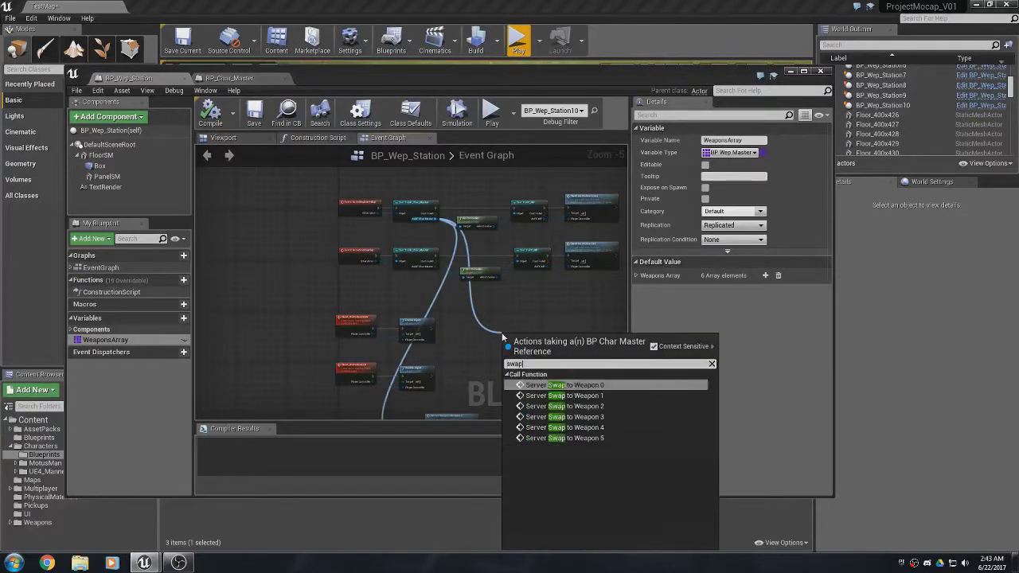
click(565, 438)
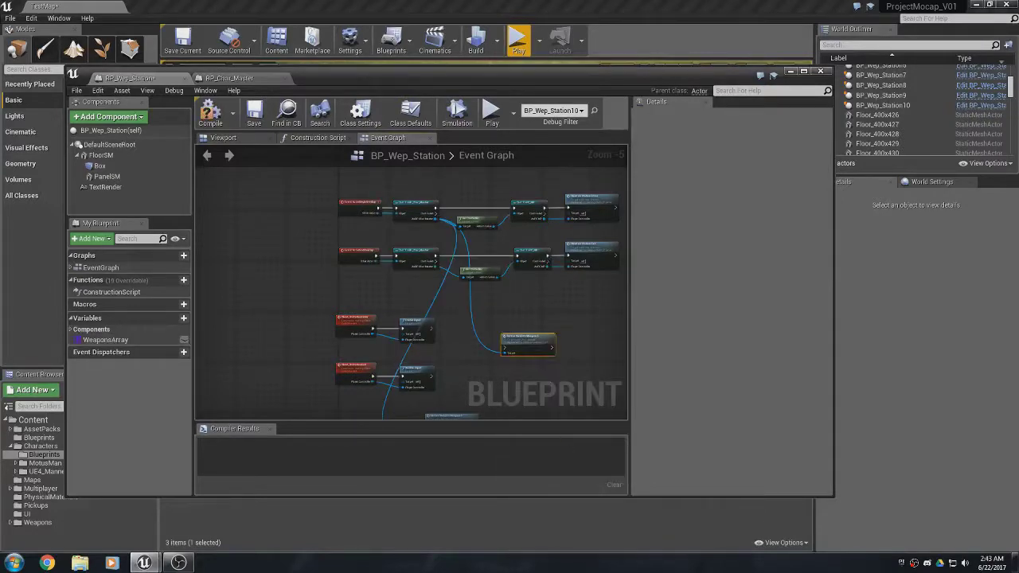
Wire the 6 key Pressed event into Server Swap to Weapon 5 and align the nodes.
right_drag(546, 371, 508, 238)
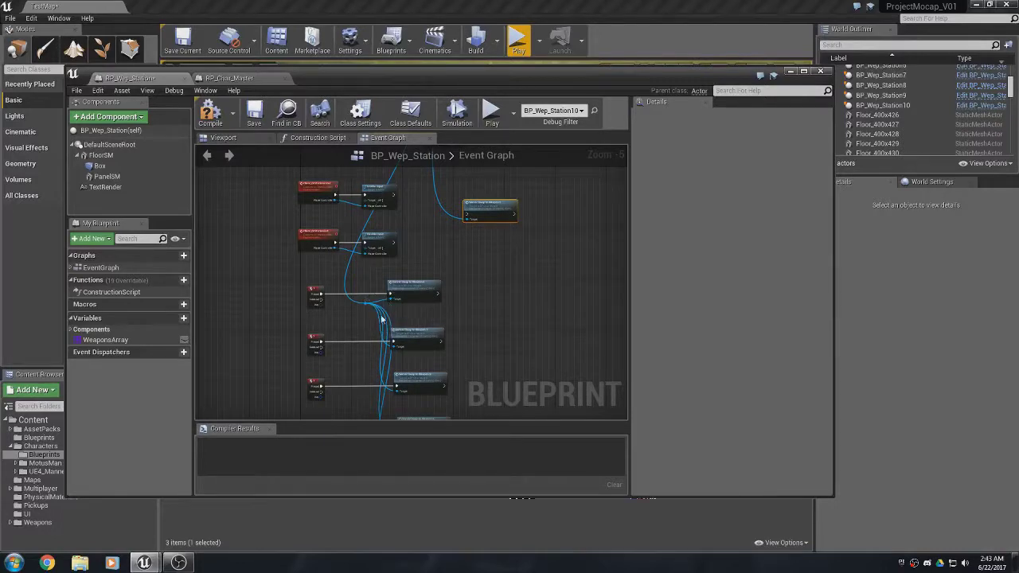
drag(485, 215, 426, 380)
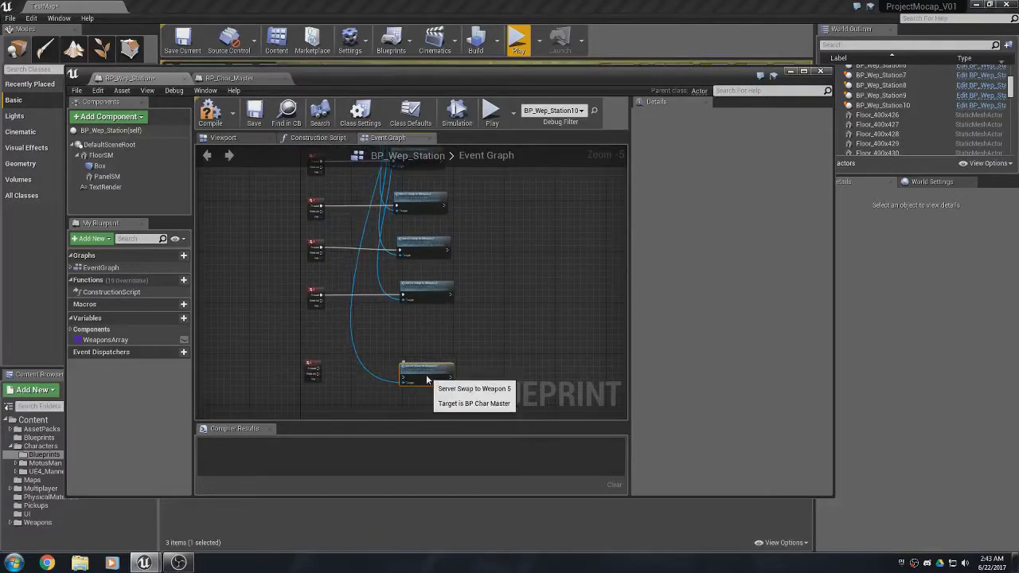
scroll(323, 370, up, 4)
click(319, 368)
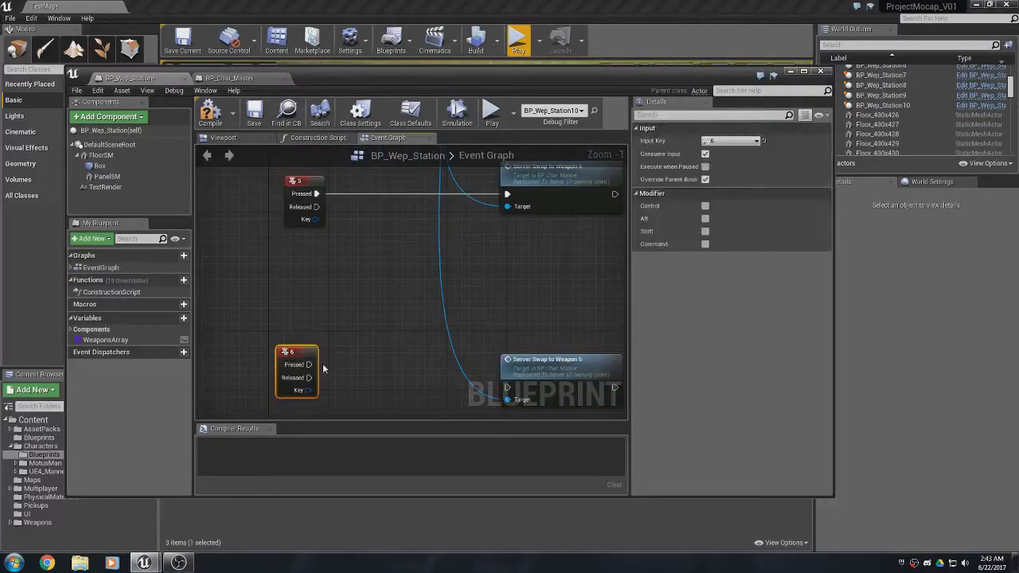
drag(309, 365, 510, 391)
drag(568, 378, 568, 363)
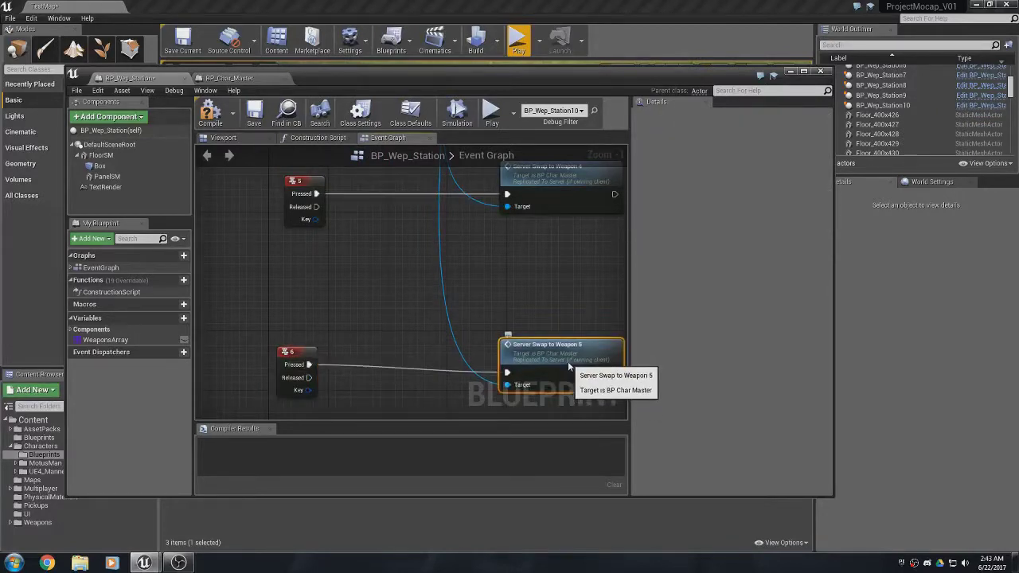
right_drag(567, 359, 490, 412)
Compile and save BP_Wep_Station, then minimize the blueprint editor.
scroll(525, 363, down, 1)
scroll(525, 364, down, 3)
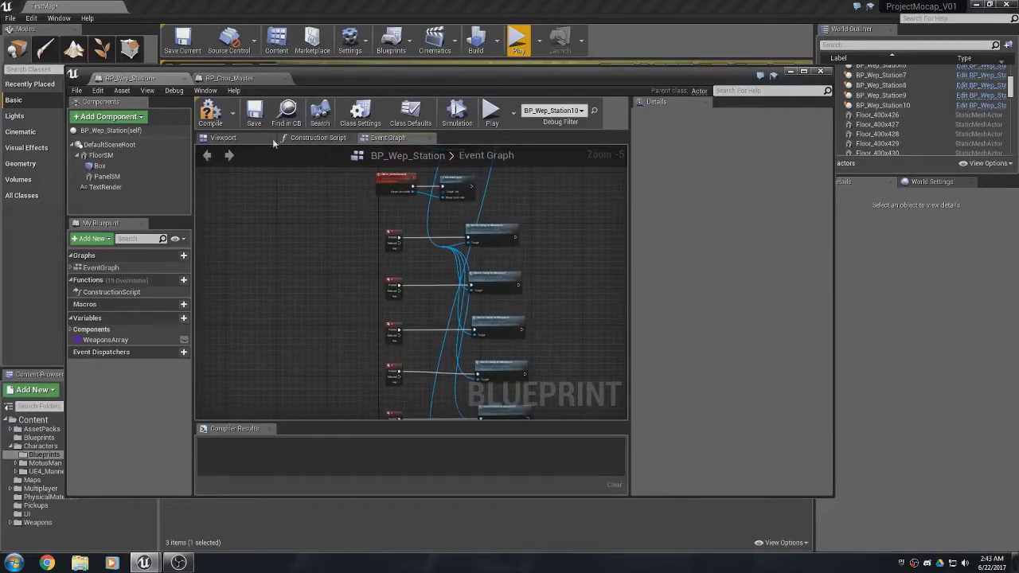
click(211, 112)
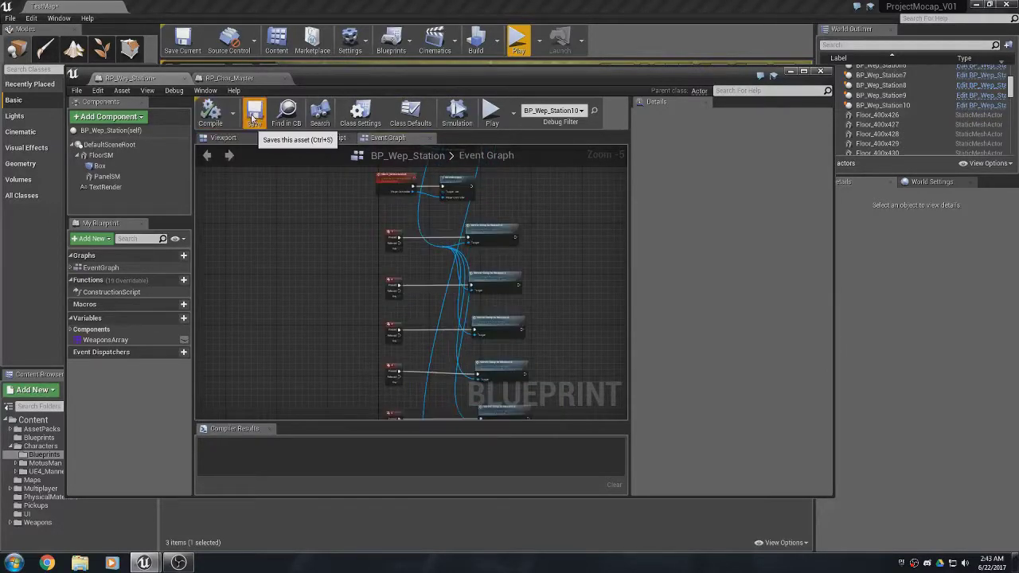
click(253, 116)
click(790, 71)
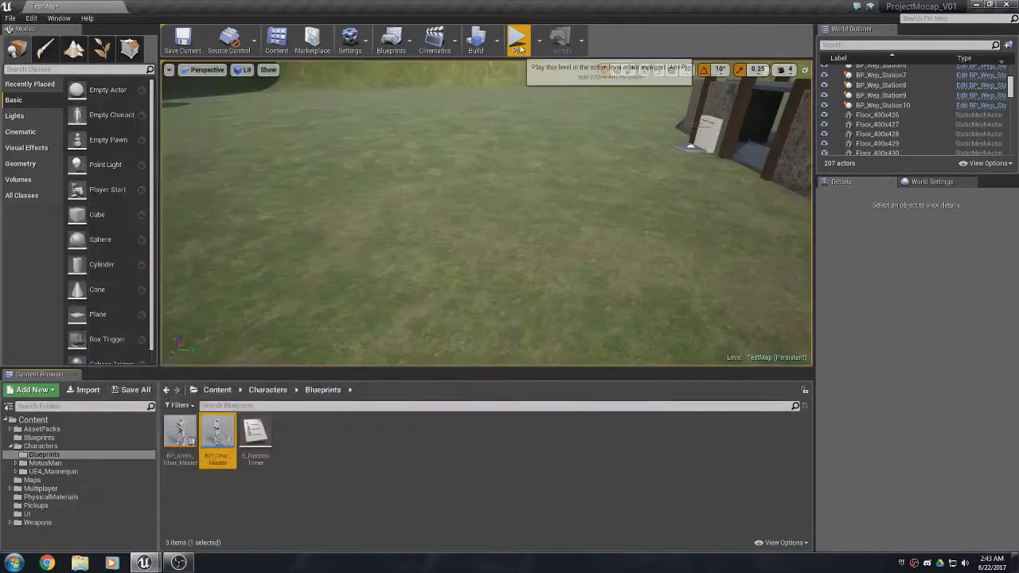
Start Play In Editor and walk the character onto the Weapon Station.
click(519, 50)
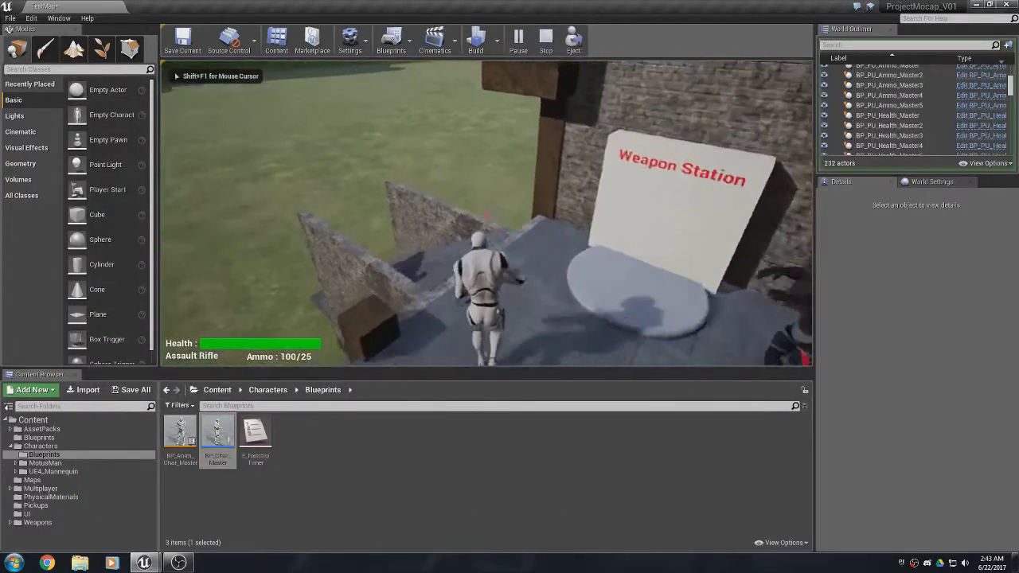
key(w)
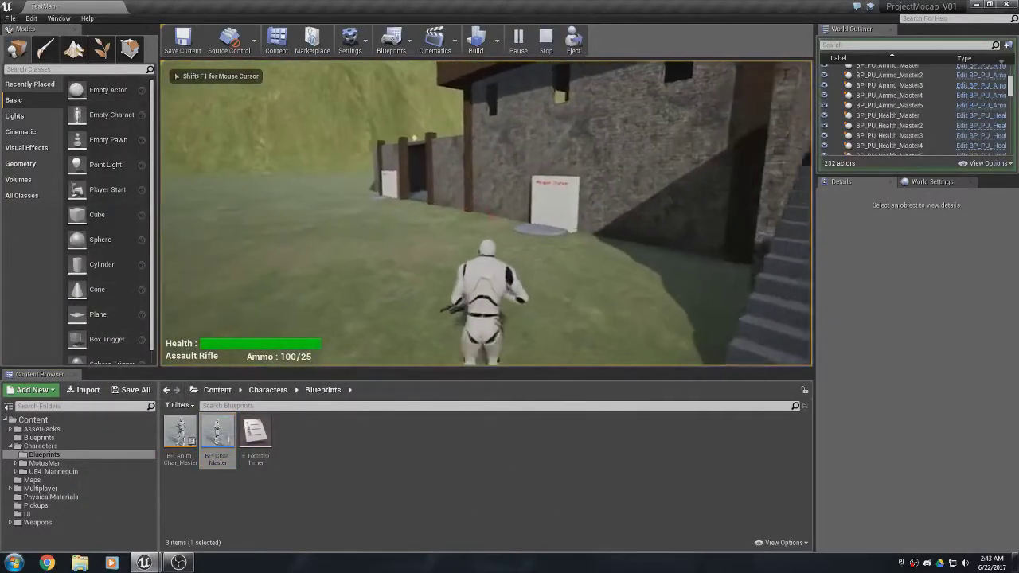
key(w)
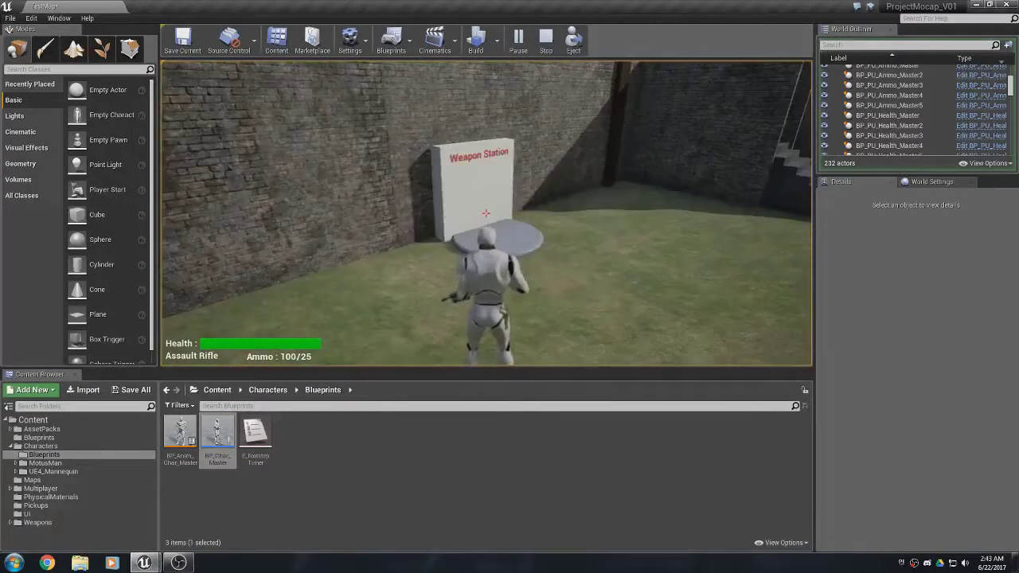
key(w)
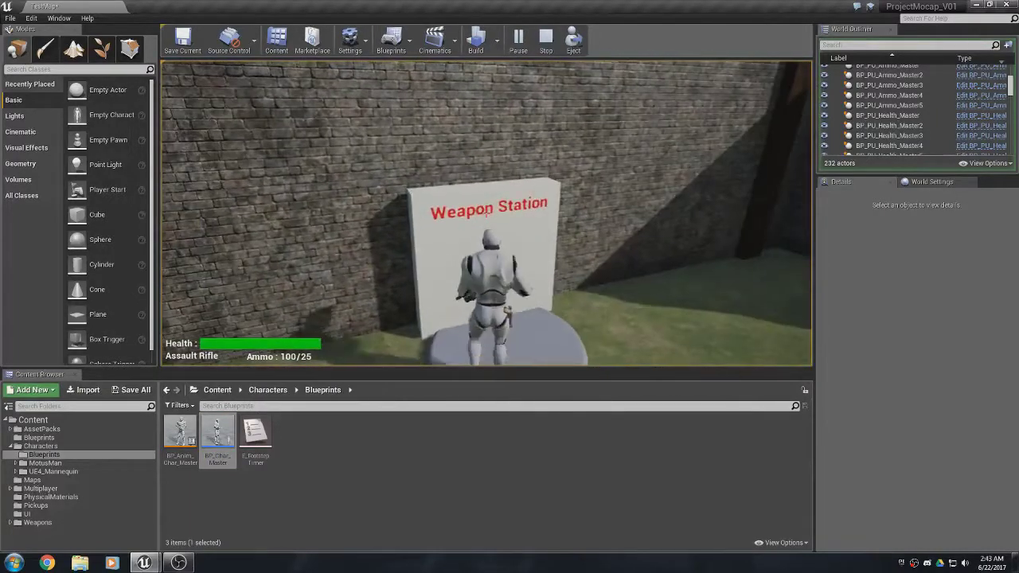
key(w)
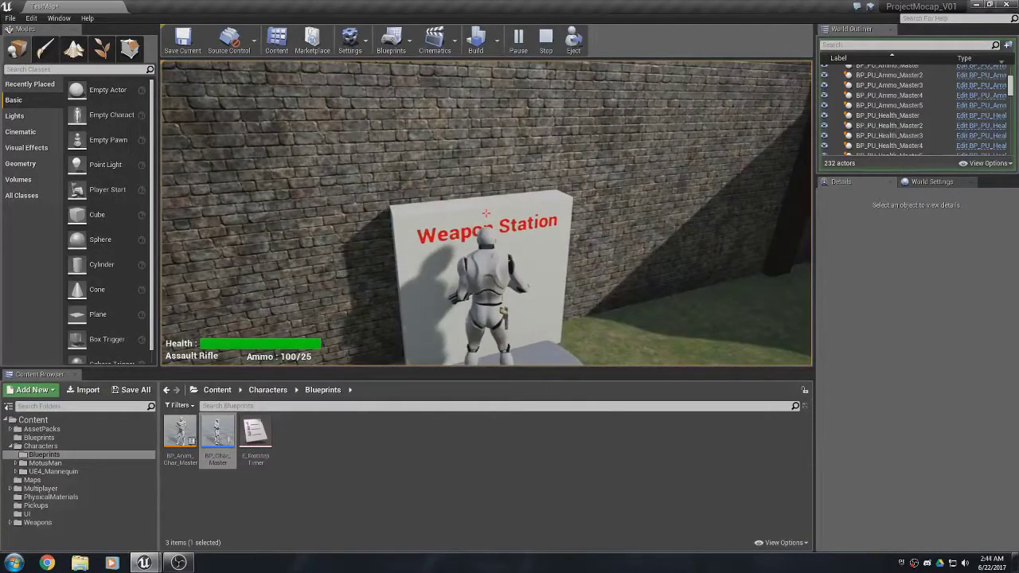
Cycle through Shotgun, Beam Gun and Launcher, ending back on the Burst Rifle.
key(e)
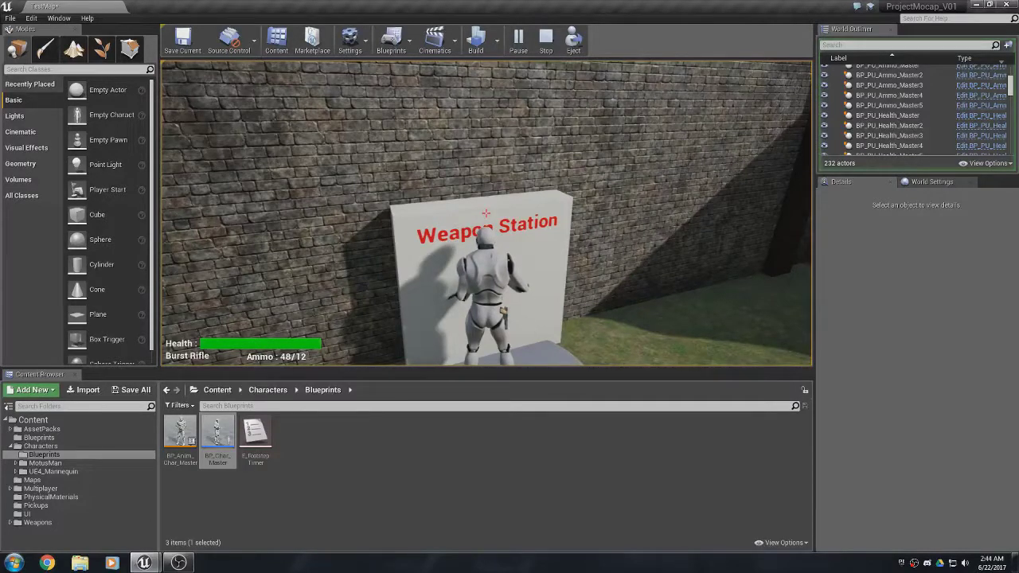
key(e)
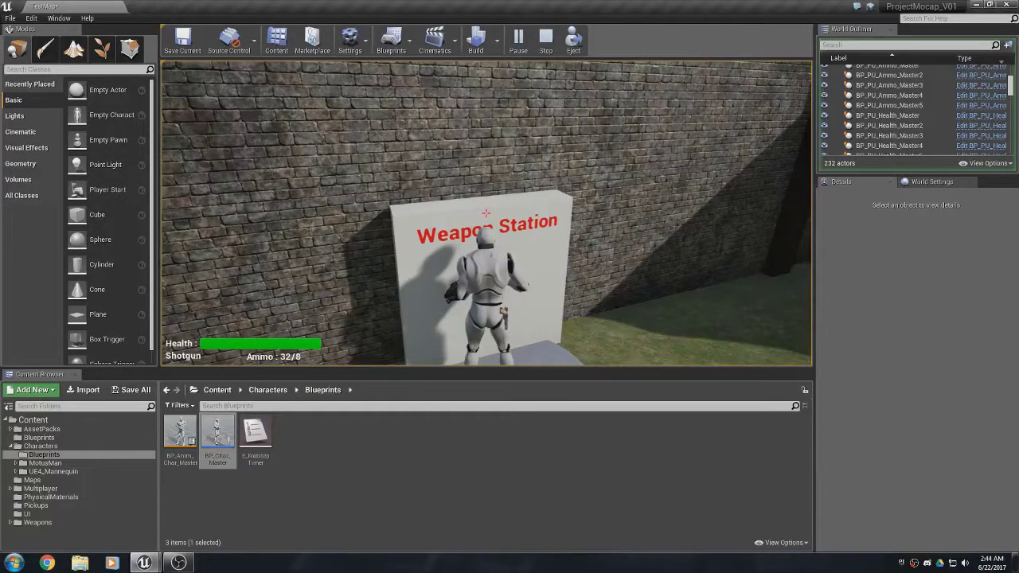
key(e)
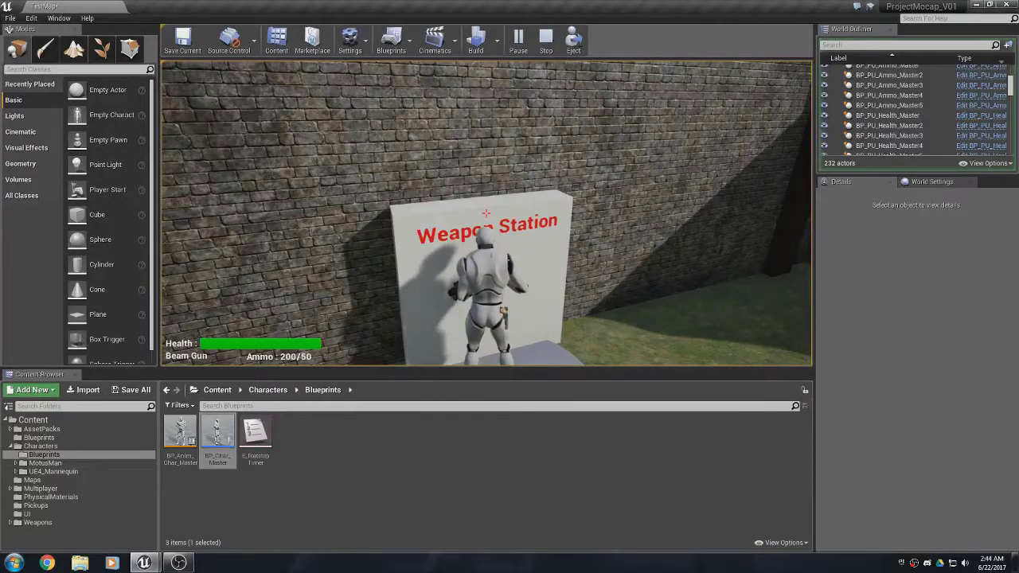
key(e)
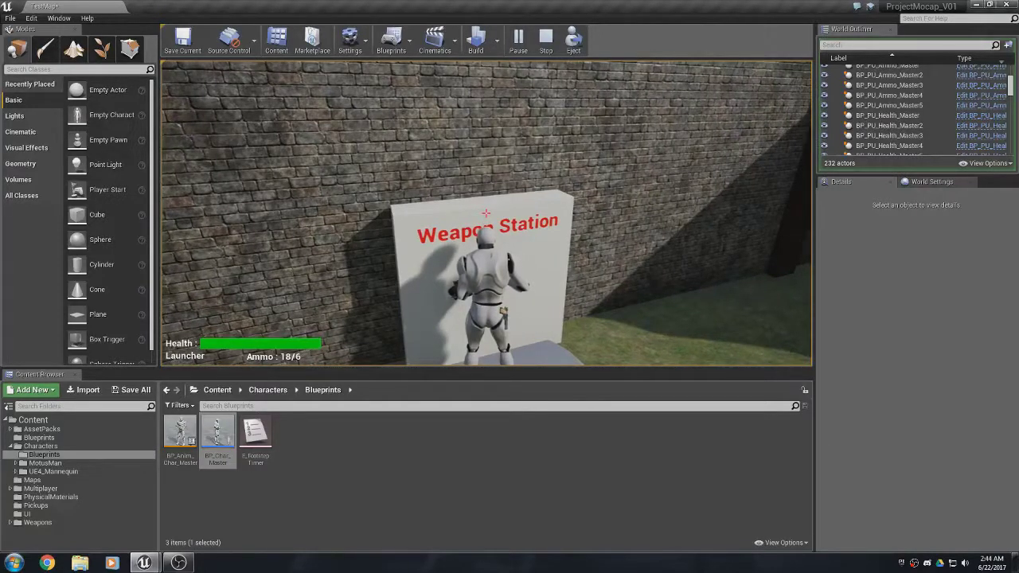
key(e)
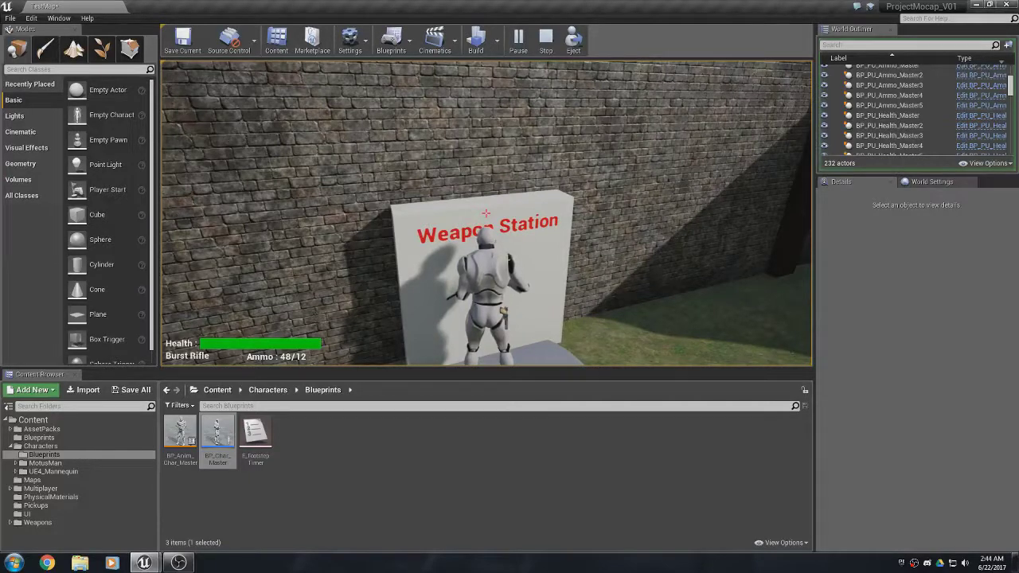
Walk away from the station and back, then end the play session with Esc.
key(s)
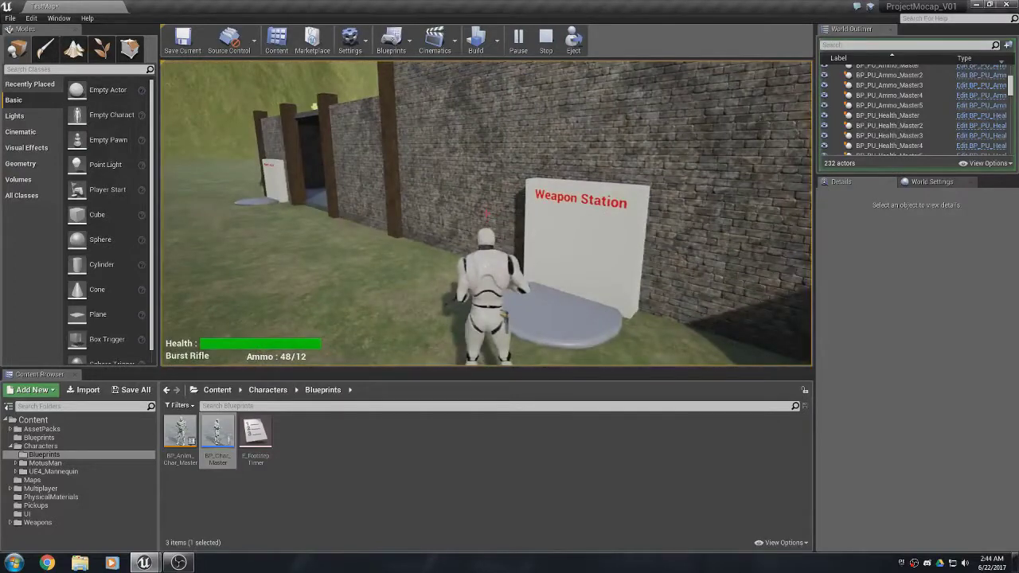
key(w)
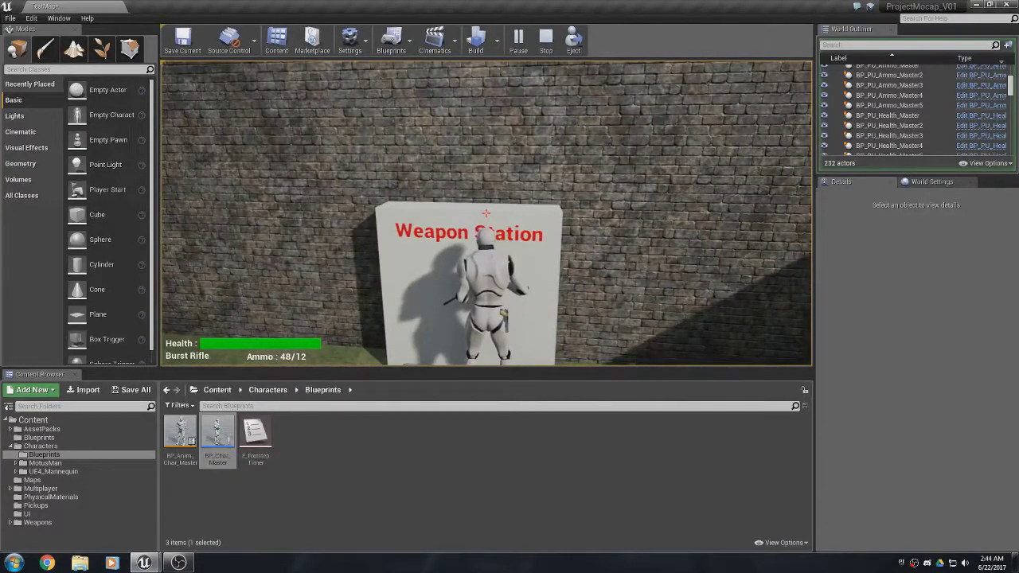
key(s)
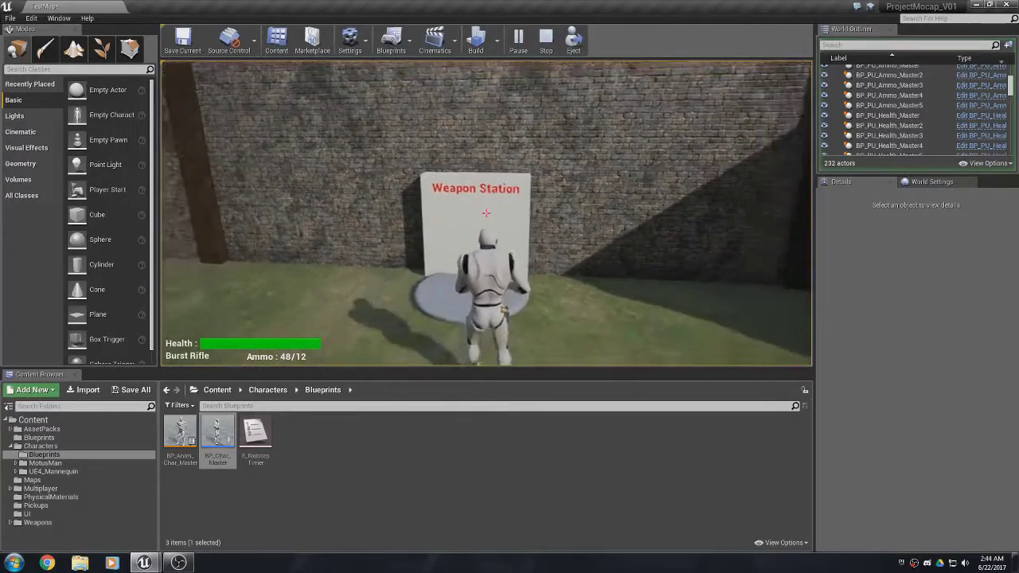
key(Escape)
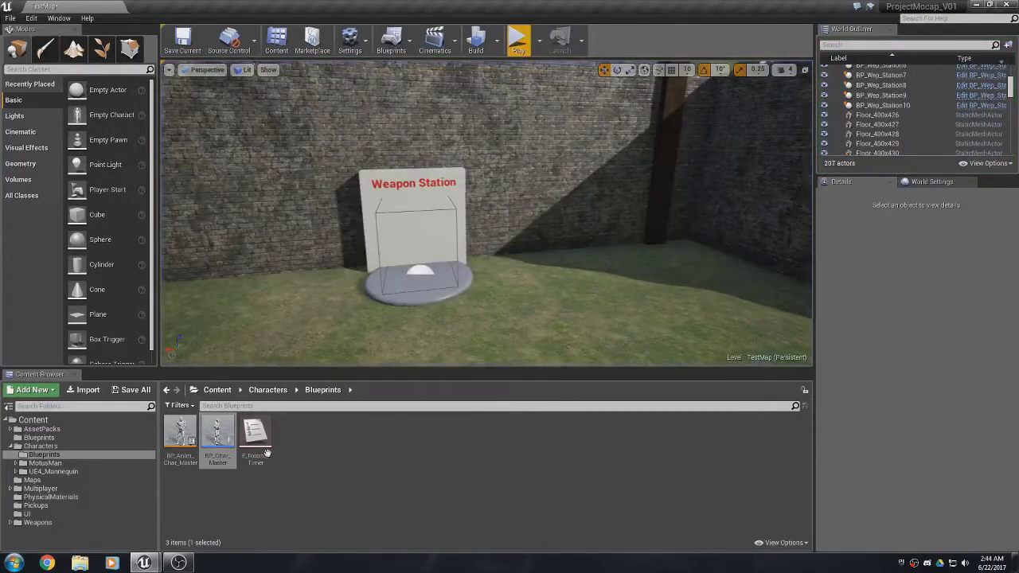
Open the BP_Char_Master blueprint from the Content Browser.
mouse_move(144, 563)
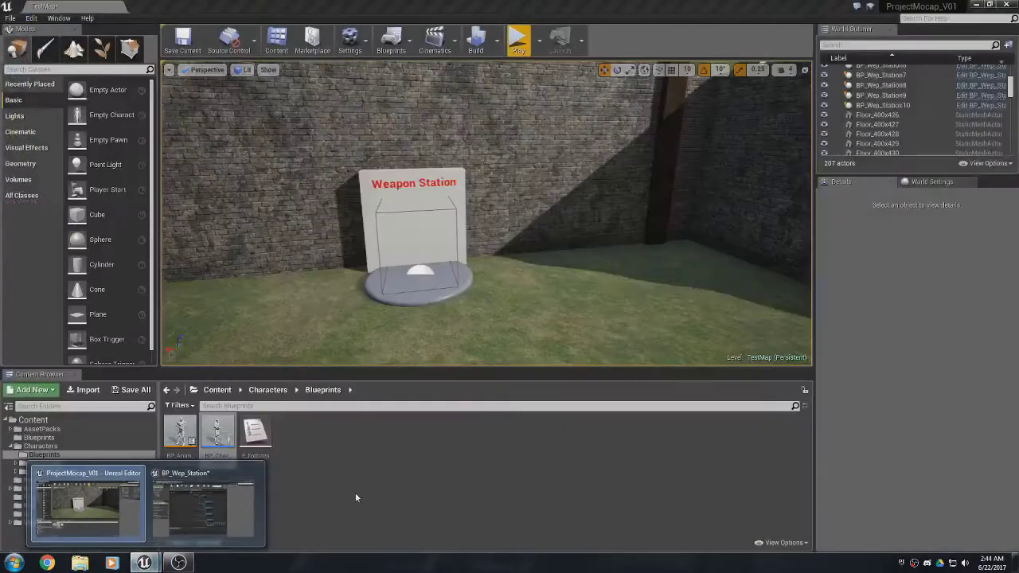
click(219, 432)
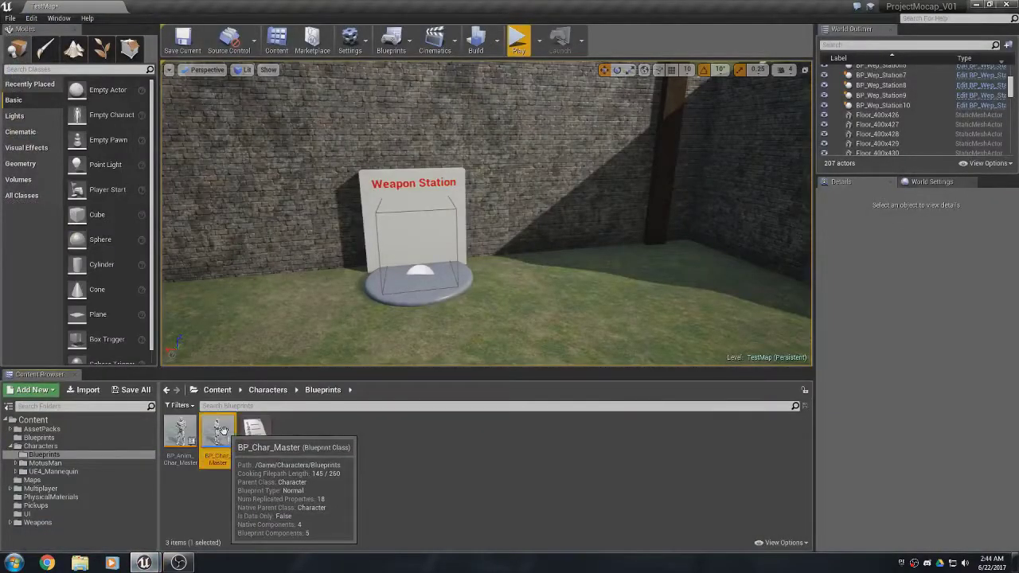
double_click(224, 431)
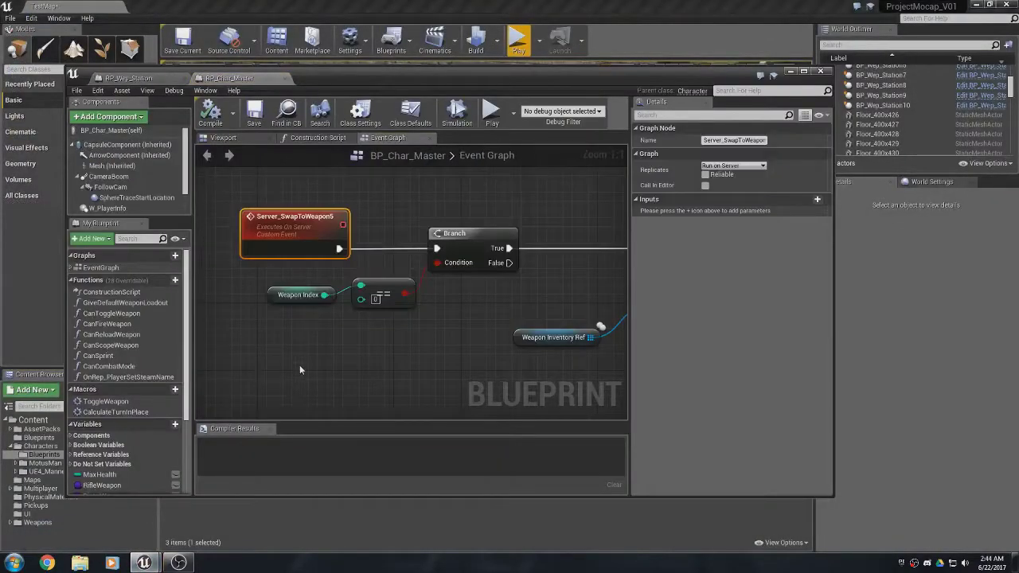
scroll(362, 347, down, 5)
scroll(458, 363, up, 4)
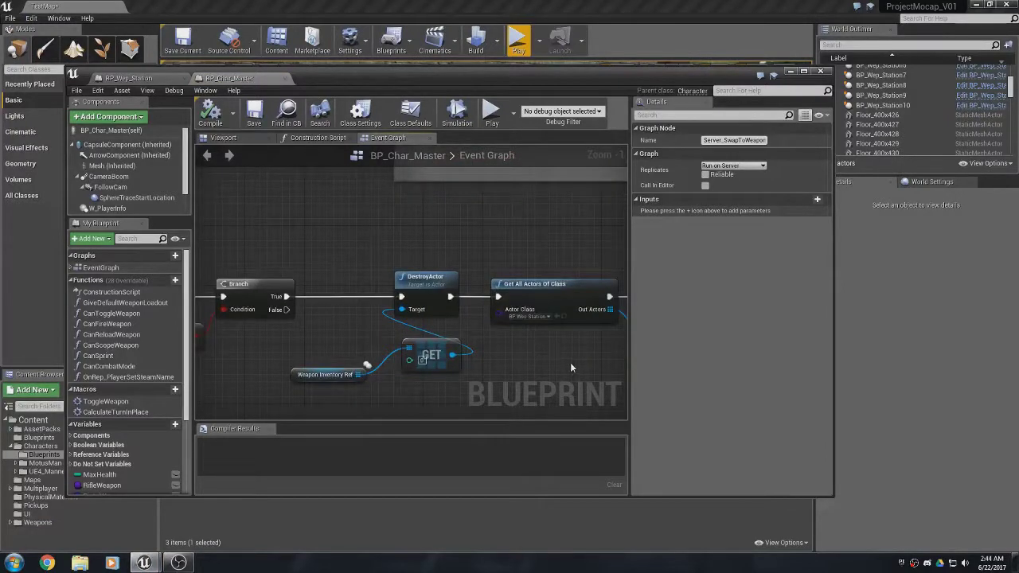
Pan around the event graph to review the Server_SwapToWeapon node chains.
right_drag(570, 363, 293, 355)
right_drag(520, 320, 330, 296)
scroll(475, 363, down, 4)
right_drag(474, 363, 332, 396)
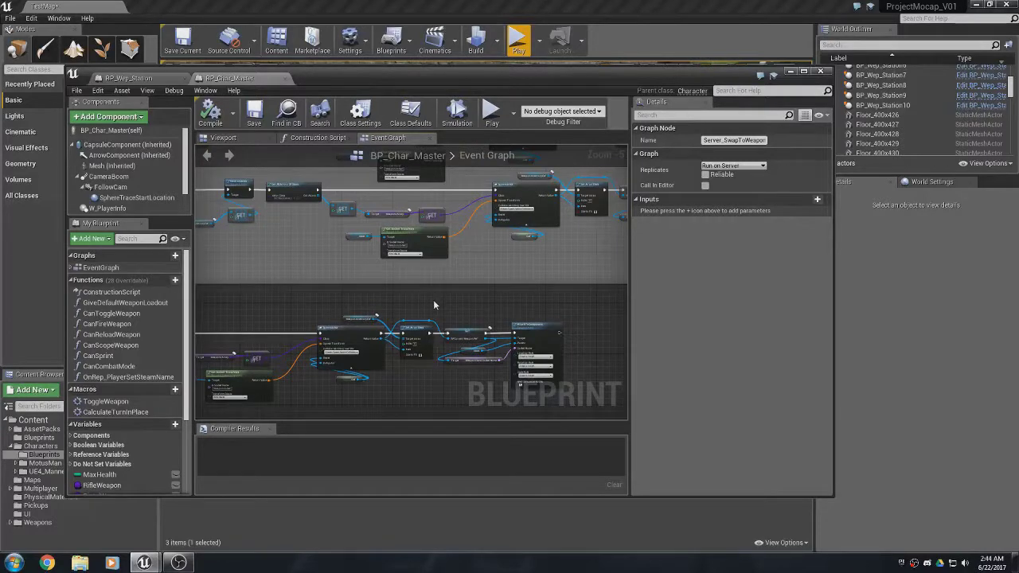
right_drag(436, 304, 478, 297)
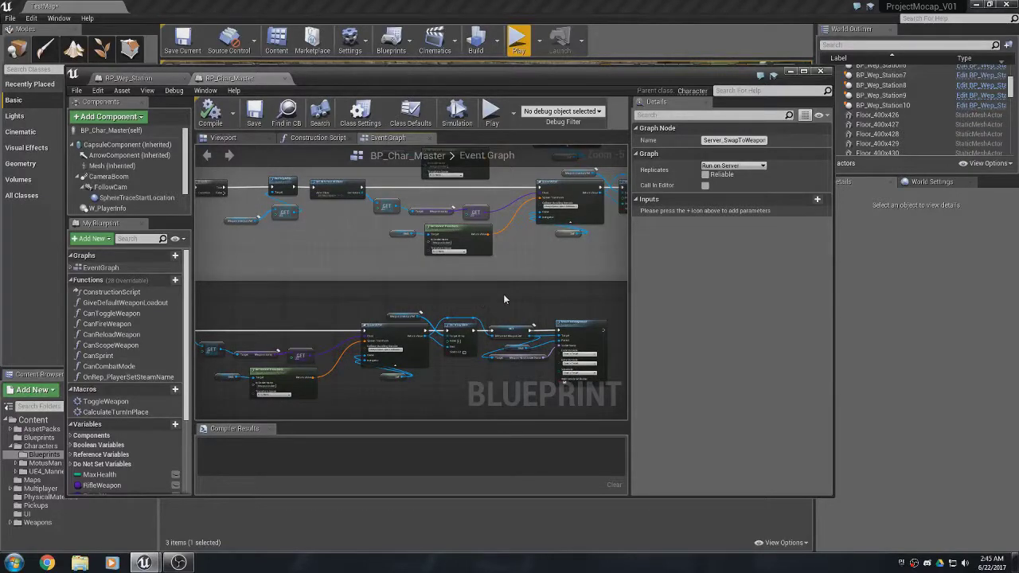
right_drag(498, 295, 243, 420)
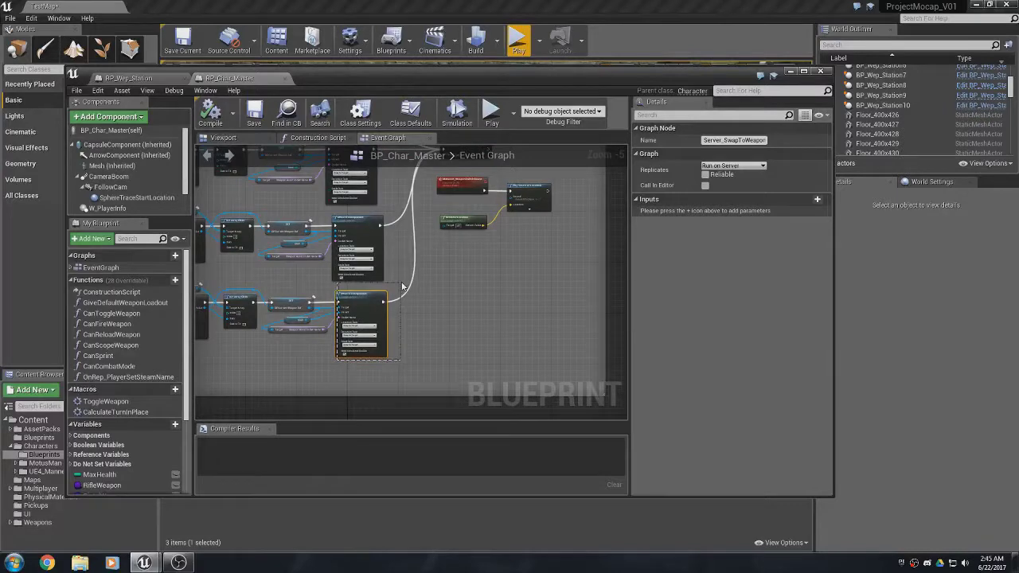
Select the Multicast Weapon Switch Sound nodes and wire the swap chain into the multicast call.
click(478, 271)
right_drag(478, 270, 391, 354)
scroll(392, 254, up, 4)
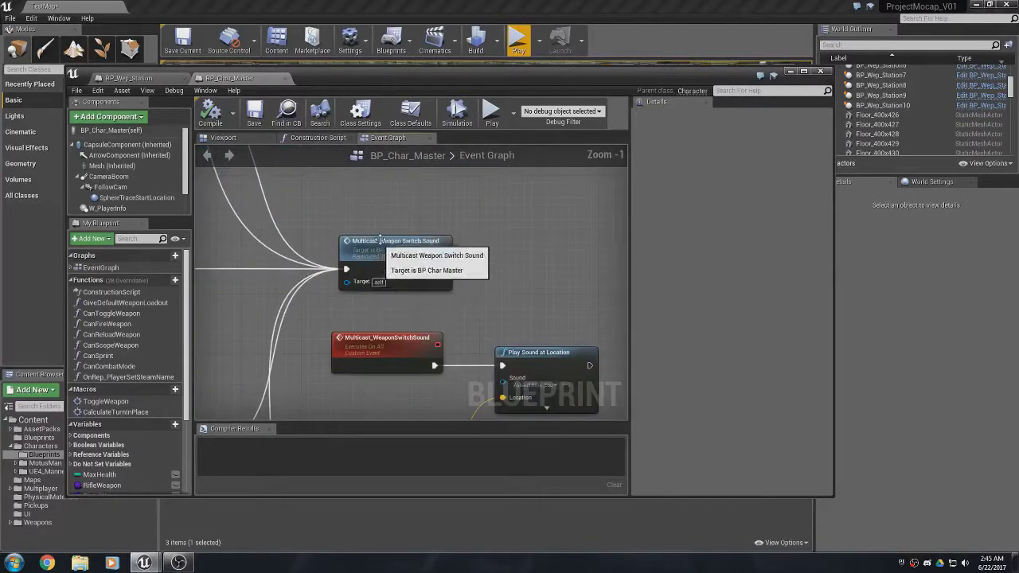
drag(379, 213, 414, 273)
right_drag(414, 273, 348, 195)
drag(348, 195, 443, 256)
drag(489, 290, 533, 335)
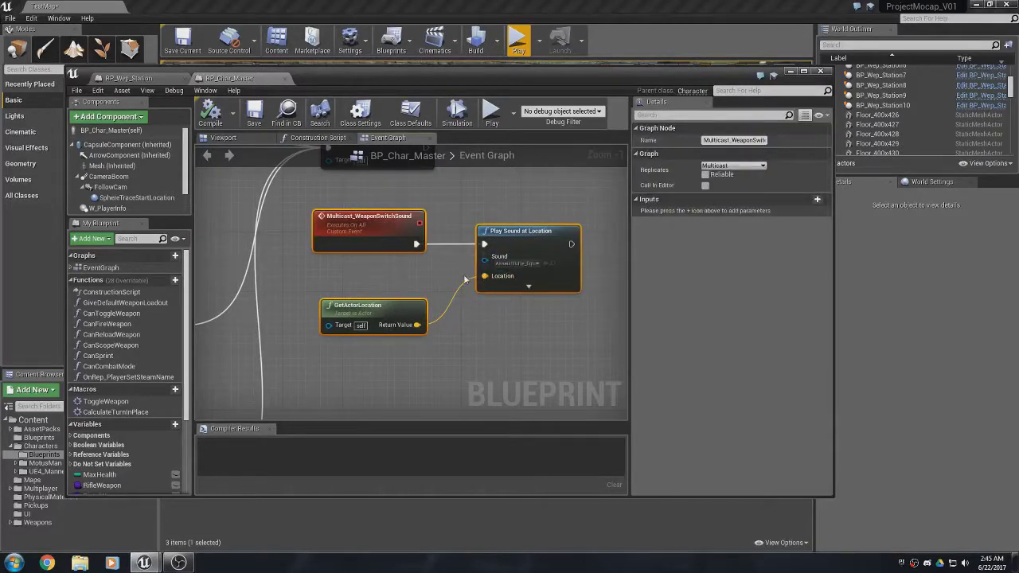
scroll(469, 321, down, 5)
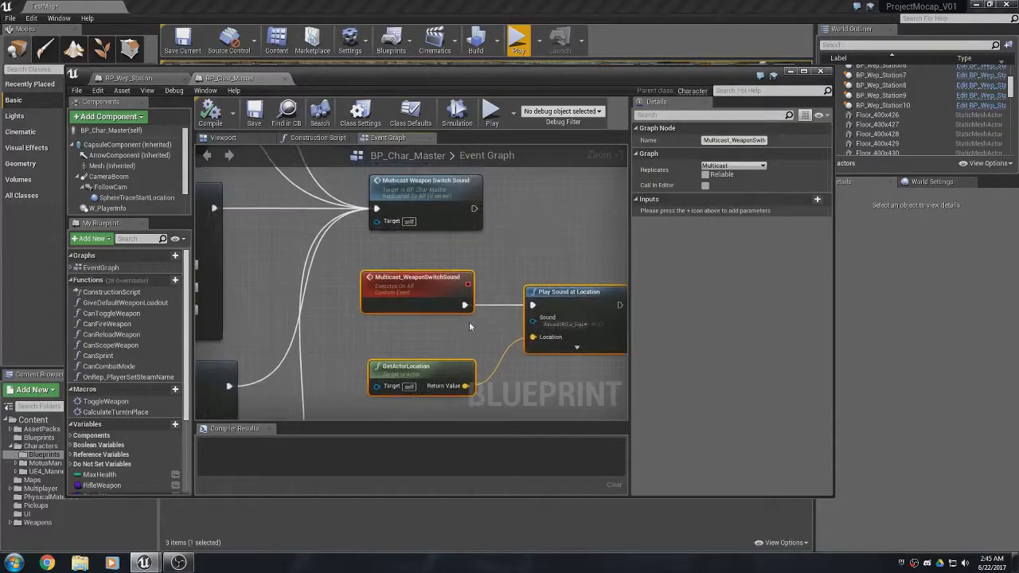
right_drag(516, 310, 504, 191)
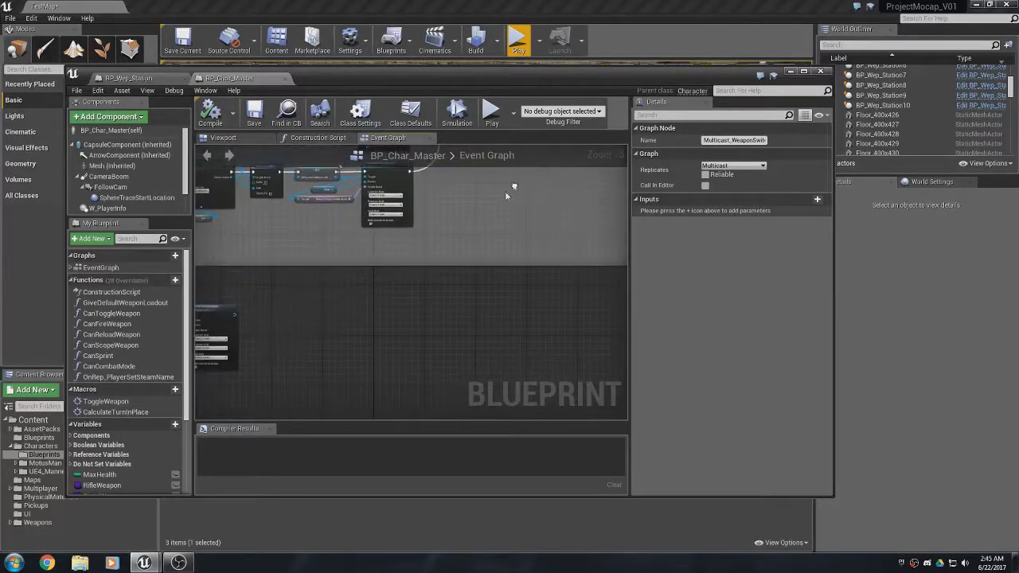
drag(234, 316, 470, 238)
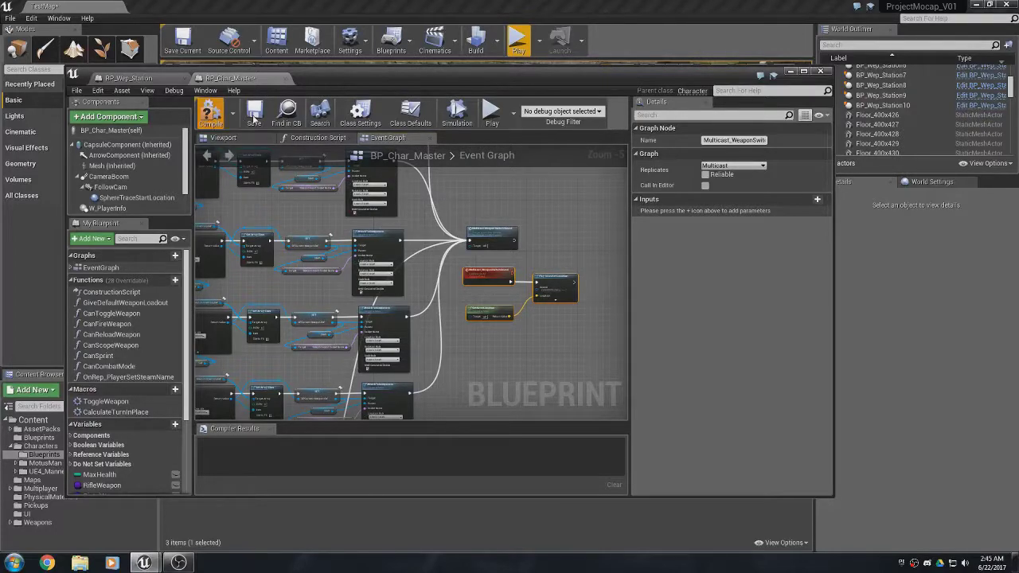
Compile and save BP_Char_Master, then return to the level via the BP_Wep_Station tab.
click(211, 113)
click(254, 115)
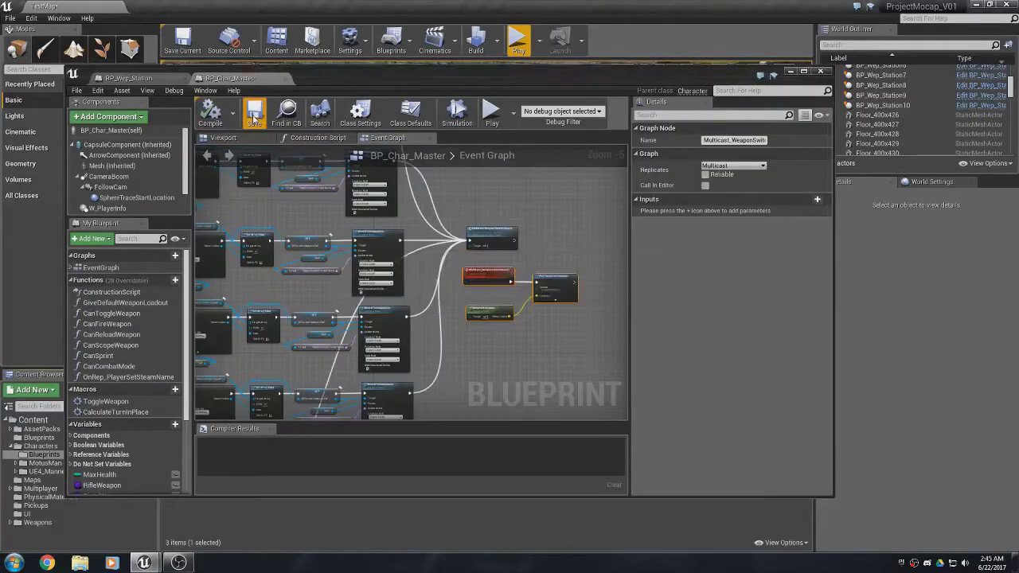
click(130, 80)
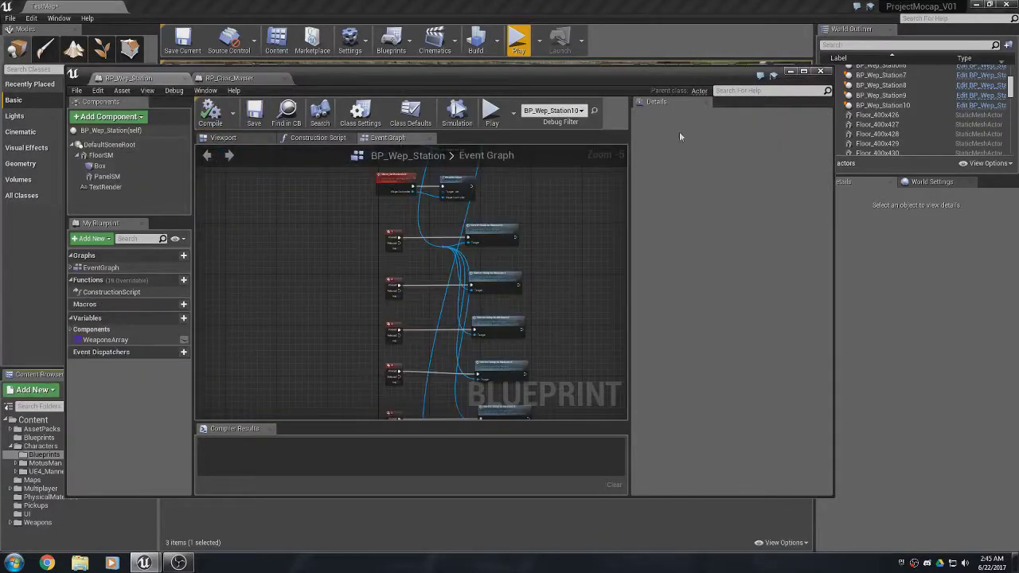
click(790, 72)
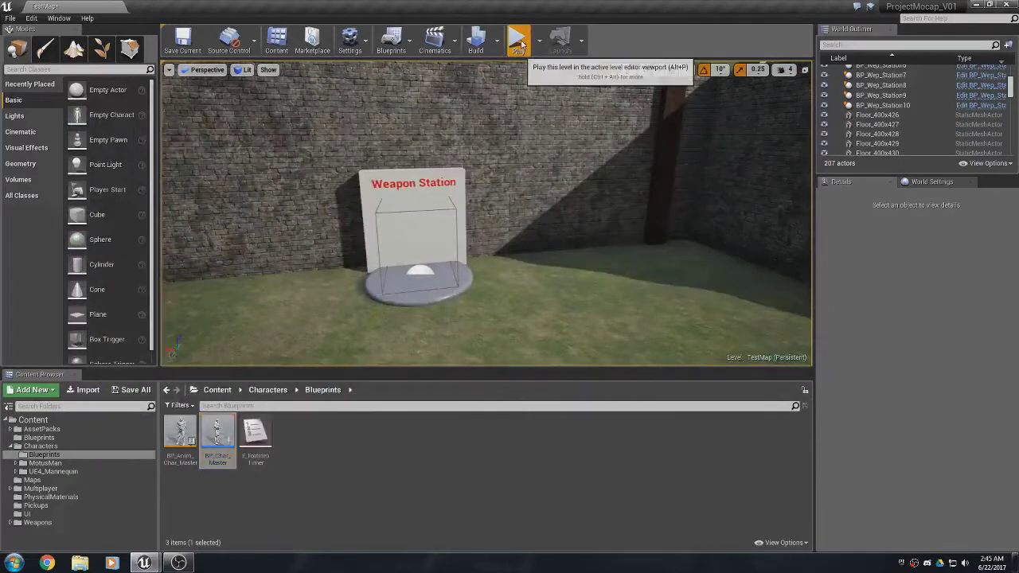
Start a play test and run the character up to the Weapon Station.
click(518, 39)
key(w)
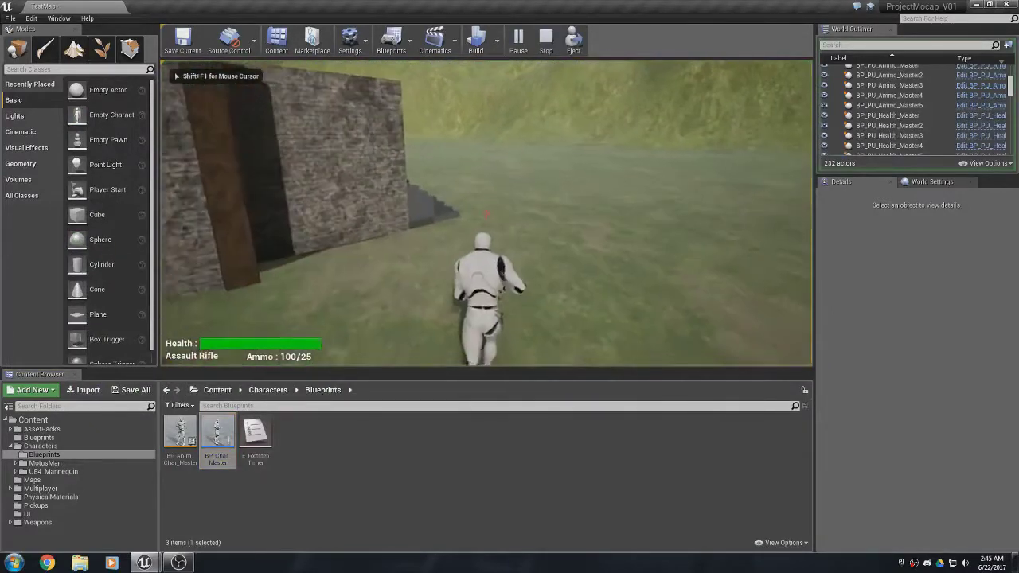
key(w)
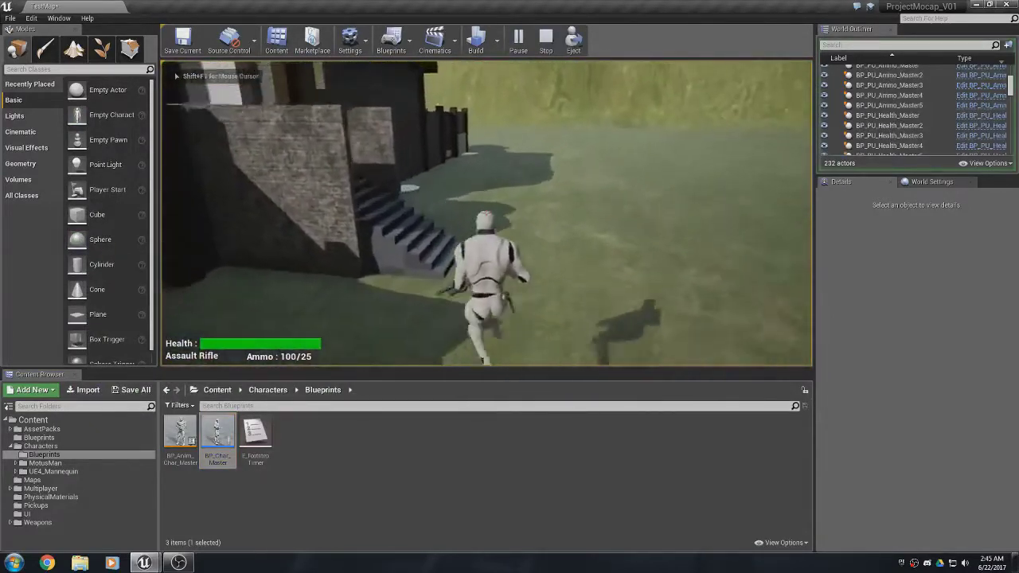
key(w)
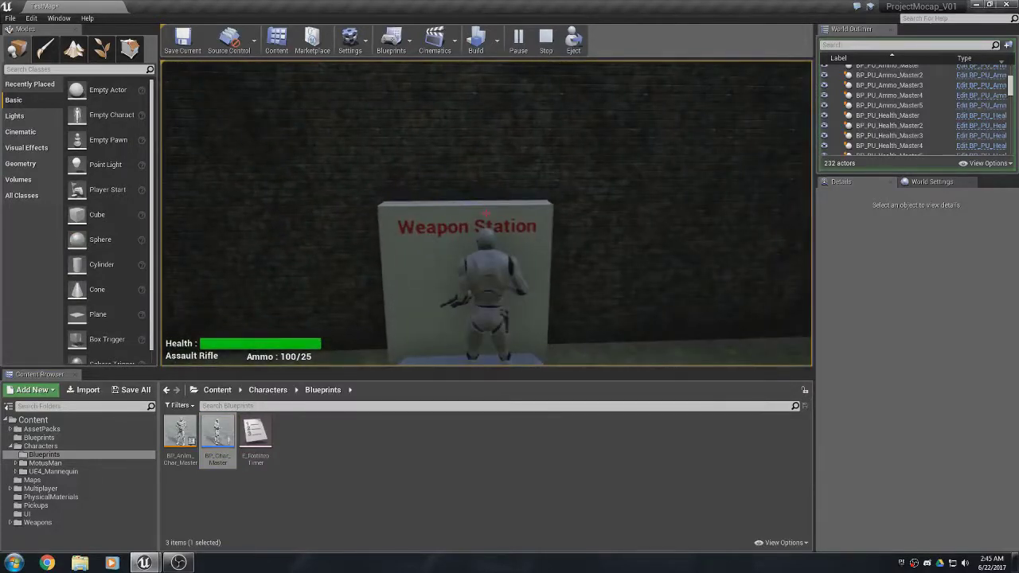
Scroll the mouse wheel to cycle weapons between Burst Rifle and Launcher.
scroll(487, 213, down, 1)
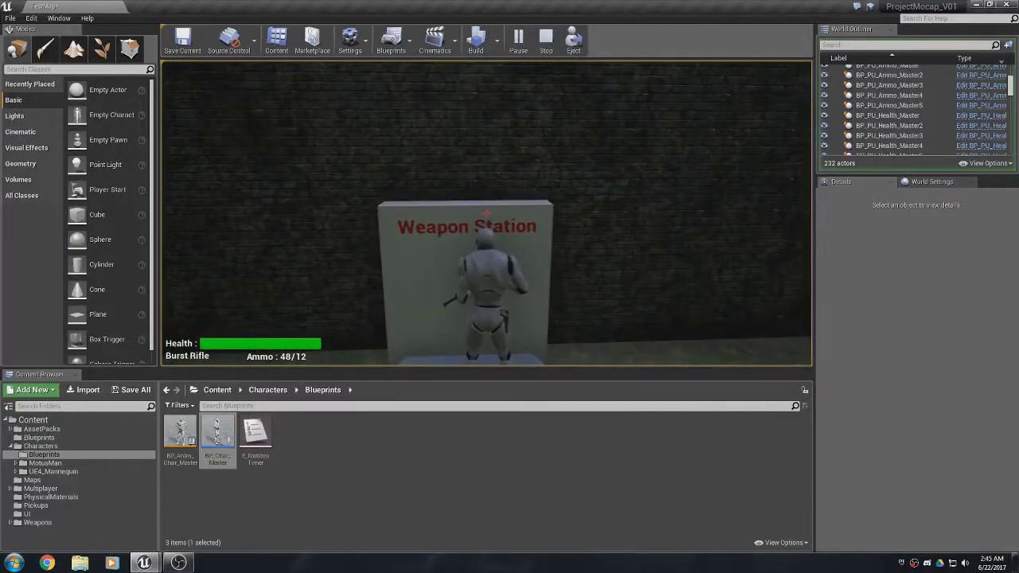
scroll(486, 213, down, 1)
scroll(486, 214, down, 1)
scroll(486, 213, down, 1)
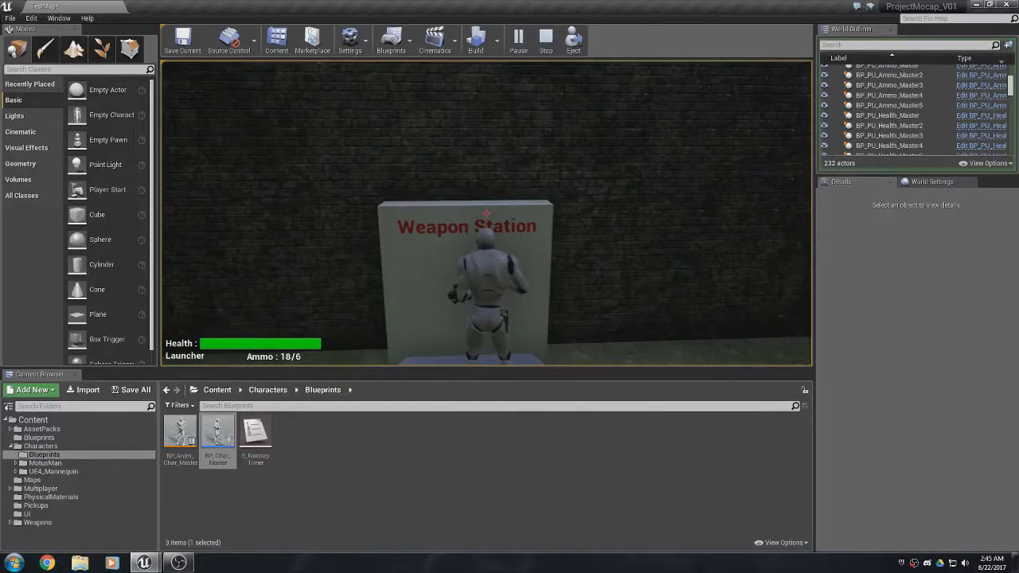
scroll(486, 214, down, 2)
Back away from the station and back again, then stop the session with the Burst Rifle at 48/12.
key(s)
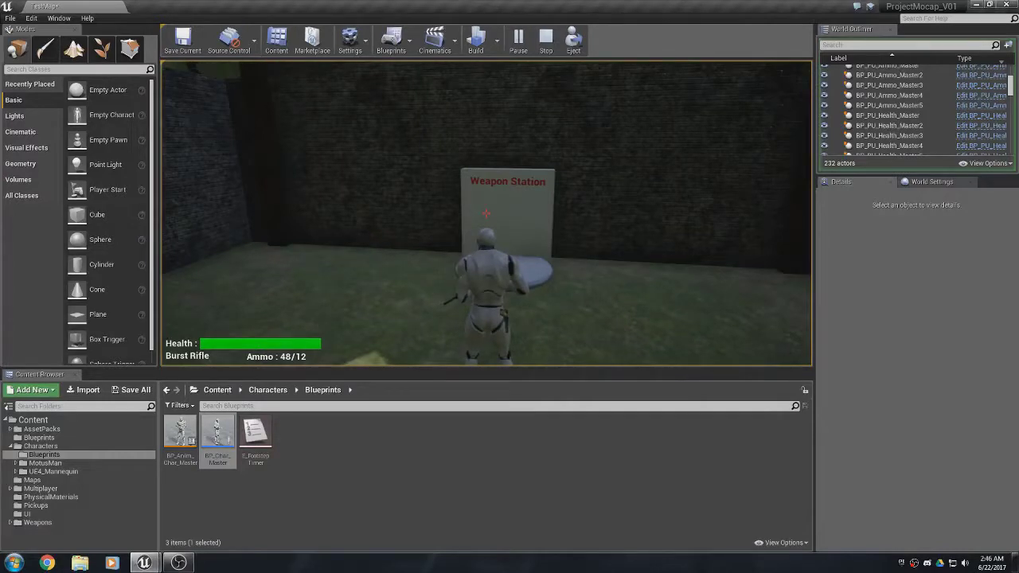
key(w)
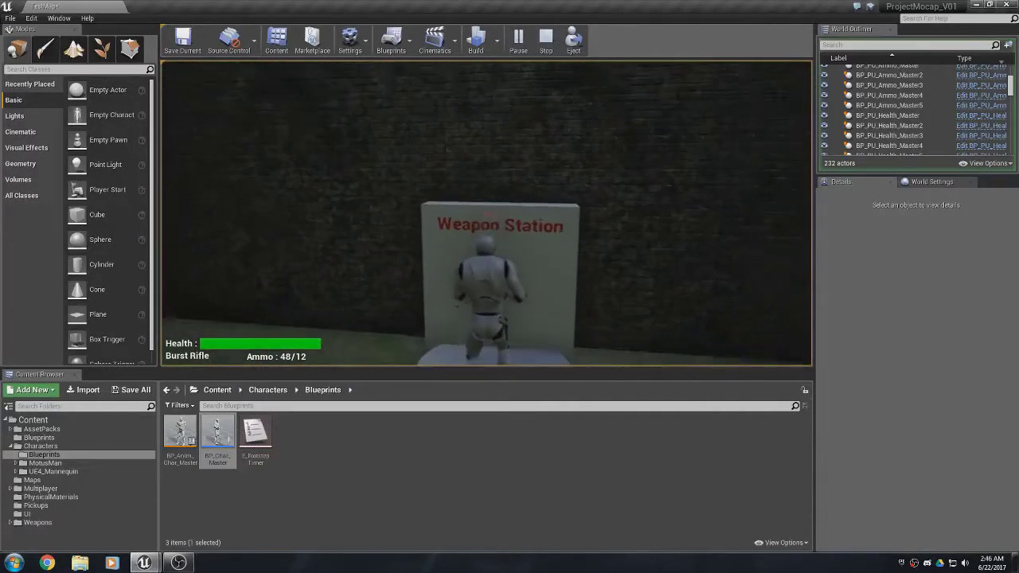
key(s)
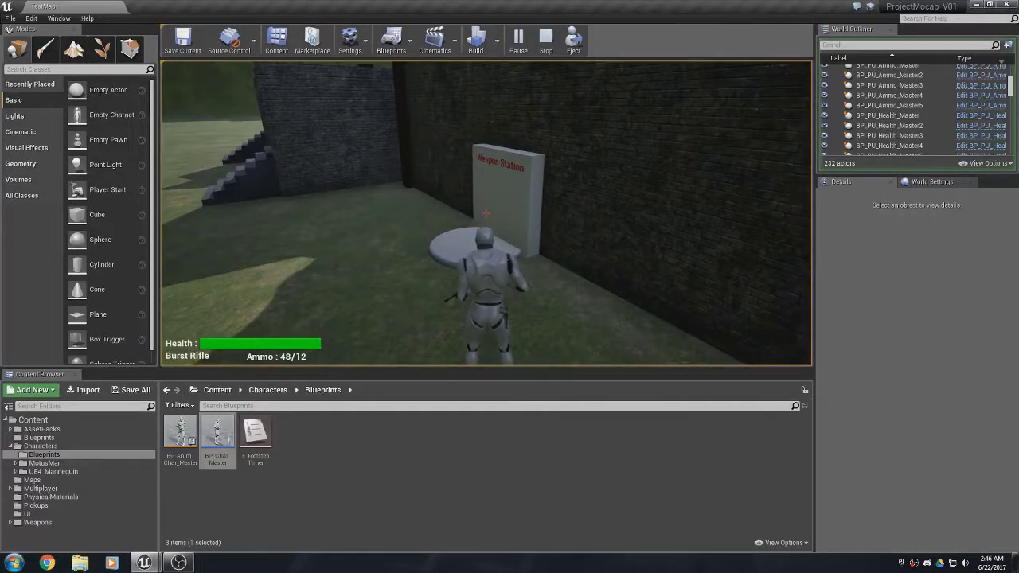
key(Escape)
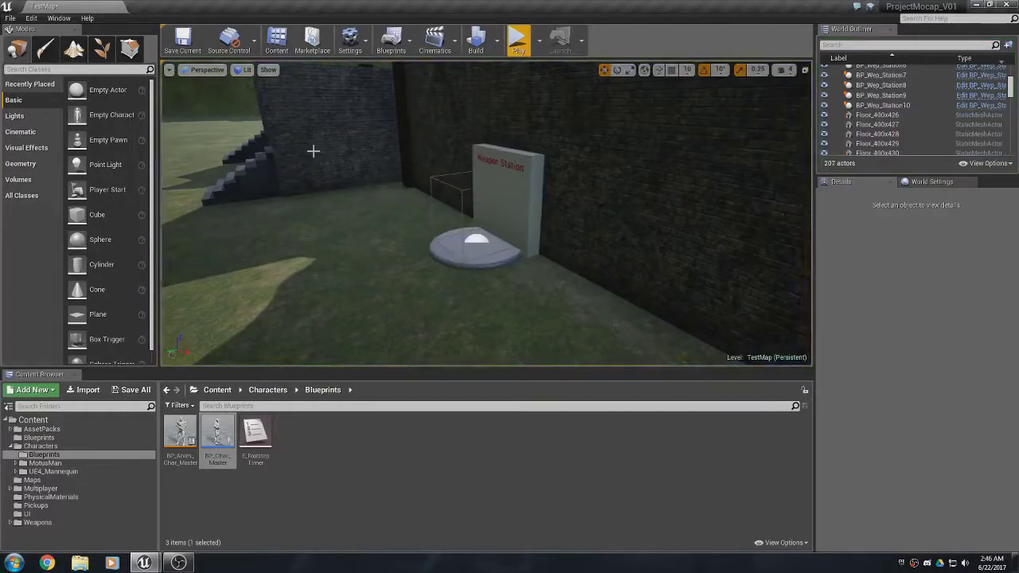
Select BP_Wep_Station6 and review its Box, PanelSM and TextRender components.
click(493, 201)
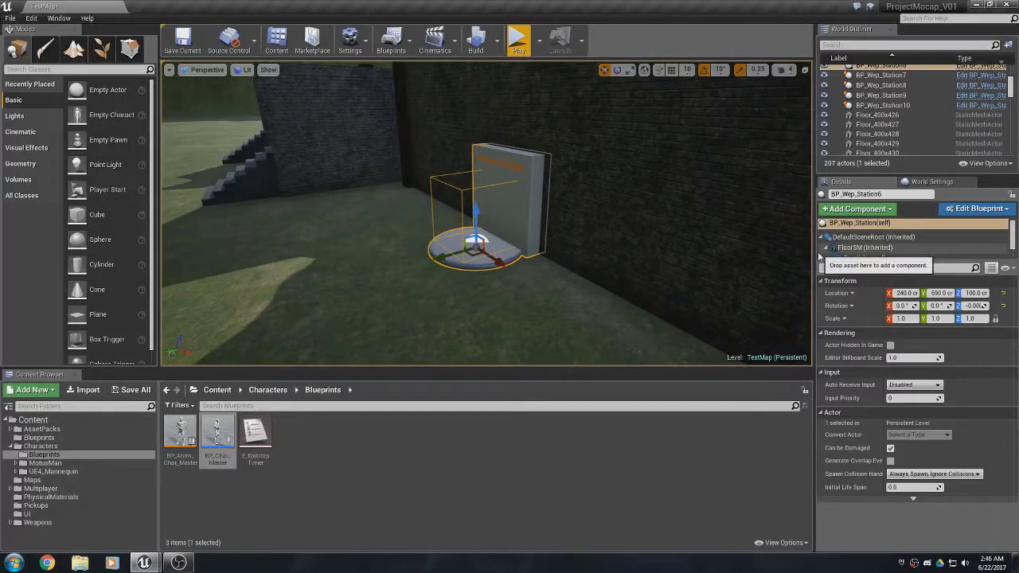
scroll(860, 253, down, 2)
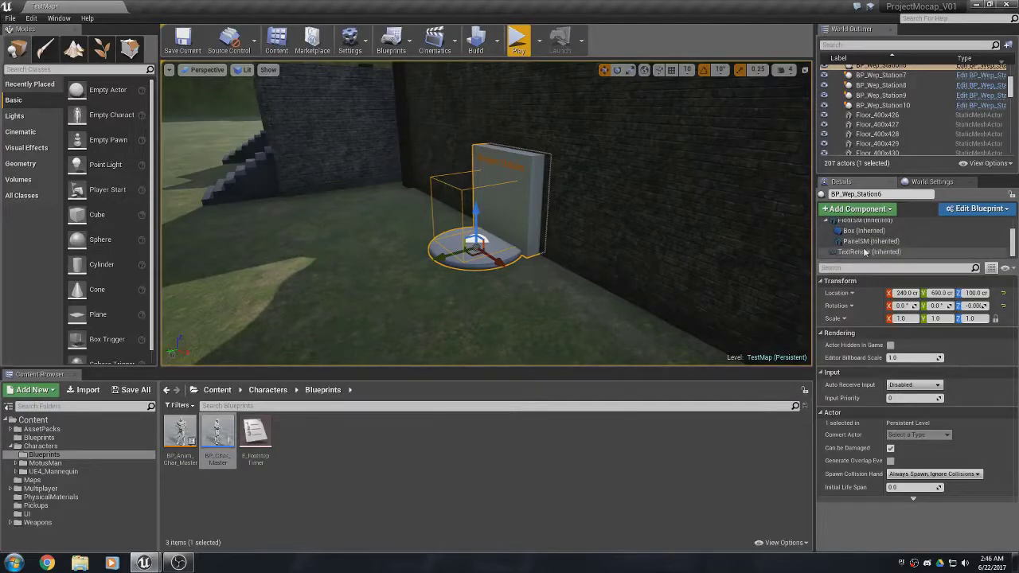
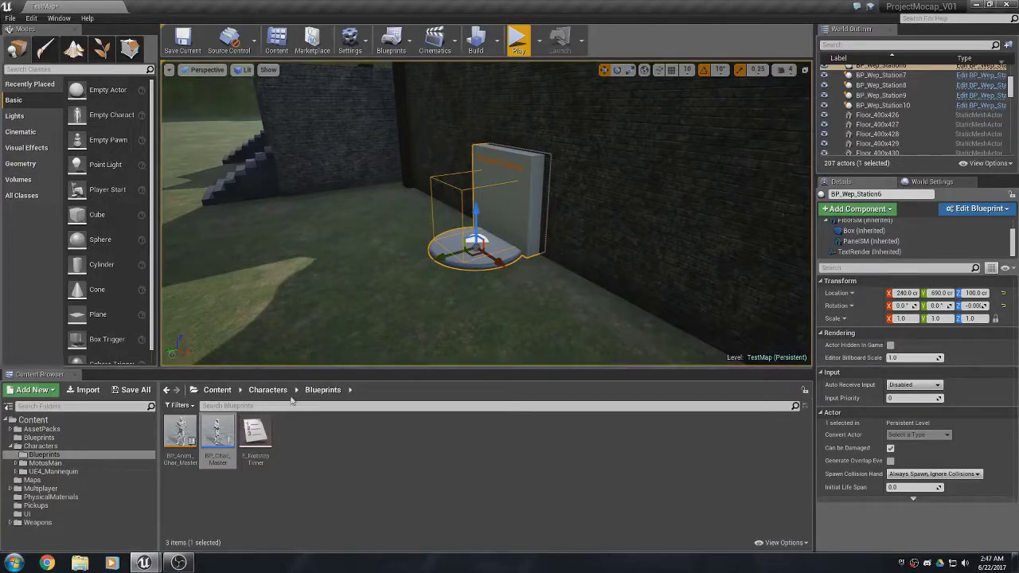
Open BP_Wep_Station from Content > Blueprints and make its WeaponsArray variable instance-editable.
click(63, 437)
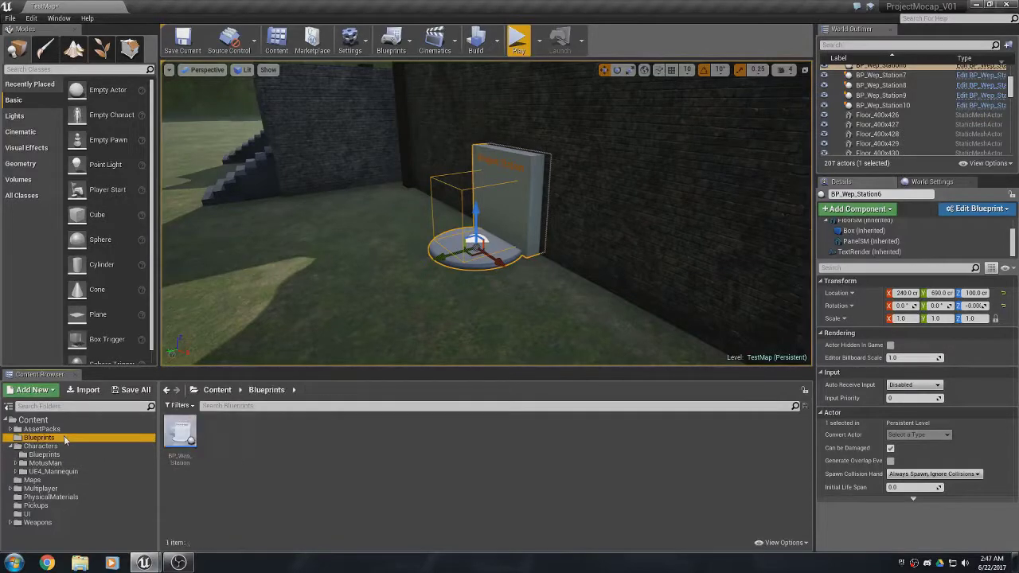
double_click(181, 434)
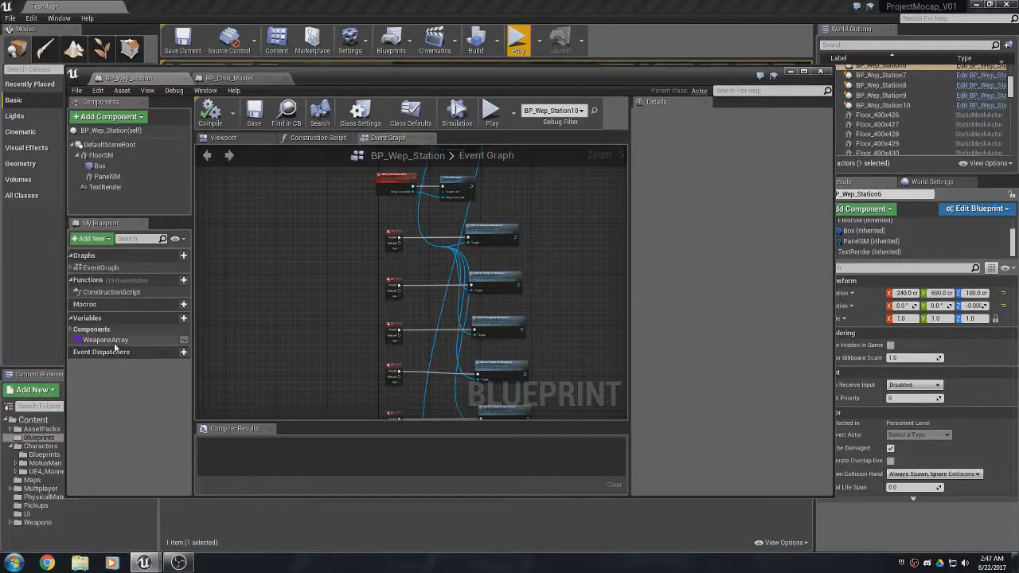
click(168, 340)
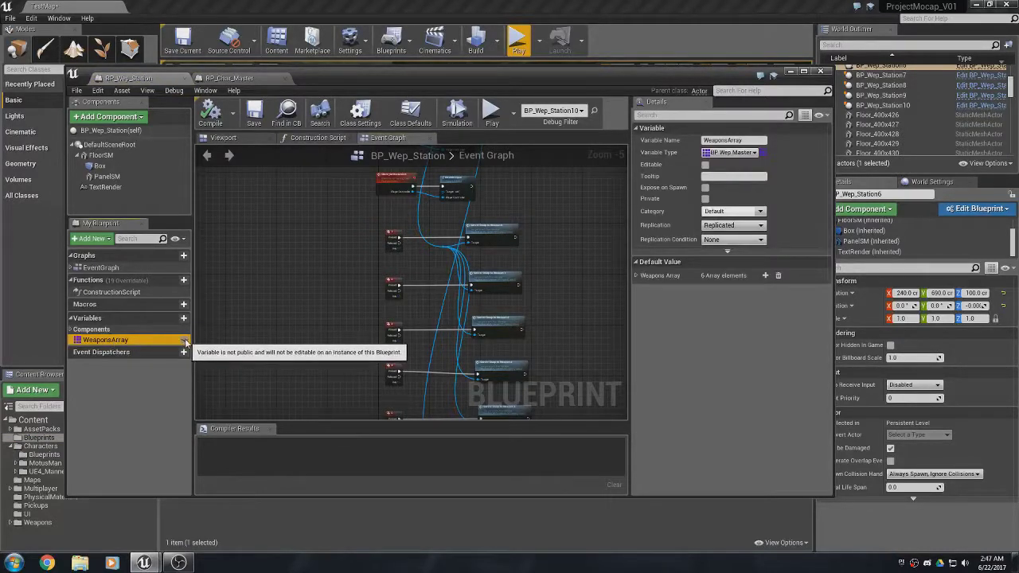
click(184, 340)
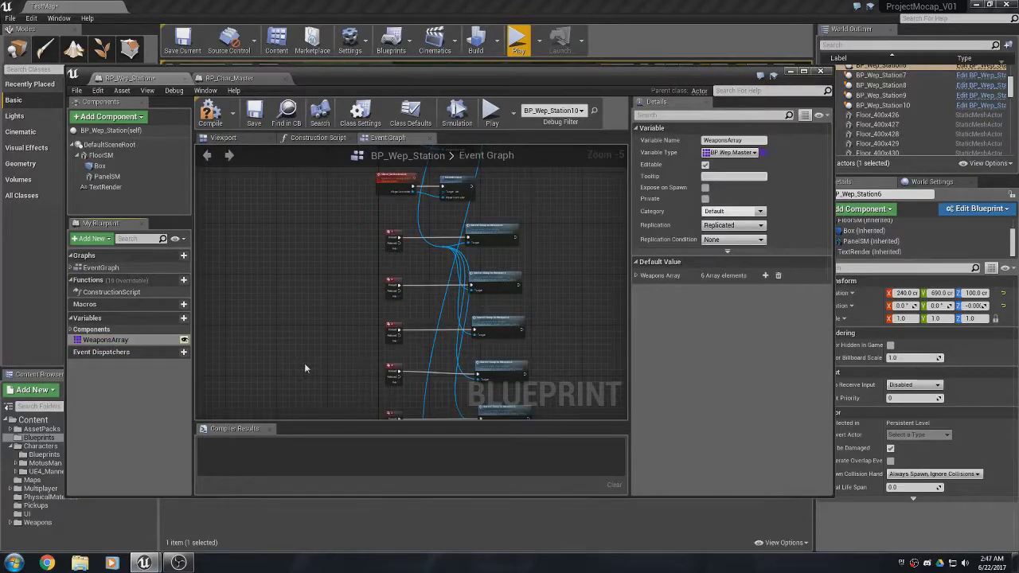
Compile and save BP_Wep_Station, then return to the level editor.
click(211, 115)
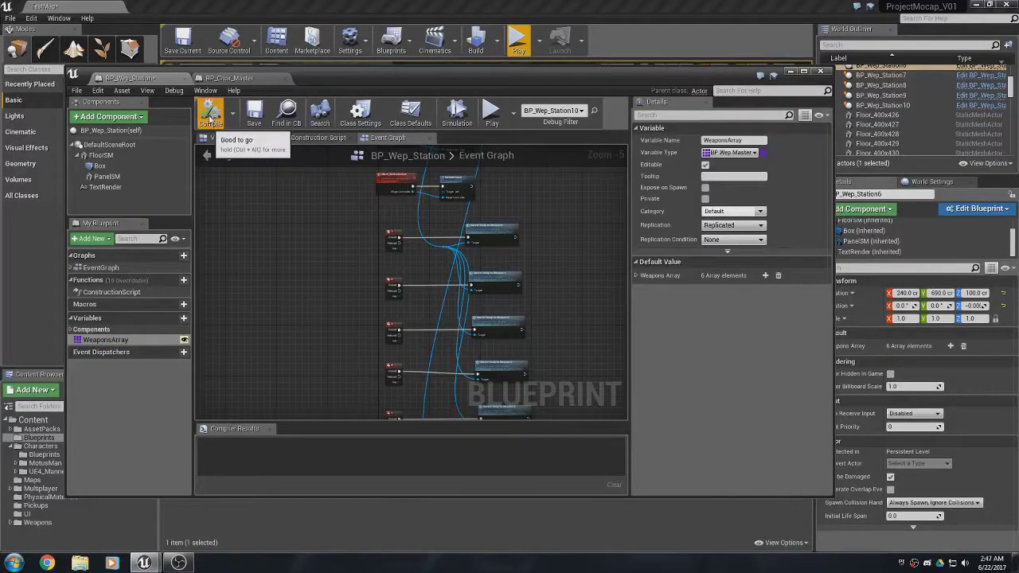
click(255, 114)
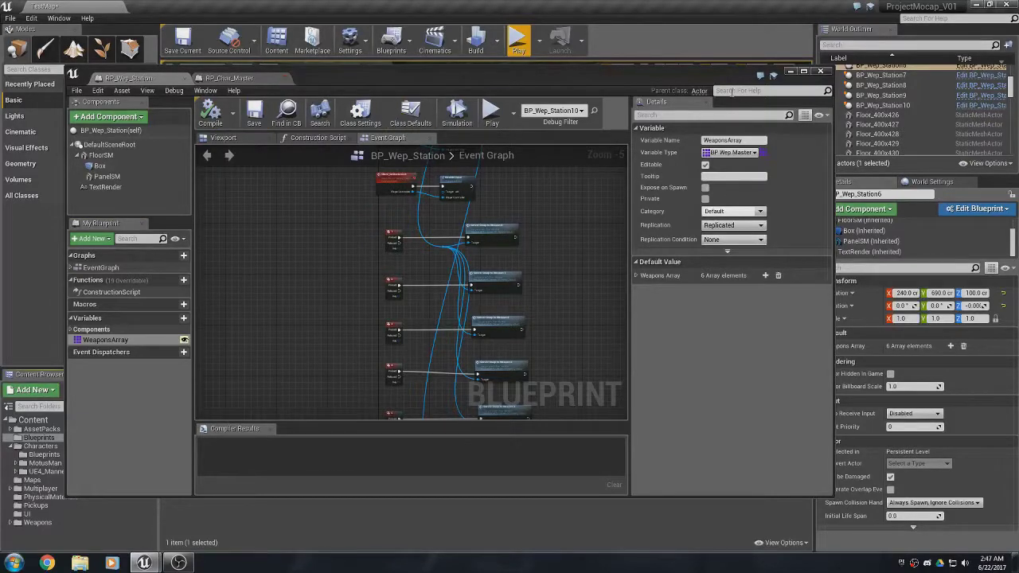
click(788, 72)
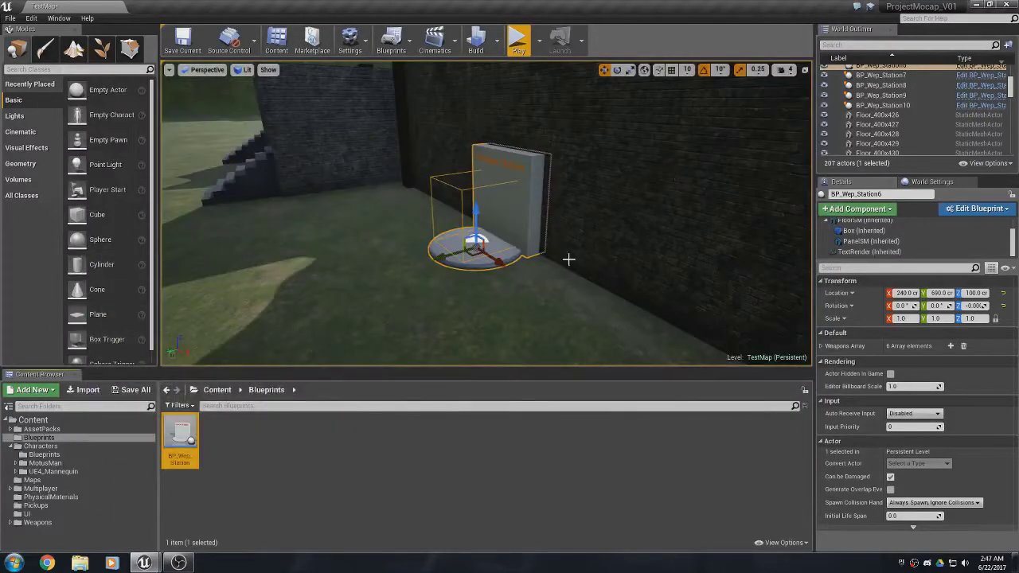
Select BP_Wep_Station6 and expand its Weapons Array in the Details panel.
right_click(486, 331)
click(383, 298)
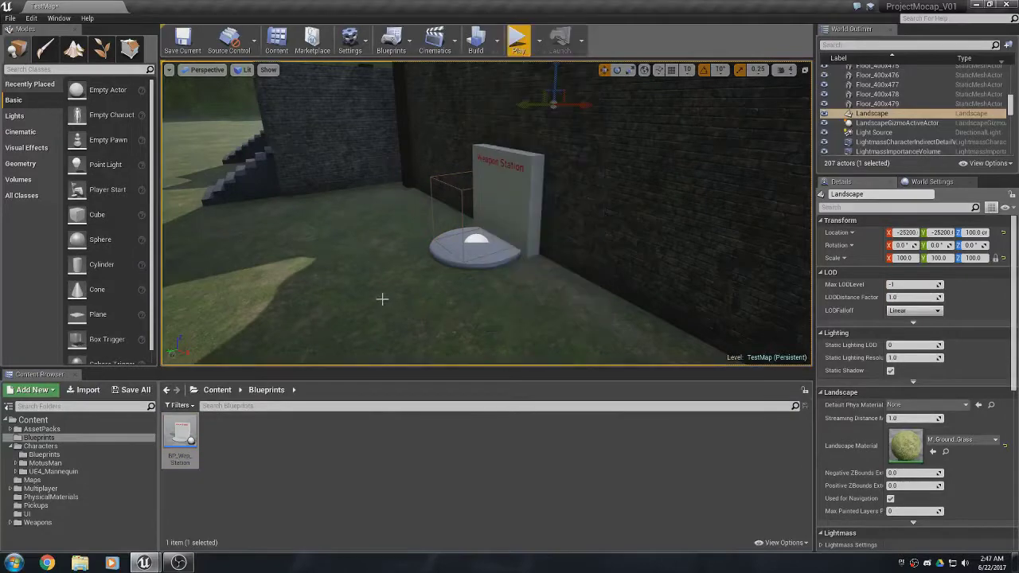
click(485, 235)
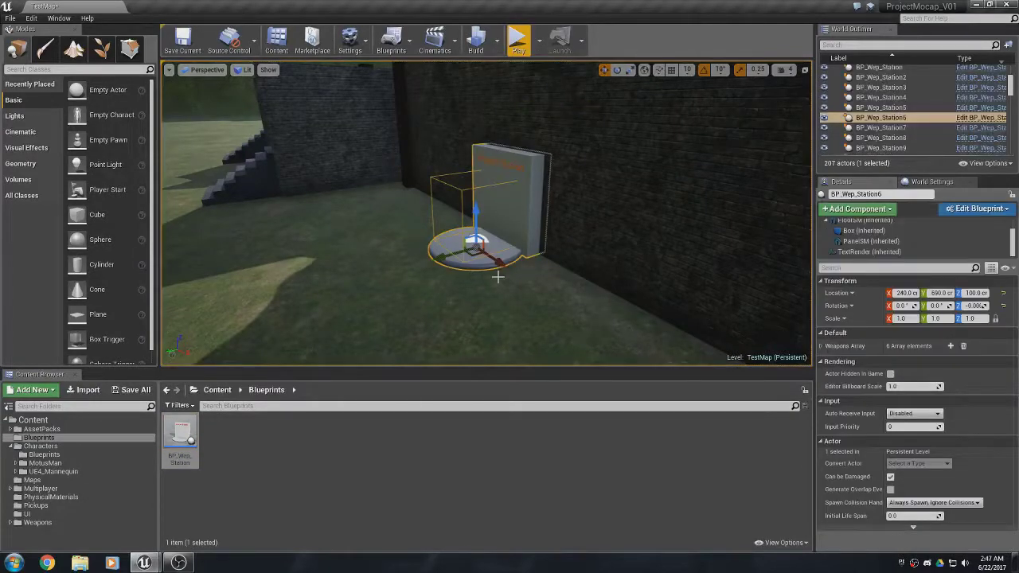
click(821, 348)
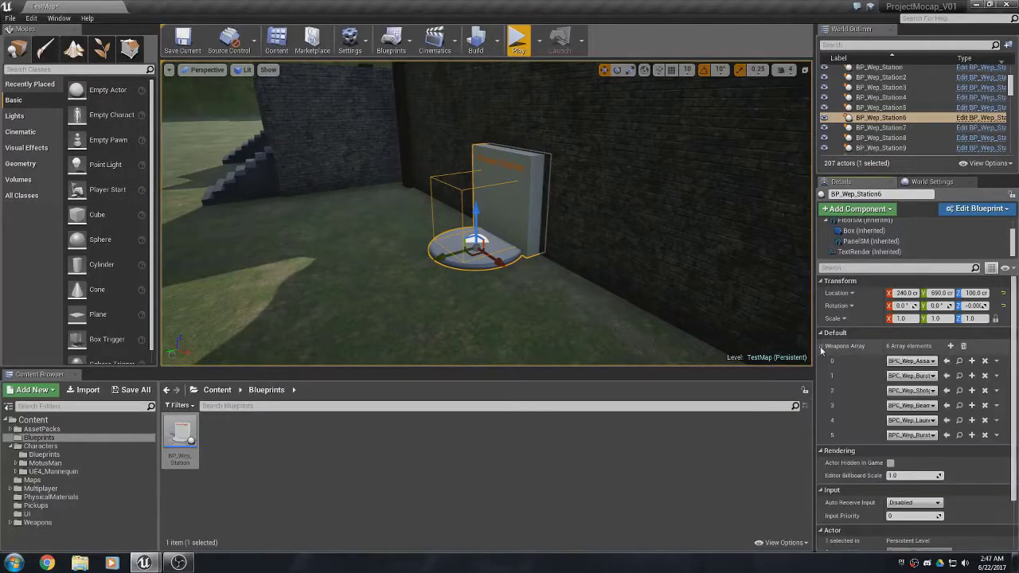
click(919, 362)
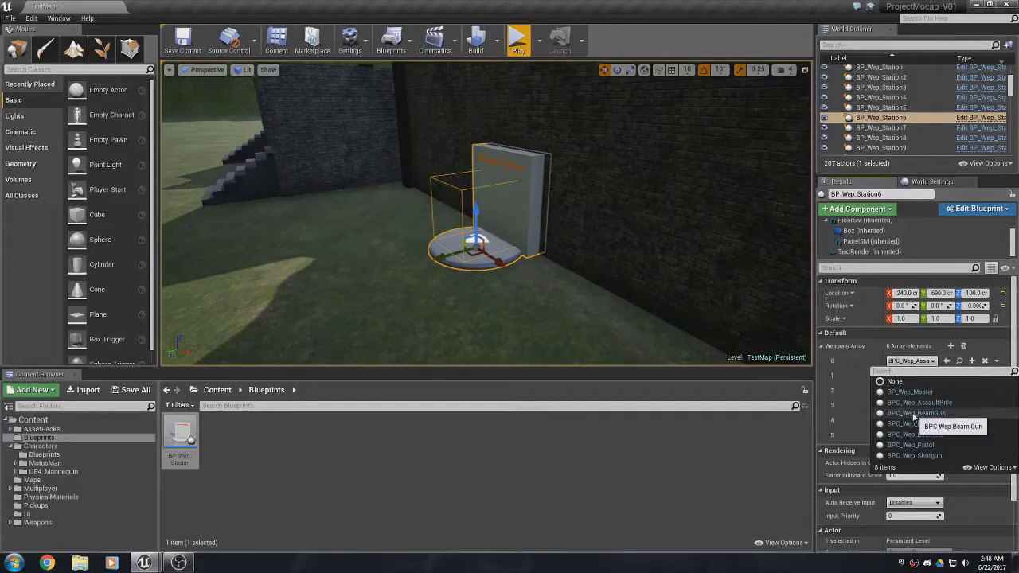
right_click(598, 346)
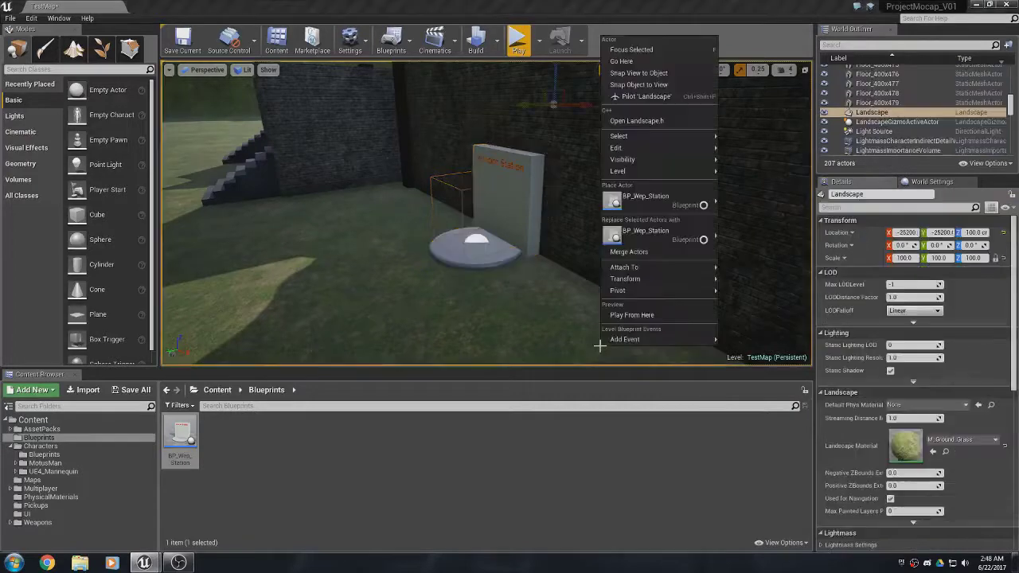
click(515, 215)
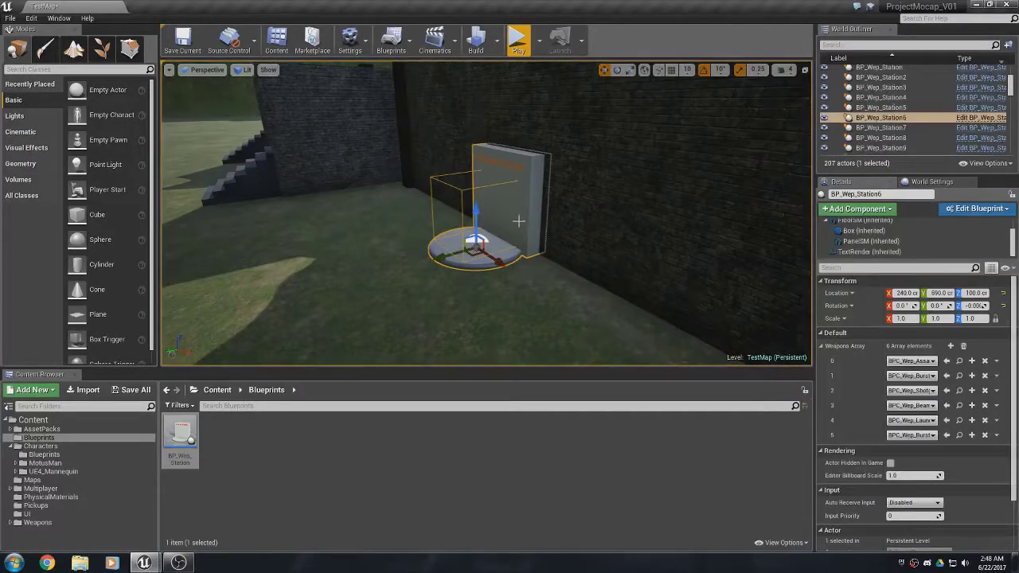
Set Weapons Array elements 0, 1, 2 and 4 to BPC_Wep_BeamGun, Launcher, BurstRifle and Pistol.
click(915, 361)
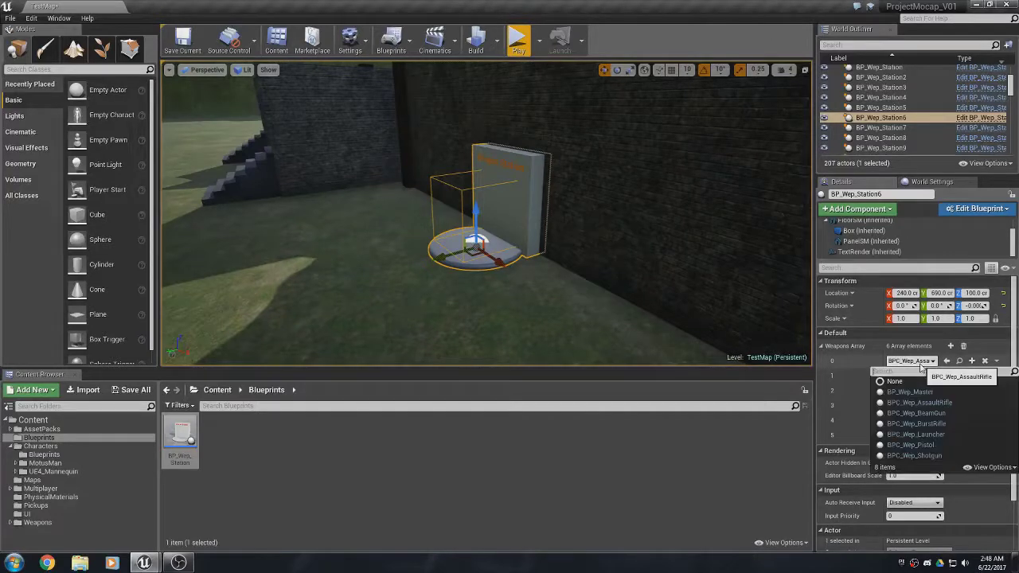
click(916, 413)
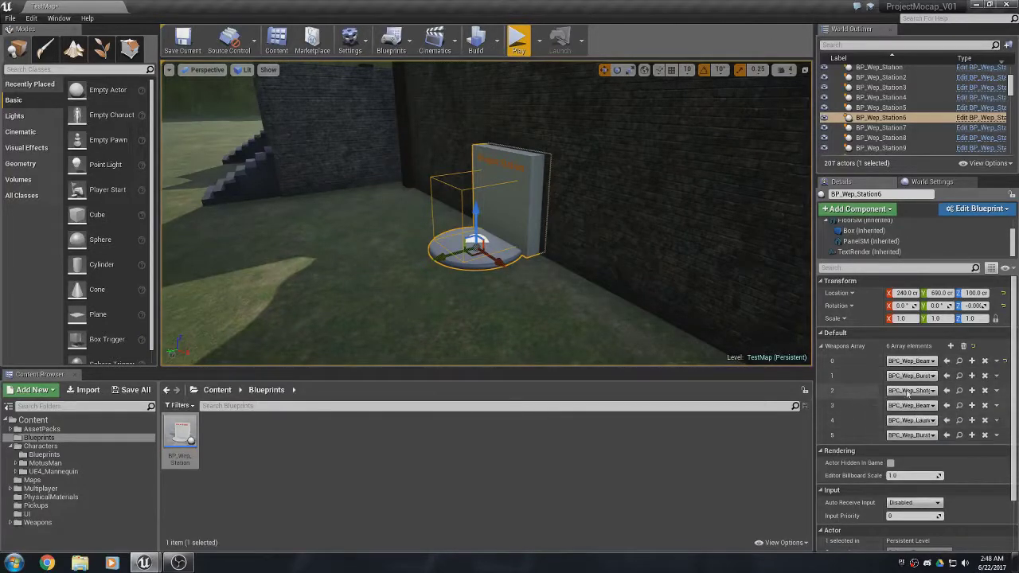
click(909, 378)
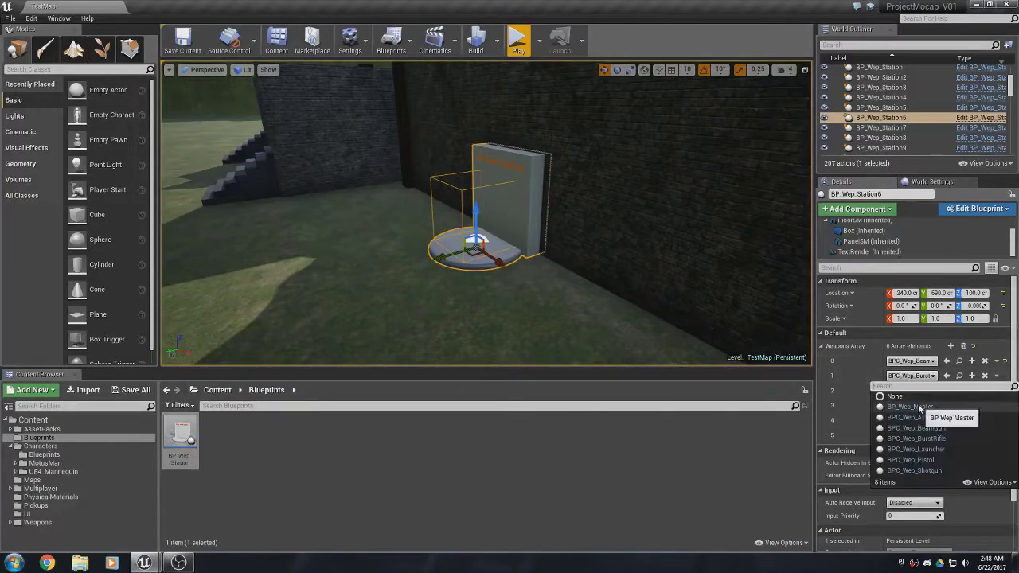
click(915, 449)
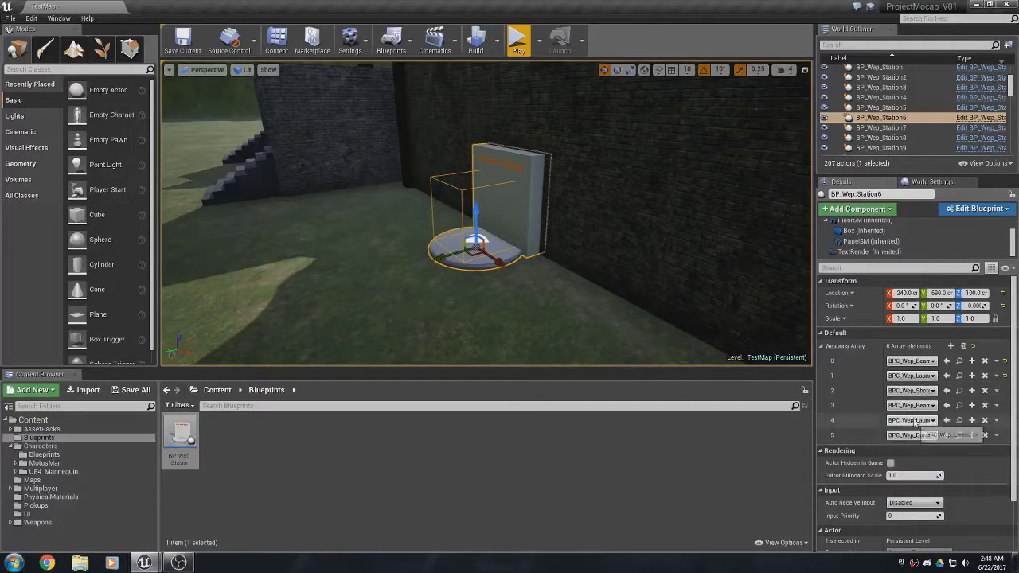
click(911, 391)
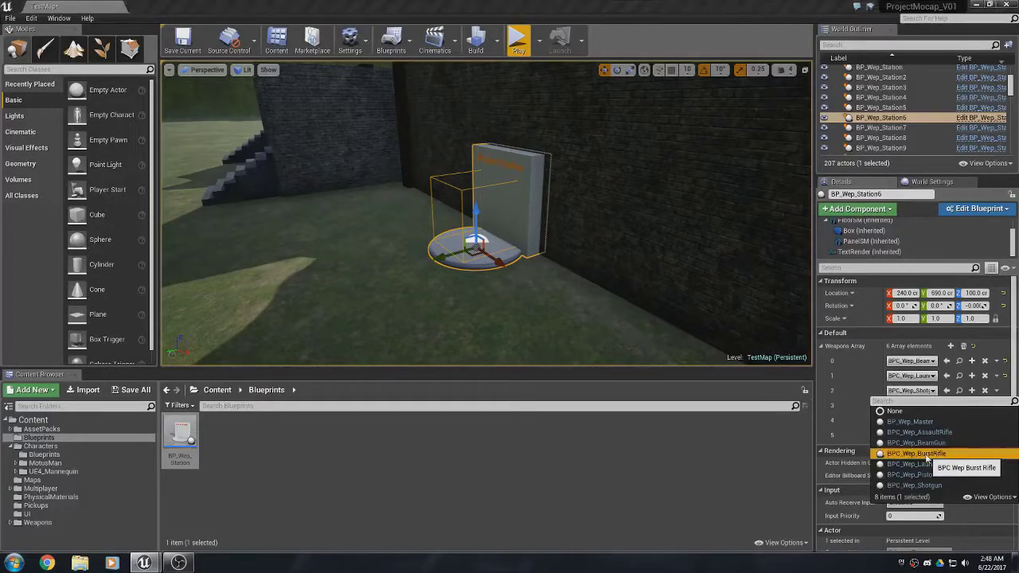
click(926, 459)
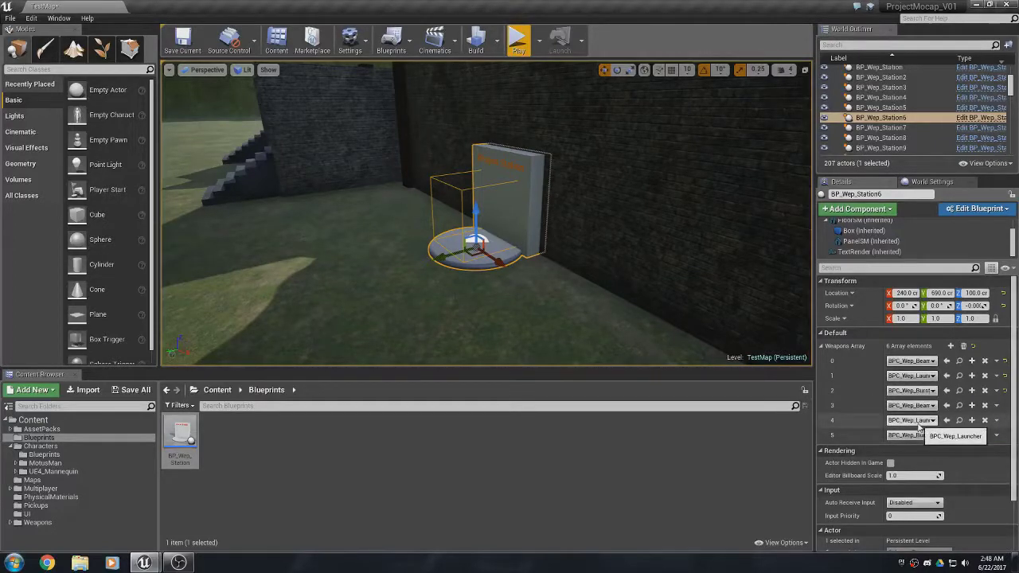
click(912, 420)
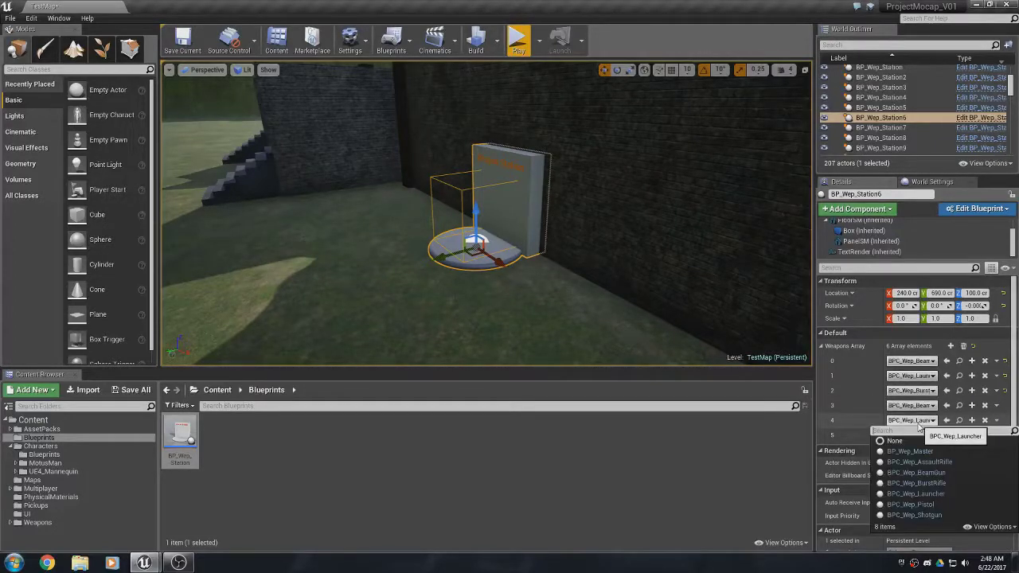
click(913, 504)
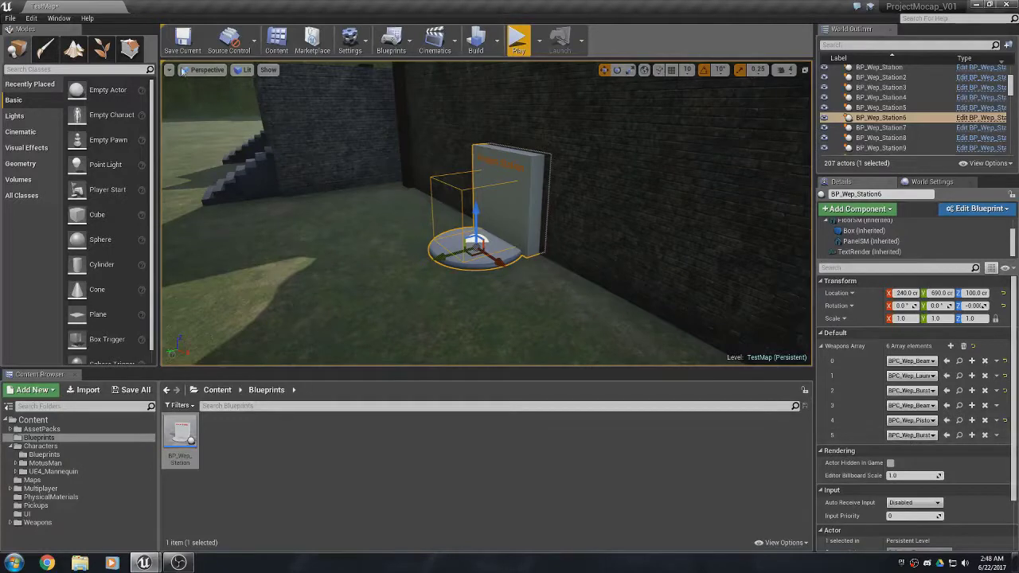
Save all modified content including TestMap, then run a brief play test.
click(134, 390)
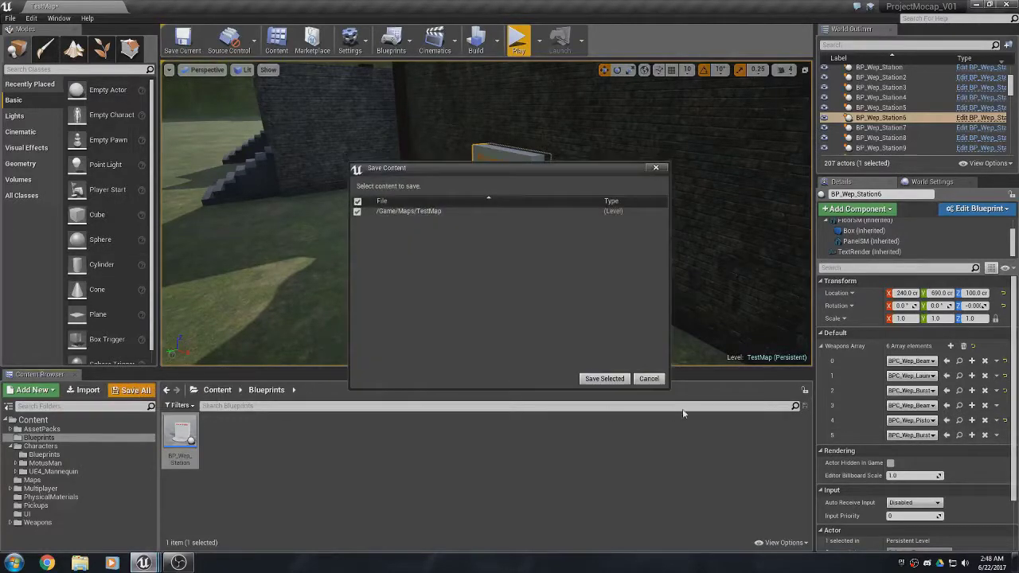
click(604, 378)
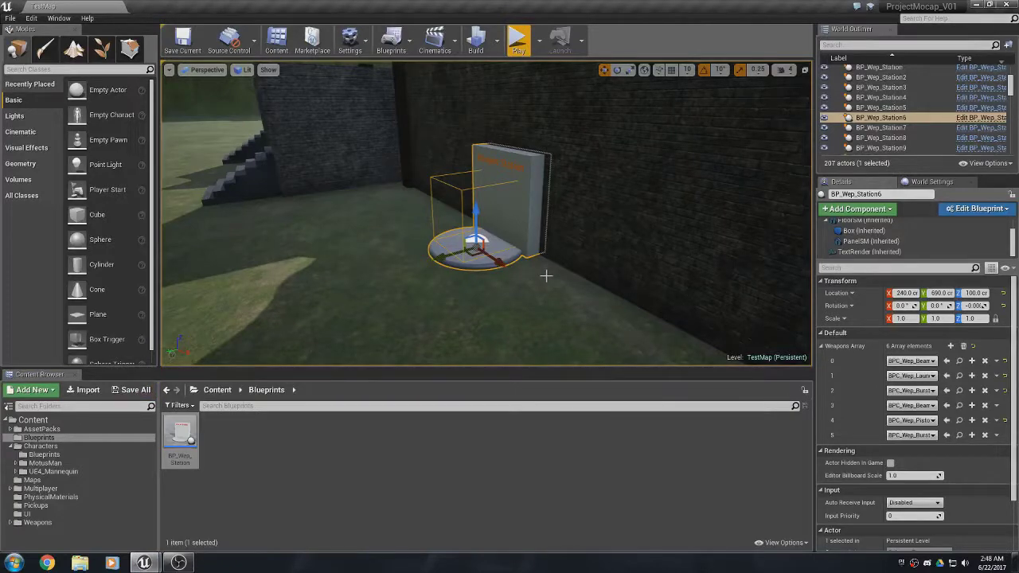
mouse_move(546, 275)
right_down()
mouse_move(546, 318)
mouse_move(546, 275)
right_up()
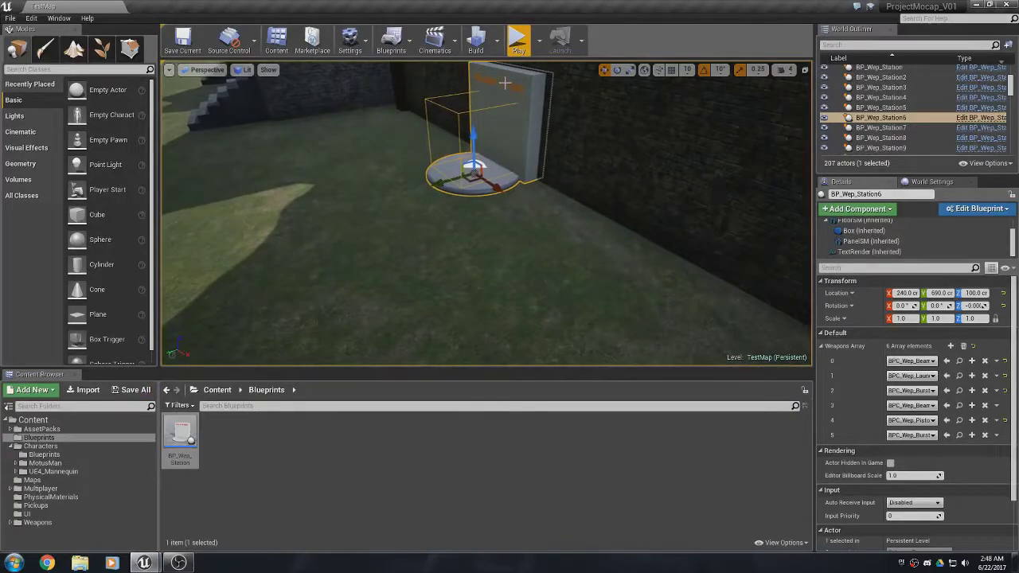
click(518, 42)
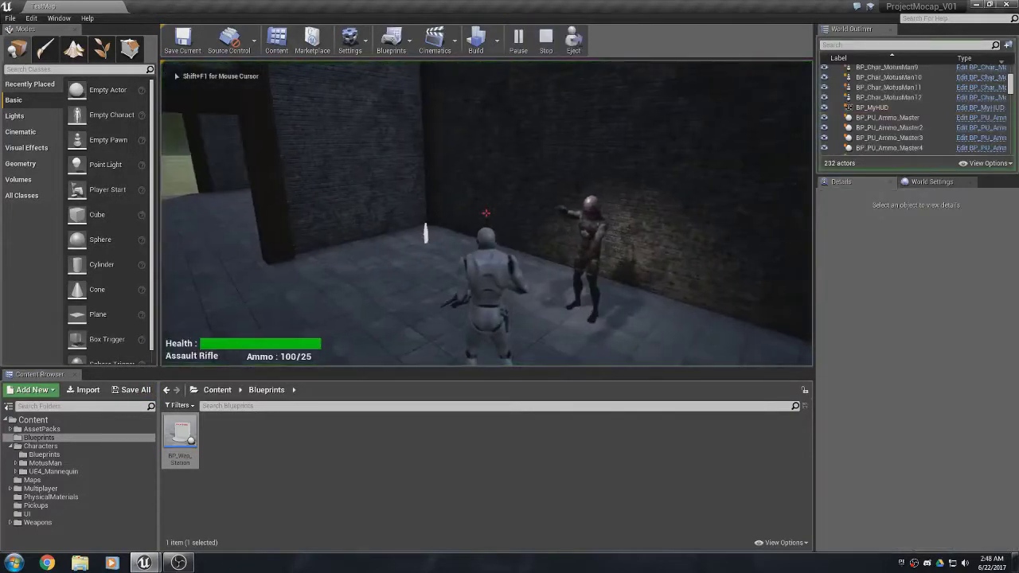
key(Escape)
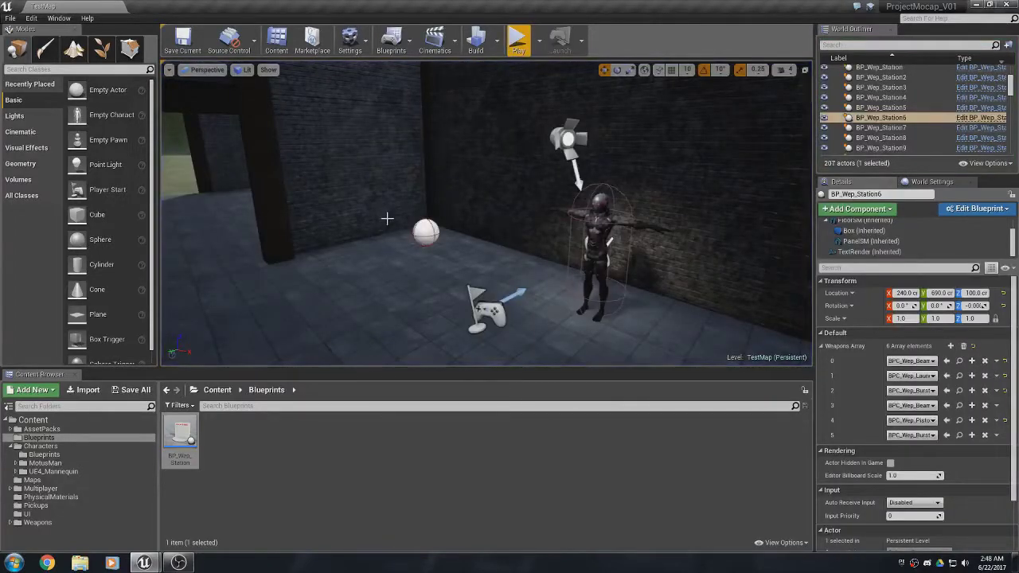
Duplicate BP_Wep_Station6 as BP_Wep_Station11 and place the copy beside the original.
right_drag(421, 225, 368, 203)
click(465, 183)
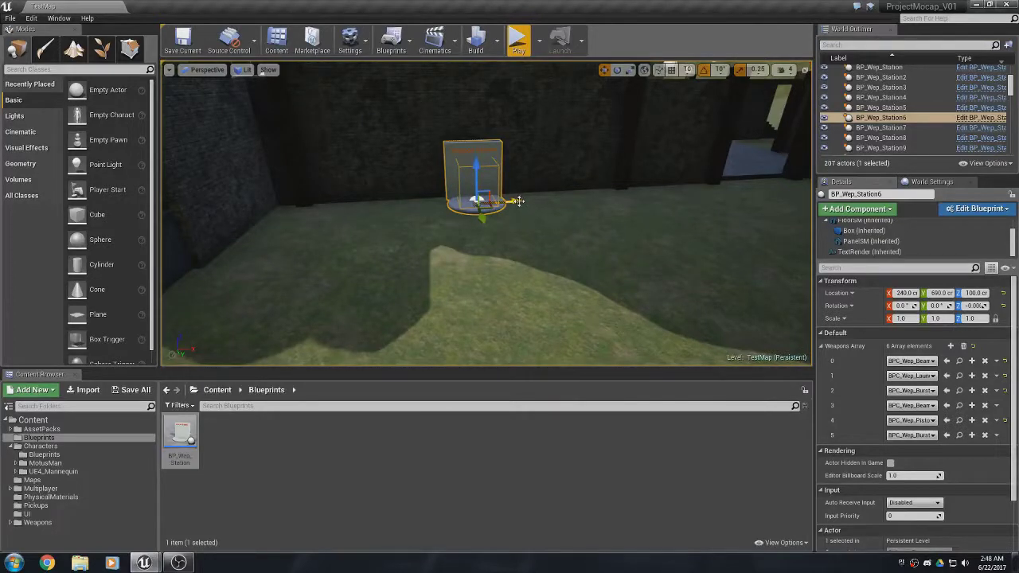
alt+drag(483, 217, 500, 319)
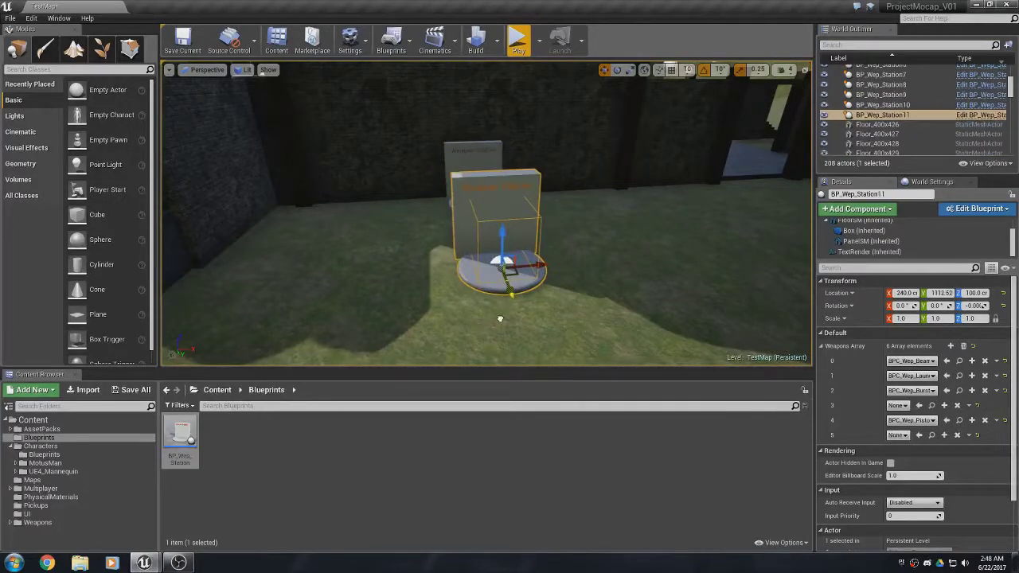
drag(536, 269, 661, 206)
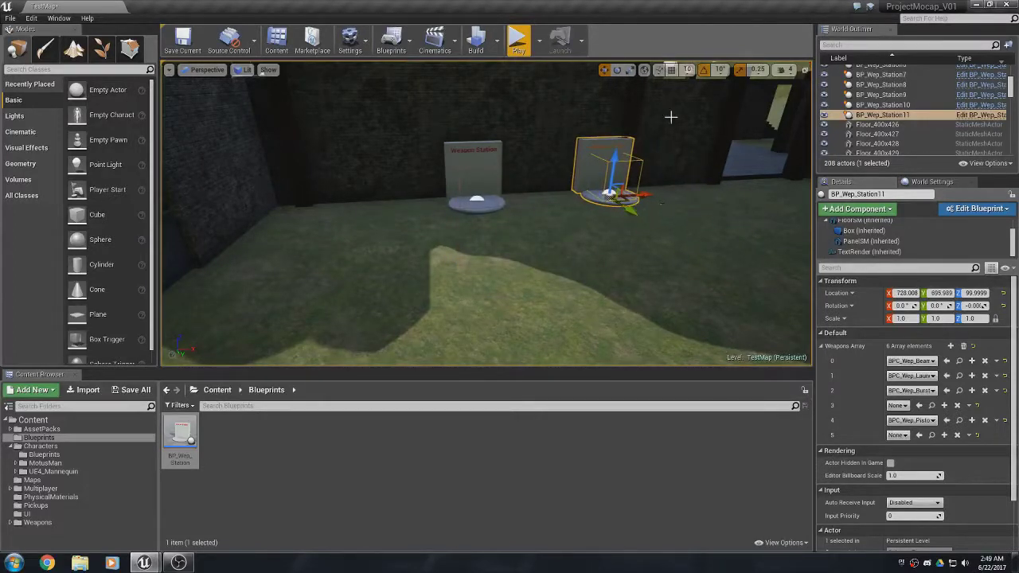
Start a TestMap play test and run the character up to the Weapon Station panel.
click(518, 40)
key(w)
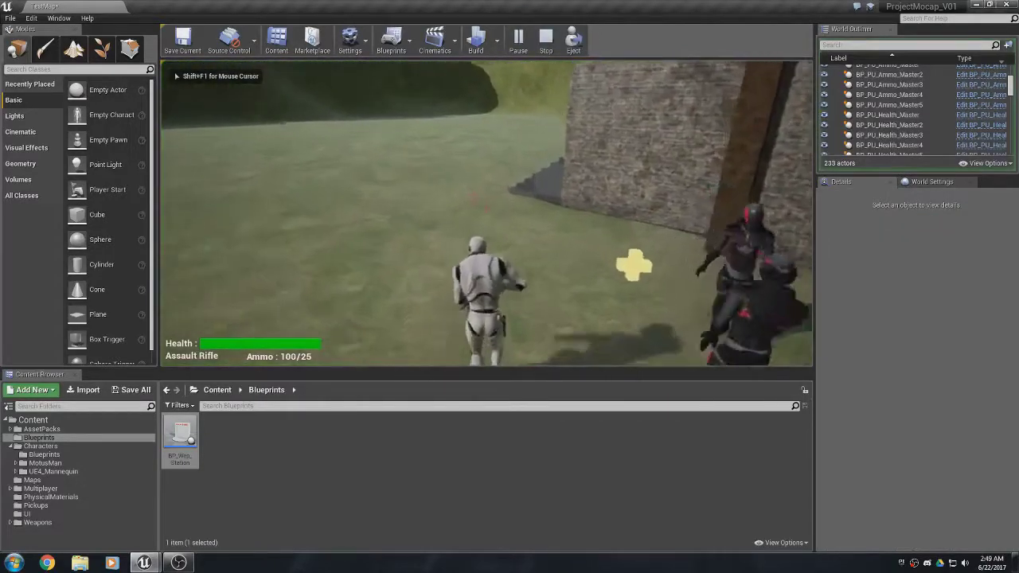
key(w)
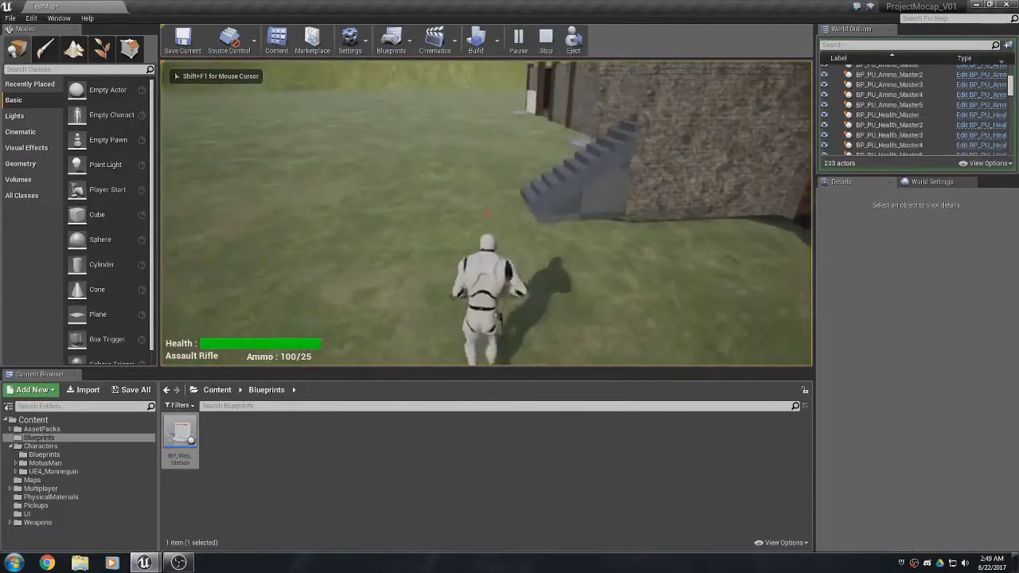
key(w)
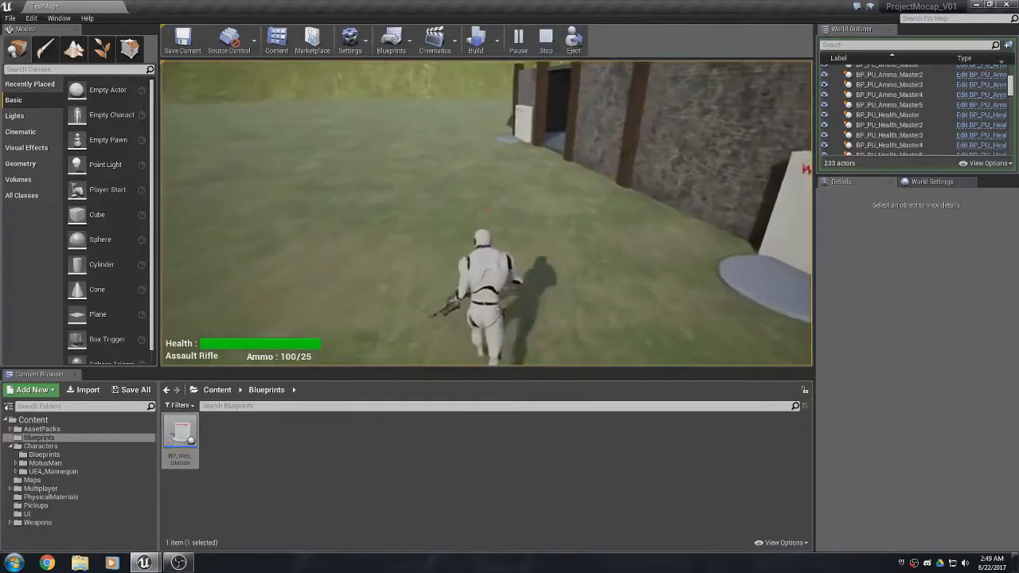
key(w)
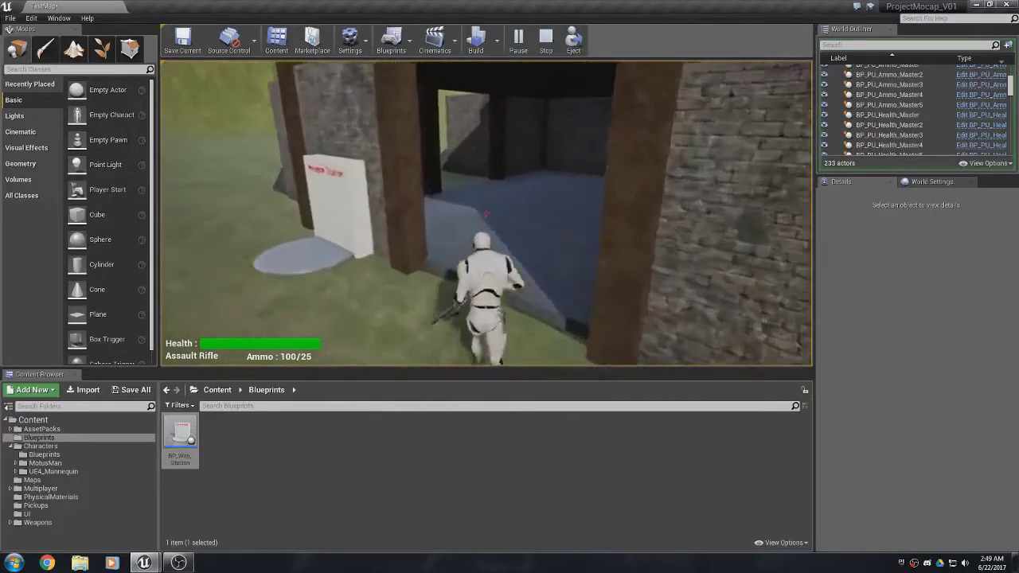
key(w)
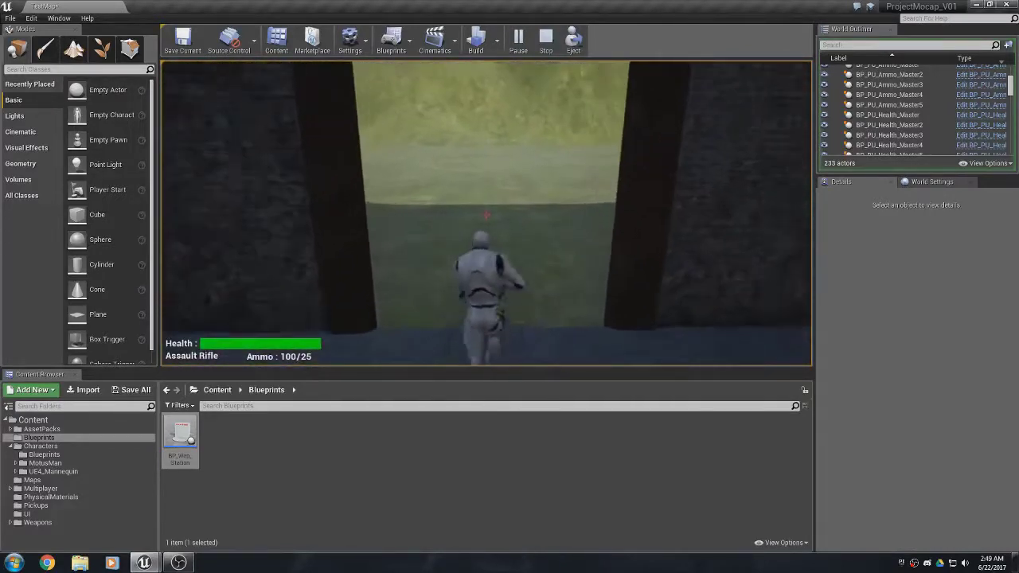
key(w)
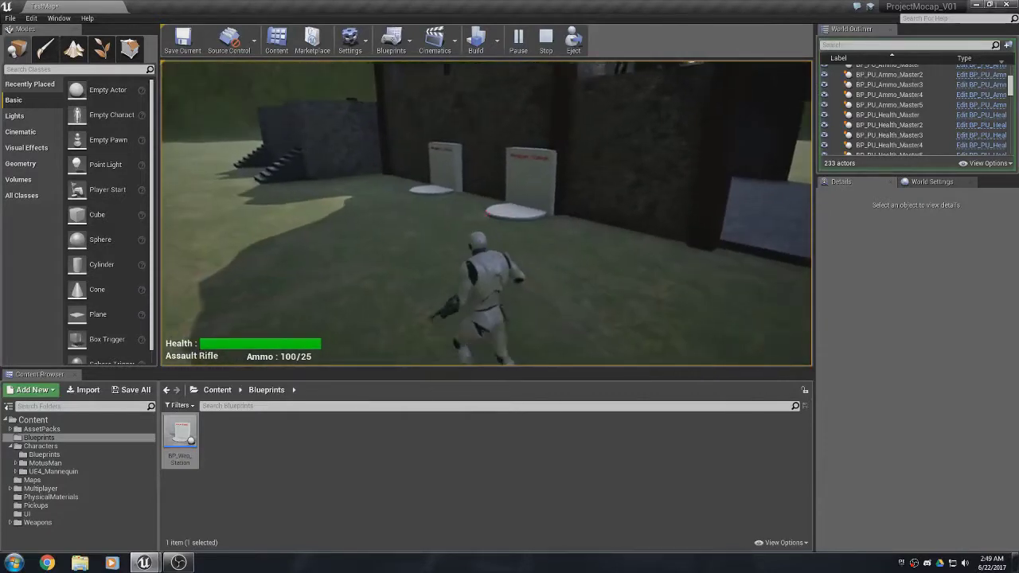
key(w)
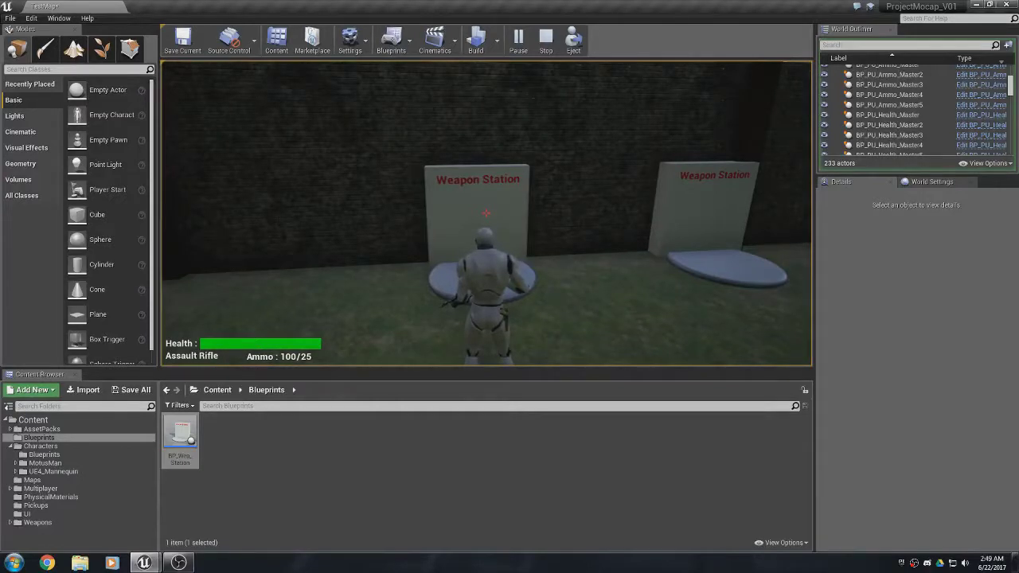
key(w)
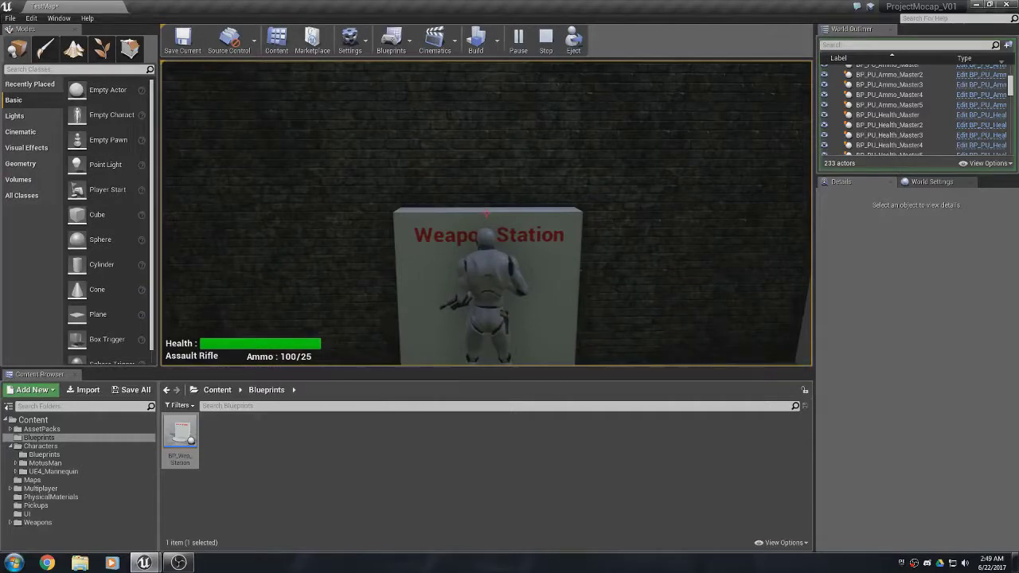
Cycle the station through Burst Rifle, Shotgun and Beam Gun, then stop playing.
key(e)
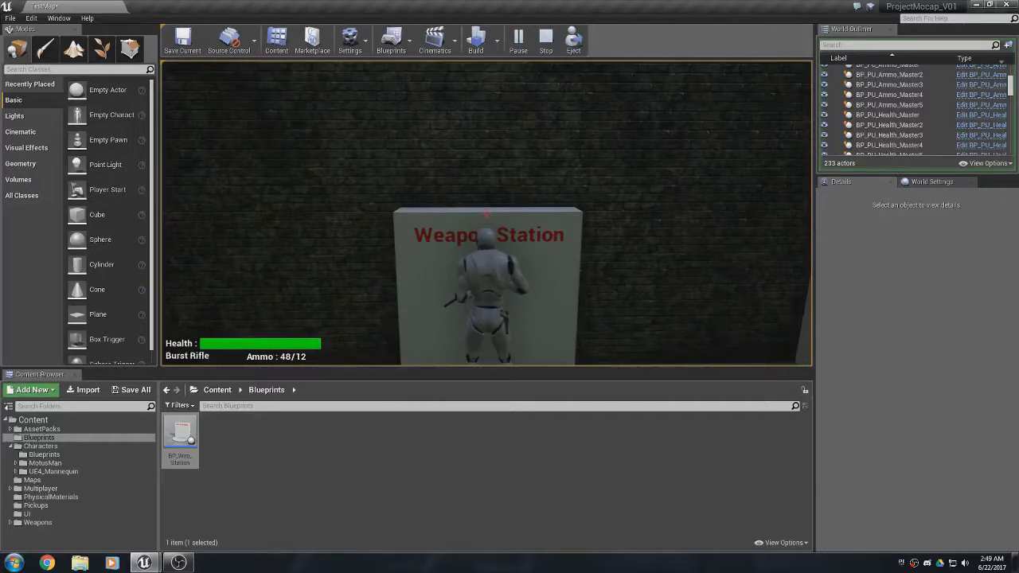
key(e)
key(e)
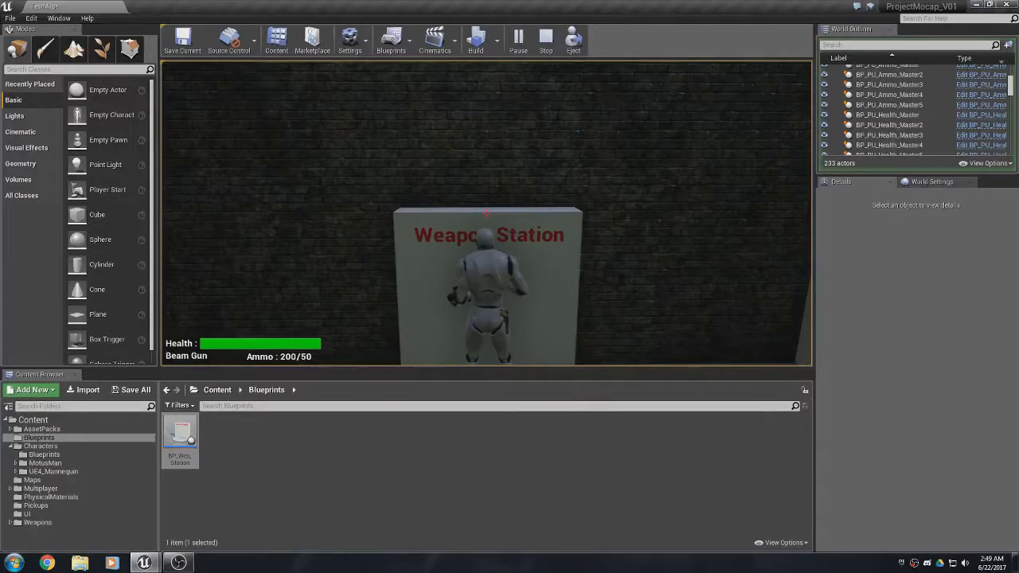
key(e)
key(Escape)
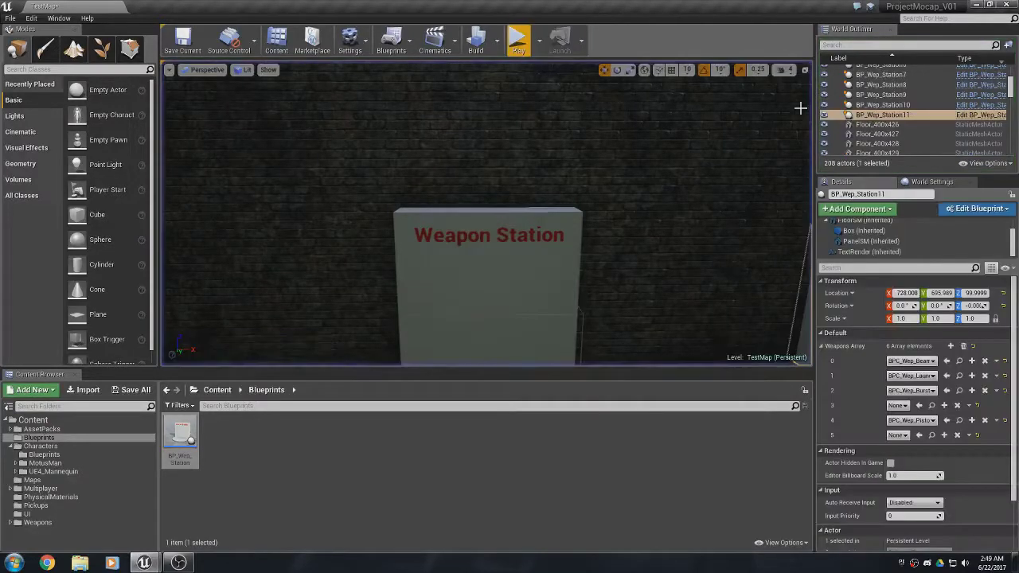
scroll(648, 232, down, 5)
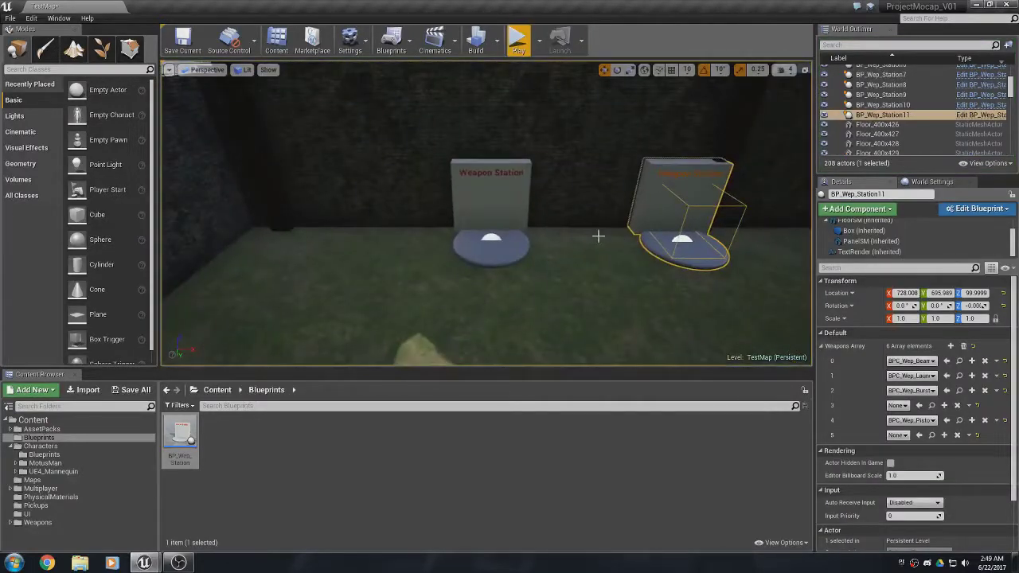
Select the left BP_Wep_Station6 to review its Weapons Array, then save TestMap.
click(491, 237)
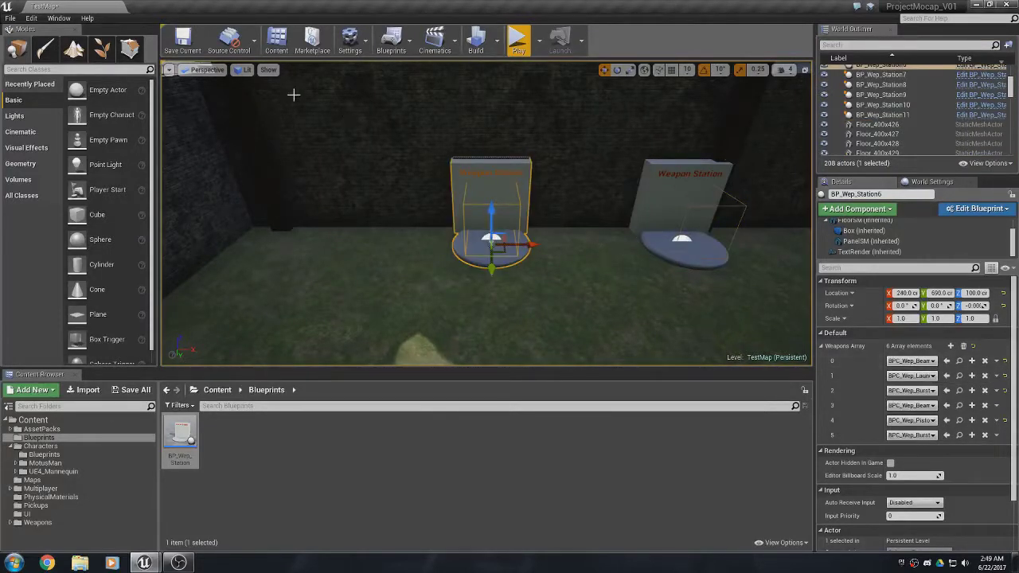
click(182, 41)
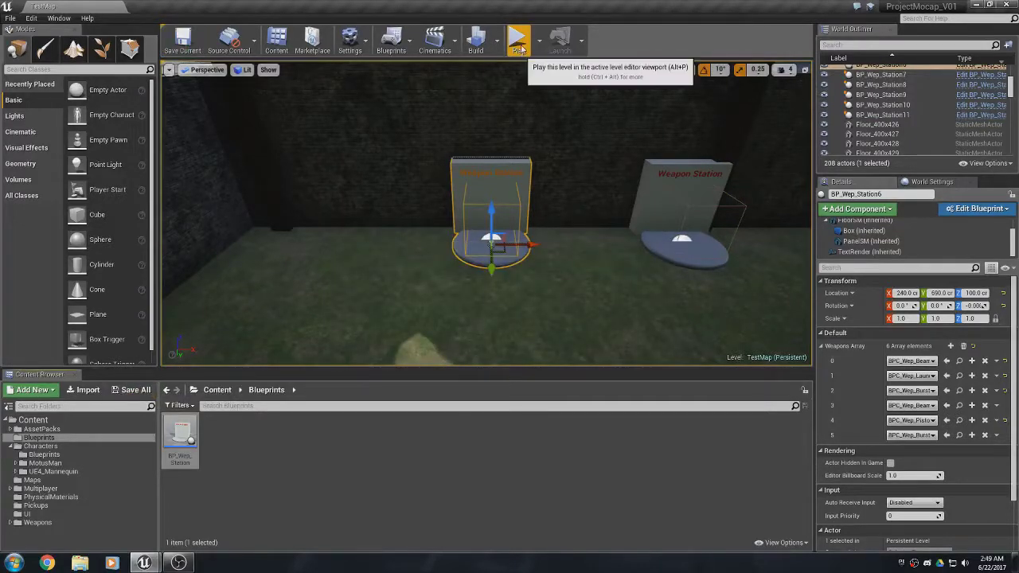
Start a new play test and walk the character up to the left Weapon Station.
click(519, 40)
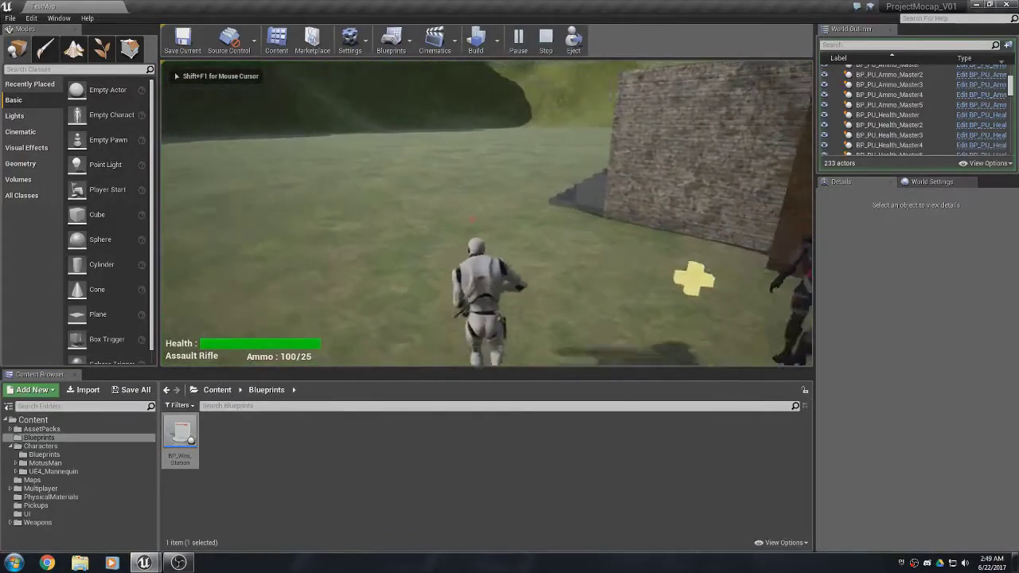
key(w)
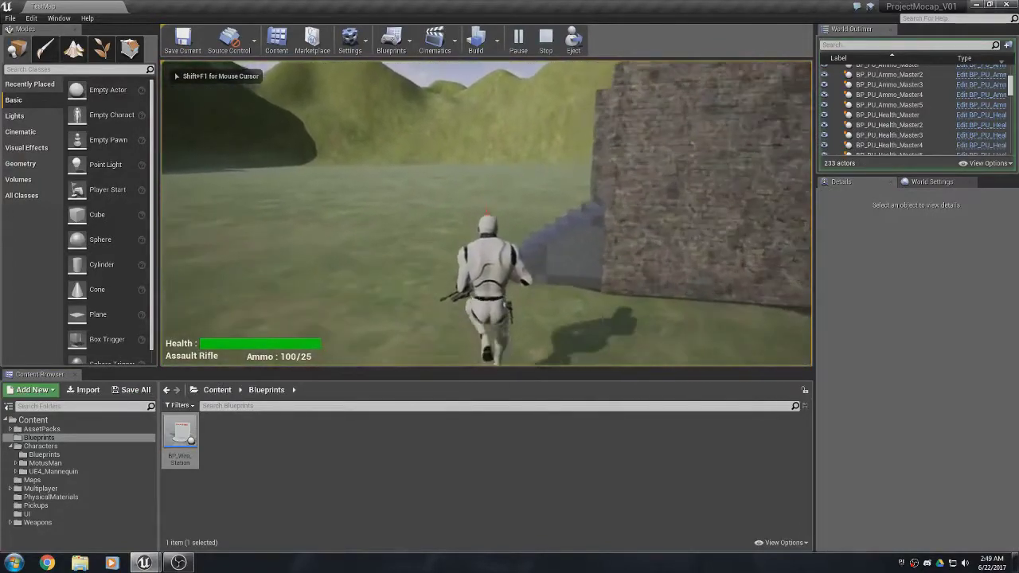
key(w)
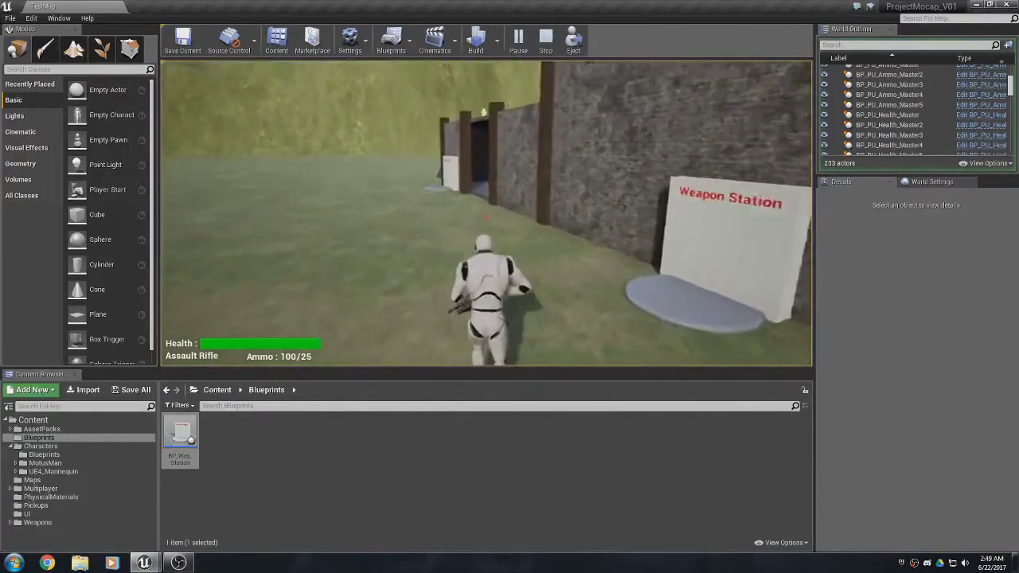
key(w)
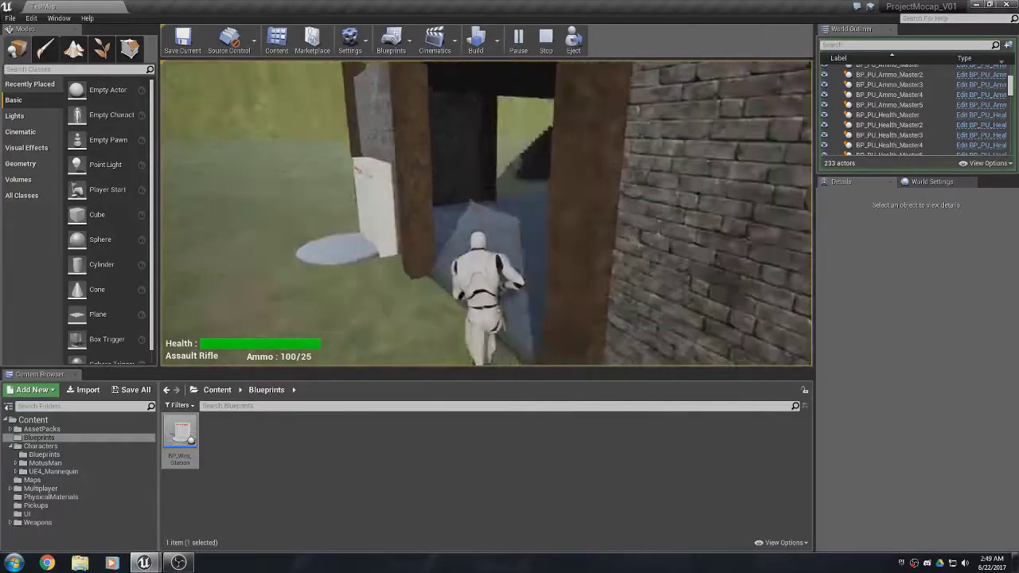
key(w)
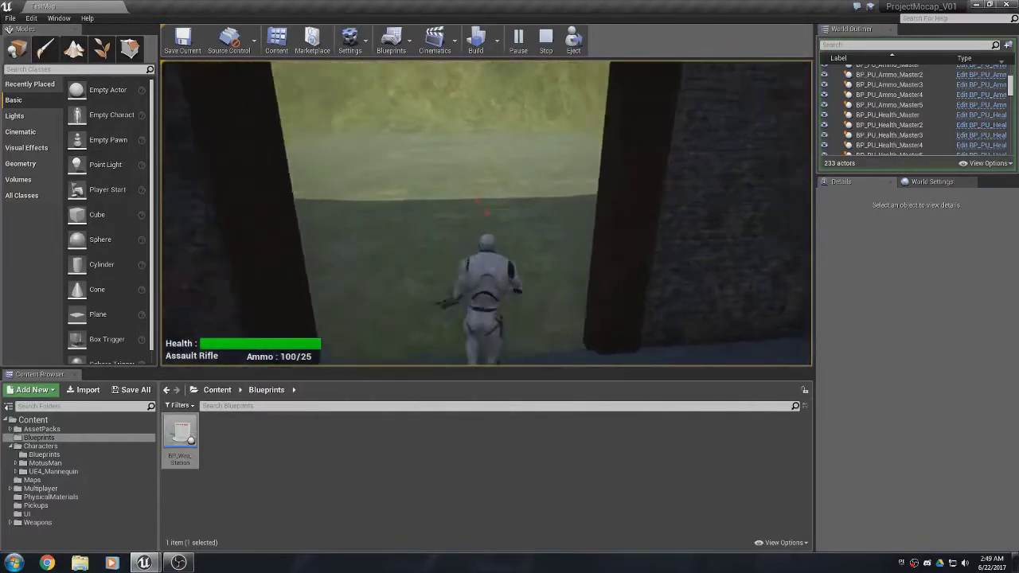
key(w)
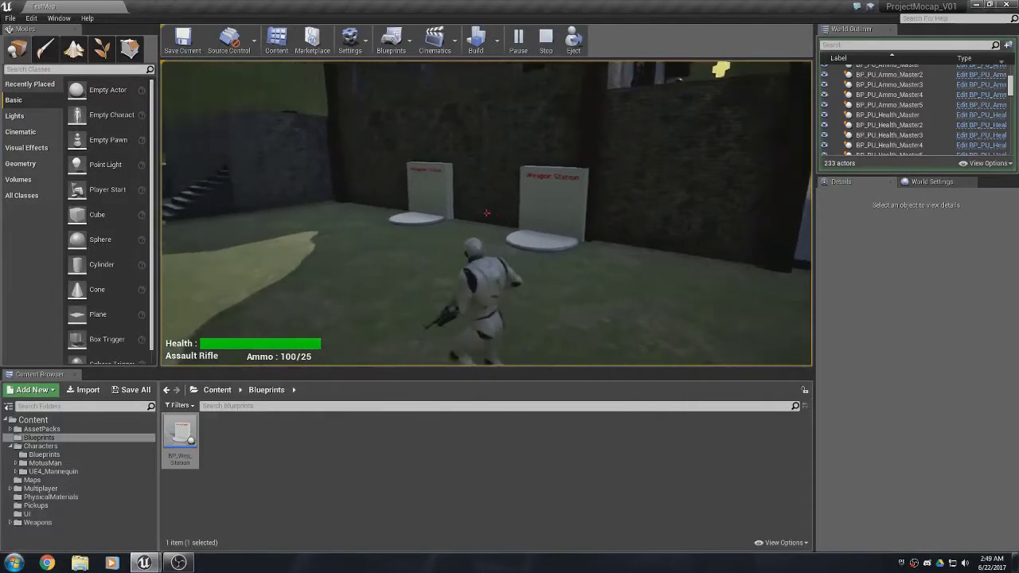
key(w)
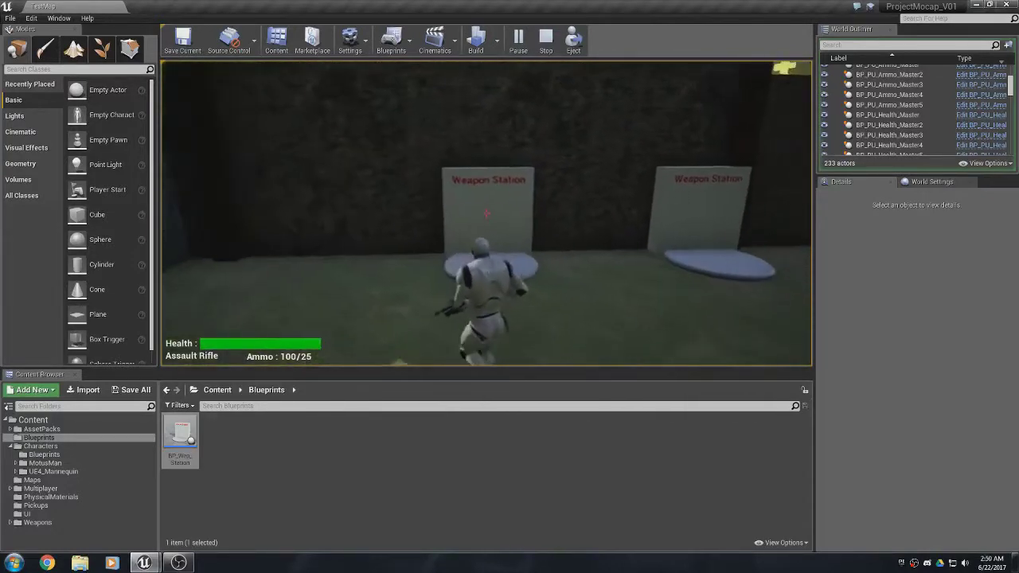
key(w)
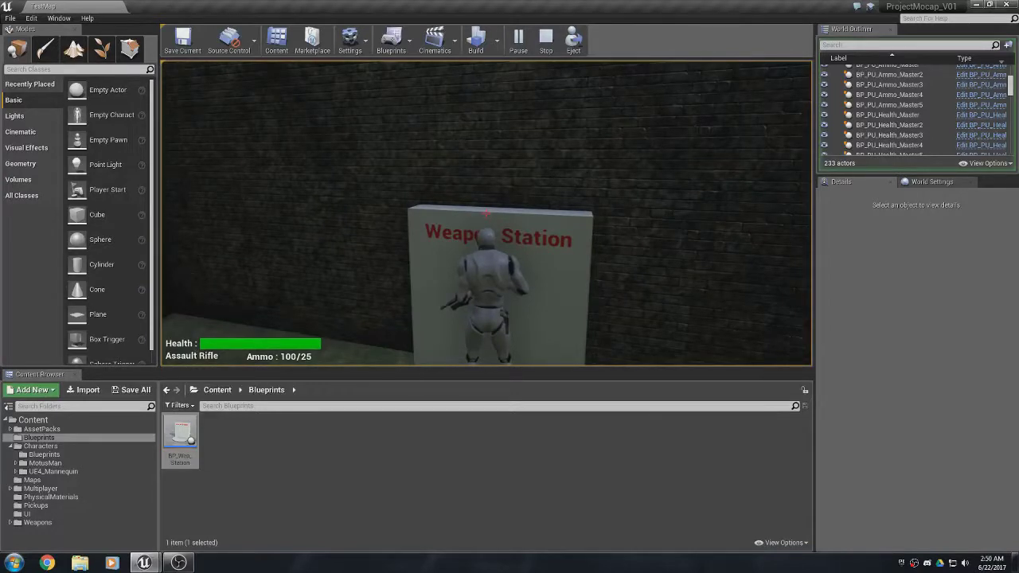
Cycle the left station to Launcher and back to Burst Rifle, take the Beam Gun at the right station, then stop.
key(e)
key(e)
key(e)
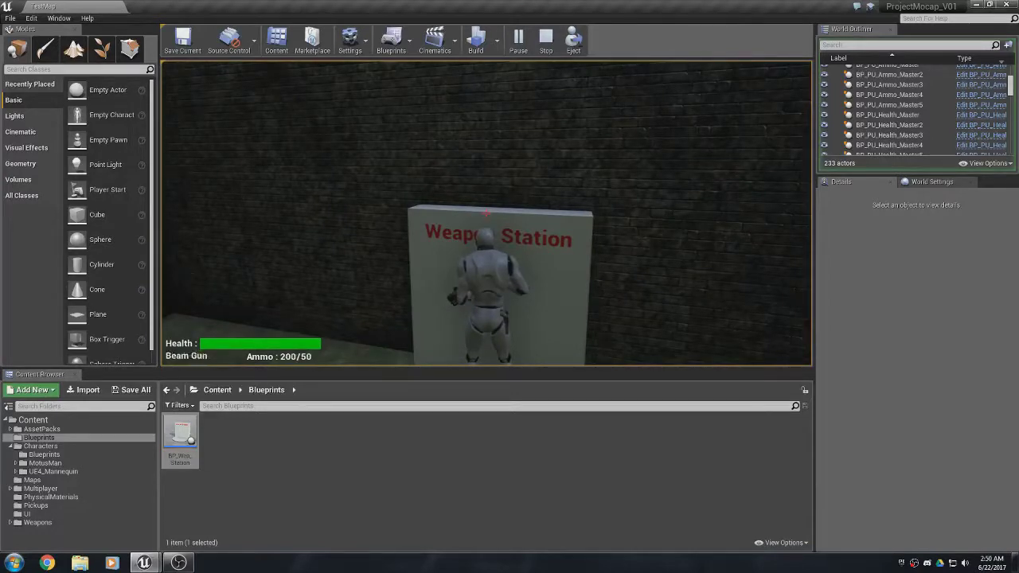
key(e)
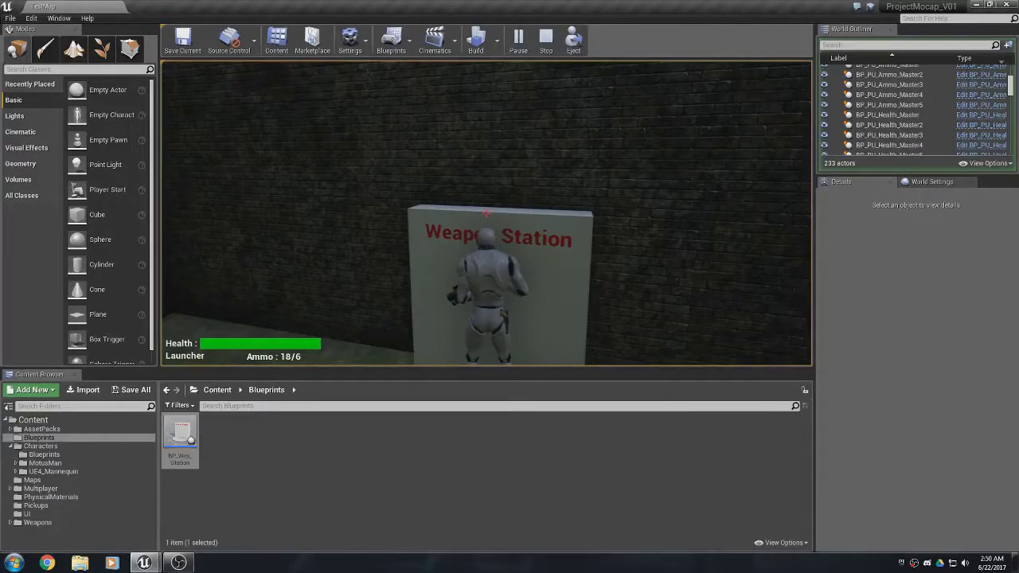
key(e)
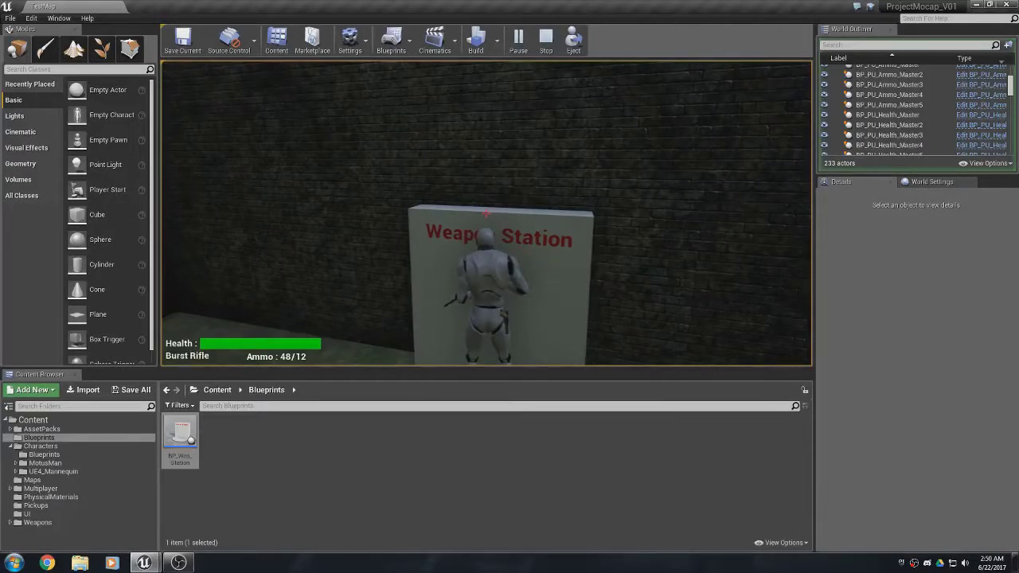
key(s)
key(w)
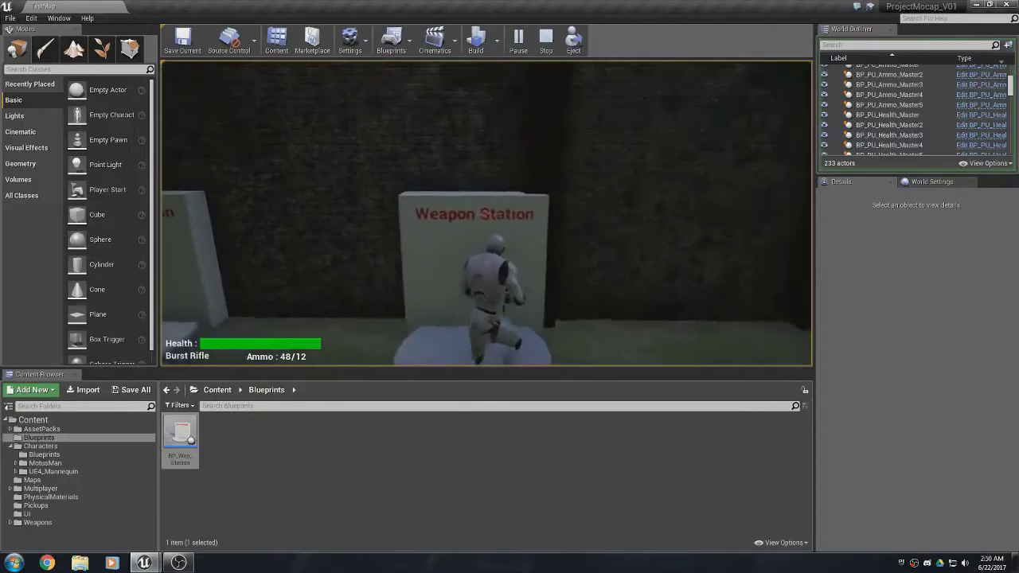
key(e)
key(e)
key(e)
key(e)
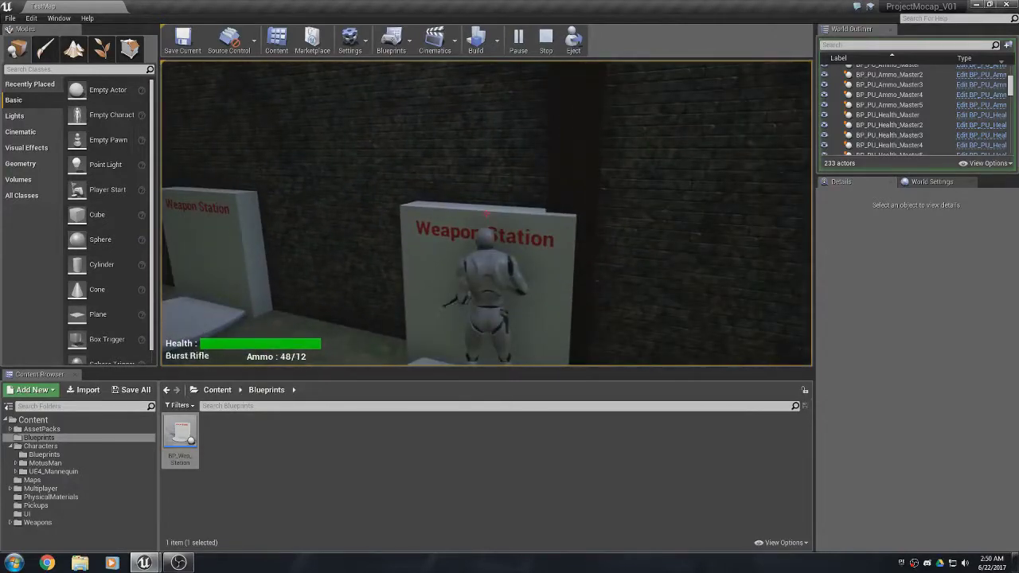
key(s)
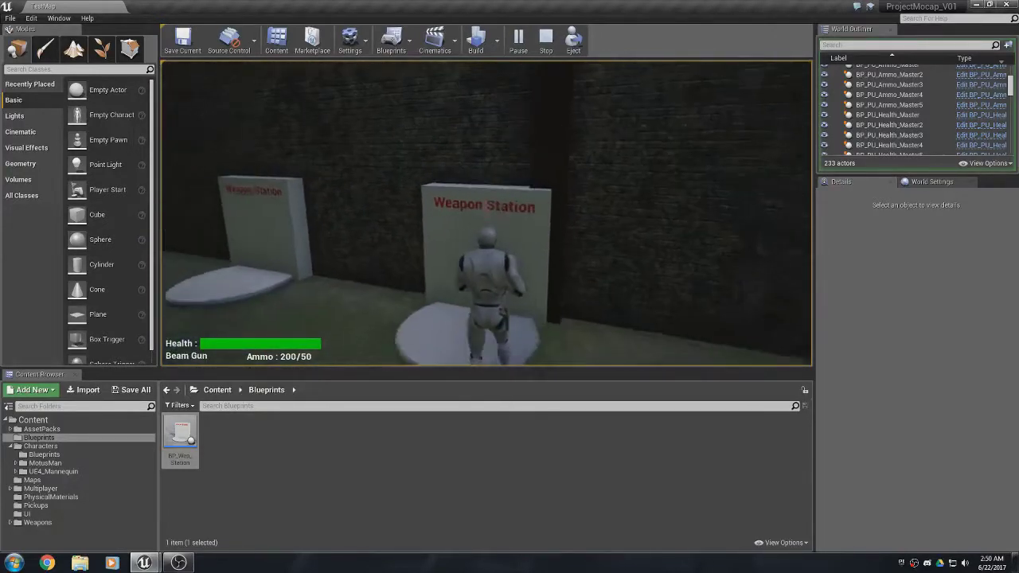
key(Escape)
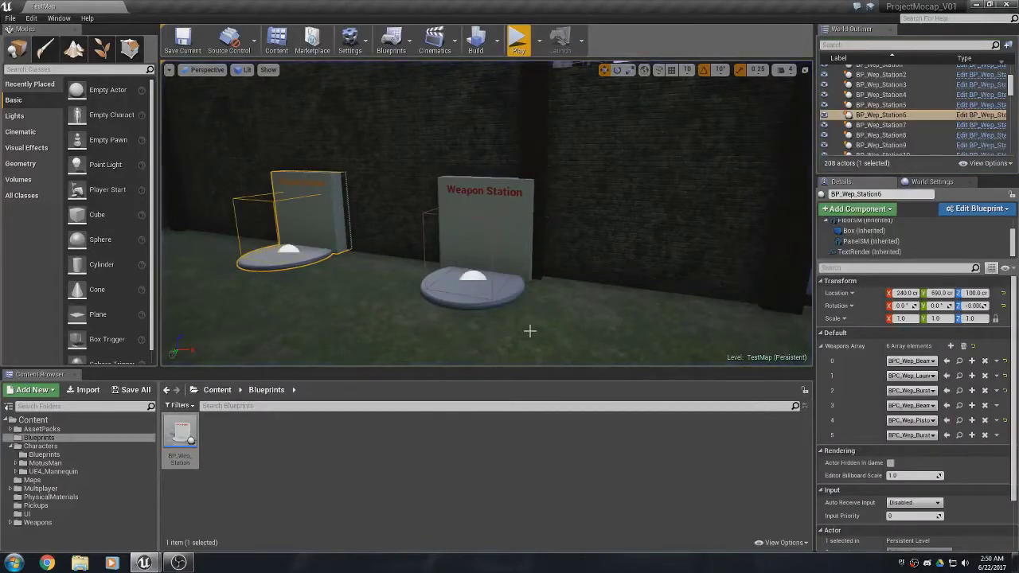
Select BP_Wep_Station11 to show its Weapons Array, with slots 3 and 5 set to None.
click(500, 247)
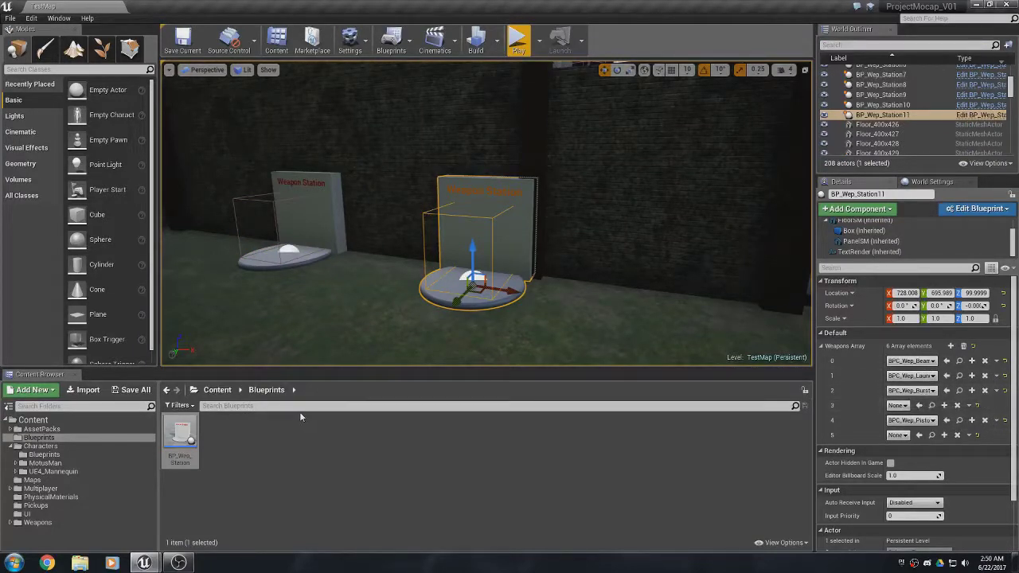
Open BP_Wep_Station and enable Expose on Spawn for the WeaponsArray variable.
double_click(183, 434)
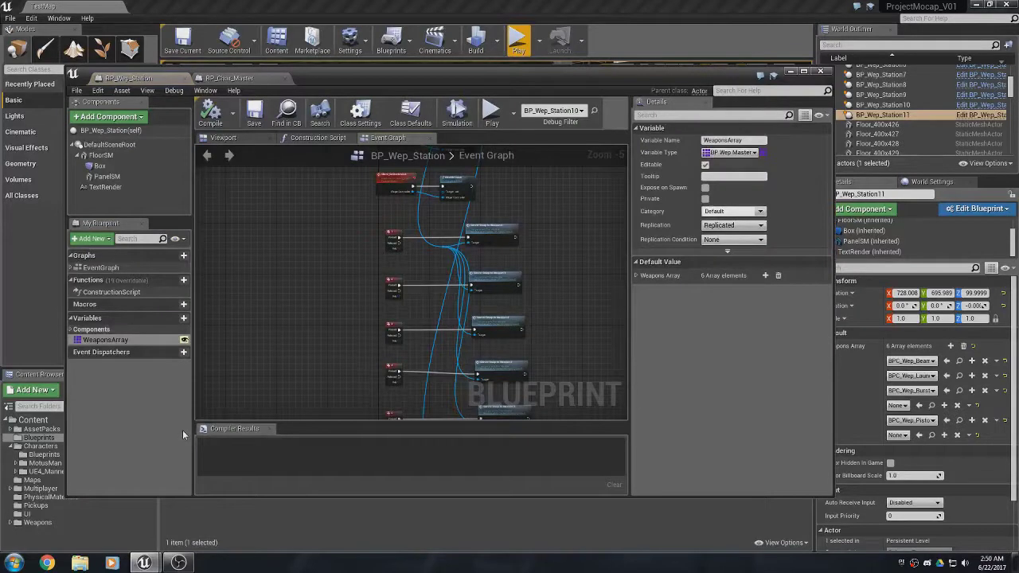
click(103, 340)
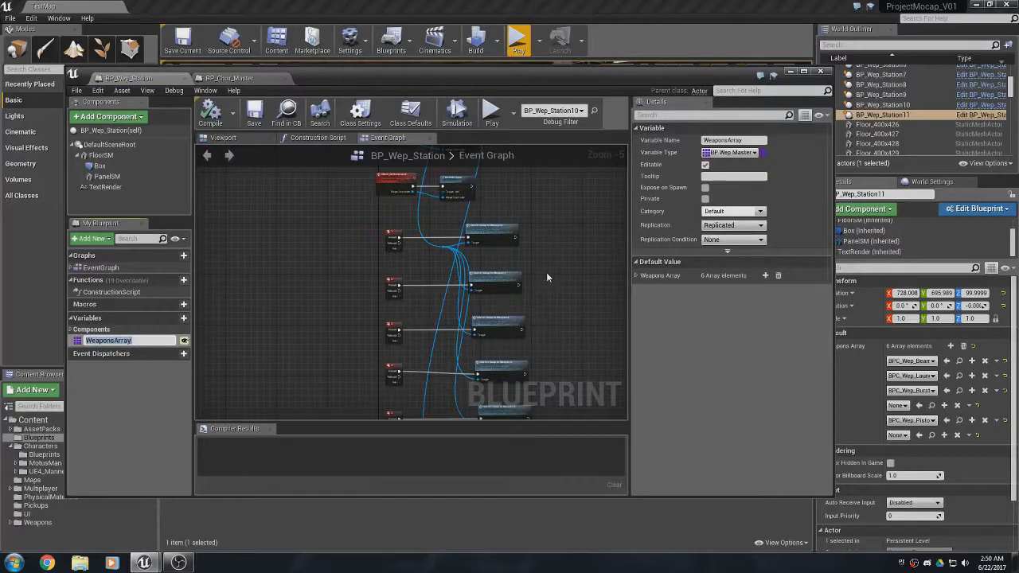
scroll(546, 275, down, 4)
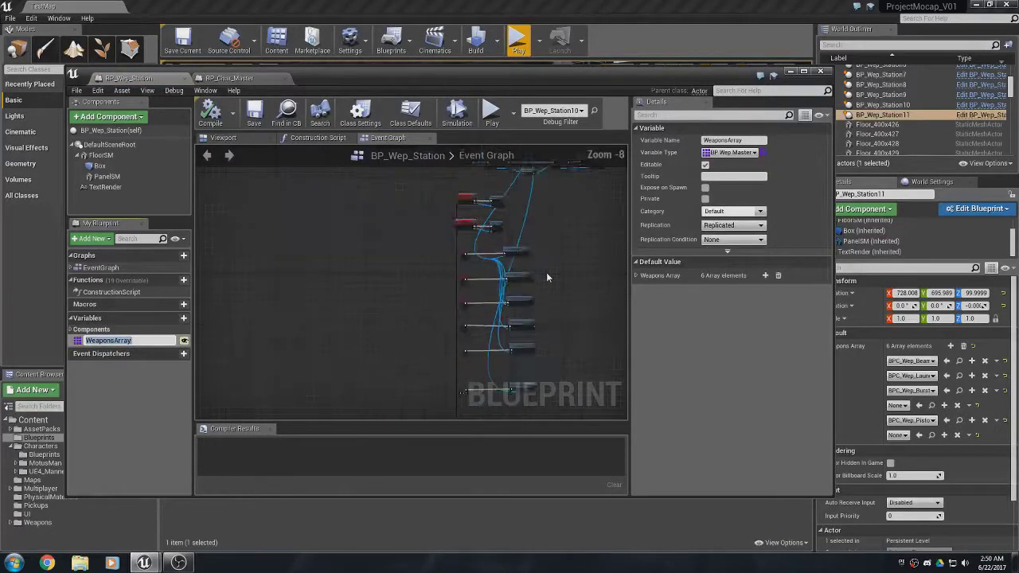
right_drag(552, 243, 500, 262)
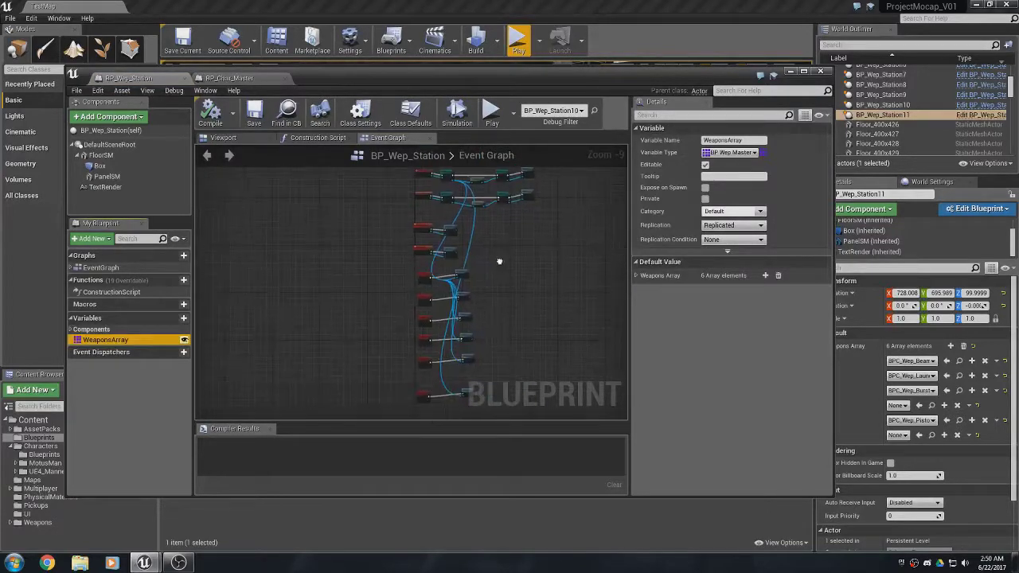
click(132, 340)
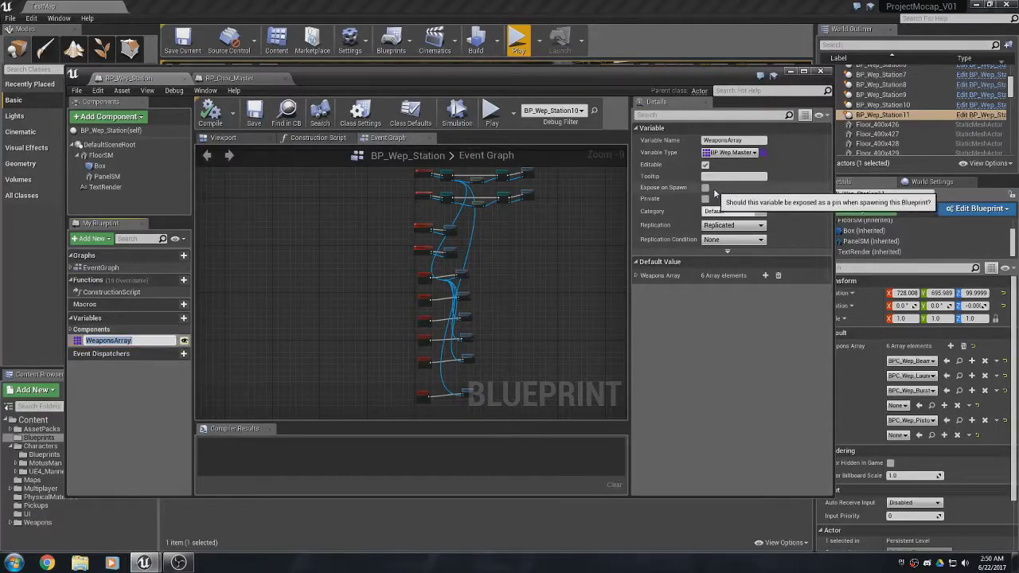
click(706, 188)
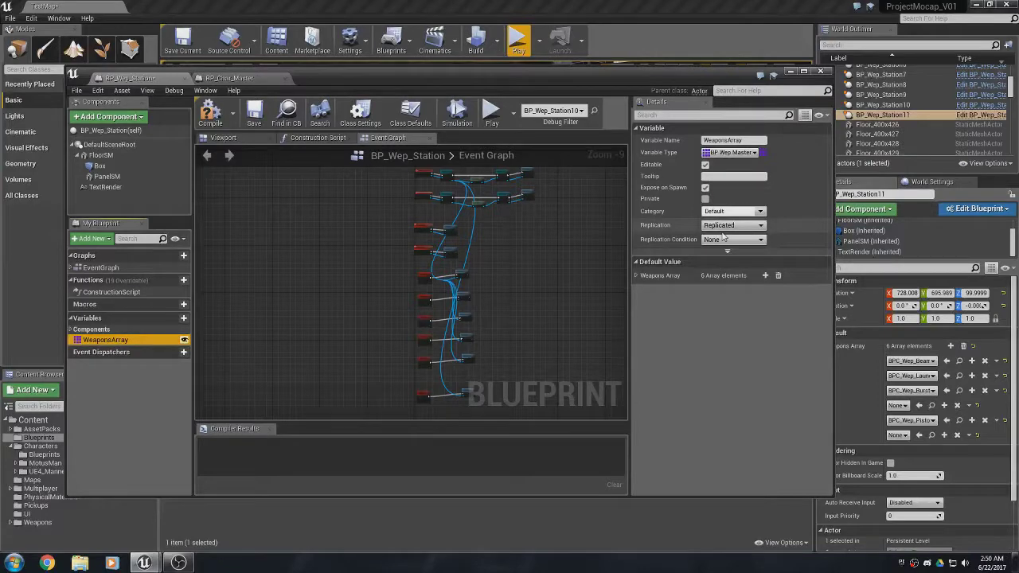
Compile and save BP_Wep_Station, then return to the level editor.
click(211, 113)
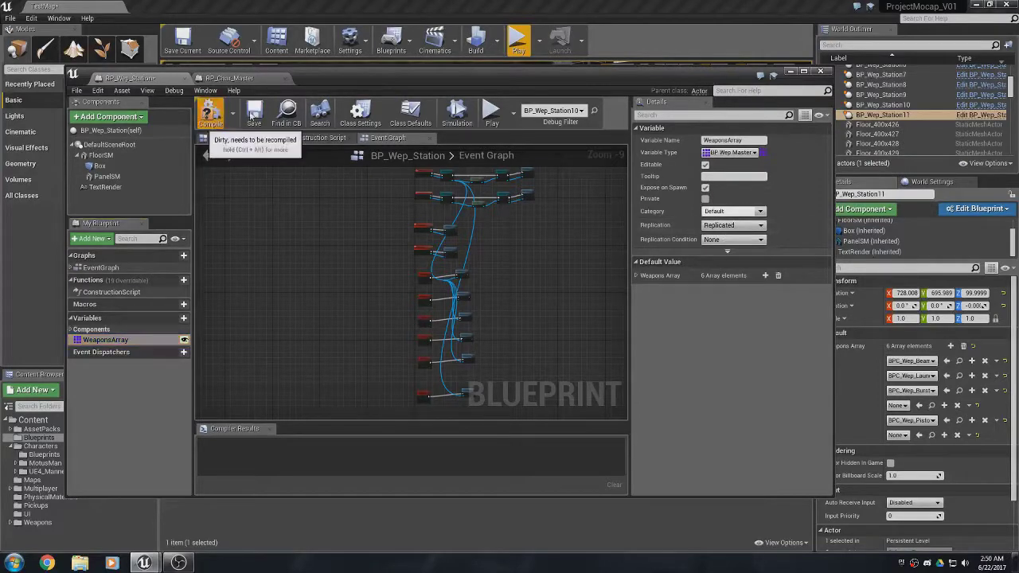
click(252, 113)
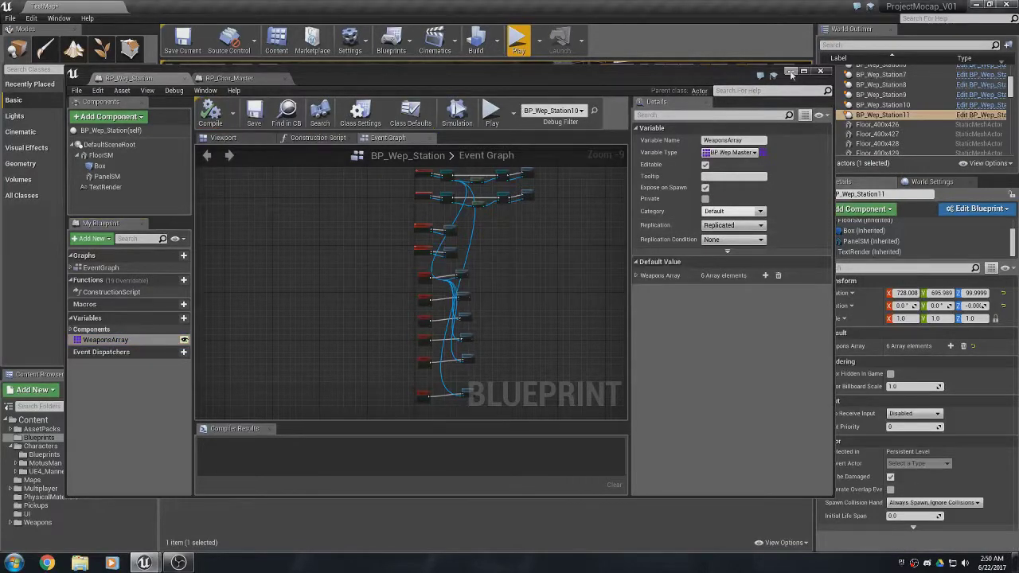
click(790, 73)
Play-test TestMap, run to the Weapon Station and scroll the weapons to the Launcher, then stop.
click(519, 39)
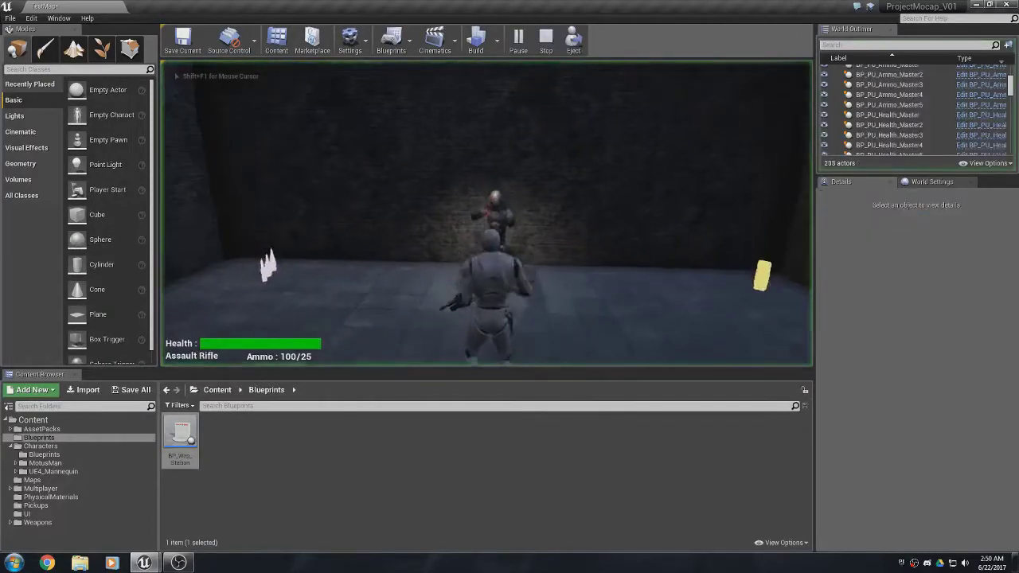
key(w)
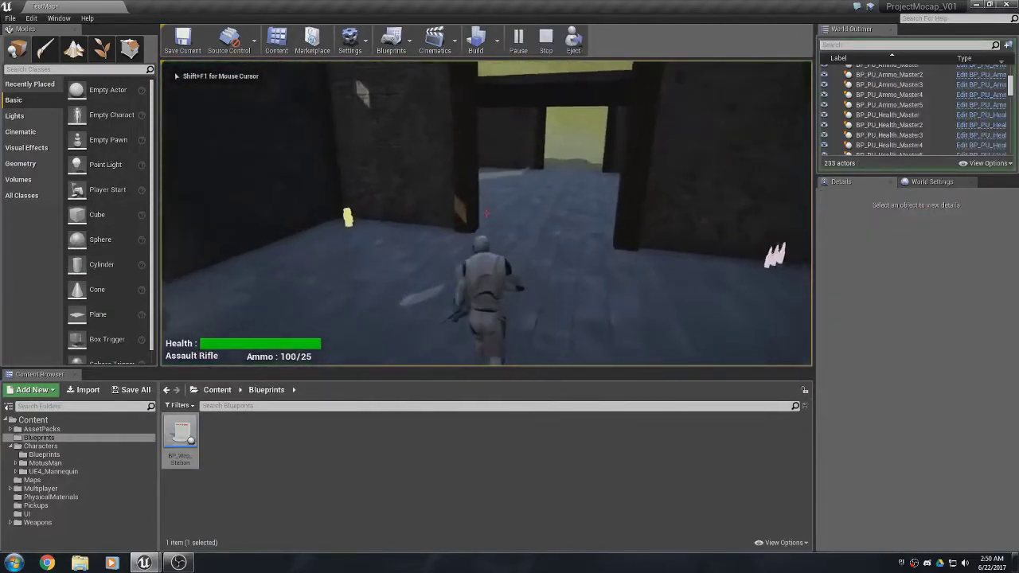
key(w)
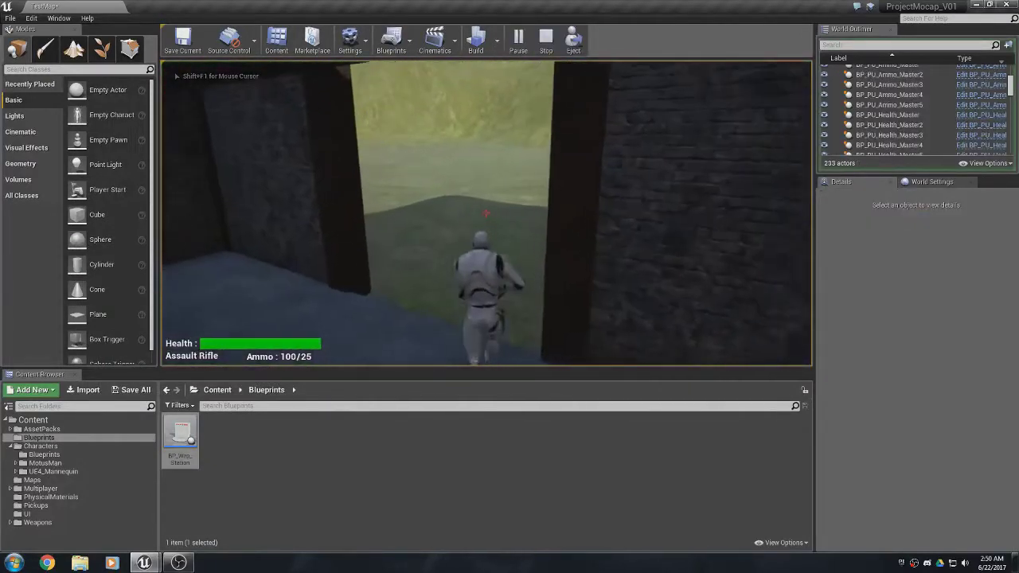
key(w)
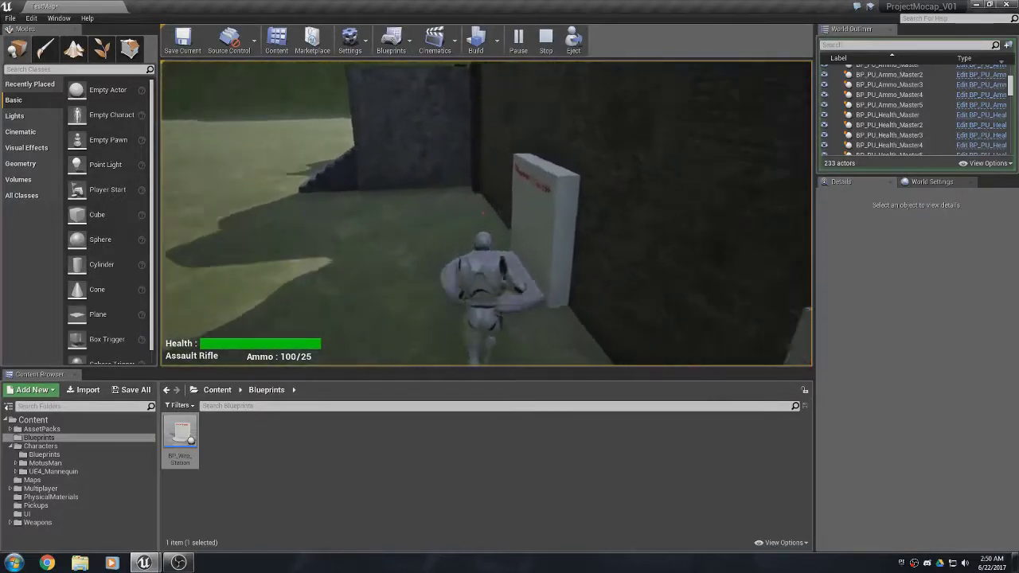
key(w)
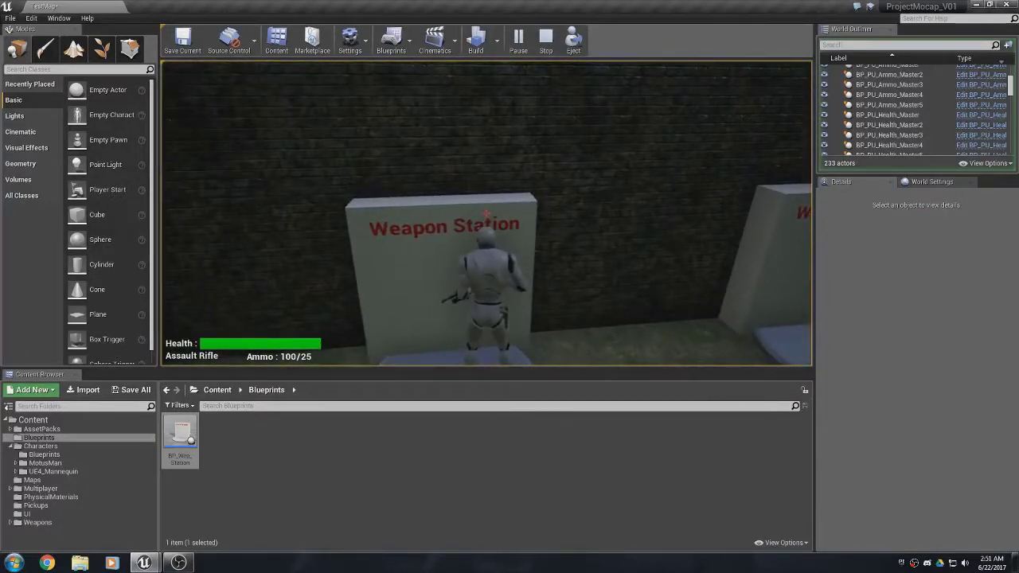
scroll(487, 213, down, 4)
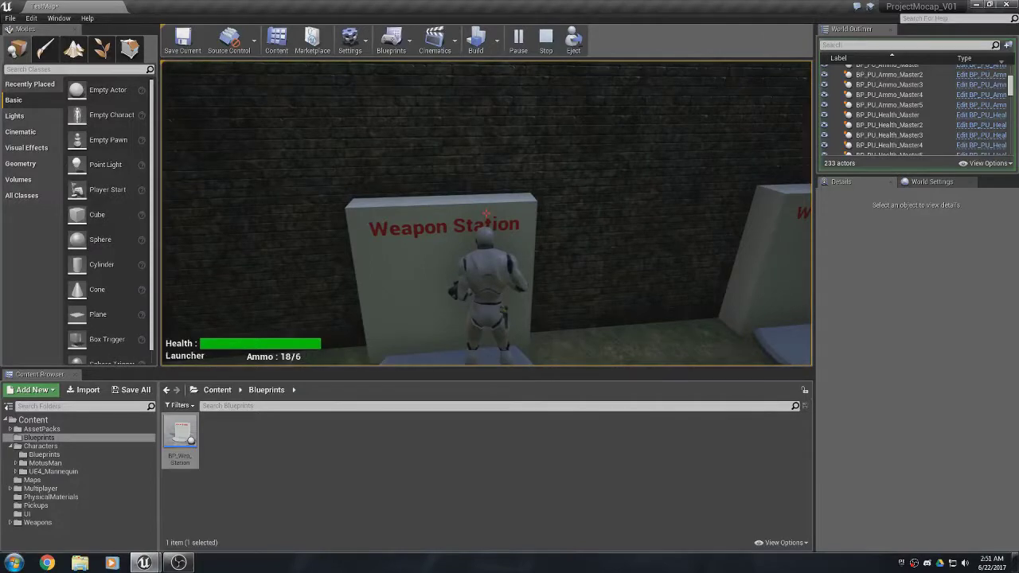
key(s)
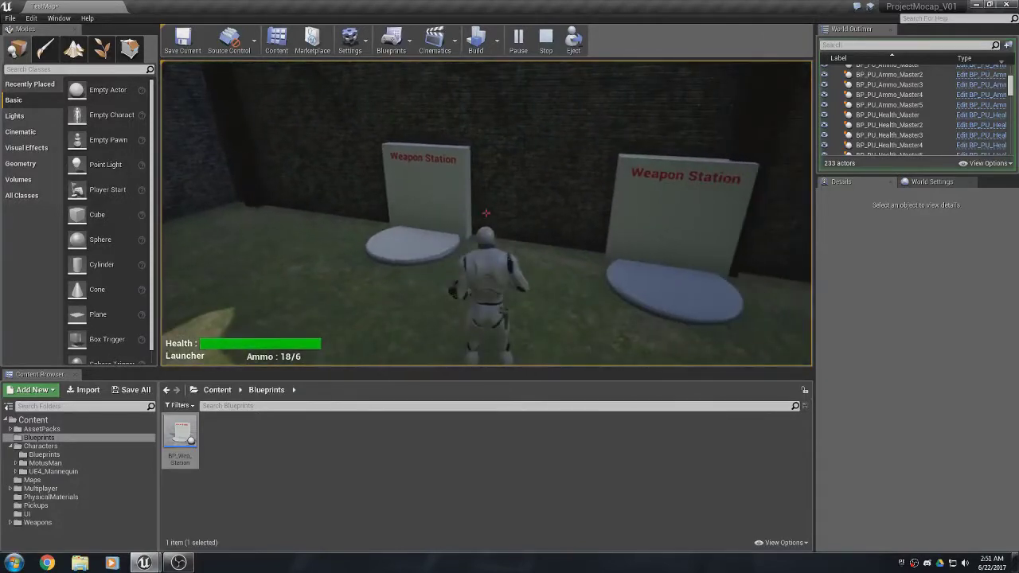
key(Escape)
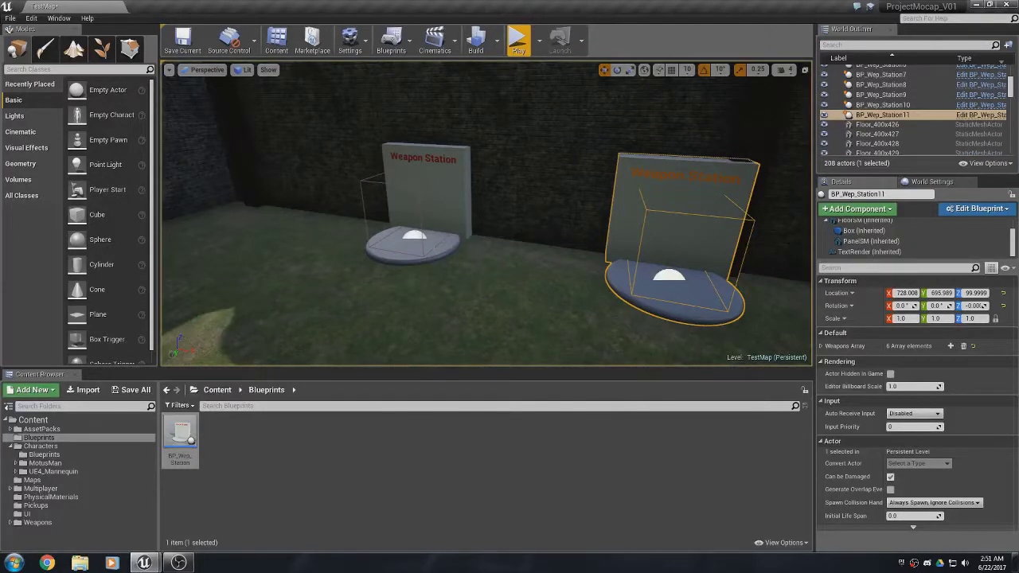
Select BP_Wep_Station6 and expand its Weapons Array to reveal all six weapon slots.
click(416, 225)
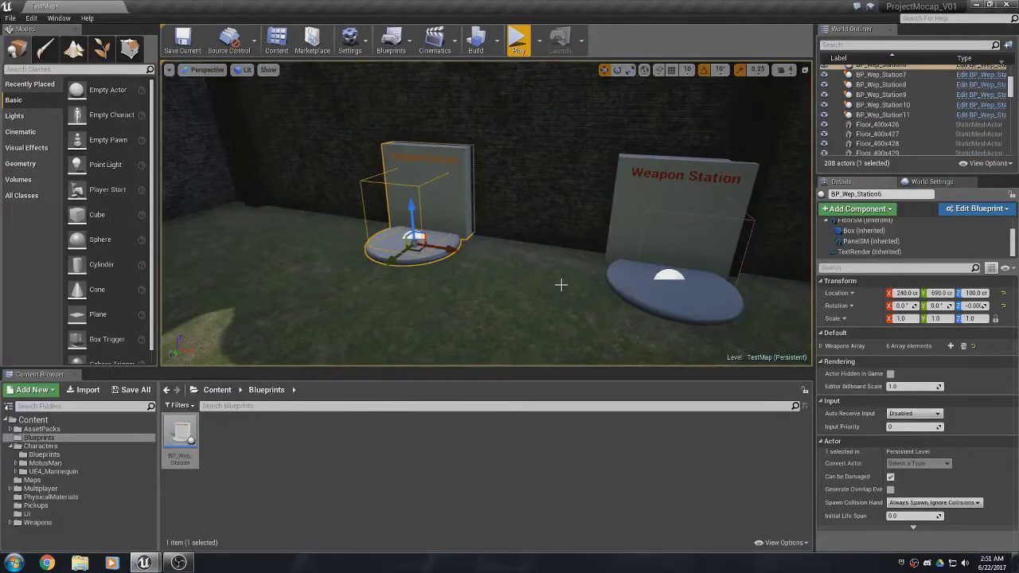
click(821, 346)
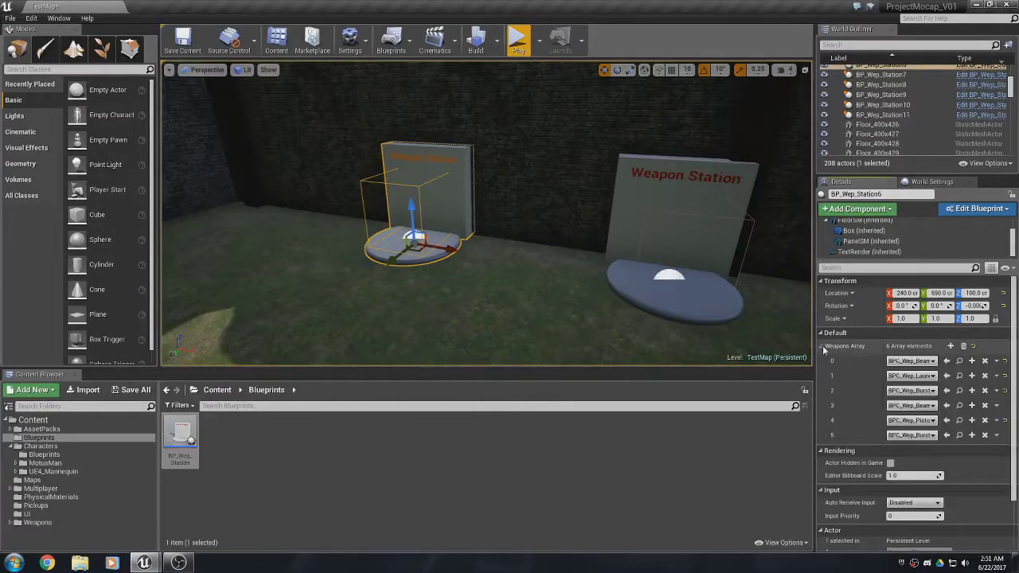
Open BP_Wep_Station and frame its Event Graph event nodes at Zoom -5.
double_click(182, 436)
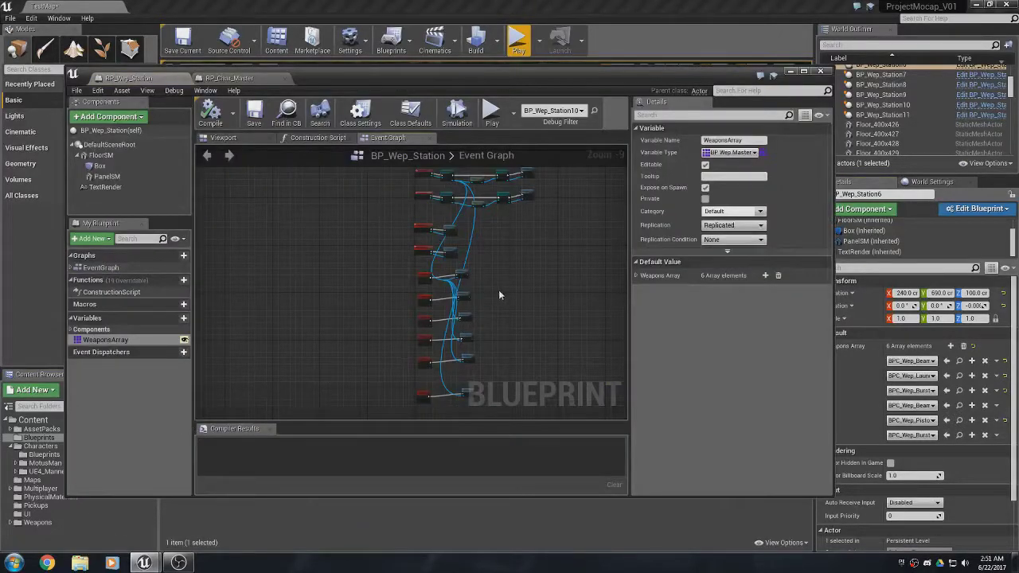
right_drag(499, 292, 439, 419)
scroll(413, 341, up, 1)
scroll(413, 340, up, 2)
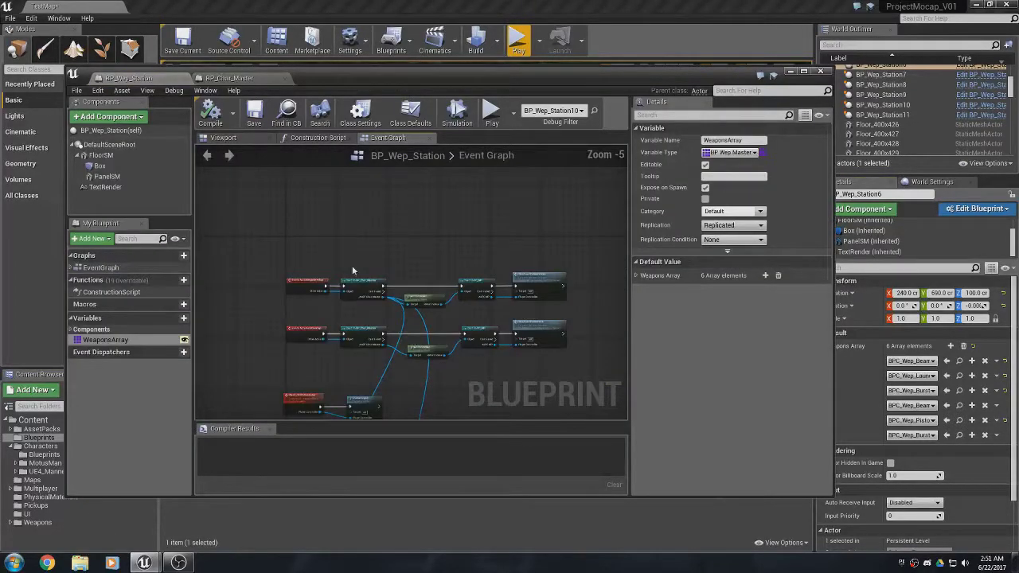
scroll(497, 383, up, 1)
right_drag(493, 296, 464, 263)
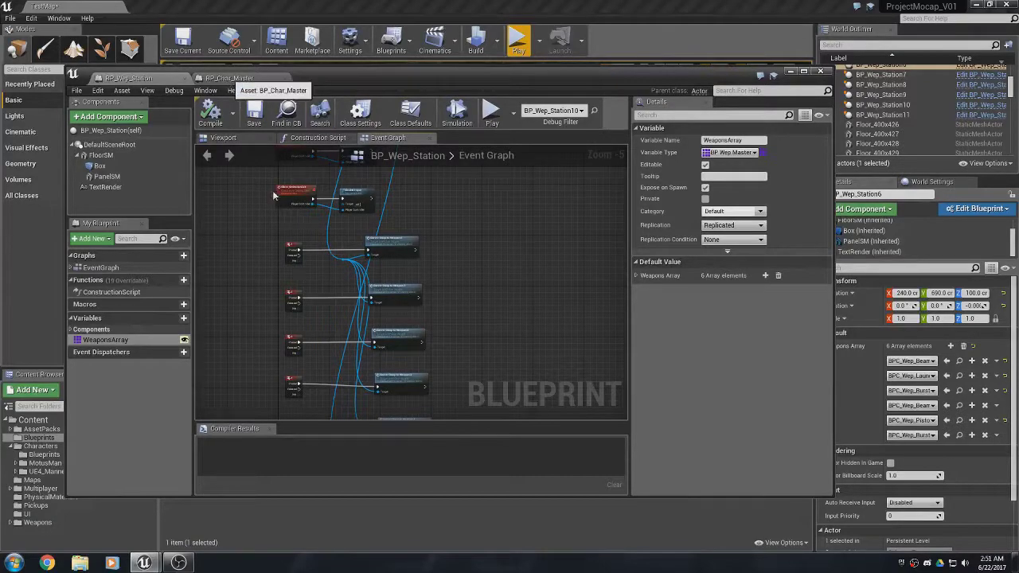
In BP_Char_Master, inspect the DestroyActor, Get Socket Transform and Get All Actors Of Class nodes.
click(231, 78)
scroll(550, 351, up, 2)
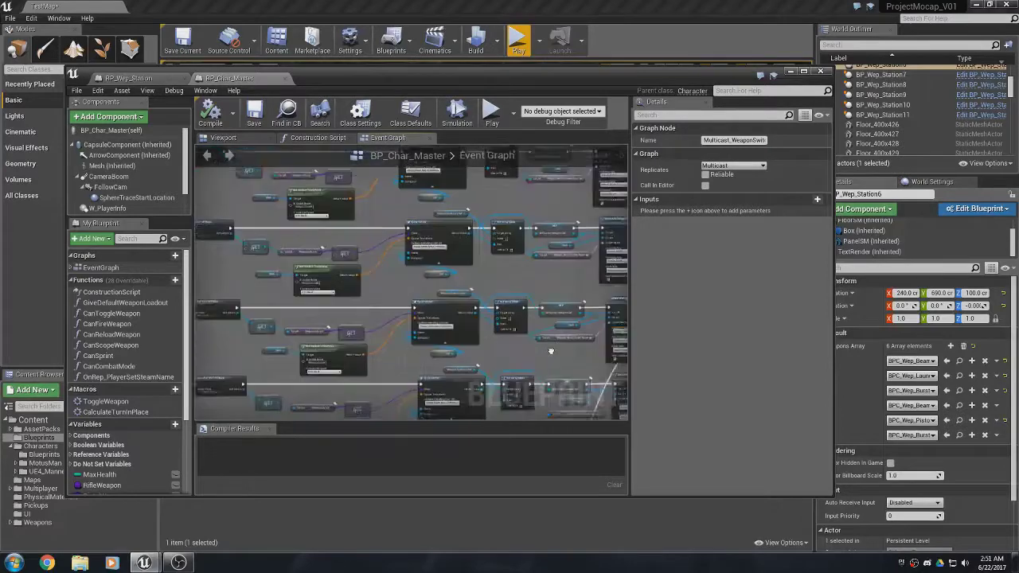
scroll(519, 321, up, 1)
scroll(299, 235, up, 3)
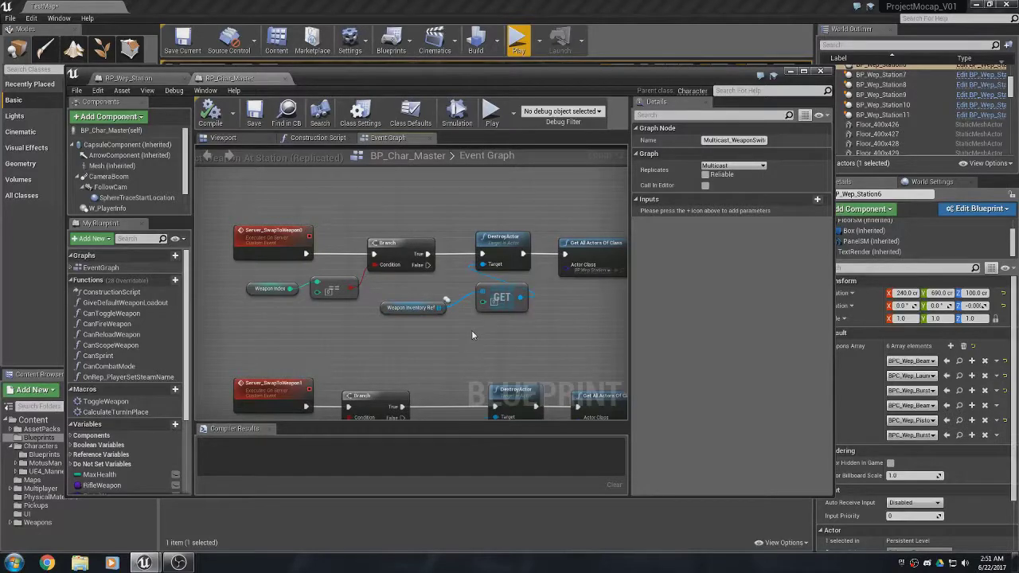
right_drag(472, 334, 333, 323)
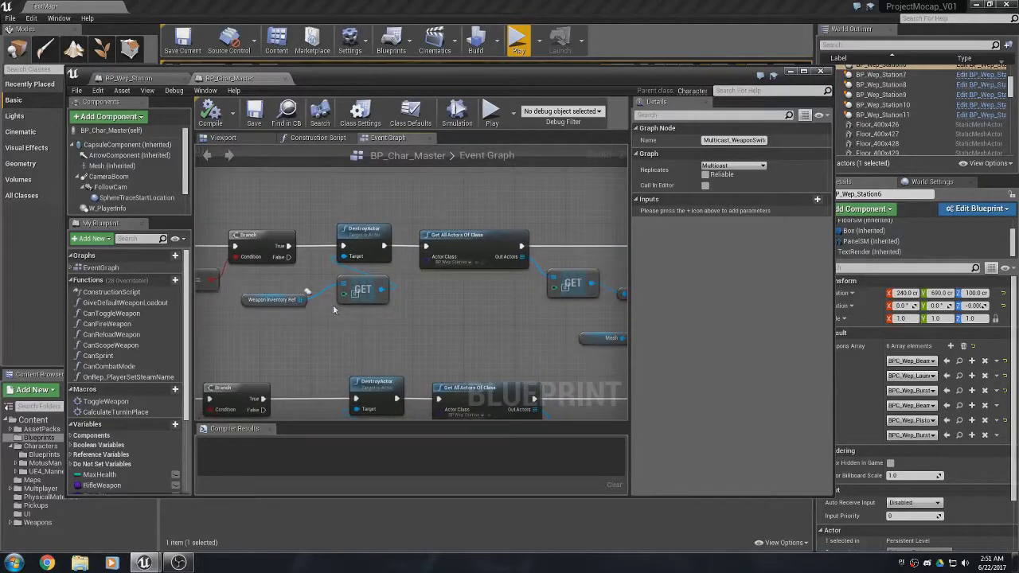
click(386, 241)
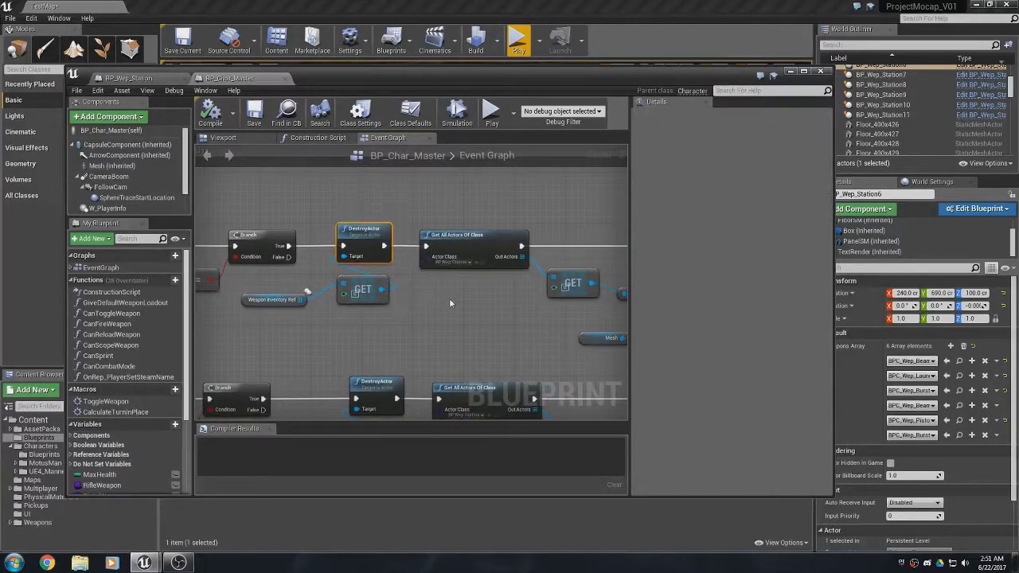
right_drag(452, 302, 371, 300)
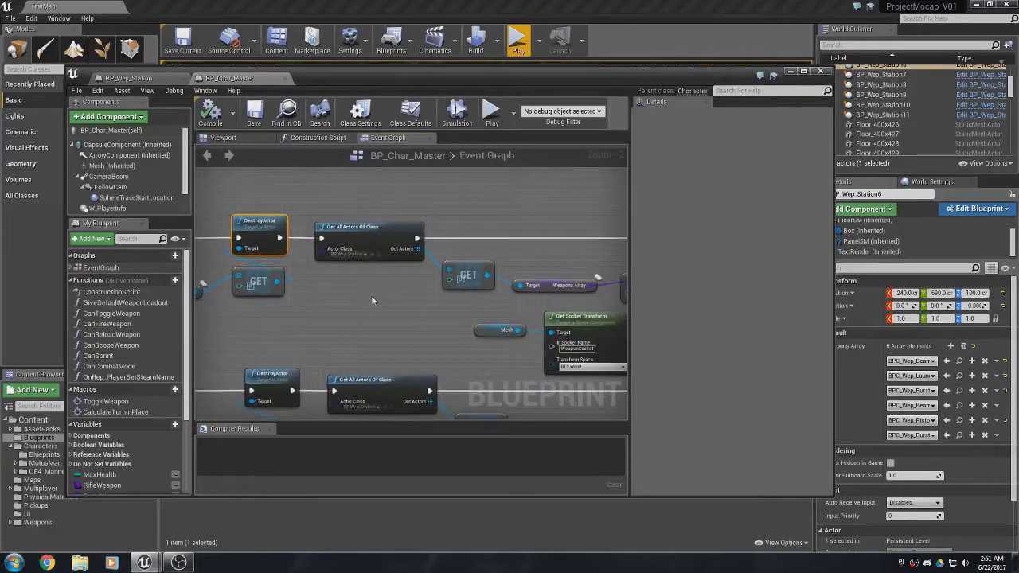
click(366, 238)
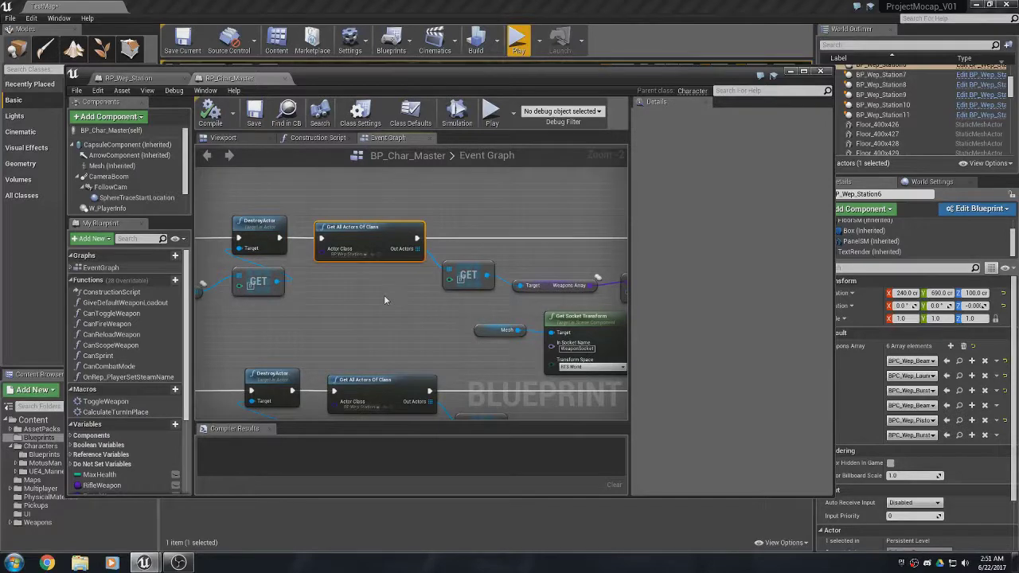
Follow the Weapons Array GET nodes through to the SpawnActor and Set Array Elem nodes.
right_drag(406, 301, 287, 304)
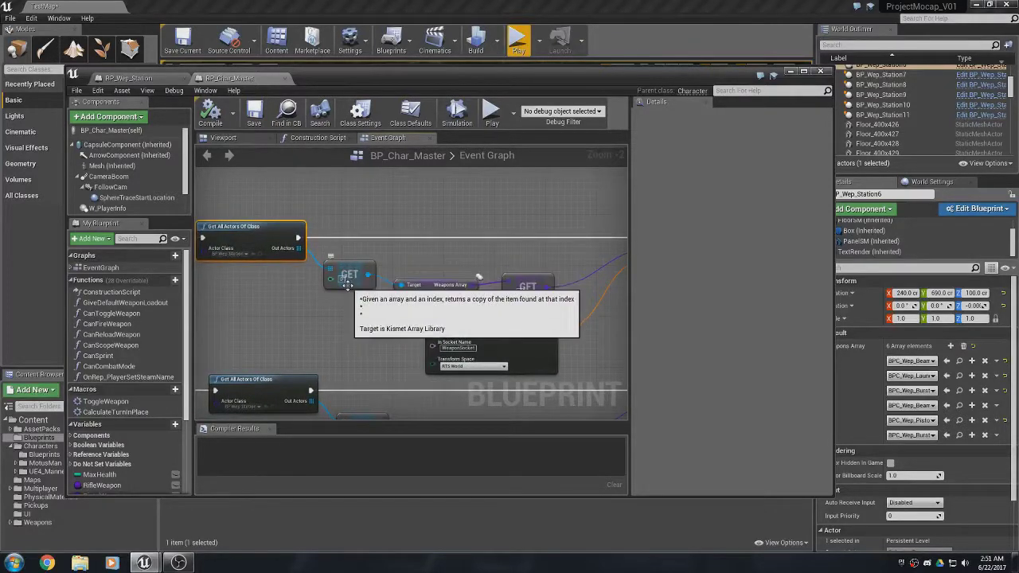
click(436, 284)
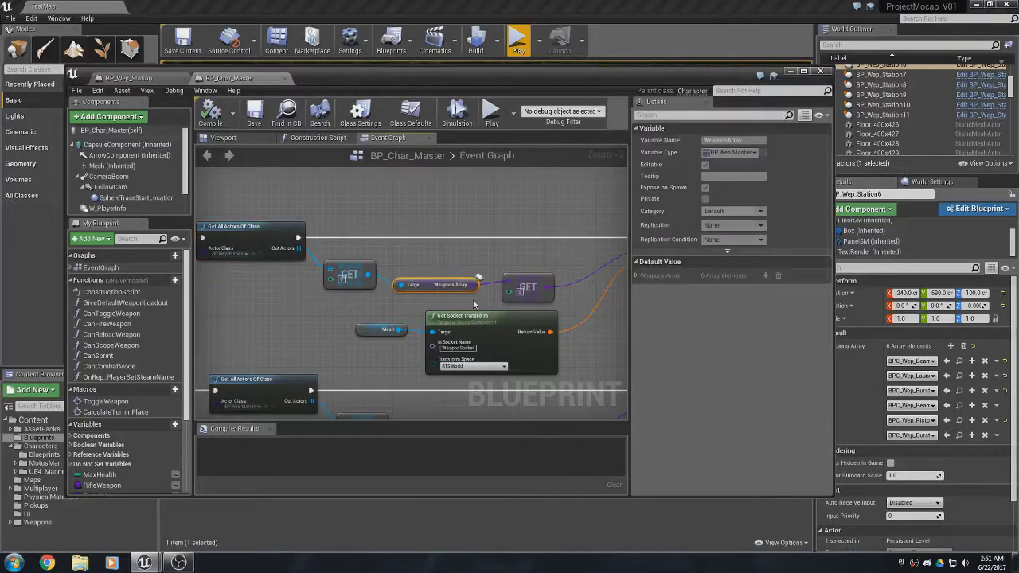
right_drag(474, 304, 368, 292)
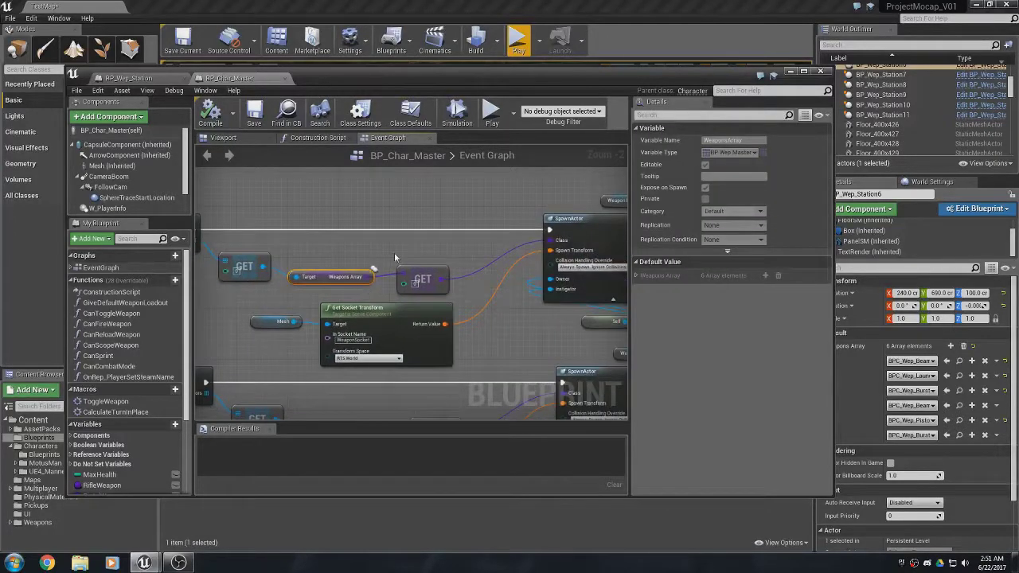
click(421, 278)
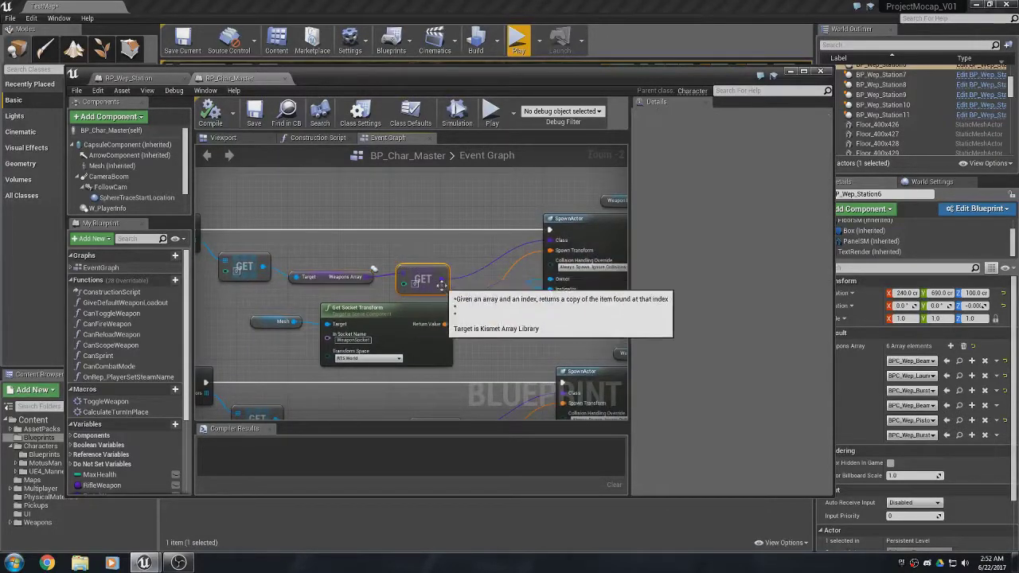
right_drag(516, 316, 402, 312)
right_drag(499, 318, 363, 325)
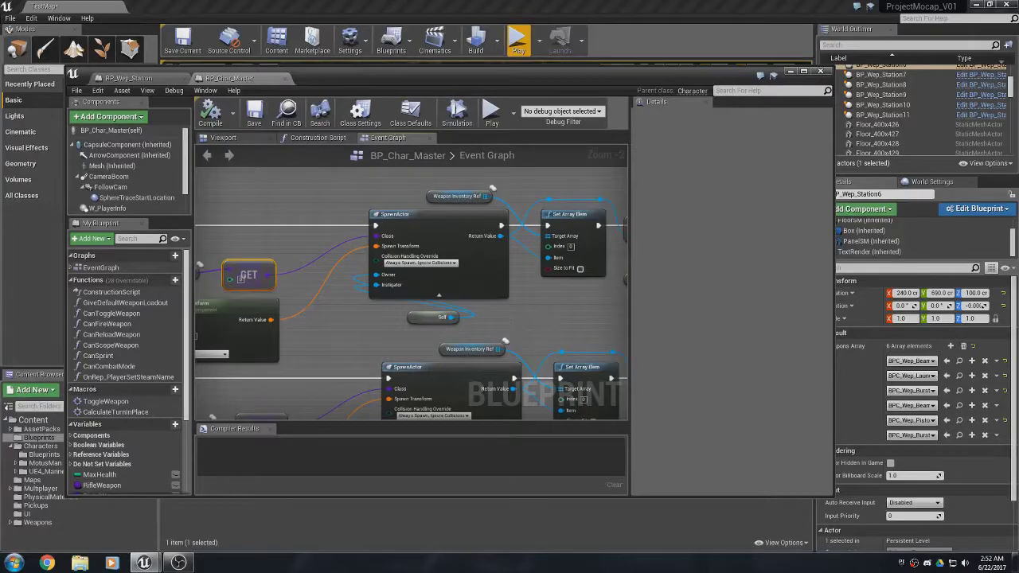
right_drag(554, 332, 452, 318)
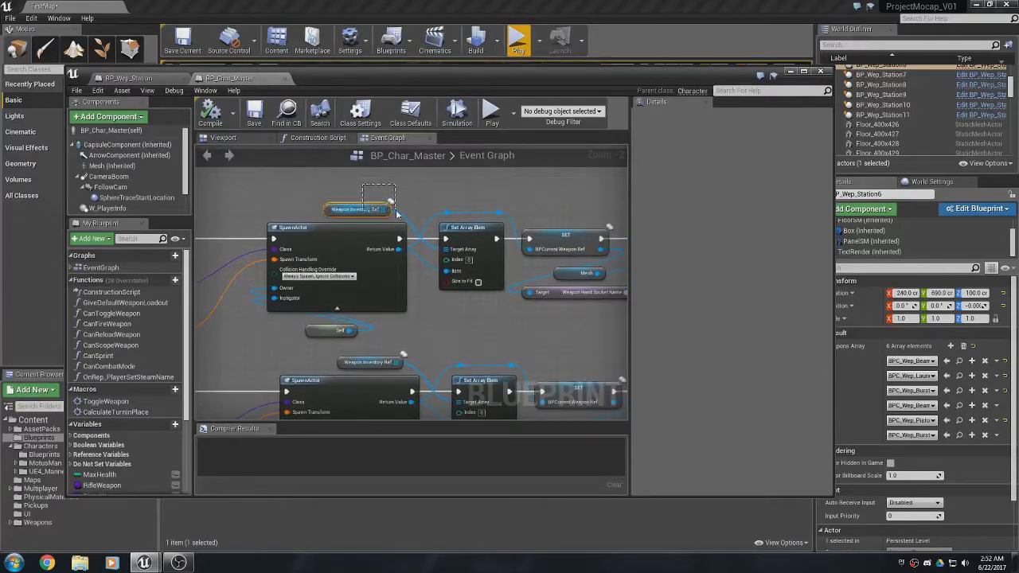
Review the Weapon Inventory Ref, SET, Mesh and AttachToComponent nodes, then close BP_Char_Master.
drag(362, 185, 396, 213)
click(450, 279)
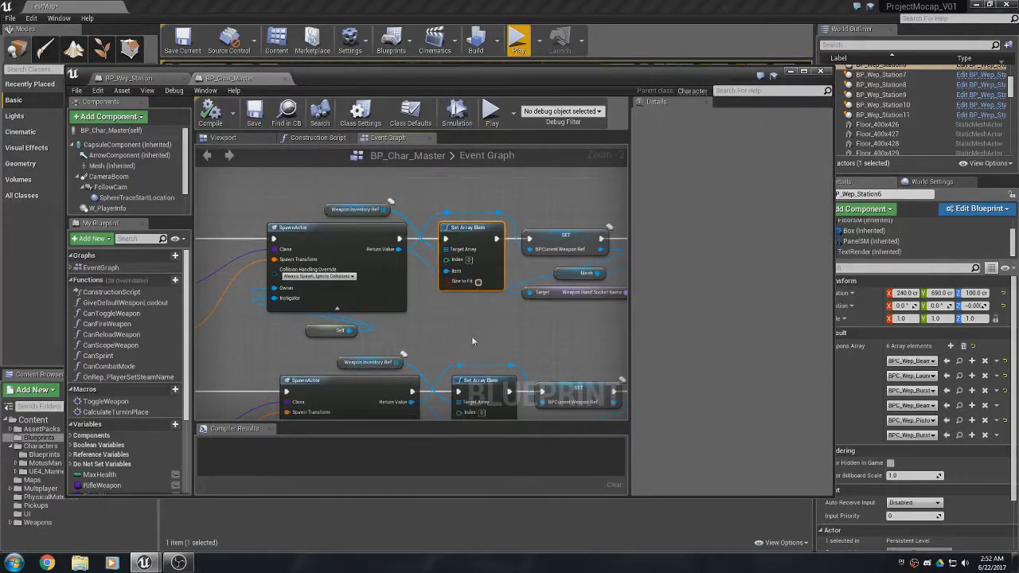
drag(299, 220, 375, 205)
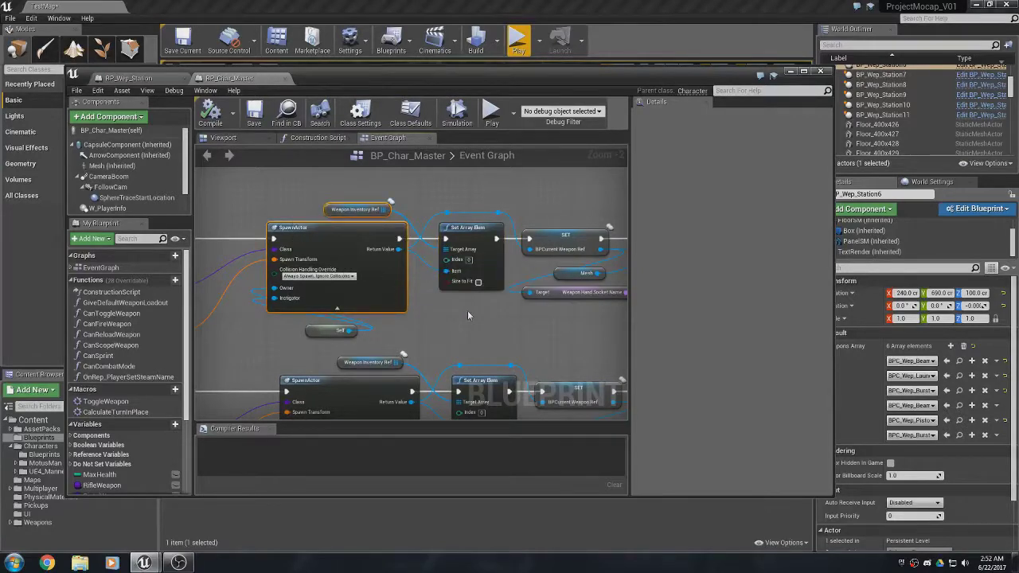
right_drag(468, 316, 308, 309)
drag(368, 216, 425, 276)
right_drag(426, 331, 329, 334)
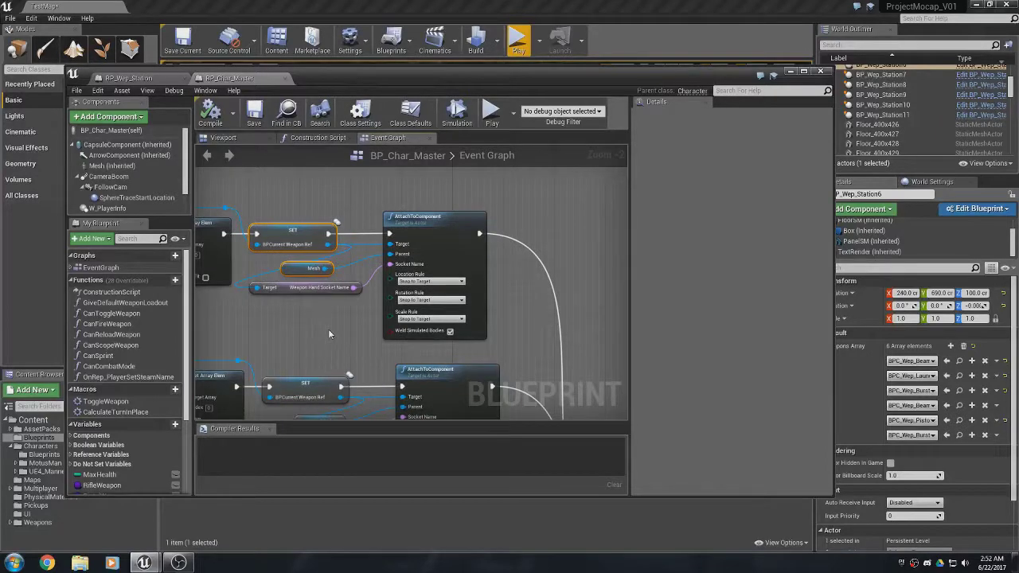
scroll(464, 275, down, 2)
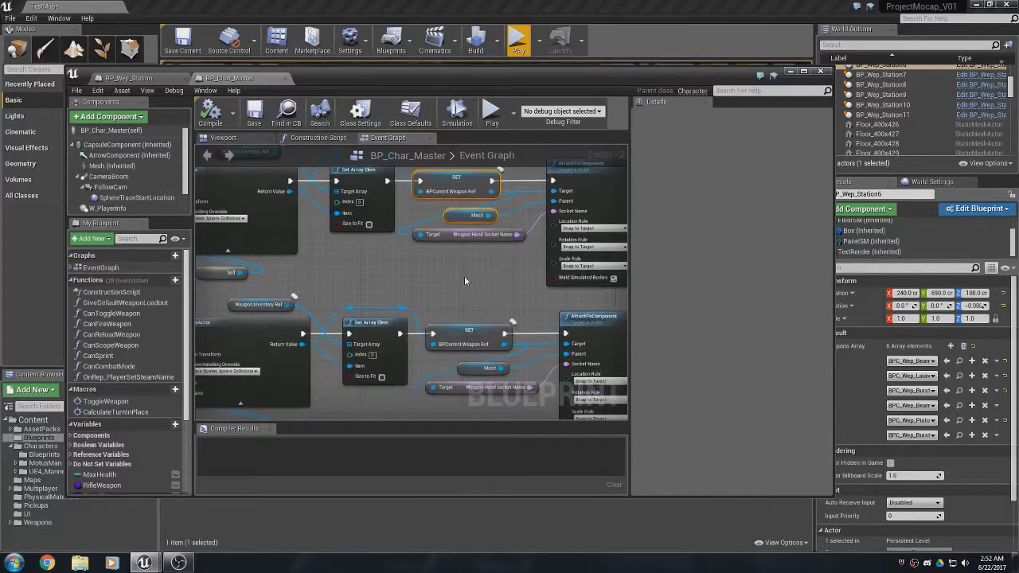
scroll(513, 266, up, 2)
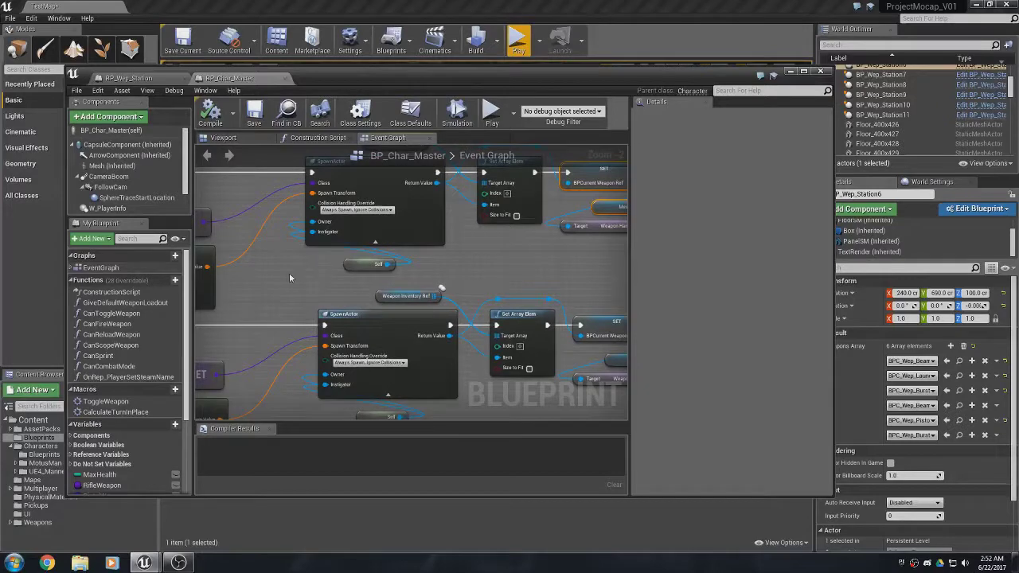
right_drag(289, 278, 344, 273)
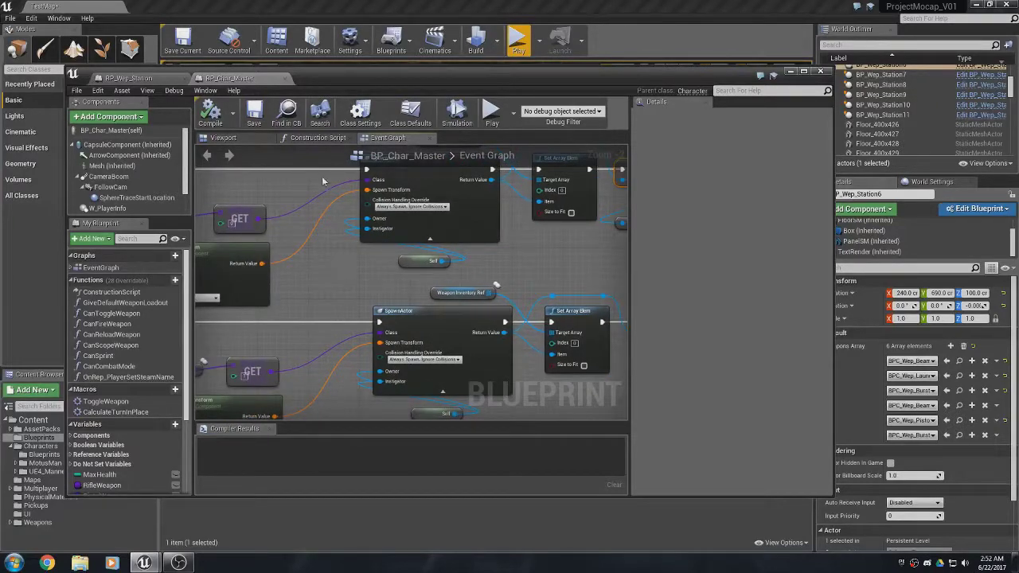
click(287, 79)
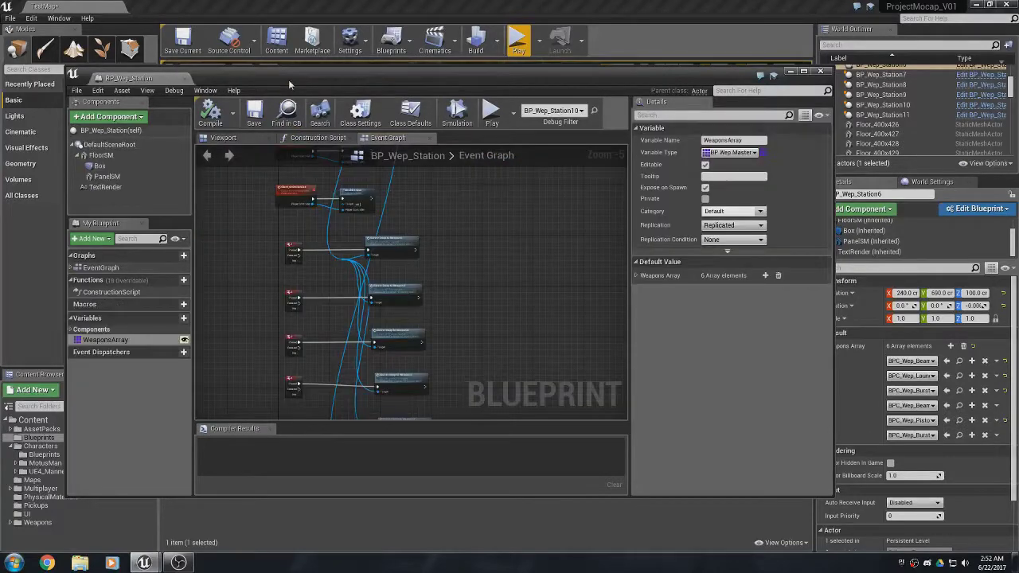
Delete both old weapon stations from TestMap and place a fresh BP_Wep_Station near X 143.6, Y 1085.3.
click(822, 74)
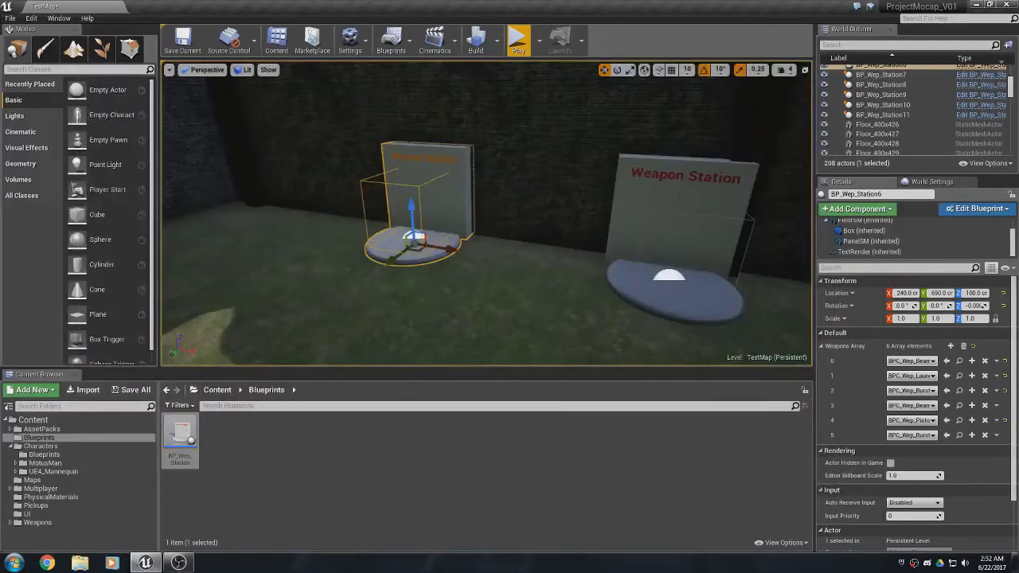
mouse_move(514, 201)
right_down()
mouse_move(513, 239)
mouse_move(514, 203)
right_up()
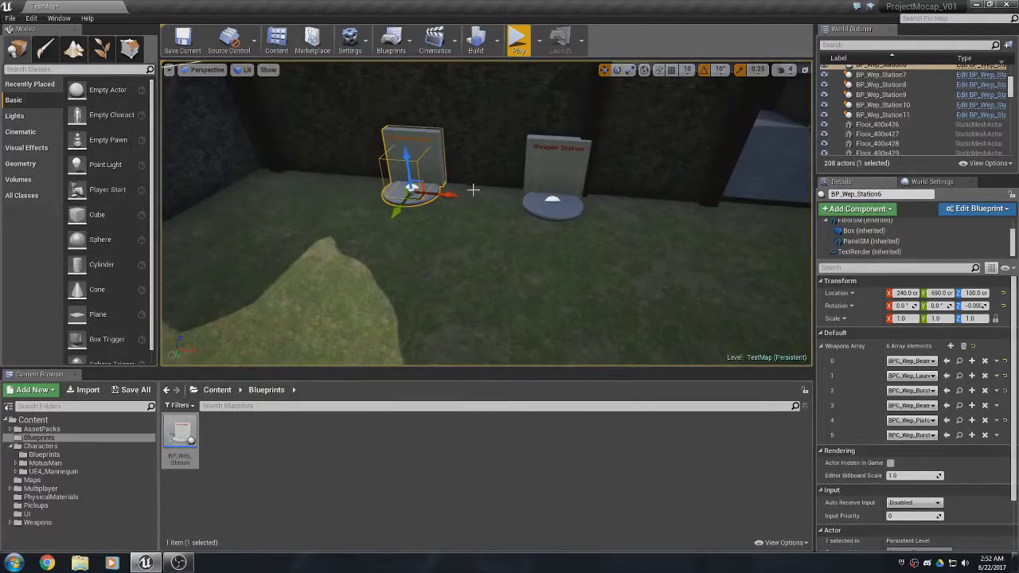
click(555, 194)
key(Delete)
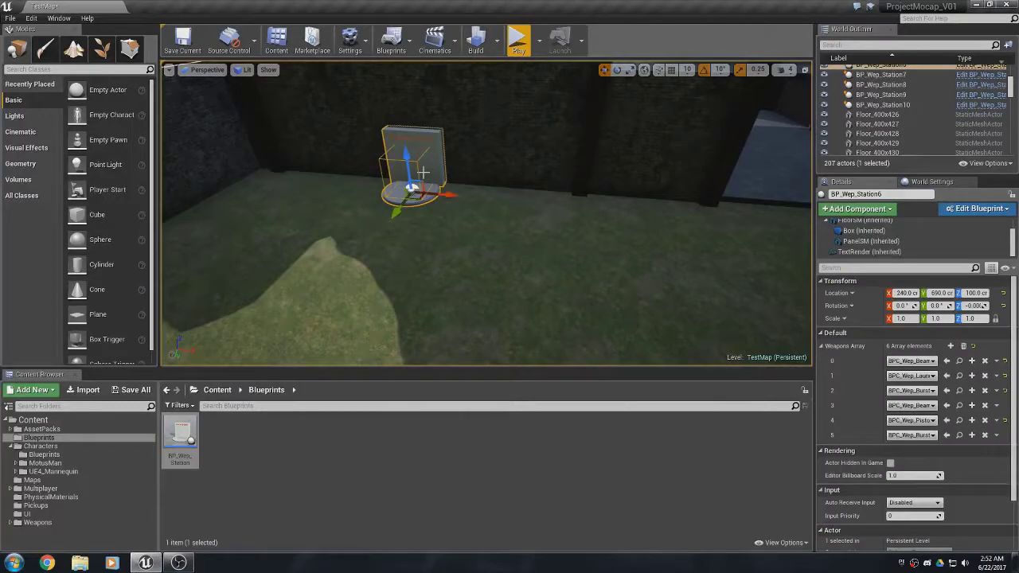
key(Delete)
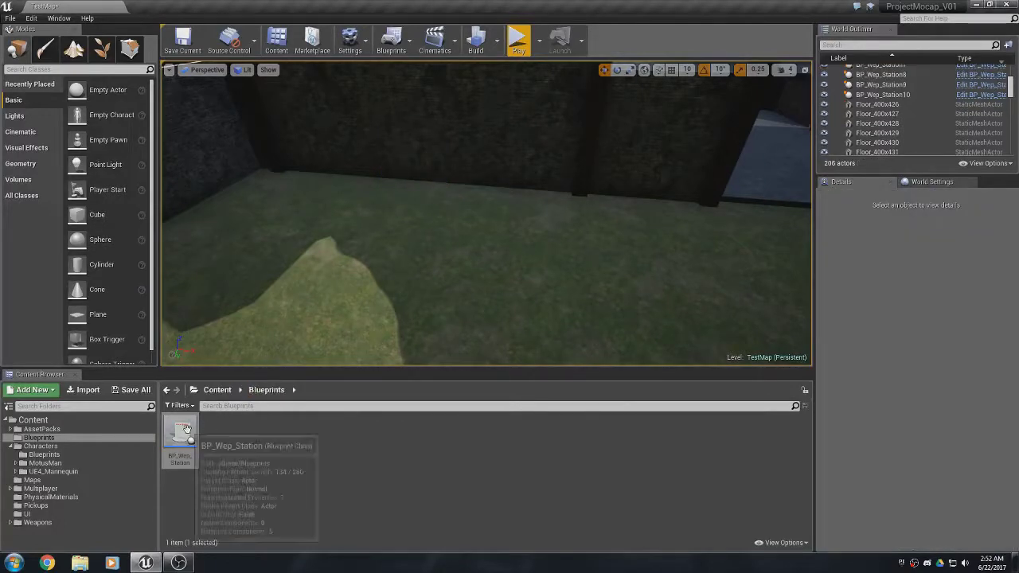
drag(186, 430, 319, 260)
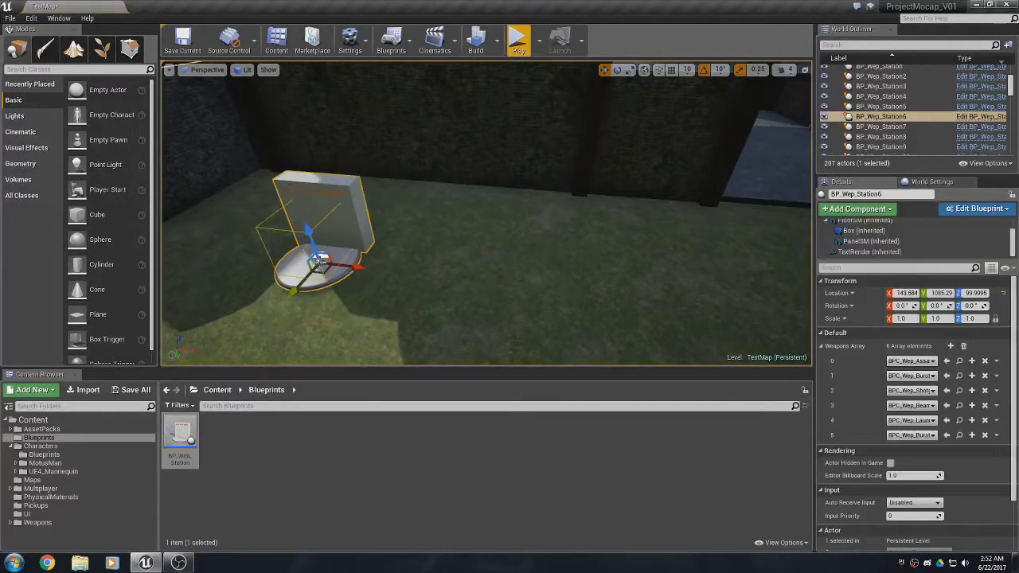
Set the station's Weapons Array element 0 to BPC_Wep_BeamGun and save the TestMap level.
click(912, 361)
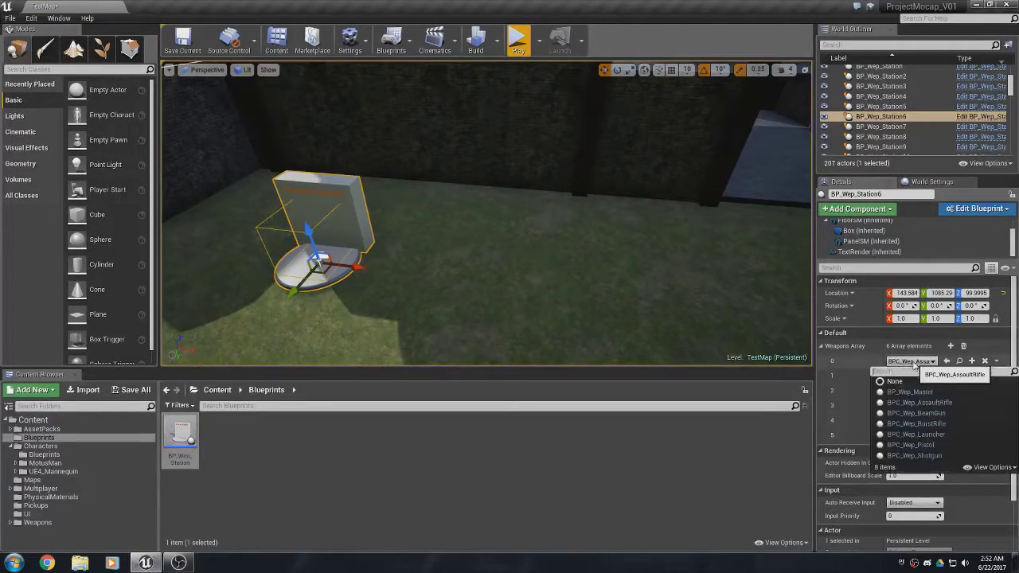
click(924, 414)
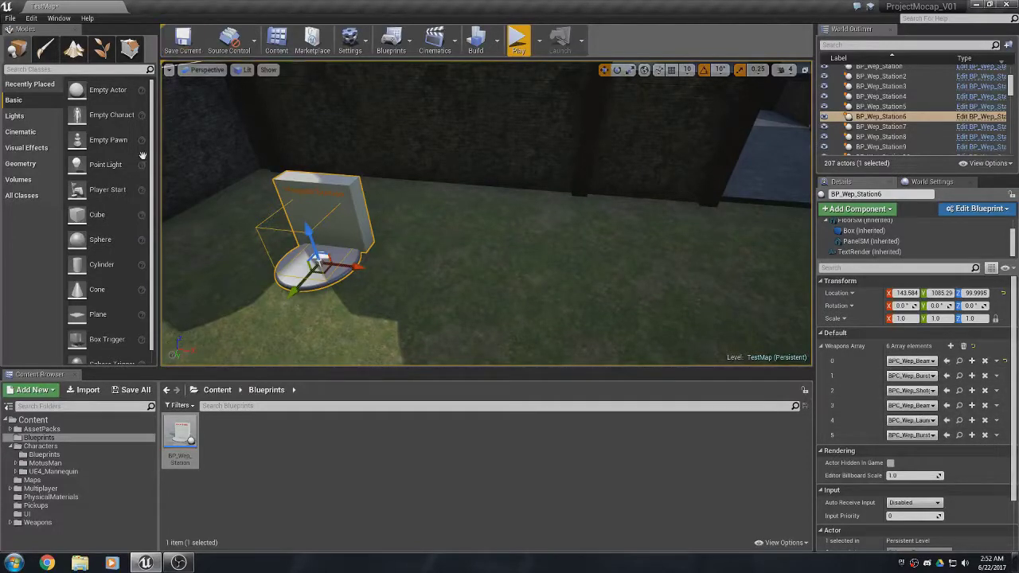
click(135, 390)
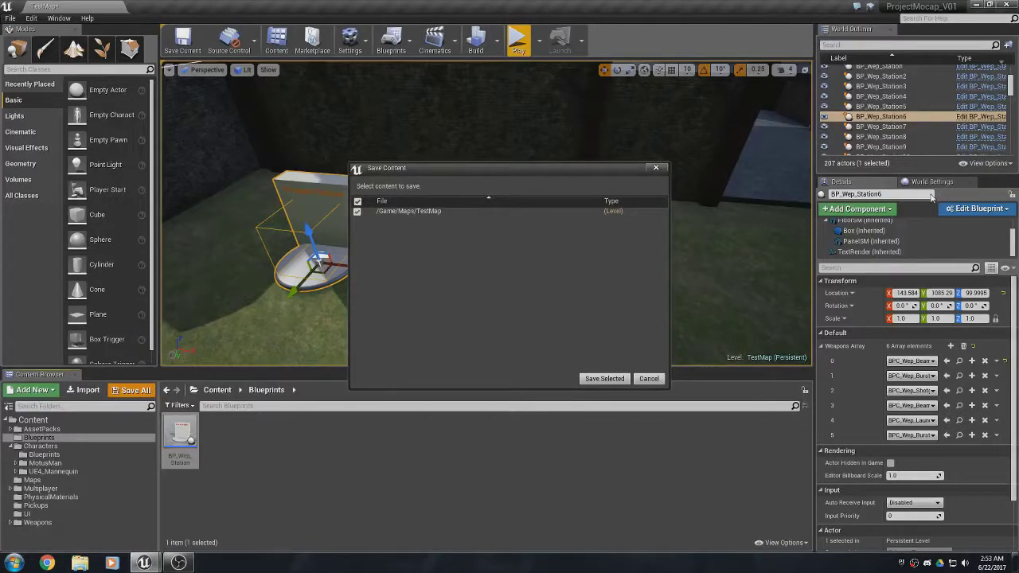
click(604, 379)
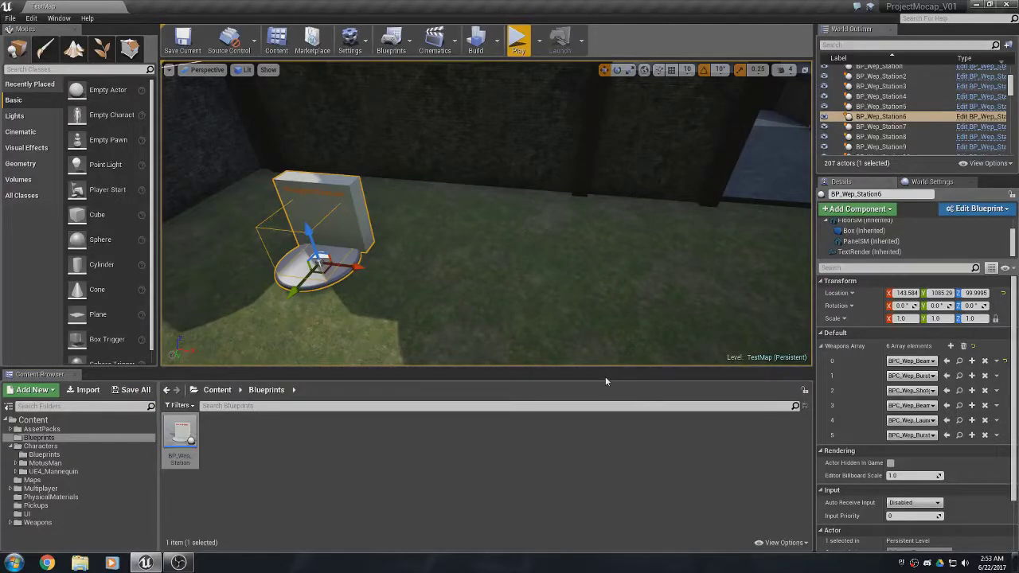
click(517, 40)
key(w)
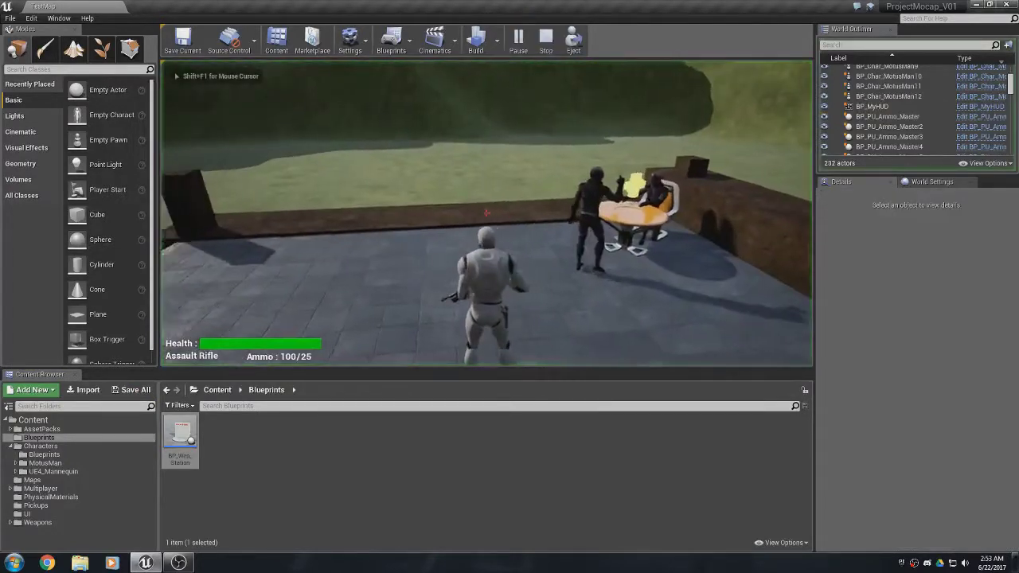
key(w)
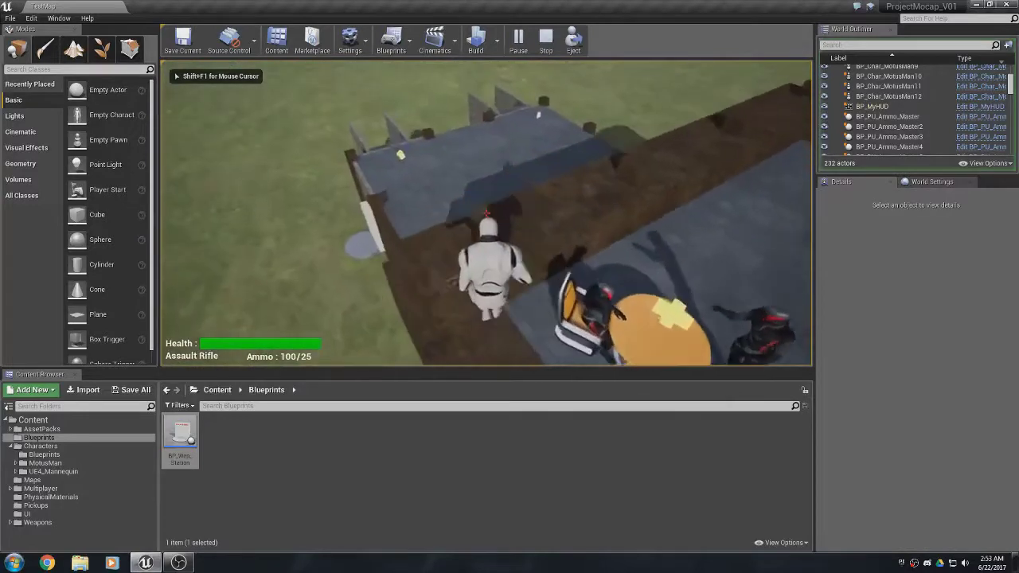
key(w)
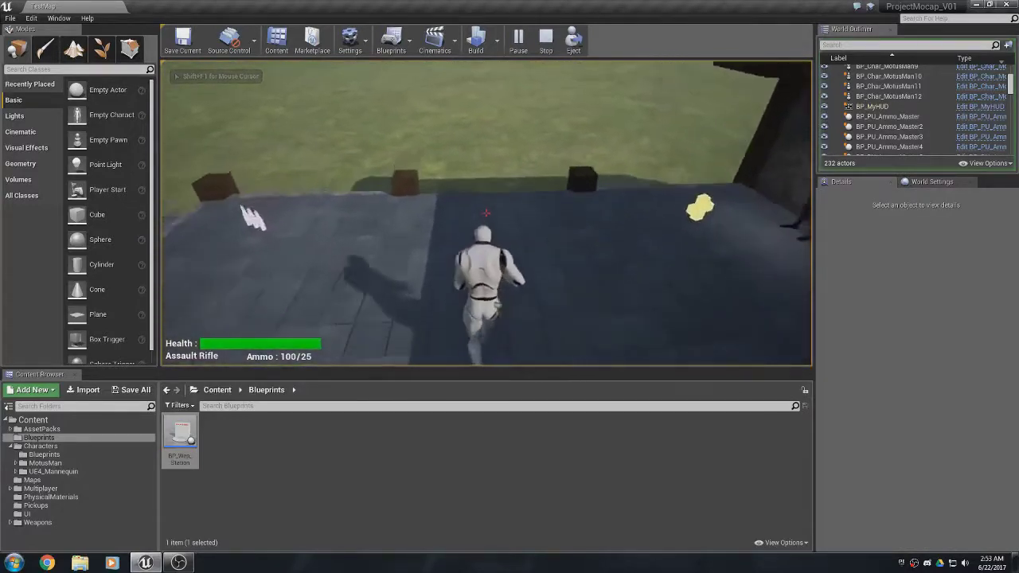
key(w)
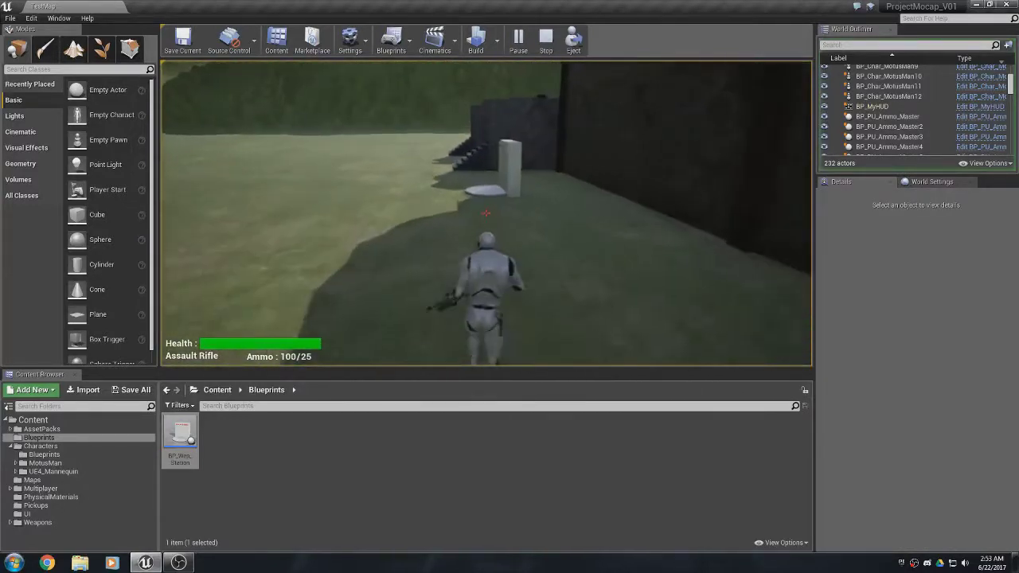
key(w)
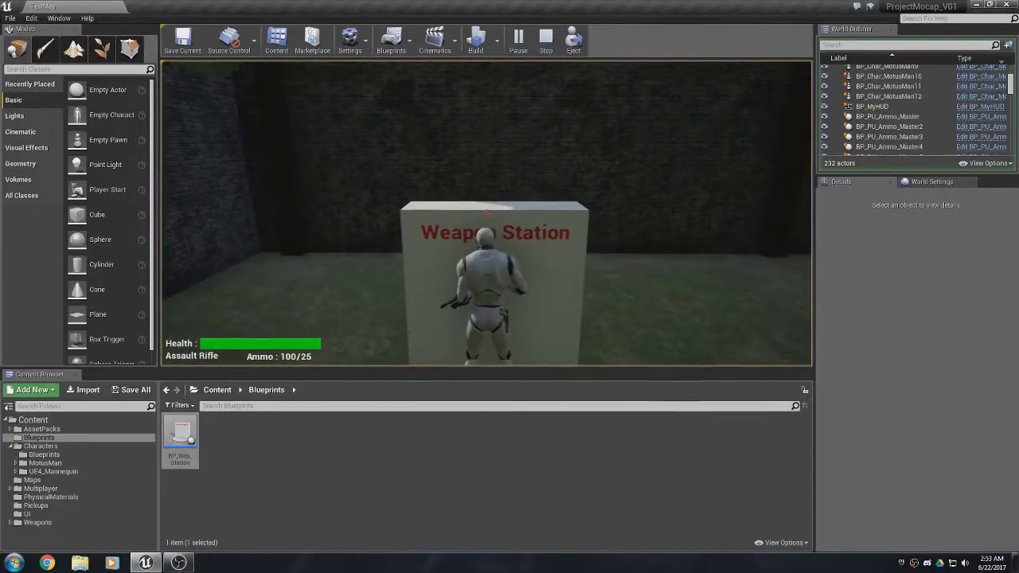
key(s)
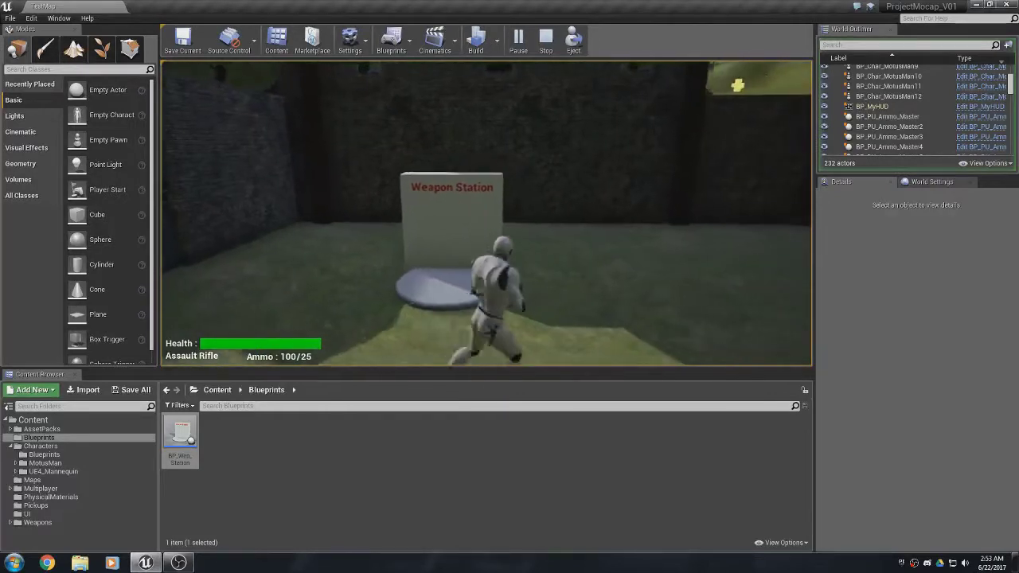
key(Escape)
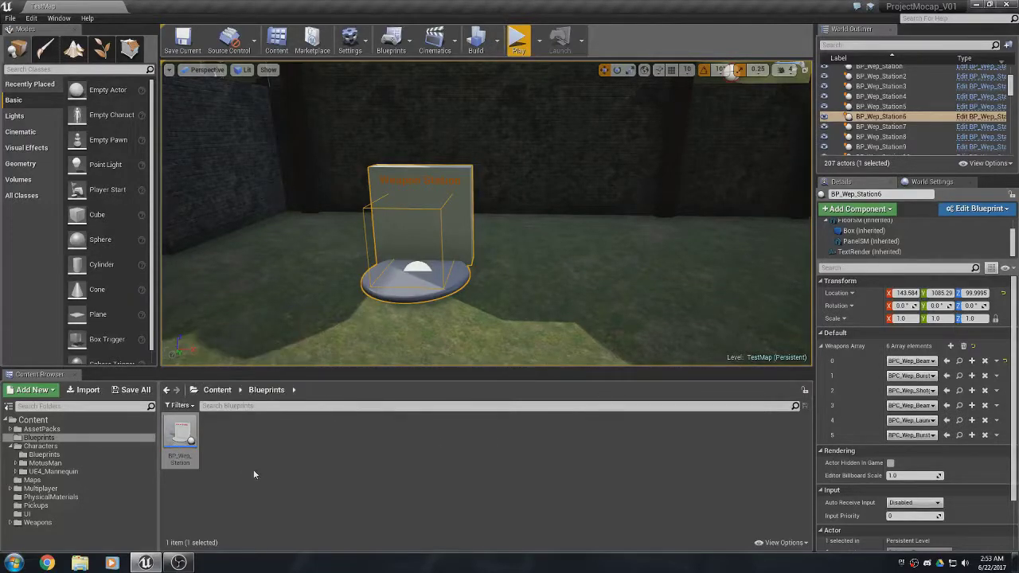
click(180, 440)
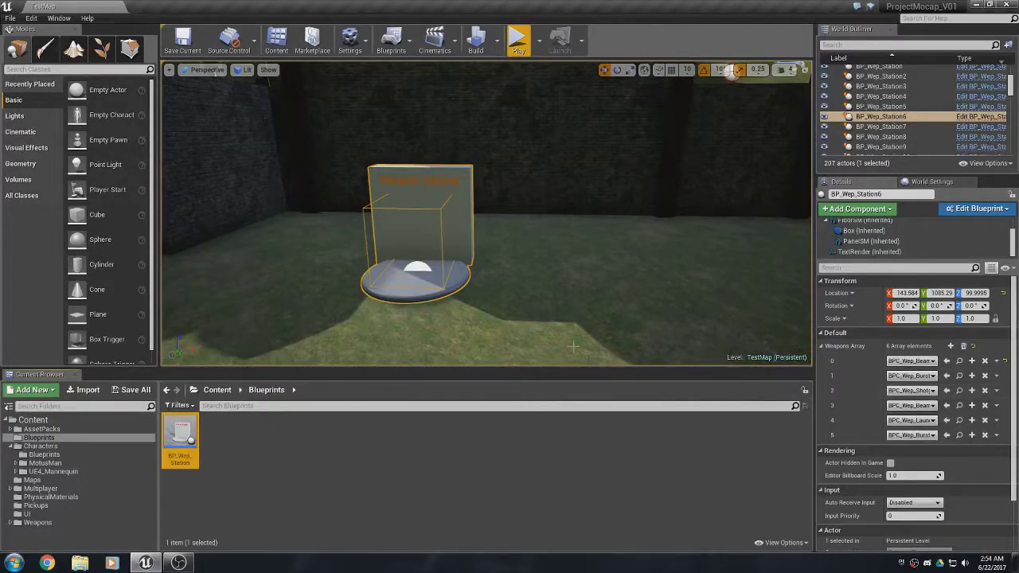
click(433, 253)
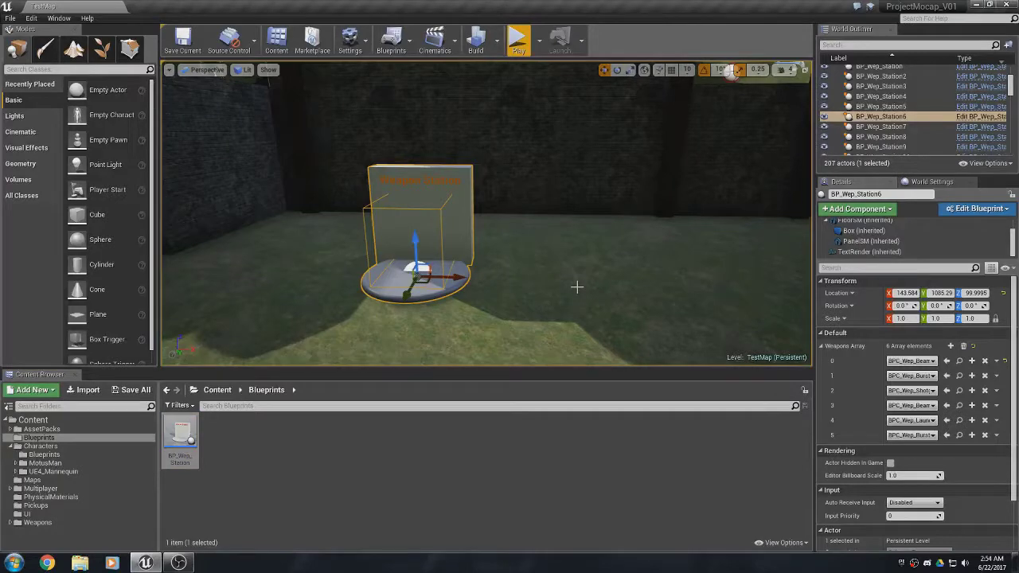
right_drag(511, 269, 355, 373)
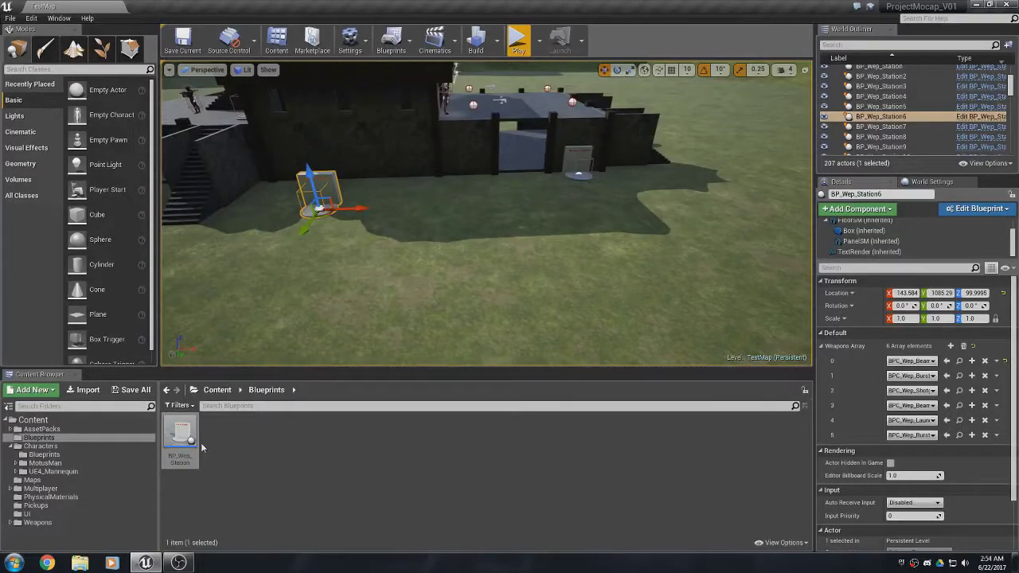
mouse_move(182, 430)
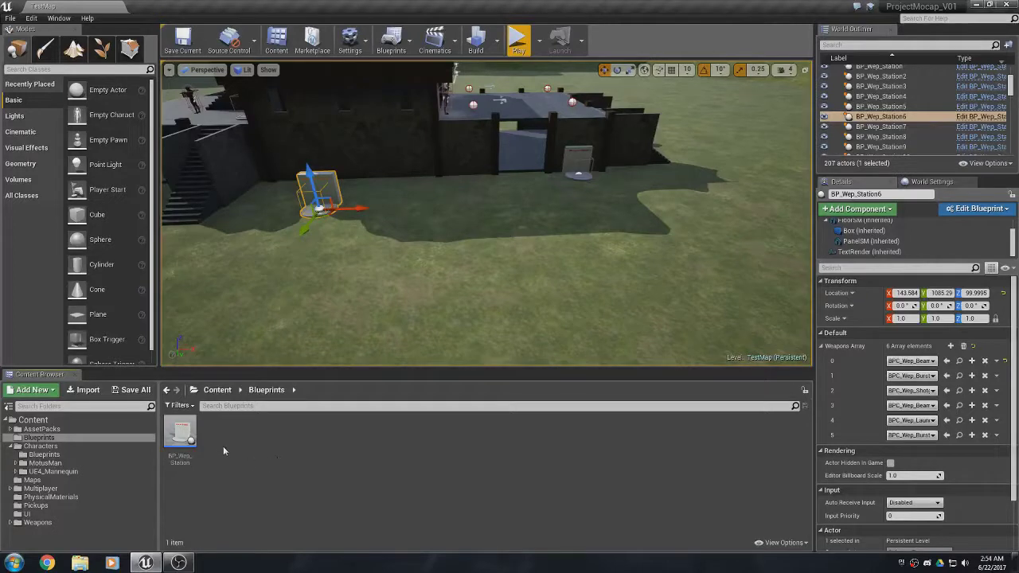
Rename the weapon station blueprint asset to BP_Wep_Station_Master.
click(182, 427)
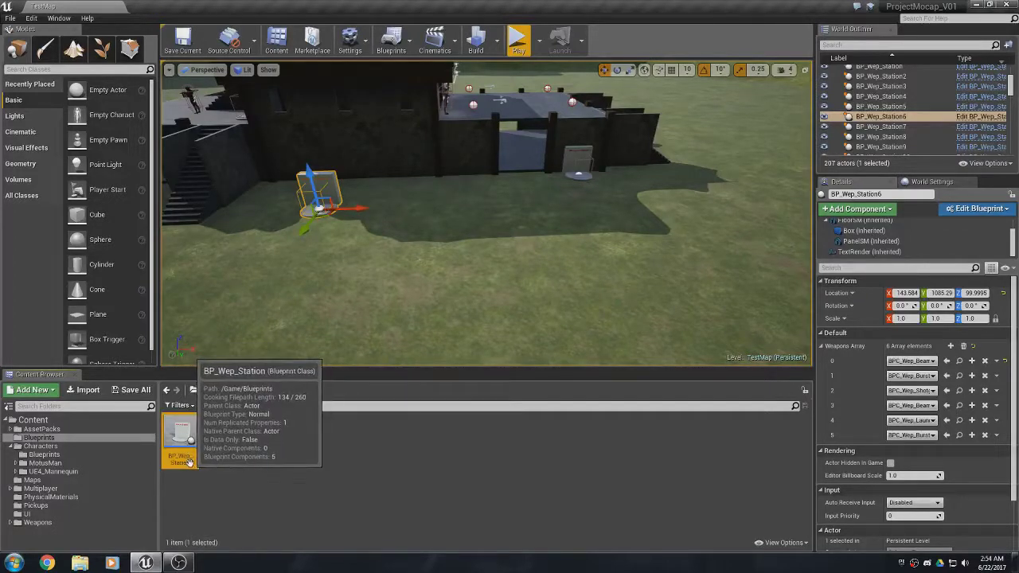
key(F2)
key(End)
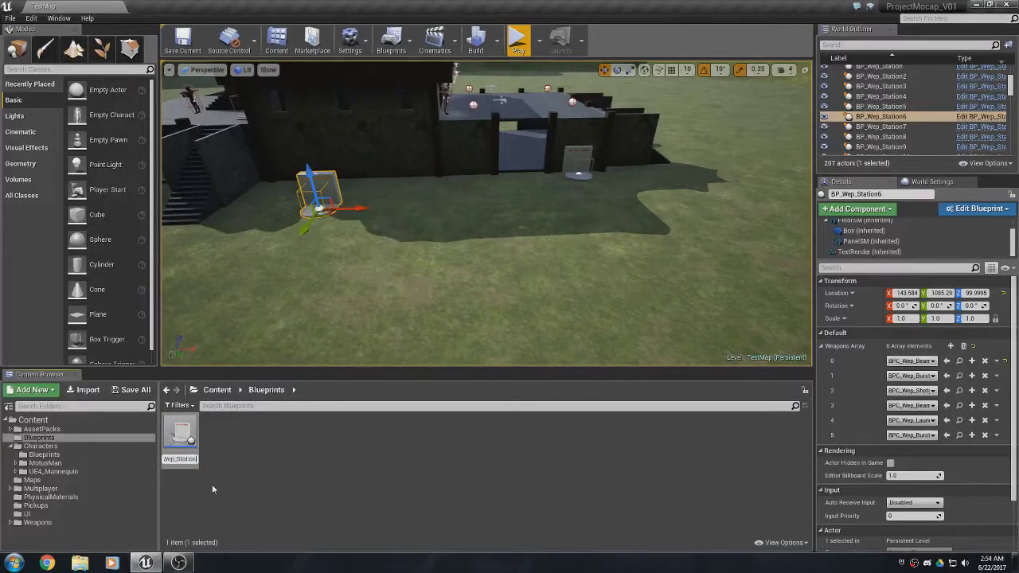
text(_Master)
key(Return)
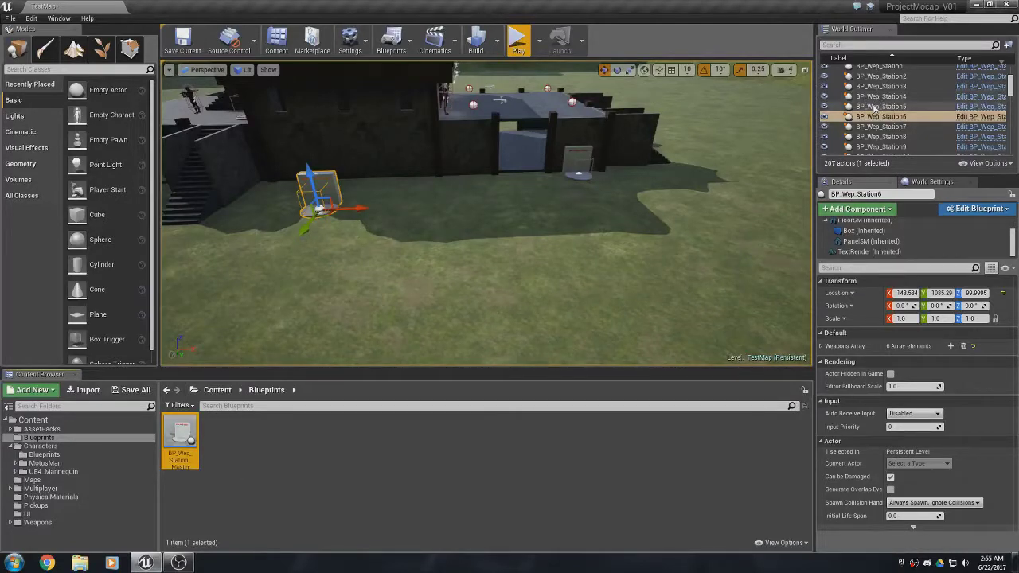
Select BP_Wep_Station through BP_Wep_Station10 in the World Outliner and open their context menu.
scroll(875, 111, up, 3)
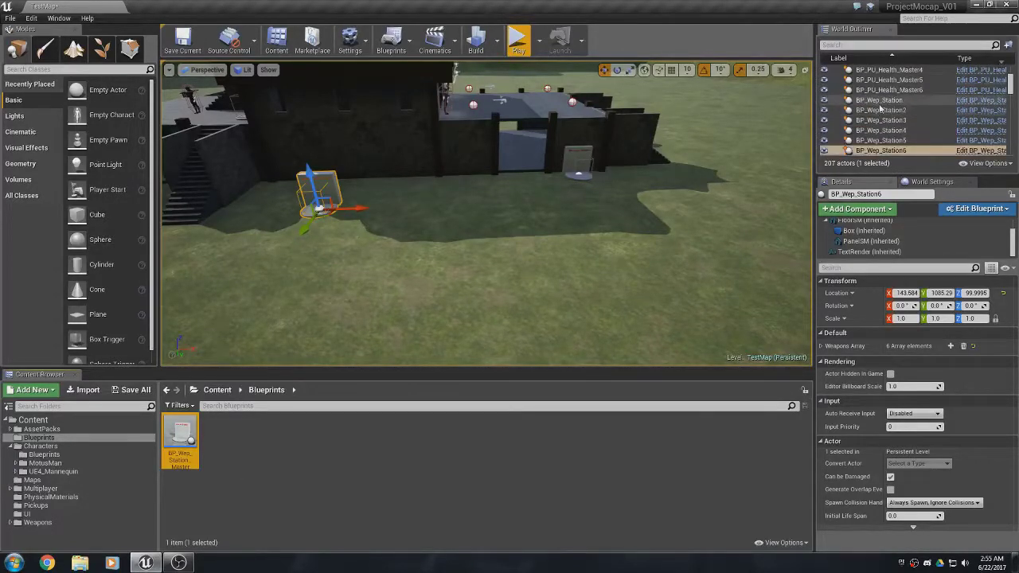
click(876, 102)
scroll(876, 118, down, 3)
scroll(876, 119, down, 2)
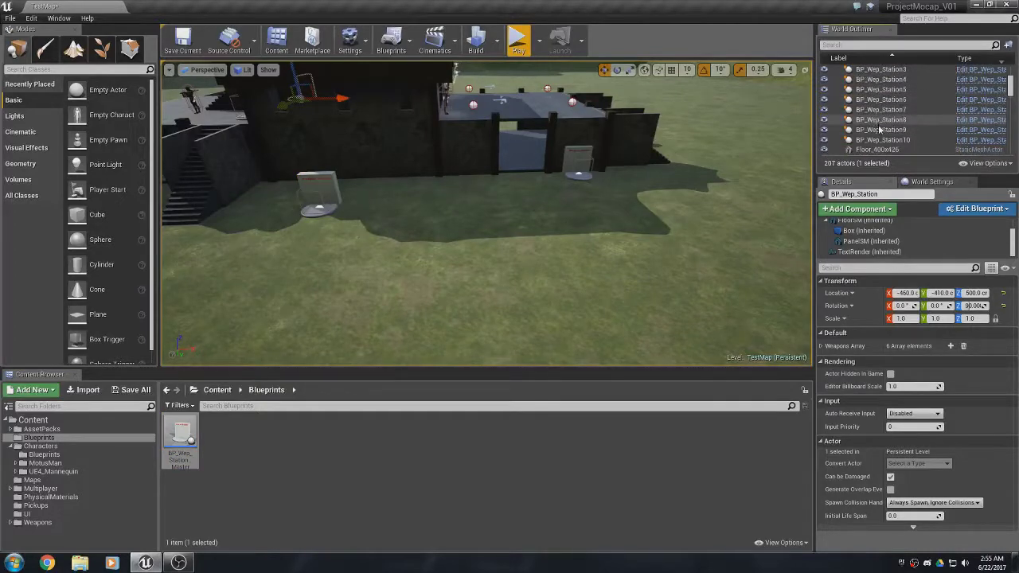
shift+click(882, 140)
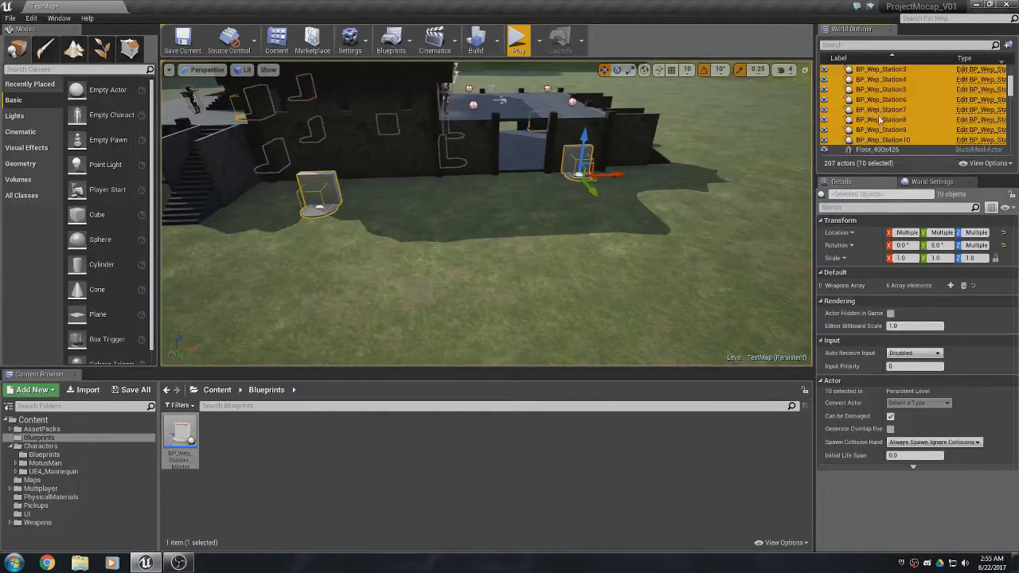
right_click(880, 119)
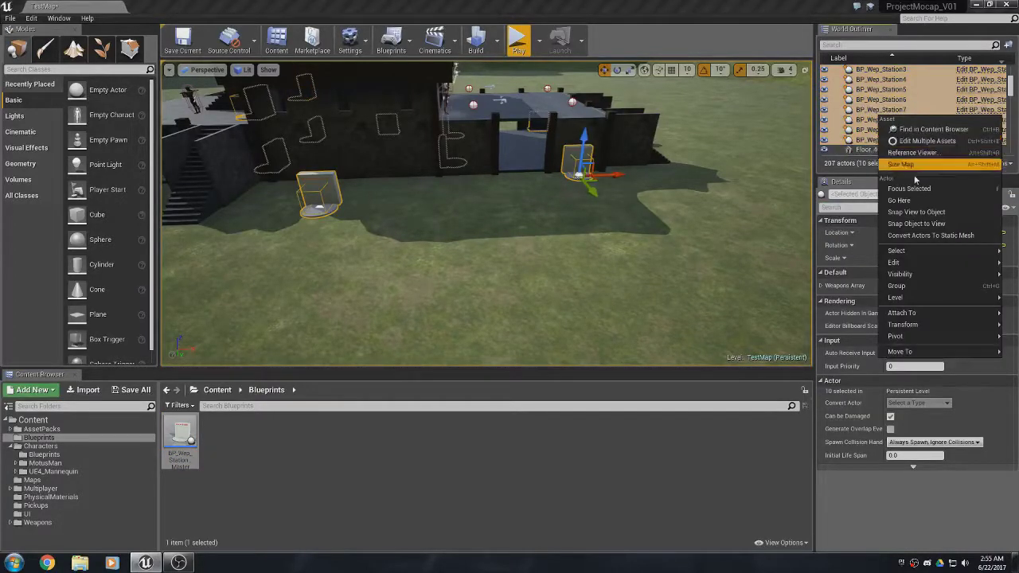
Delete the ten selected weapon stations with Edit > Delete, leaving 197 actors.
mouse_move(910, 273)
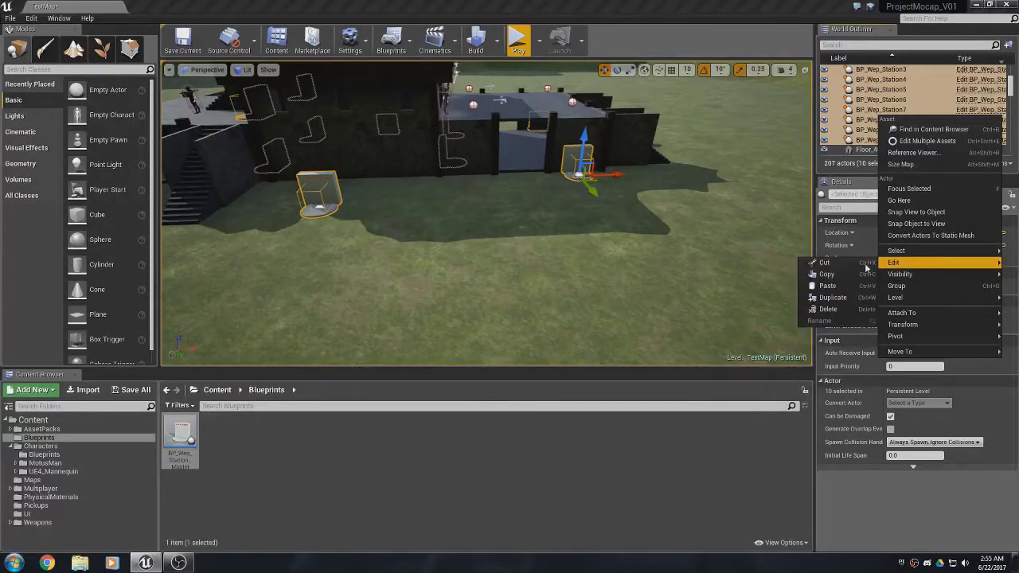
click(828, 309)
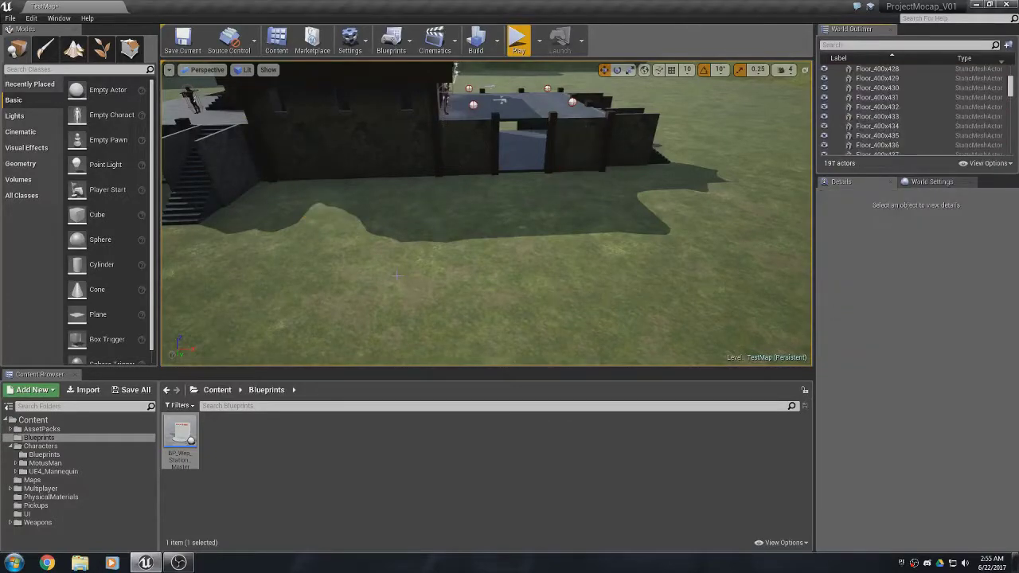
Open BP_Wep_Station_Master and display the WeaponsArray variable's six default entries.
double_click(183, 436)
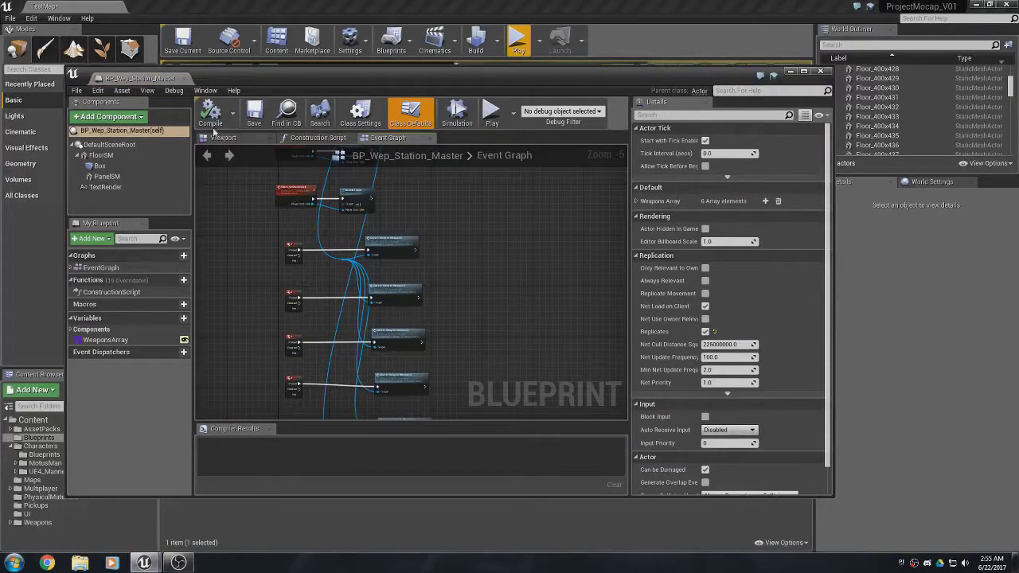
click(256, 116)
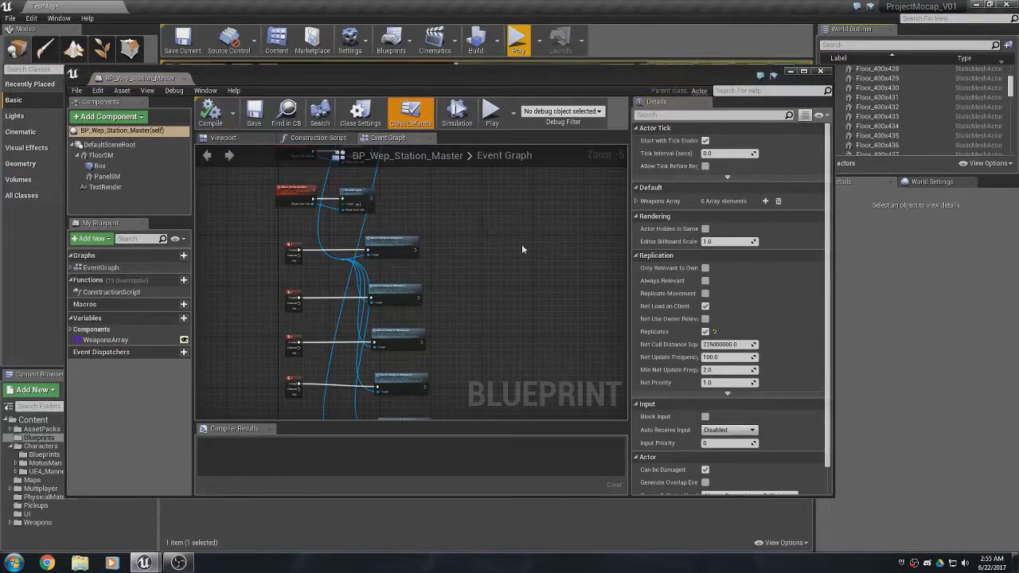
click(105, 340)
click(637, 275)
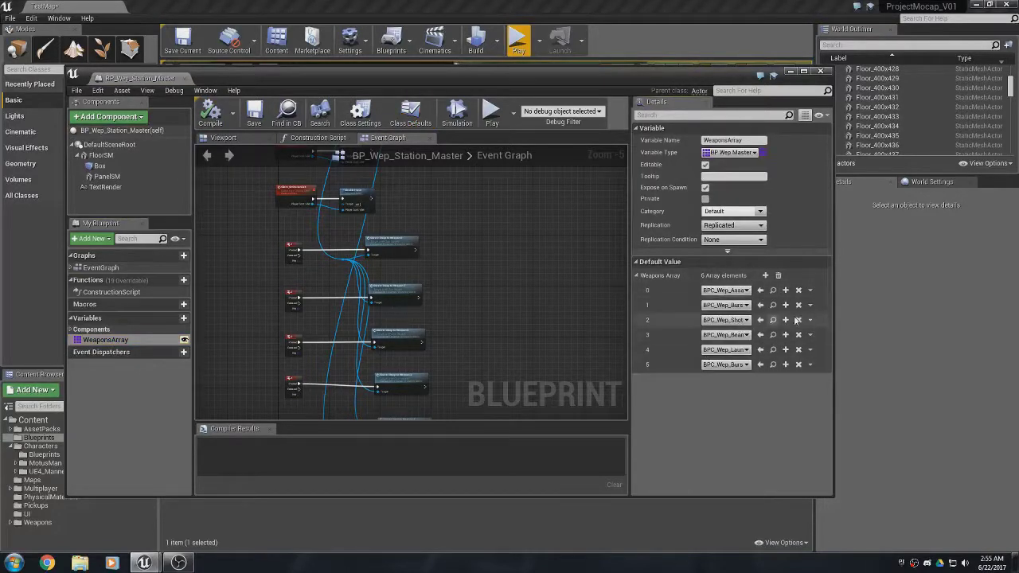
Set WeaponsArray elements 0 through 5 to None.
click(725, 289)
click(736, 311)
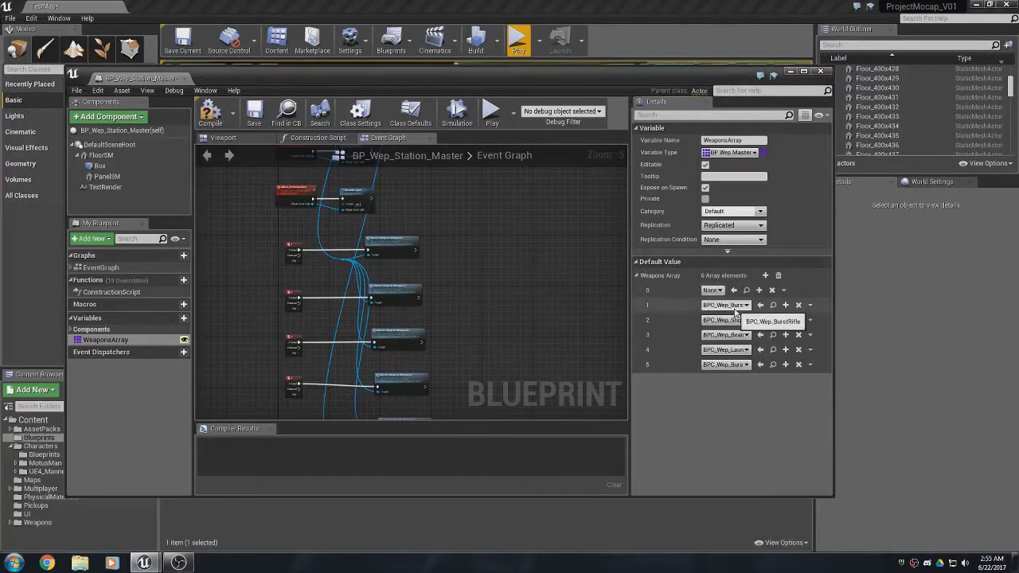
click(724, 305)
click(726, 325)
click(717, 319)
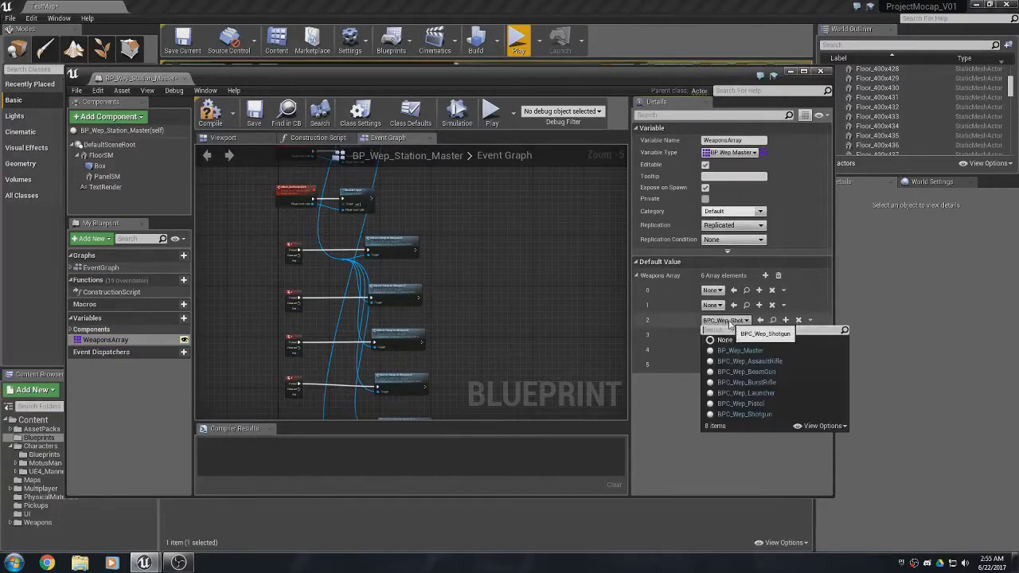
click(728, 341)
click(726, 335)
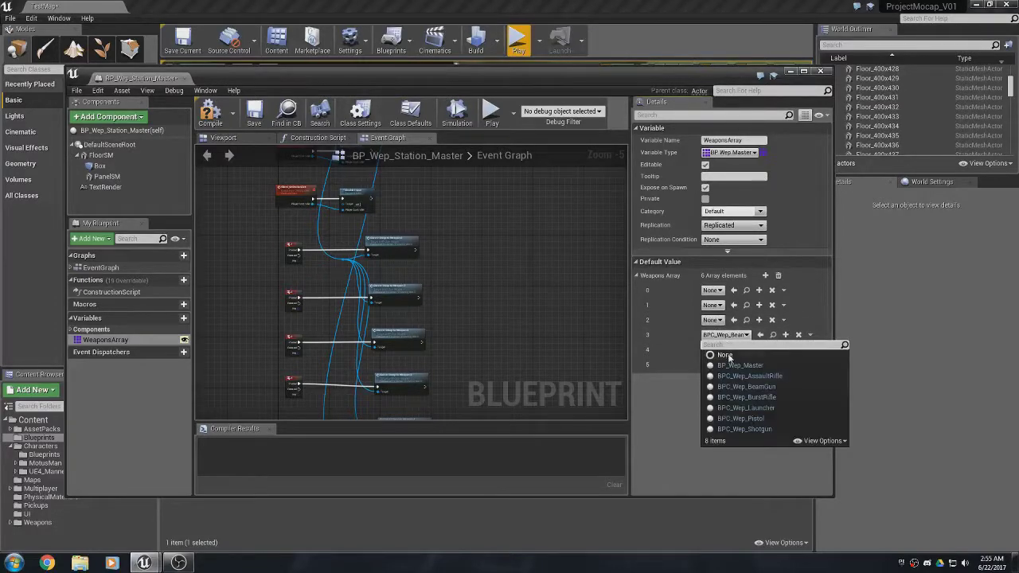
click(727, 356)
click(728, 351)
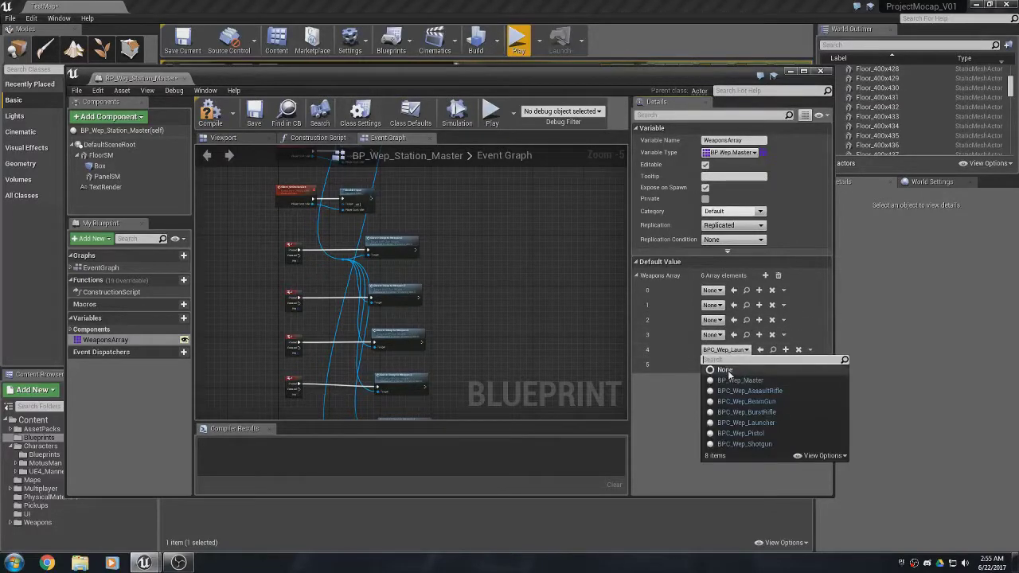
click(727, 371)
click(728, 364)
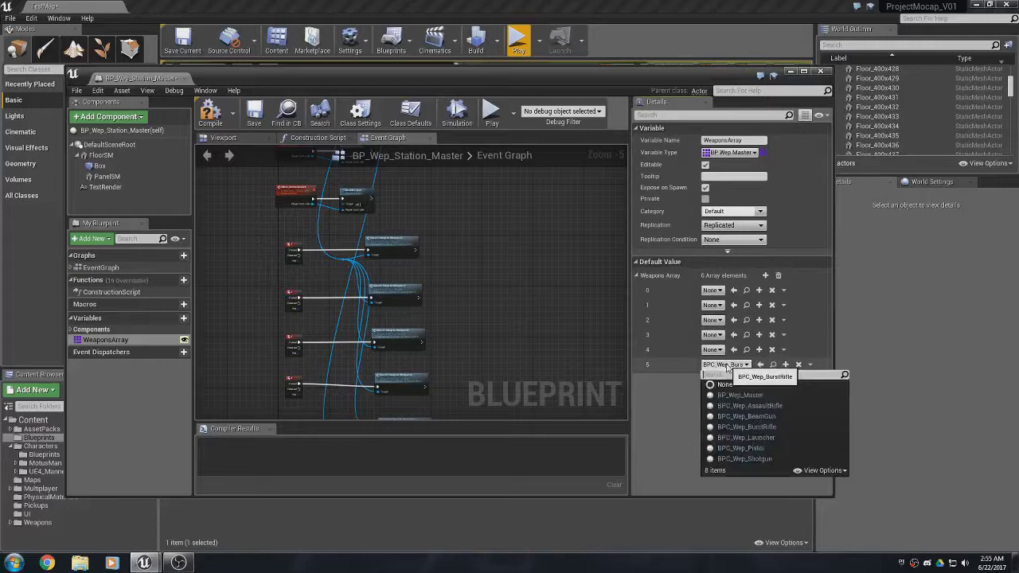
click(726, 386)
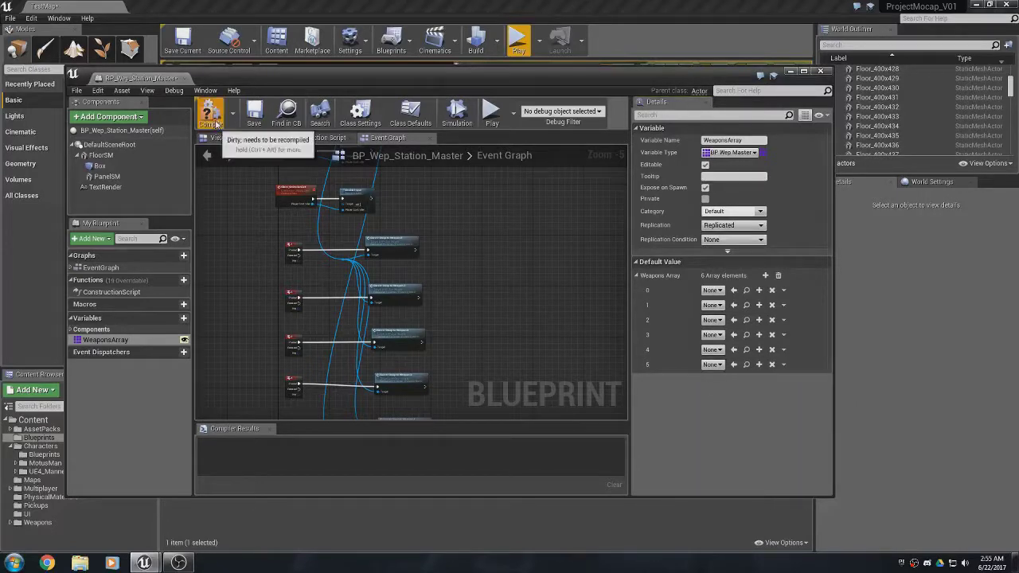
Compile and save, then uncheck Expose on Spawn for WeaponsArray and compile and save again.
click(254, 115)
click(254, 115)
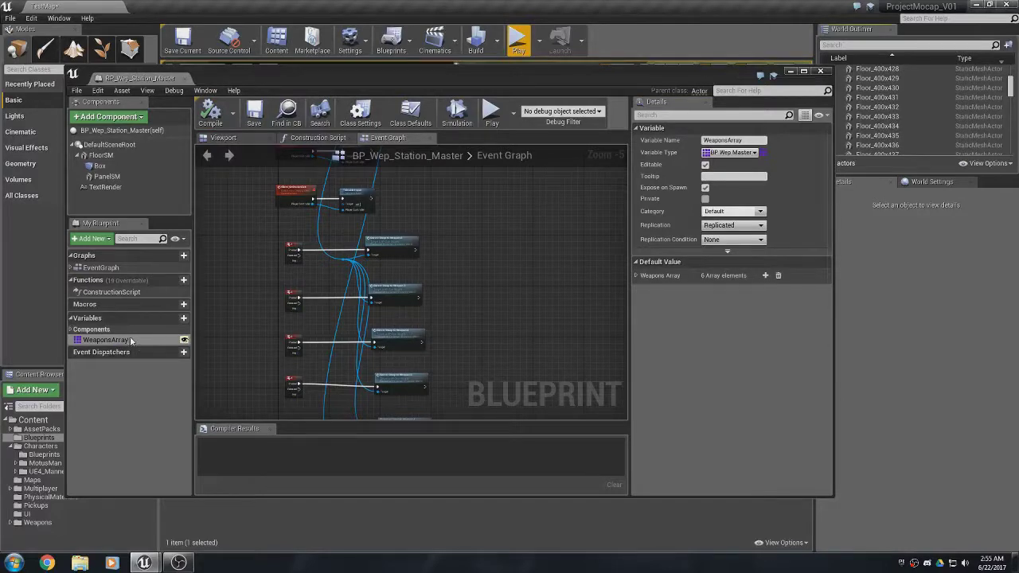
click(101, 340)
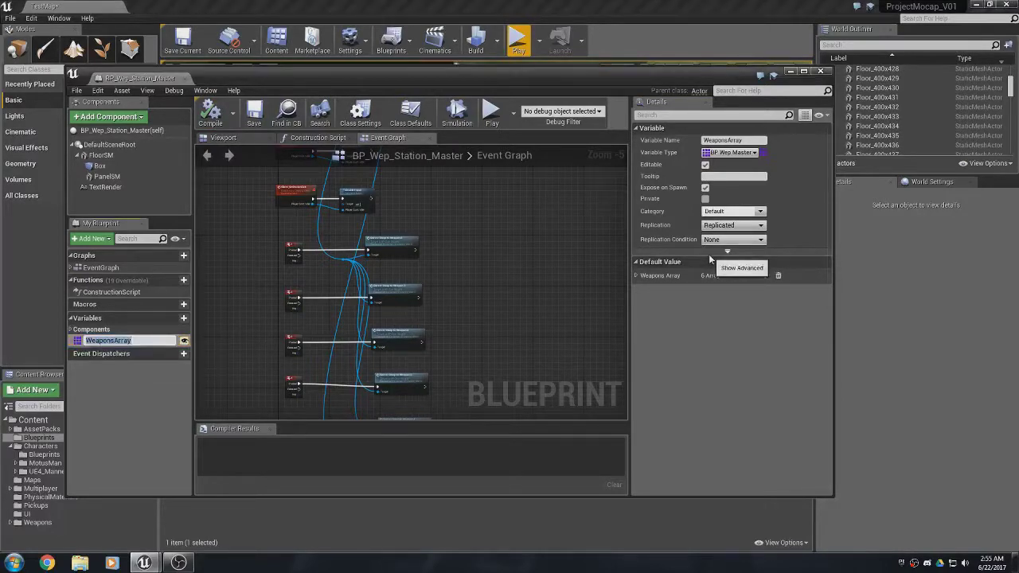
click(706, 188)
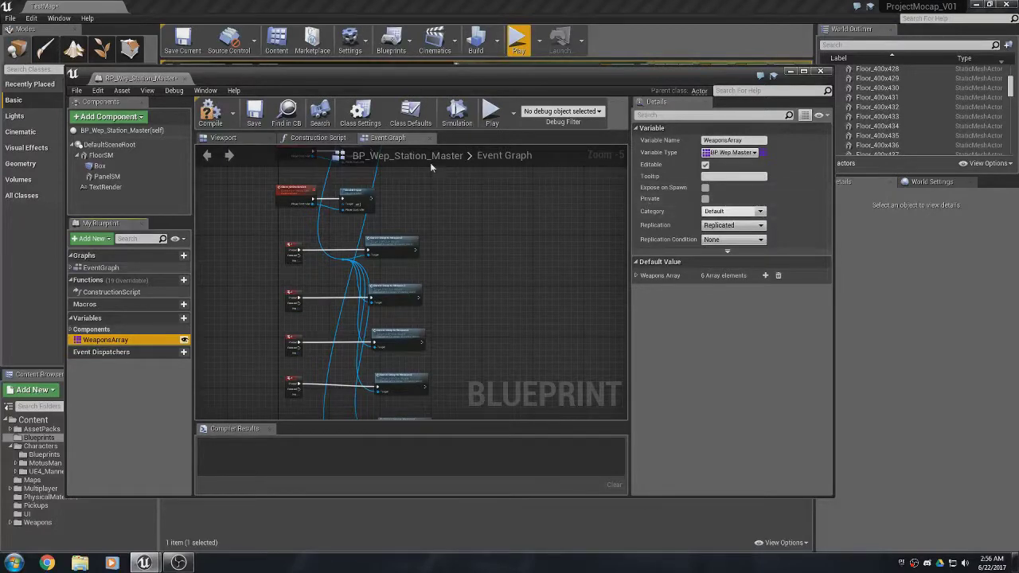
click(212, 116)
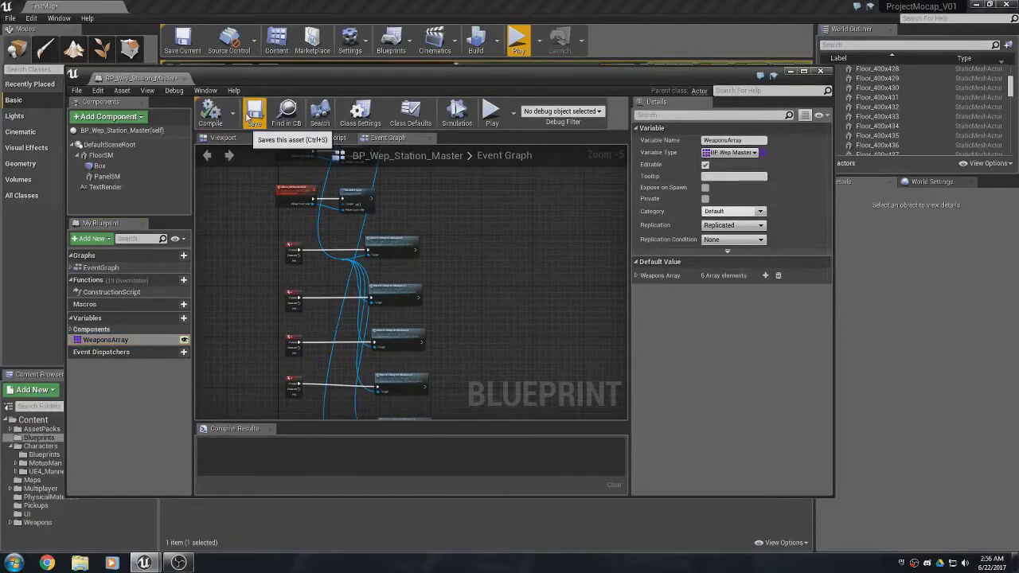
click(252, 116)
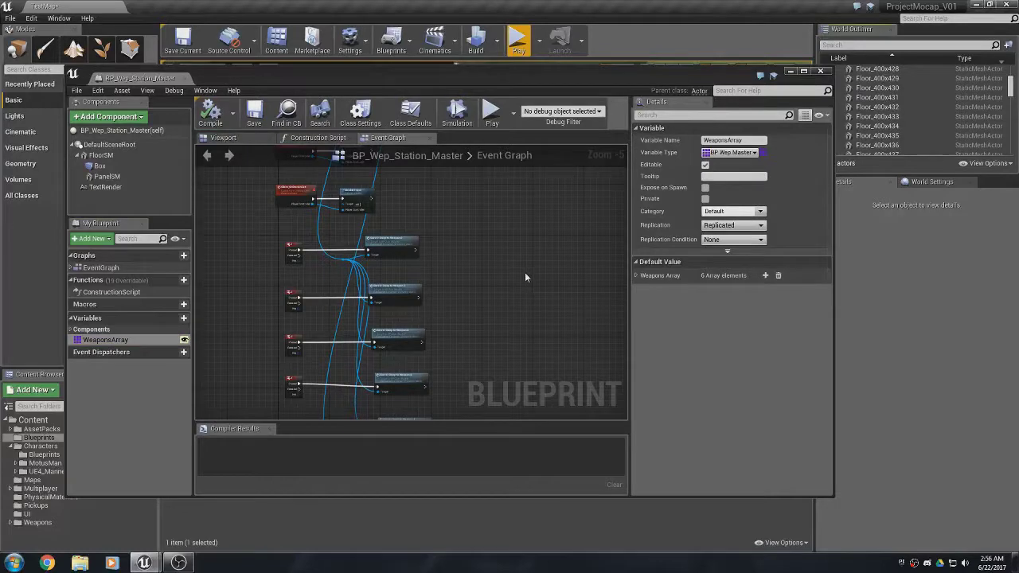
Place a BP_Wep_Station_Master in TestMap, then play-test running to it and using it with G.
click(790, 72)
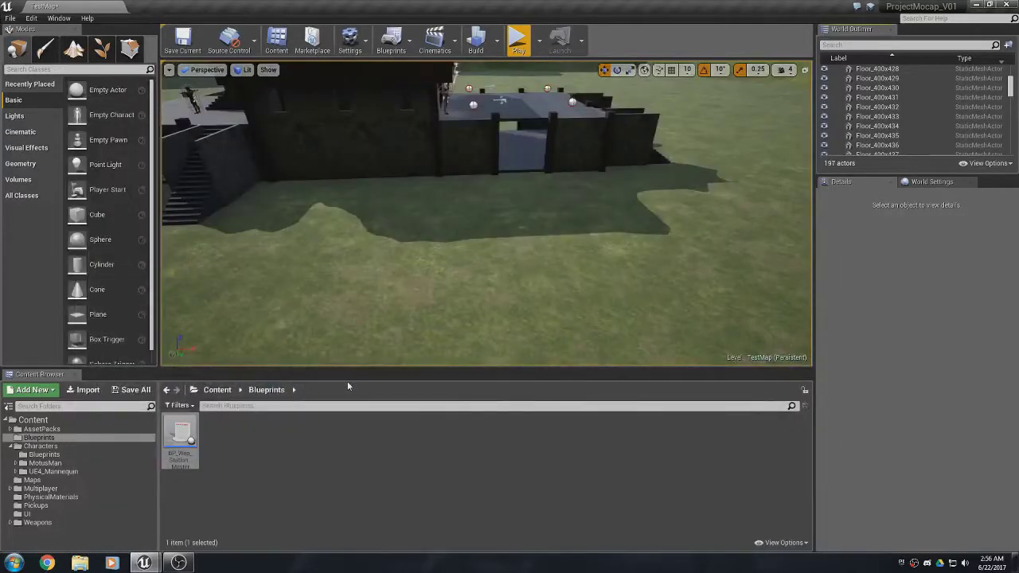
drag(179, 438, 430, 263)
click(517, 40)
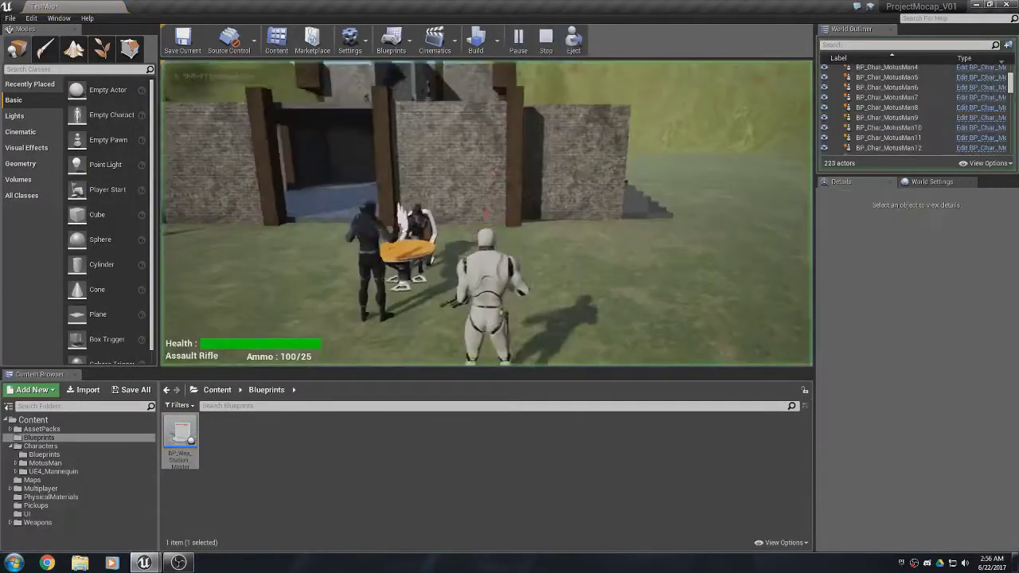
key(w)
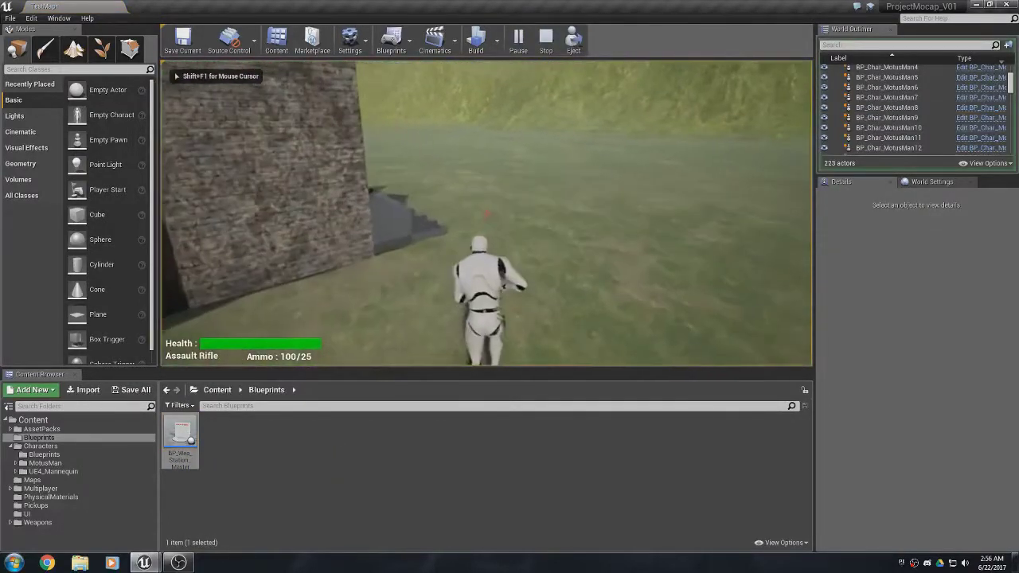
key(w)
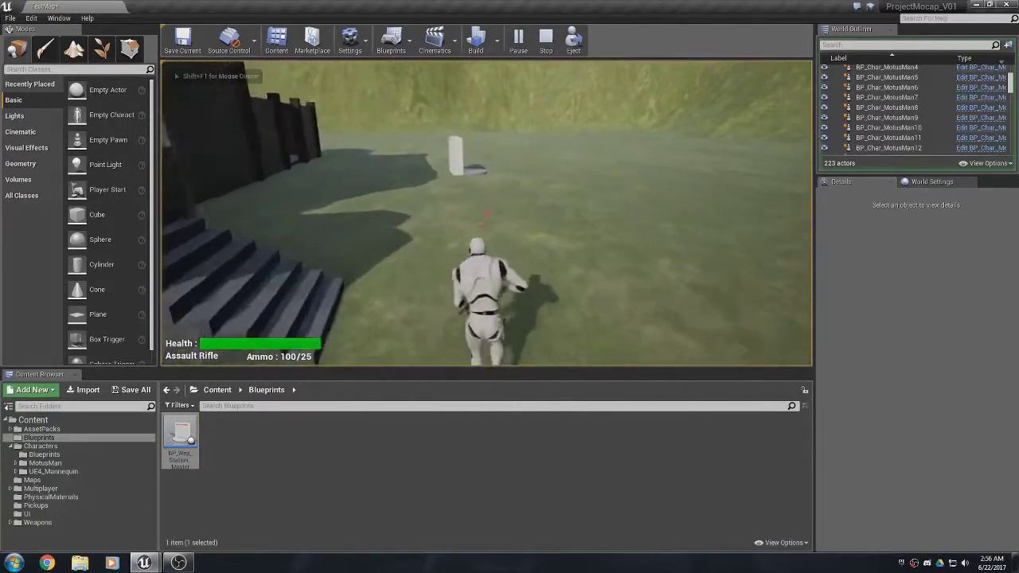
key(w)
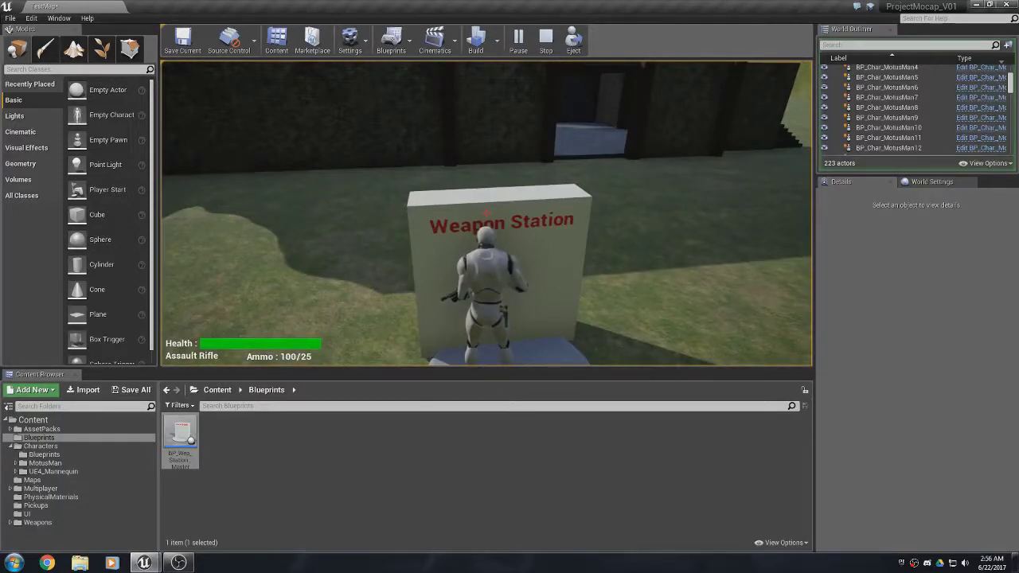
key(g)
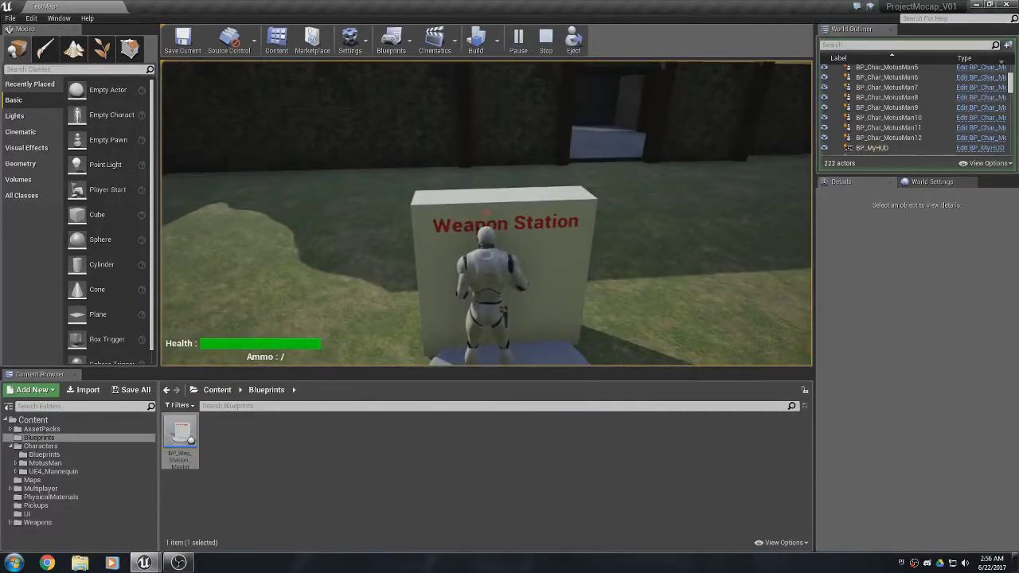
key(Escape)
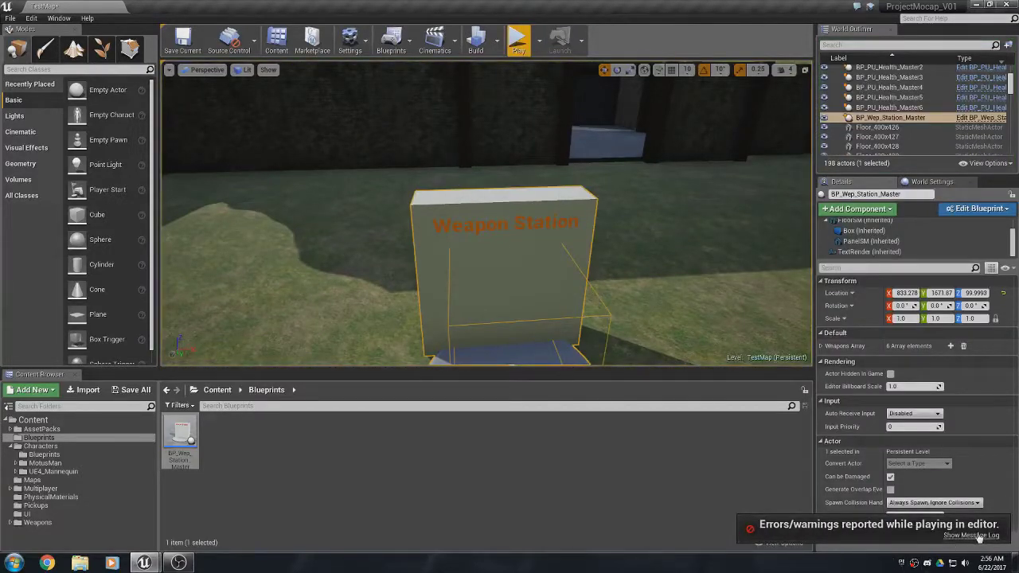
Review the 12 'Accessed None' play-test errors and open BP_Char_Master from the Message Log link.
click(974, 535)
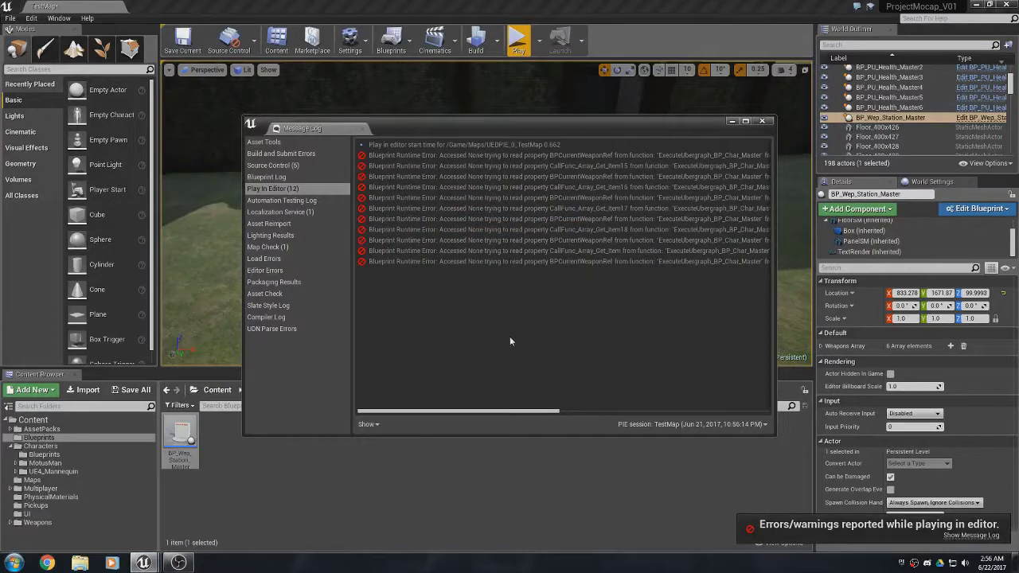
drag(500, 412, 680, 413)
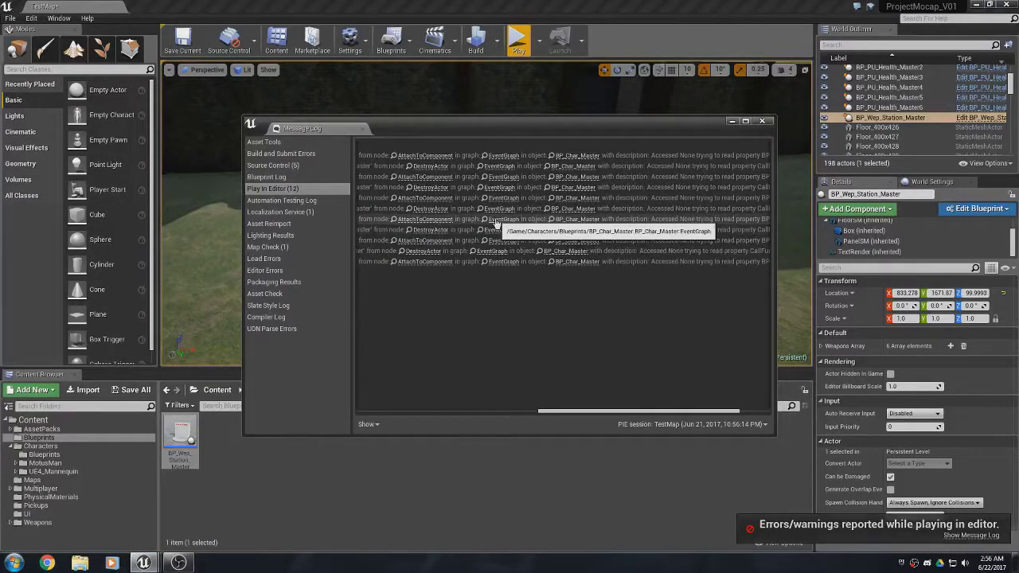
click(576, 156)
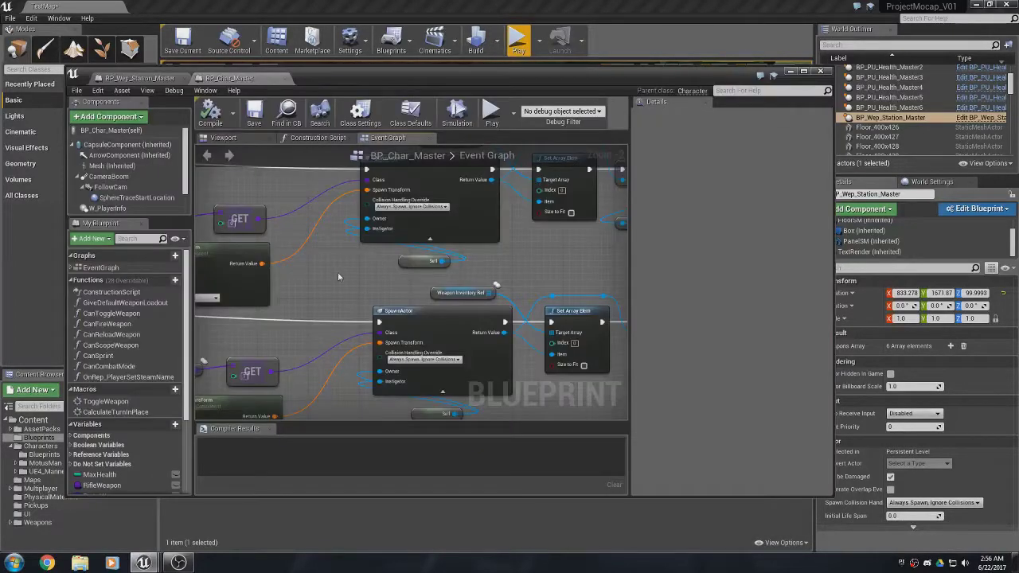
scroll(337, 271, down, 5)
mouse_move(329, 273)
right_down()
mouse_move(318, 265)
mouse_move(337, 262)
right_up()
scroll(337, 262, up, 2)
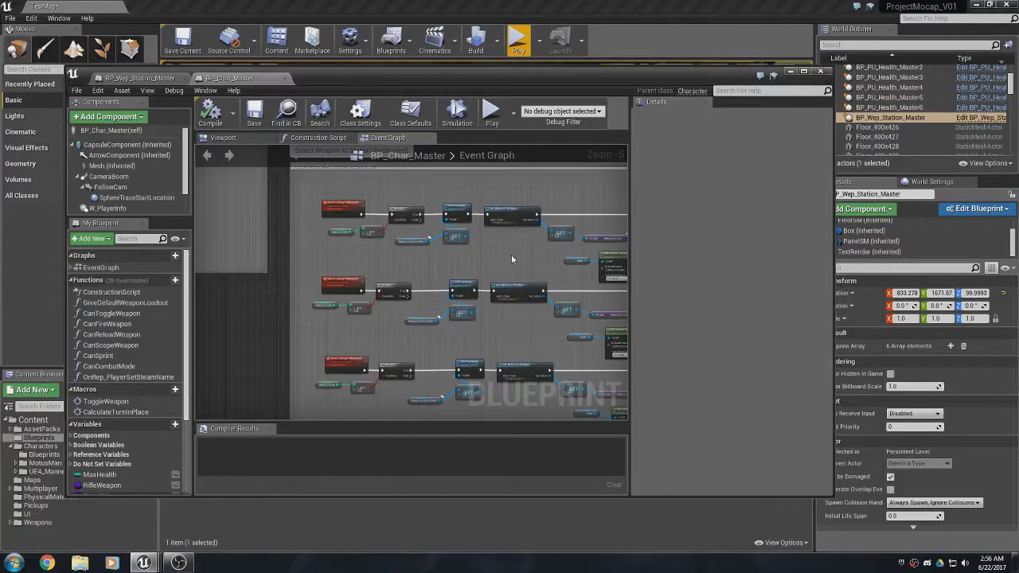
scroll(517, 259, up, 4)
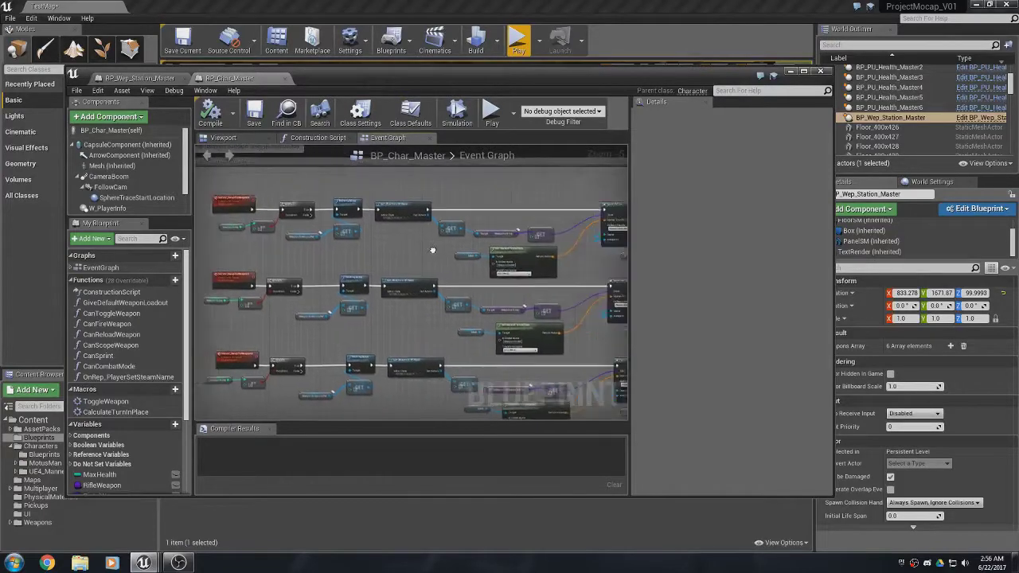
right_drag(518, 224, 344, 230)
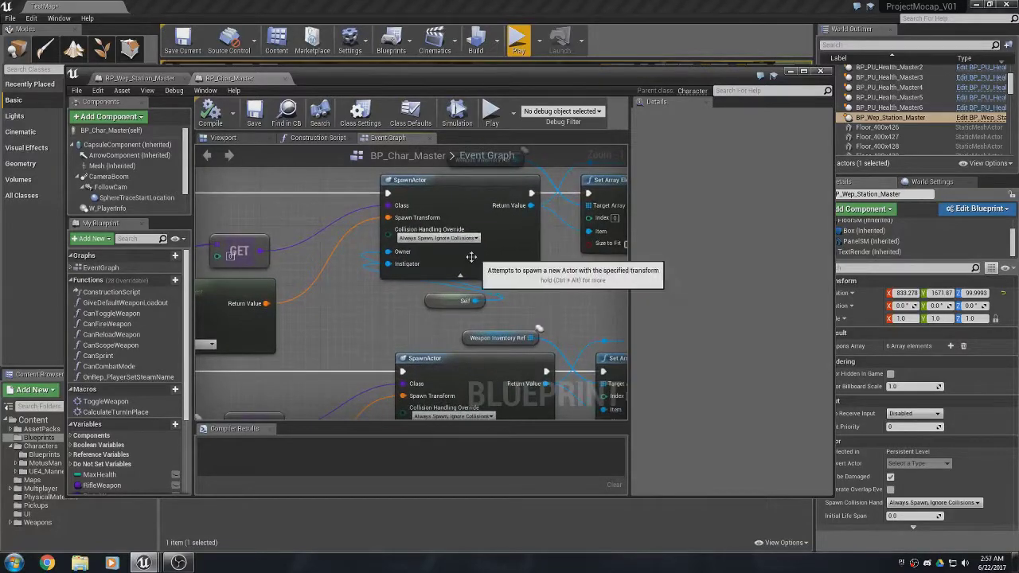
right_drag(358, 298, 509, 263)
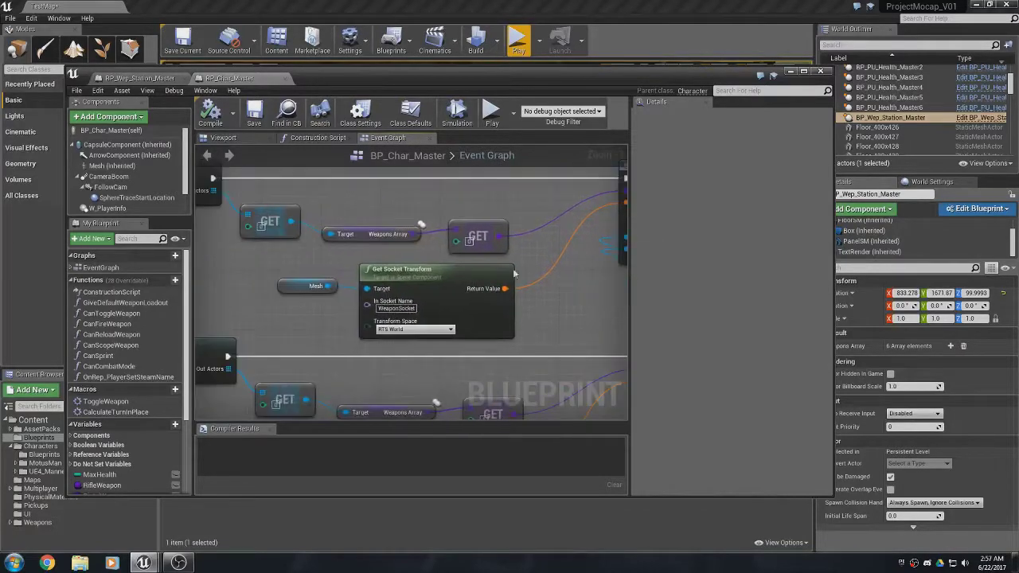
right_drag(337, 206, 541, 235)
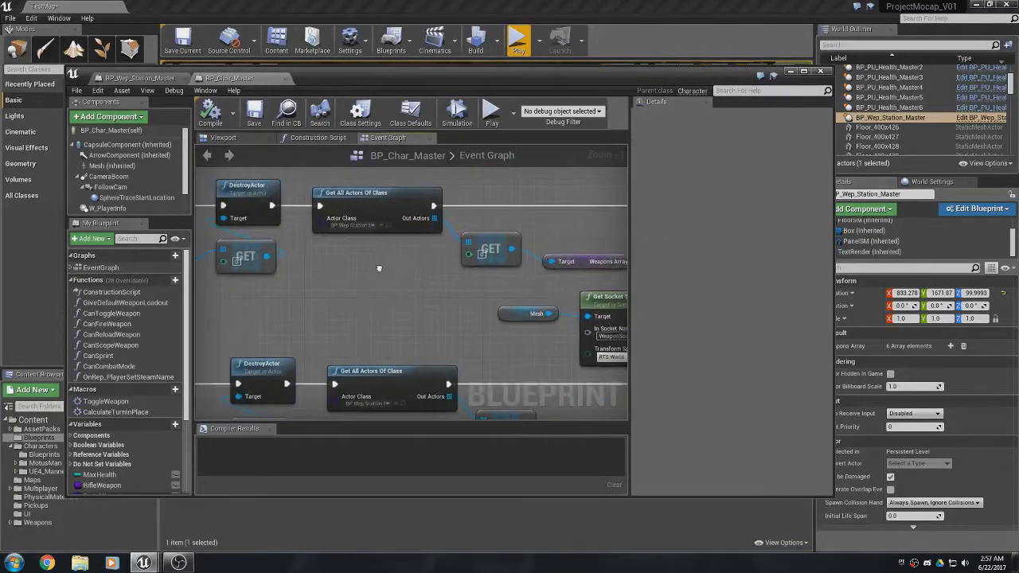
right_drag(318, 261, 550, 285)
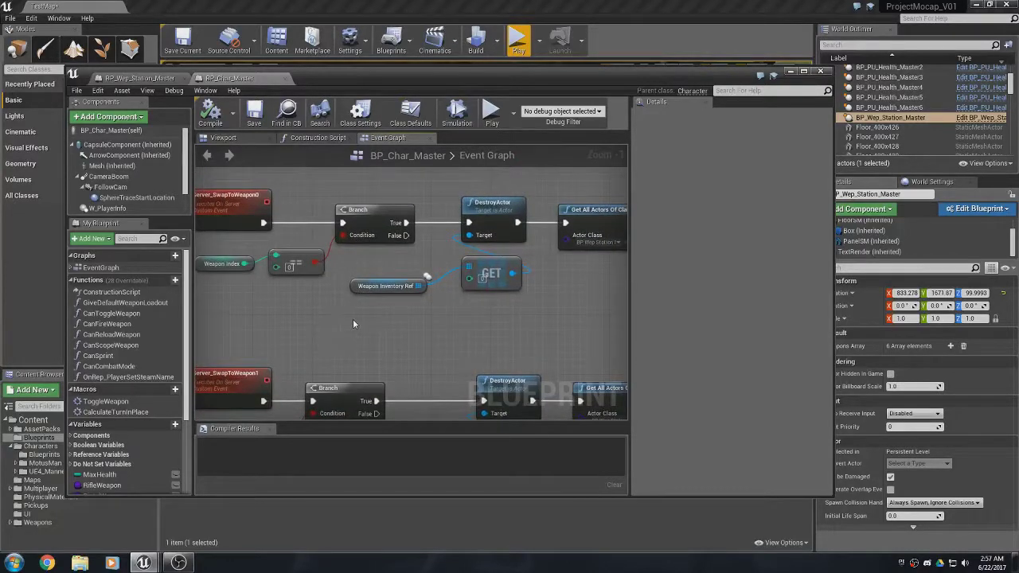
right_drag(353, 323, 446, 327)
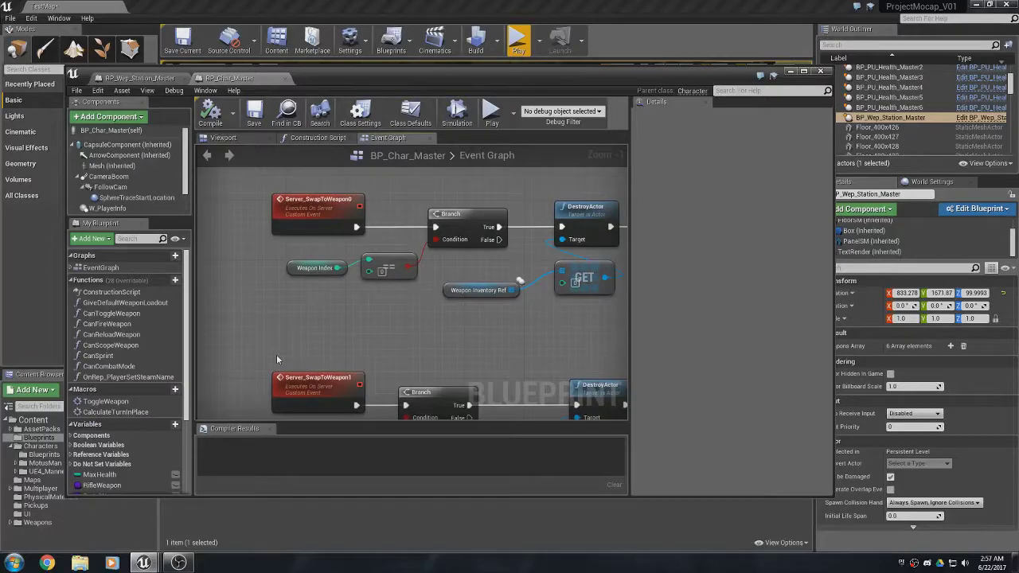
right_drag(385, 342, 286, 337)
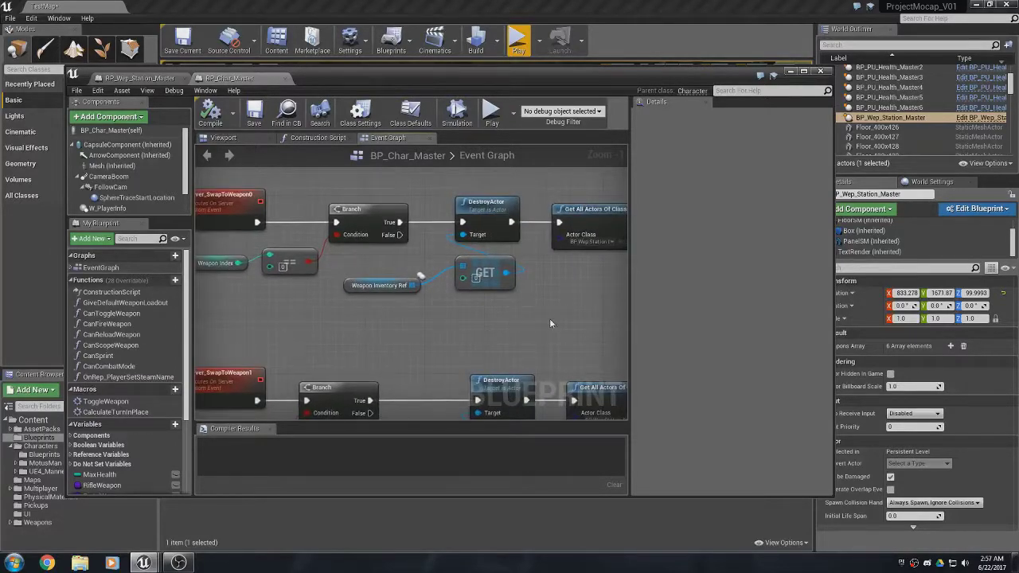
right_drag(549, 319, 311, 324)
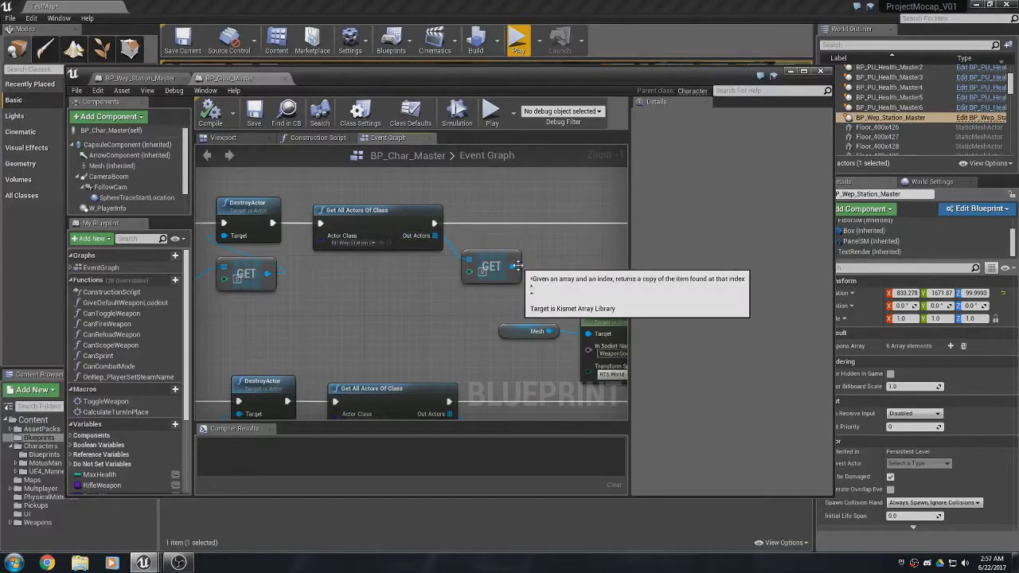
Add an IsValid check off the weapon station GET output in Server_SwapToWeapon0.
drag(513, 267, 564, 183)
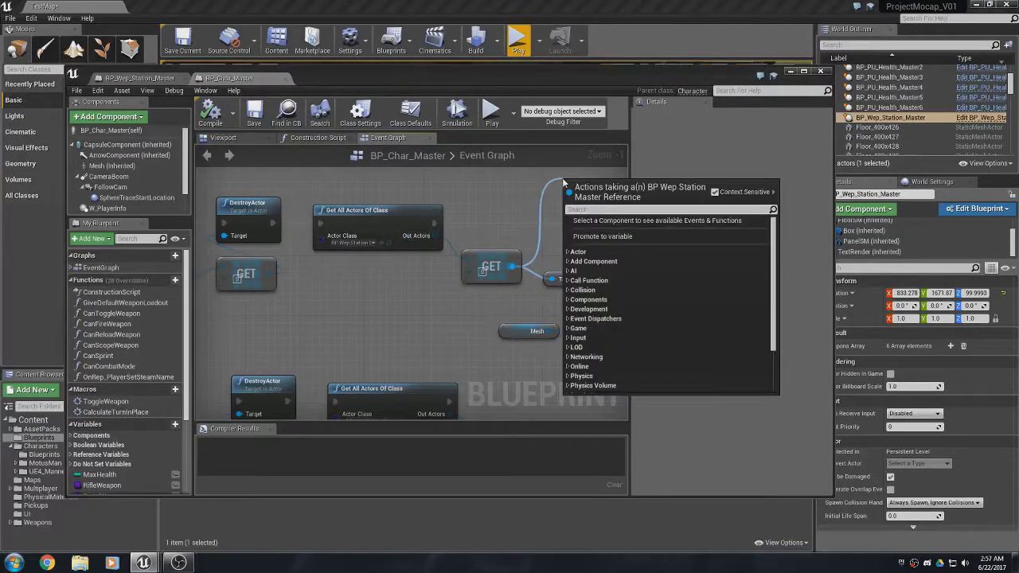
text(isva)
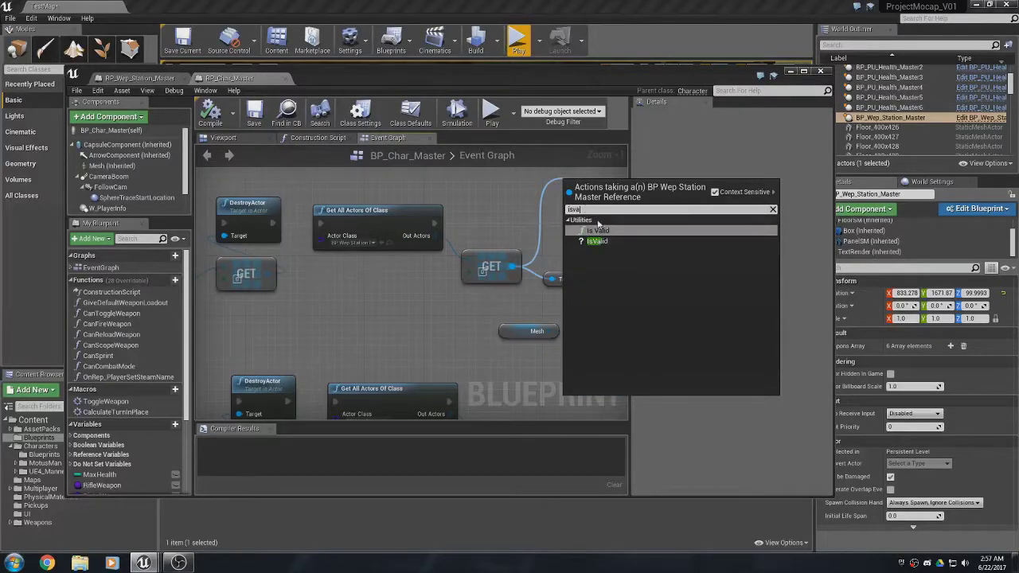
click(595, 240)
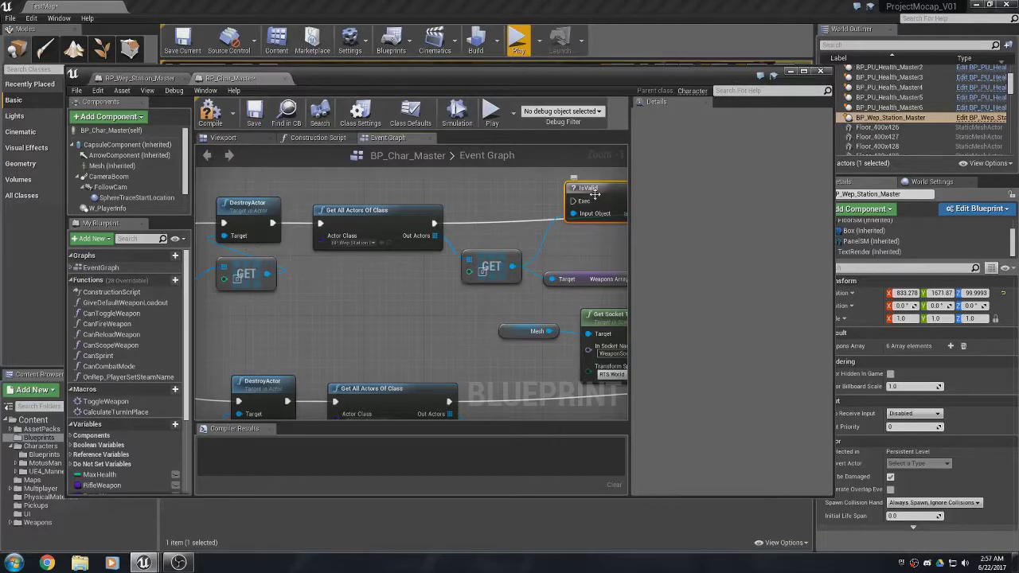
drag(595, 194, 558, 179)
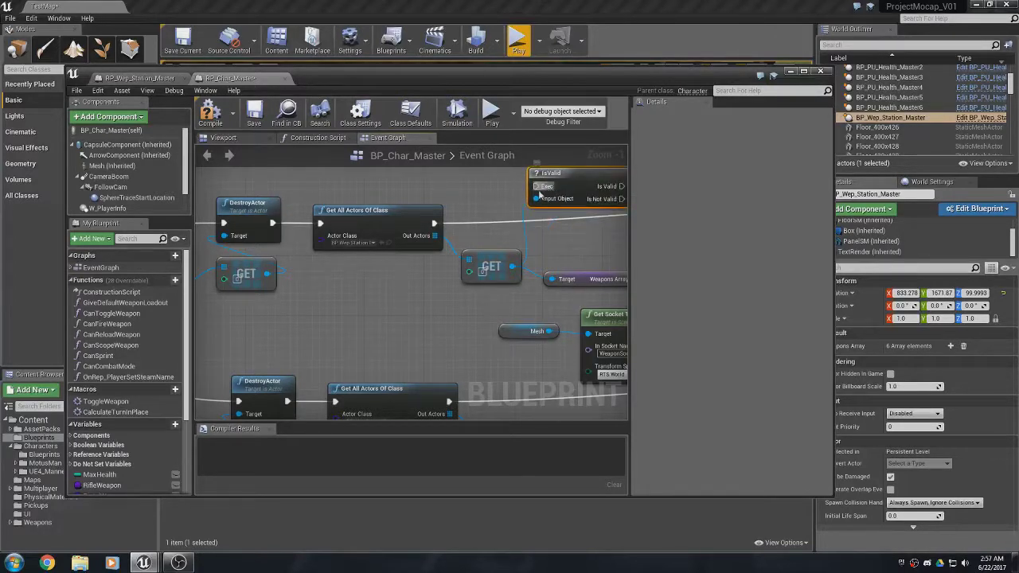
right_drag(272, 312, 534, 291)
drag(419, 285, 560, 271)
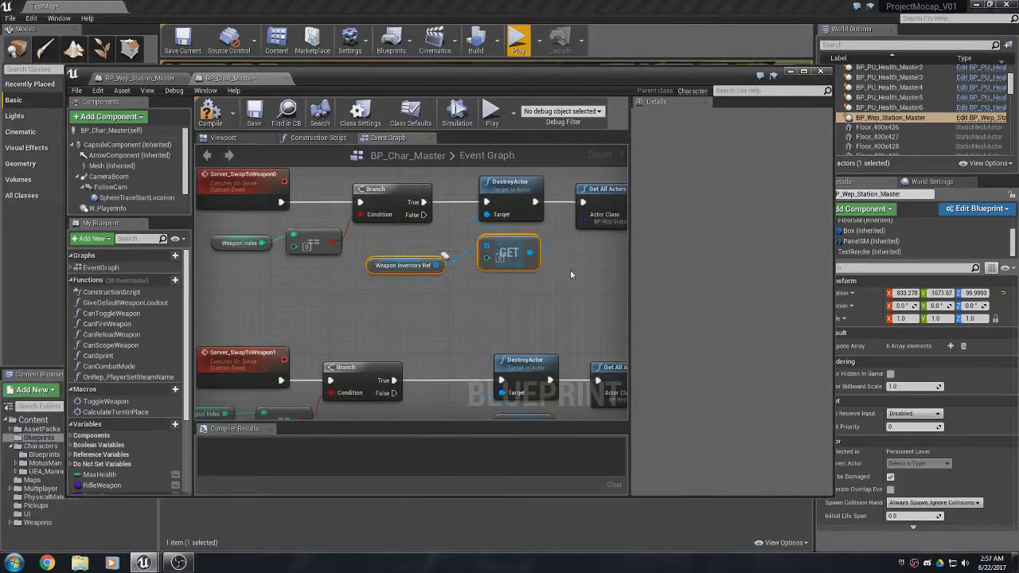
right_drag(569, 270, 507, 289)
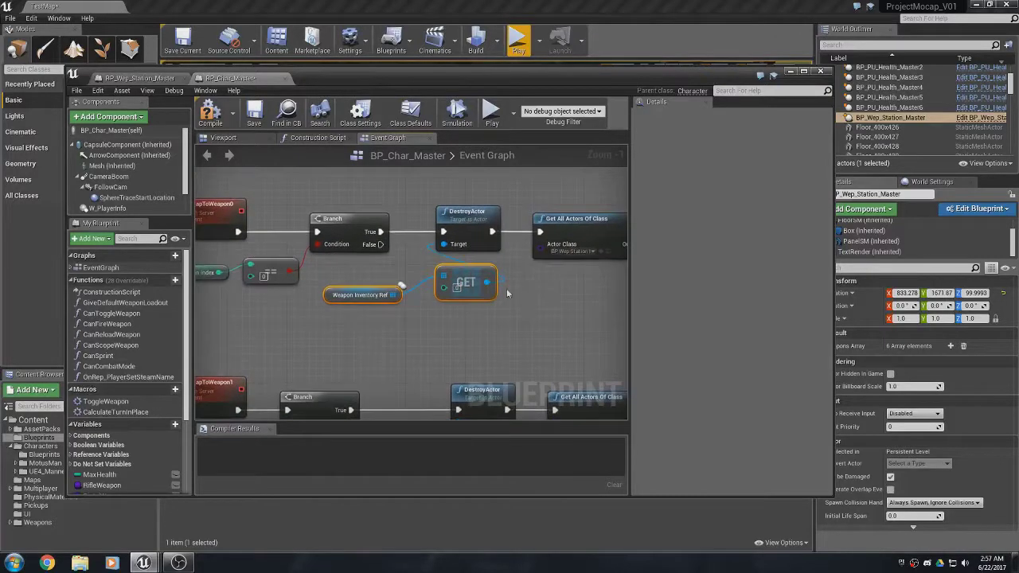
Add an IsValid check for the inventory weapon, wiring Branch True through it to DestroyActor.
drag(488, 284, 564, 308)
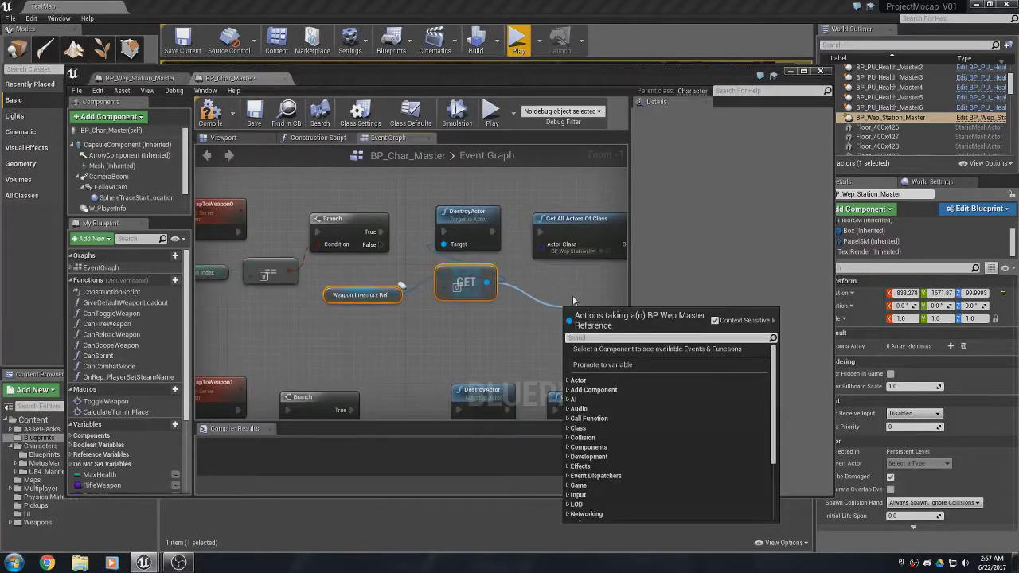
text(isva)
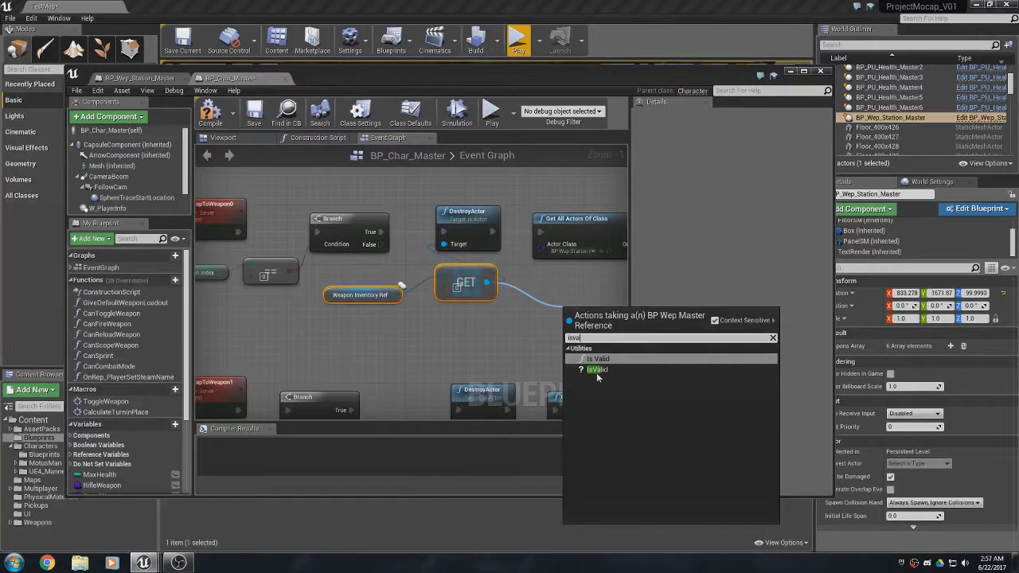
click(596, 371)
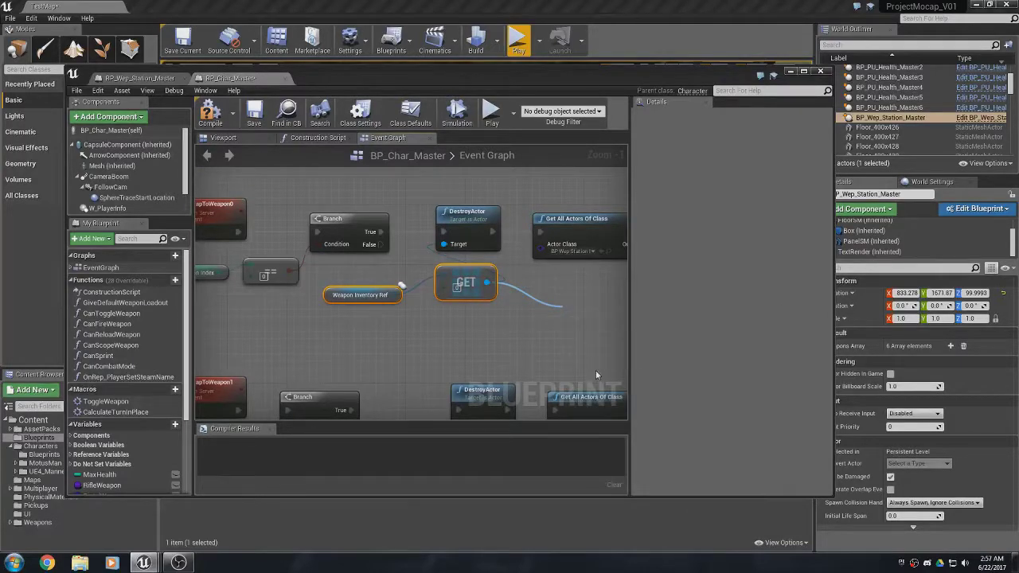
drag(574, 308, 374, 173)
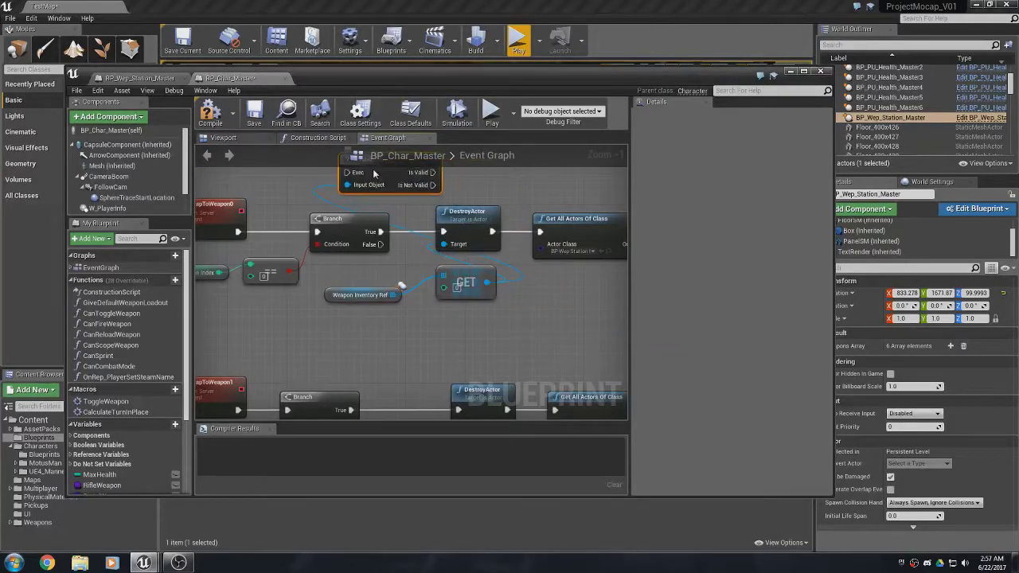
right_drag(370, 284, 356, 302)
drag(356, 302, 438, 310)
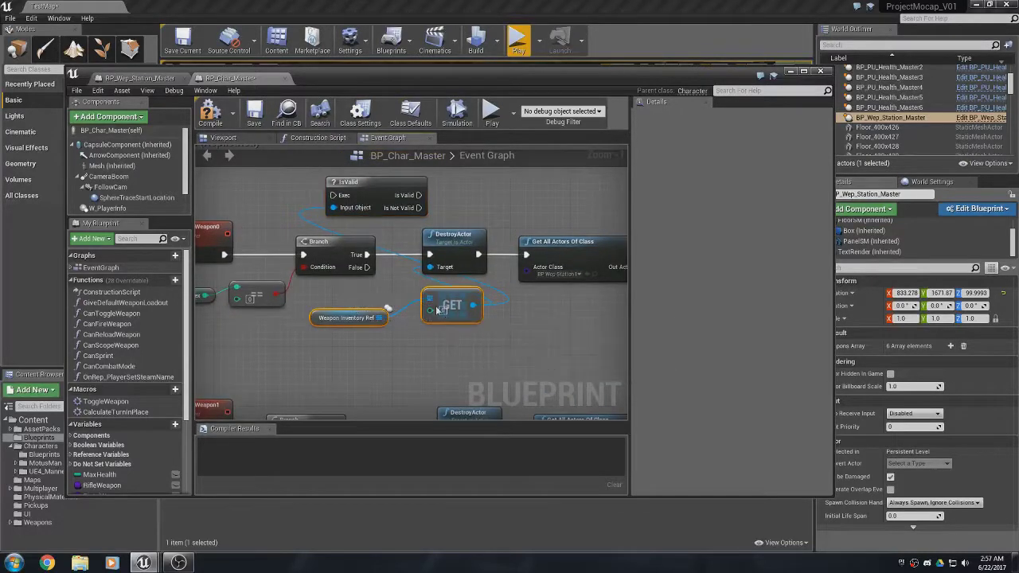
drag(367, 255, 339, 198)
drag(420, 195, 431, 255)
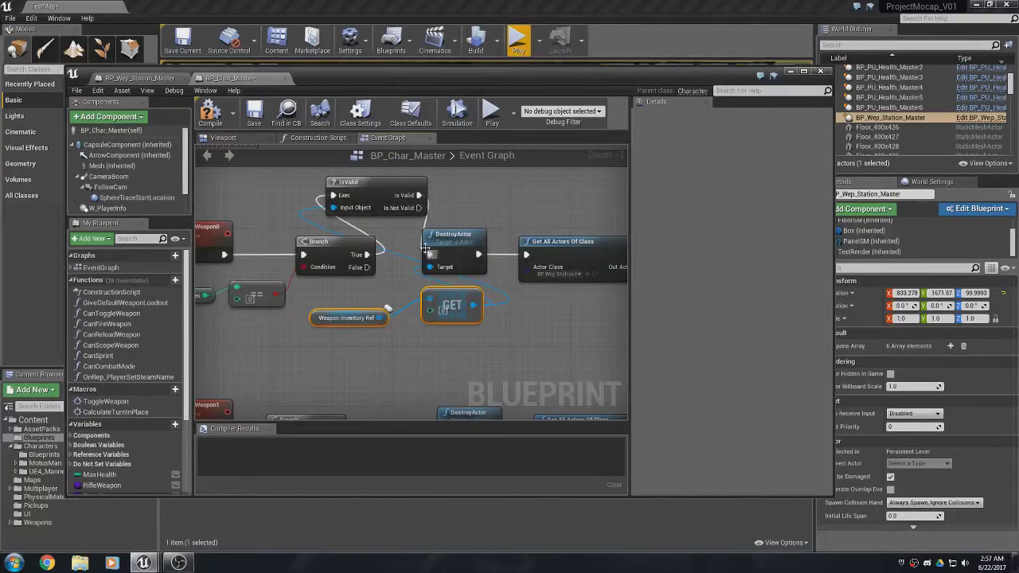
drag(364, 202, 311, 201)
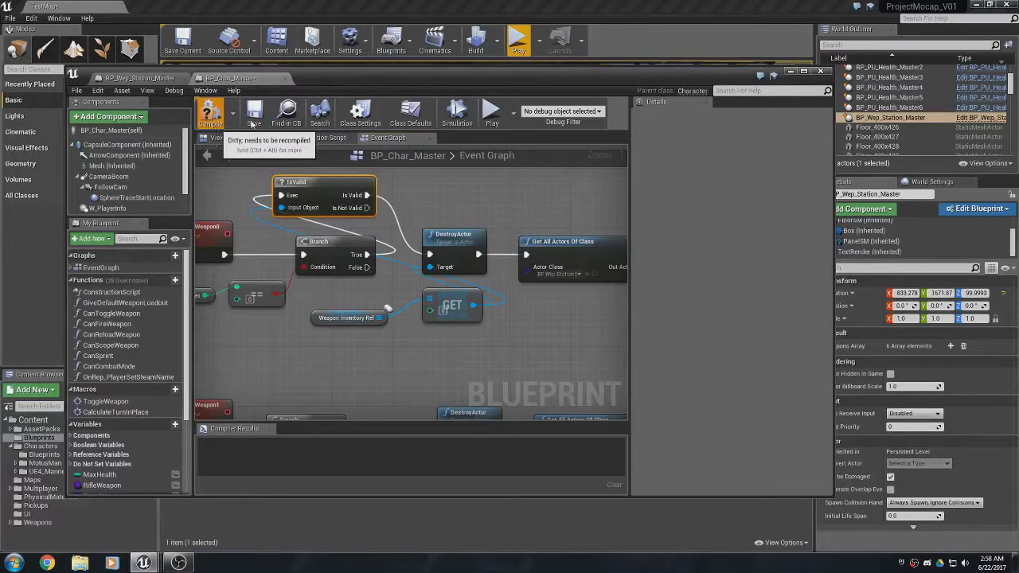
Compile and save BP_Char_Master, then close its blueprint editor.
scroll(344, 270, down, 5)
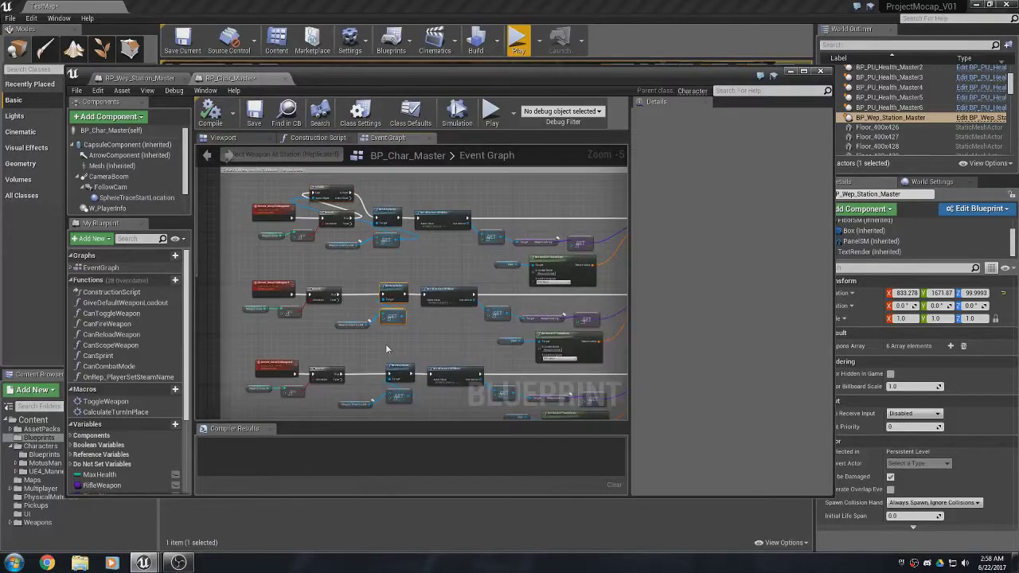
click(400, 372)
scroll(401, 268, up, 3)
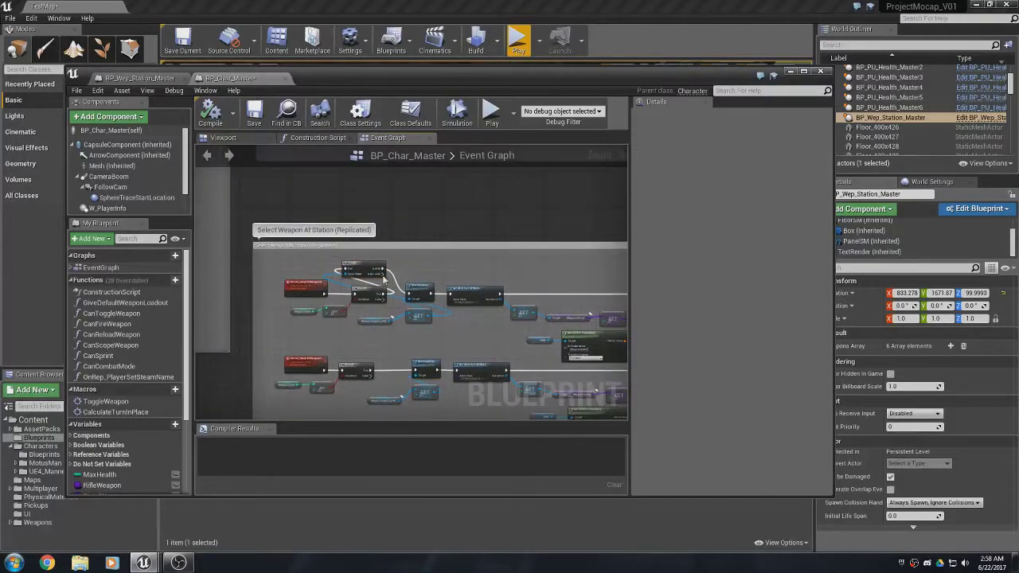
click(344, 263)
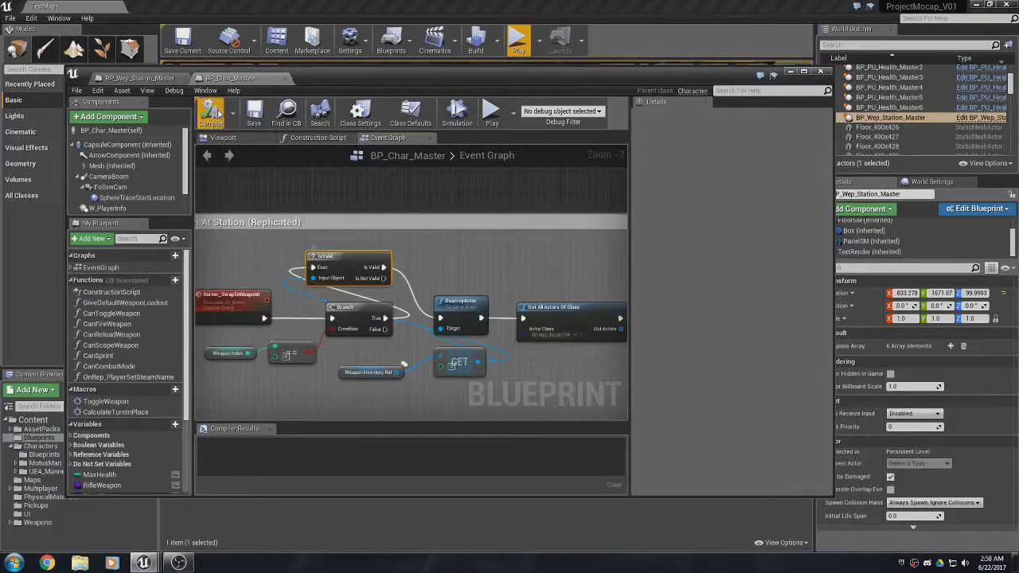
click(251, 117)
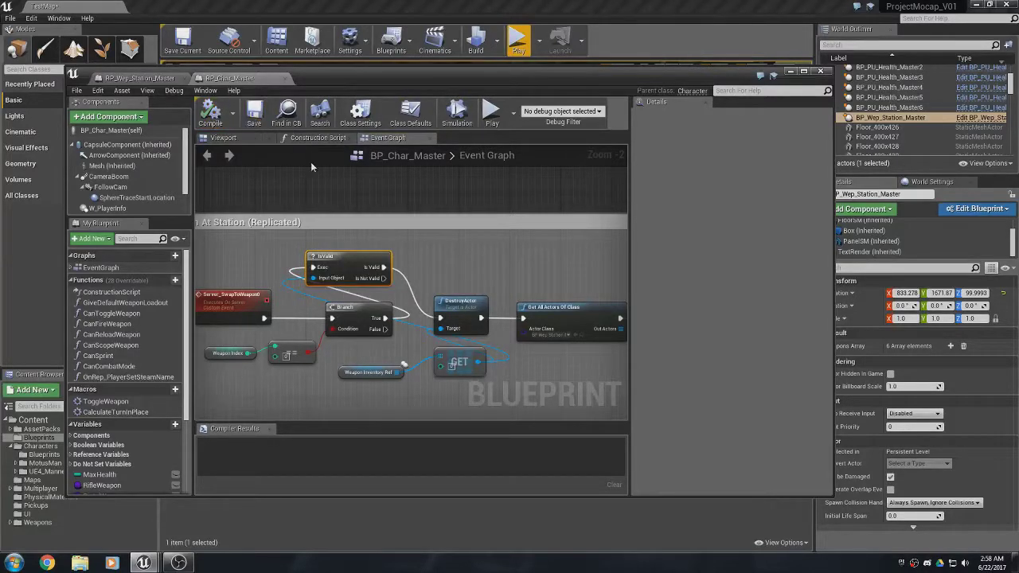
click(790, 71)
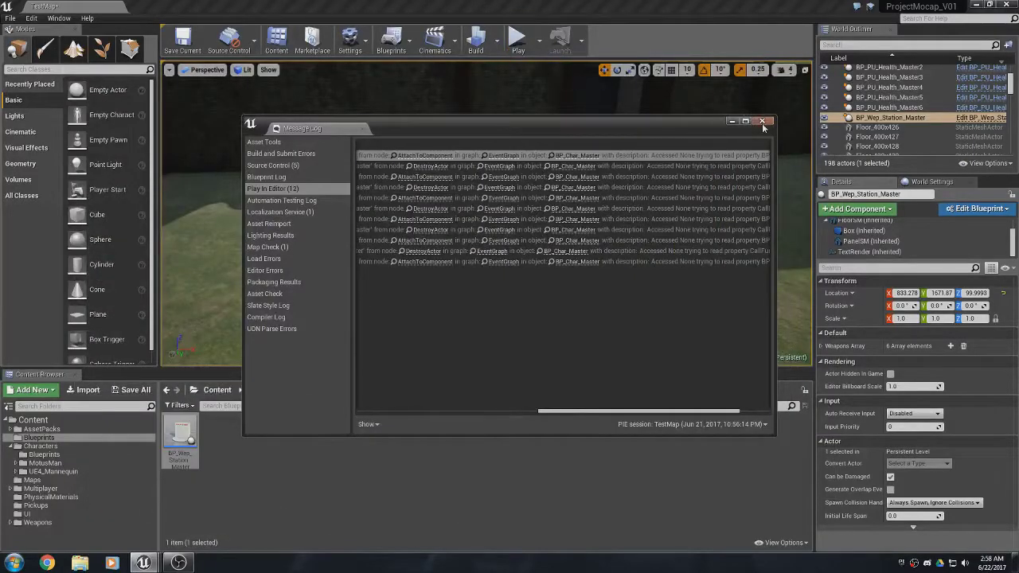
Play-test TestMap, walk to the Weapon Station and interact with it, then stop playing.
click(762, 121)
click(515, 48)
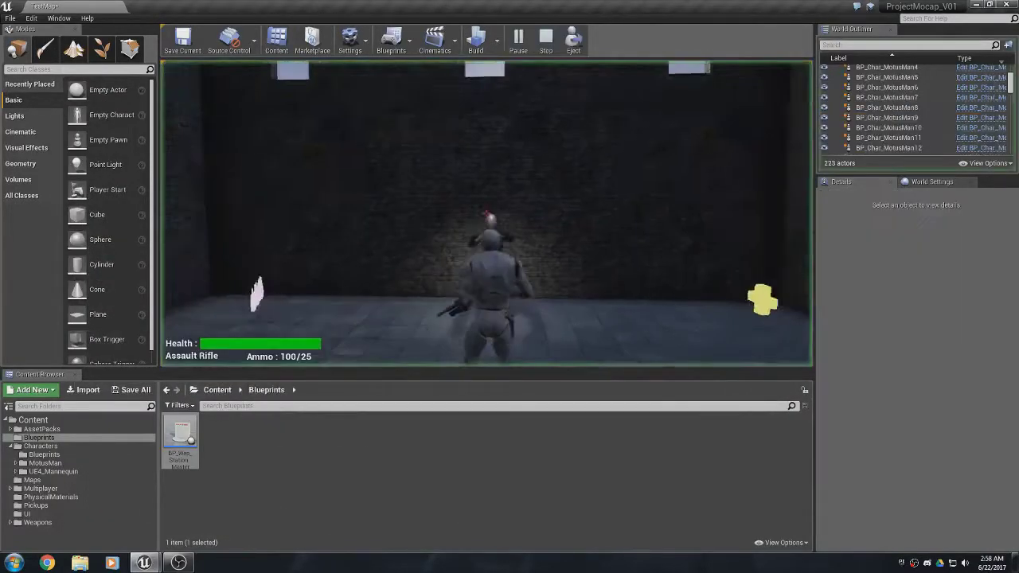
key(w)
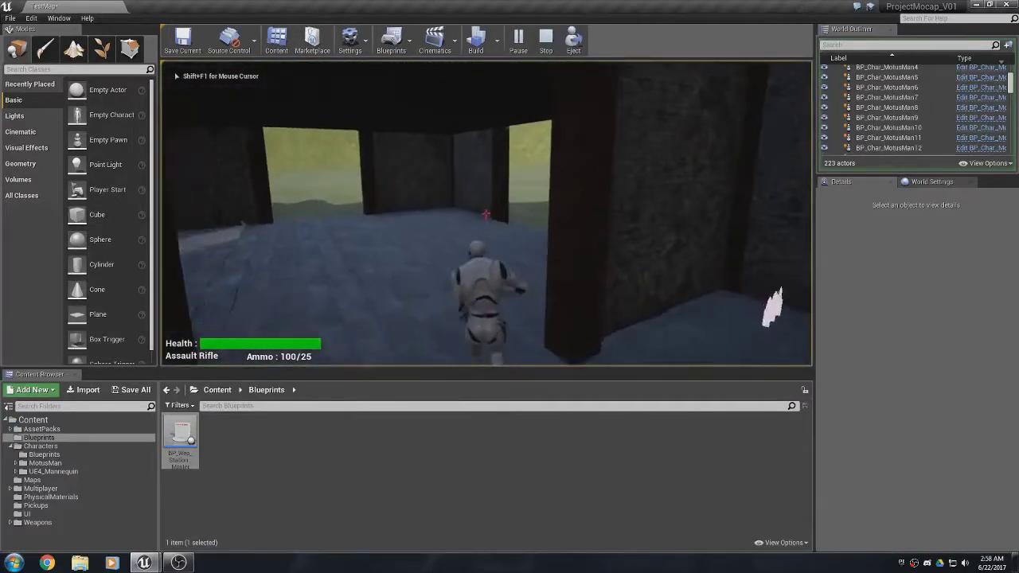
key(w)
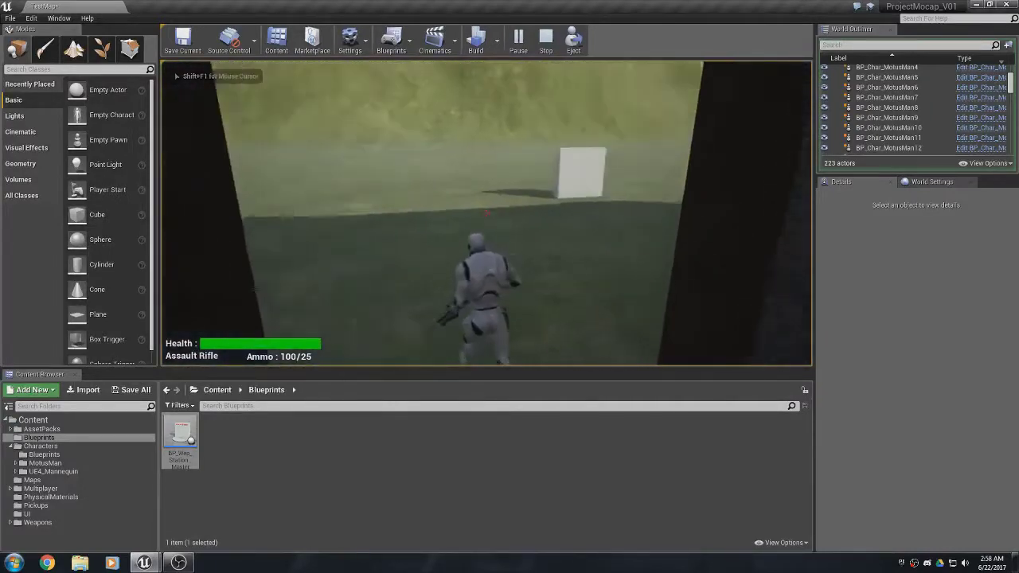
key(w)
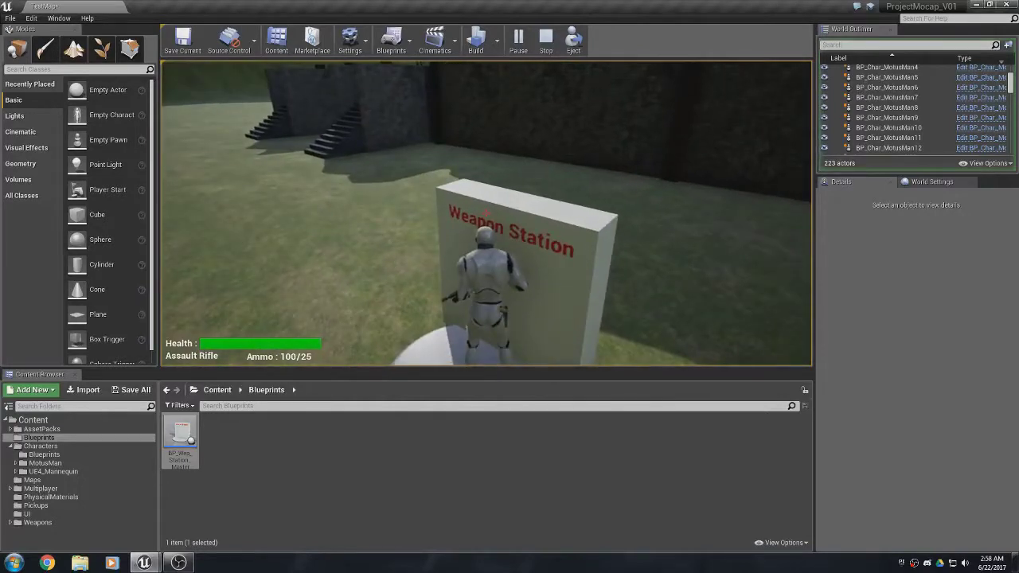
key(e)
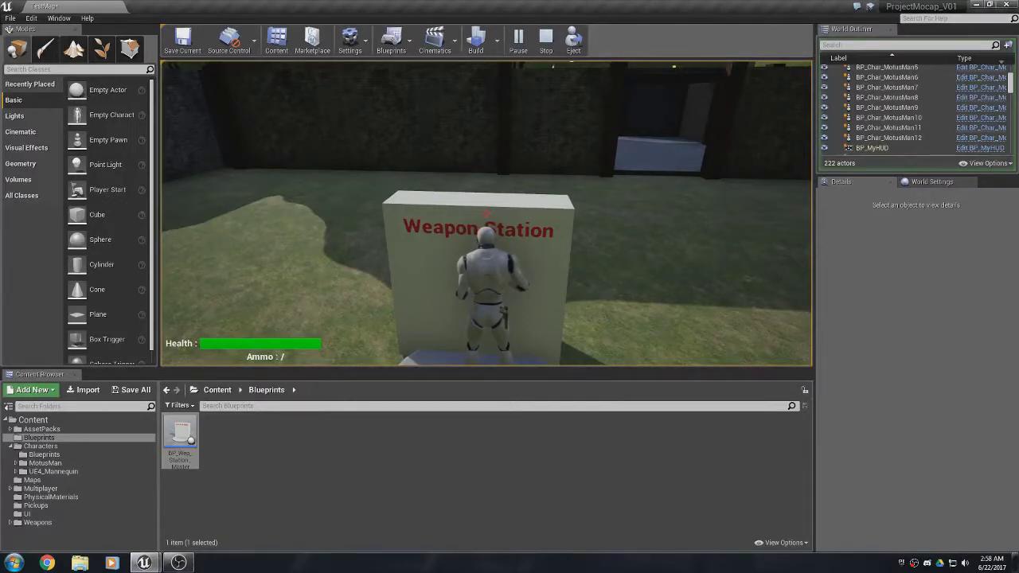
key(Escape)
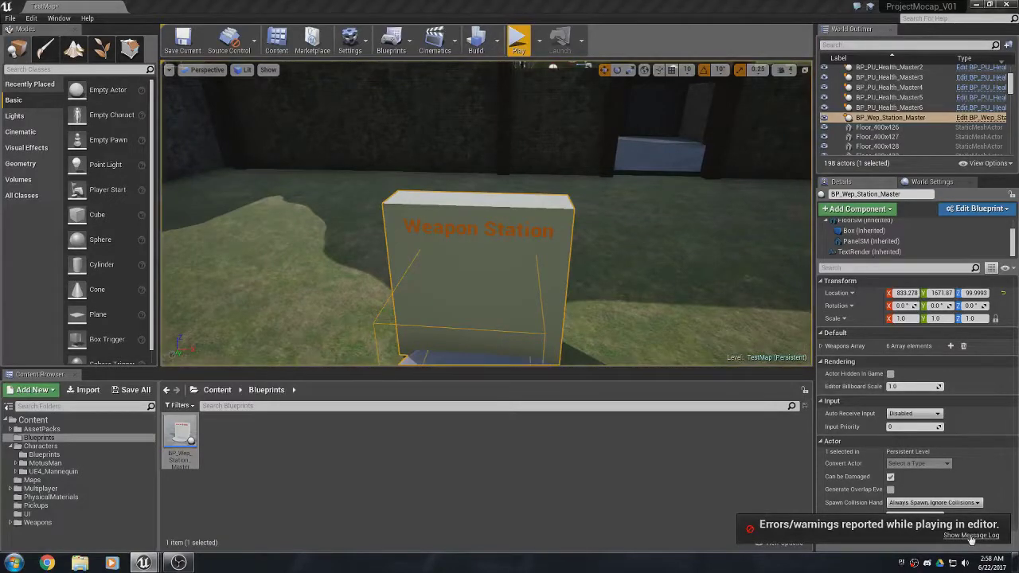
Review the play errors in the Message Log, then open BP_Wep_Station_Master.
click(970, 535)
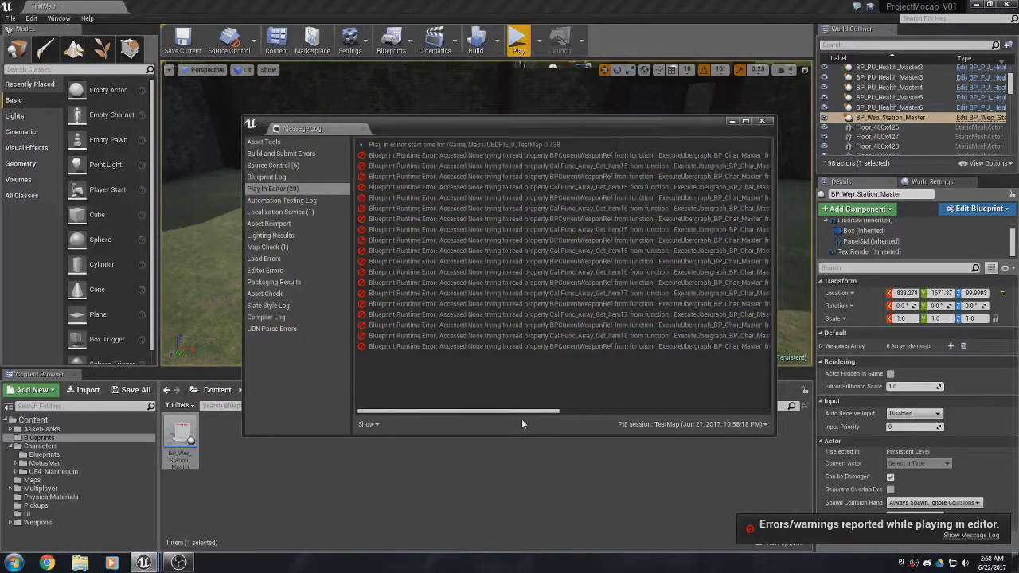
drag(522, 412, 643, 404)
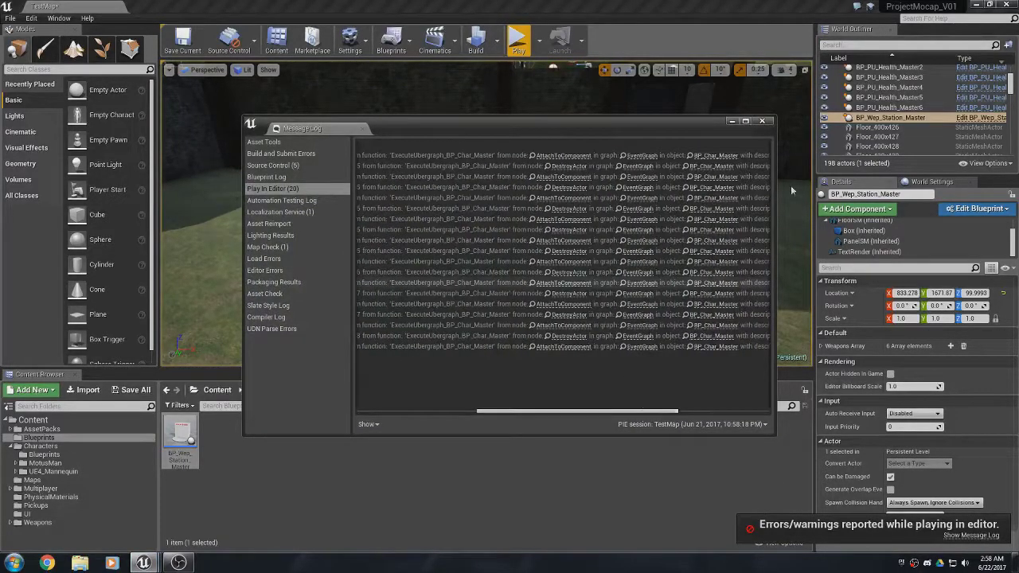
click(762, 121)
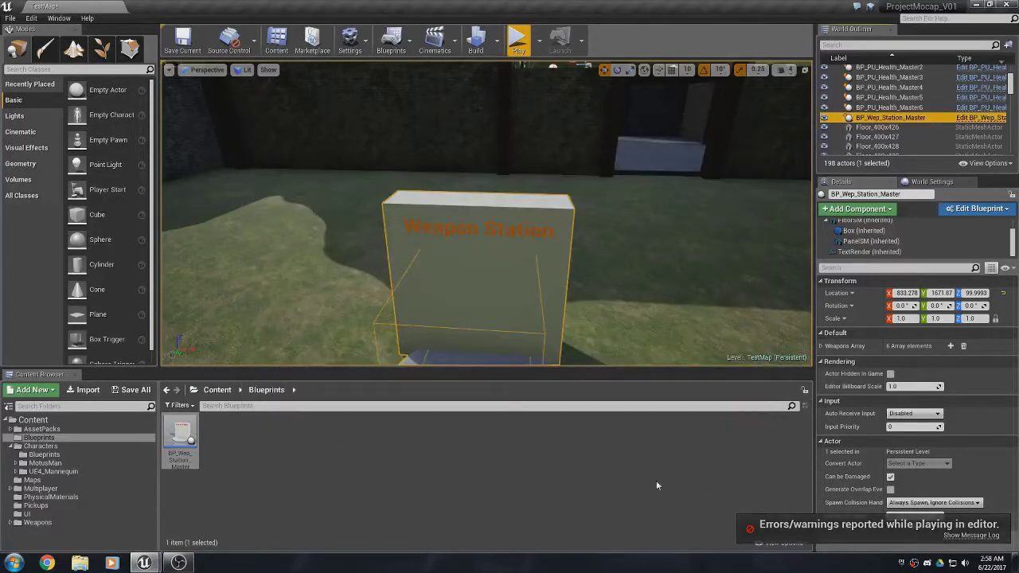
click(181, 444)
double_click(181, 443)
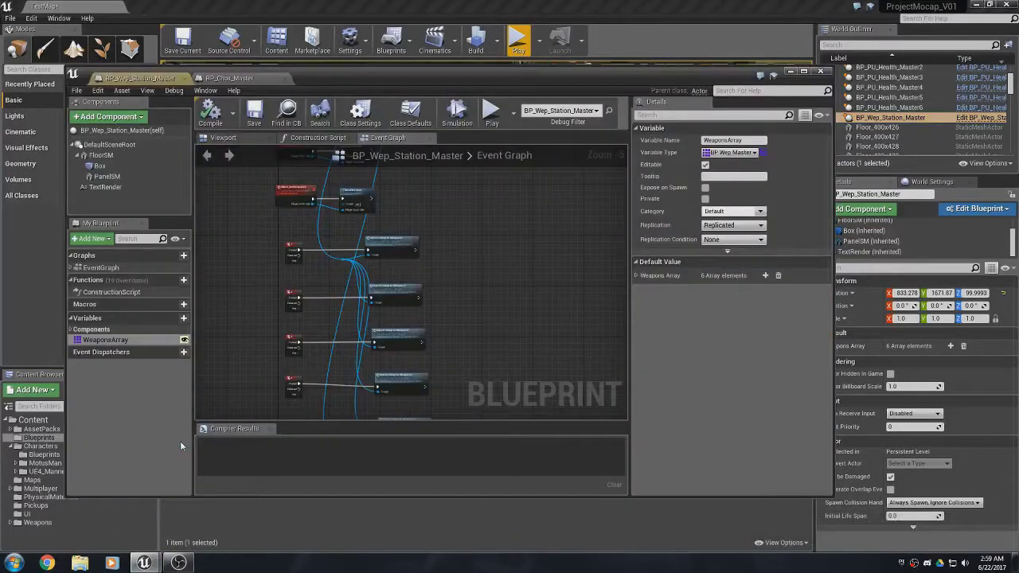
In BP_Char_Master, wire Branch True directly into DestroyActor and remove the IsValid node.
click(229, 78)
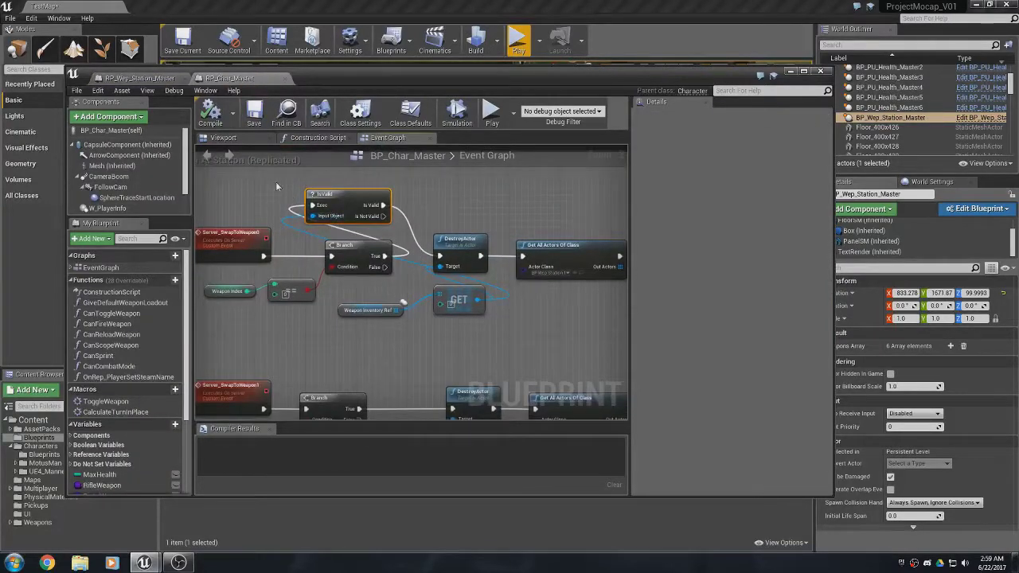
drag(312, 206, 387, 256)
drag(382, 204, 438, 255)
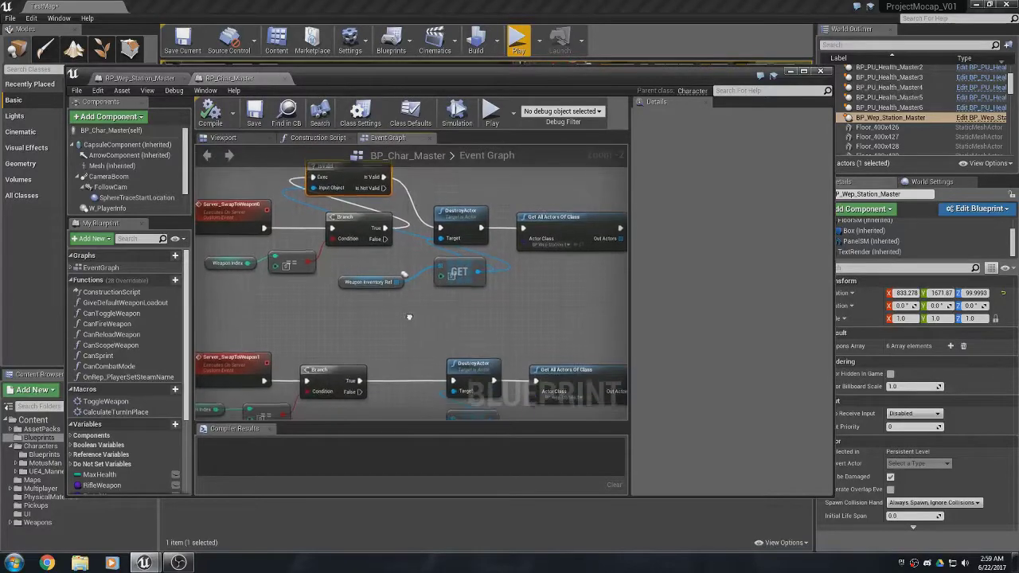
right_drag(409, 317, 387, 275)
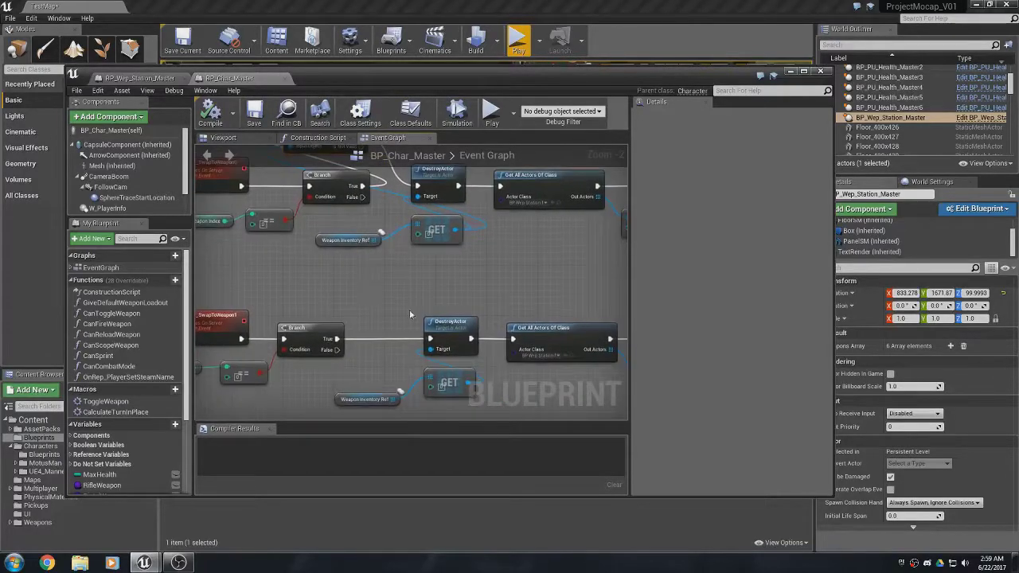
key(ctrl+z)
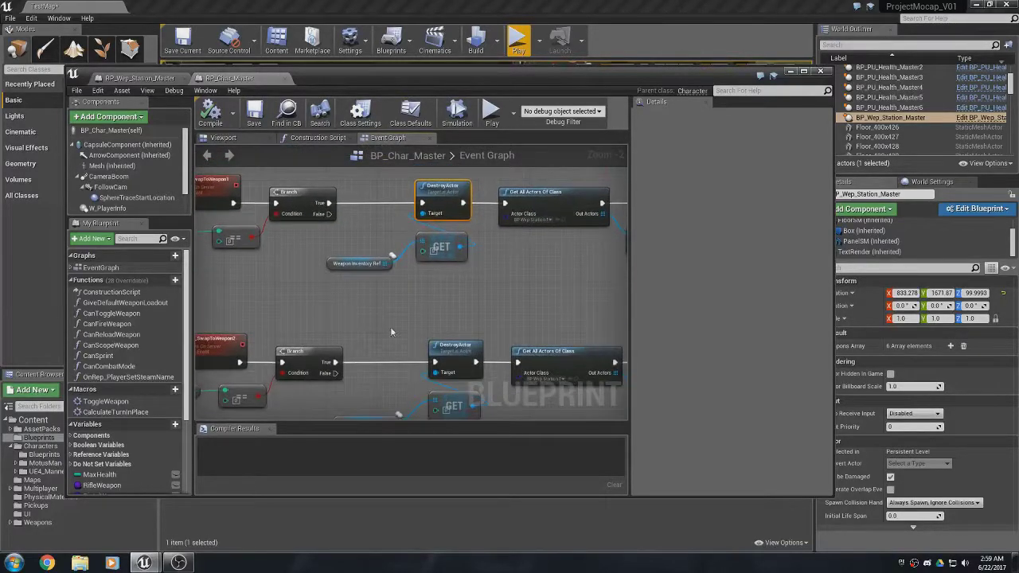
scroll(428, 390, down, 4)
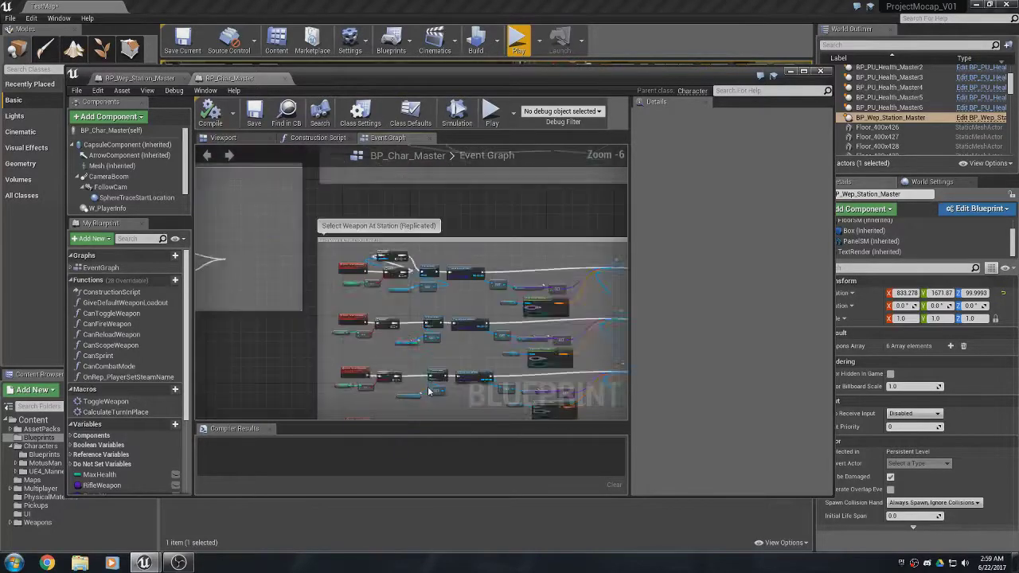
scroll(433, 287, up, 3)
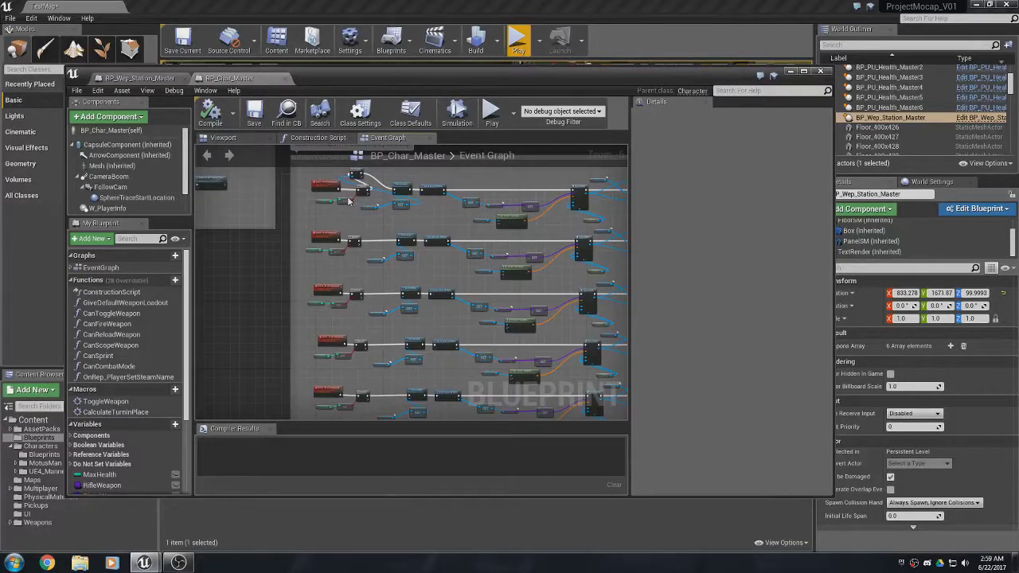
Set the placed Weapon Station's Weapons Array entry 0 to BPC_Wep_BeamGun.
click(820, 71)
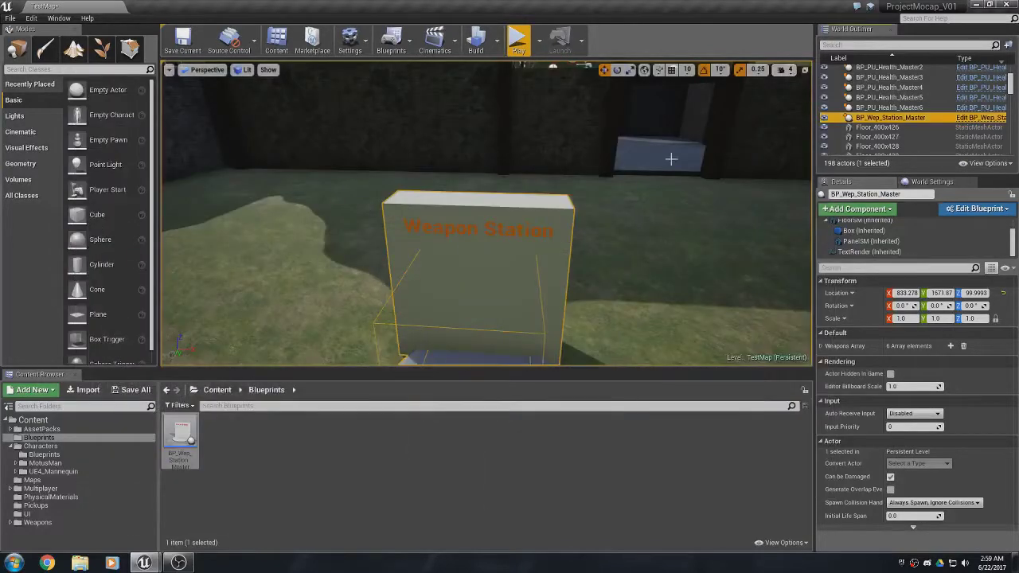
right_drag(496, 250, 496, 291)
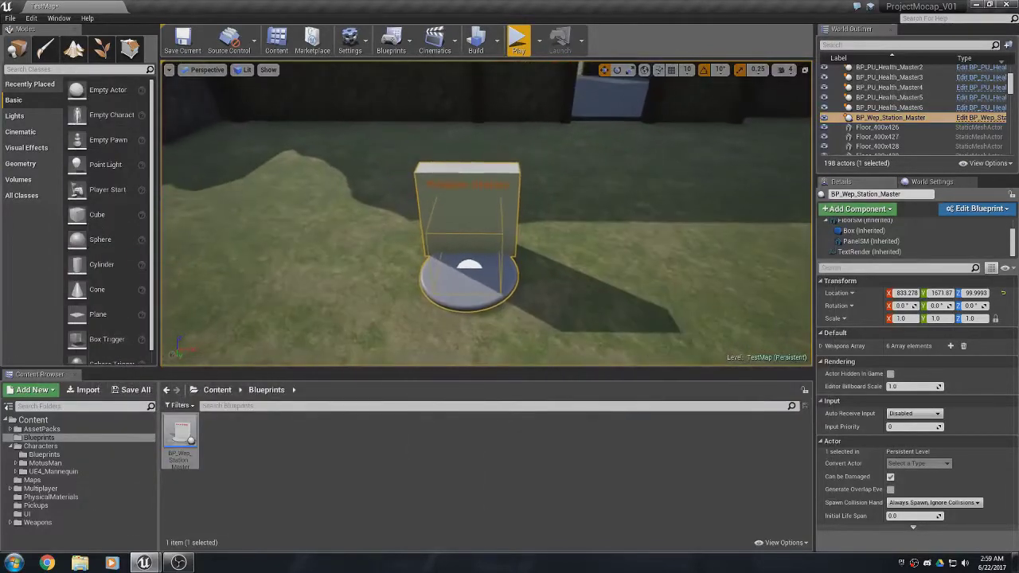
click(472, 209)
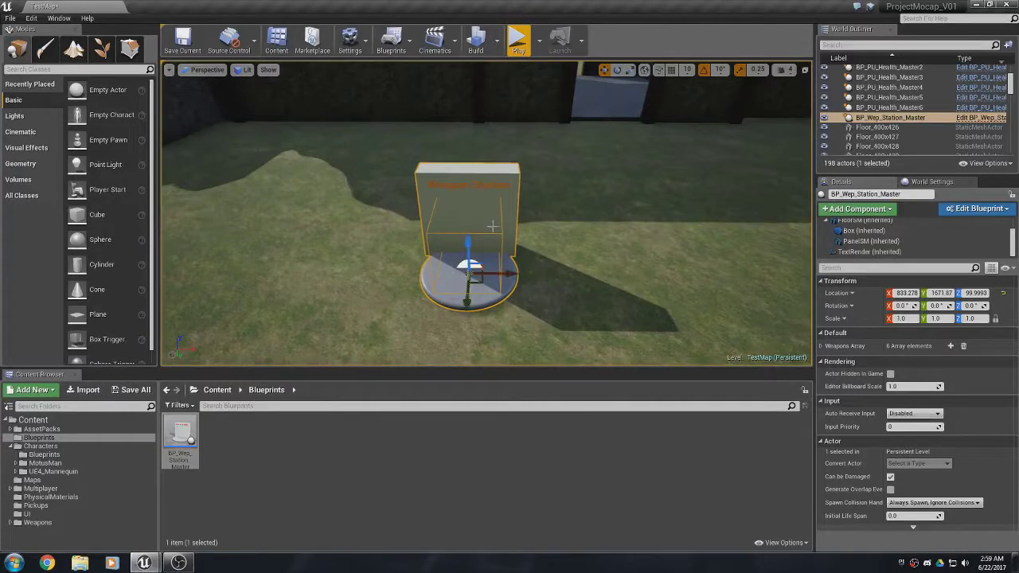
click(821, 347)
click(896, 361)
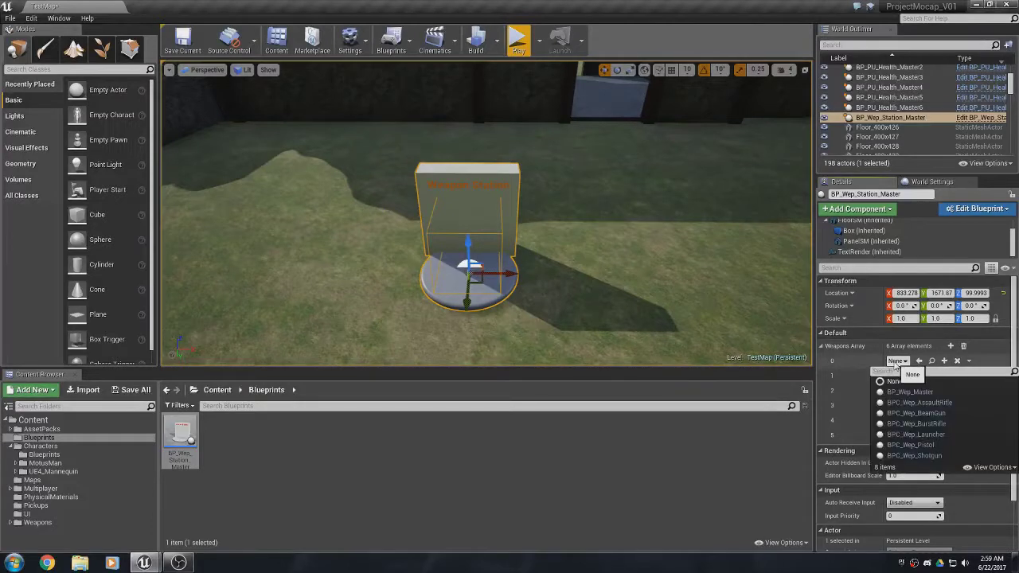
click(918, 413)
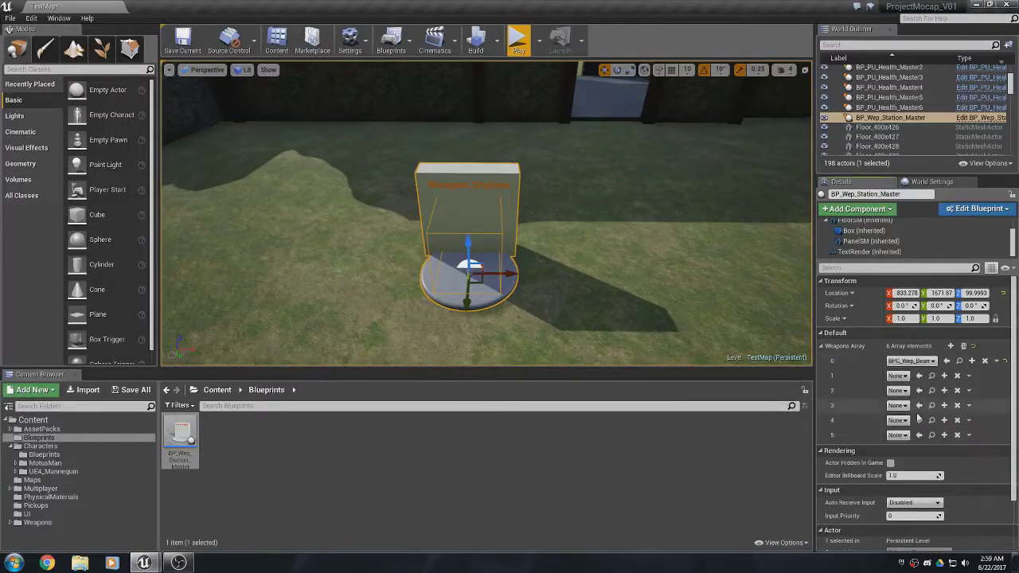
Save the TestMap level.
click(188, 40)
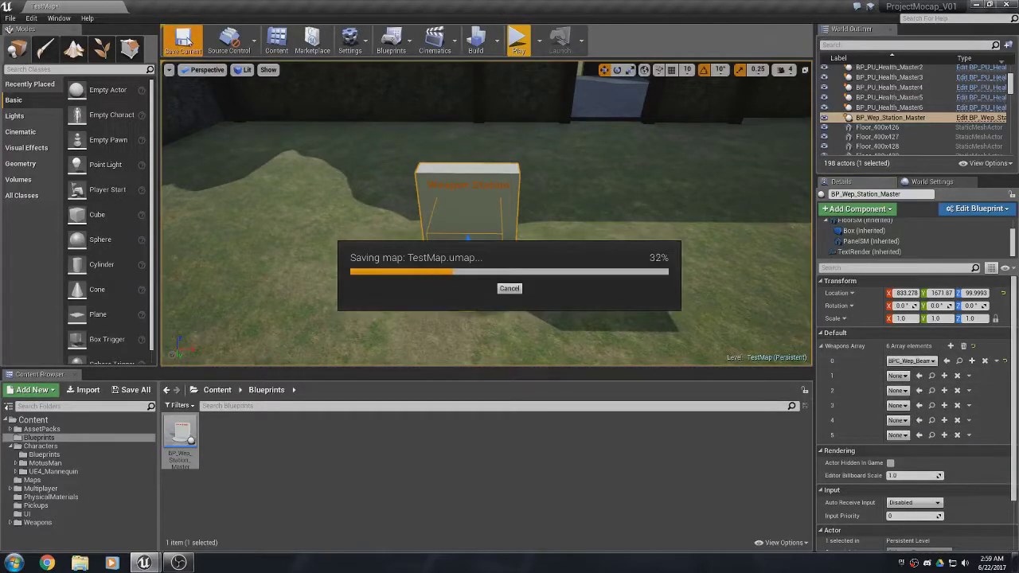
click(976, 7)
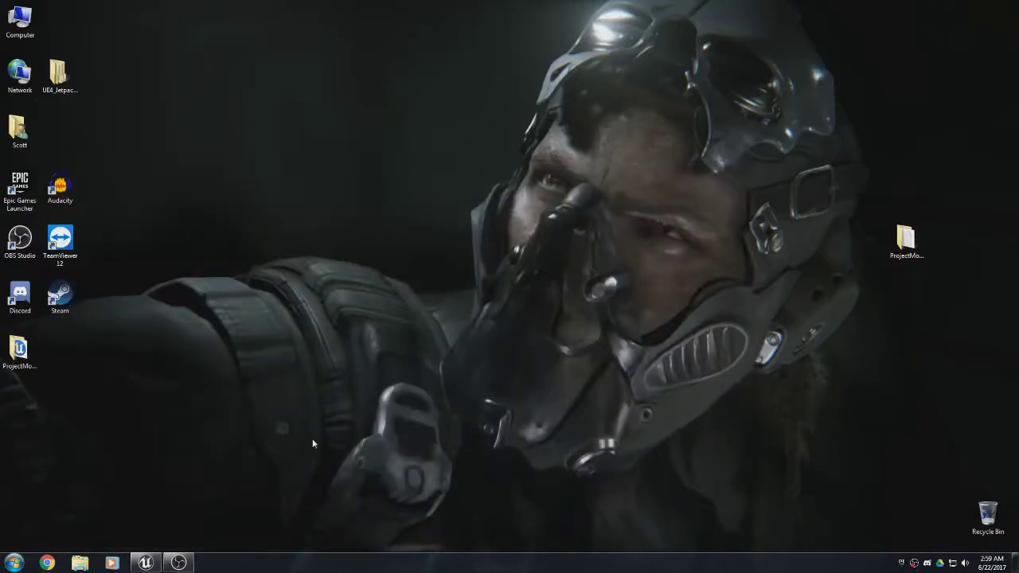
click(145, 563)
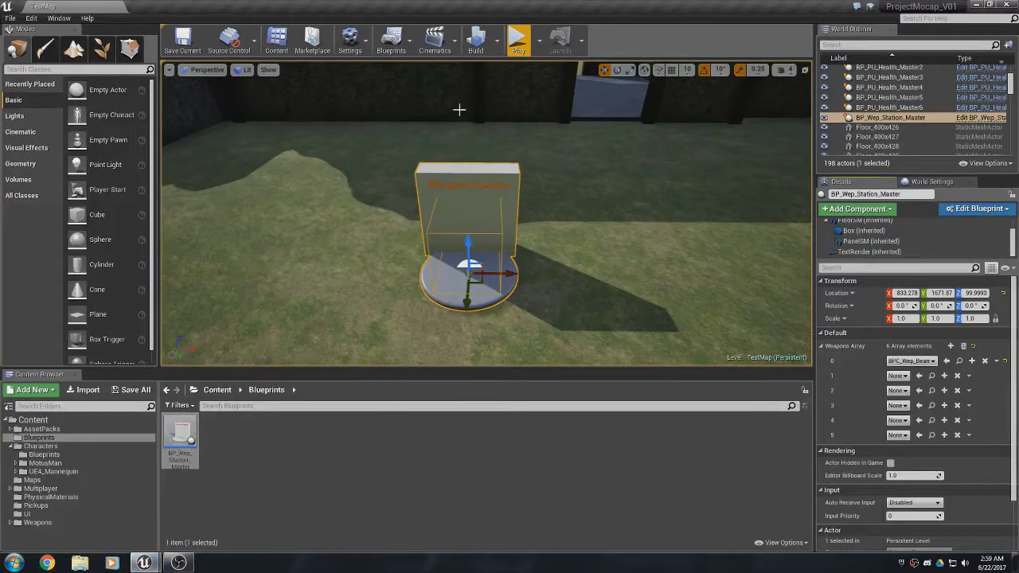
Play-test TestMap, take the Beam Gun from the Weapon Station, then end the test.
click(518, 40)
key(w)
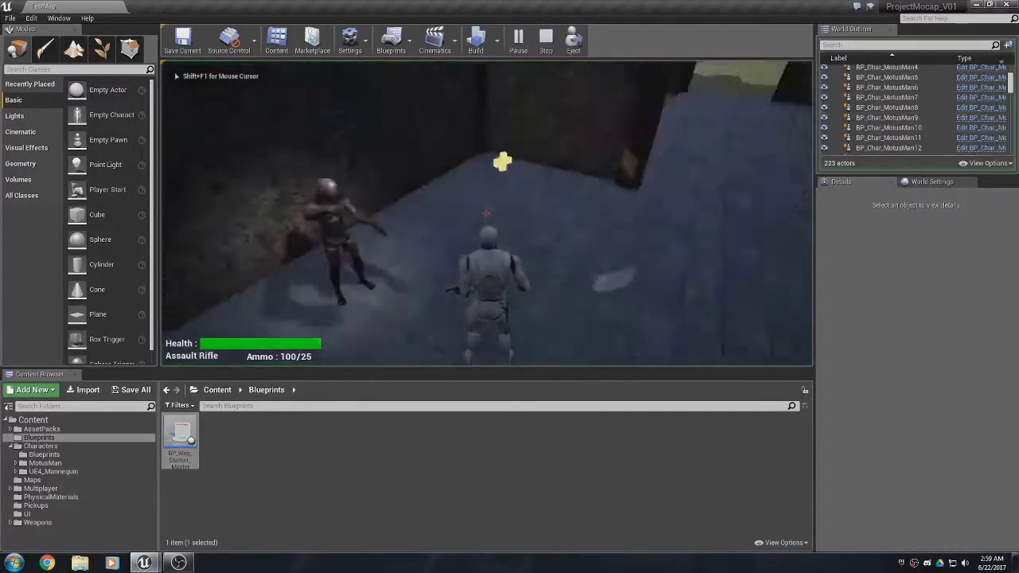
key(w)
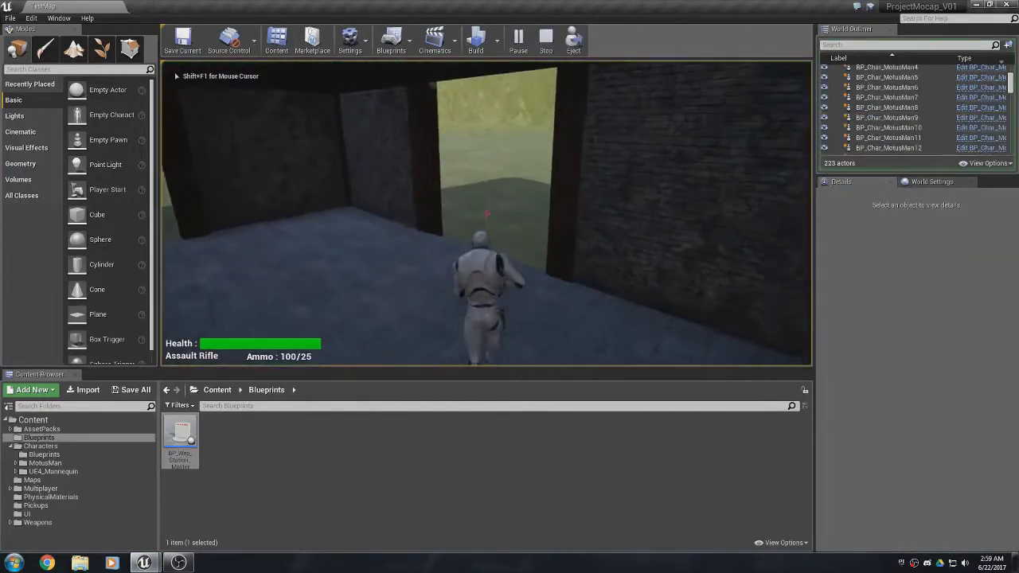
key(w)
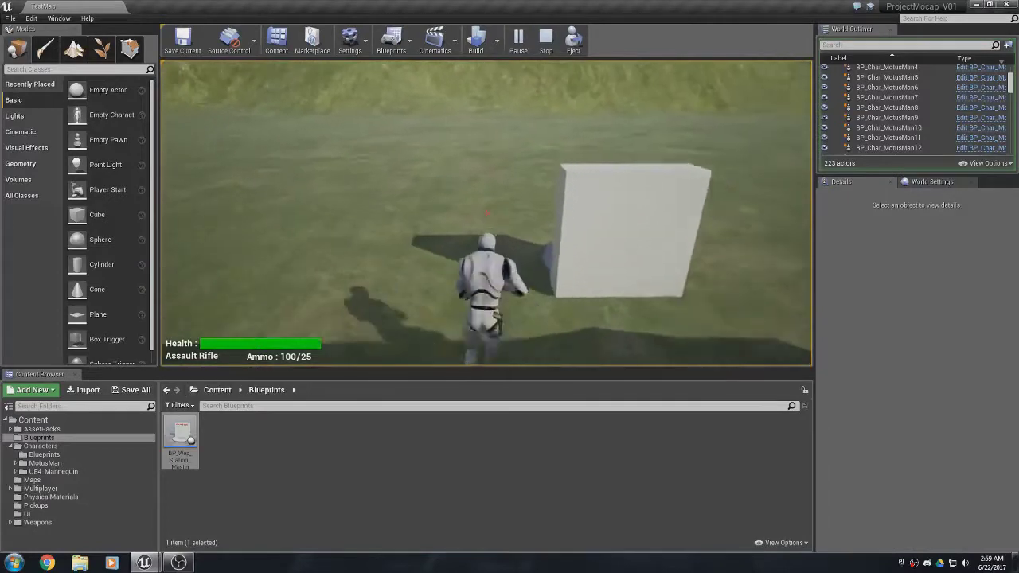
key(w)
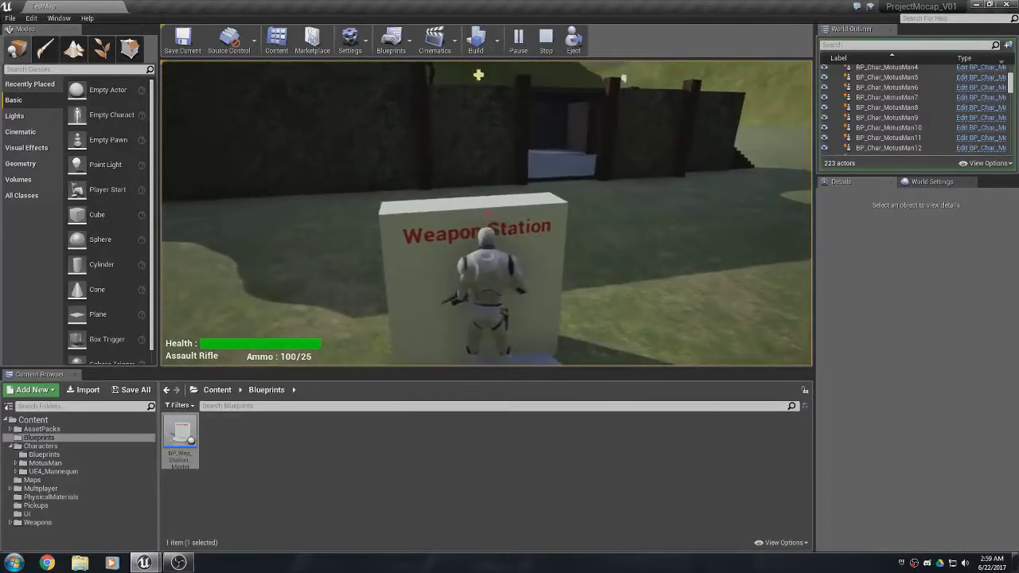
key(e)
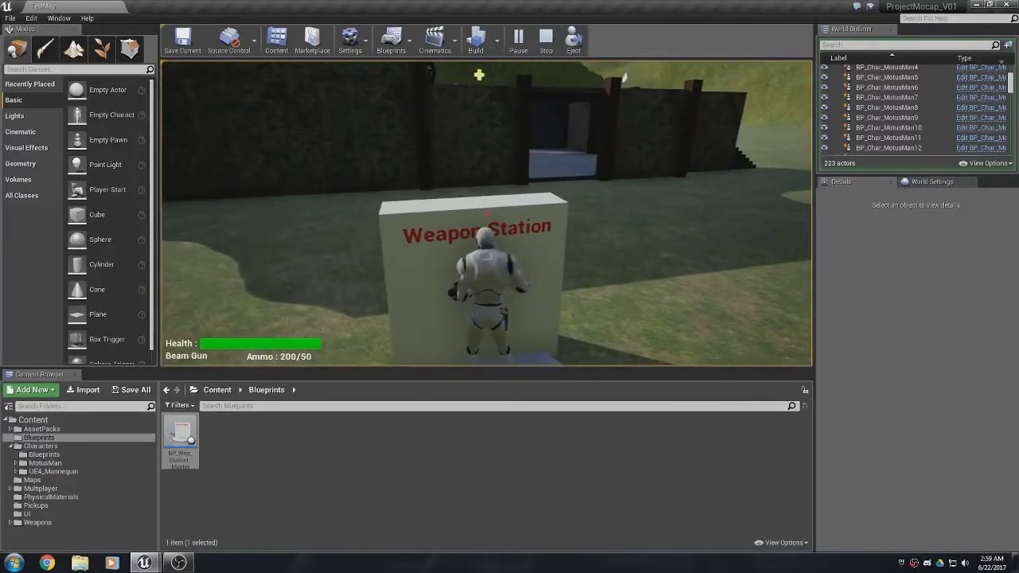
key(s)
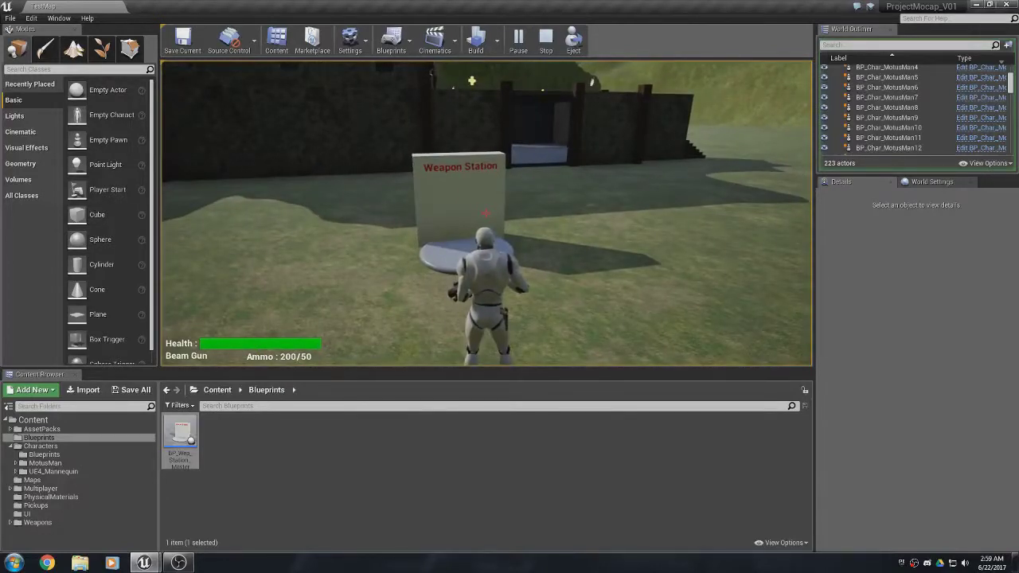
key(Escape)
right_drag(606, 207, 606, 207)
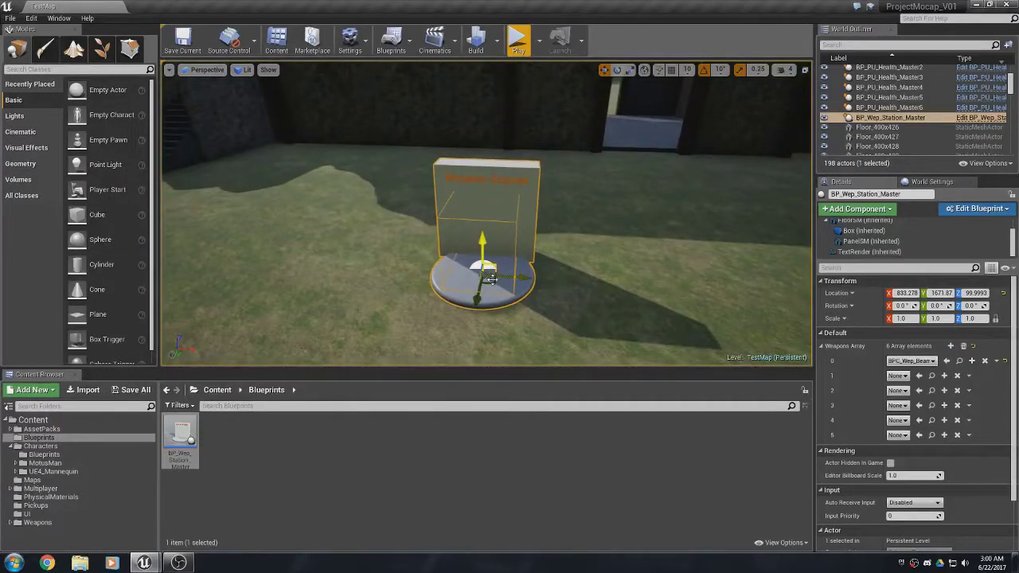
Duplicate the Weapon Station to the right and set the copy's entry 0 to BPC_Wep_Launcher.
alt+drag(522, 279, 752, 294)
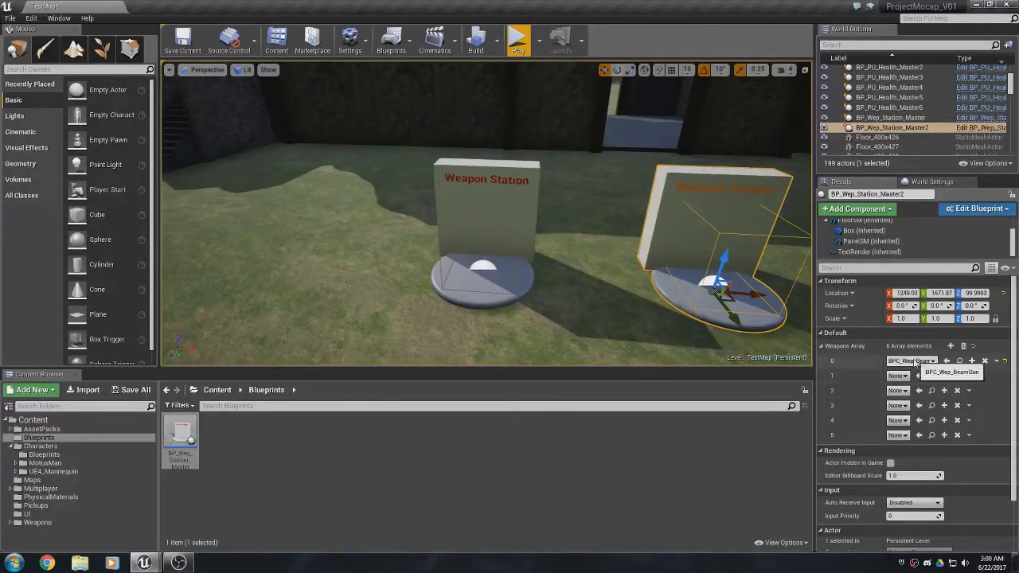
click(911, 361)
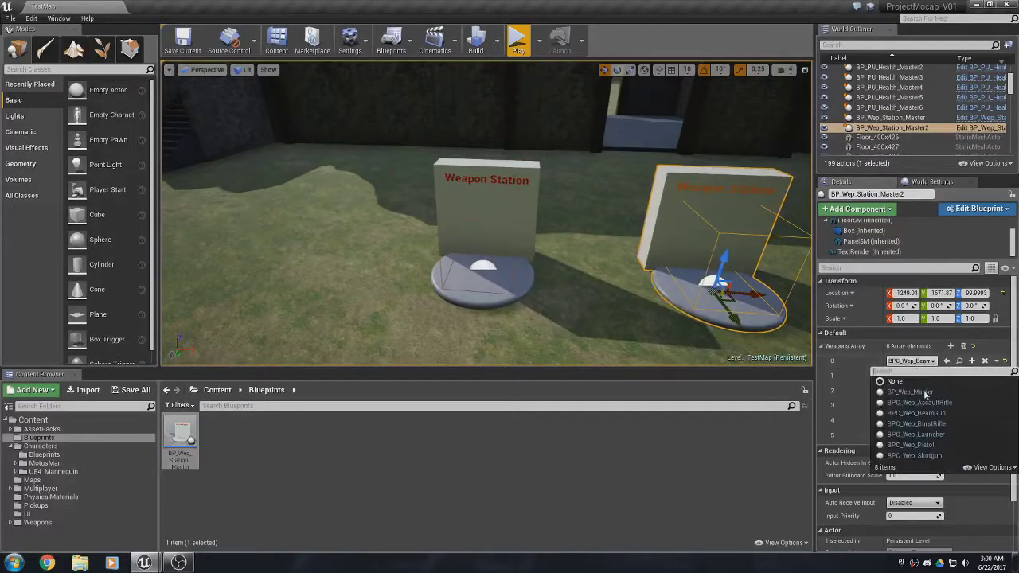
click(931, 434)
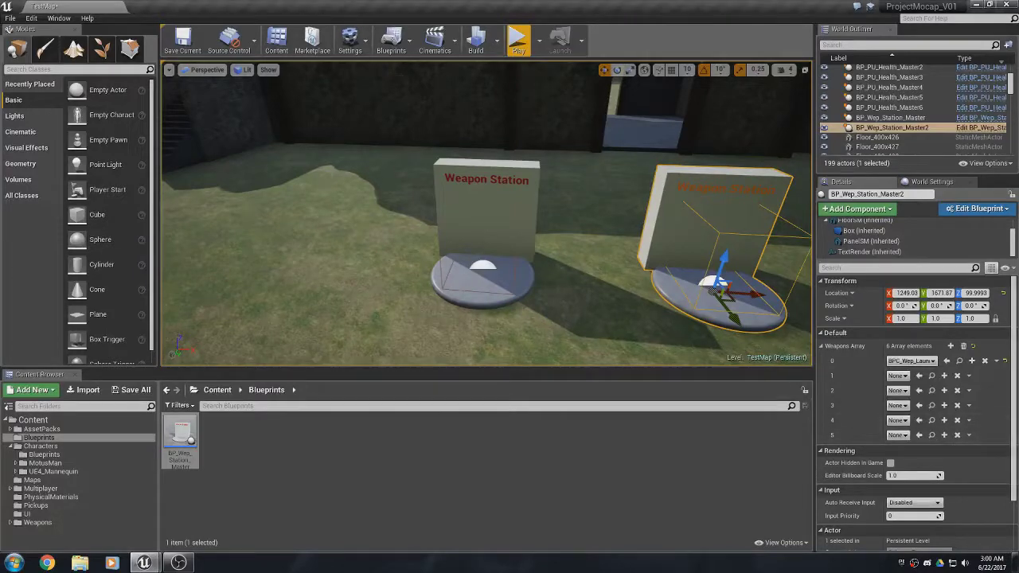
click(518, 40)
Run to the first station, take the Beam Gun, and end the play test.
key(w)
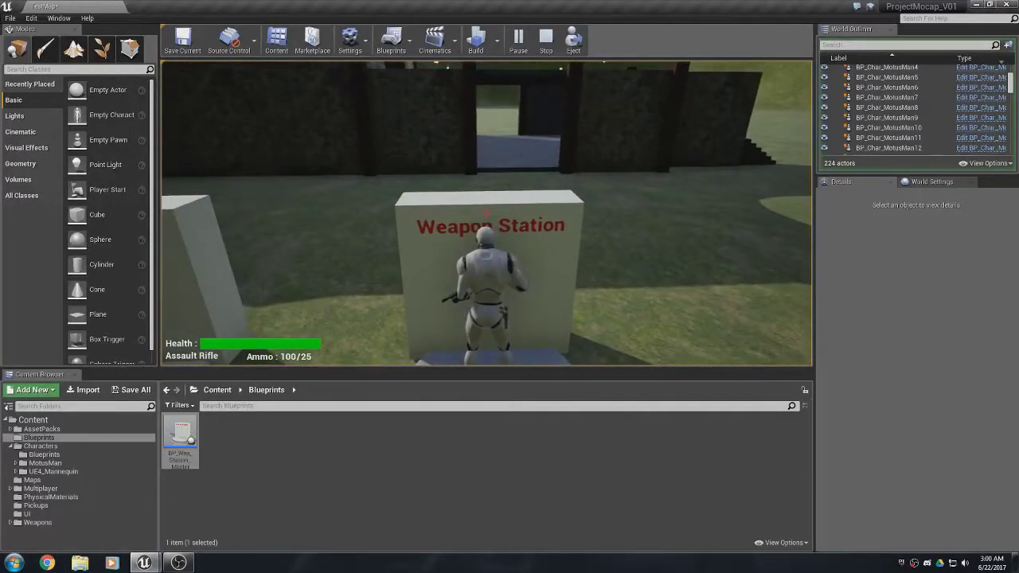
key(e)
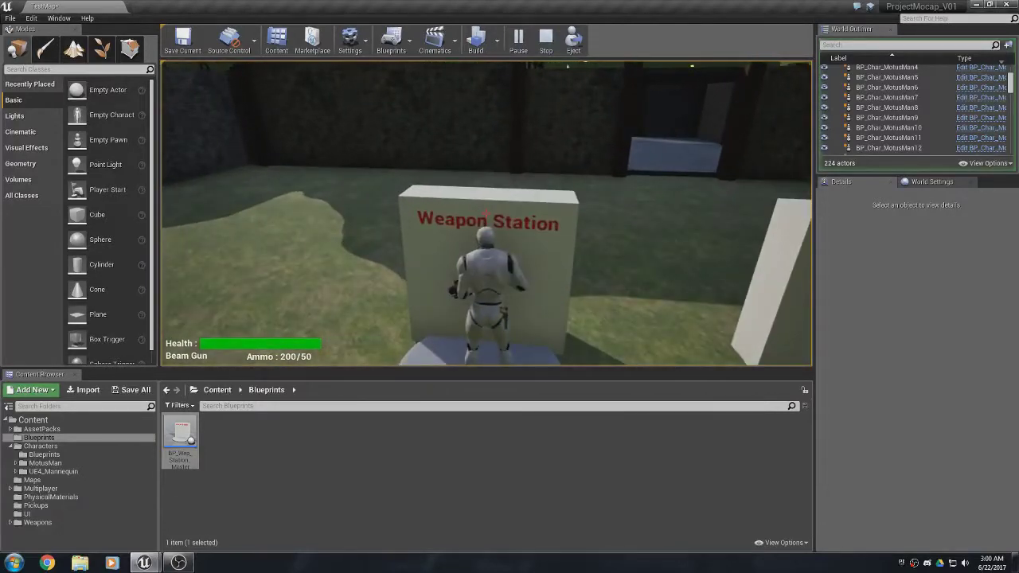
key(Escape)
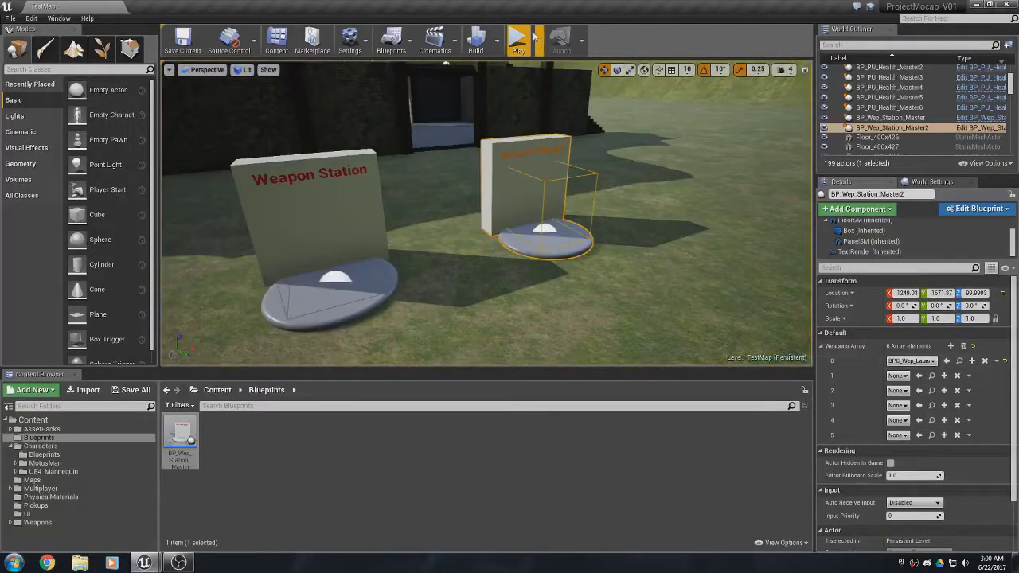
Run a second play test, moving between both Weapon Stations to swap to the Beam Gun.
click(518, 39)
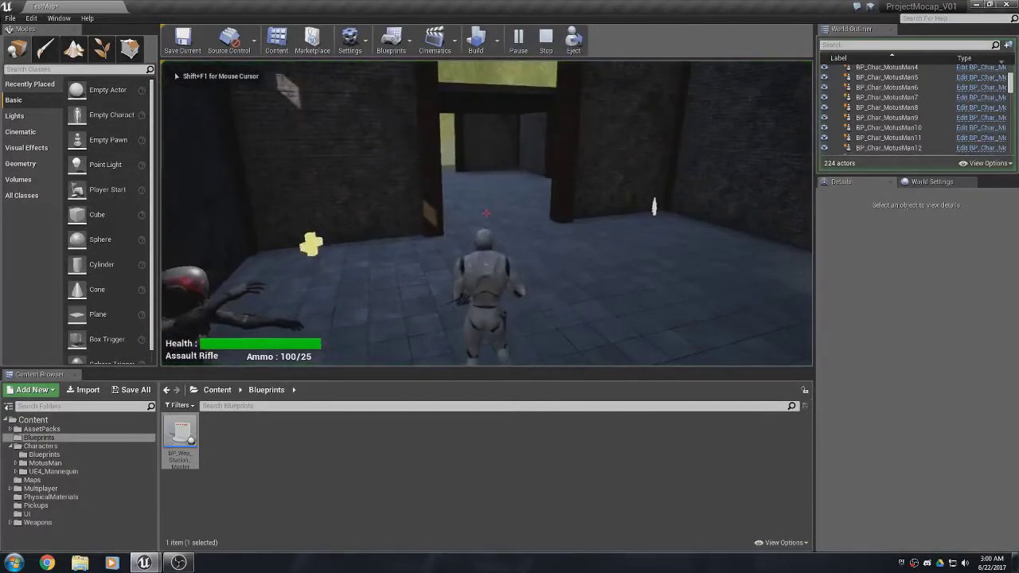
key(w)
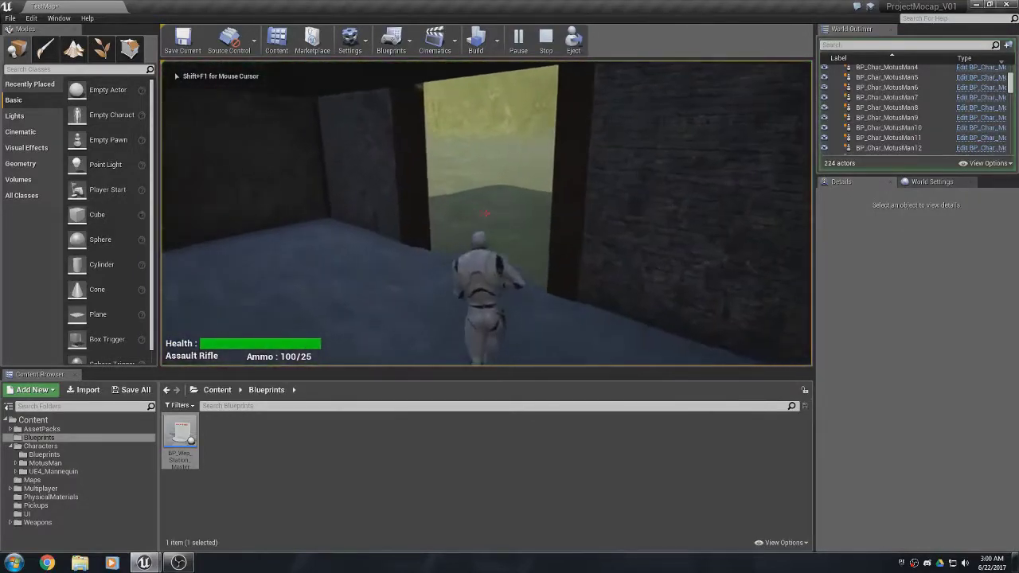
key(w)
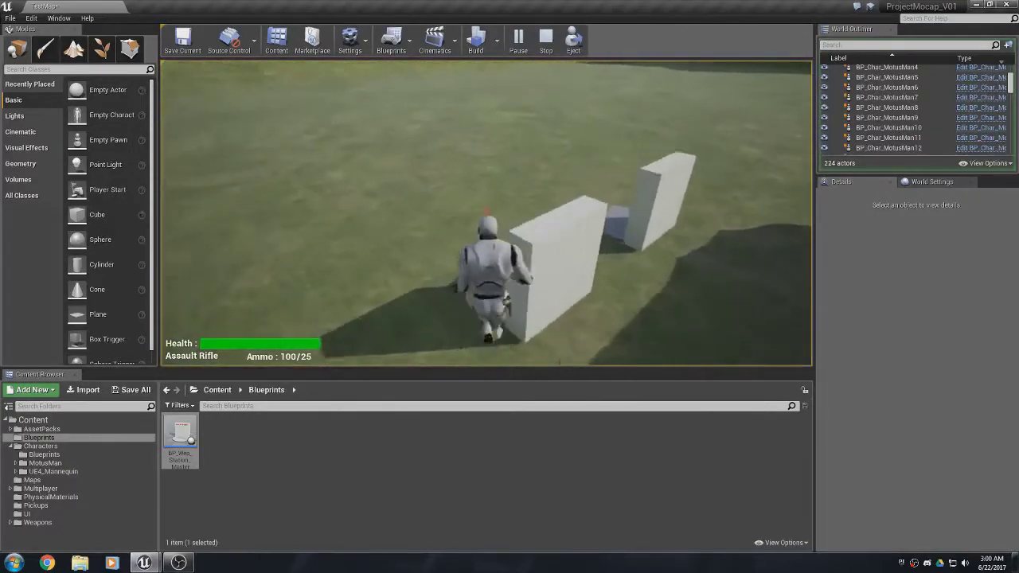
key(w)
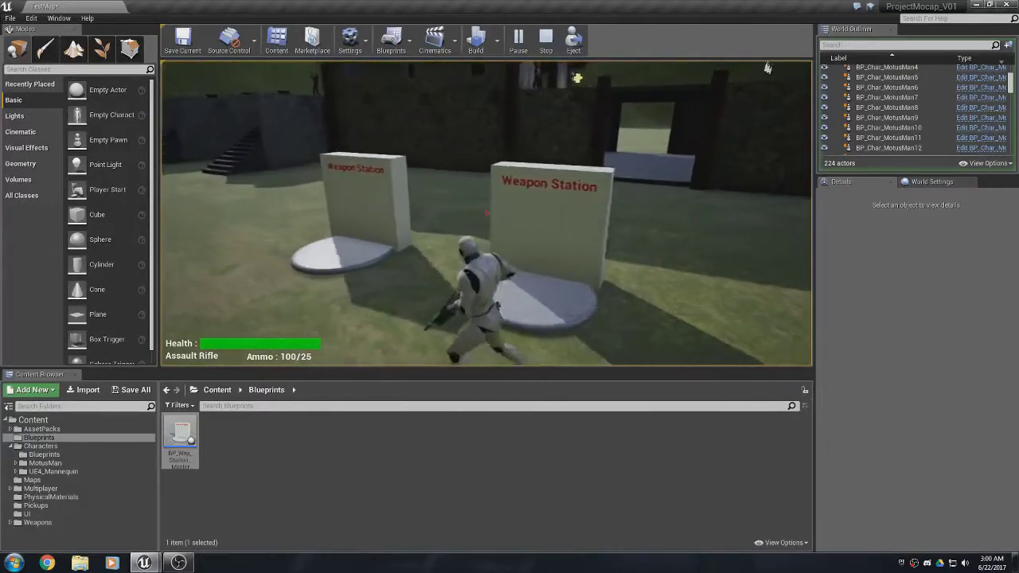
key(w)
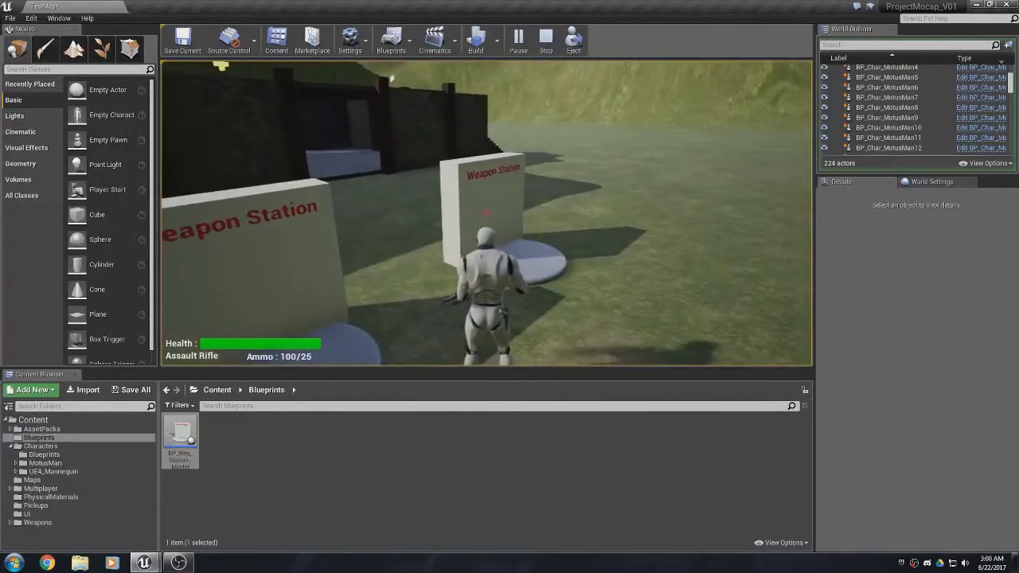
key(w)
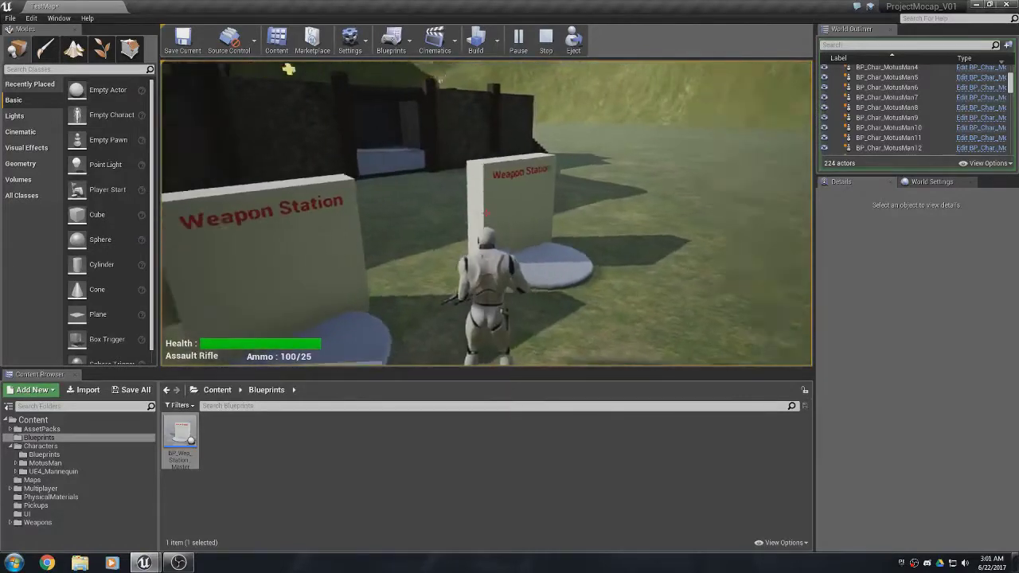
key(w)
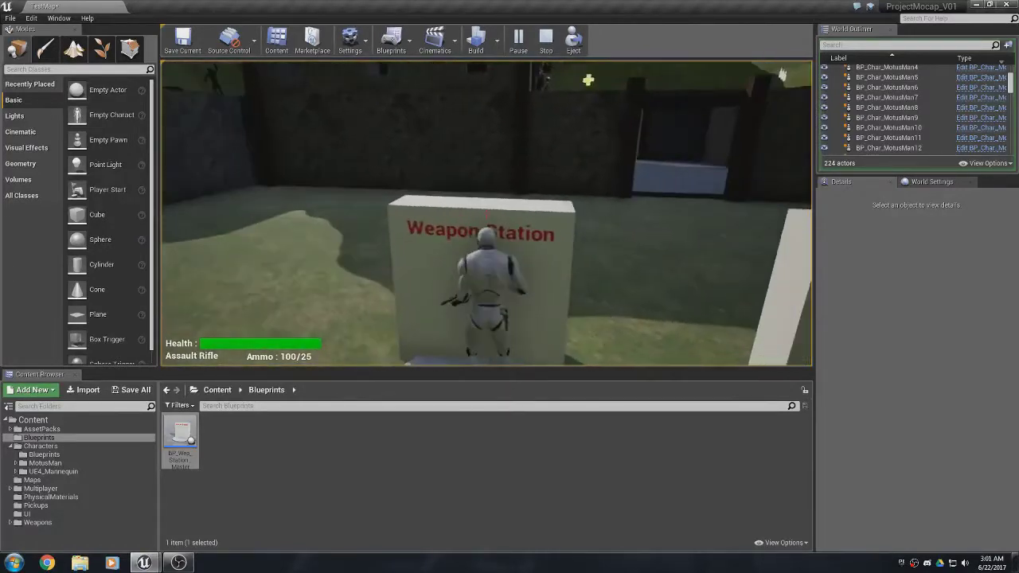
key(s)
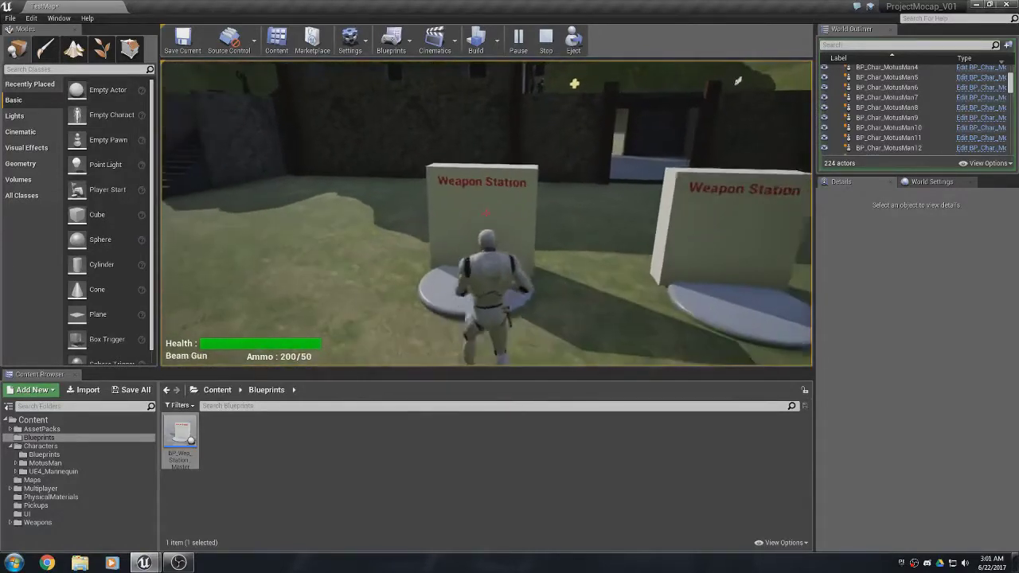
key(w)
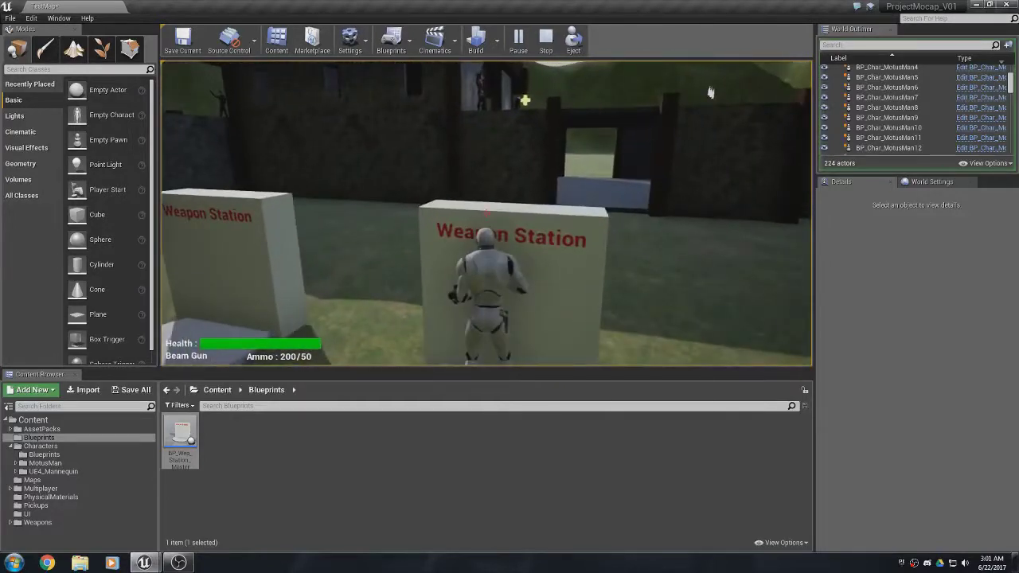
key(s)
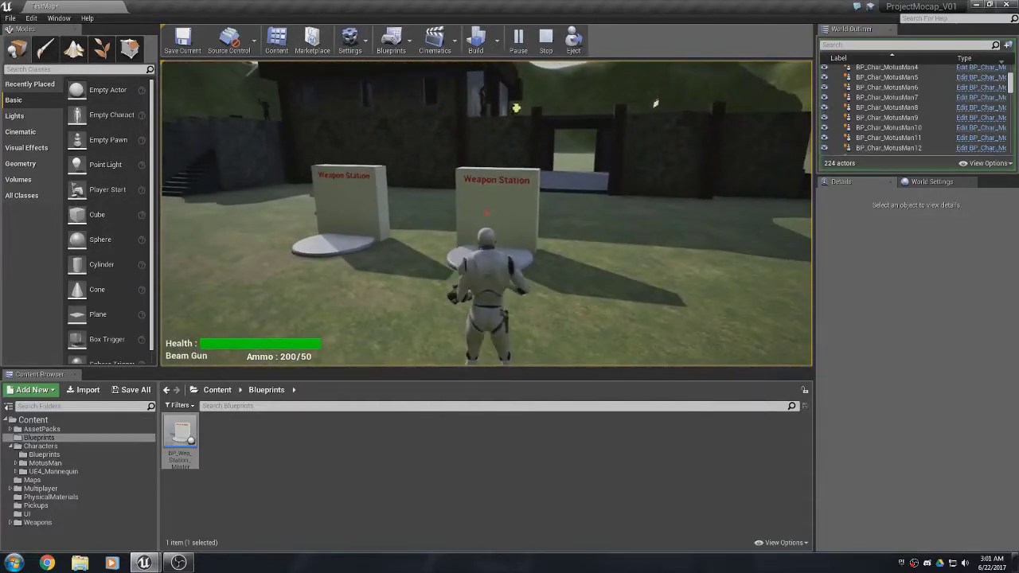
key(w)
key(Escape)
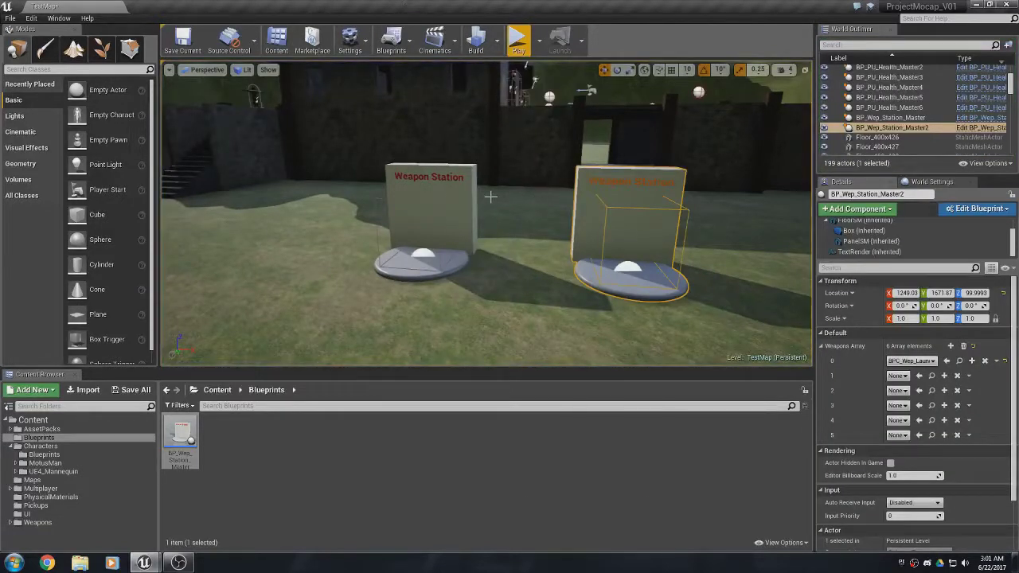
Delete the left and right Weapon Station actors, leaving 197 actors in TestMap.
click(465, 199)
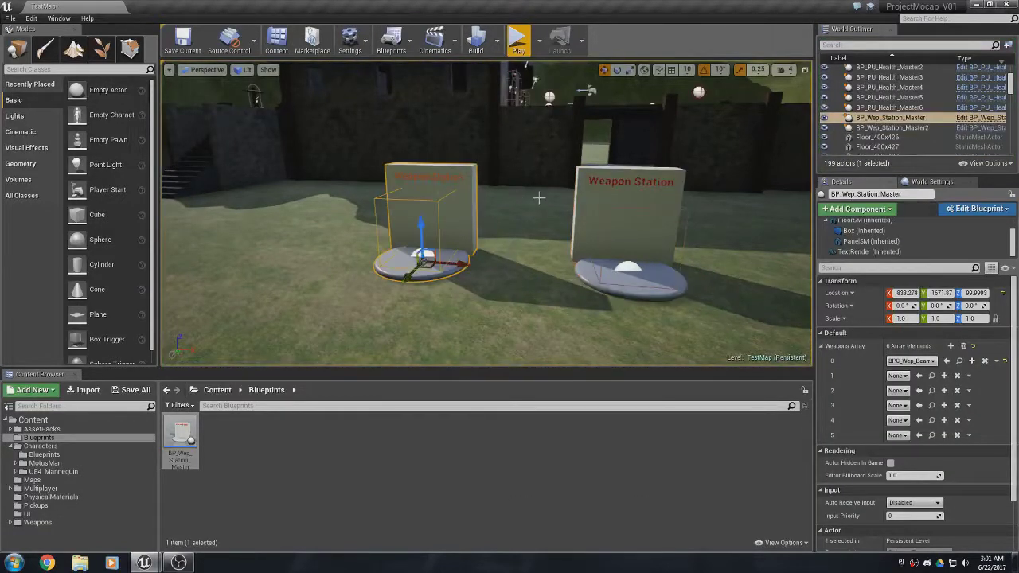
click(627, 186)
click(411, 226)
click(601, 192)
click(436, 197)
key(Delete)
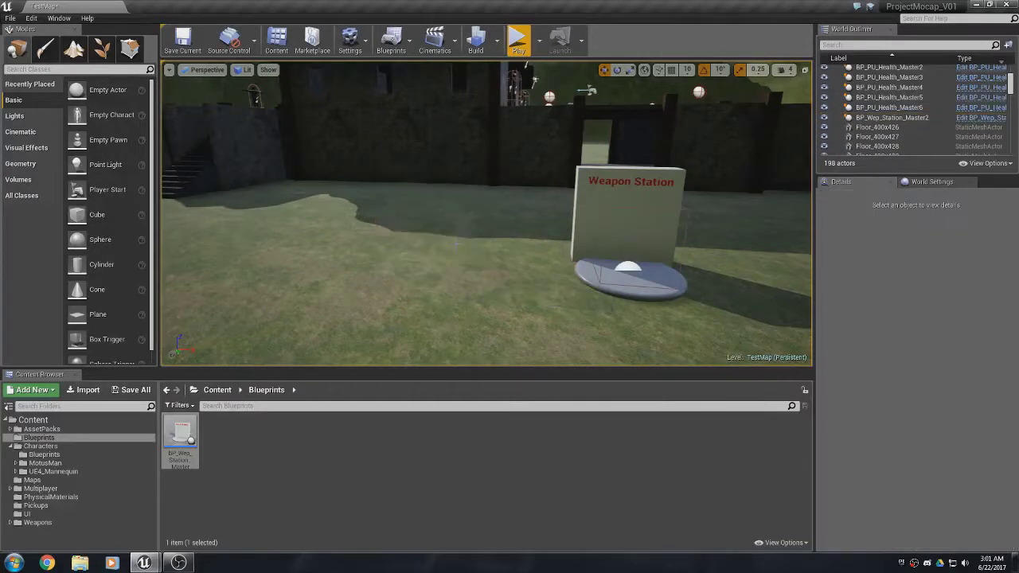
click(645, 214)
key(Delete)
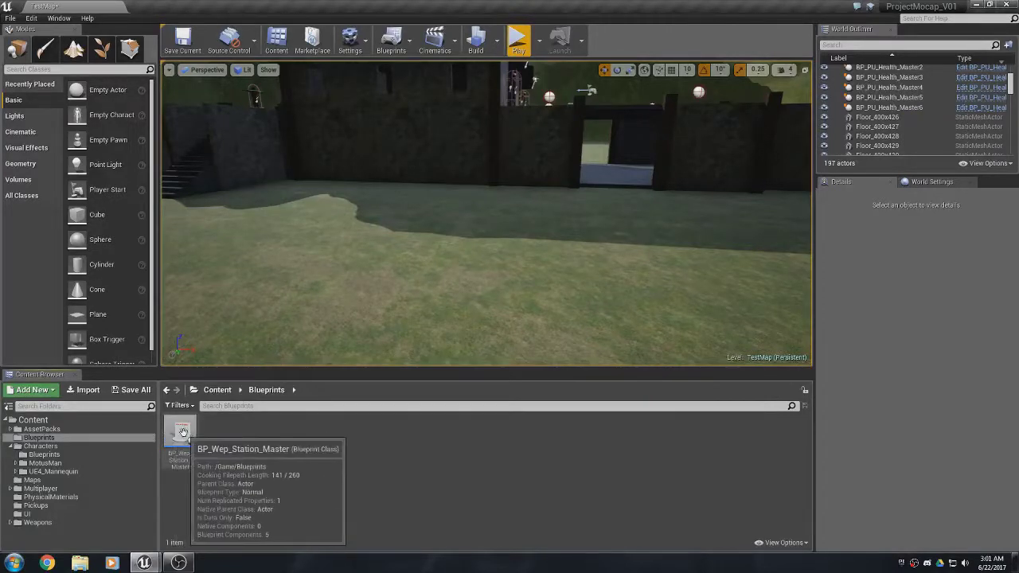
Open BP_Wep_Station_Master and expand its Weapons Array defaults, showing six None entries.
click(190, 434)
double_click(191, 434)
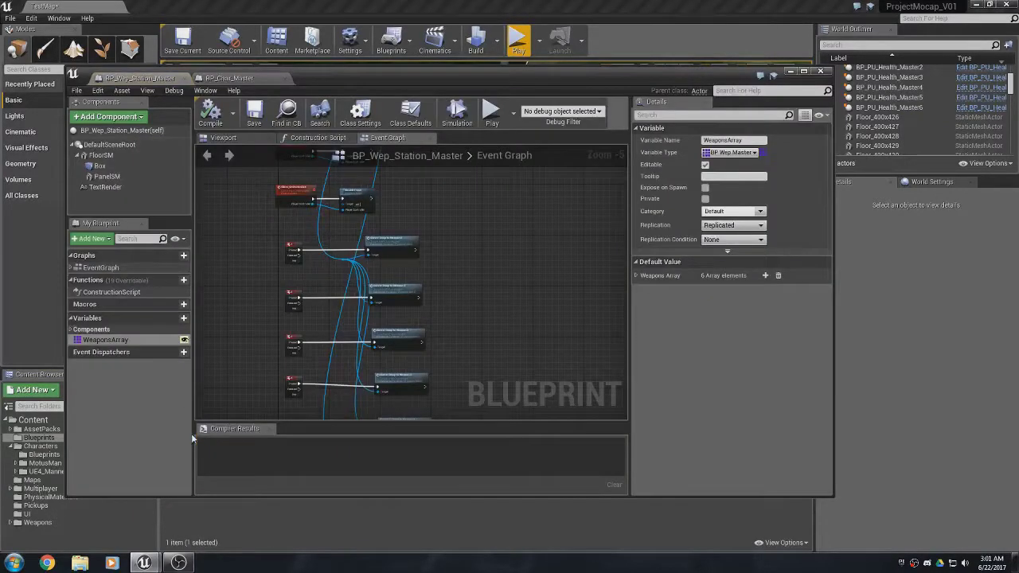
click(637, 275)
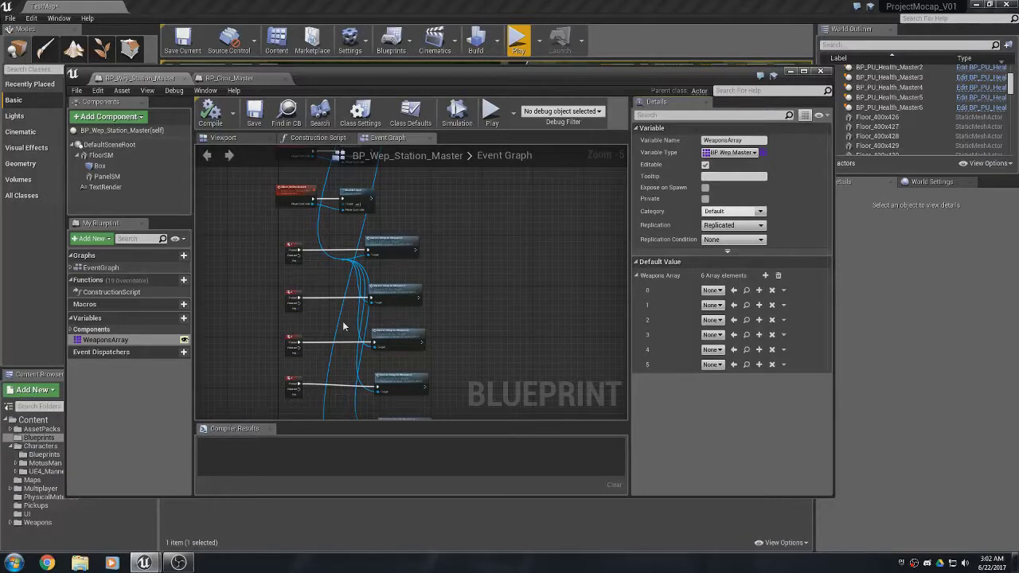
In BP_Char_Master, inspect the Get All Actors Of Class node and its Weapons Array GET node.
click(237, 80)
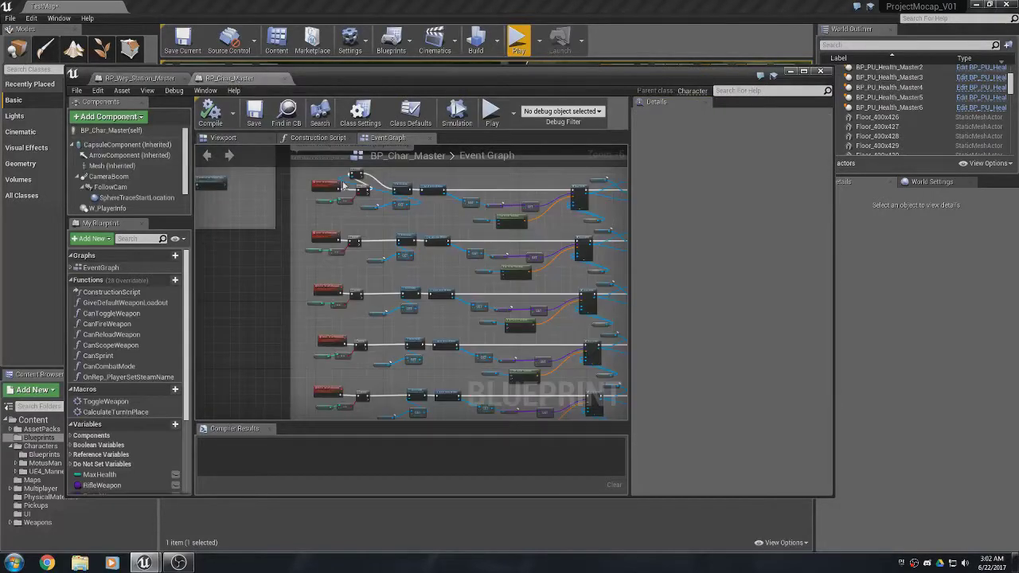
scroll(415, 293, up, 5)
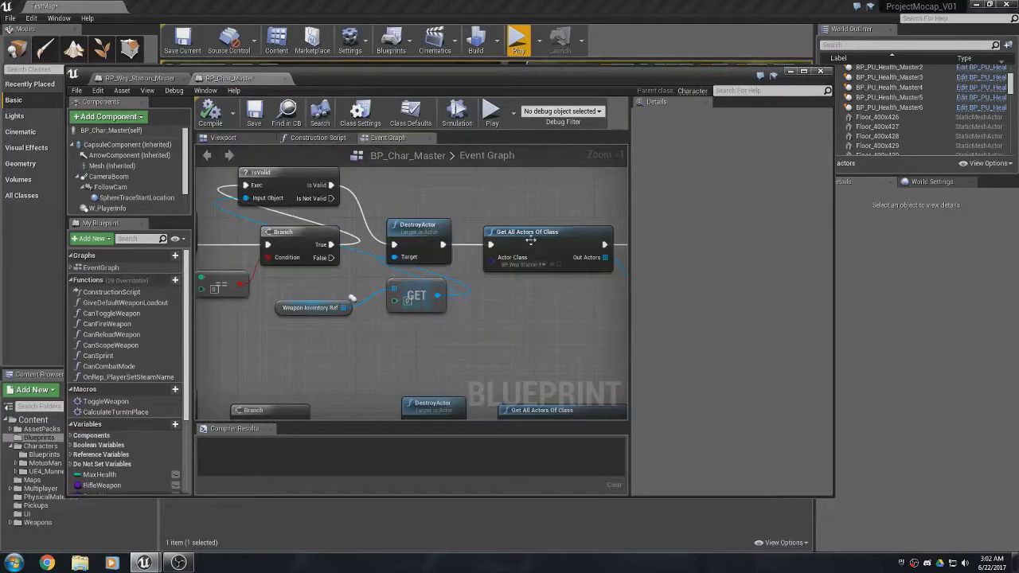
click(556, 231)
right_drag(557, 232, 401, 253)
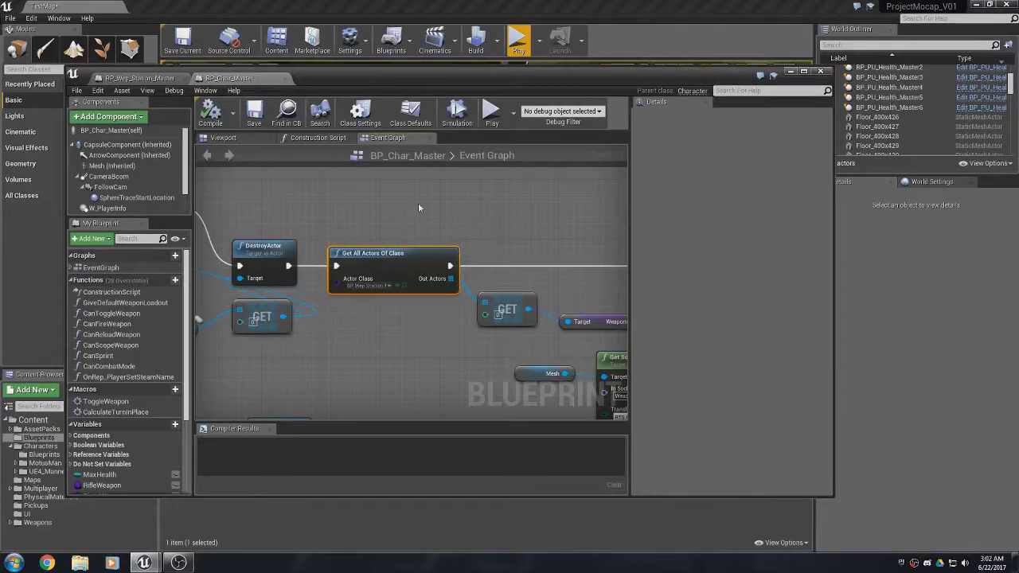
right_drag(433, 356, 307, 321)
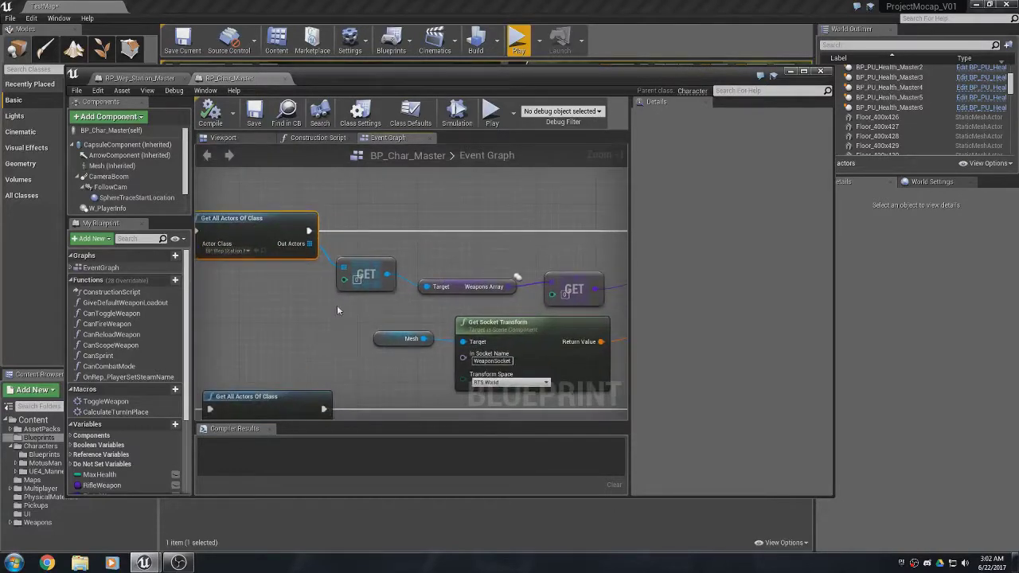
click(344, 282)
drag(320, 300, 380, 283)
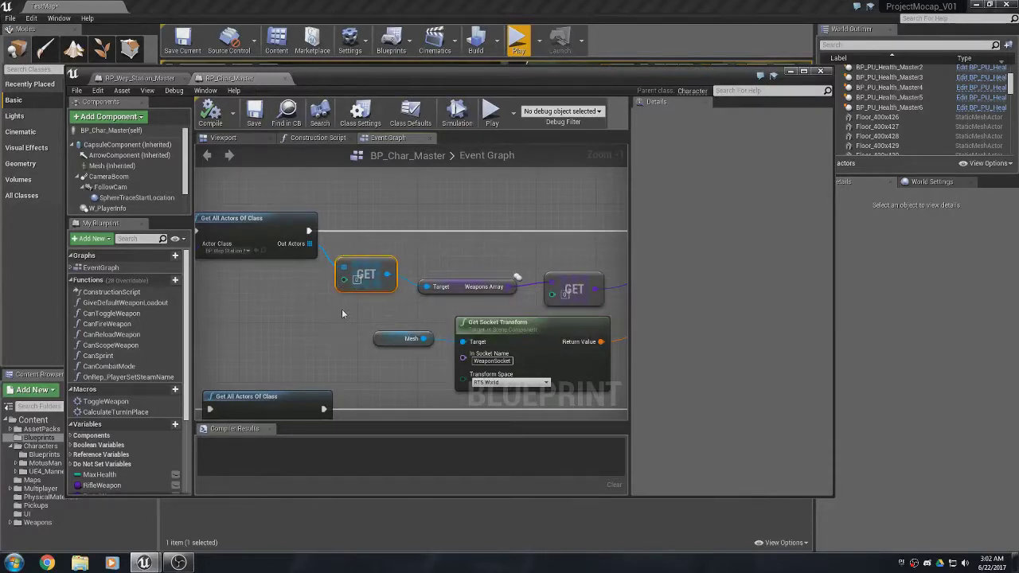
Compare the upper and lower Get All Actors Of Class nodes, then close BP_Char_Master.
scroll(341, 310, down, 4)
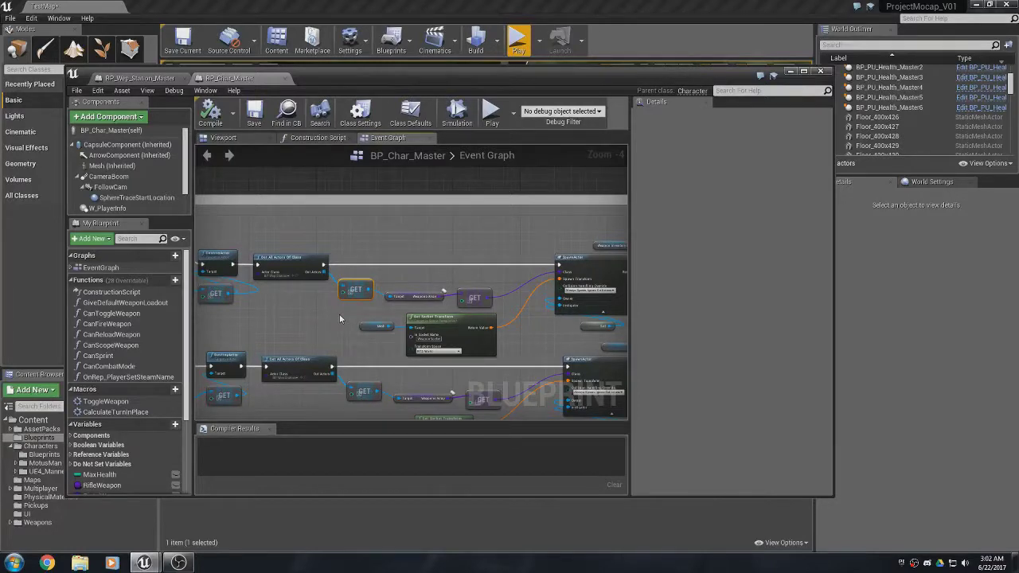
right_drag(339, 318, 401, 298)
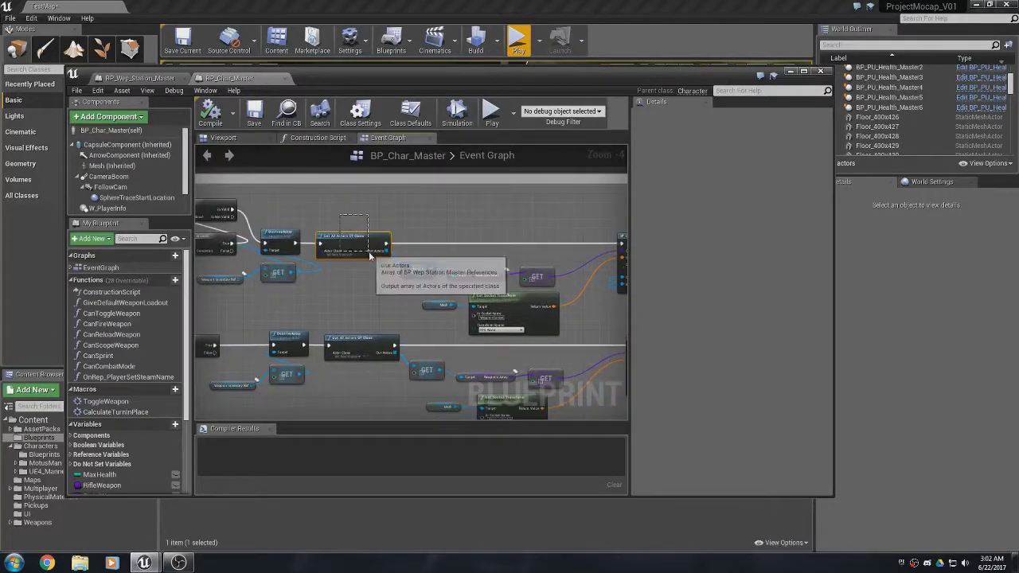
click(356, 341)
click(359, 237)
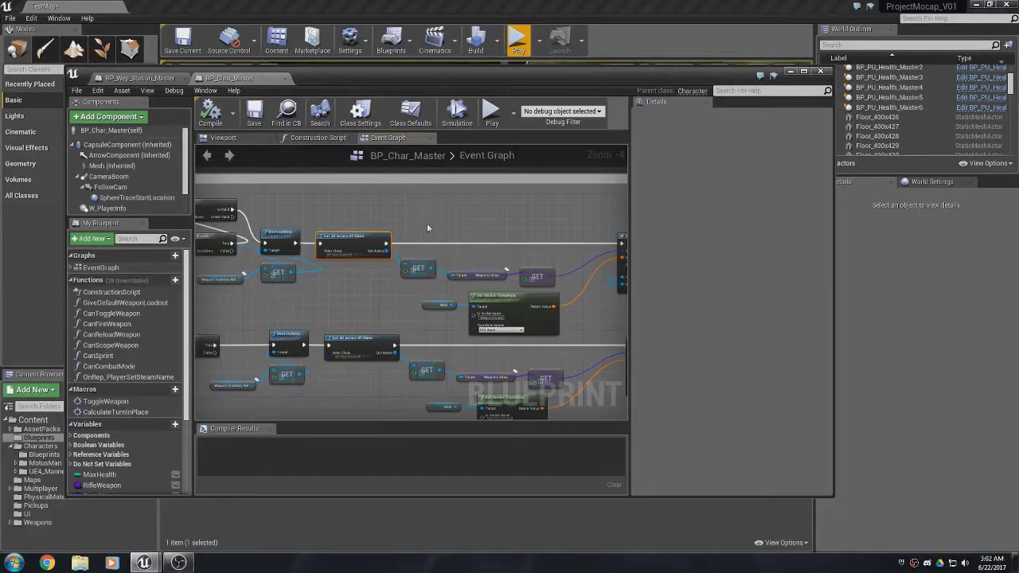
scroll(402, 275, up, 5)
click(402, 271)
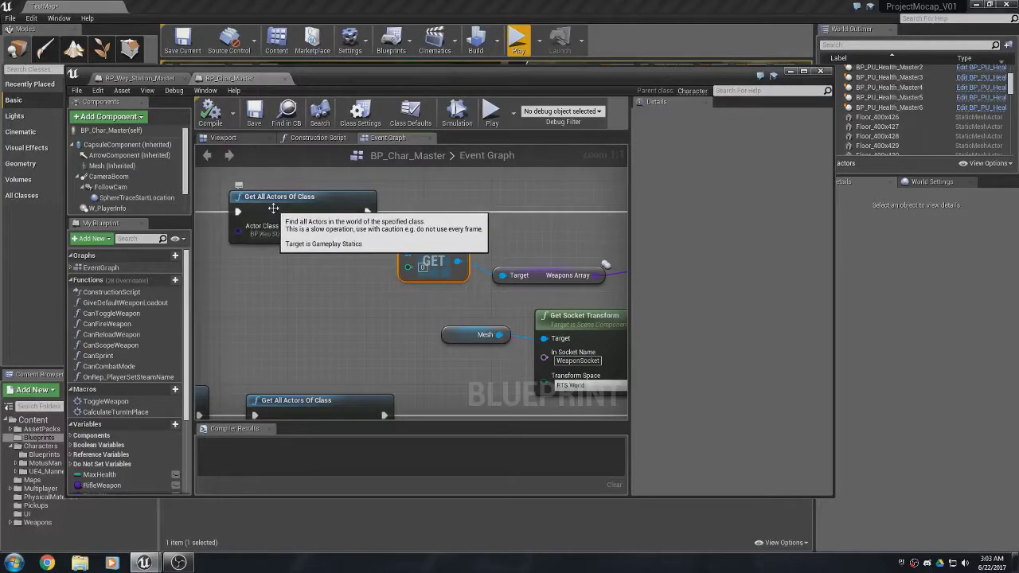
click(285, 79)
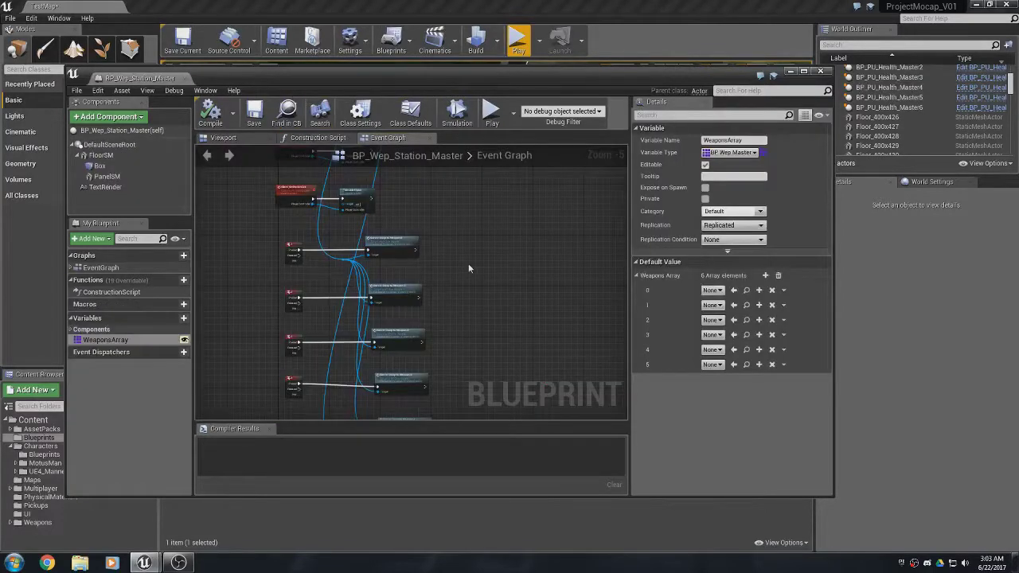
Zoom out of the station's Event Graph and close the BP_Wep_Station_Master editor.
scroll(468, 269, down, 3)
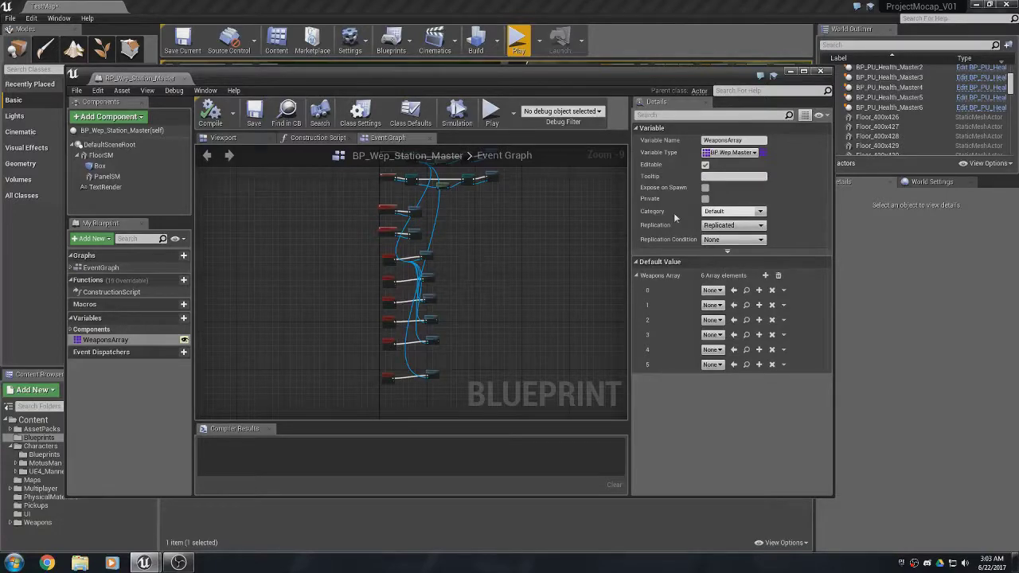
click(820, 71)
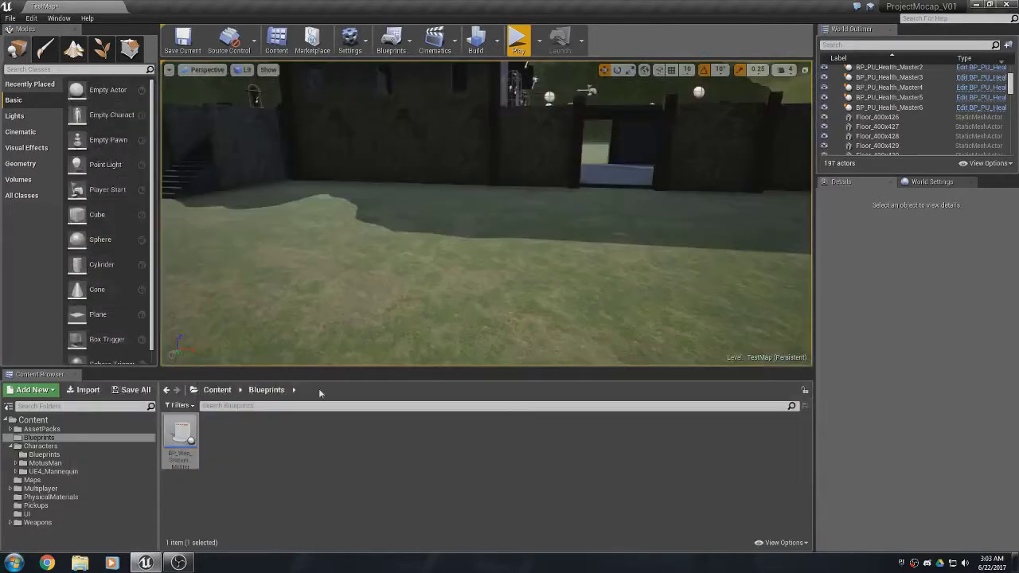
click(181, 438)
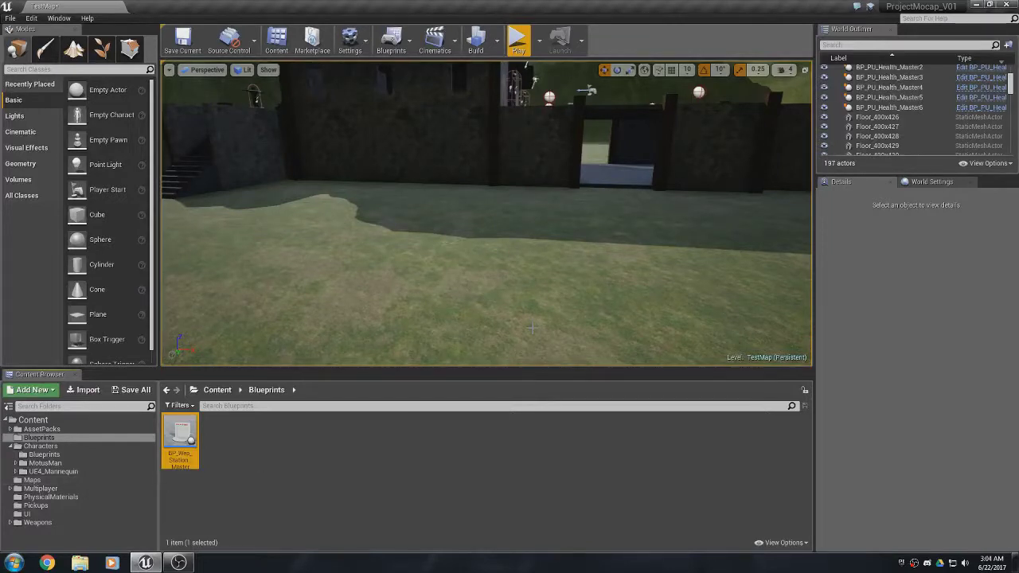
right_drag(532, 286, 532, 285)
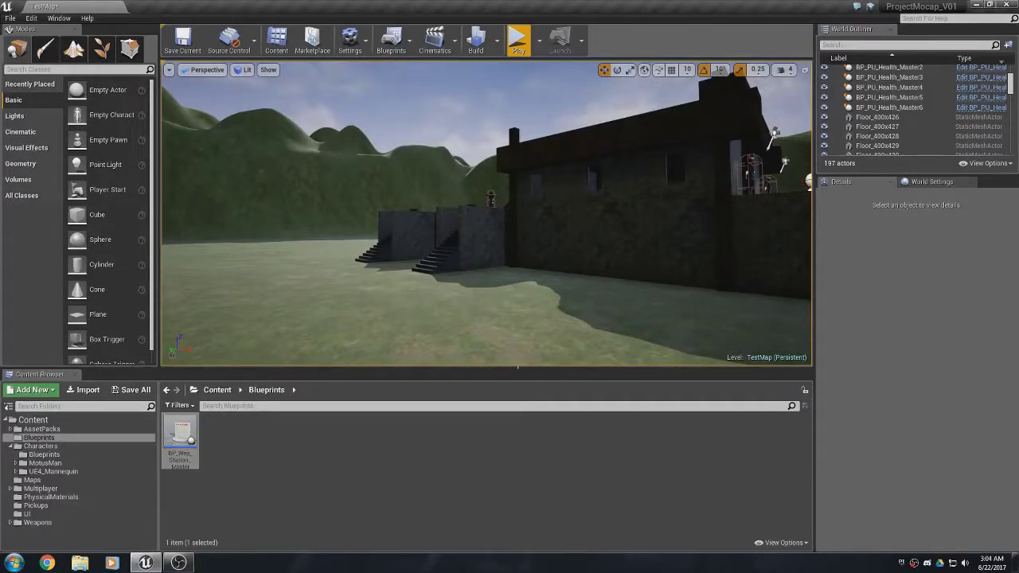
right_drag(486, 215, 530, 302)
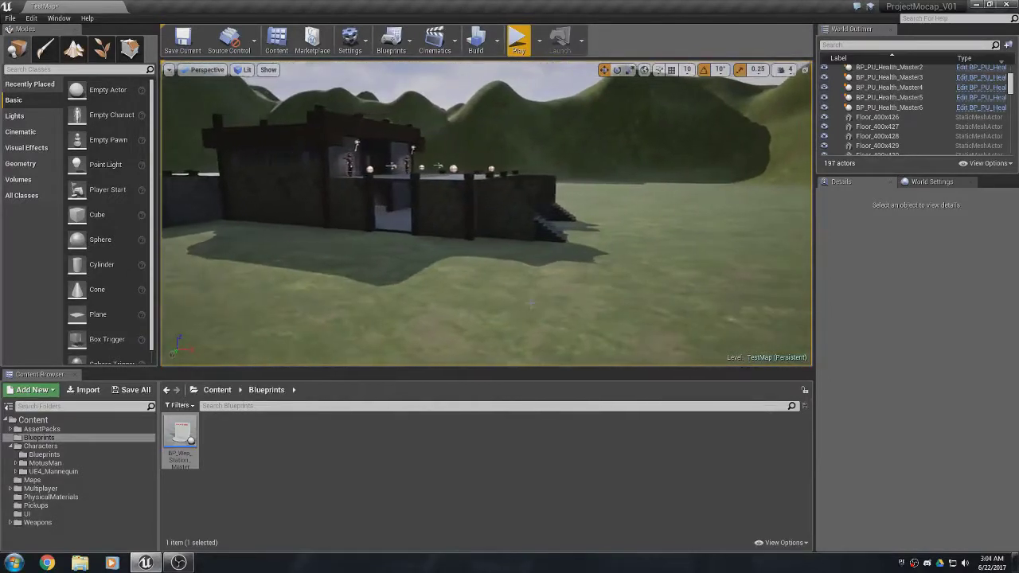
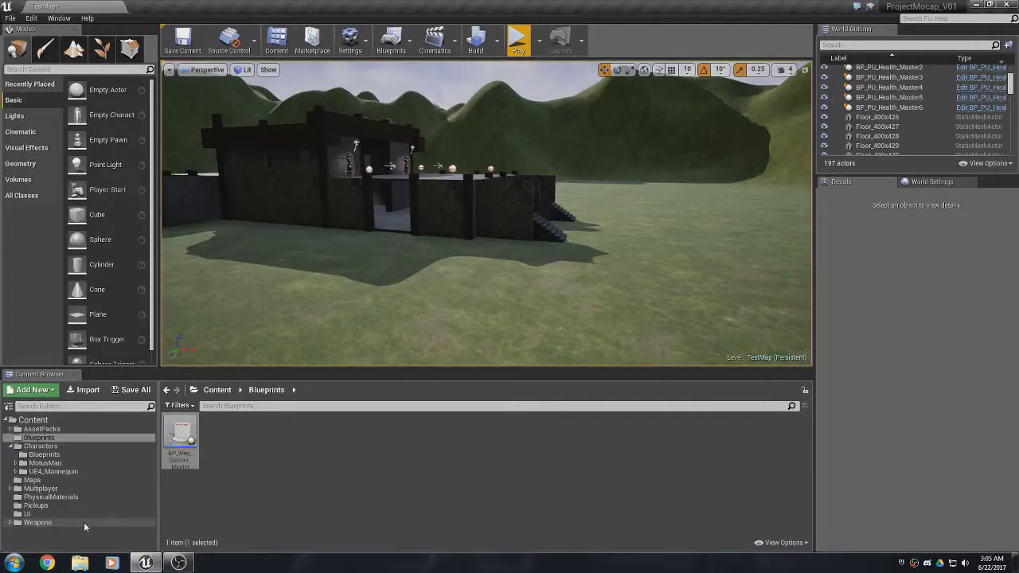
Expand Weapons > Projectiles in the Content Browser, open its Blueprints folder and select BP_Proj_Master.
click(11, 524)
click(10, 522)
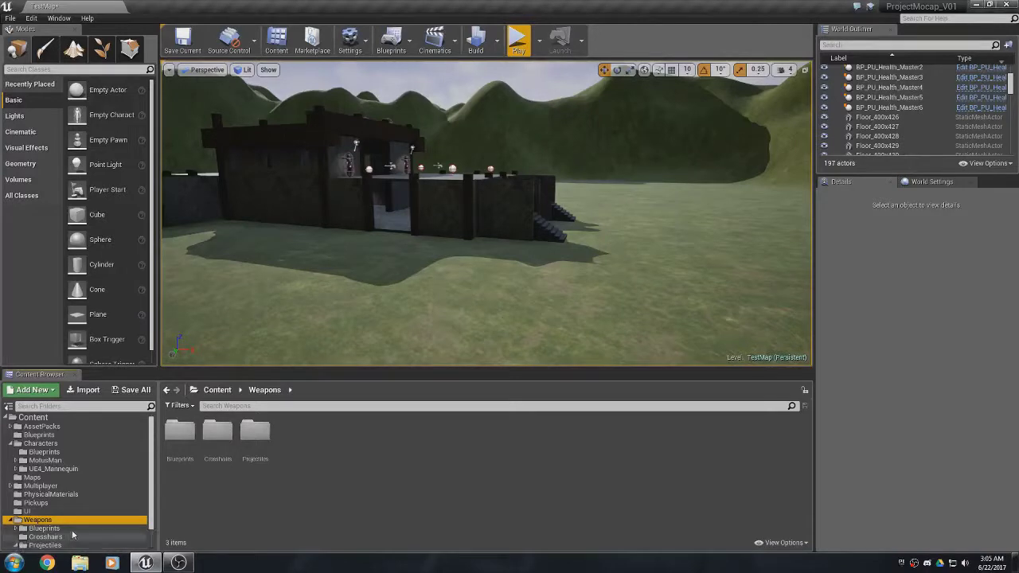
scroll(73, 535, down, 1)
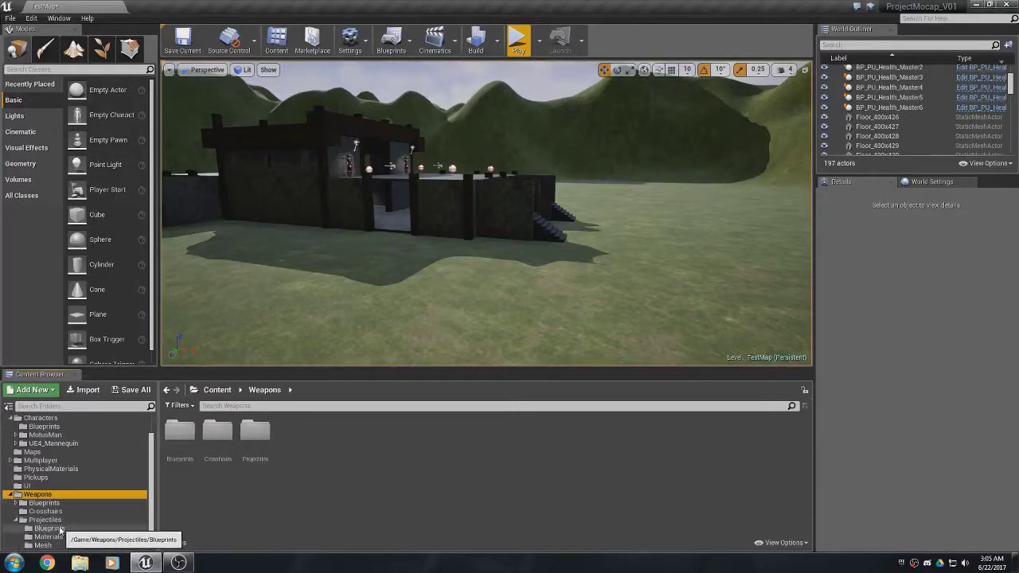
click(59, 528)
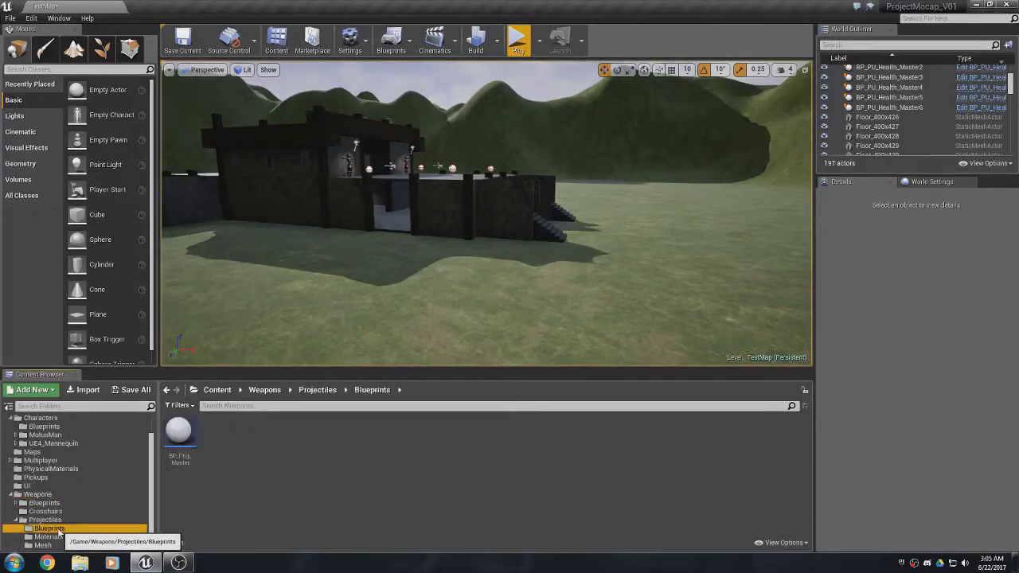
click(179, 436)
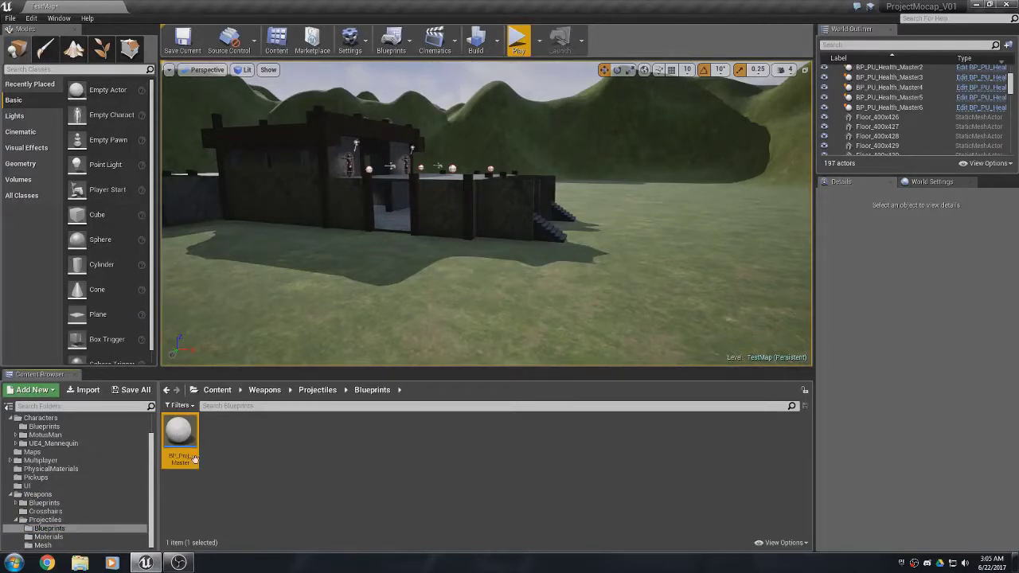
mouse_move(182, 432)
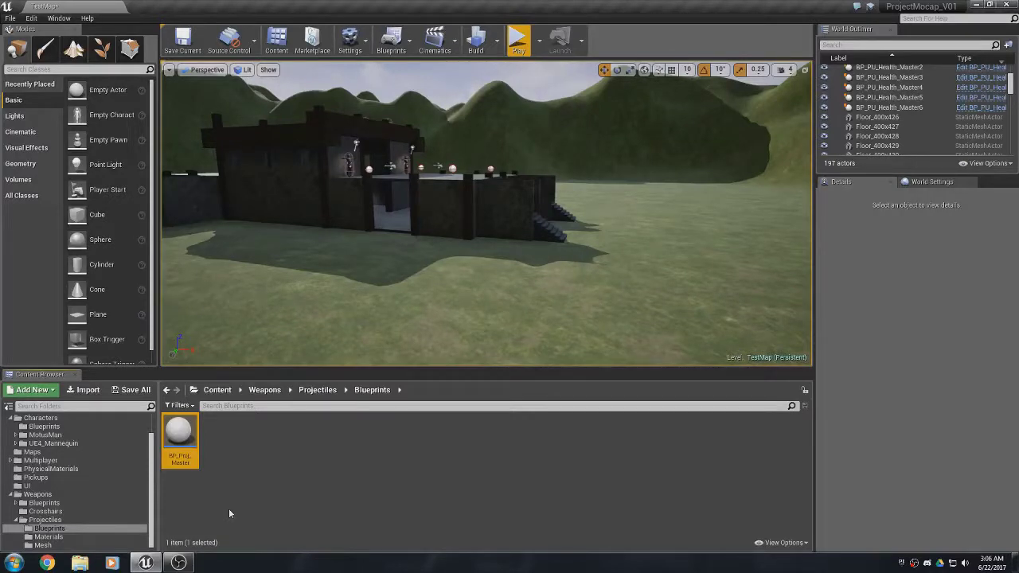
click(518, 41)
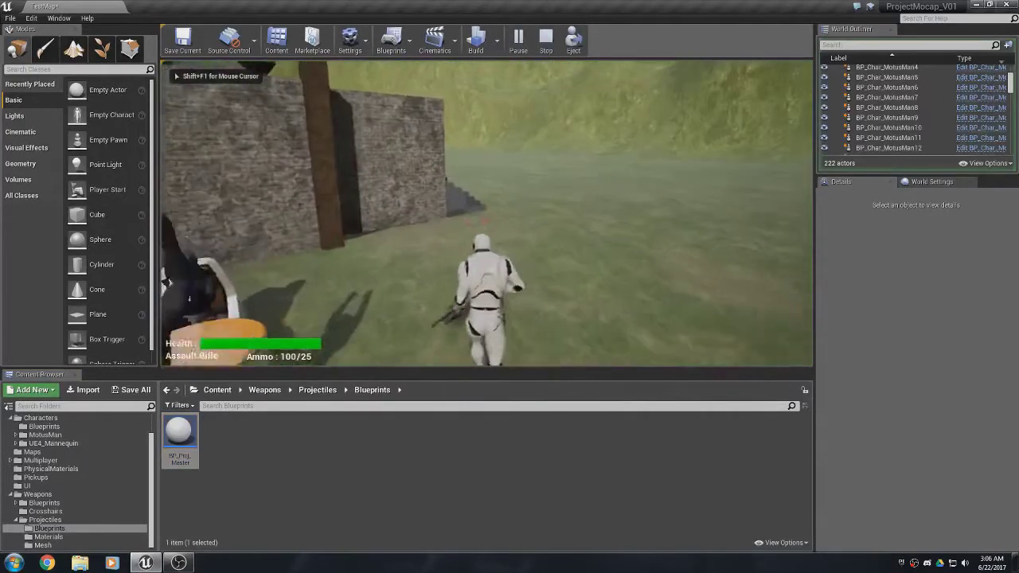
key(w)
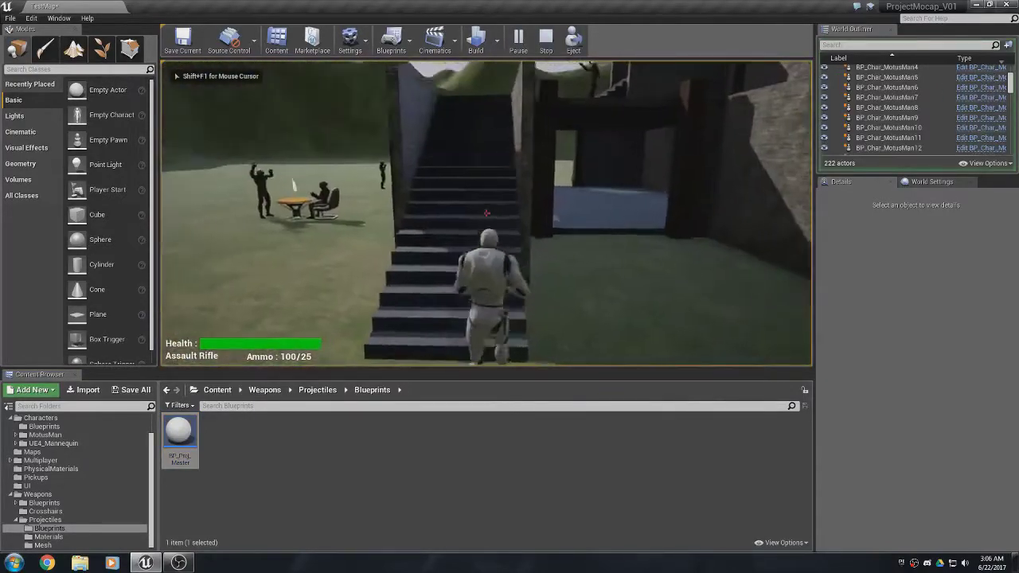
key(w)
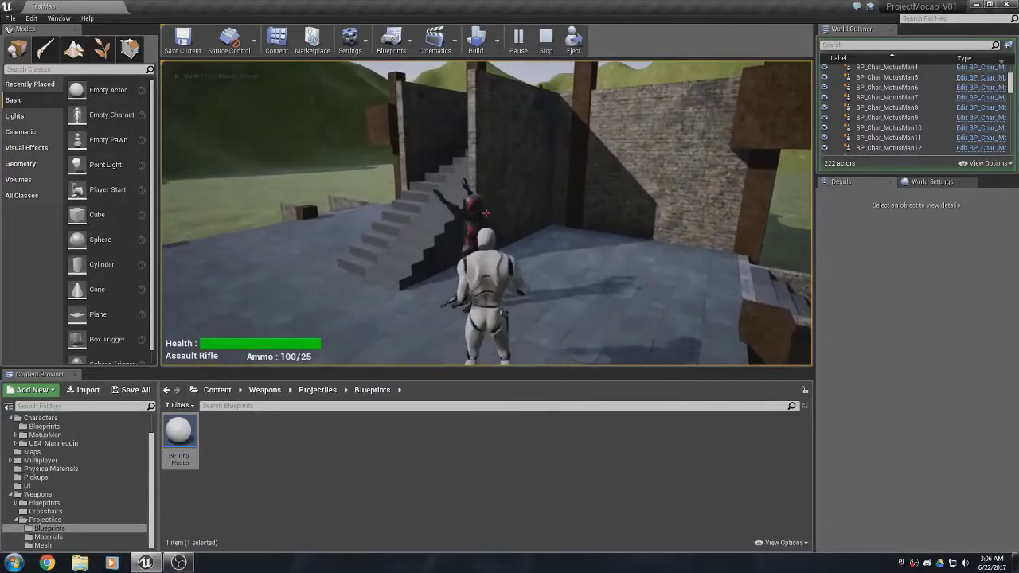
key(w)
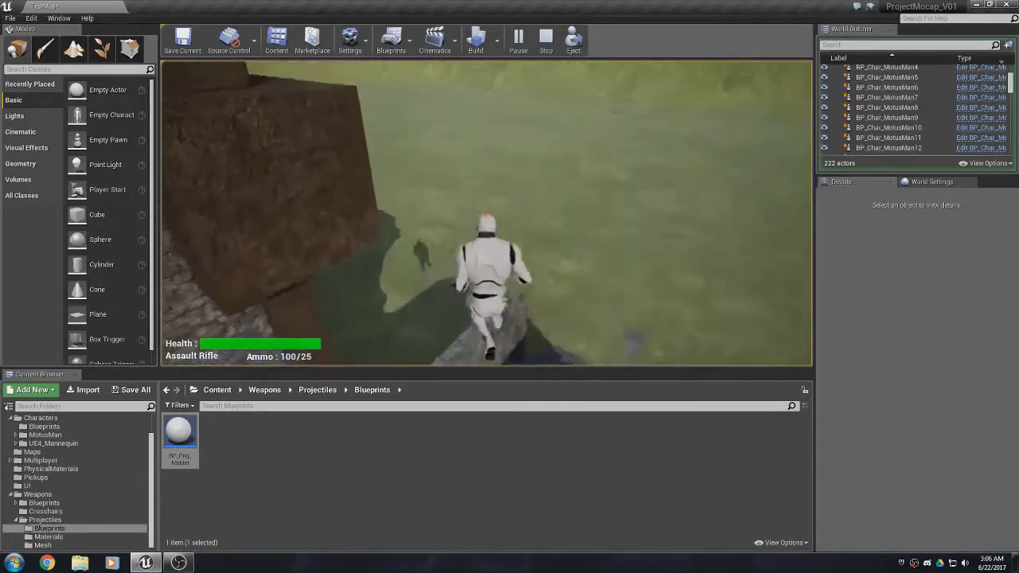
key(w)
key(Escape)
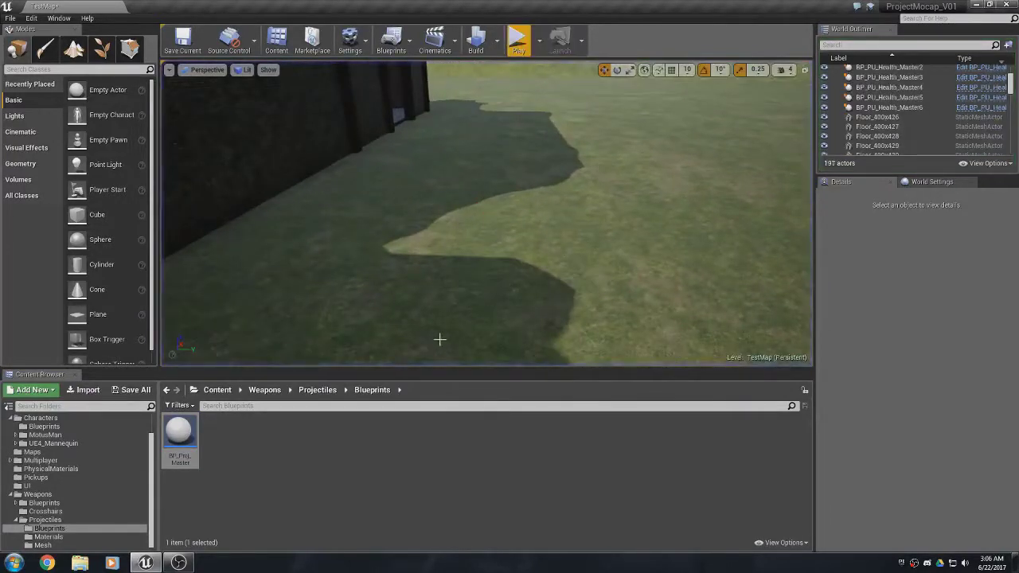
right_drag(452, 261, 425, 275)
drag(178, 429, 387, 296)
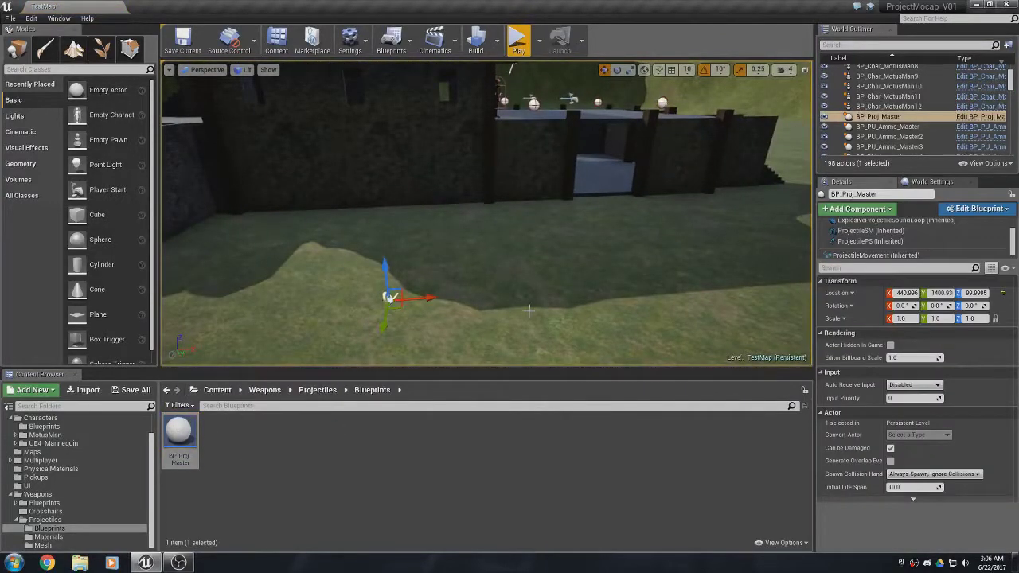
key(Delete)
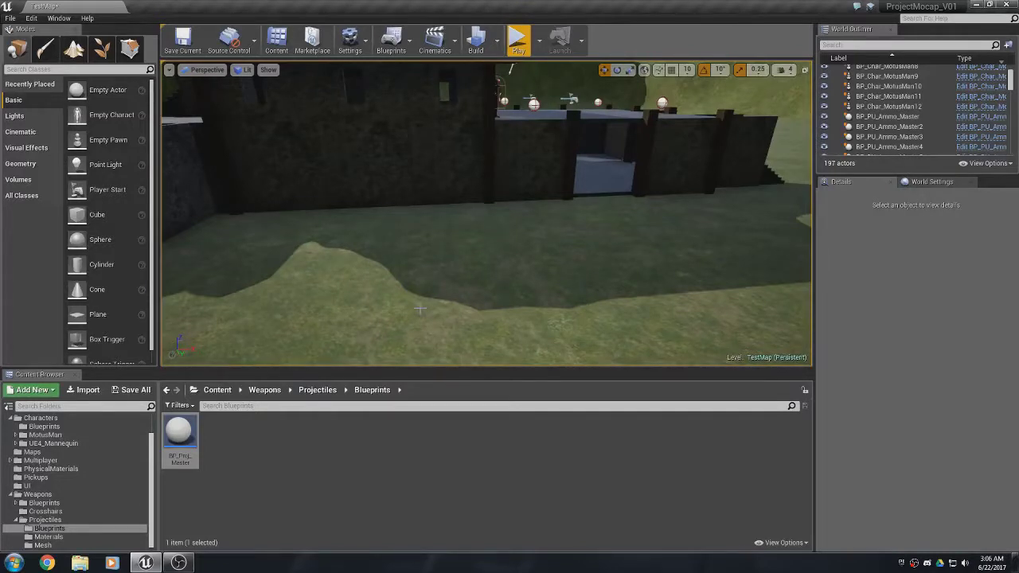
right_drag(420, 309, 445, 318)
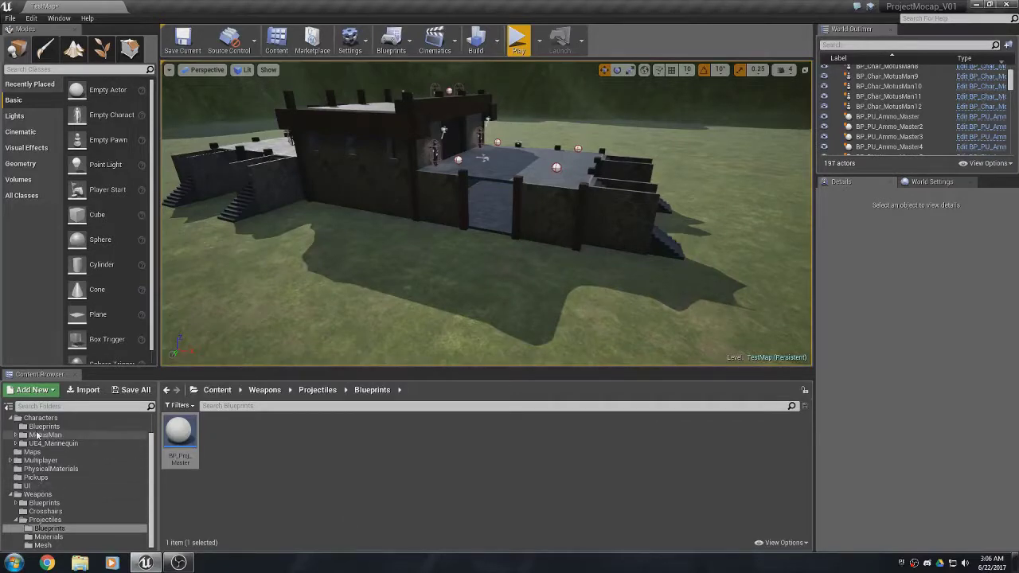
From Content/Blueprints, drag a BP_Wep_Station_Master weapon station onto the grass beside the fortress.
scroll(37, 442, up, 2)
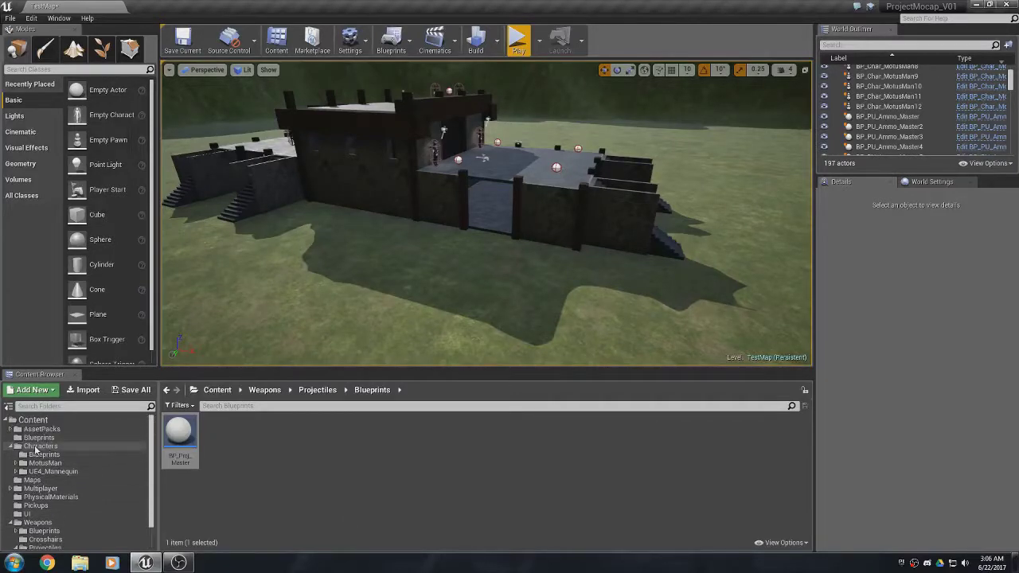
click(42, 455)
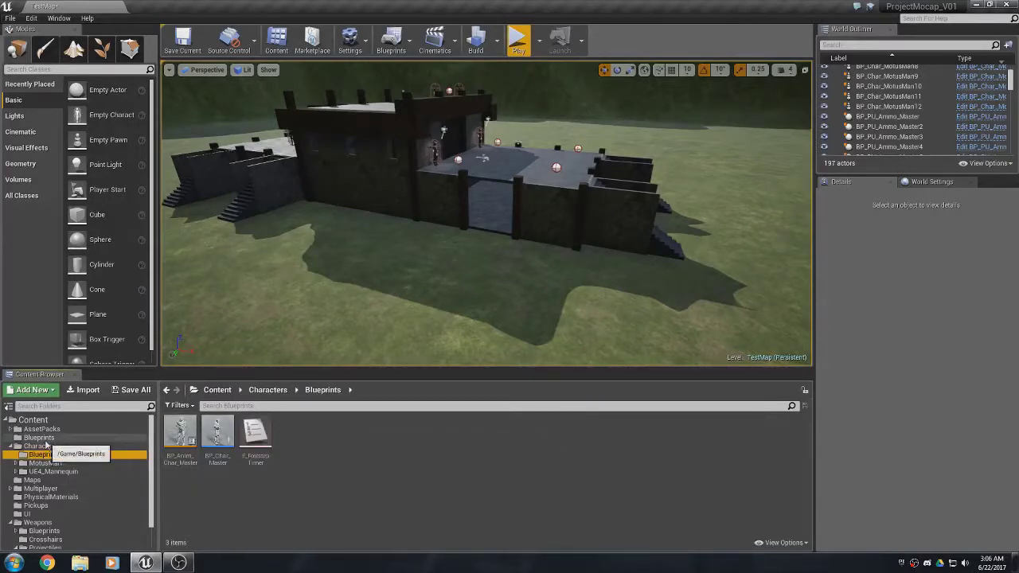
click(39, 437)
drag(181, 434, 410, 301)
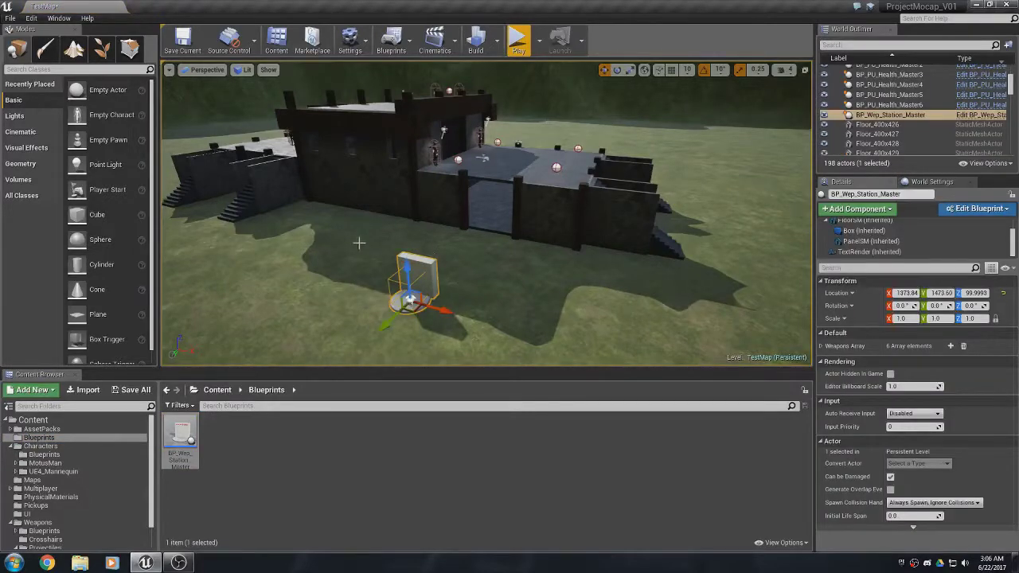
Focus on the new weapon station and shift it back along the Y axis.
key(f)
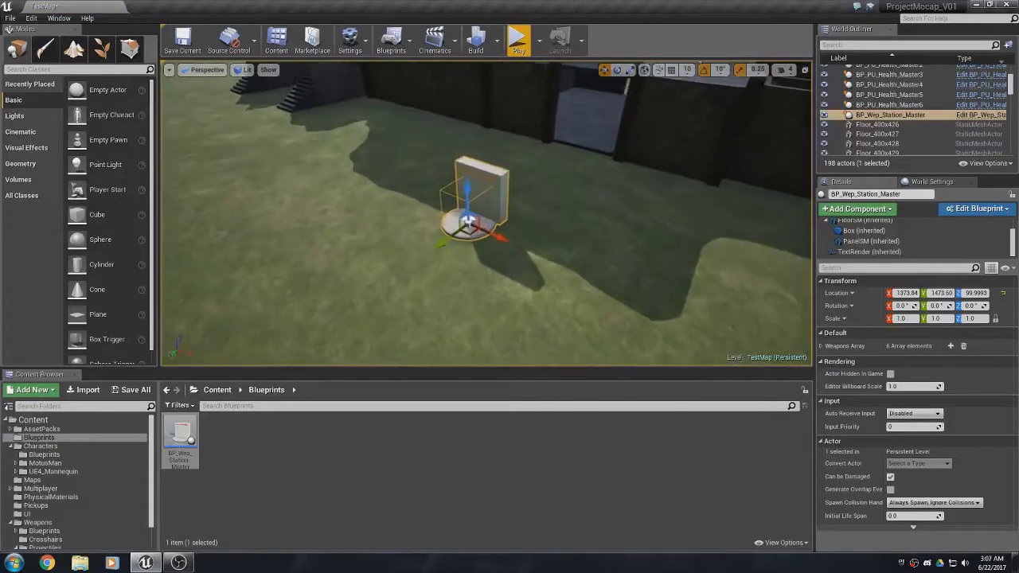
scroll(404, 276, up, 2)
scroll(405, 276, up, 2)
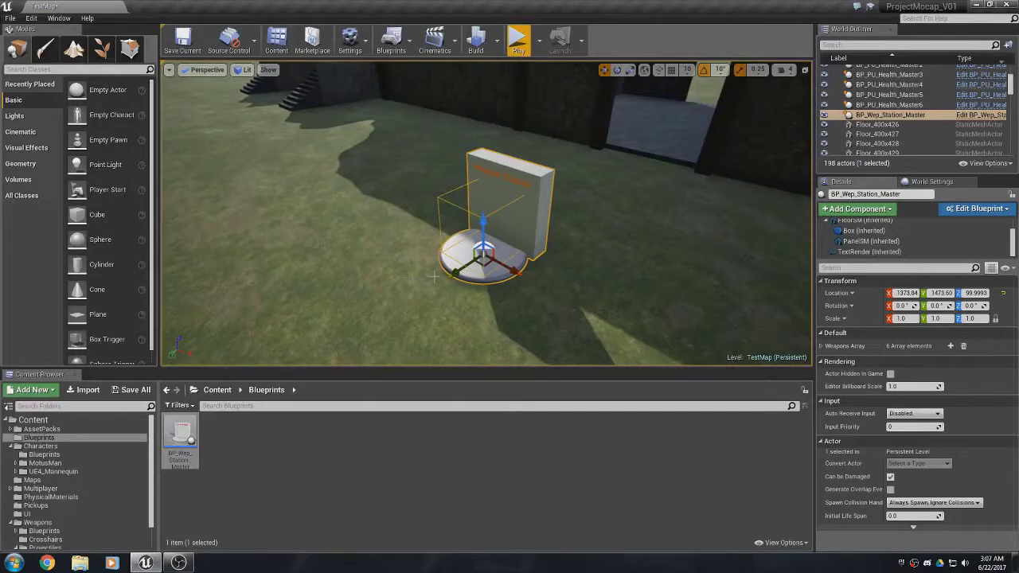
drag(448, 274, 512, 265)
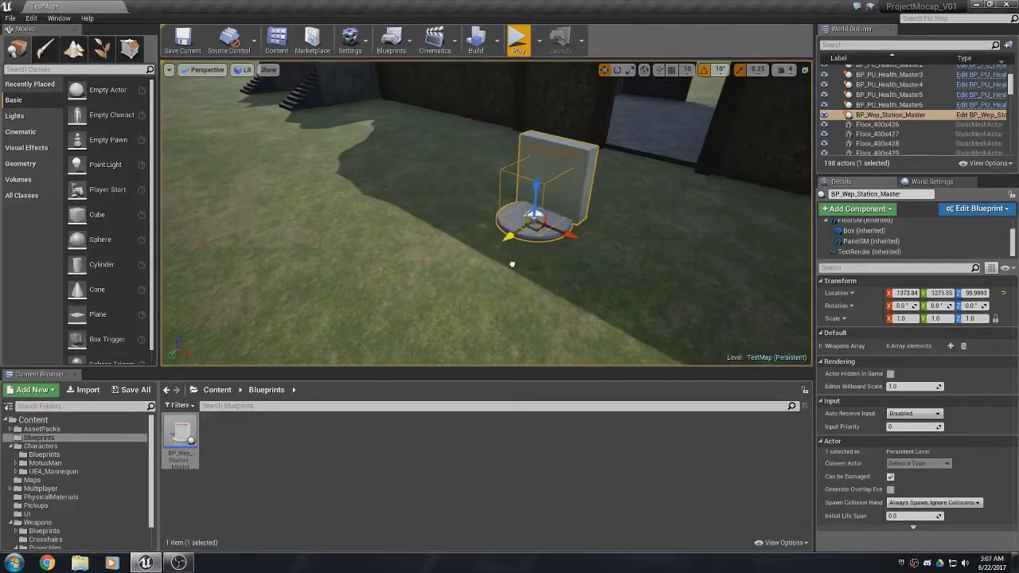
click(542, 302)
click(554, 192)
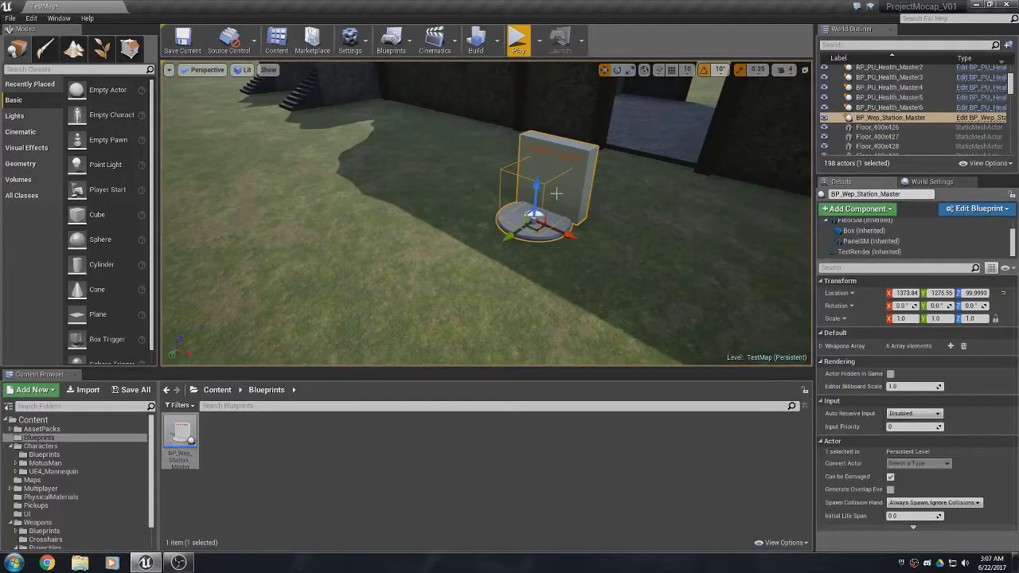
Expand the station's Weapons Array and set element 0 to BPC_Wep_Launcher.
click(822, 346)
click(897, 361)
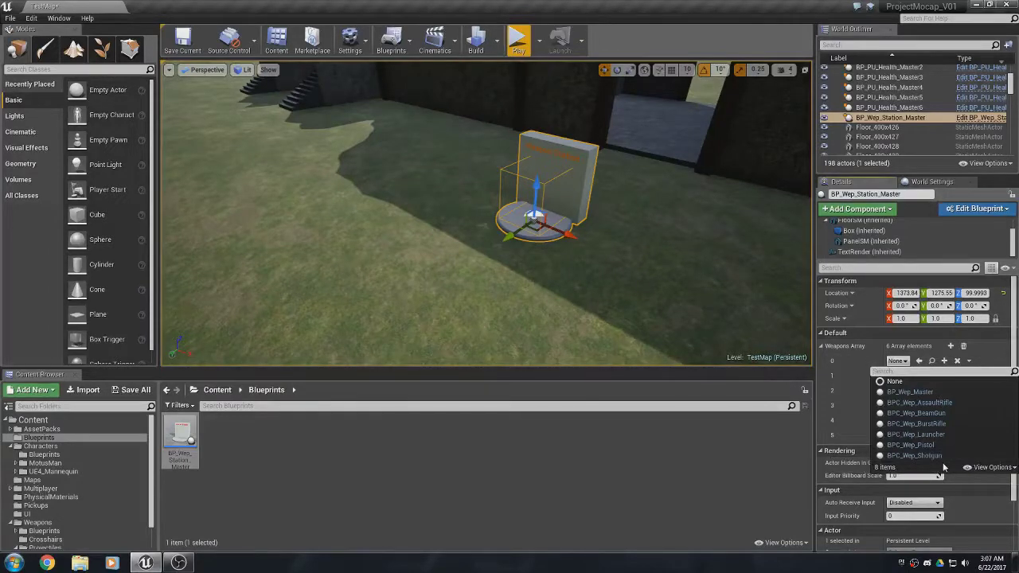
click(916, 434)
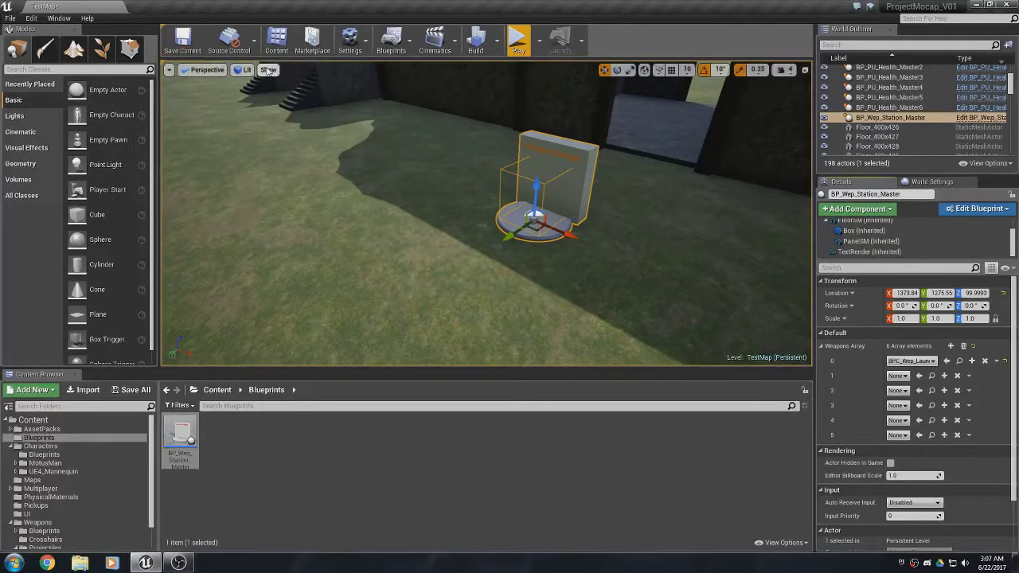
Start Play-In-Editor, run past the stone wall to the Weapon Station for the Launcher, and face the hills.
click(520, 43)
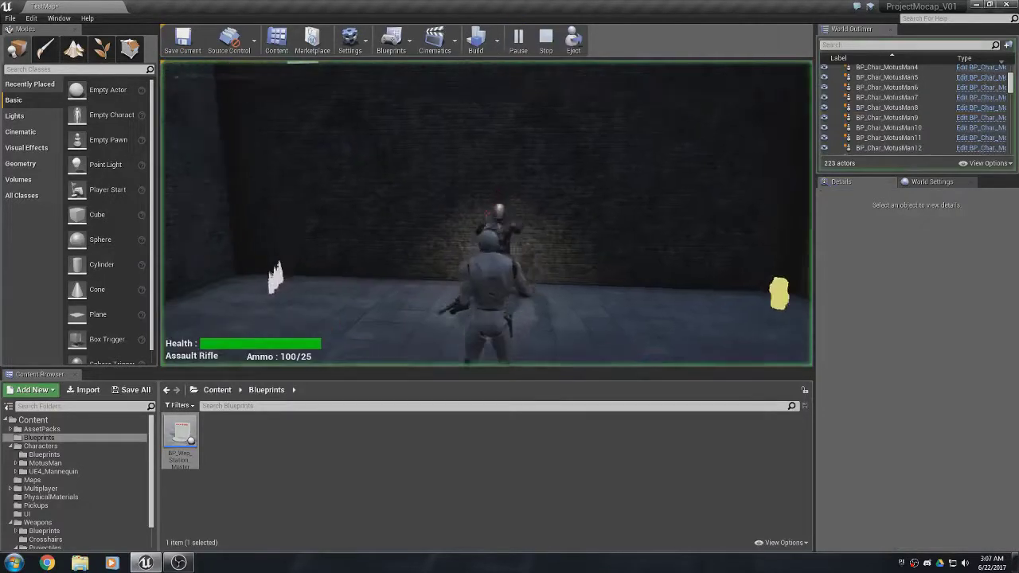
key(w)
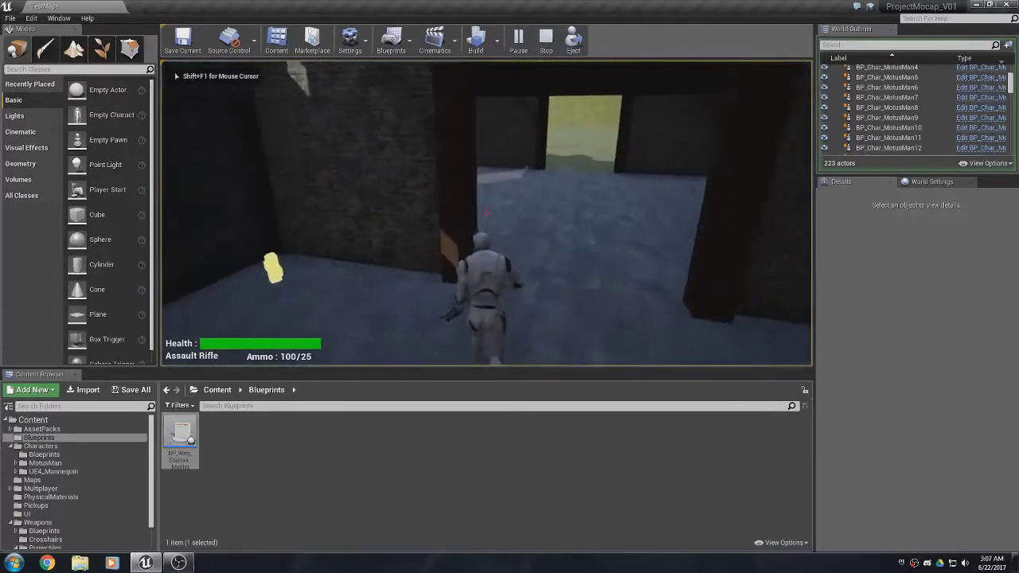
key(w)
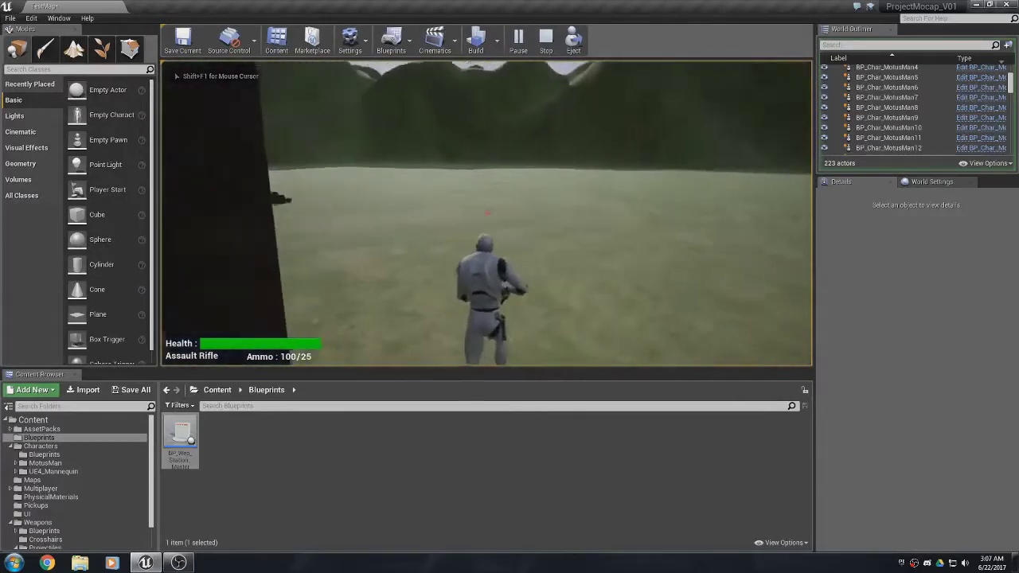
key(w)
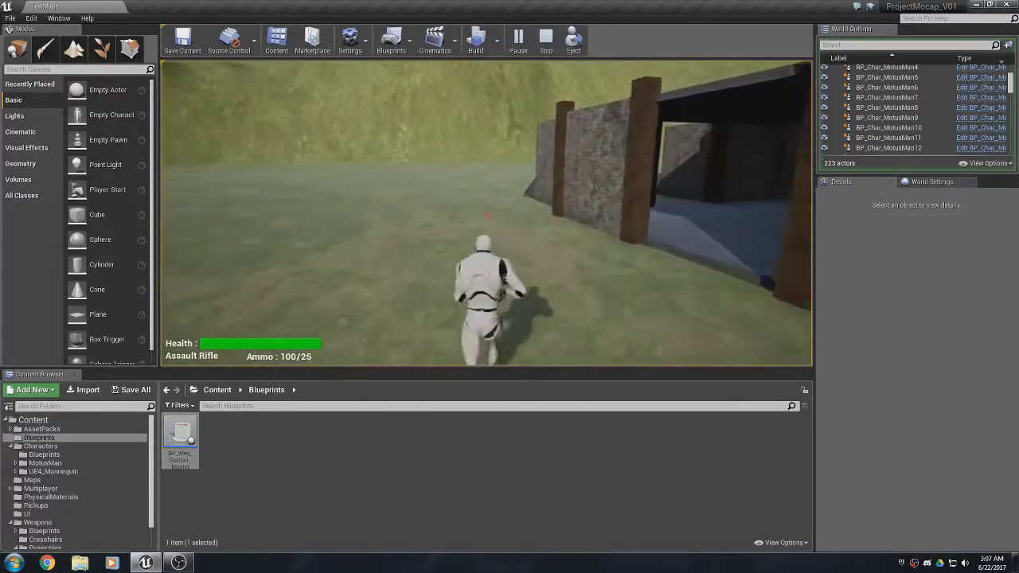
key(w)
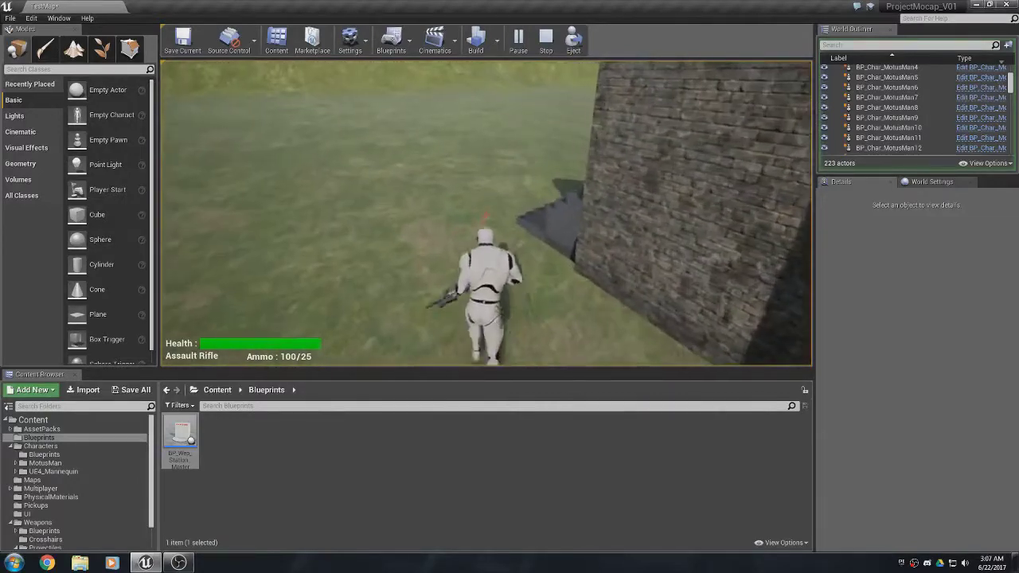
key(w)
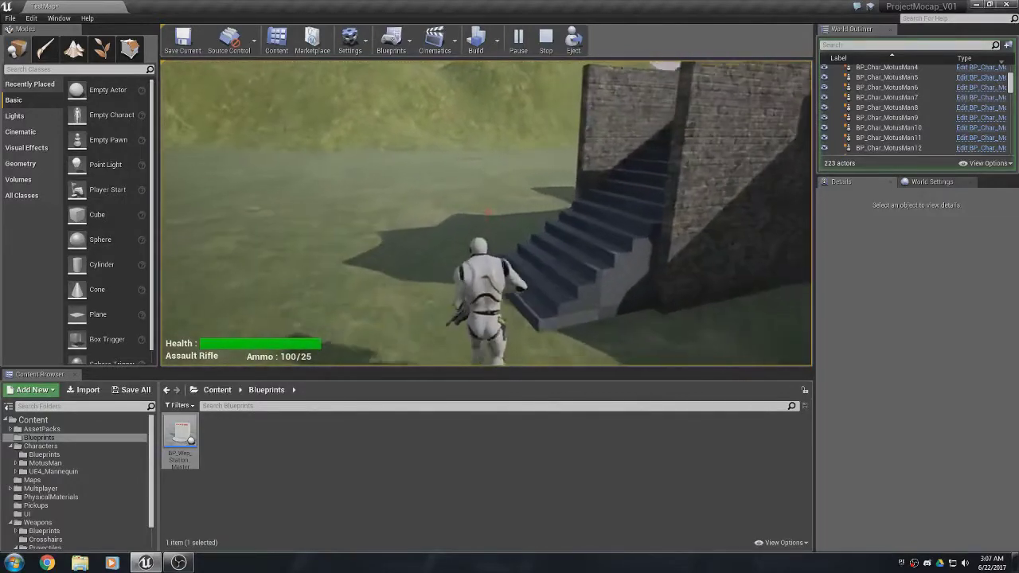
key(w)
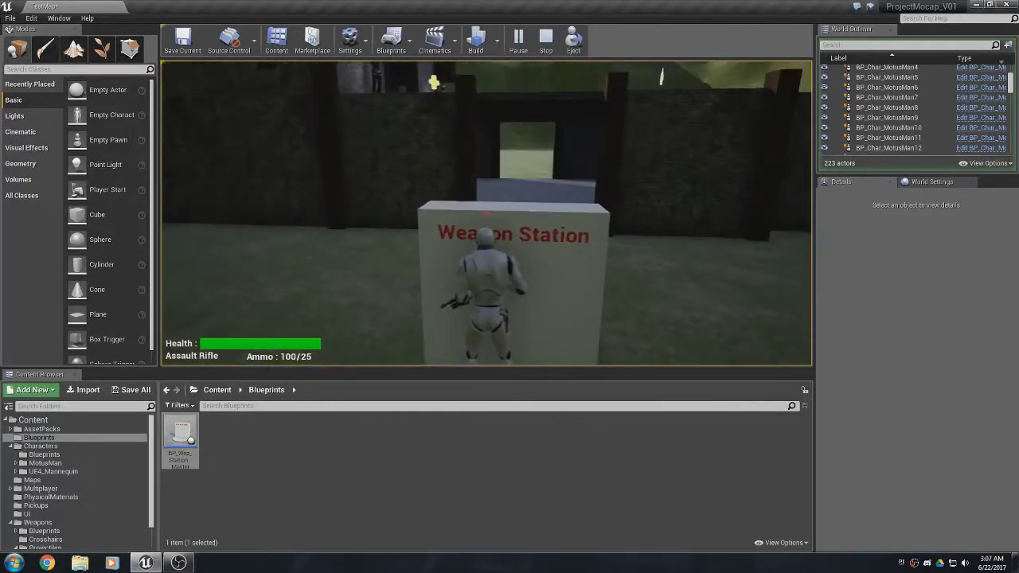
key(w)
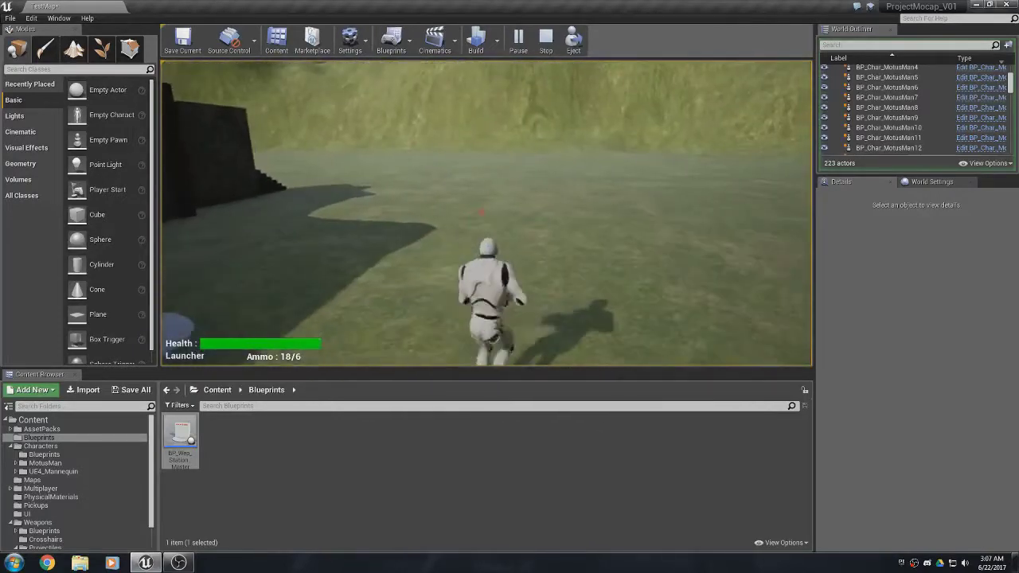
key(w)
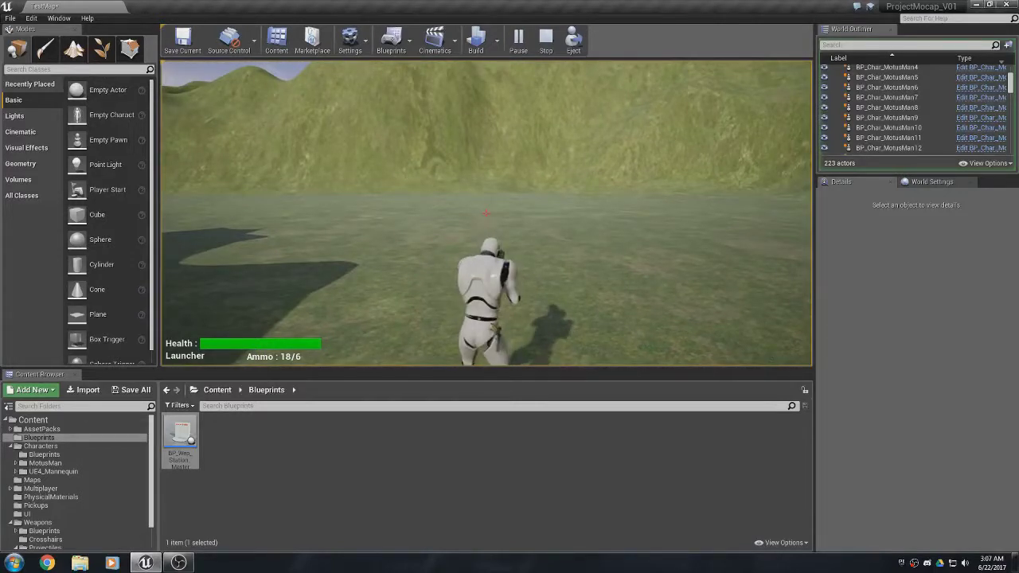
Fire two Launcher projectiles into the field, then run forward across the grass toward the hills.
click(486, 213)
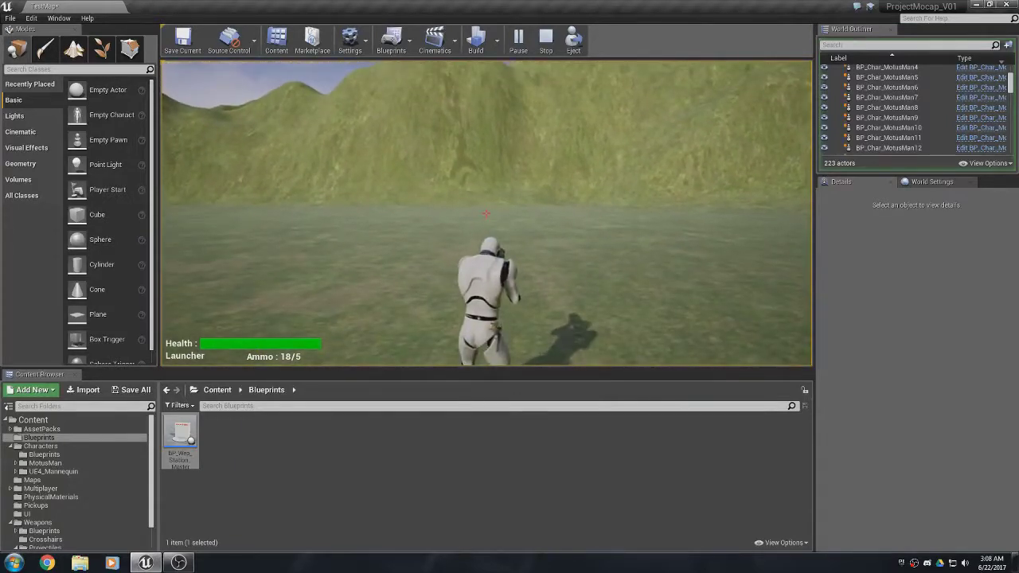
click(487, 214)
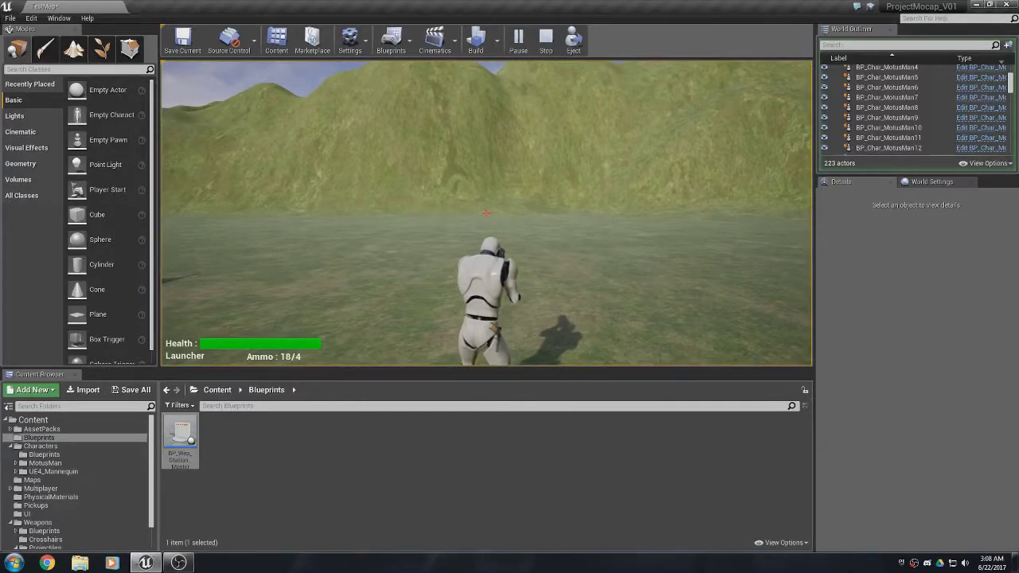
key(w)
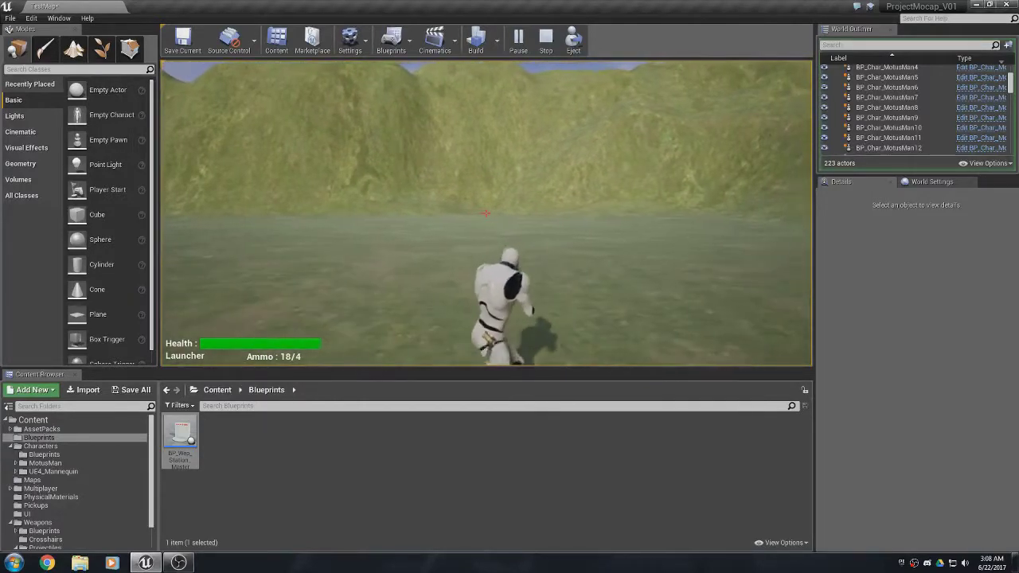
key(w)
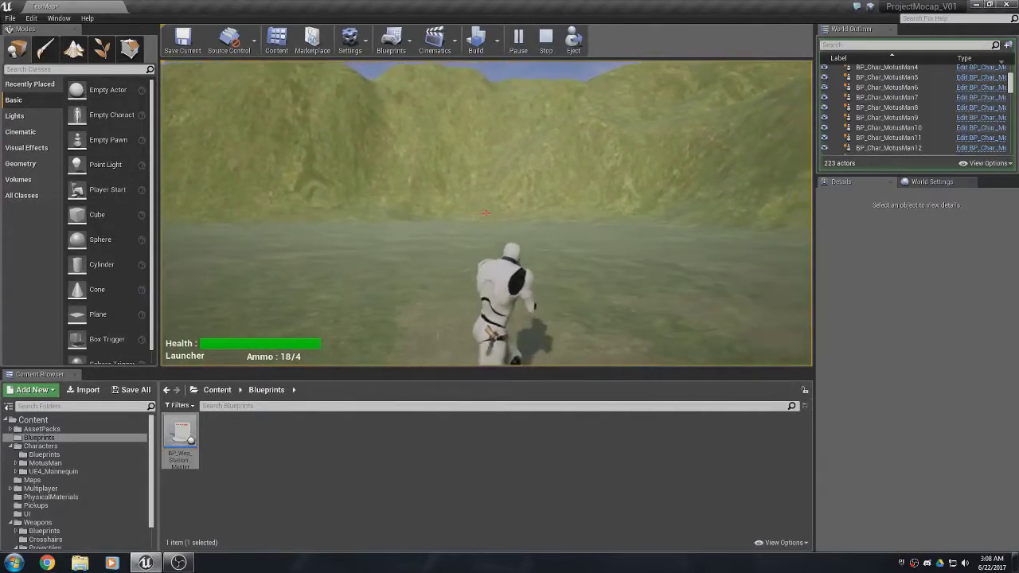
key(w)
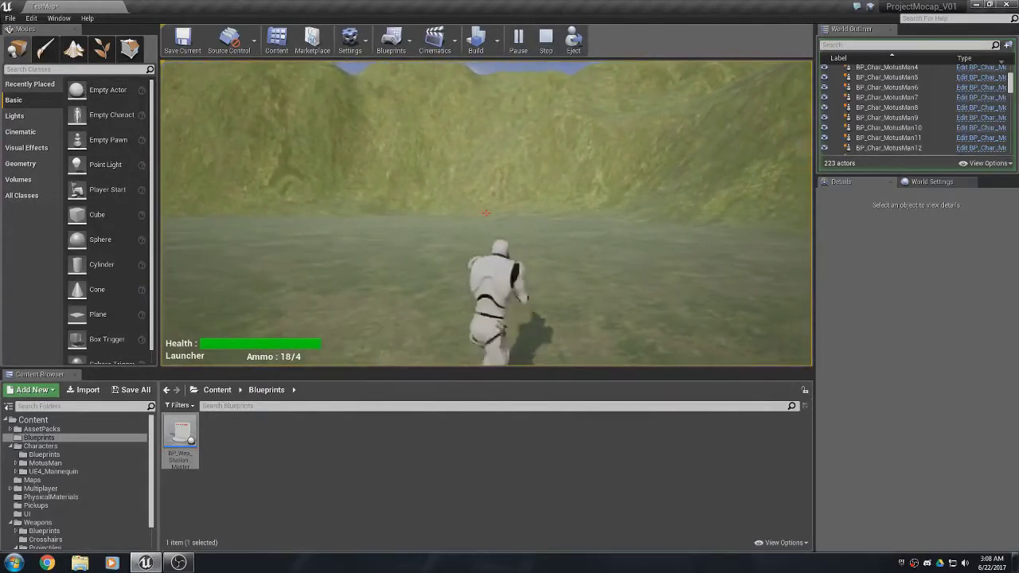
key(w)
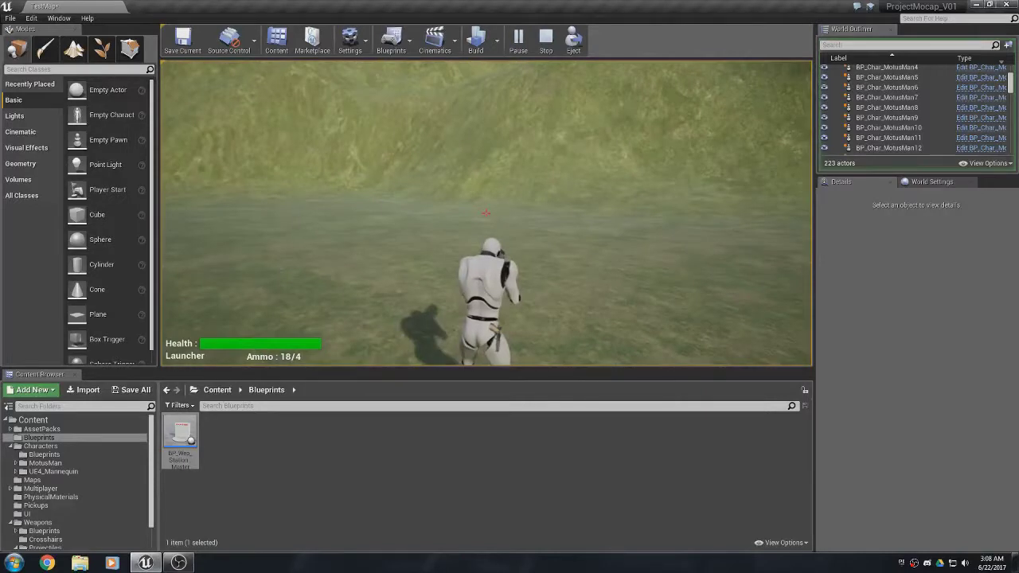
key(w)
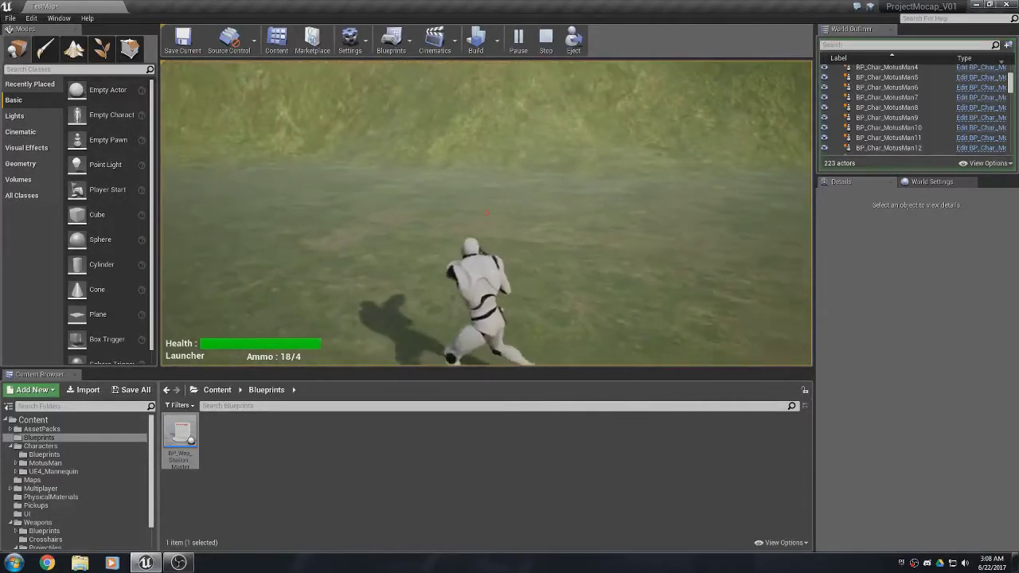
key(w)
Fire two more projectiles while running toward the hillside, then end the playtest with Esc.
click(487, 212)
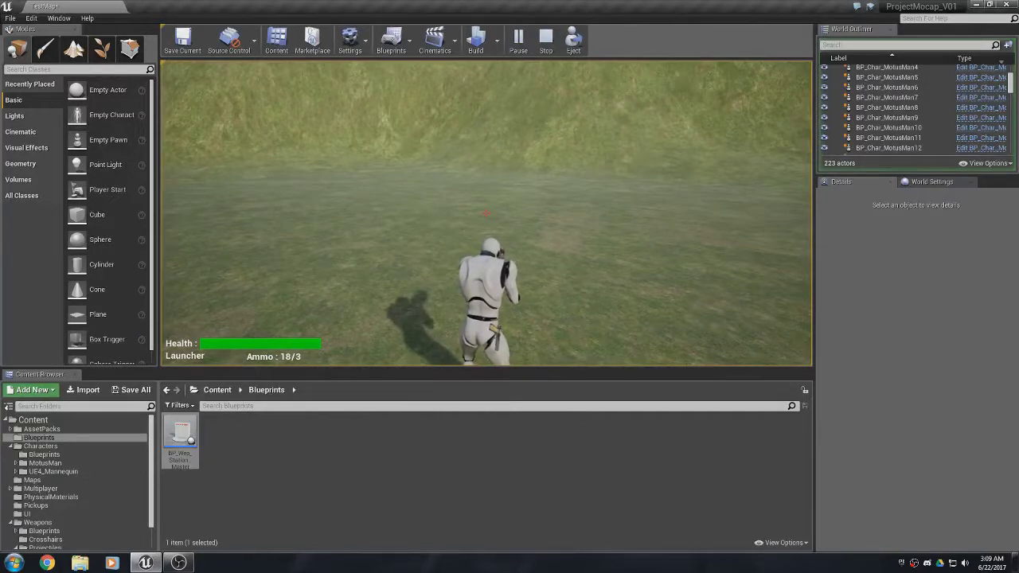
key(w)
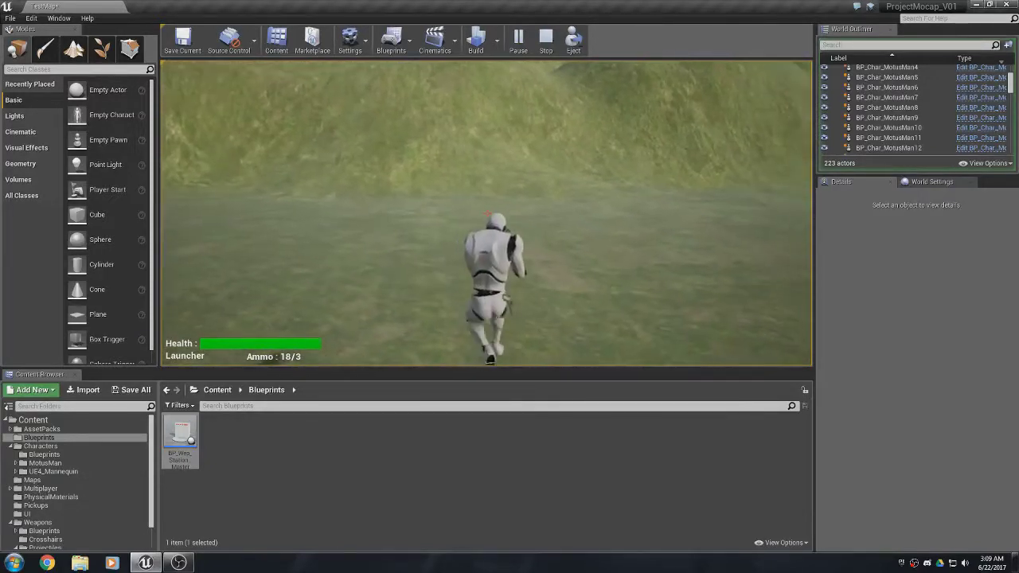
click(485, 213)
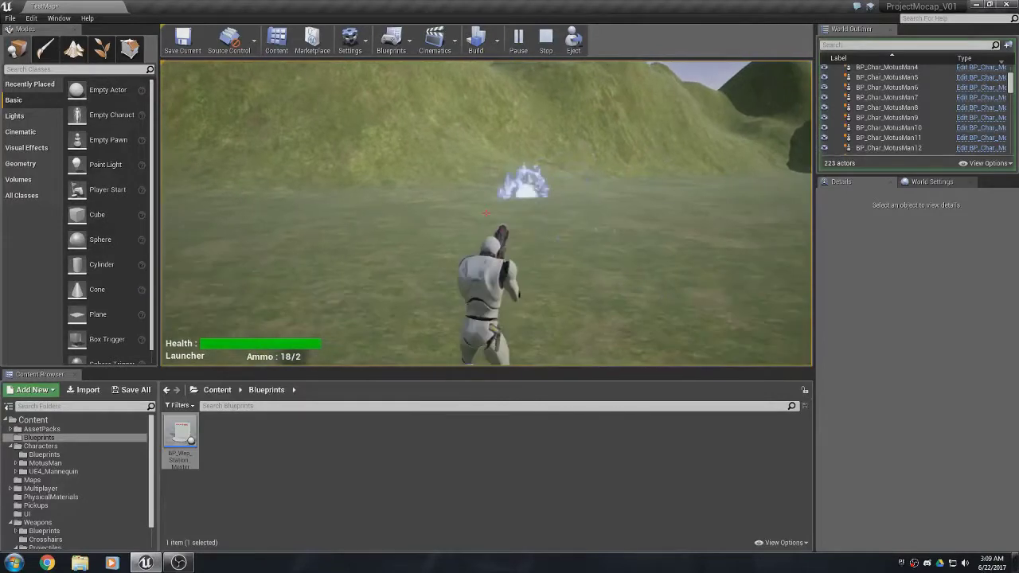
key(w)
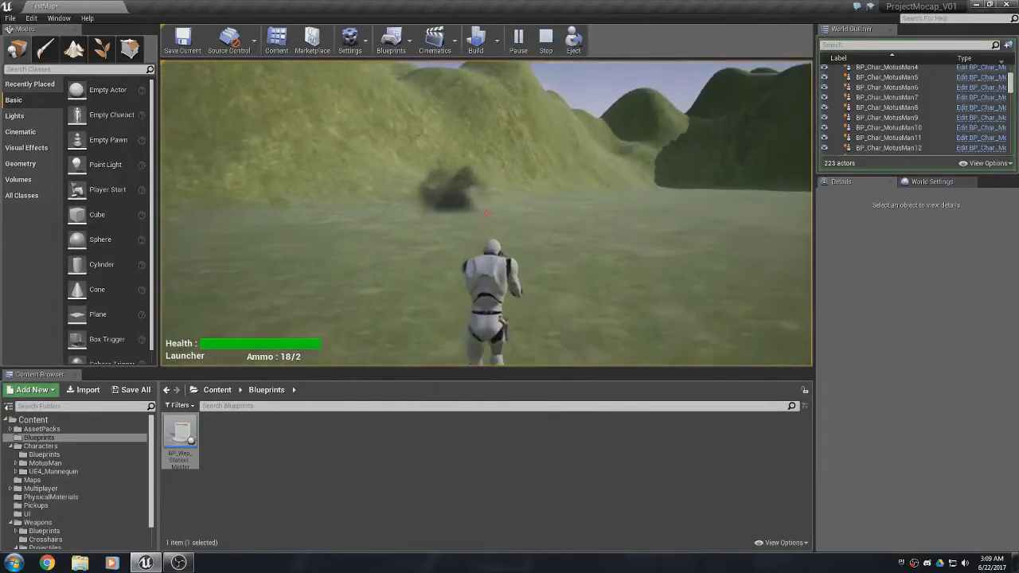
key(w)
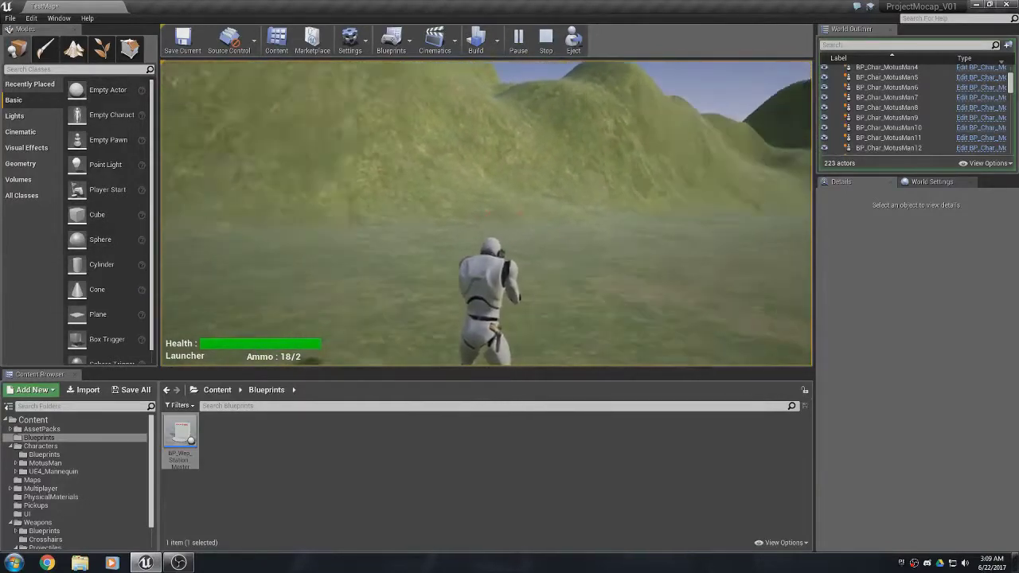
key(w)
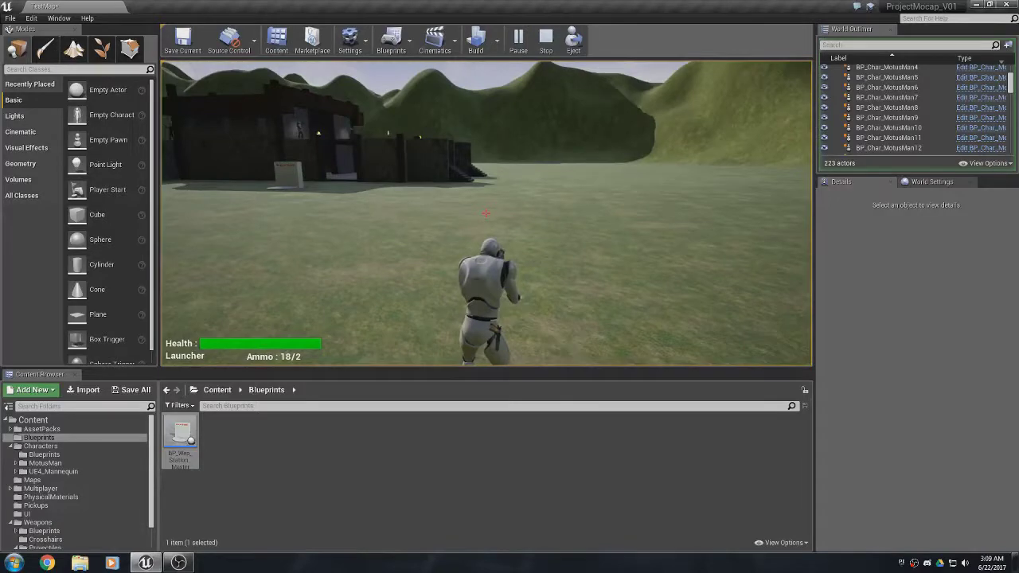
key(Escape)
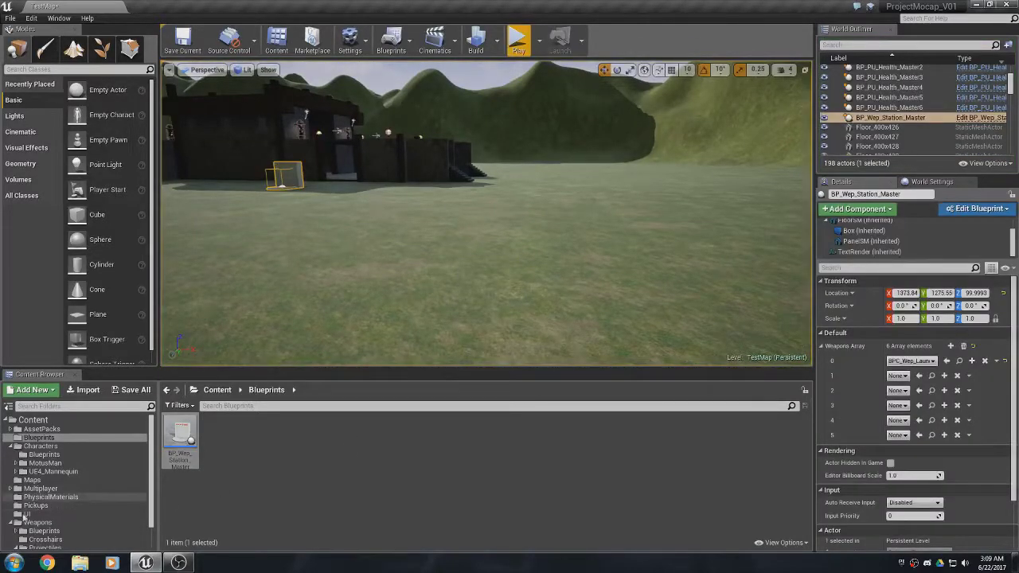
Expand Weapons > Blueprints > Weapons, open the Launcher folder and select BPC_Proj_Launcher.
scroll(9, 523, down, 1)
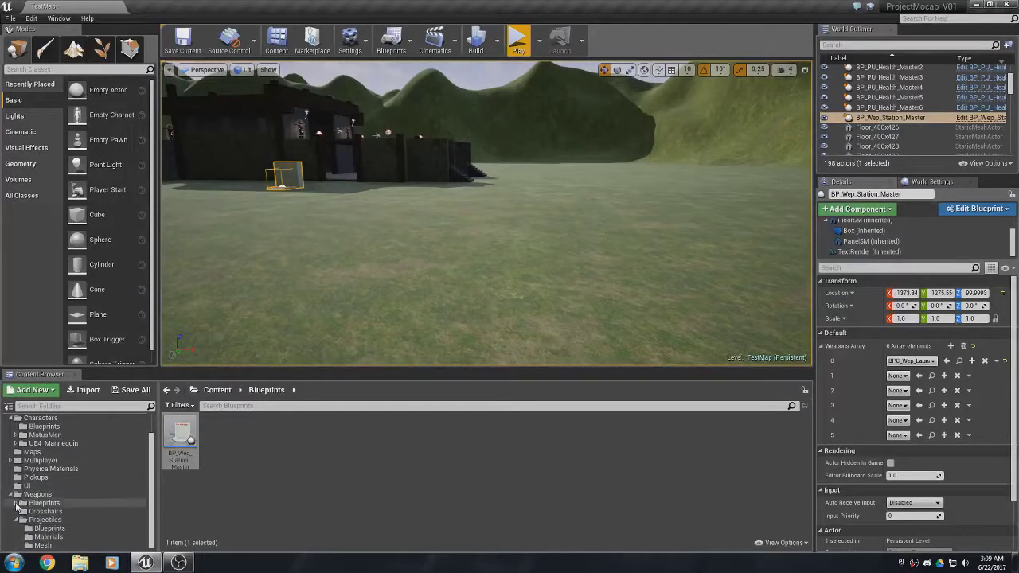
click(16, 503)
scroll(27, 504, down, 1)
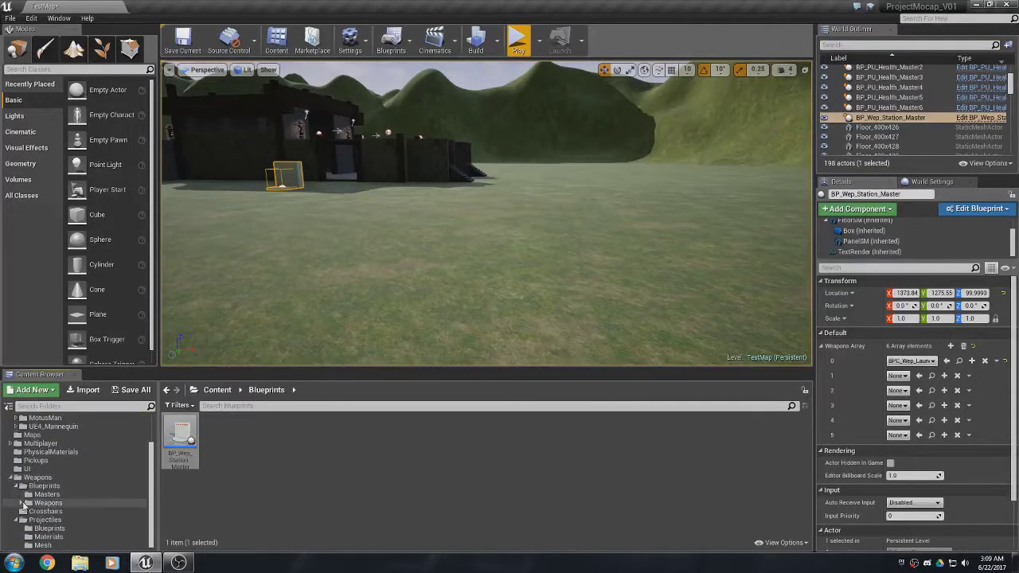
click(24, 503)
scroll(74, 489, down, 3)
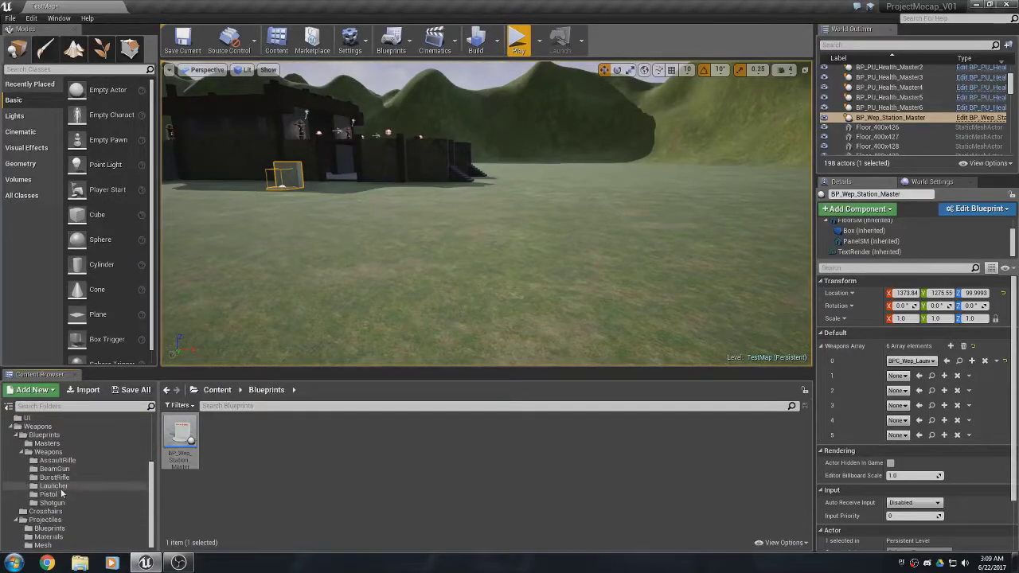
click(76, 486)
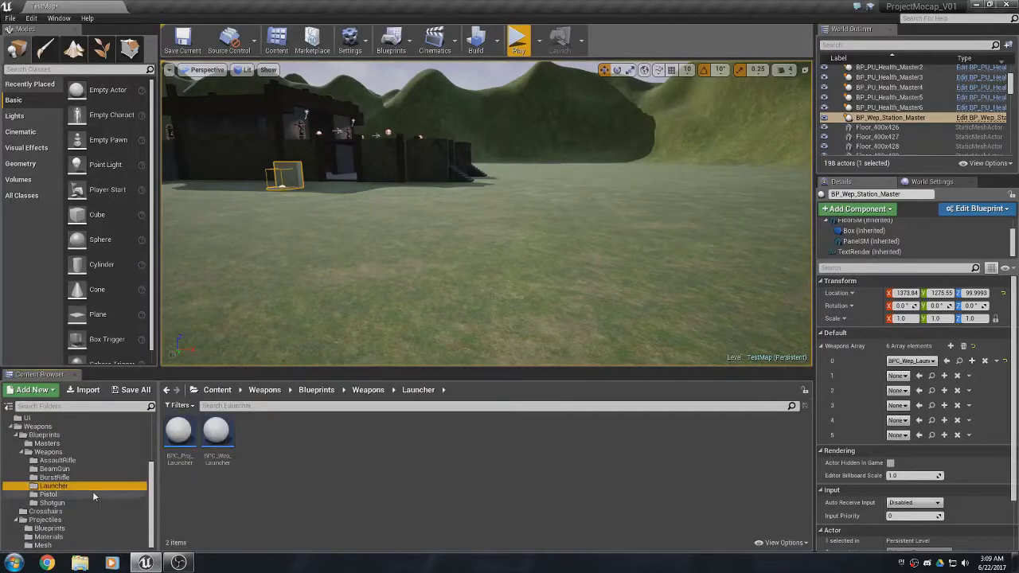
click(179, 434)
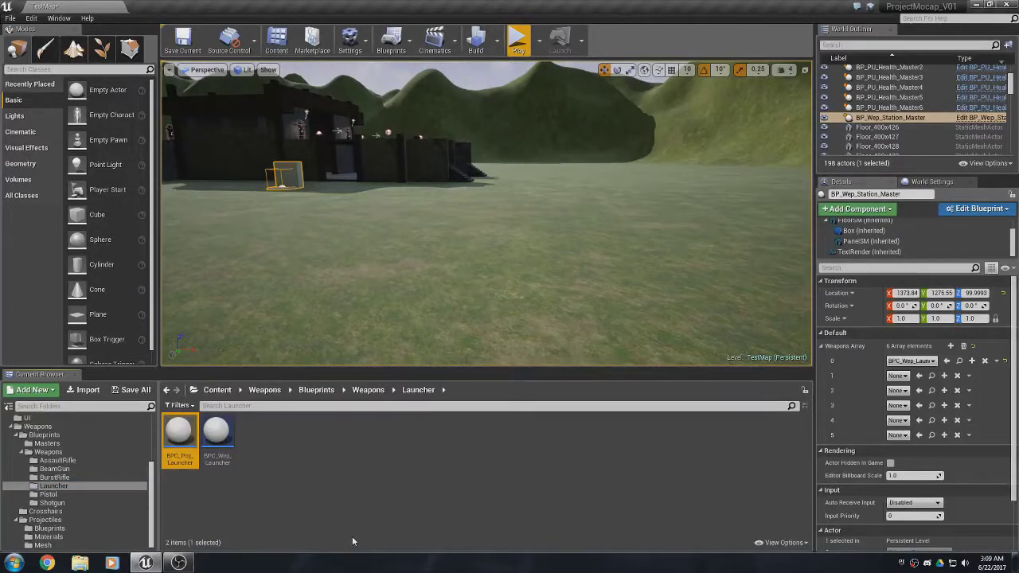
mouse_move(183, 448)
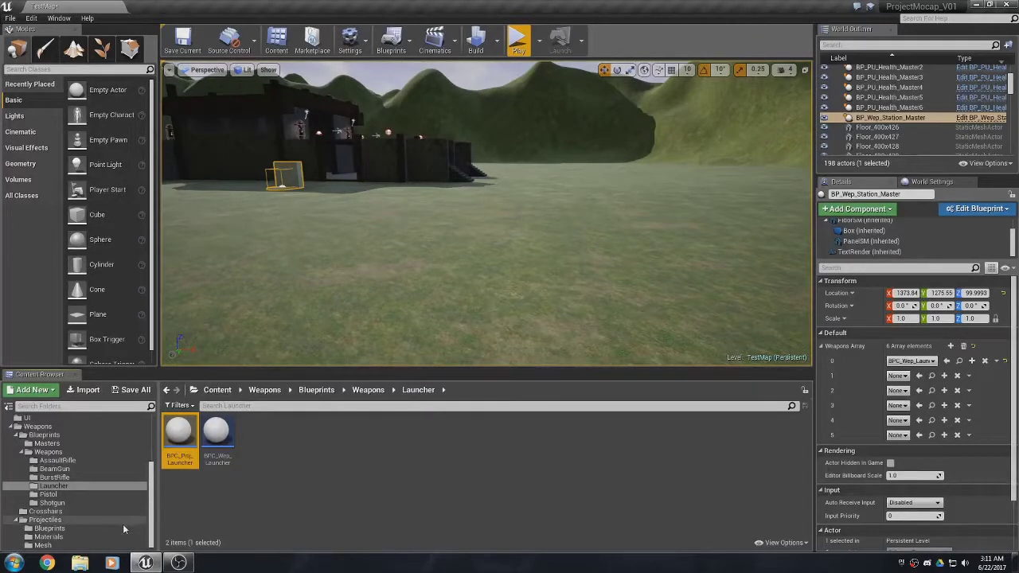
Create a child blueprint of BP_Proj_Master named BPC_Proj_Awesome and move it into the Launcher folder.
click(56, 531)
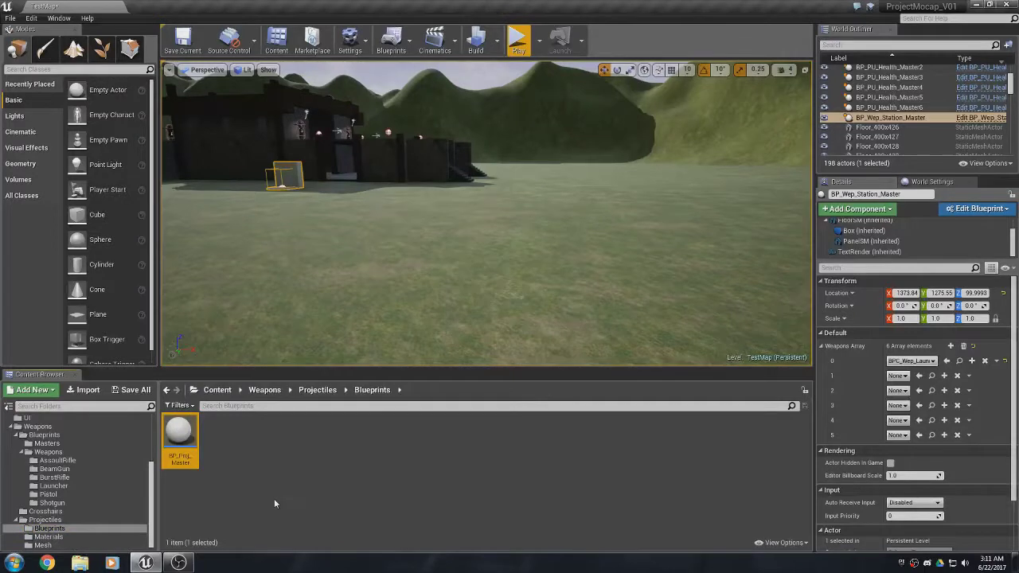
right_click(186, 434)
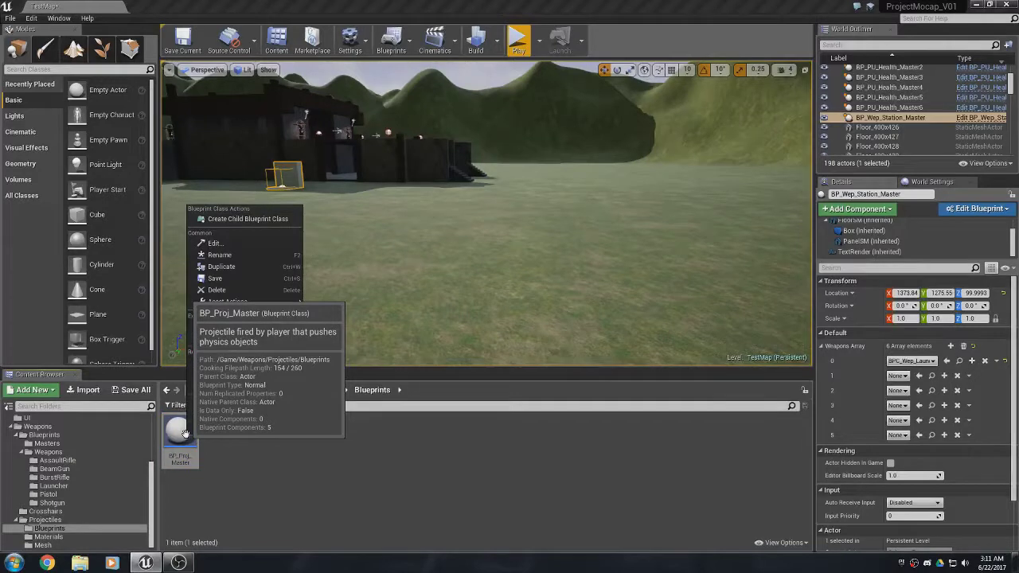
click(247, 219)
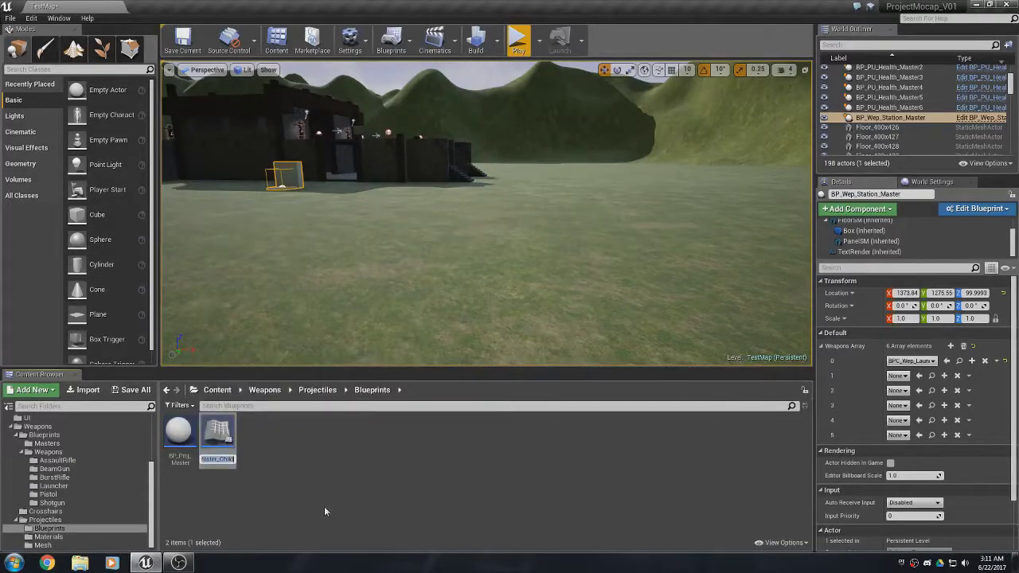
text(BPC_Proj_)
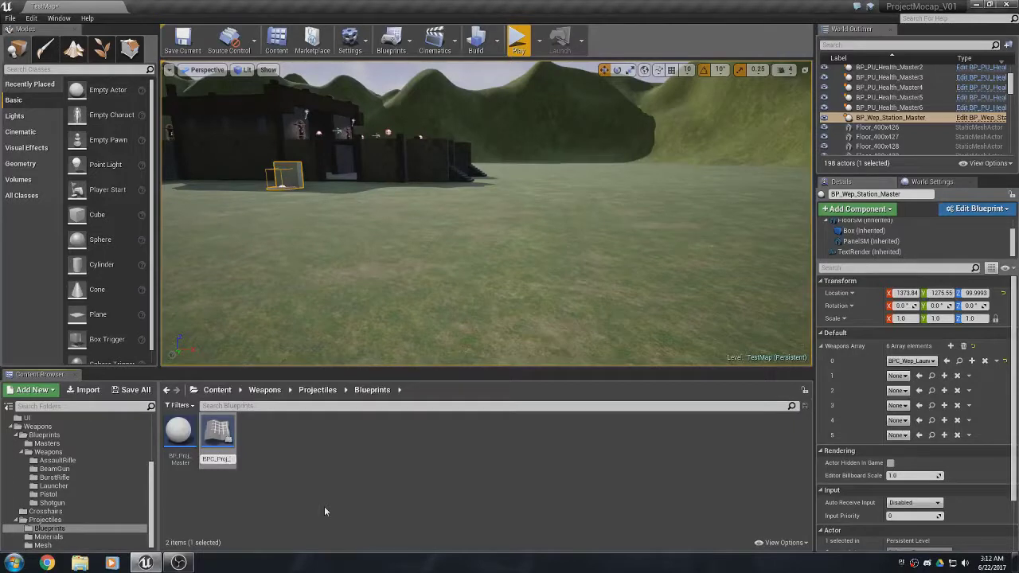
text(Launcher)
text(_Awesome)
key(Return)
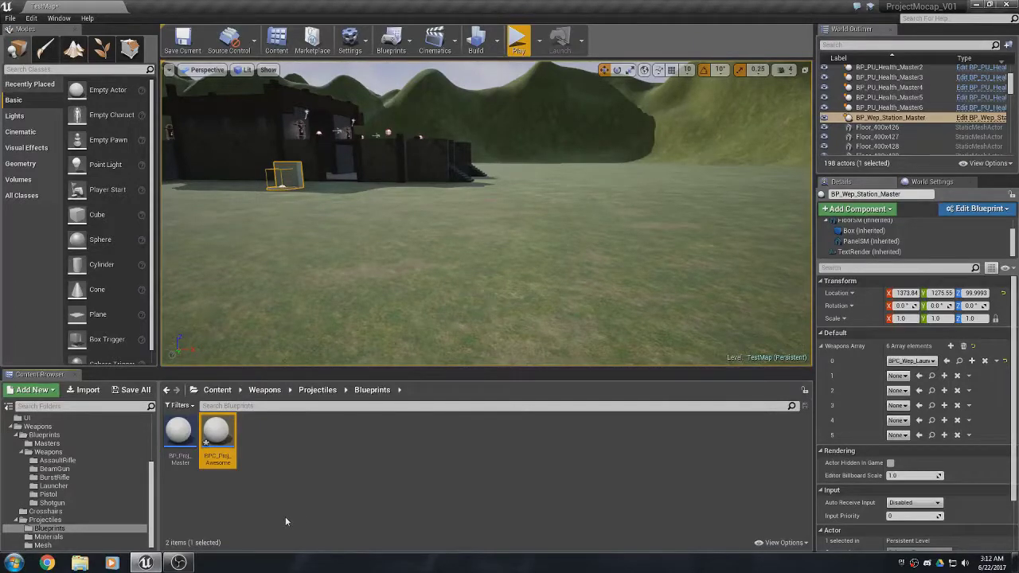
drag(224, 430, 64, 487)
click(95, 511)
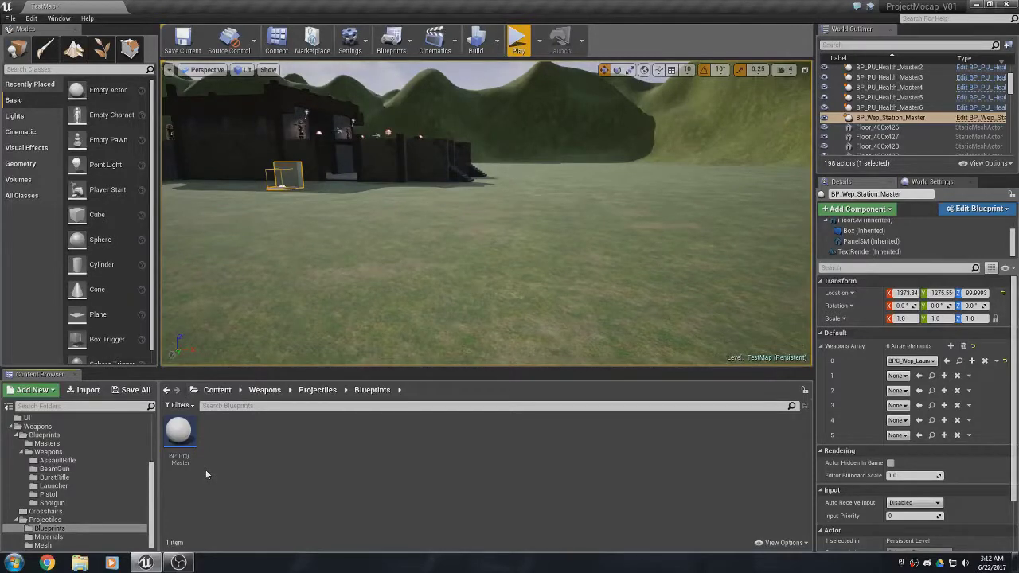
Select BP_Proj_Master, then open the Launcher folder and select the new BPC_Proj_Awesome blueprint.
click(180, 439)
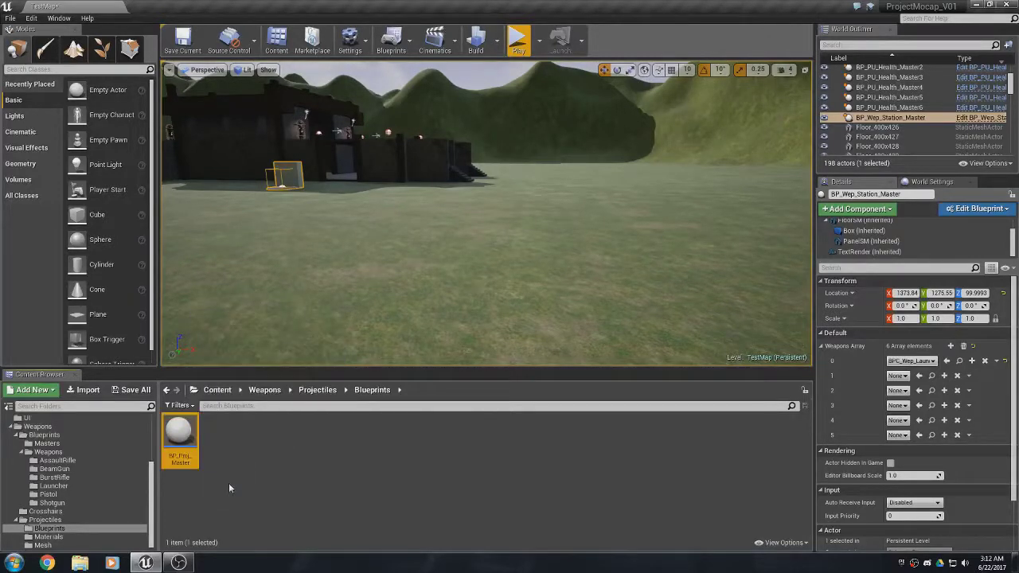
mouse_move(173, 443)
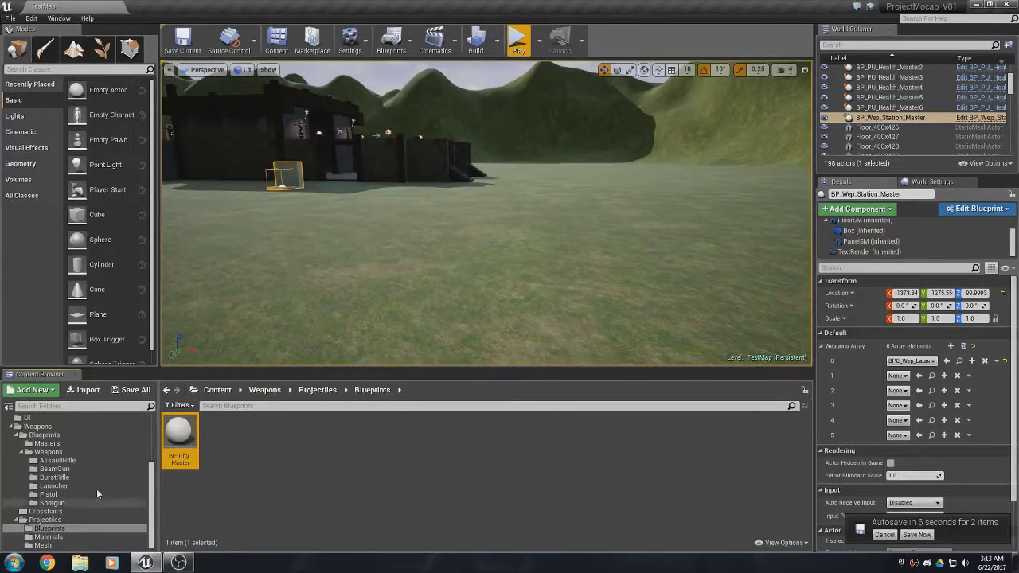
click(54, 486)
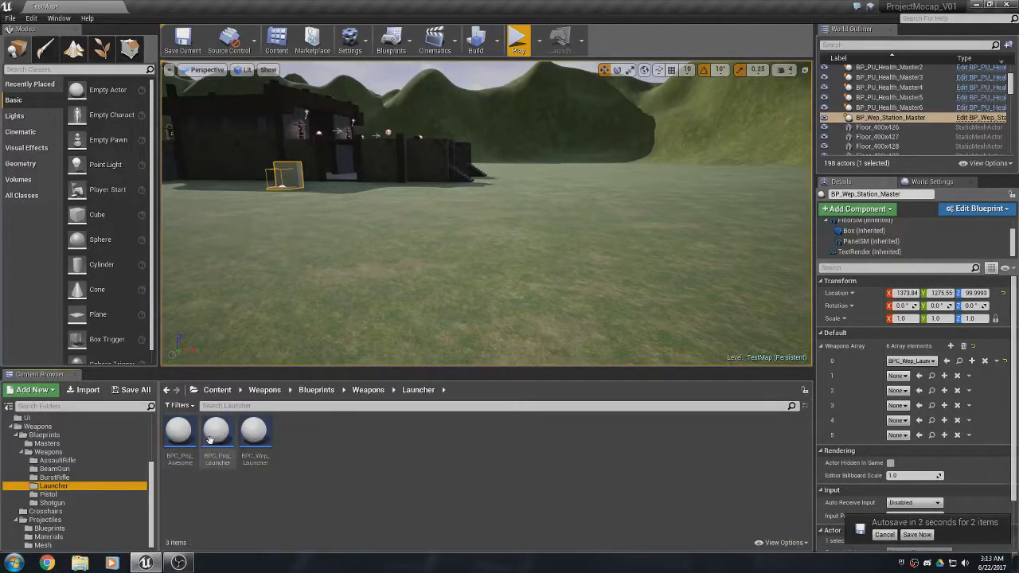
click(179, 442)
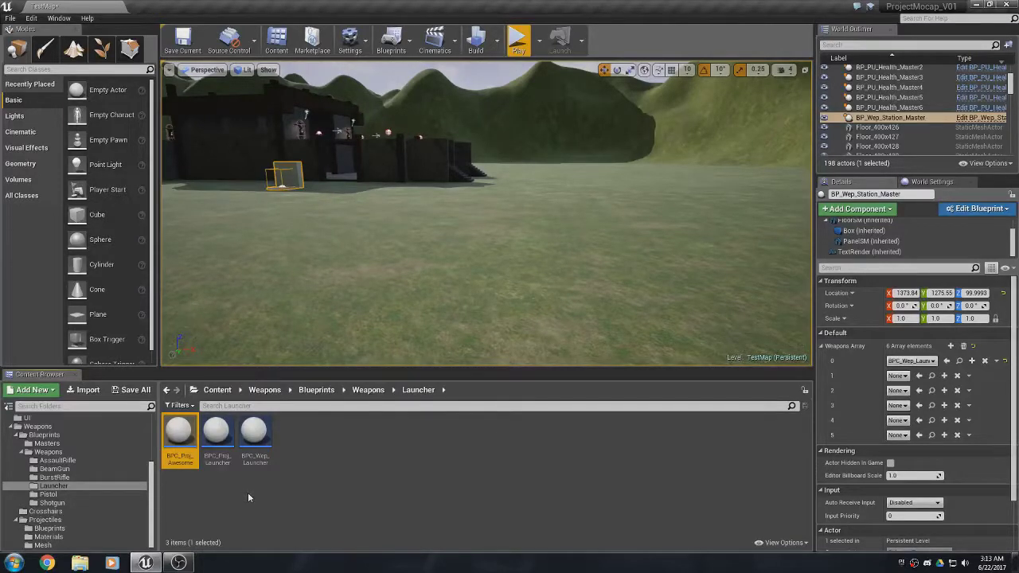
mouse_move(262, 437)
Open BPC_Wep_Launcher, set its Projectile to BPC_Proj_Awesome, compile, and minimize the editor.
click(254, 434)
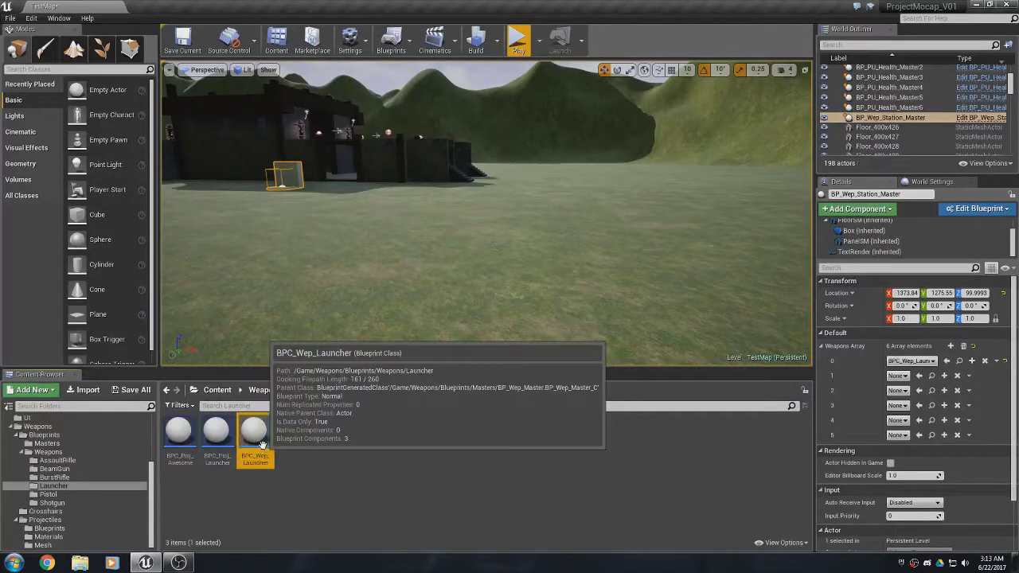
click(216, 434)
click(254, 437)
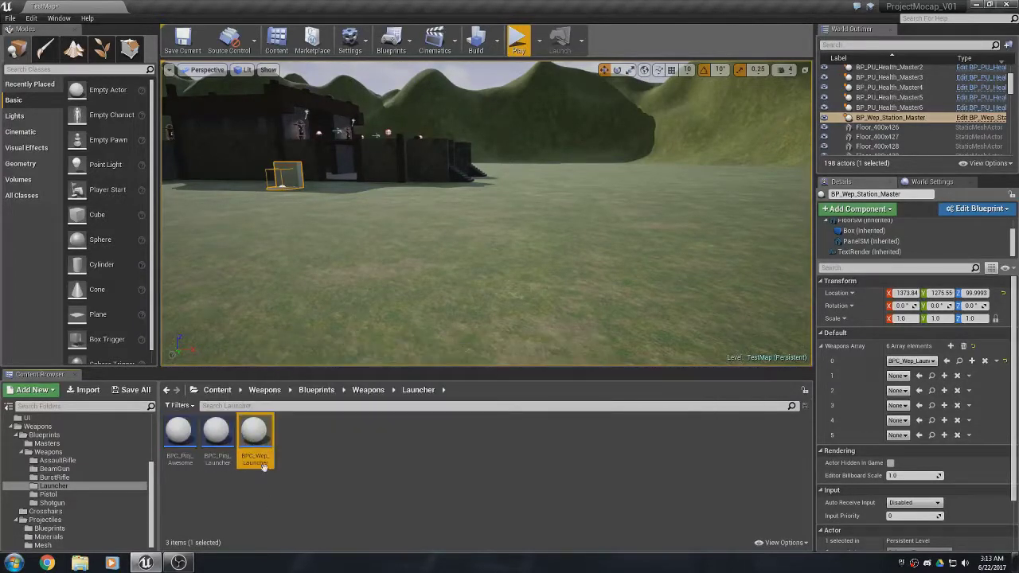
double_click(255, 439)
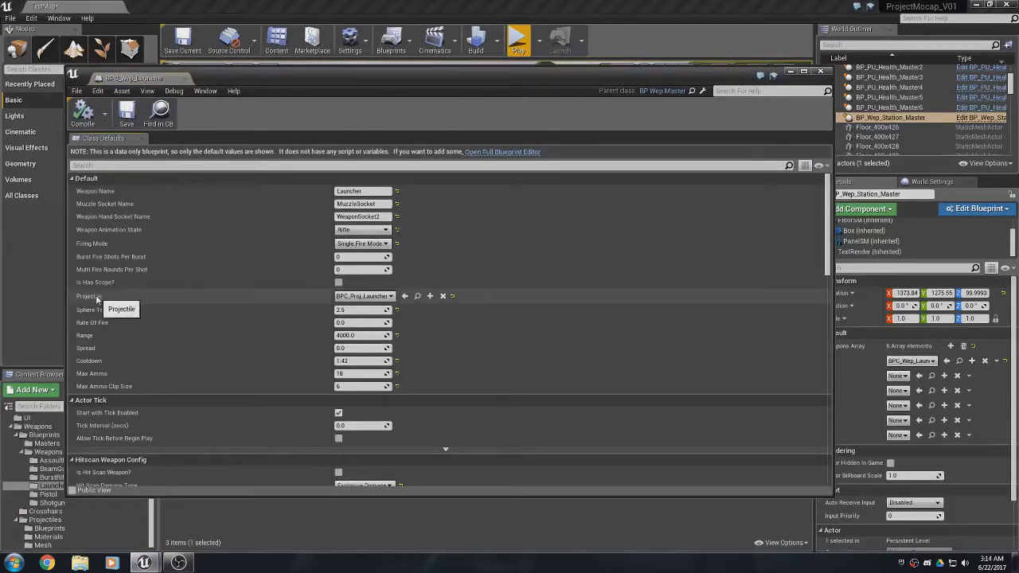
click(364, 296)
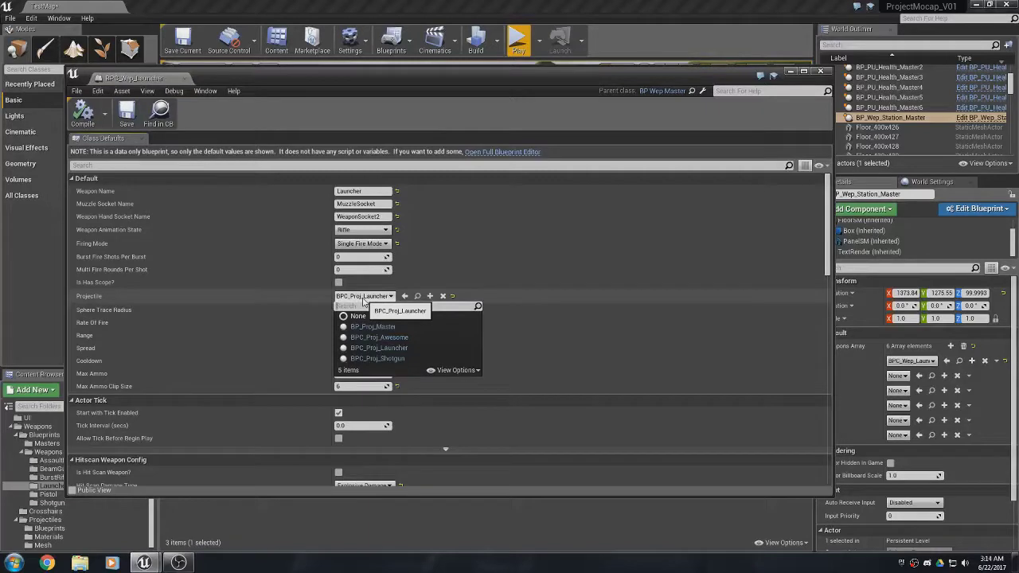
click(392, 342)
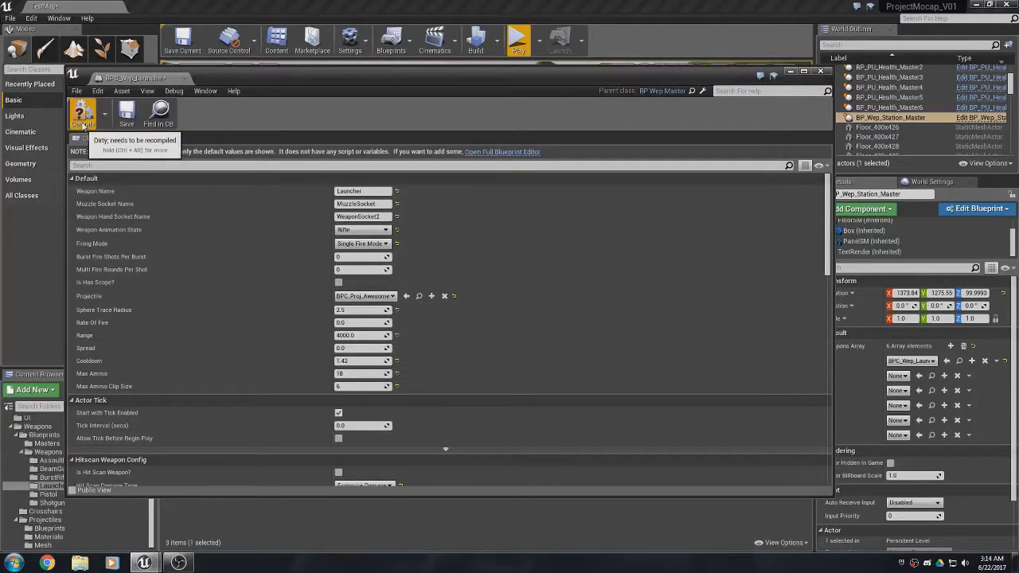
click(83, 119)
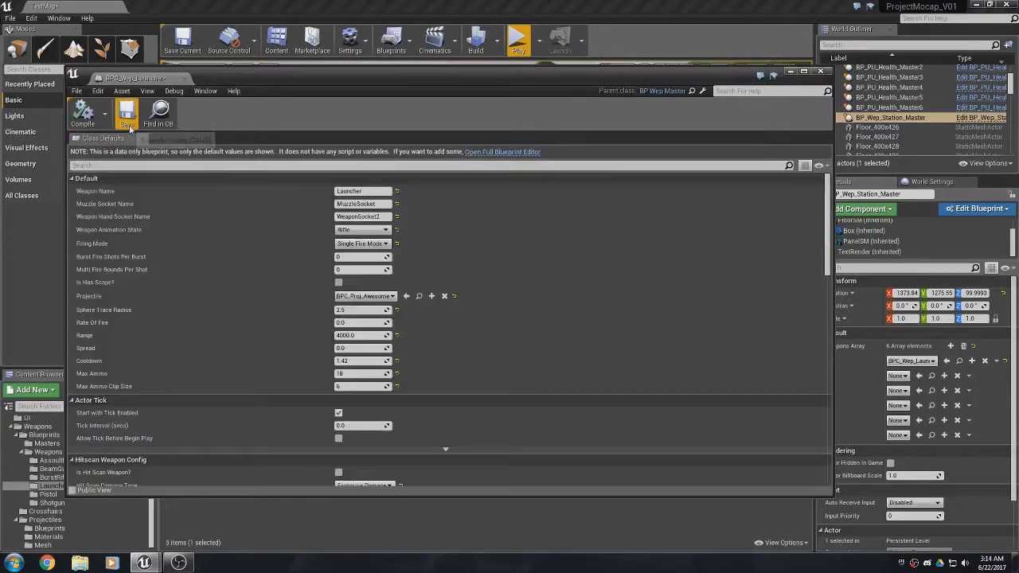
click(787, 72)
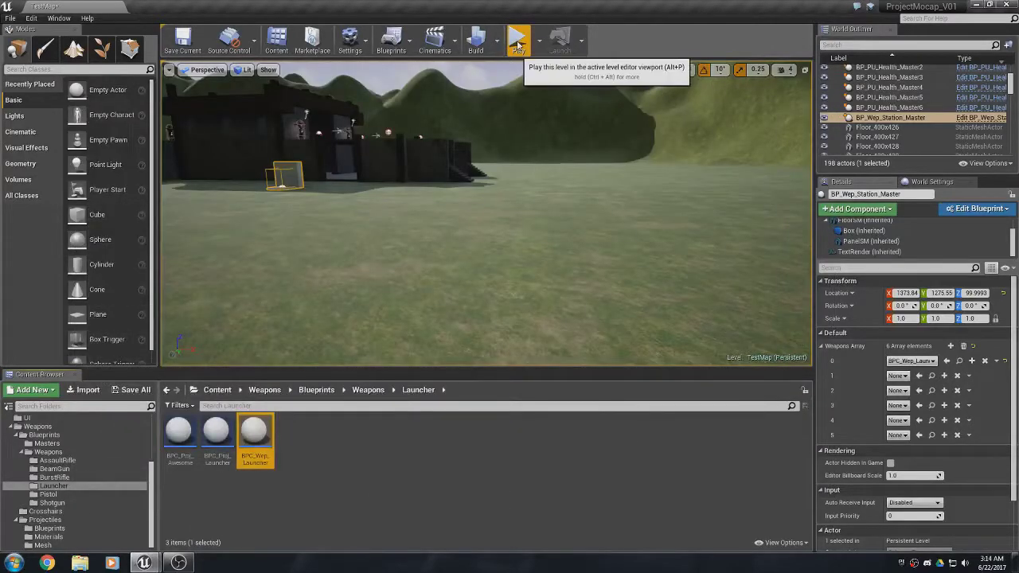
click(518, 46)
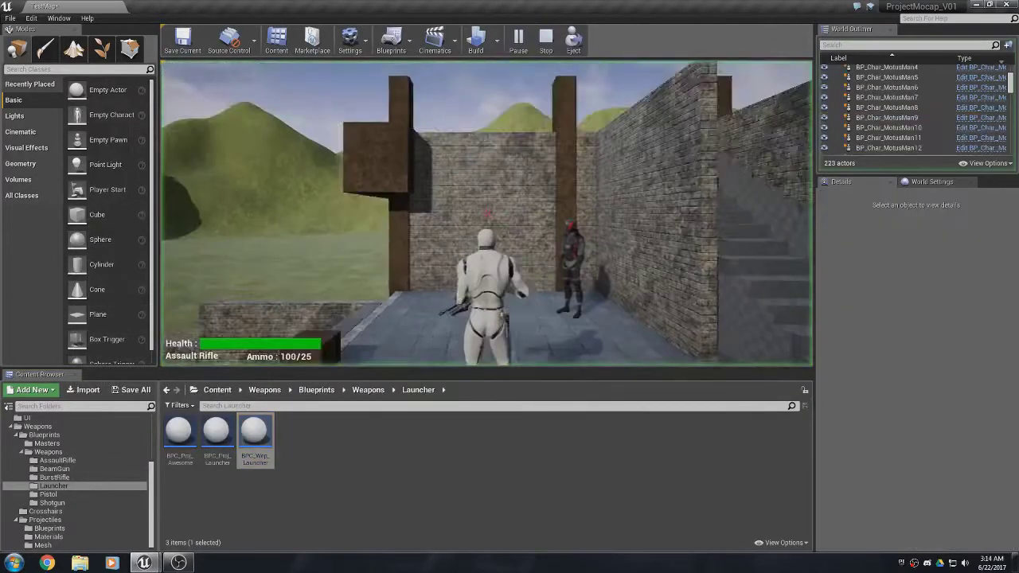
key(w)
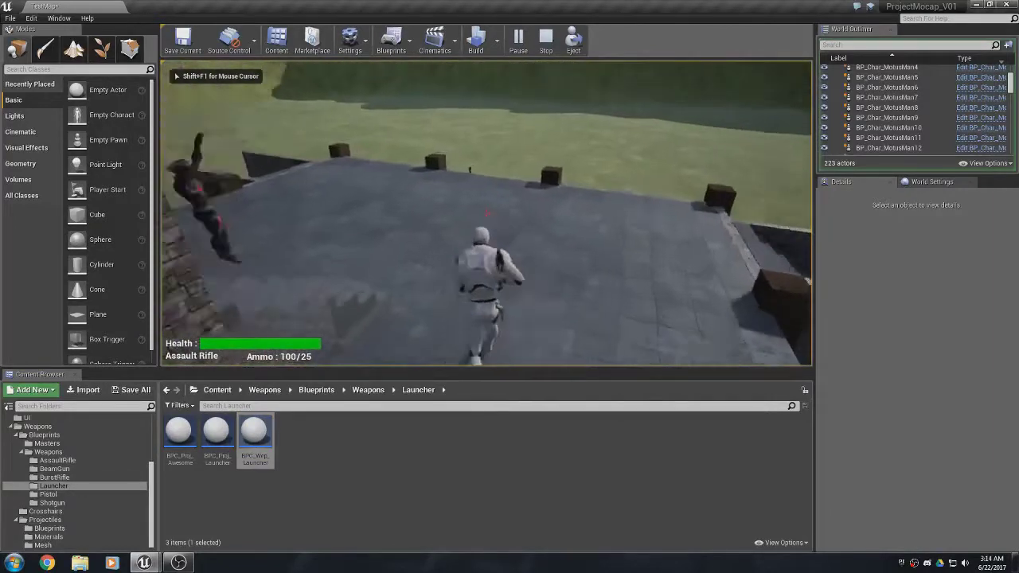
key(w)
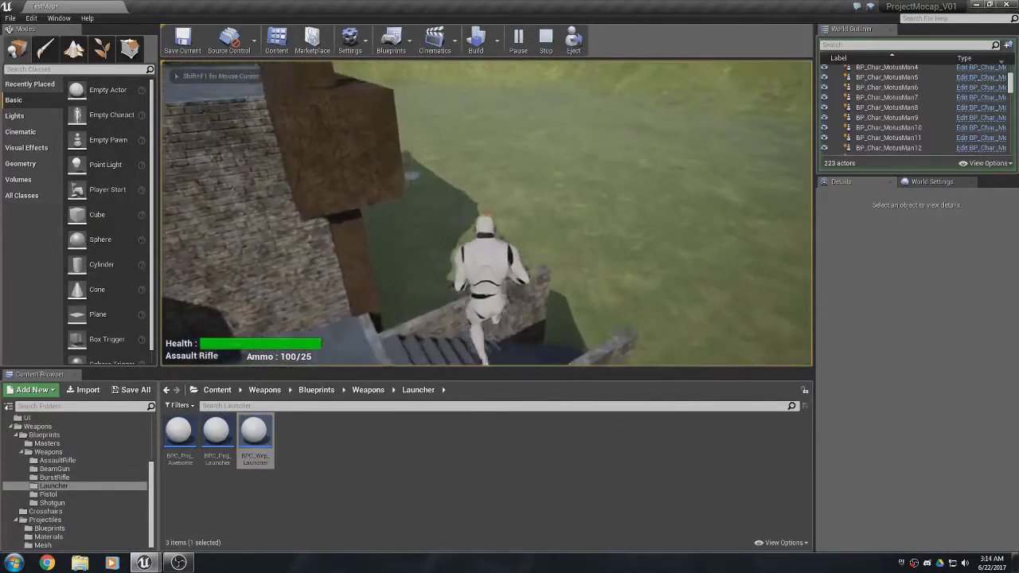
key(w)
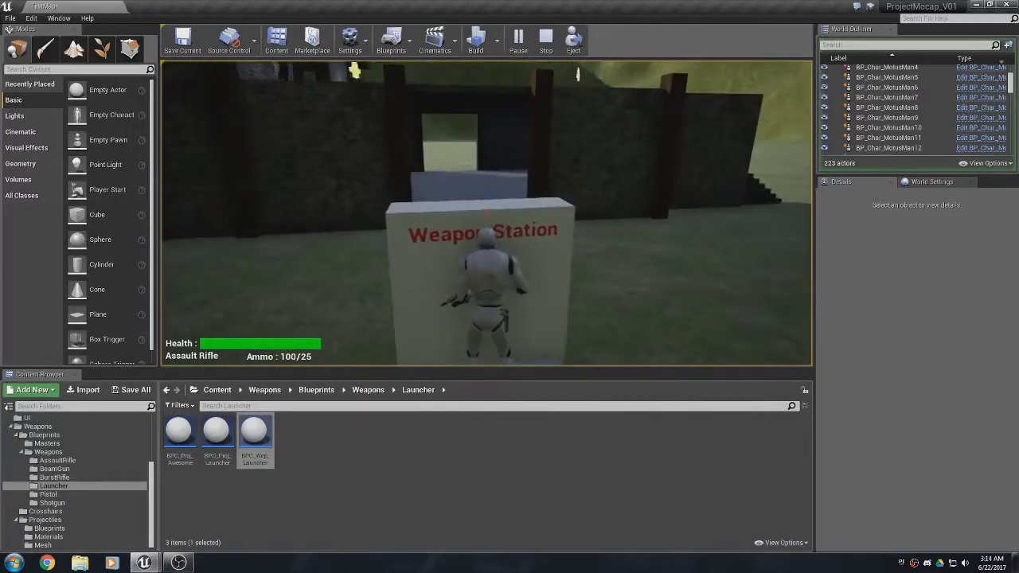
key(e)
key(w)
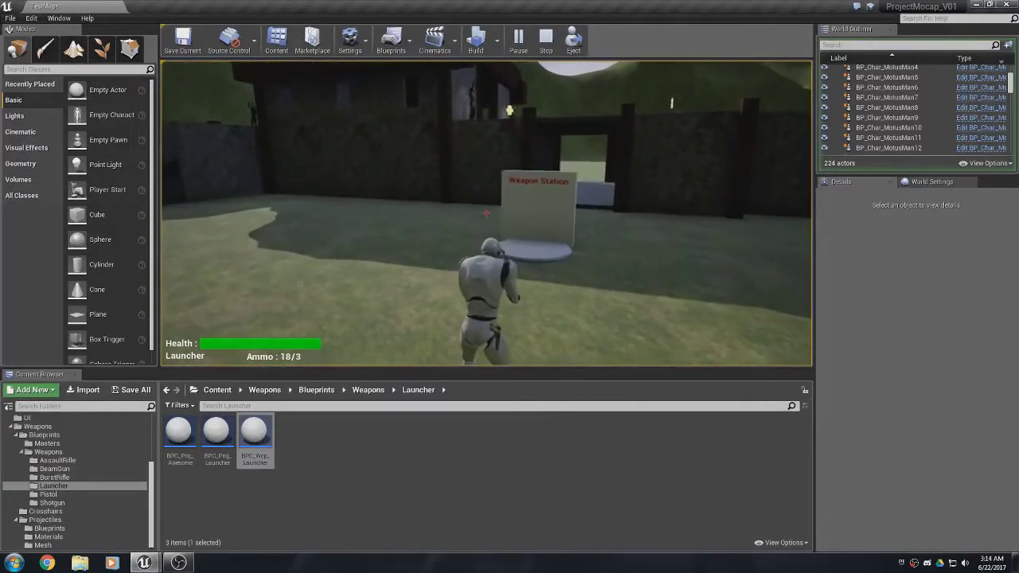
key(Escape)
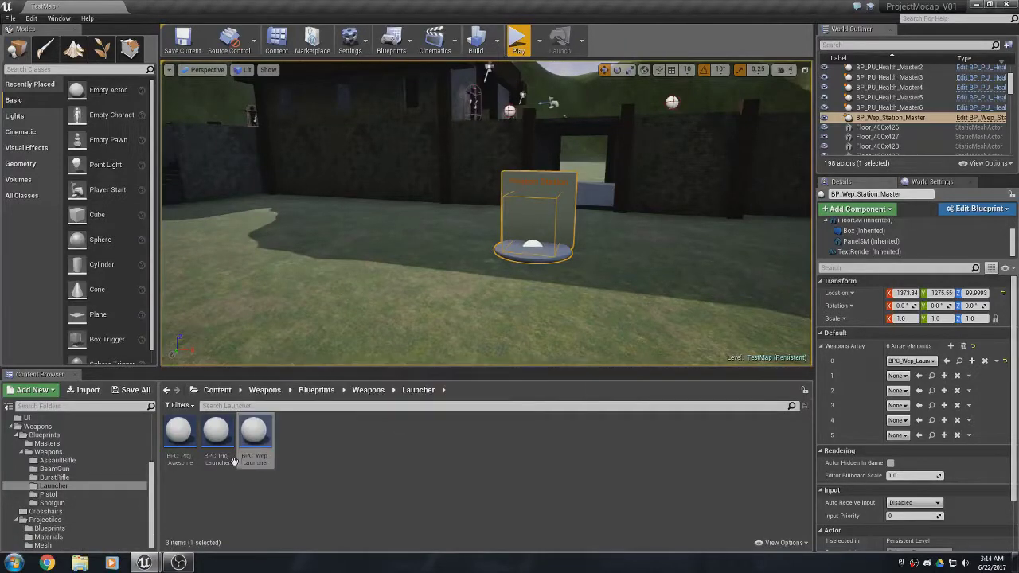
Select BPC_Proj_Awesome in the Content Browser and open it in the Blueprint editor.
click(181, 446)
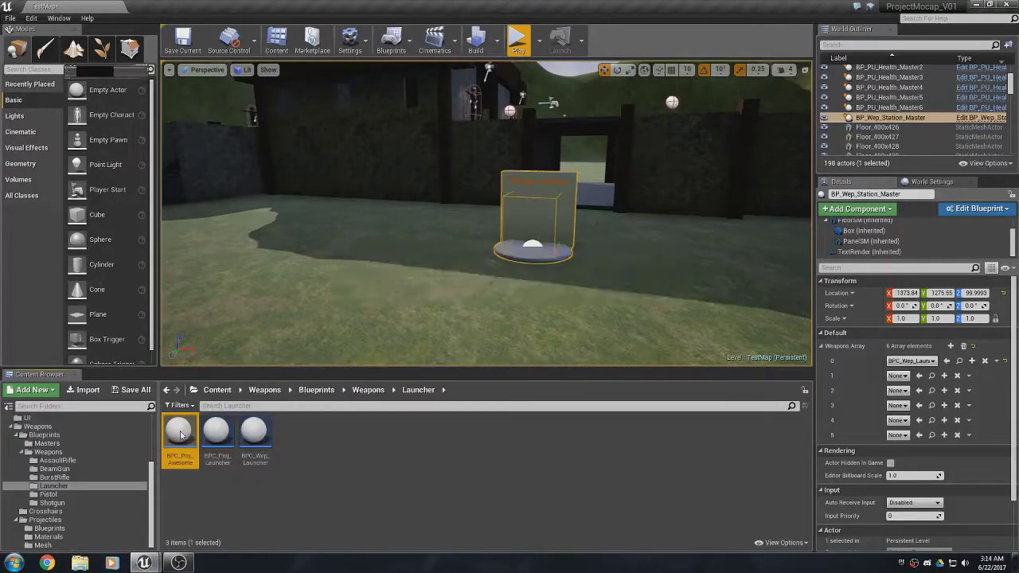
double_click(181, 434)
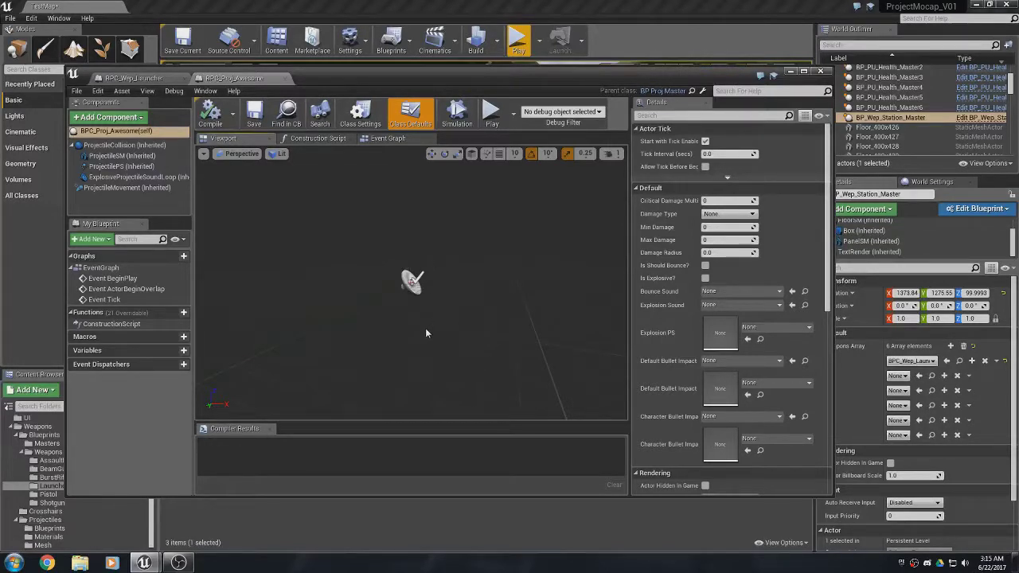
Check ProjectileSM and ProjectilePS, ending on ProjectileSM, which has no static mesh yet.
click(119, 156)
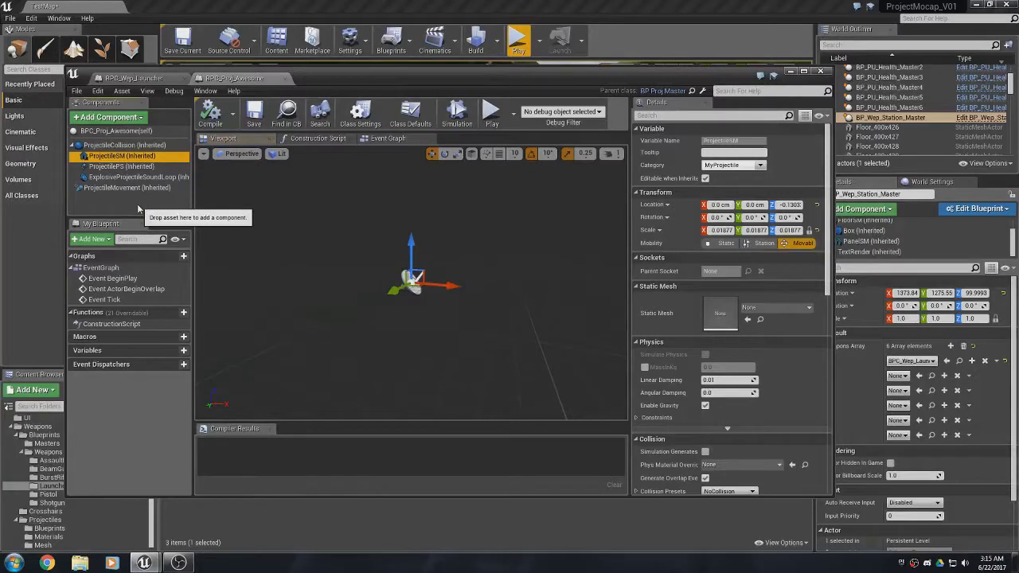
click(120, 166)
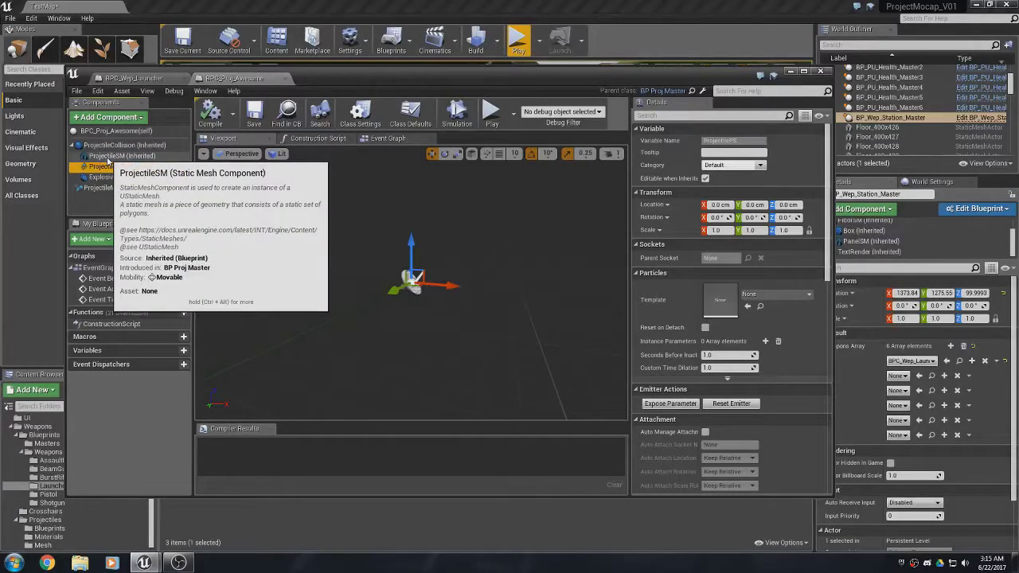
click(109, 157)
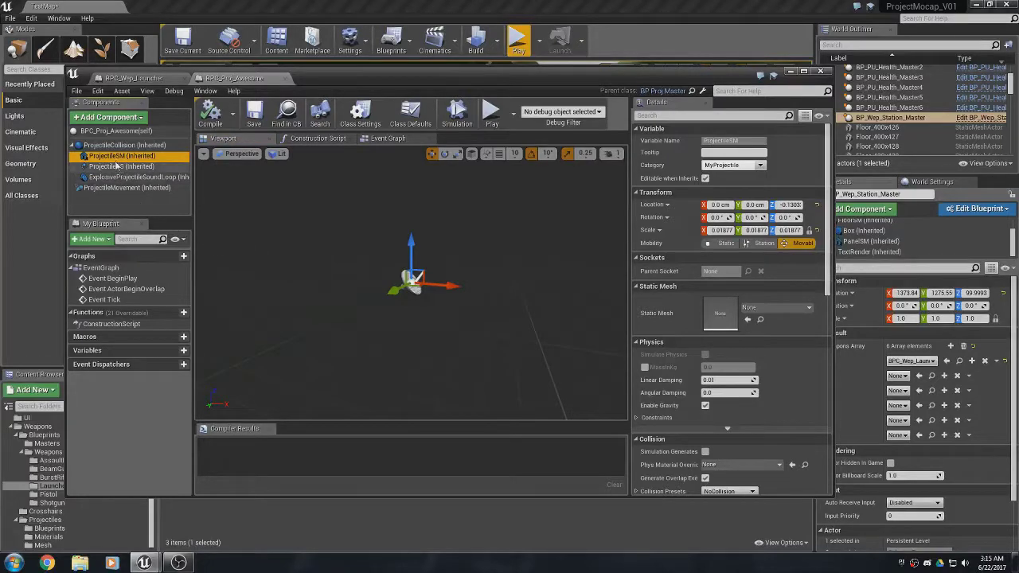
Assign Shape_Cone as ProjectileSM's static mesh and orbit the viewport to inspect the cone.
click(762, 309)
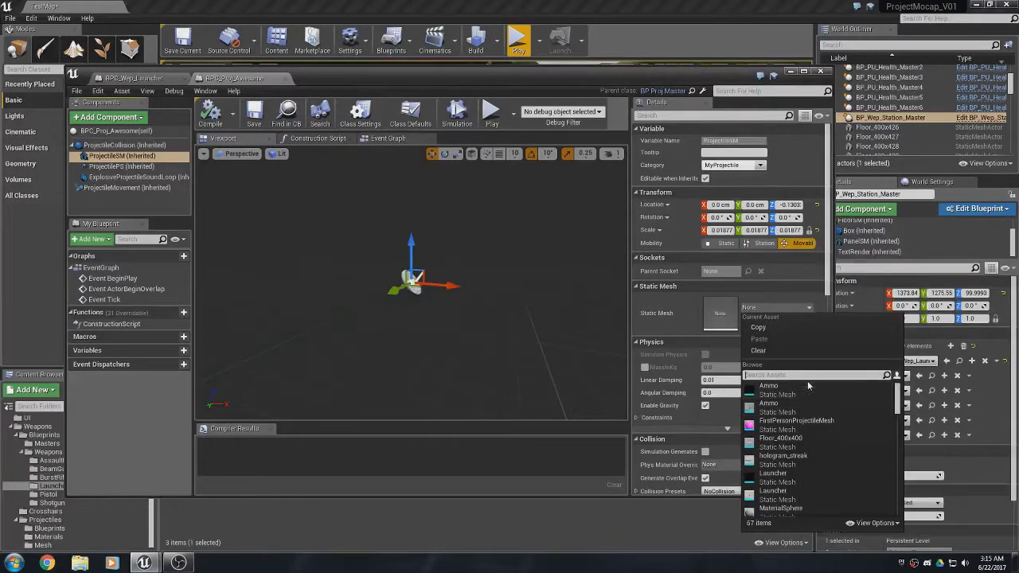
text(cone)
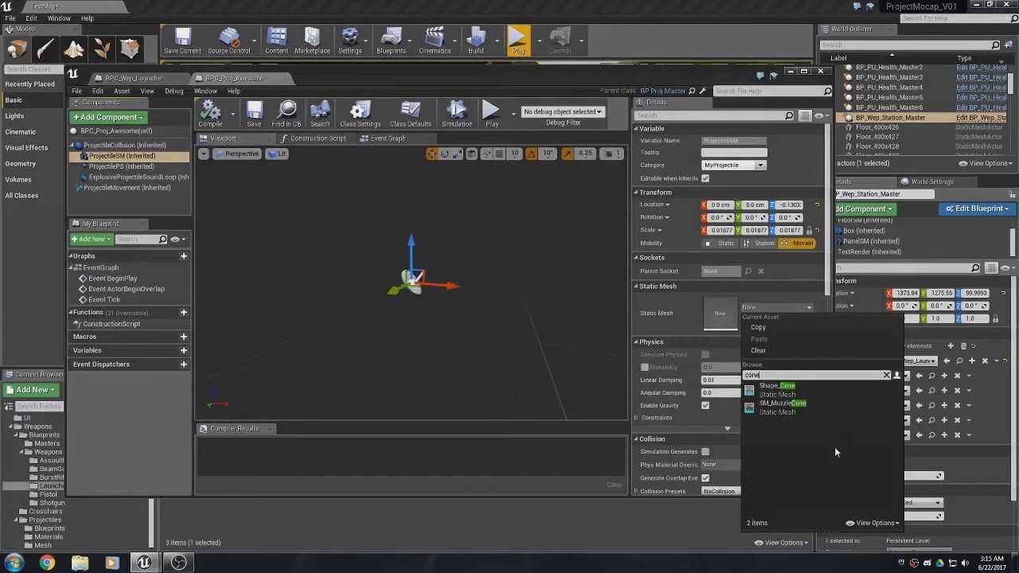
click(776, 390)
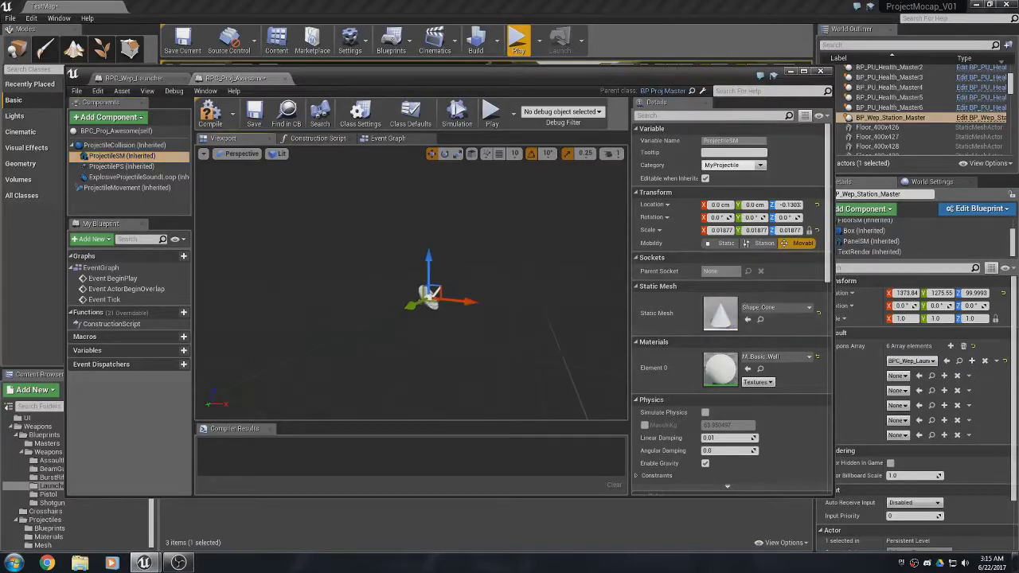
middle_drag(454, 316, 452, 332)
right_drag(440, 303, 395, 290)
click(611, 154)
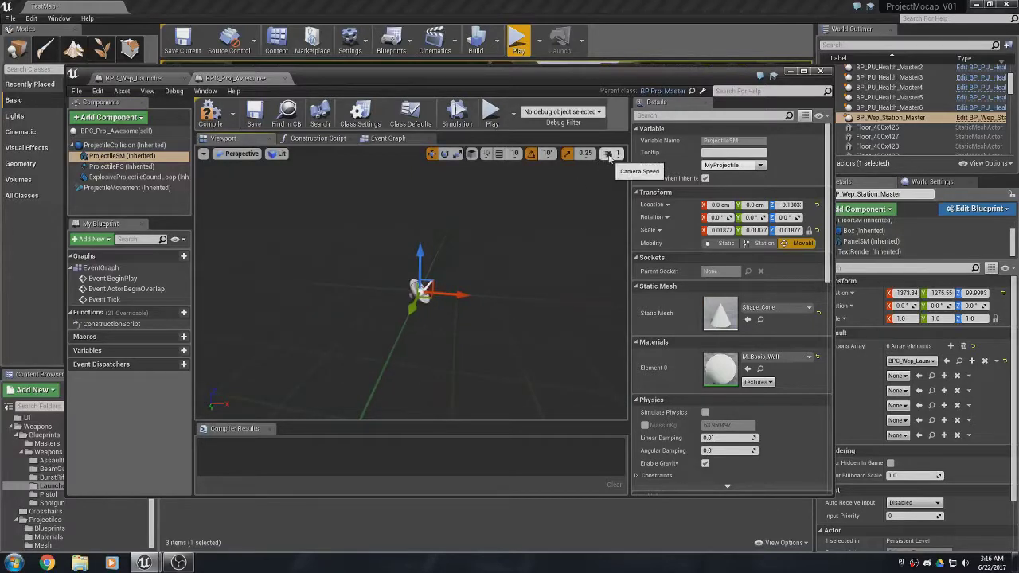
right_drag(527, 277, 508, 254)
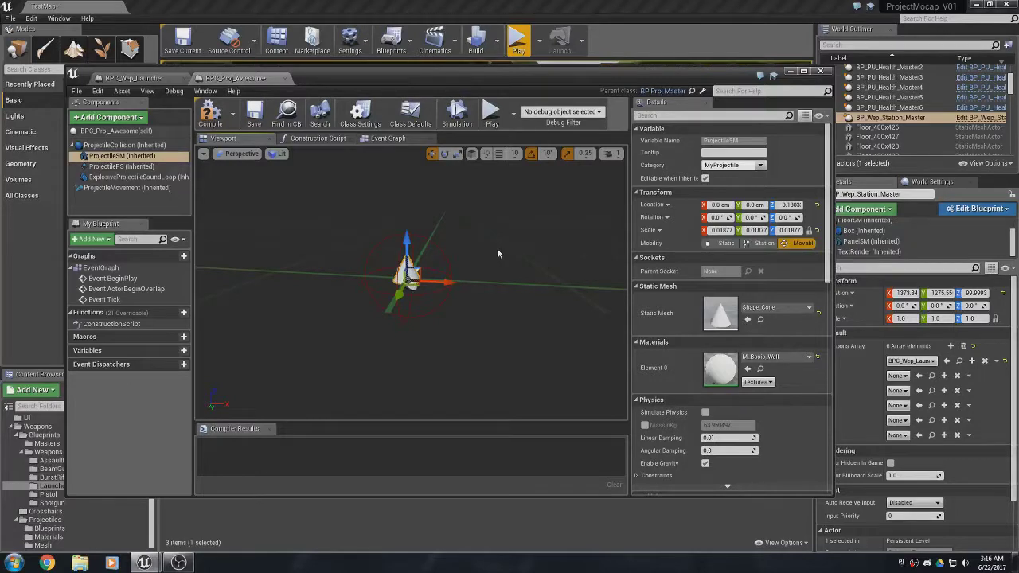
right_drag(491, 237, 491, 238)
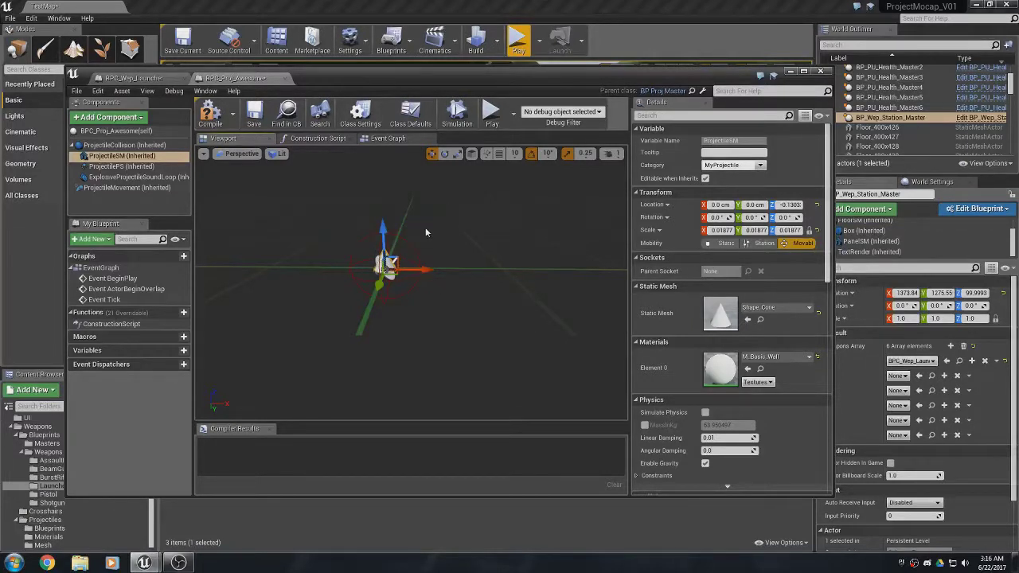
click(371, 261)
Rotate the cone mesh to Y rotation -90 so it points forward.
click(445, 155)
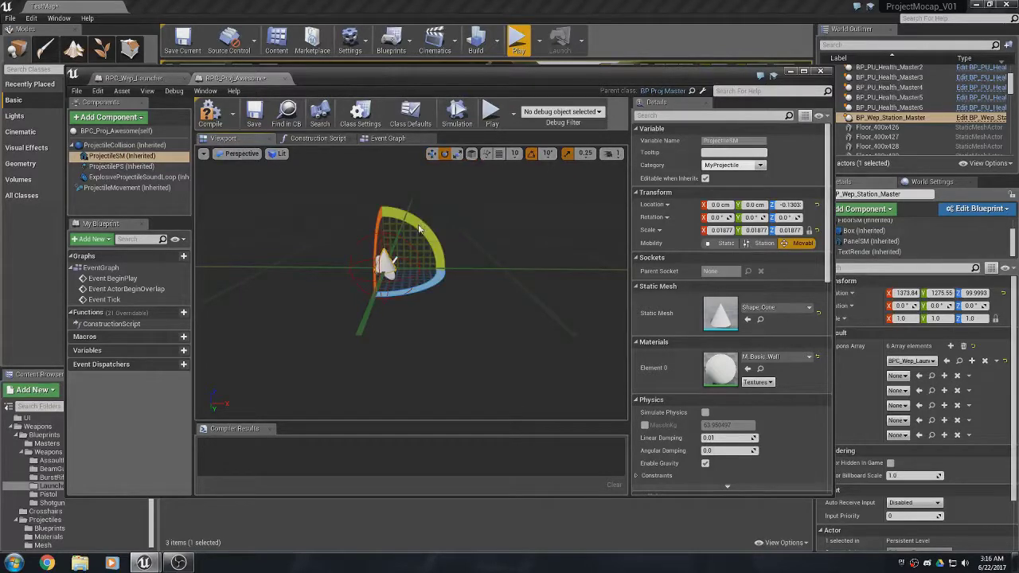
drag(422, 228, 428, 243)
drag(443, 289, 376, 319)
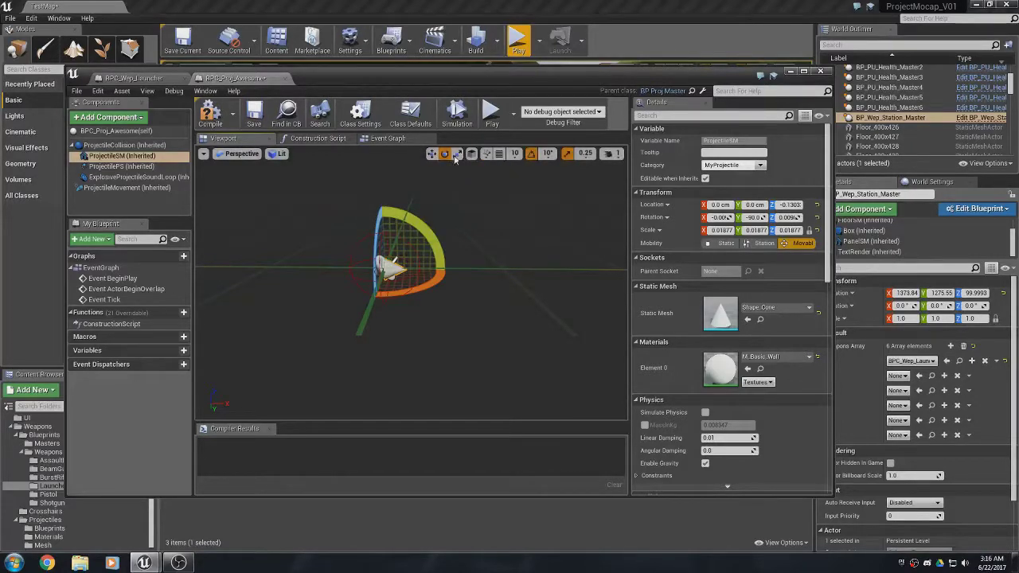
Scale the cone mesh up to 0.13115 and frame it in view.
click(458, 155)
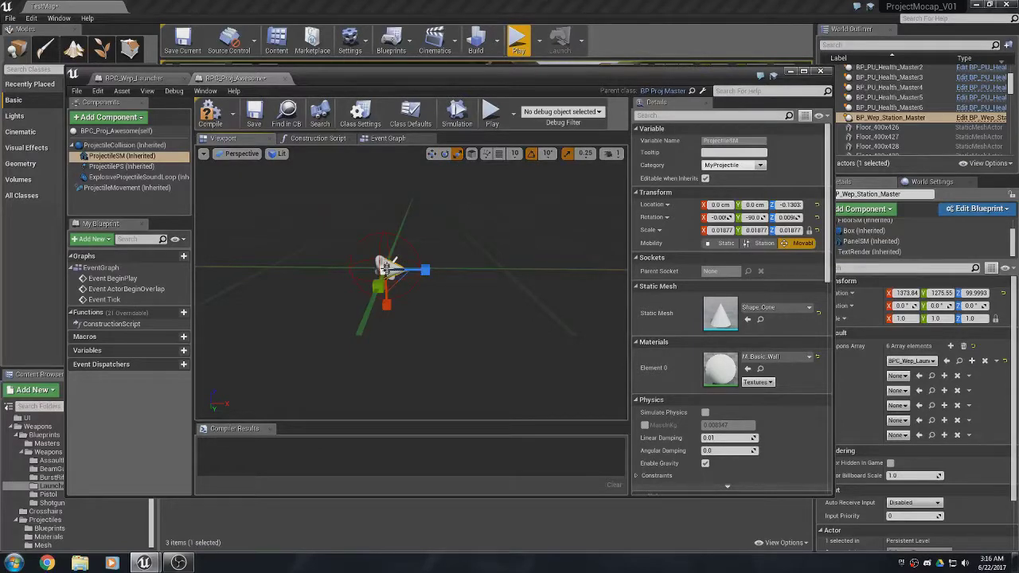
drag(386, 268, 350, 275)
key(f)
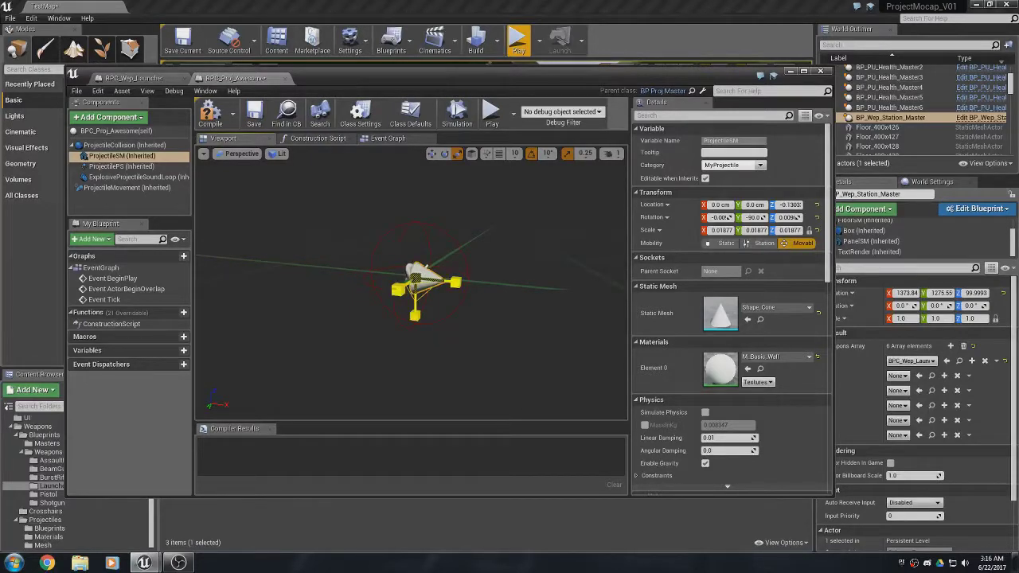
mouse_move(414, 283)
mouse_down()
mouse_move(450, 277)
mouse_move(415, 269)
mouse_move(450, 266)
mouse_move(415, 270)
mouse_up()
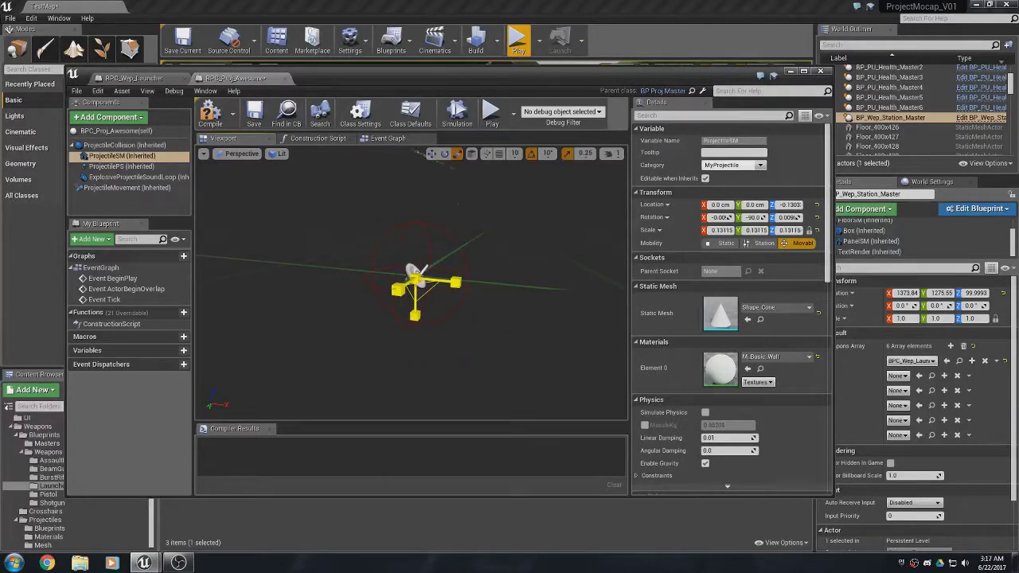
right_drag(416, 270, 388, 290)
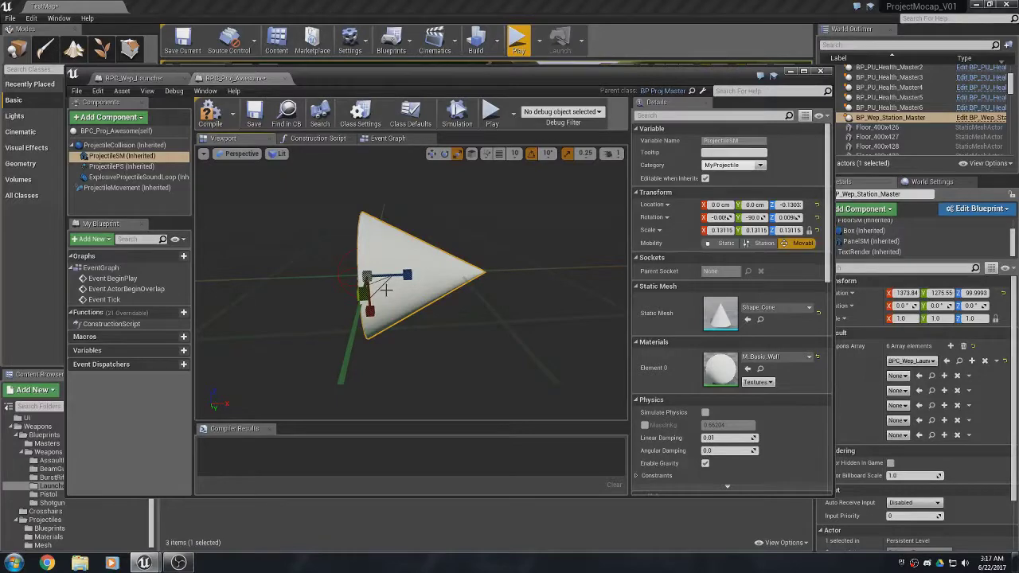
click(123, 145)
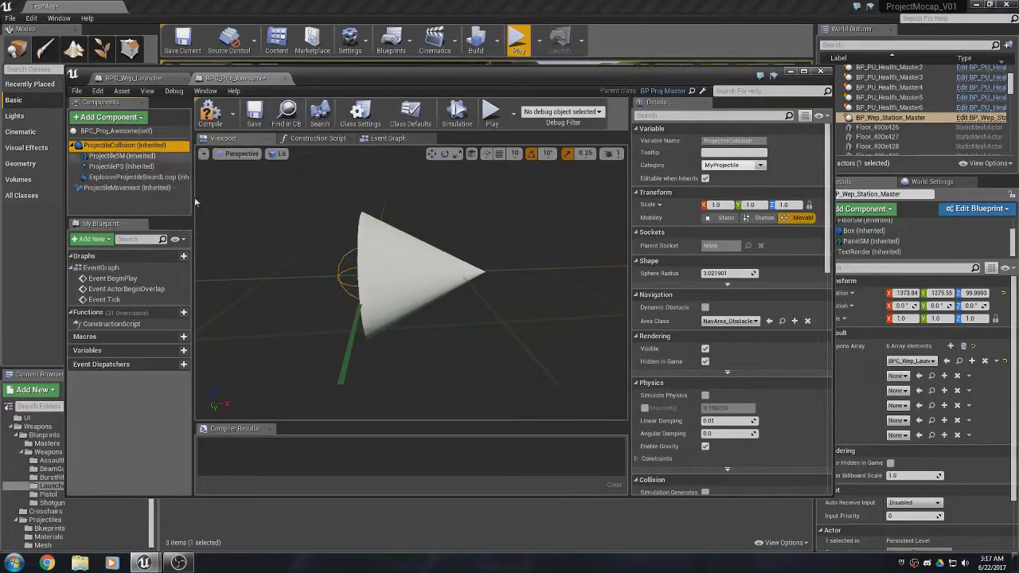
Enlarge the collision sphere radius and move the cone back along its X axis.
drag(707, 273, 728, 274)
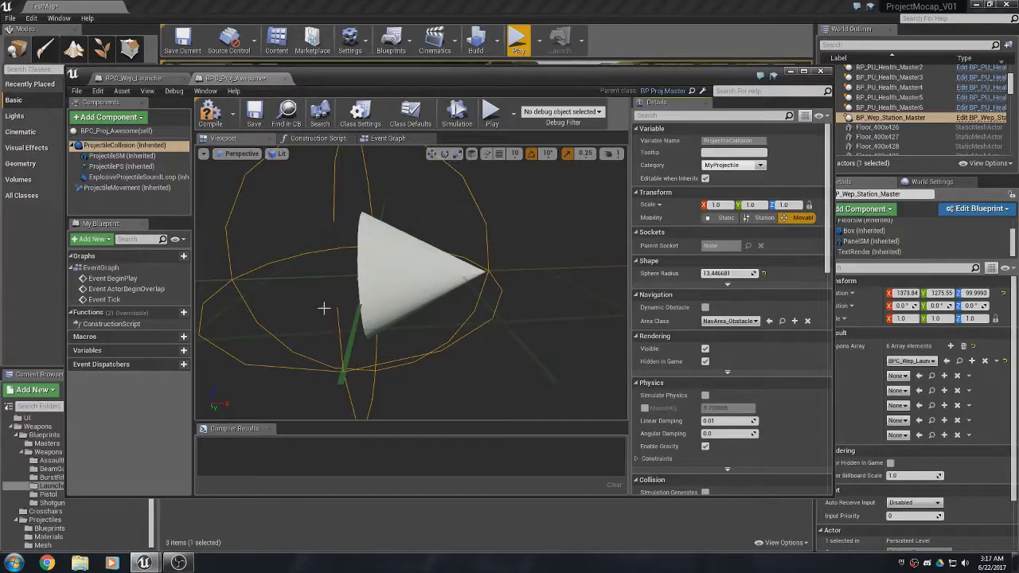
click(120, 156)
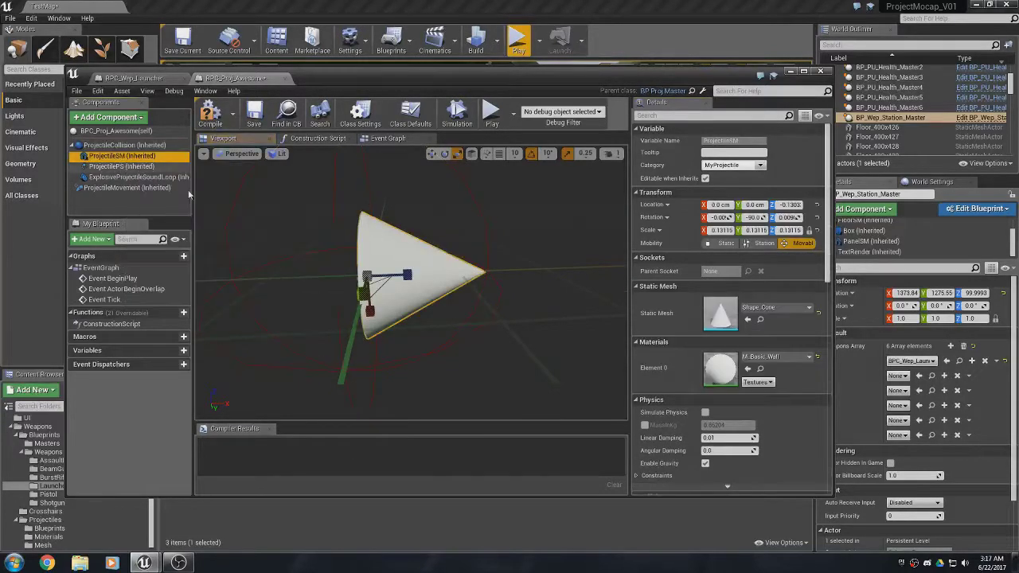
key(w)
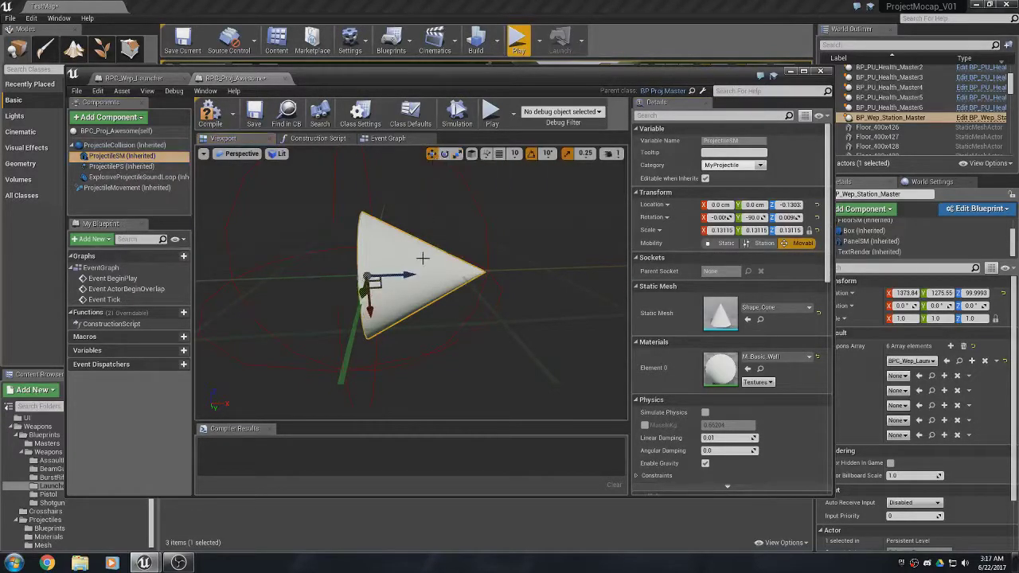
drag(402, 274, 369, 278)
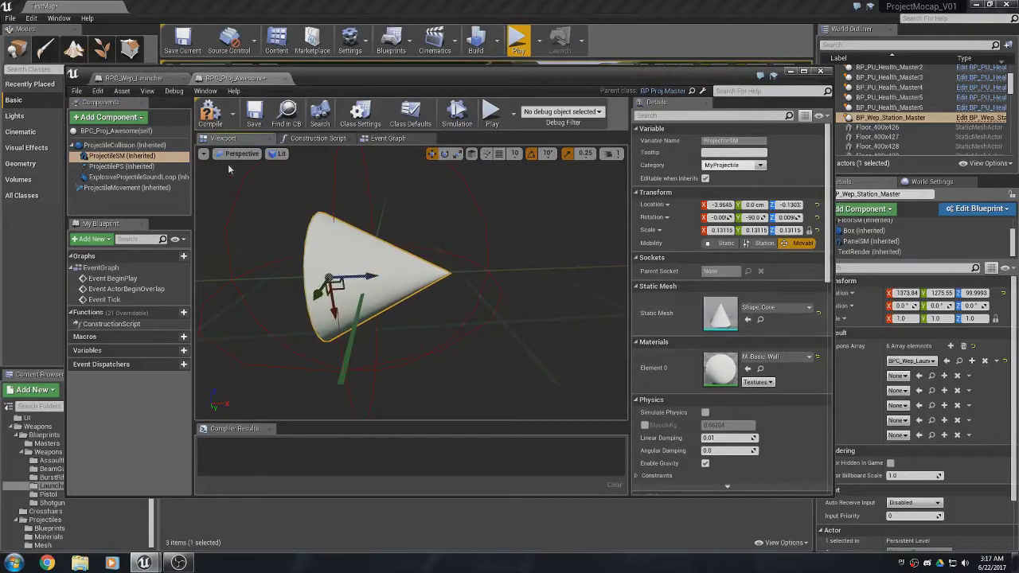
Set the collision sphere radius to 7.286558 around the cone and return to TestMap.
click(123, 145)
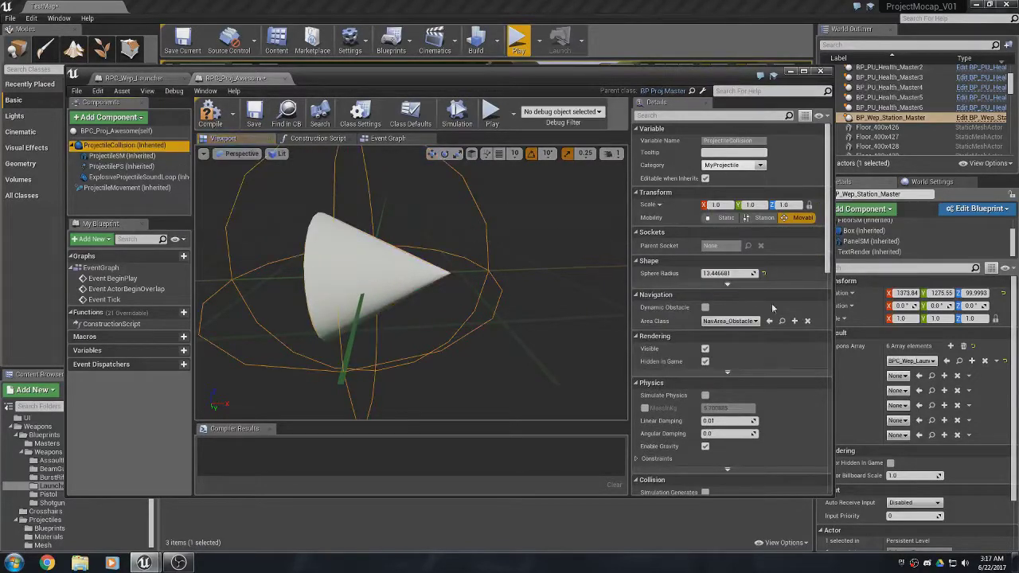
drag(730, 274, 692, 274)
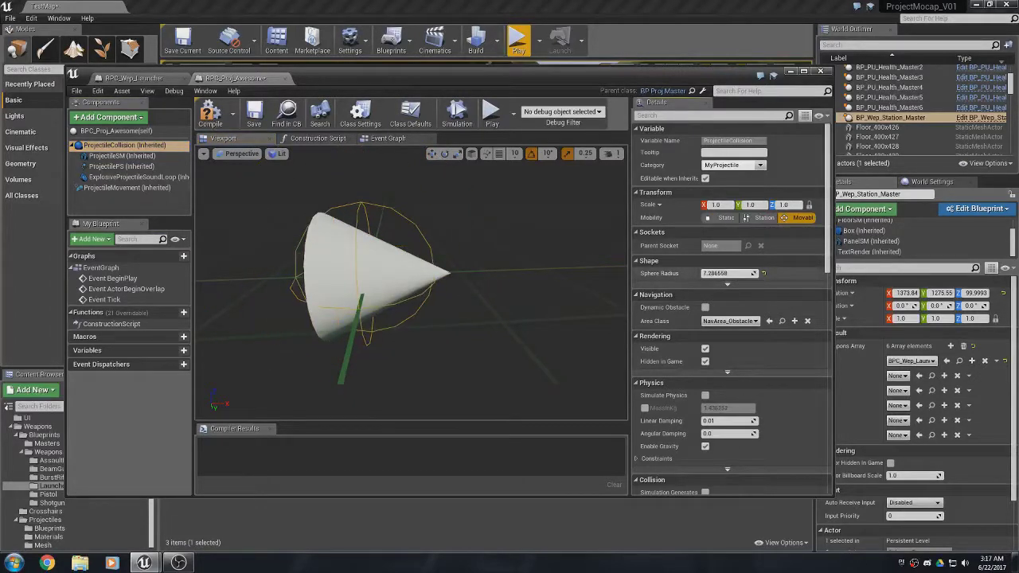
drag(518, 295, 465, 290)
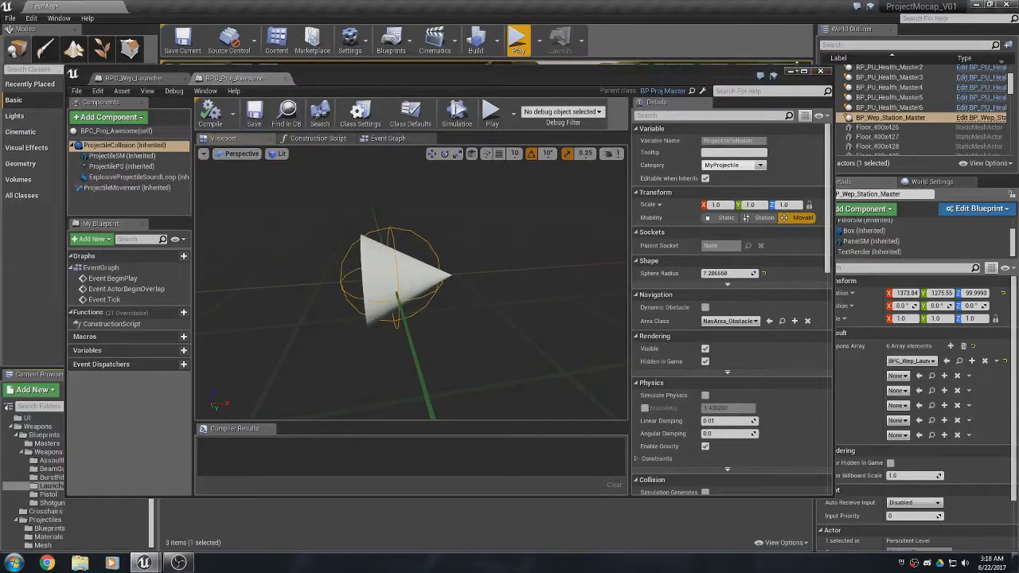
click(791, 70)
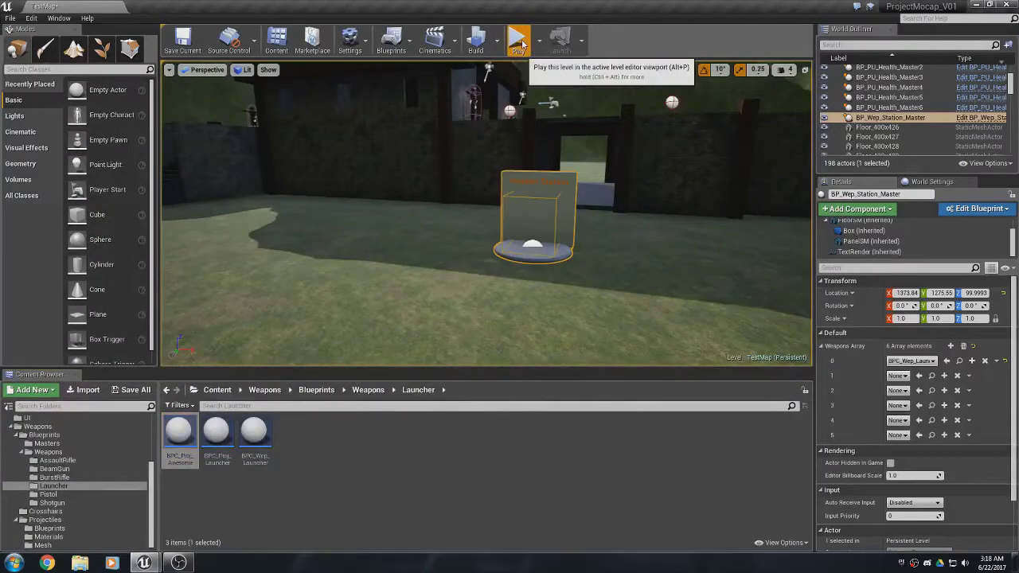
click(518, 40)
key(w)
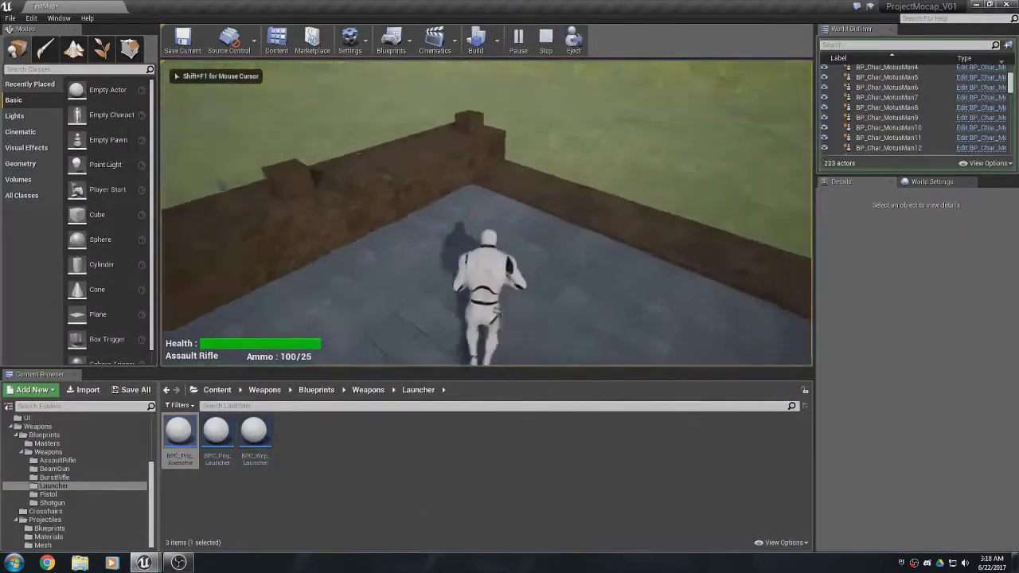
key(w)
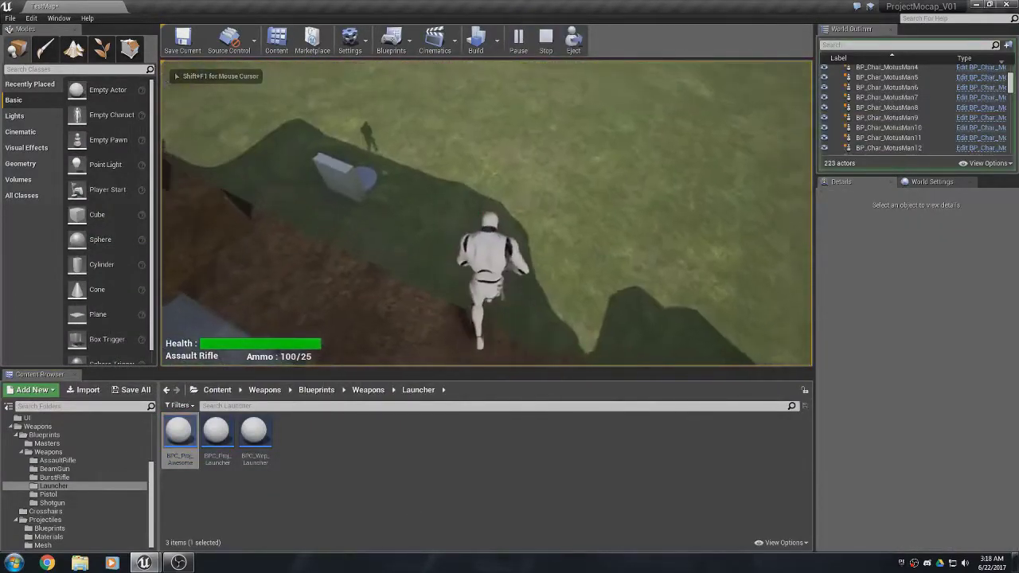
key(w)
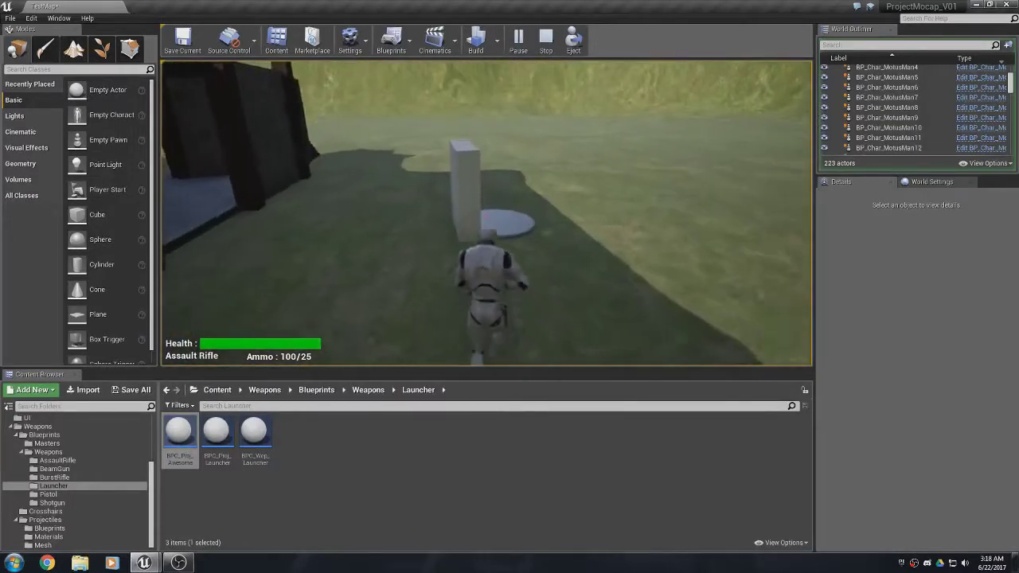
key(e)
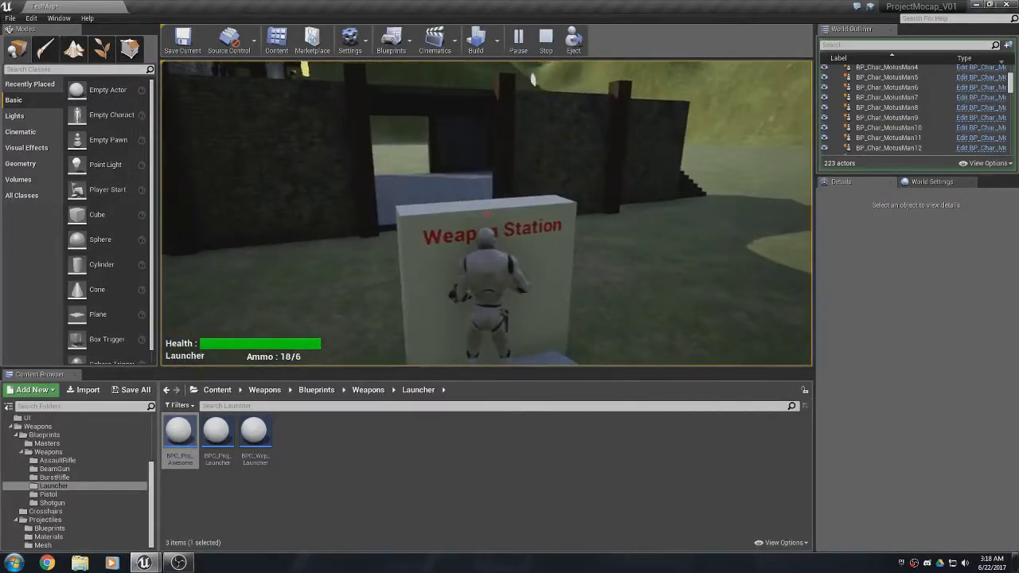
click(485, 214)
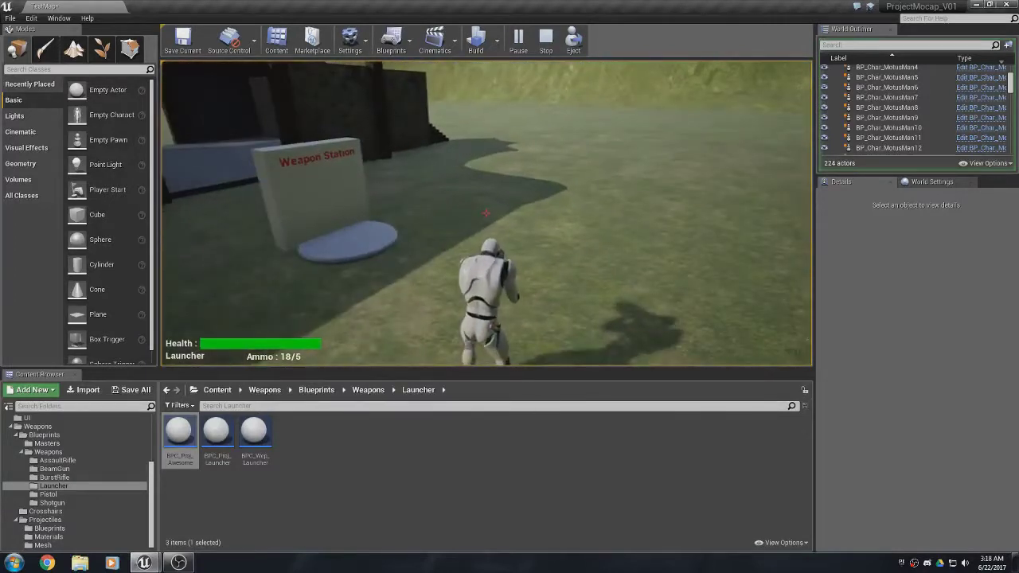
key(w)
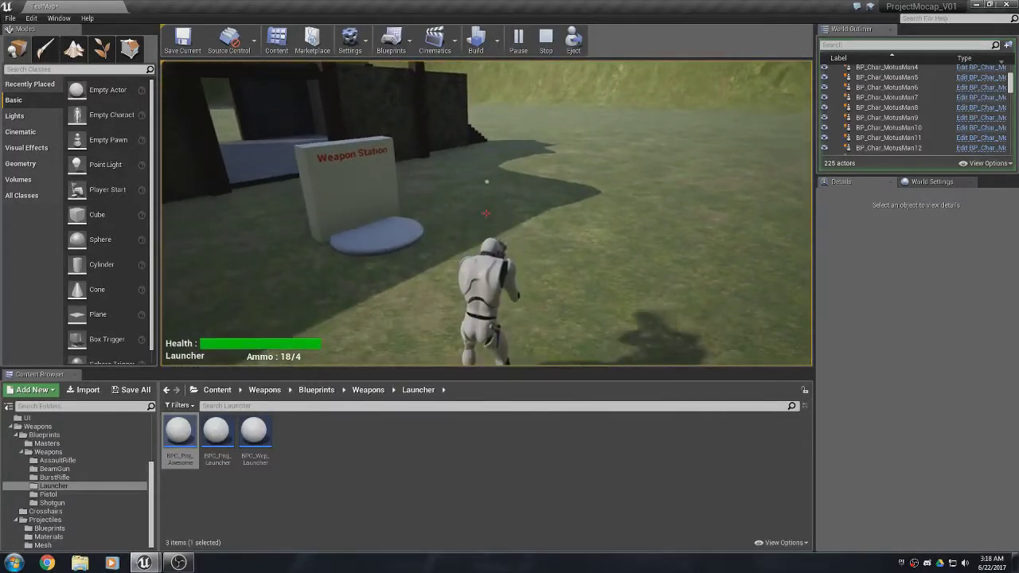
click(486, 213)
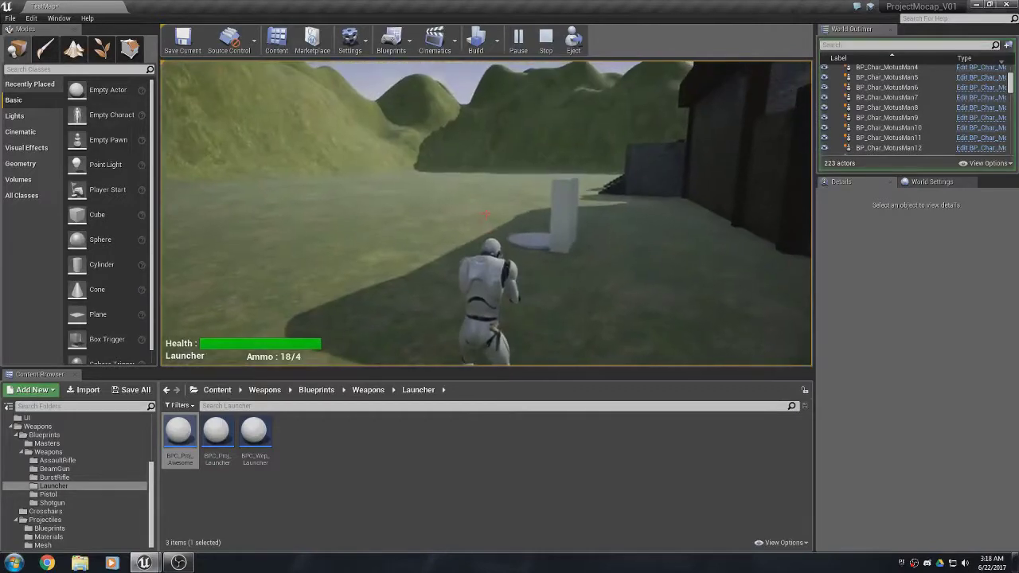
click(486, 213)
key(w)
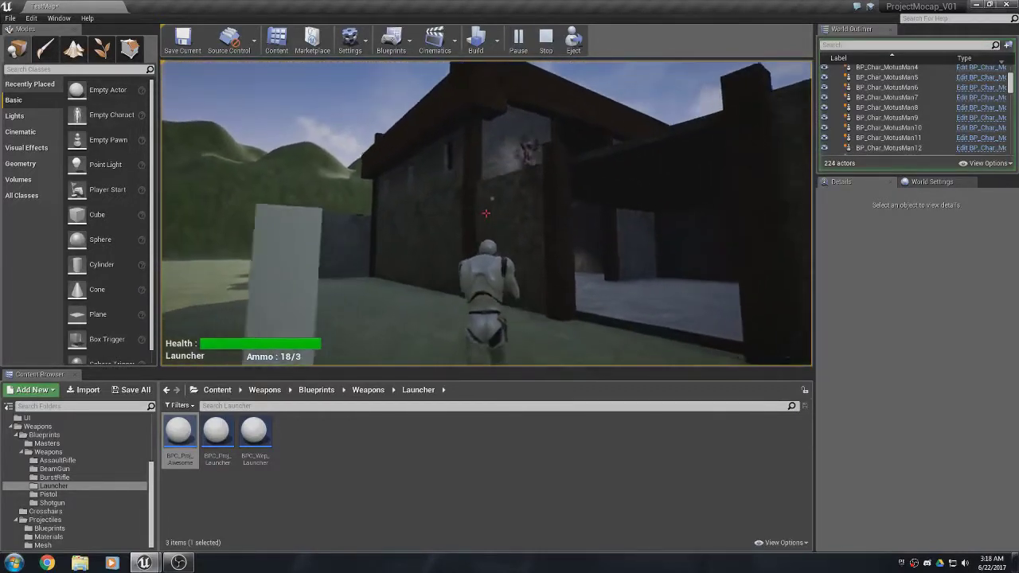
key(w)
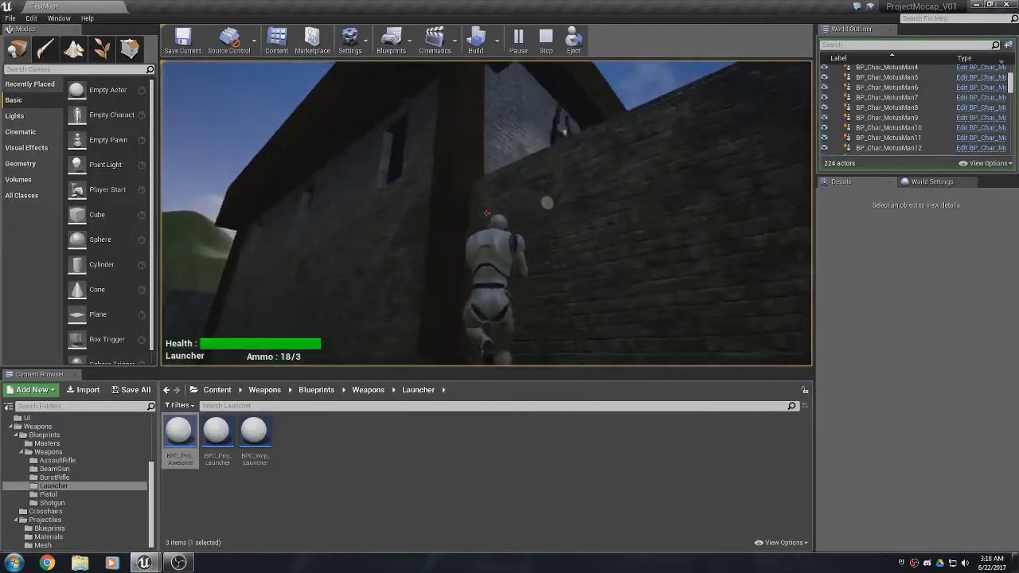
key(w)
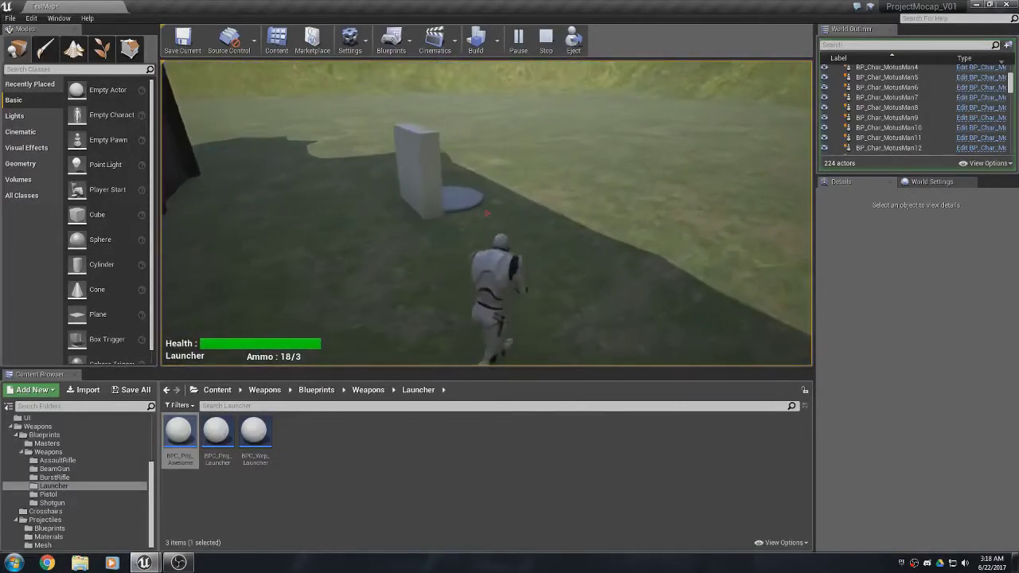
key(w)
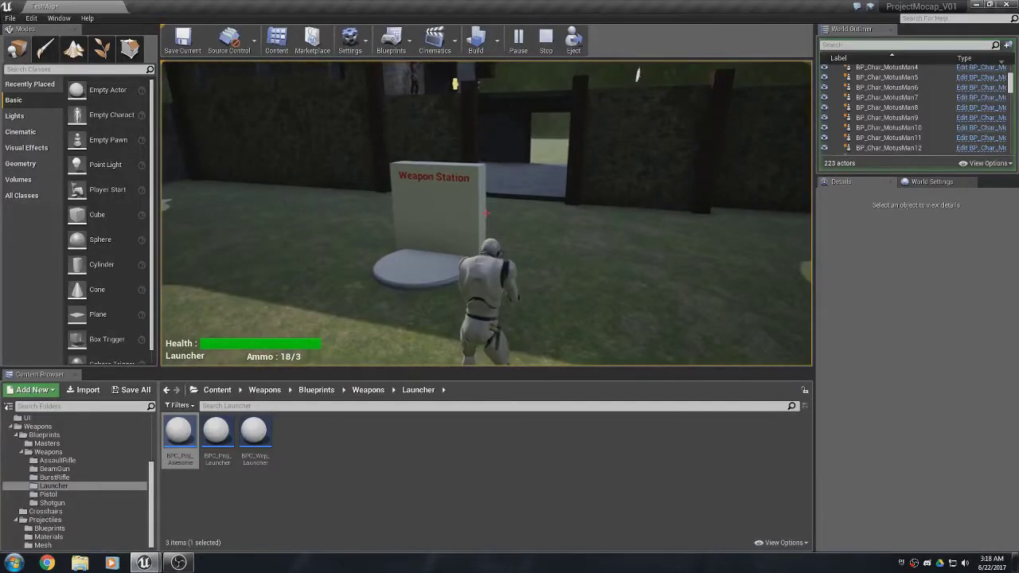
key(Escape)
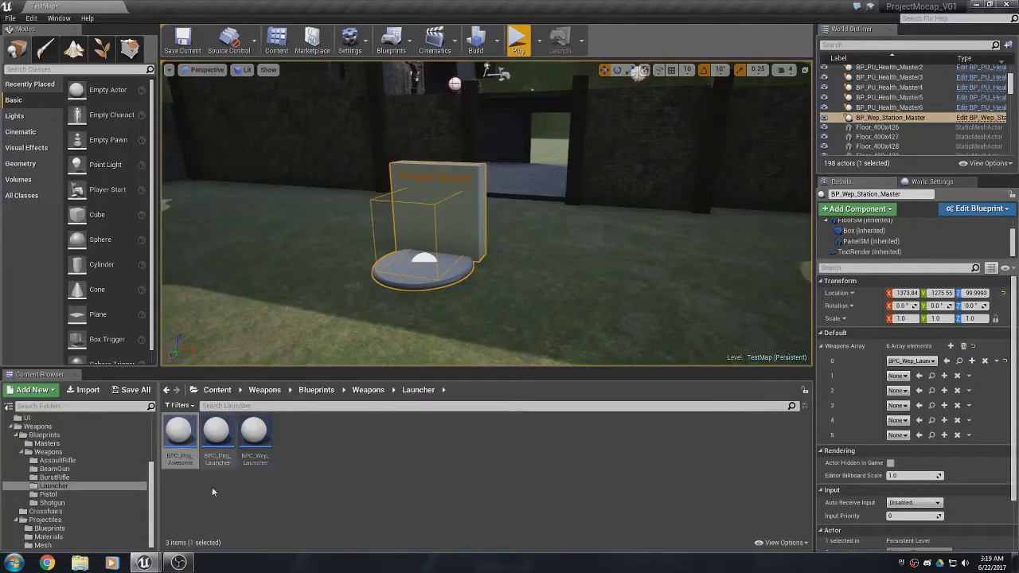
Reopen BPC_Proj_Awesome and step through its mesh, particle and sound loop components.
click(178, 427)
double_click(180, 431)
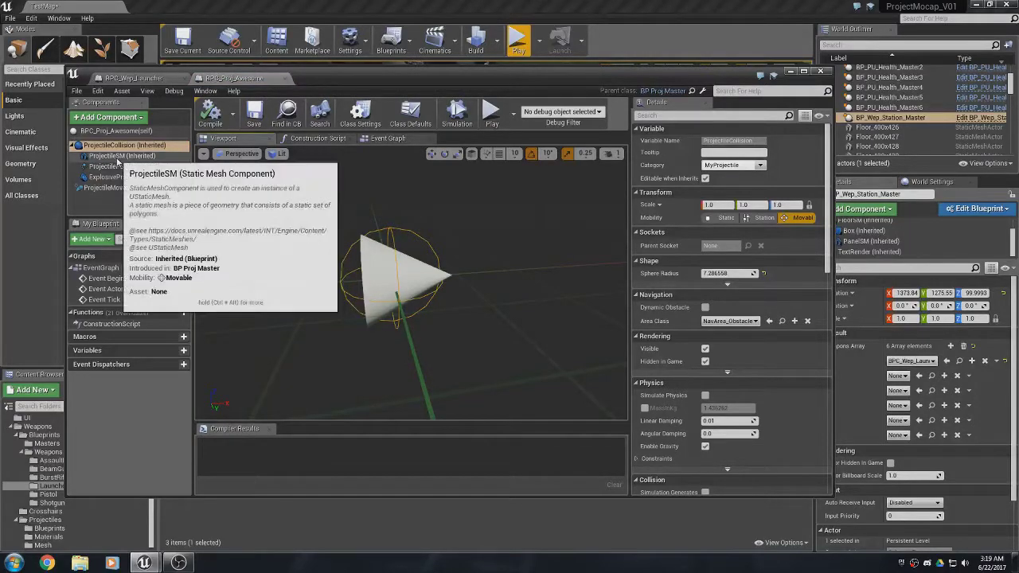
click(117, 156)
click(120, 167)
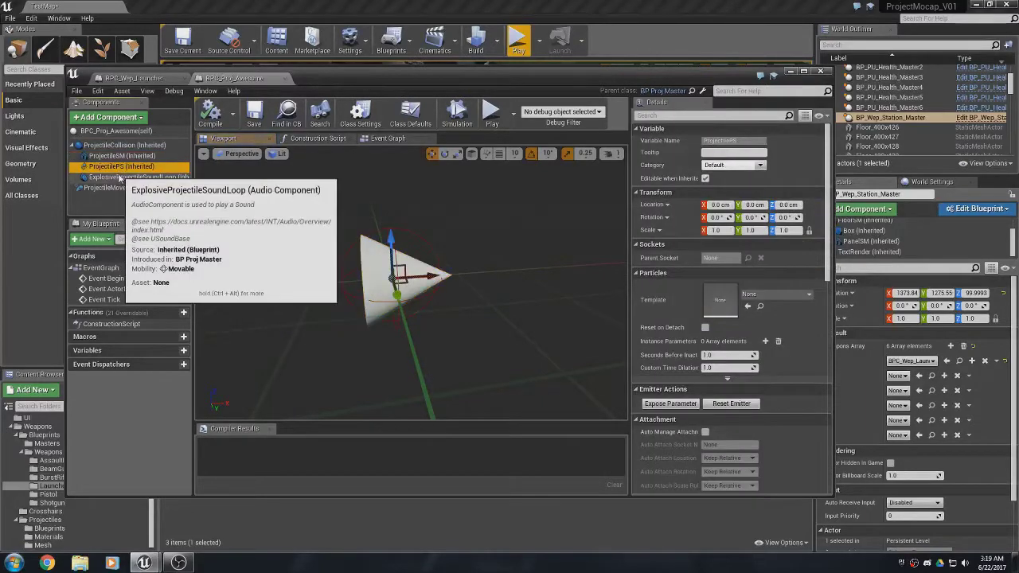
click(120, 177)
click(120, 187)
click(123, 176)
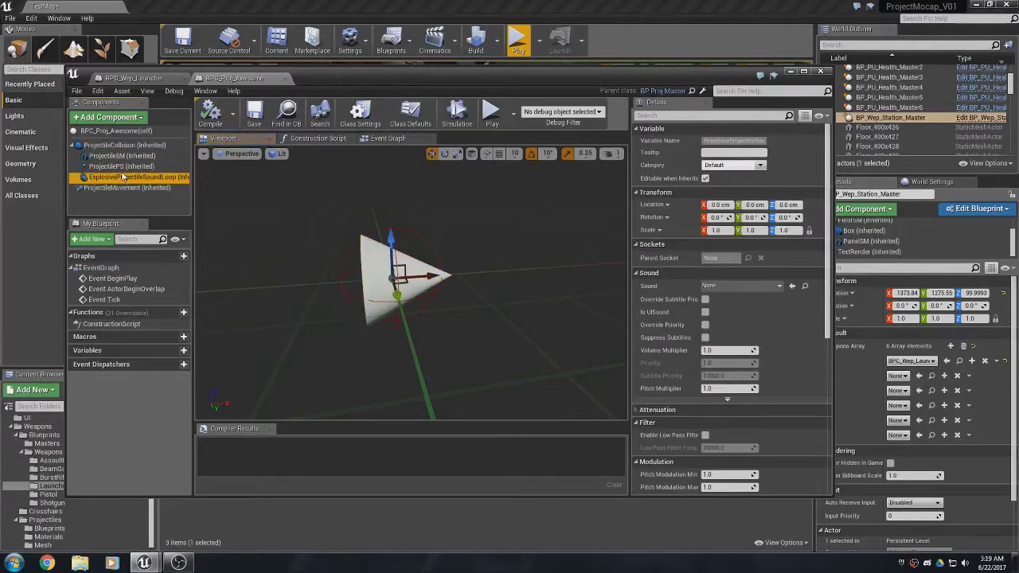
click(120, 167)
click(120, 156)
Show BPC_Proj_Awesome's Class Defaults and review the Default damage section, still all 0.
click(123, 146)
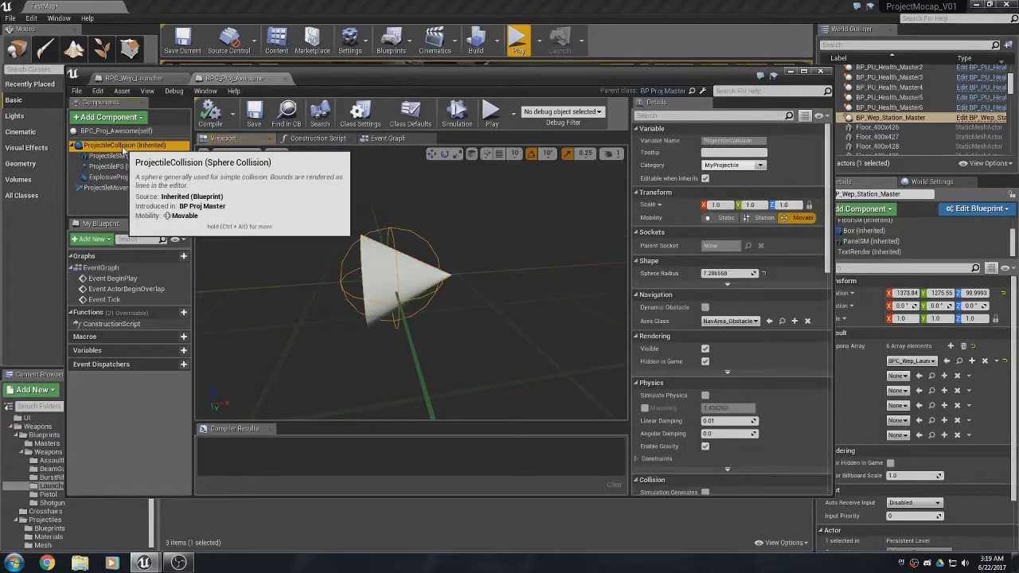
click(102, 131)
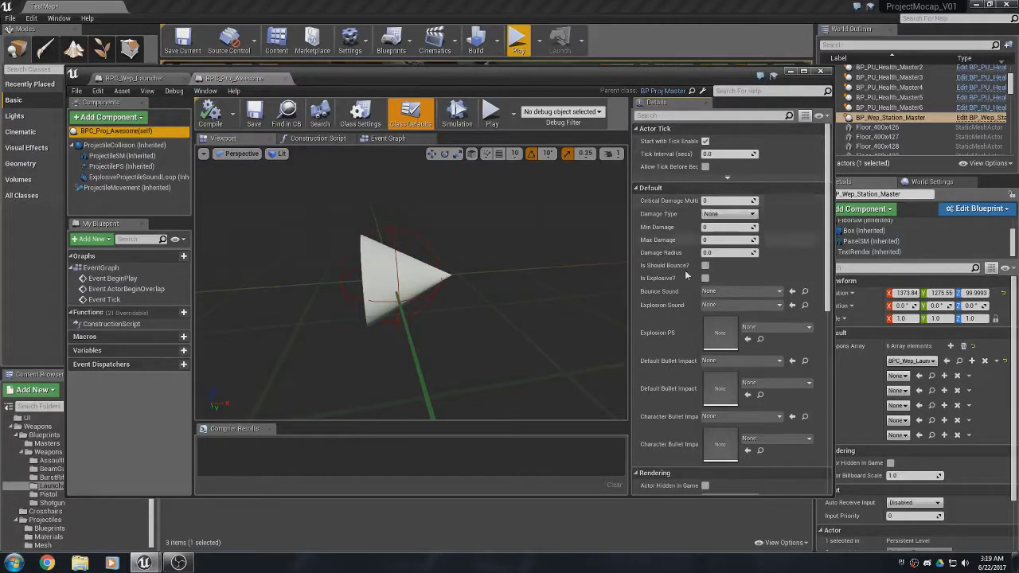
scroll(693, 318, down, 5)
scroll(697, 339, up, 3)
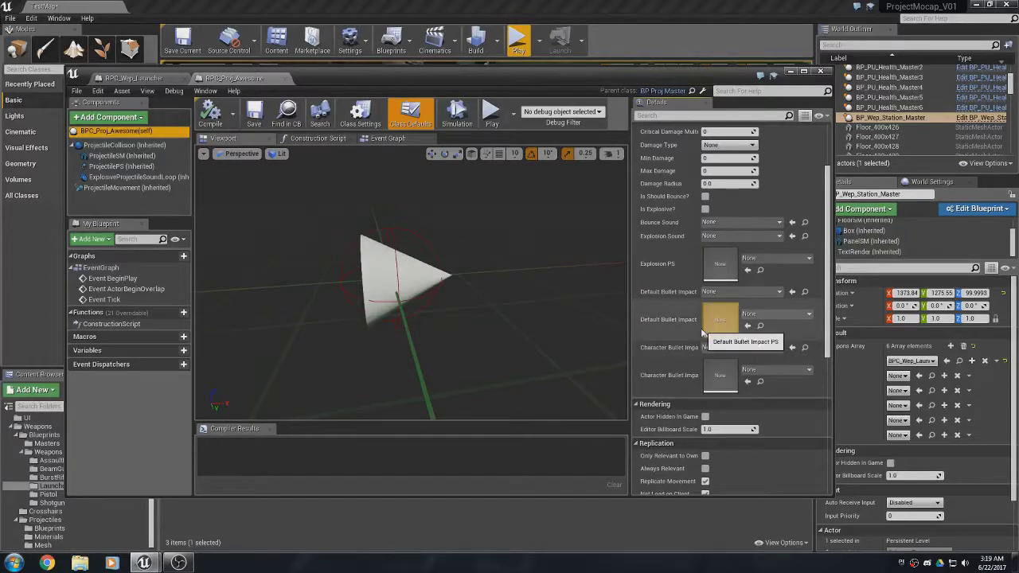
scroll(703, 333, up, 4)
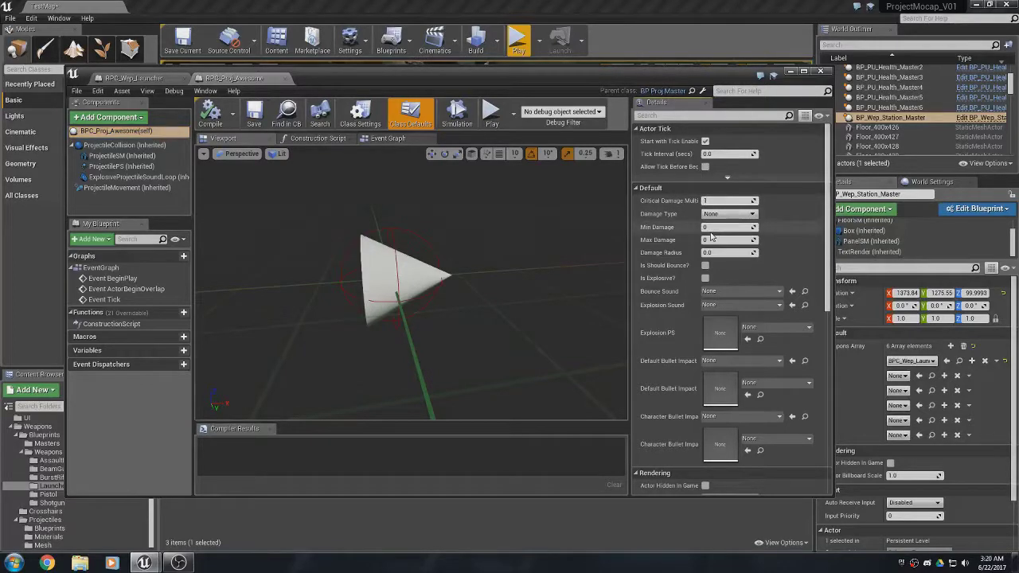
key(Return)
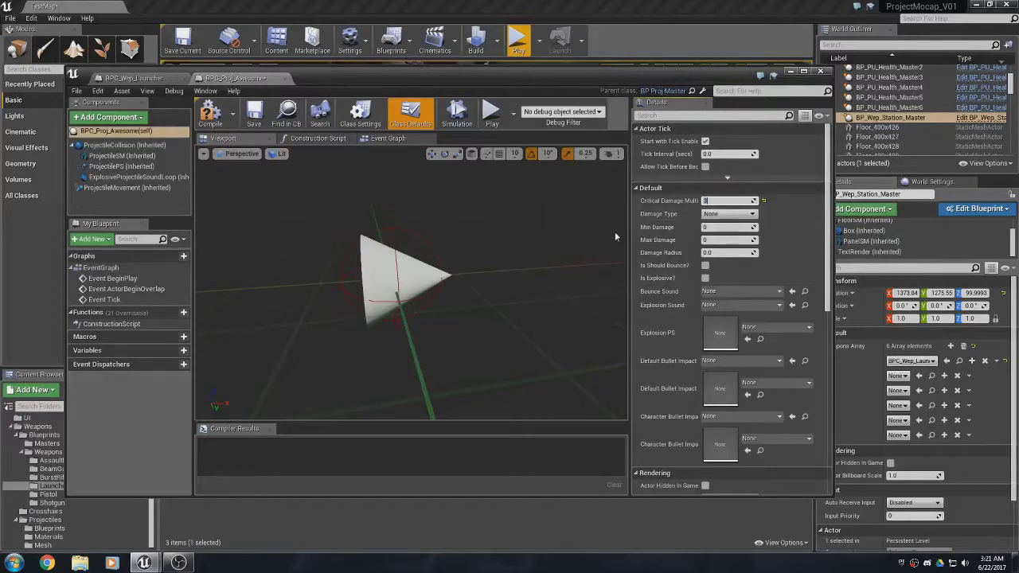
Set Damage Type to Explosive Damage and Critical Damage Multi to 0.
click(714, 216)
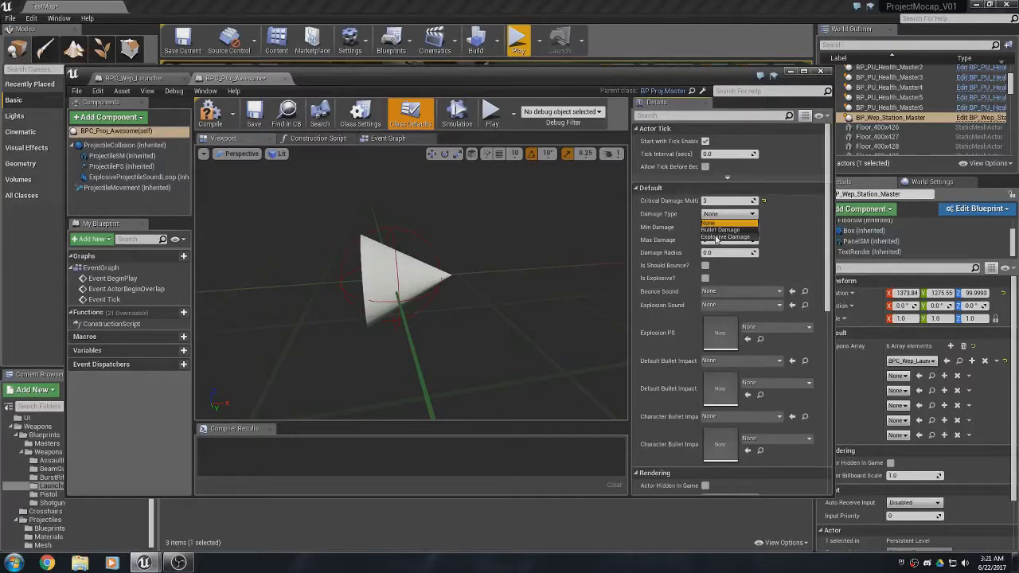
click(720, 237)
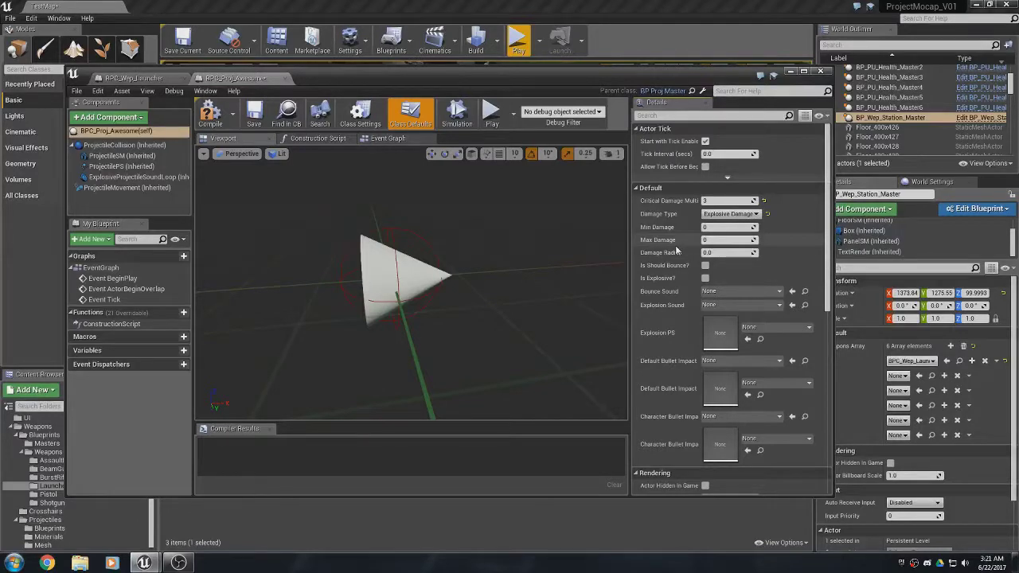
click(711, 202)
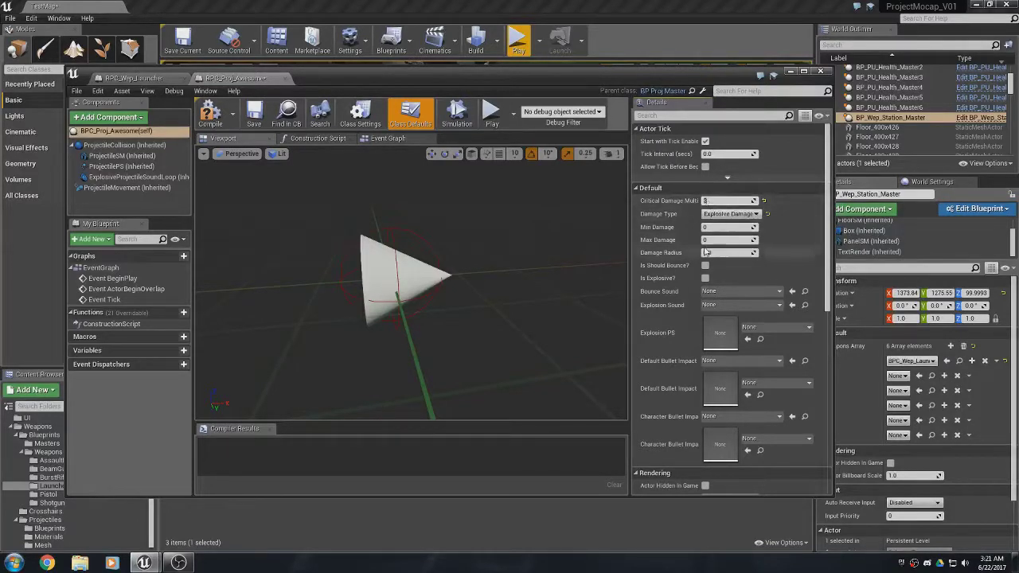
text(0)
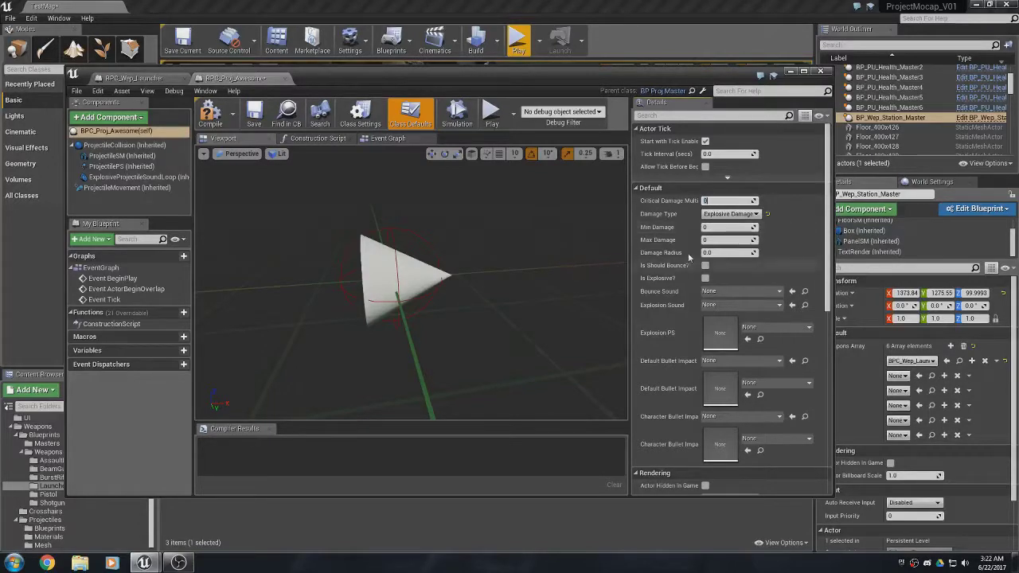
Set Min Damage to 20 and Max Damage to 25.
click(710, 228)
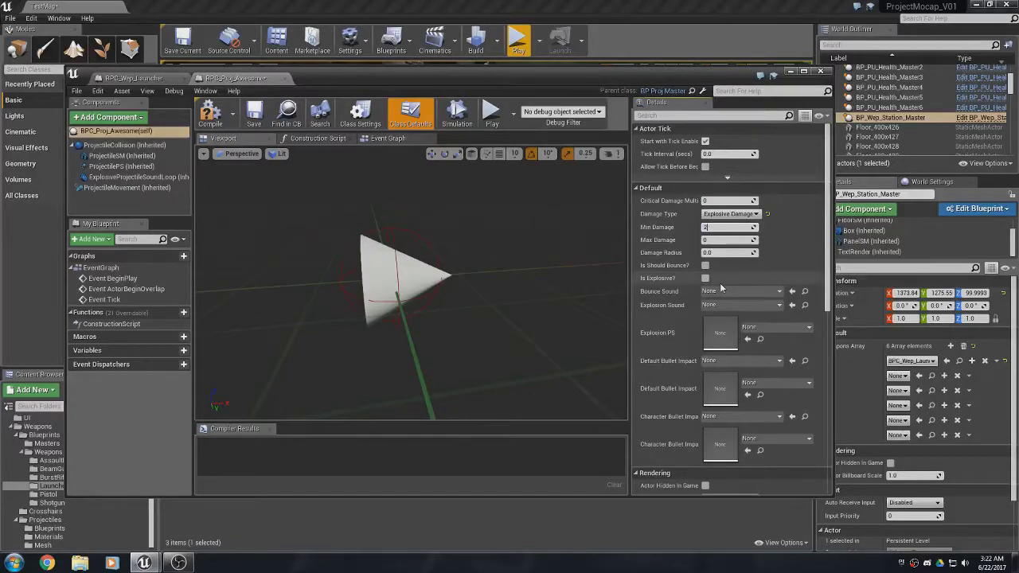
text(25)
key(Return)
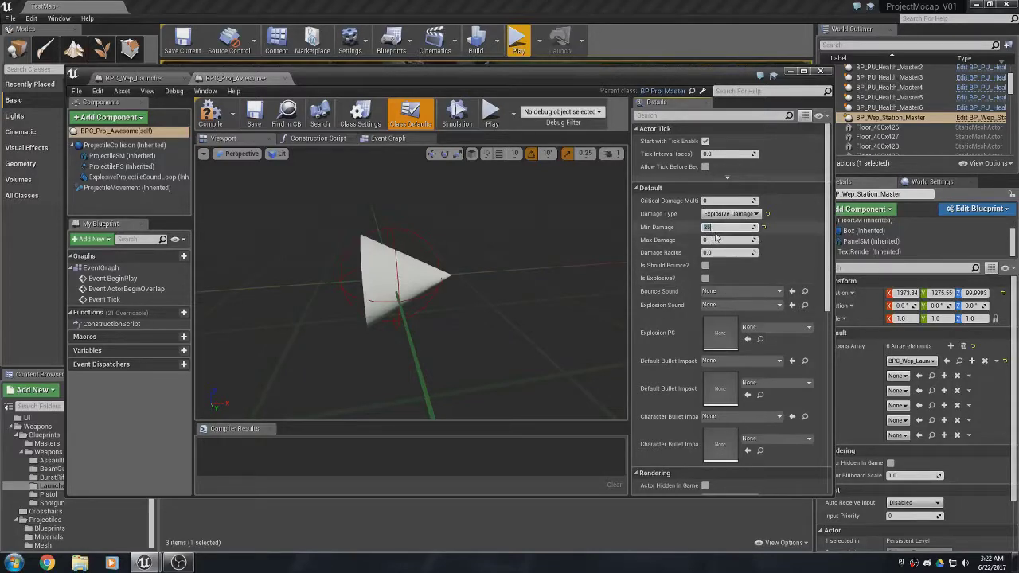
text(20)
key(ctrl+a)
text(15)
click(715, 238)
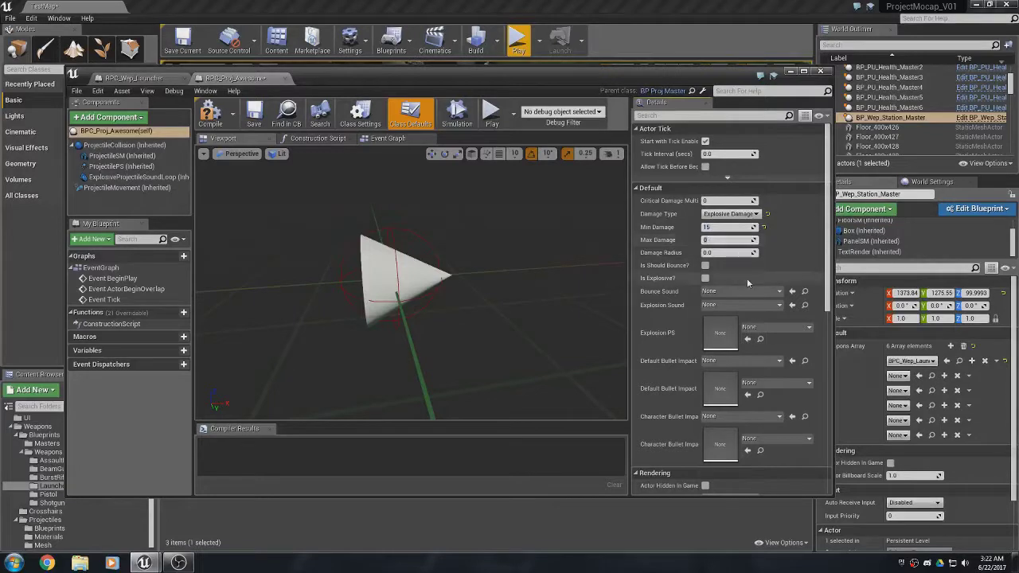
text(25)
click(723, 227)
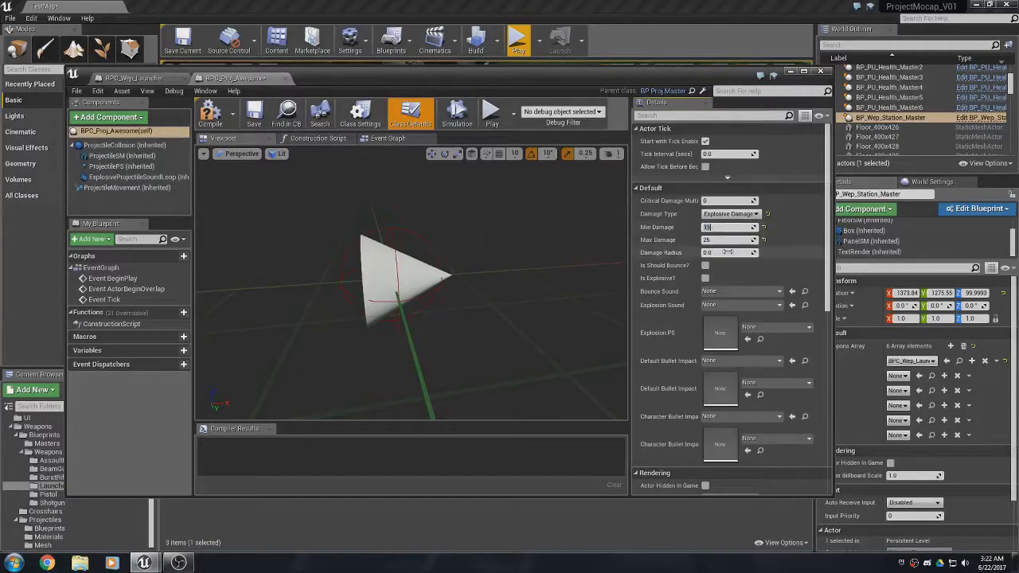
text(20)
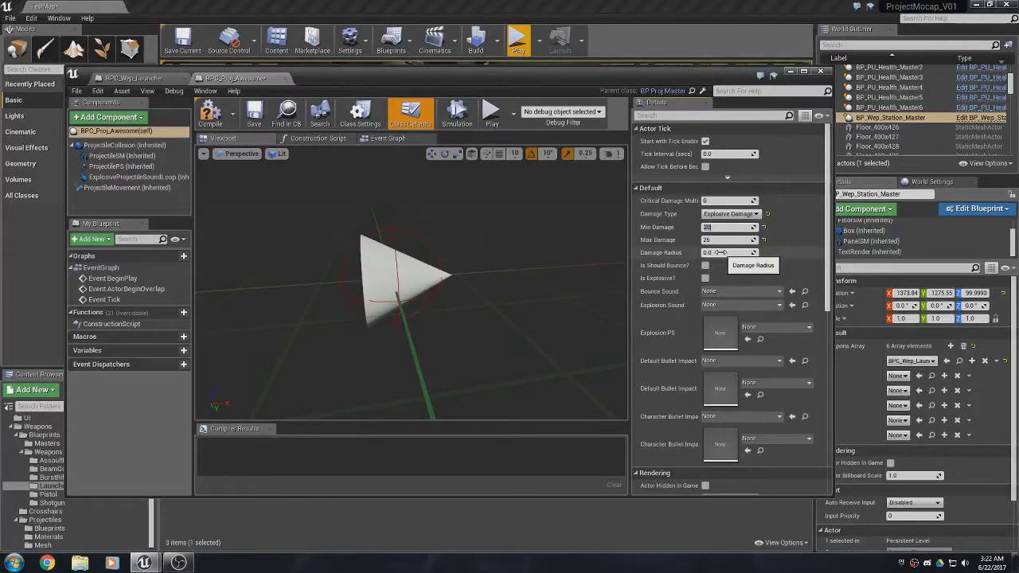
Set Damage Radius to 250.
click(728, 252)
click(749, 282)
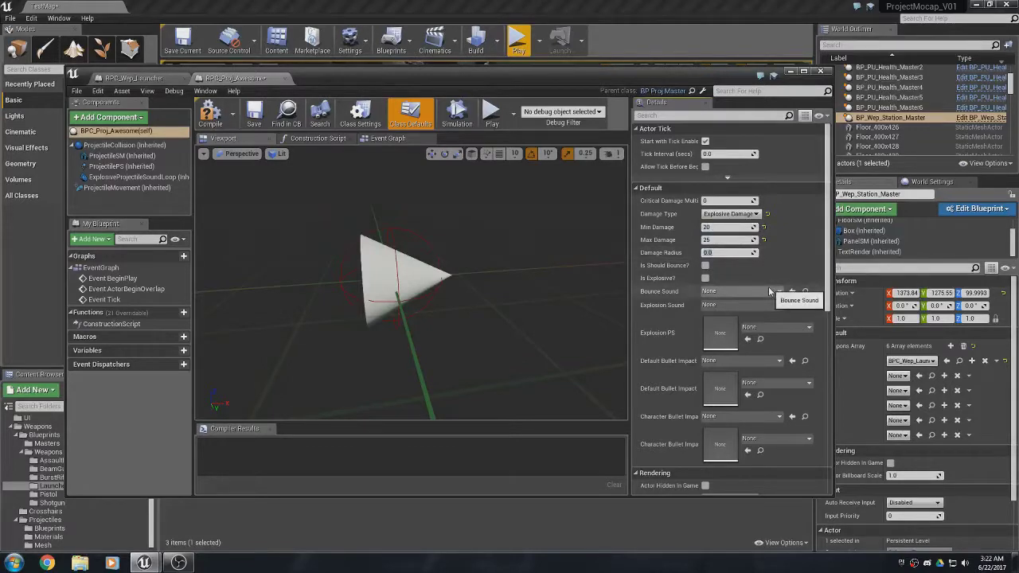
text(250)
key(Return)
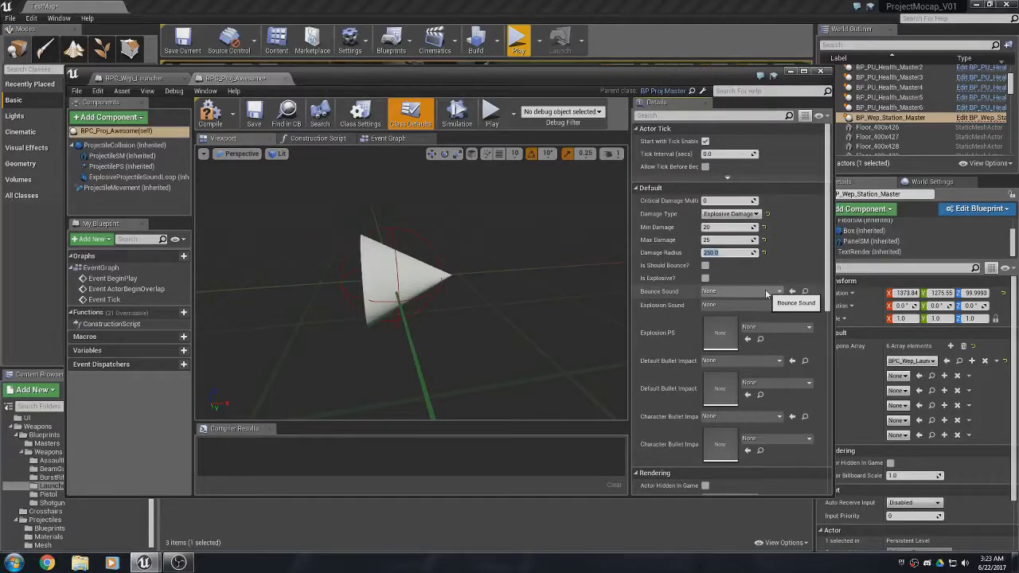
Tick Is Explosive? and set Explosion Sound to Explosion_Cue.
click(704, 279)
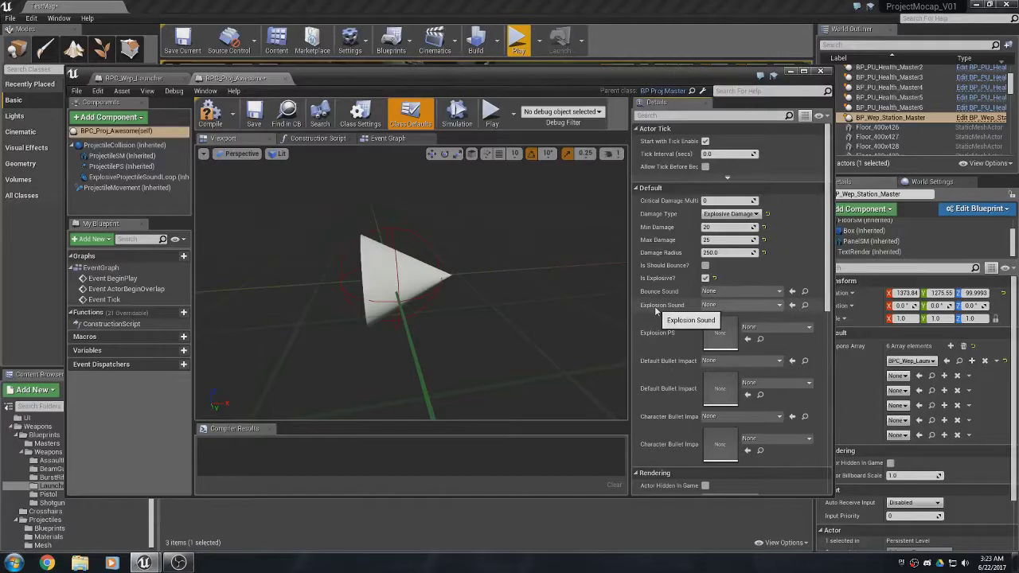
click(721, 306)
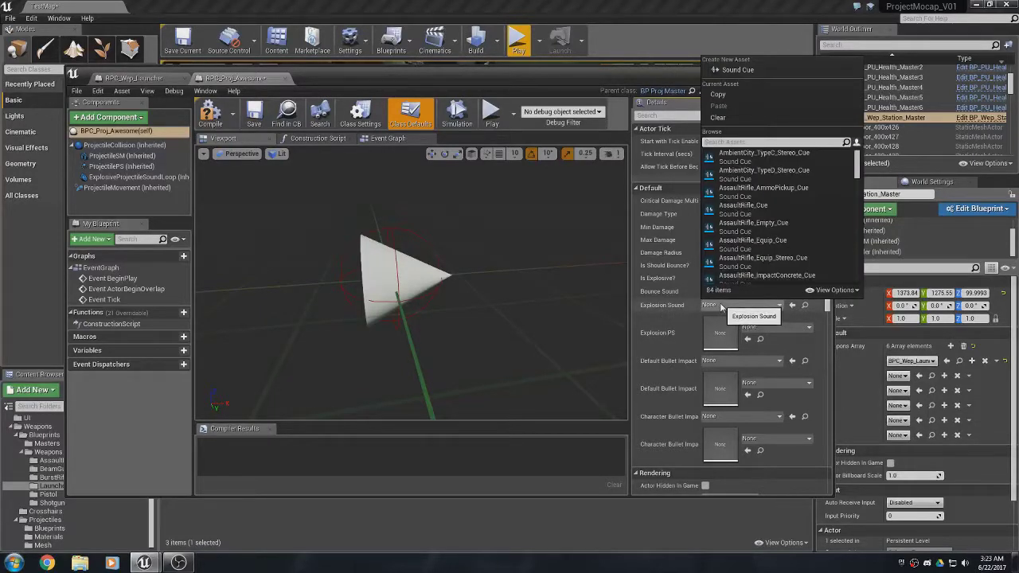
text(expl)
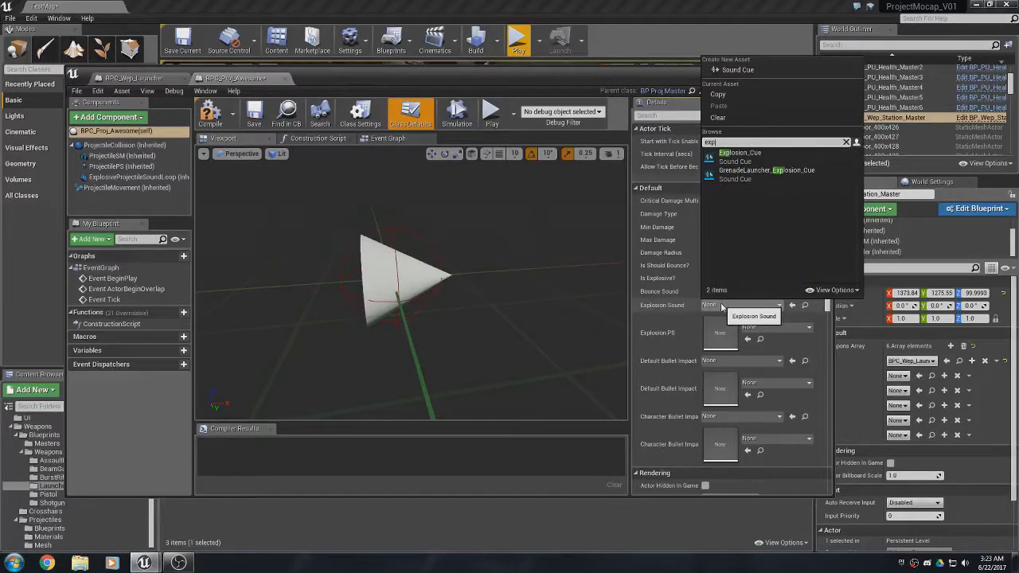
click(729, 154)
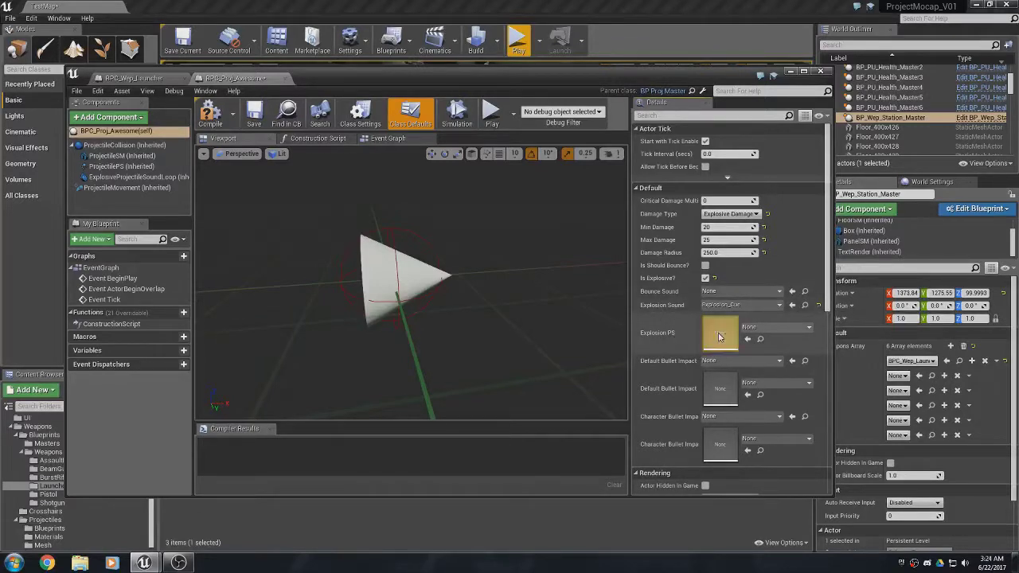
Set Explosion PS to P_Explosion and compile the blueprint.
click(762, 333)
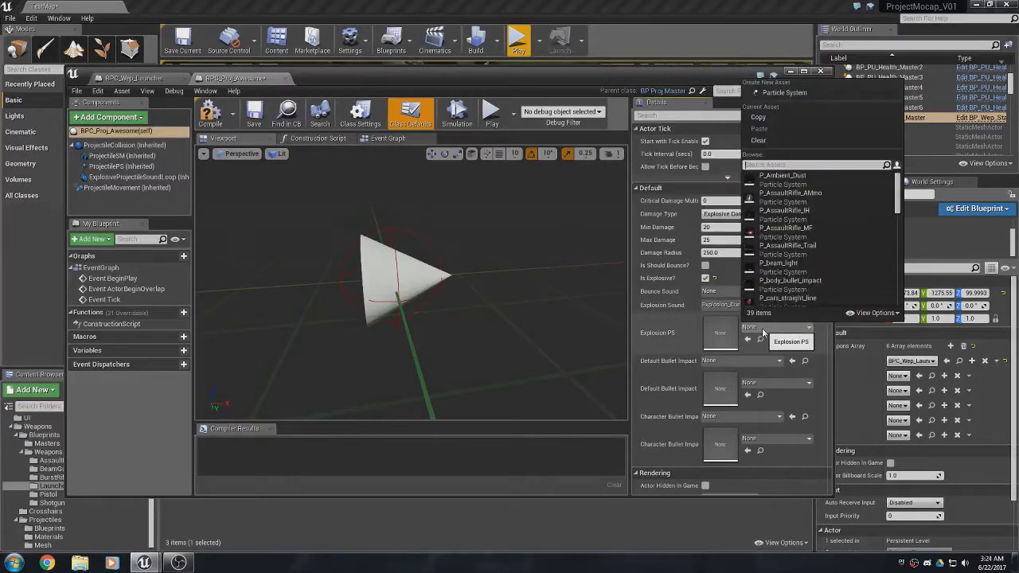
text(expl)
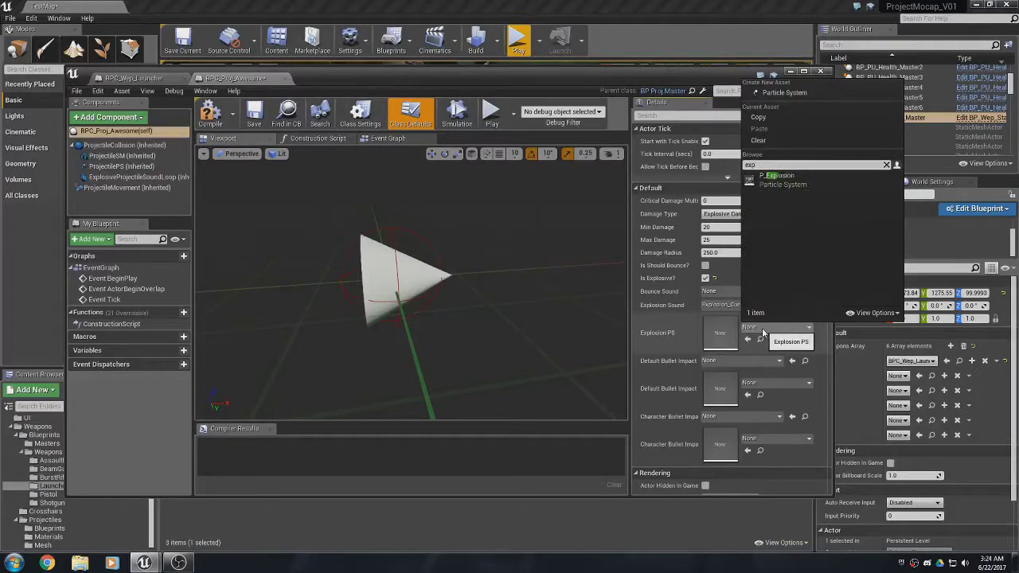
click(776, 176)
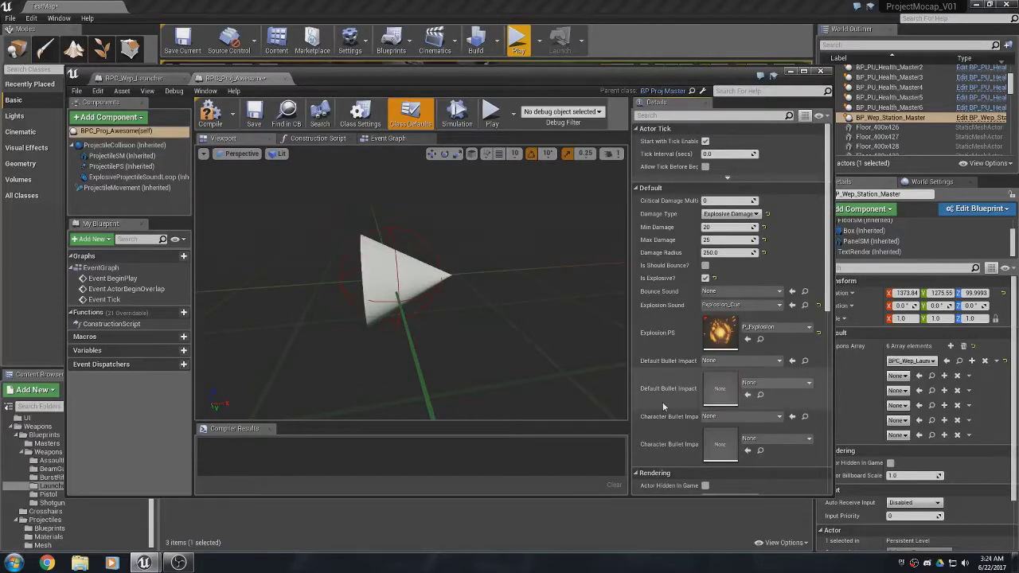
scroll(676, 418, down, 2)
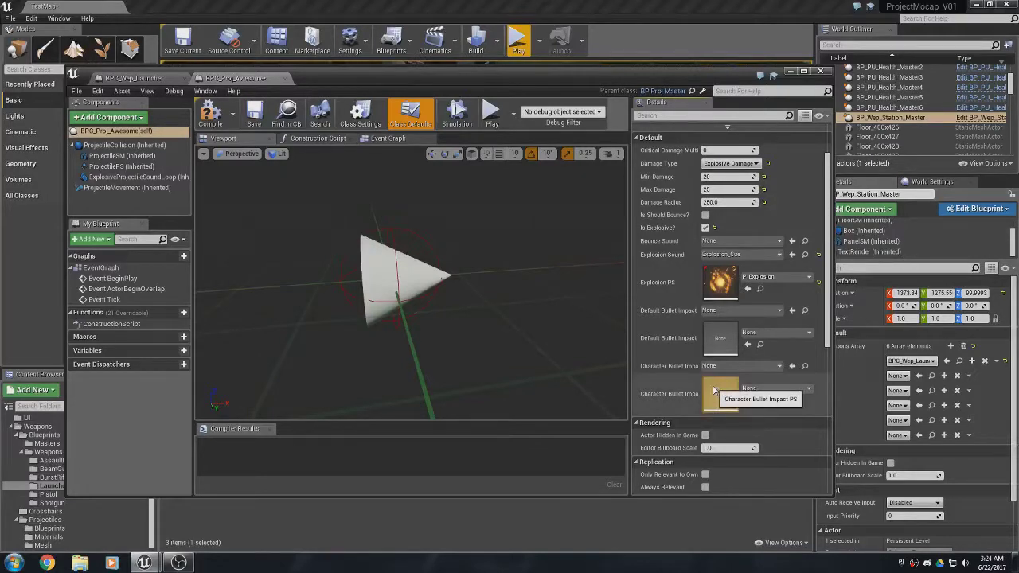
click(210, 116)
Start Play in TestMap and equip the Launcher at the Weapon Station.
click(790, 71)
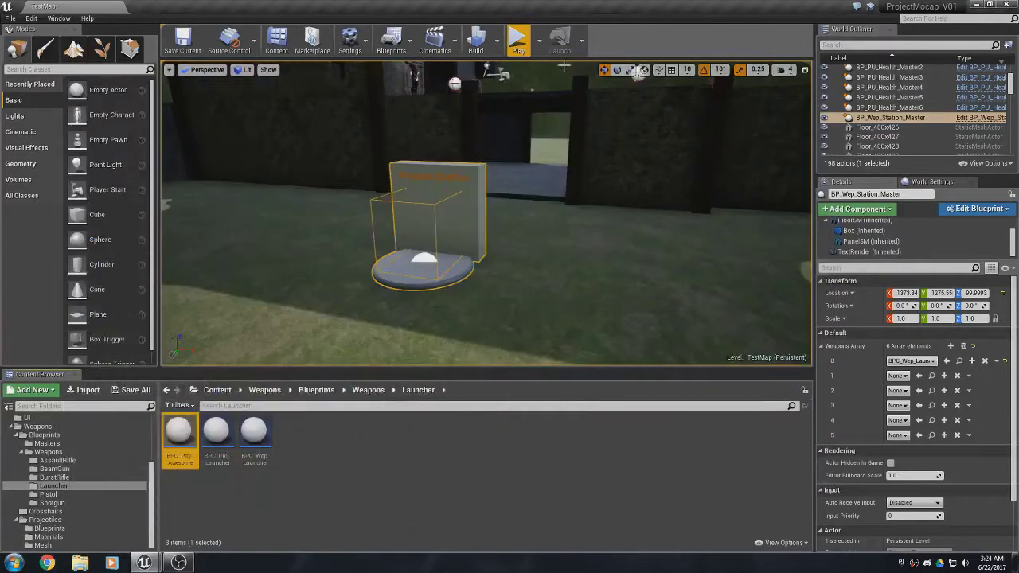
click(518, 40)
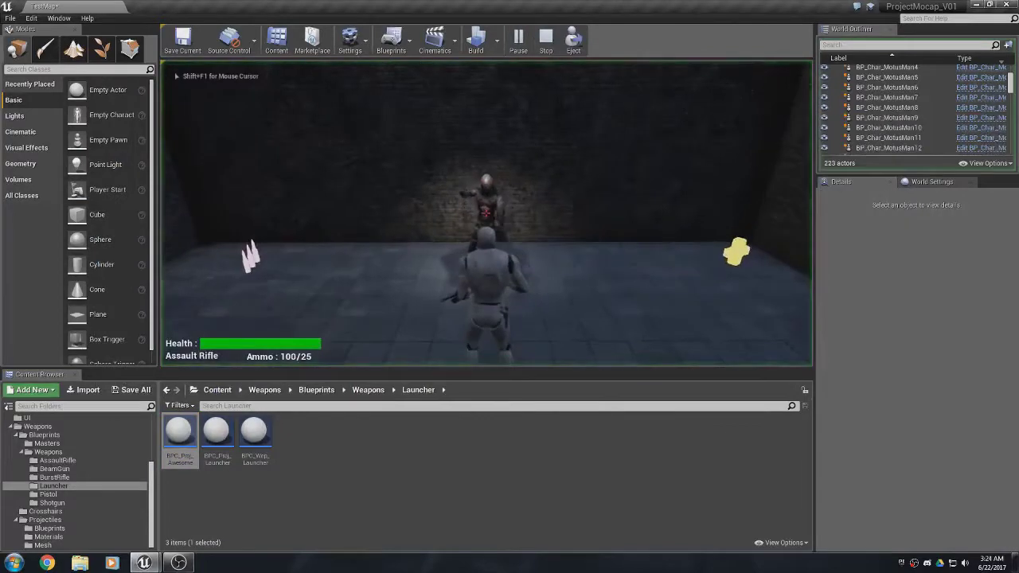
key(w)
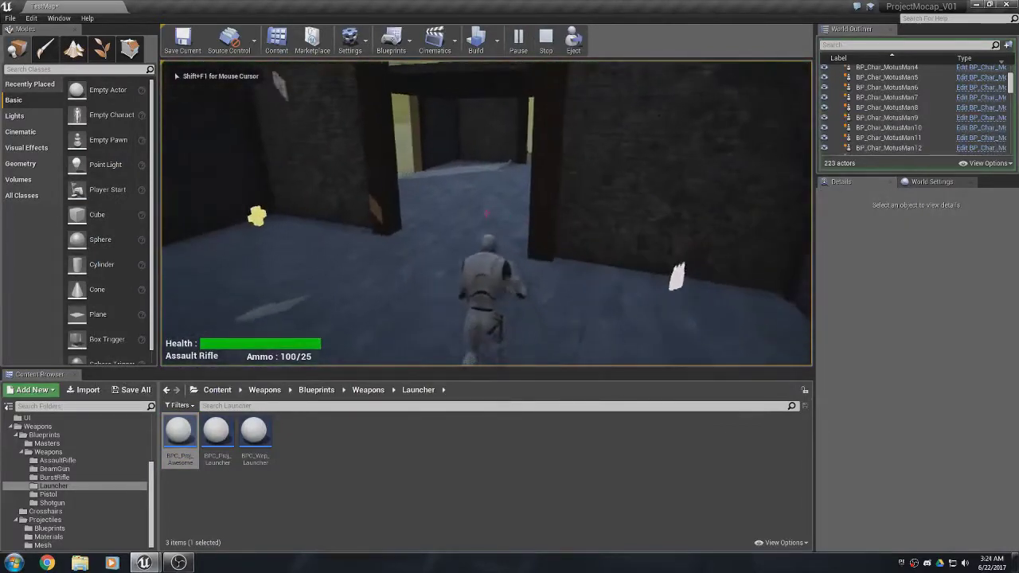
key(w)
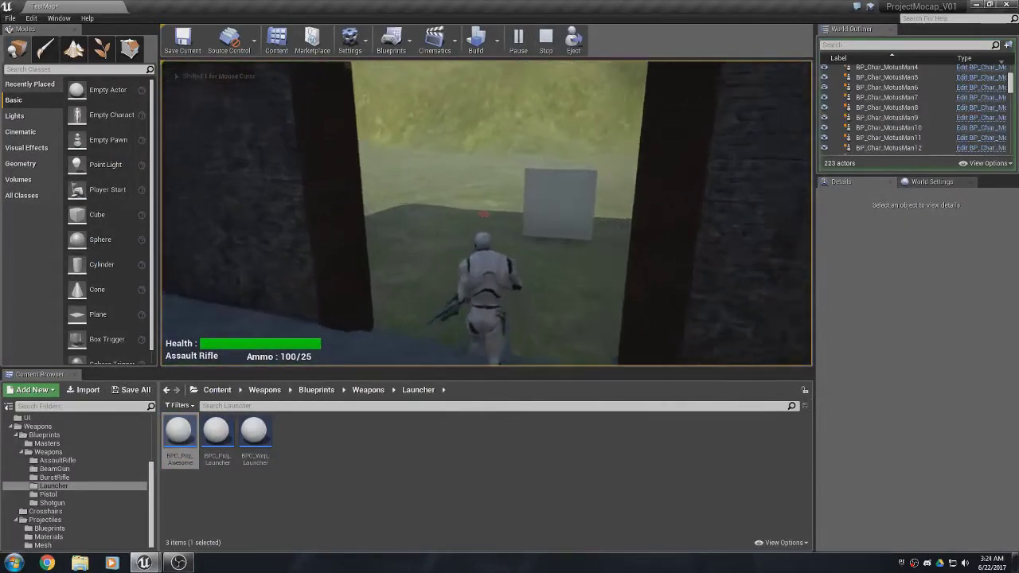
key(w)
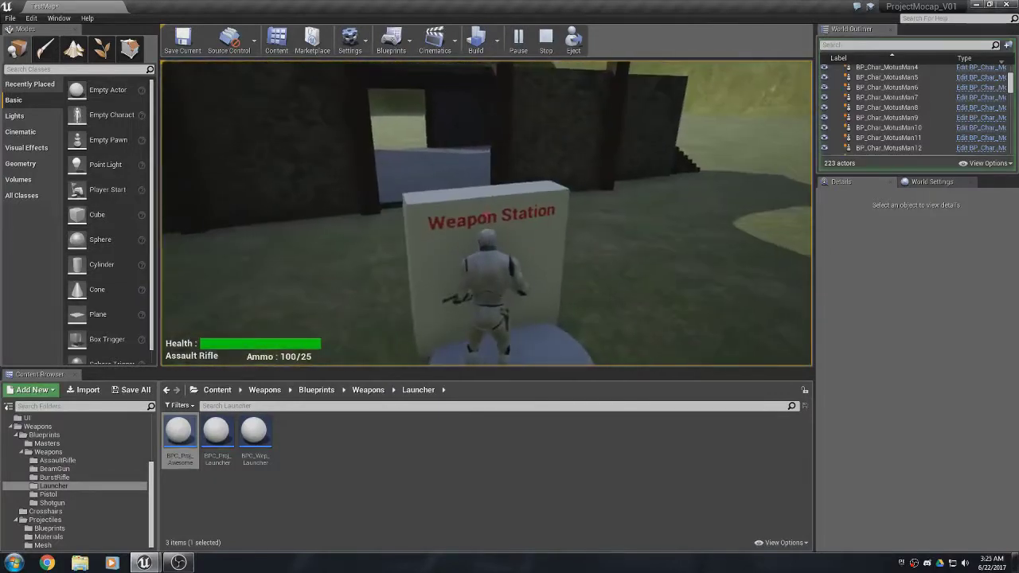
key(e)
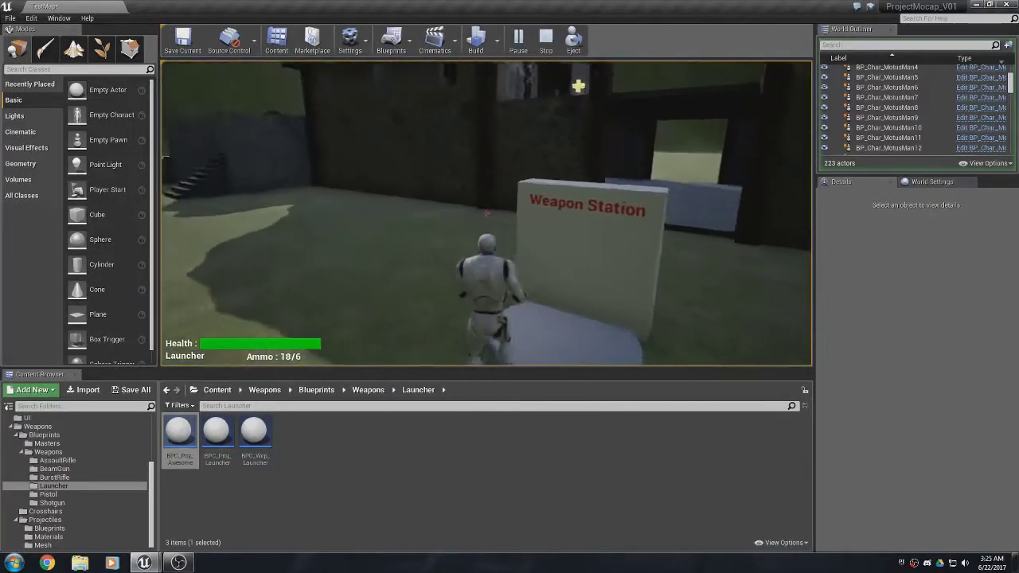
key(s)
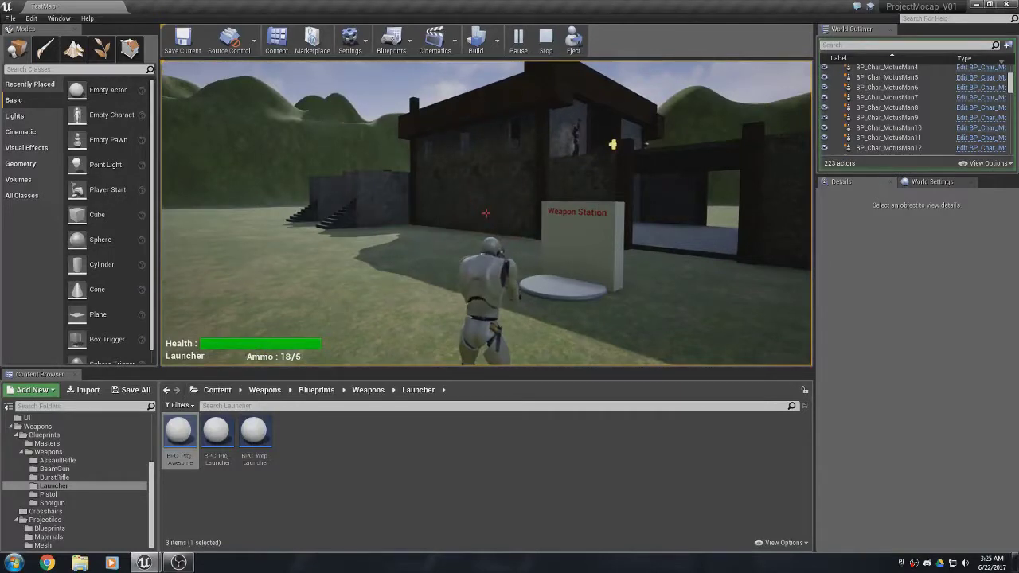
Fire four Launcher rounds at the grass and building, then approach the table.
click(486, 212)
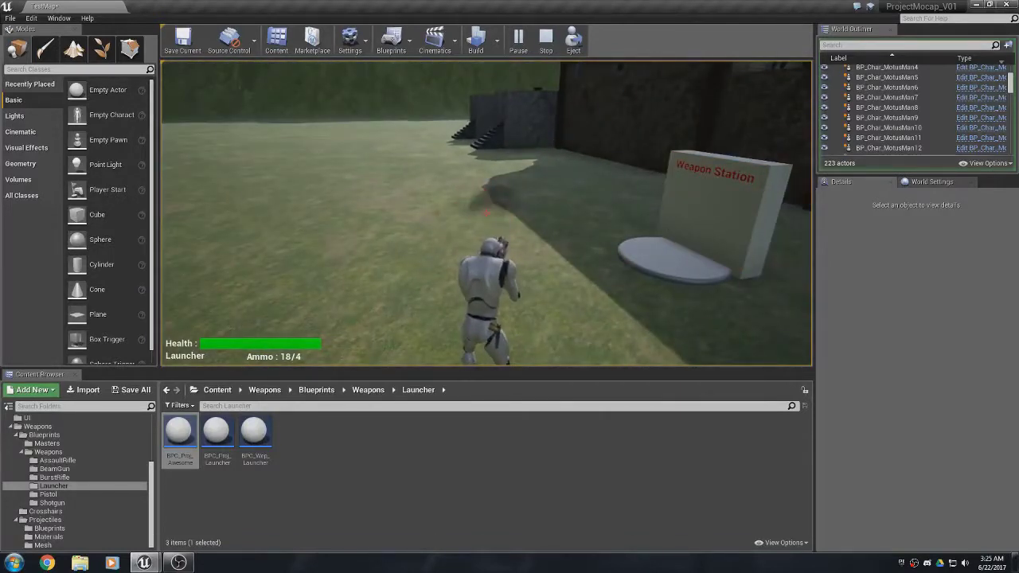
click(485, 213)
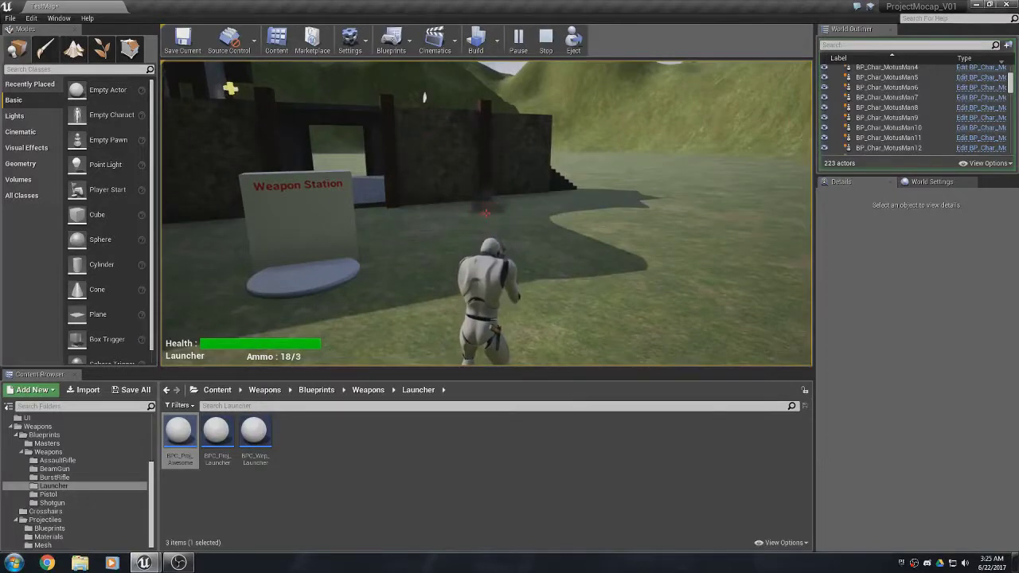
click(485, 213)
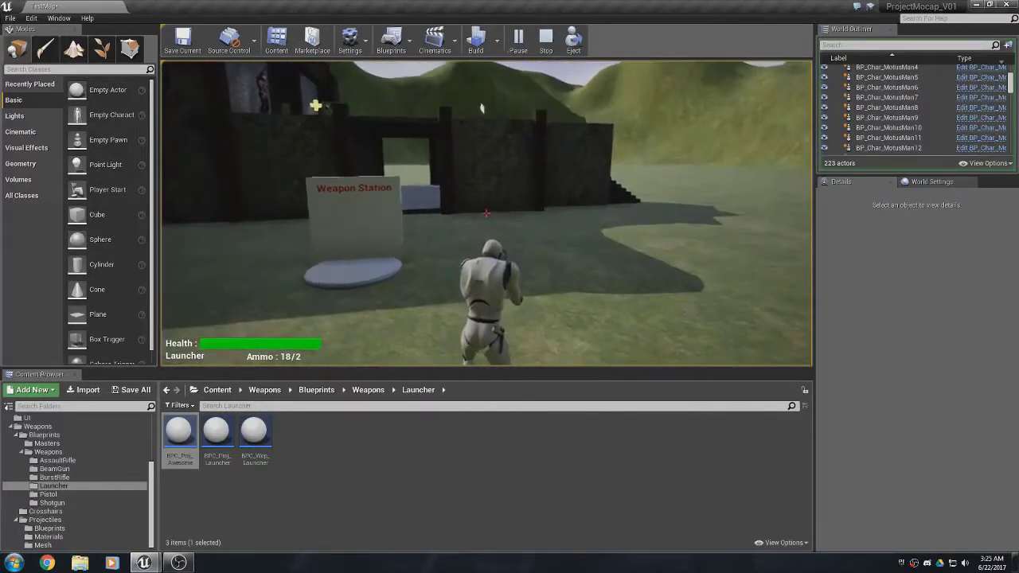
click(486, 213)
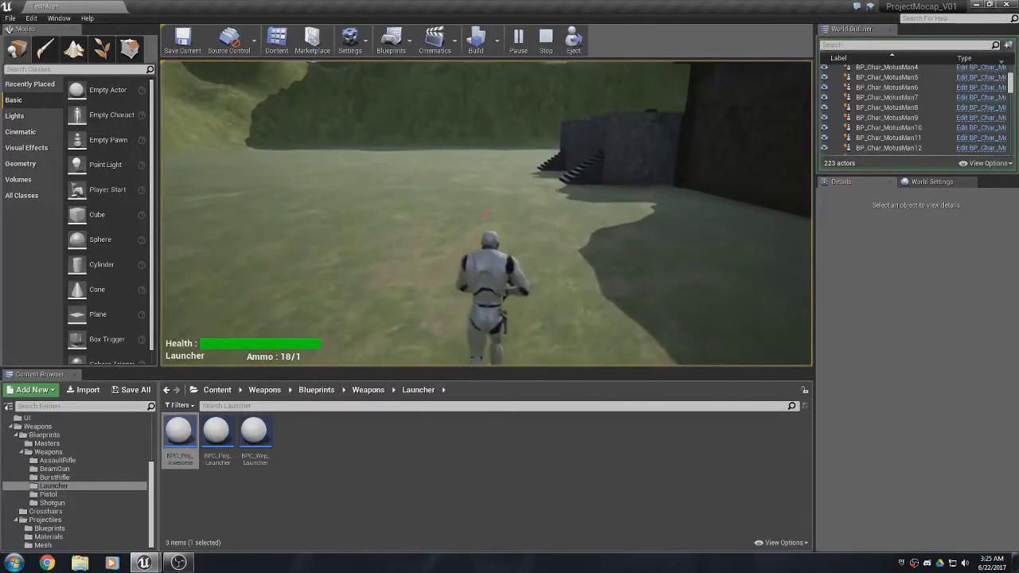
key(w)
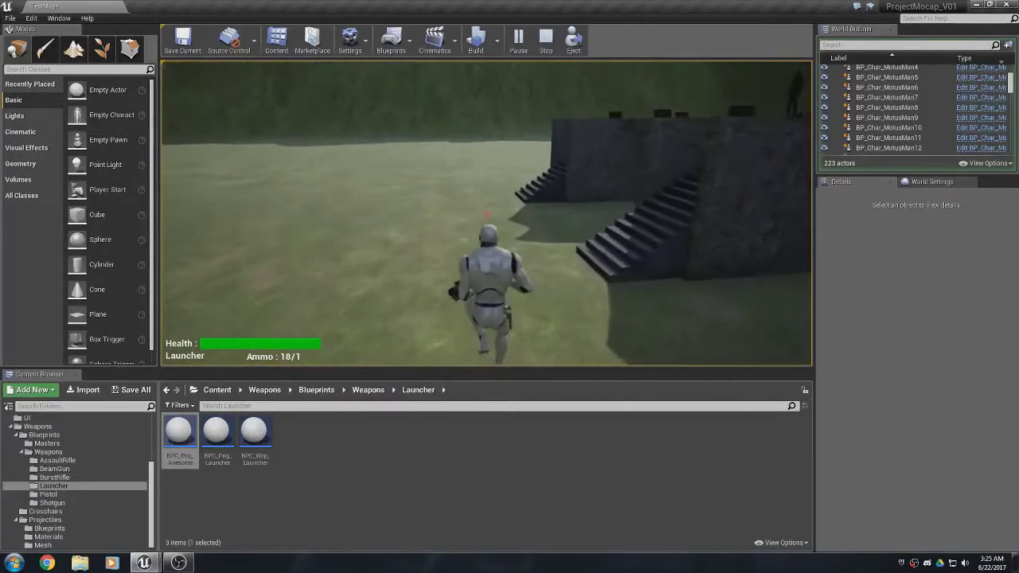
key(w)
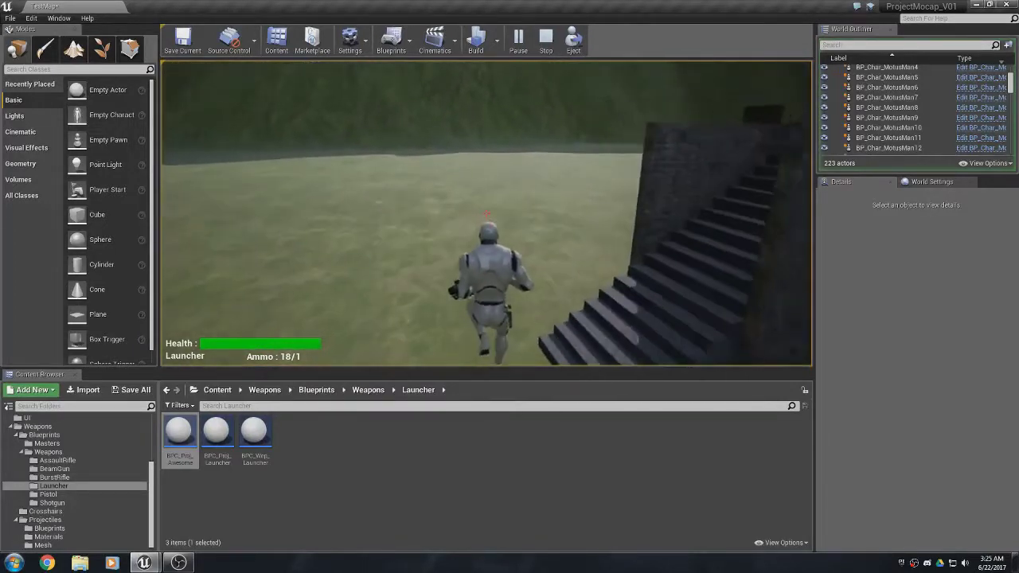
key(w)
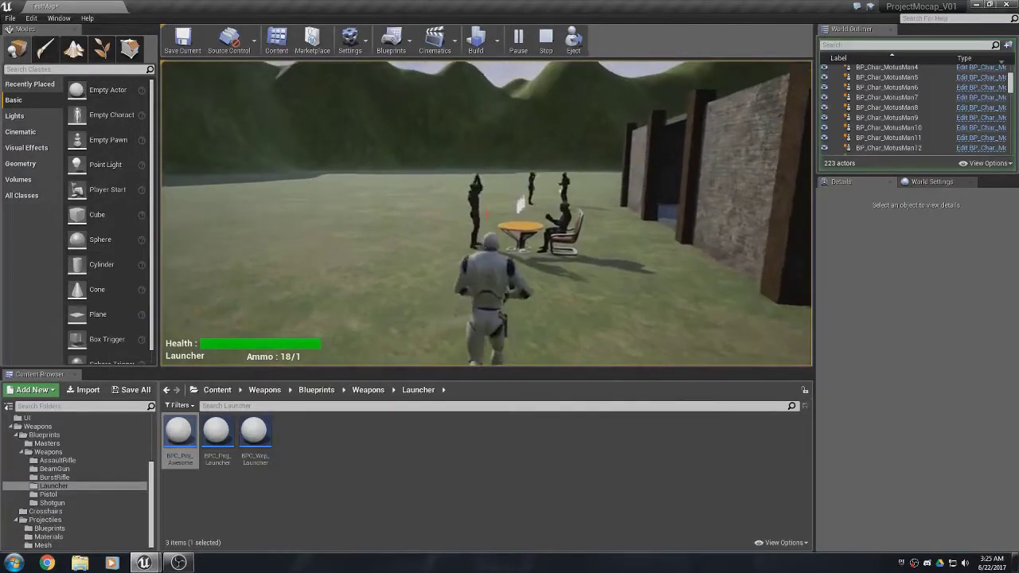
key(w)
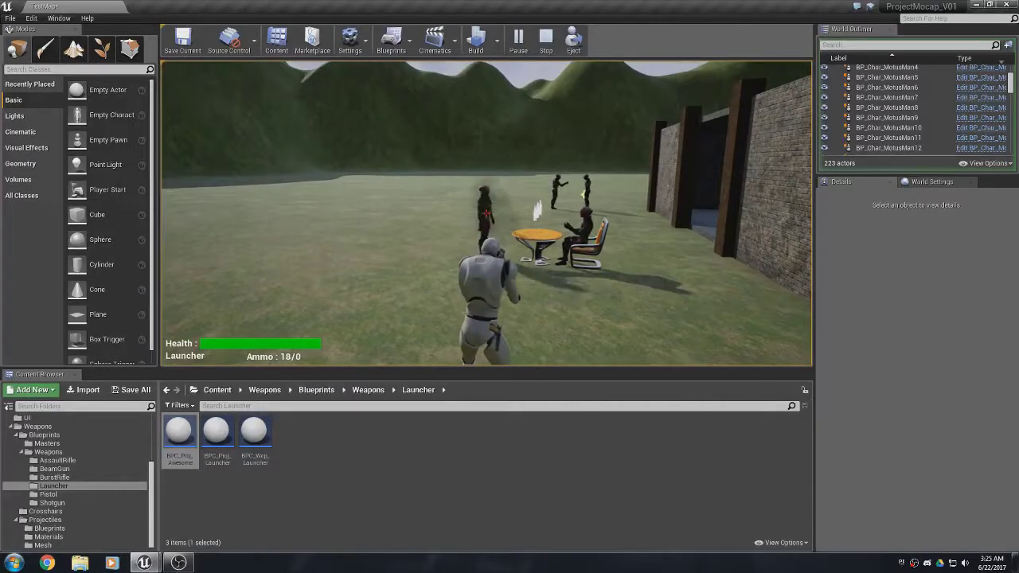
Reload, fire at the enemy by the table, run back and stop play.
key(r)
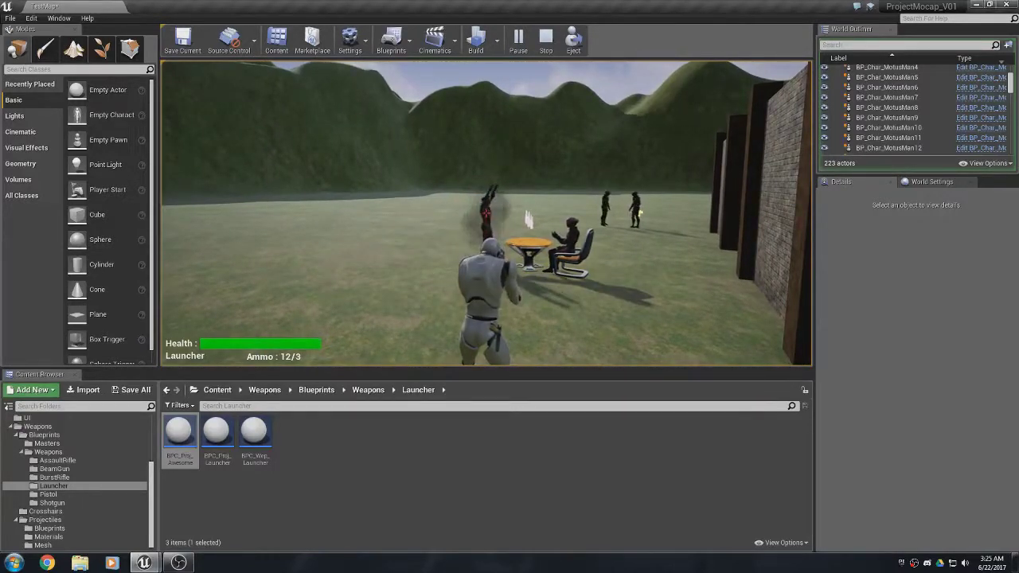
click(486, 214)
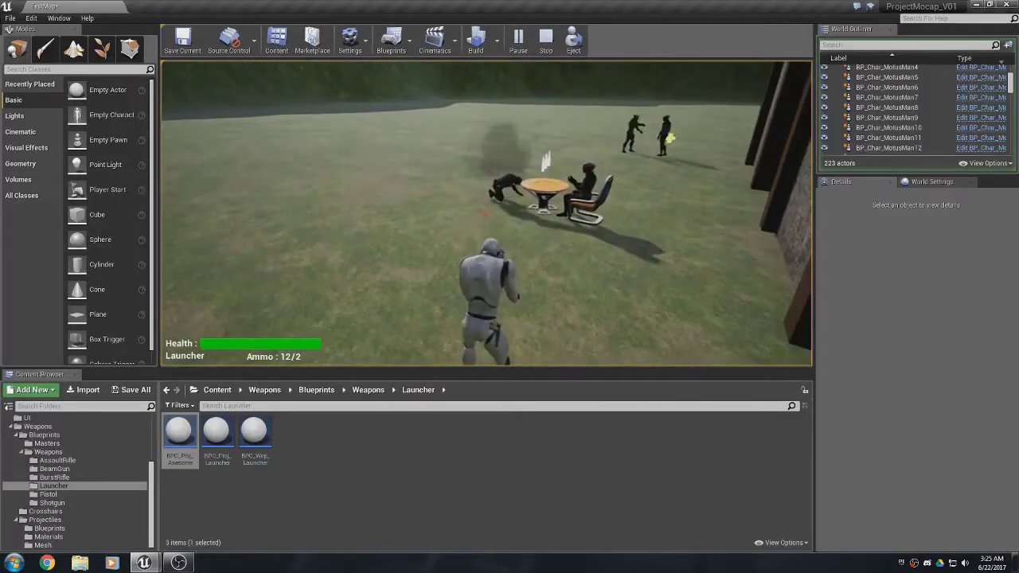
key(w)
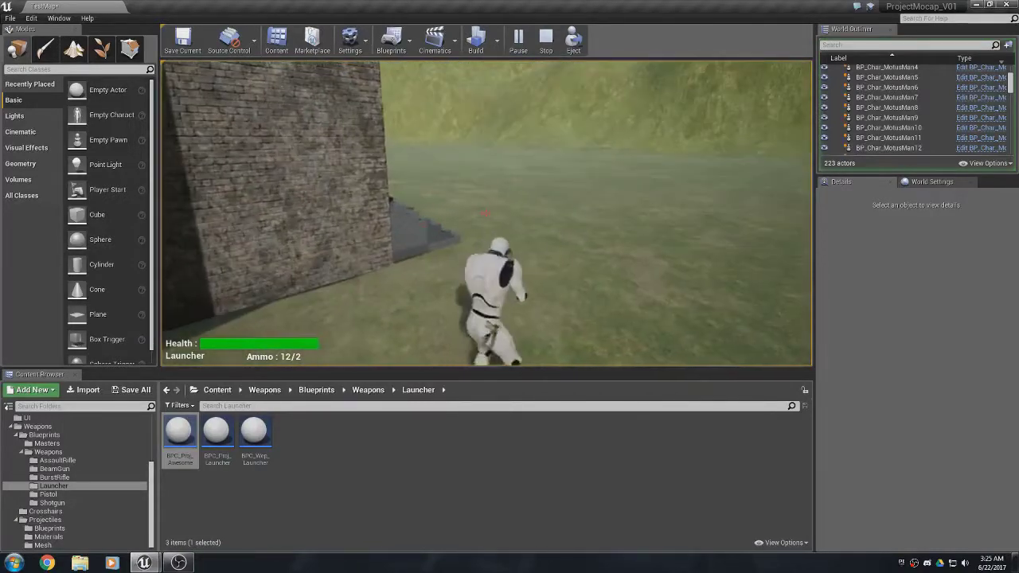
key(w)
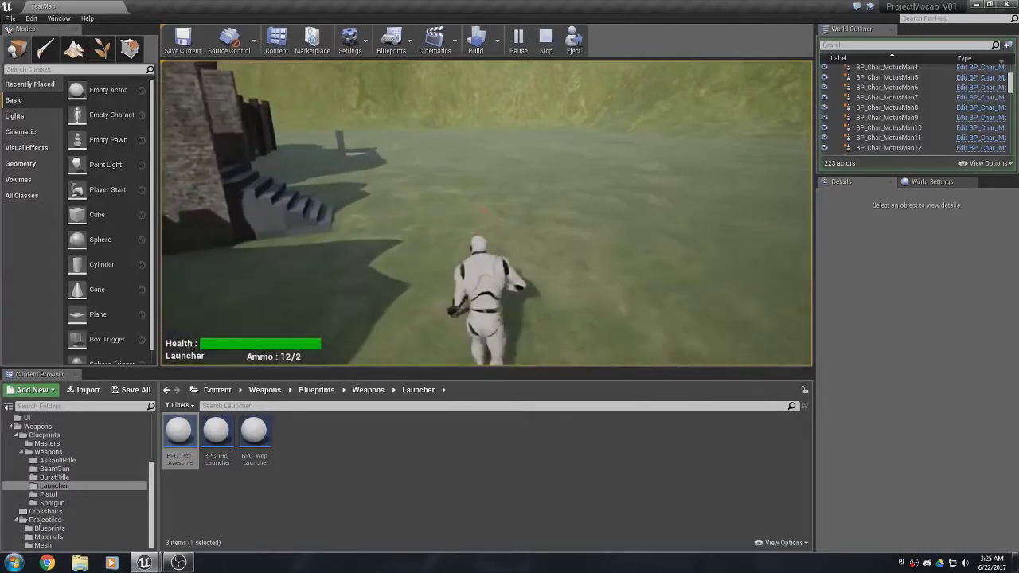
key(w)
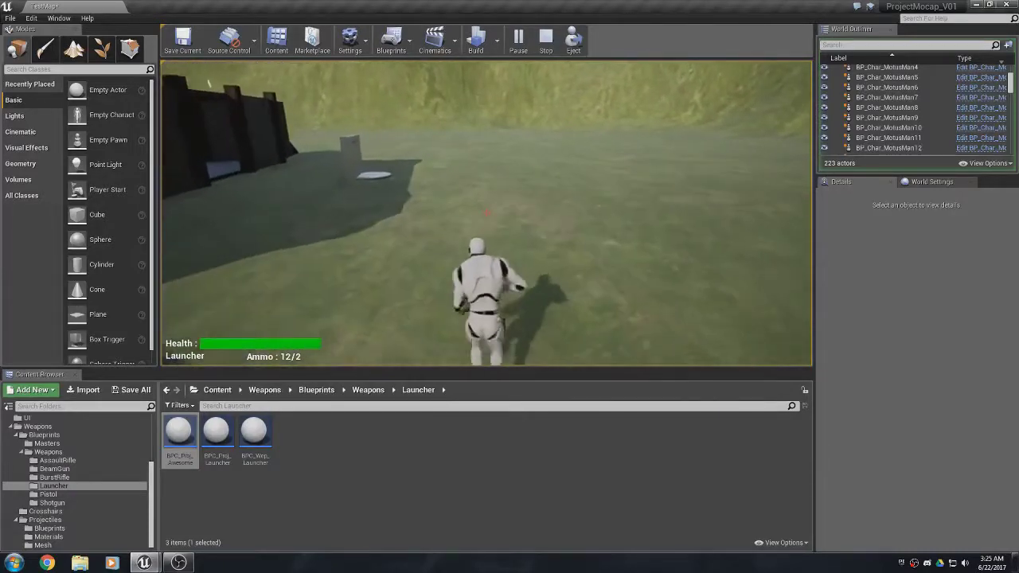
key(w)
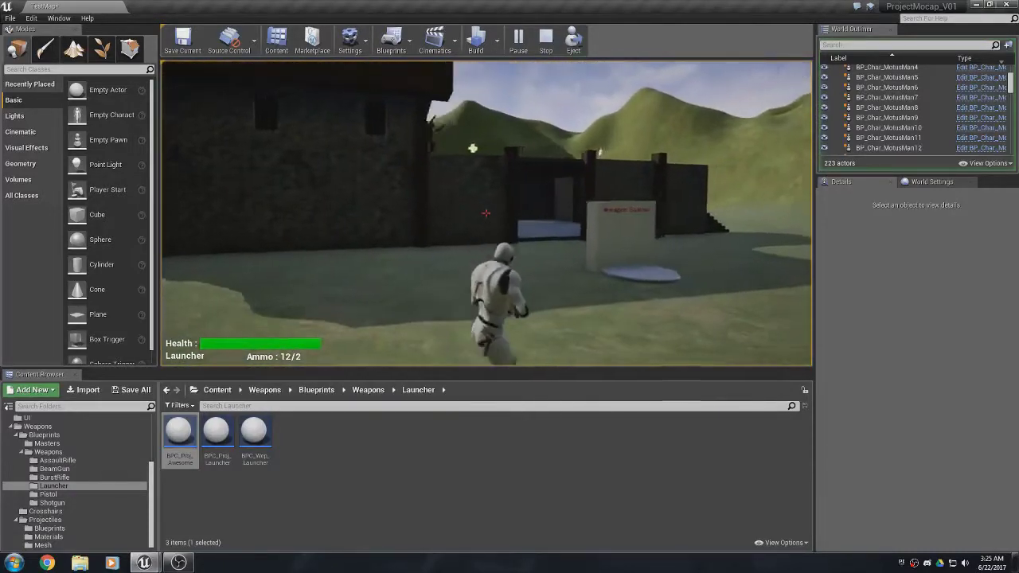
key(w)
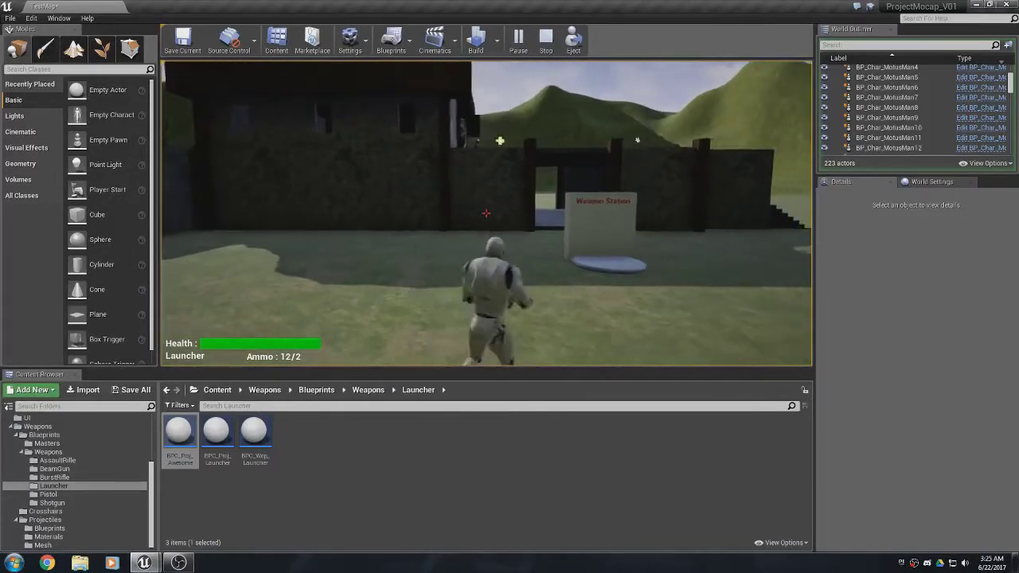
key(w)
key(w)
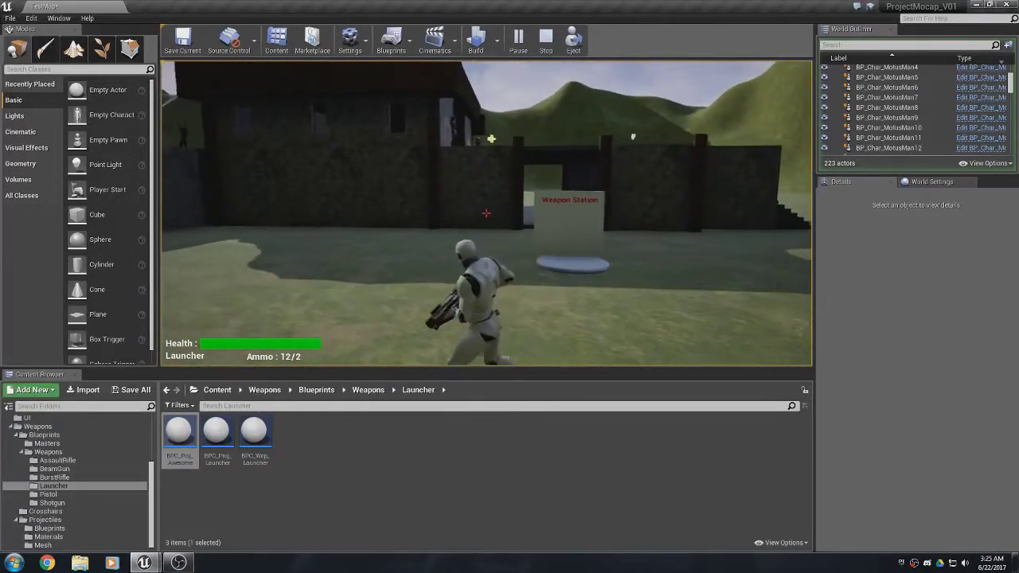
key(Escape)
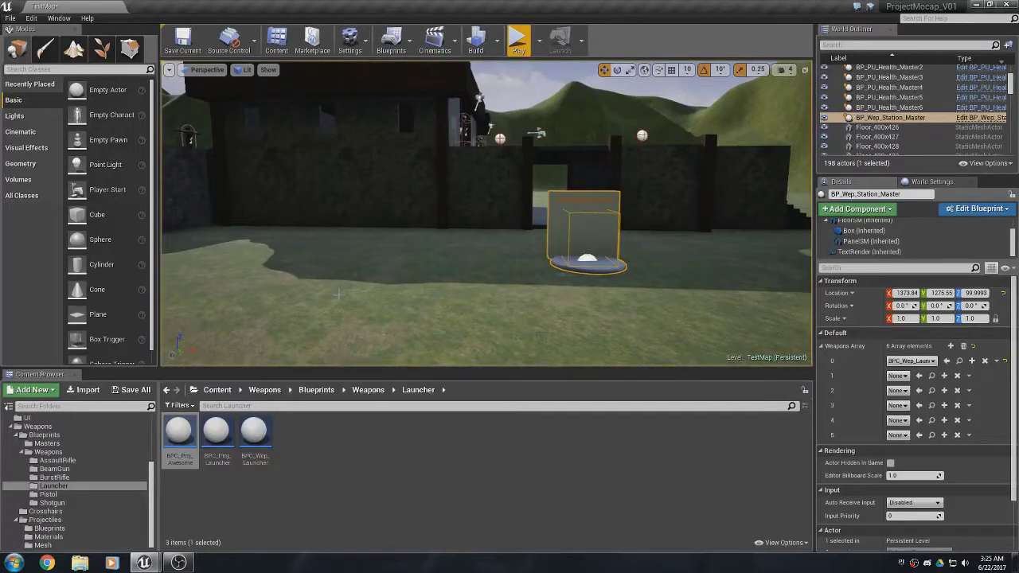
Reopen BPC_Proj_Awesome and select ProjectilePS, which has no particle template set.
double_click(179, 434)
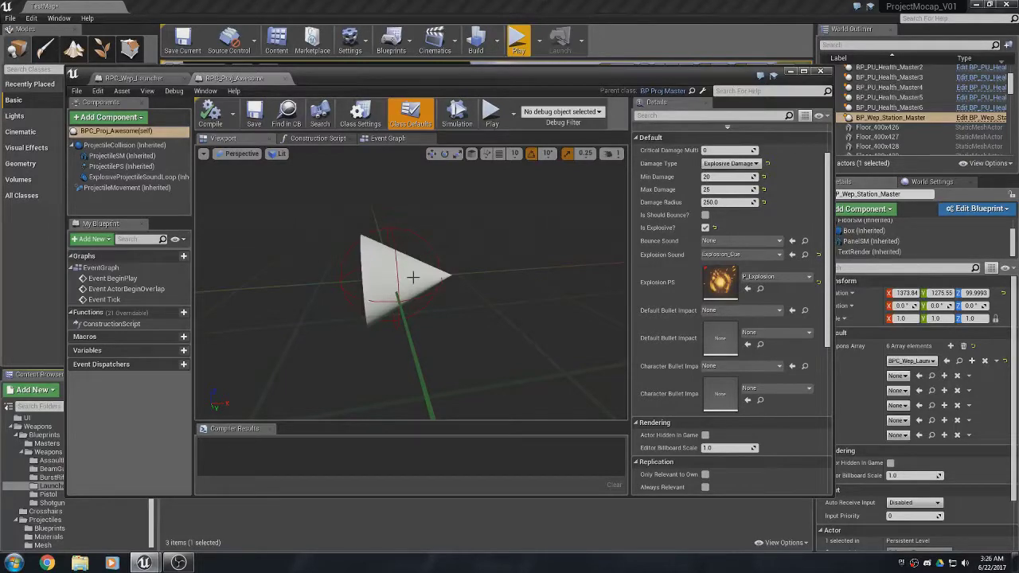
click(133, 167)
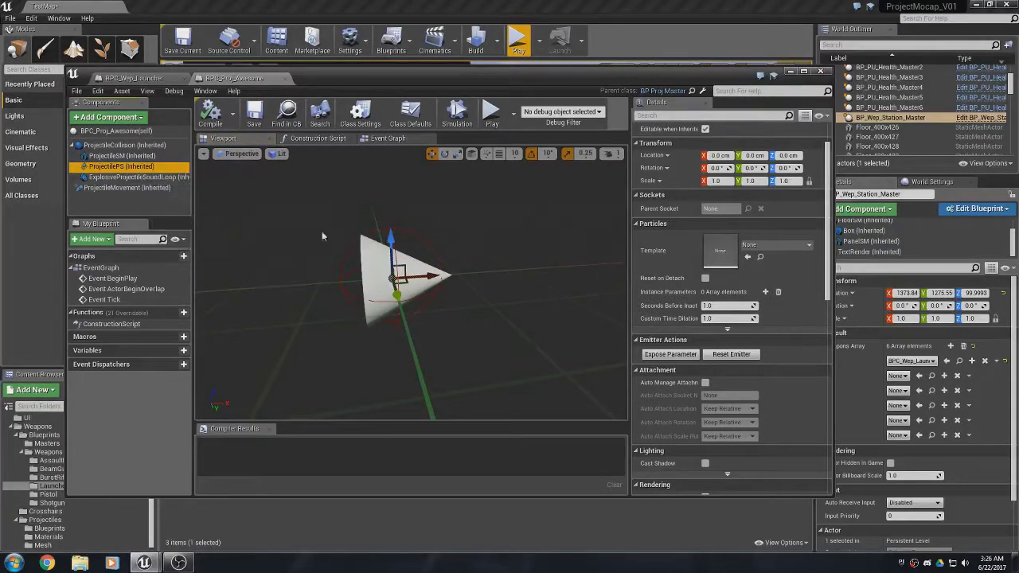
Clear the cone static mesh from the ProjectileSM component.
click(127, 156)
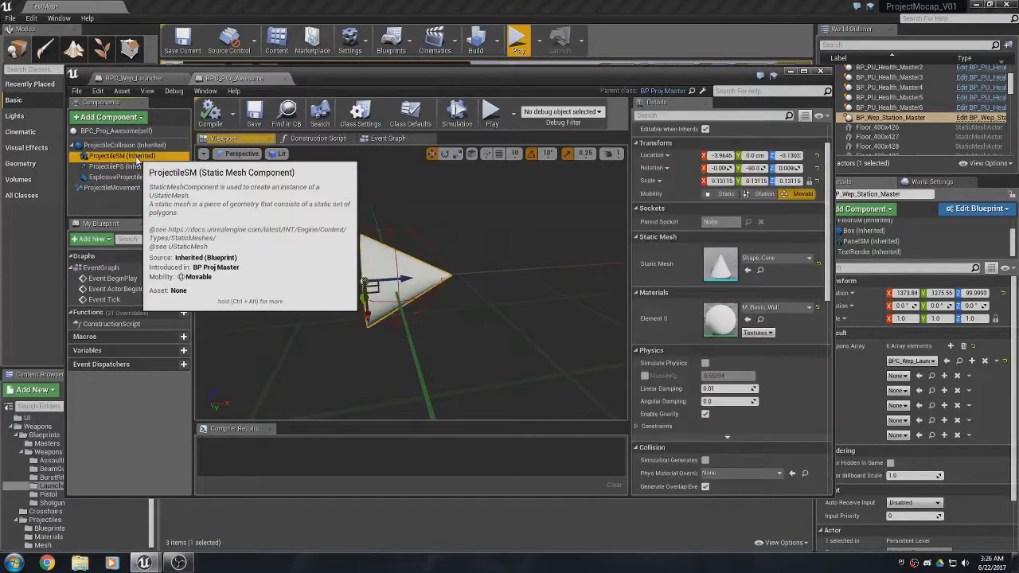
click(796, 260)
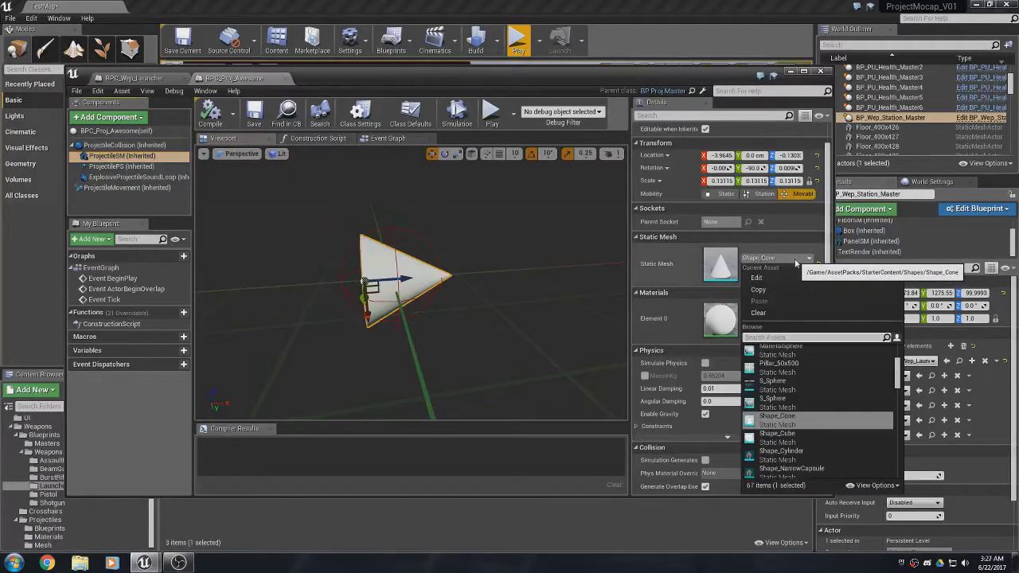
click(758, 312)
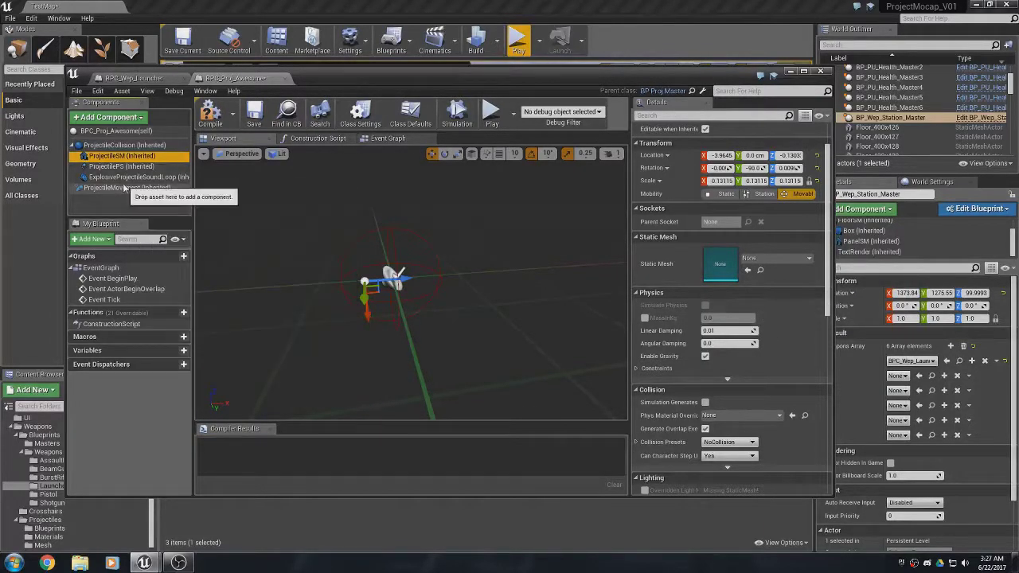
Set ProjectilePS's particle template to P_Launcher_proj, compile, and return to TestMap.
click(117, 166)
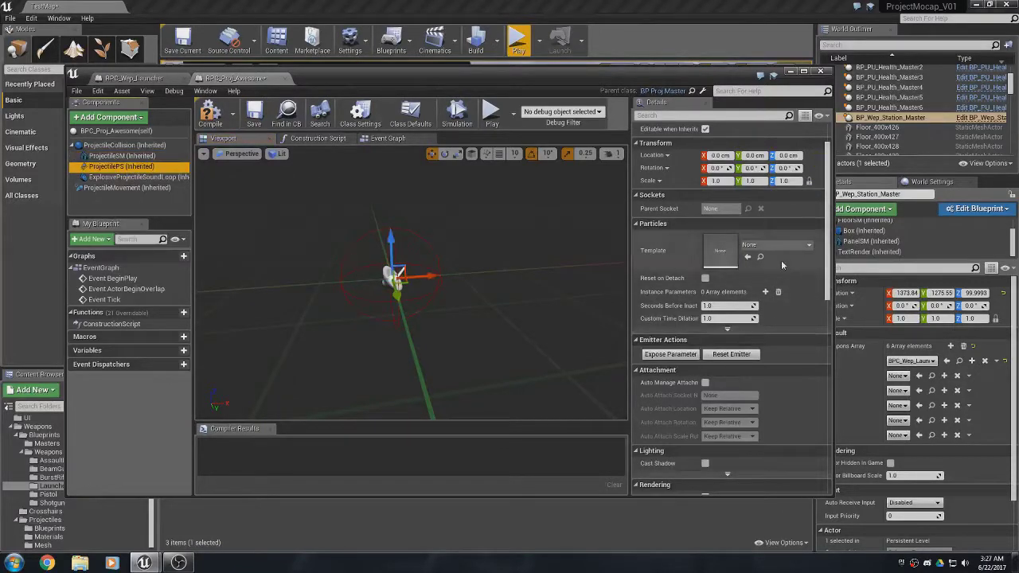
click(808, 245)
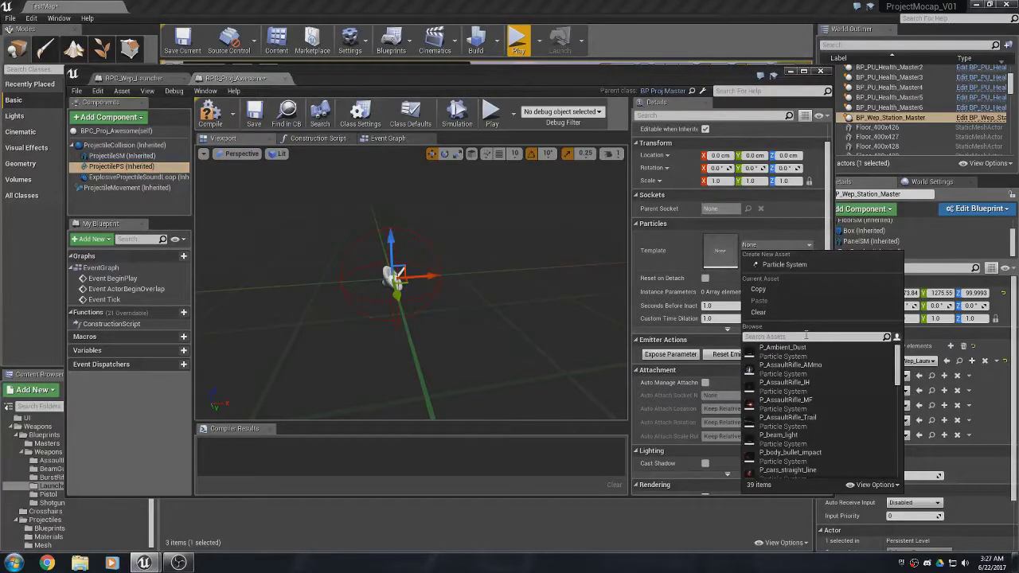
text(proj)
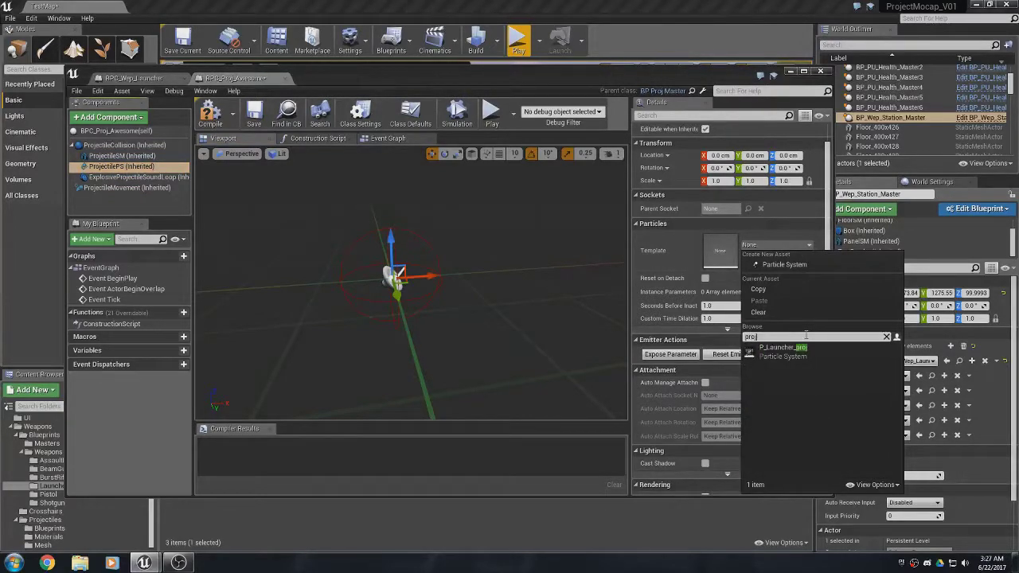
click(795, 351)
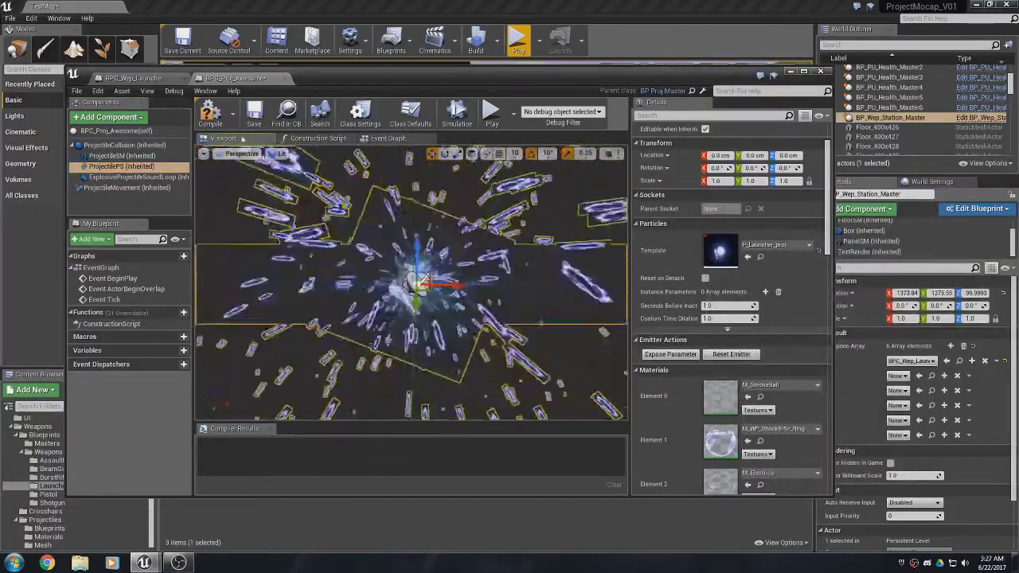
click(212, 115)
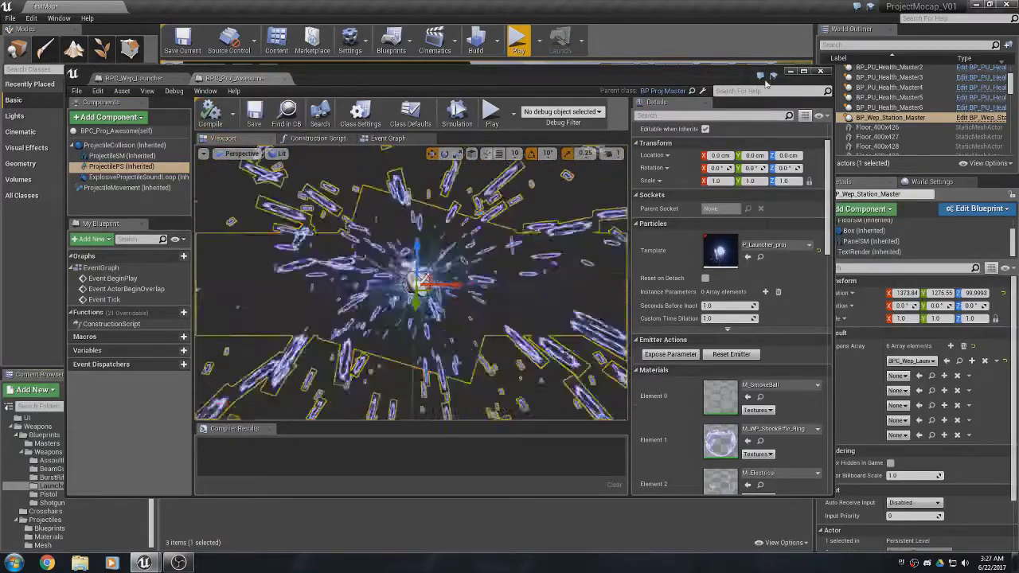
click(790, 71)
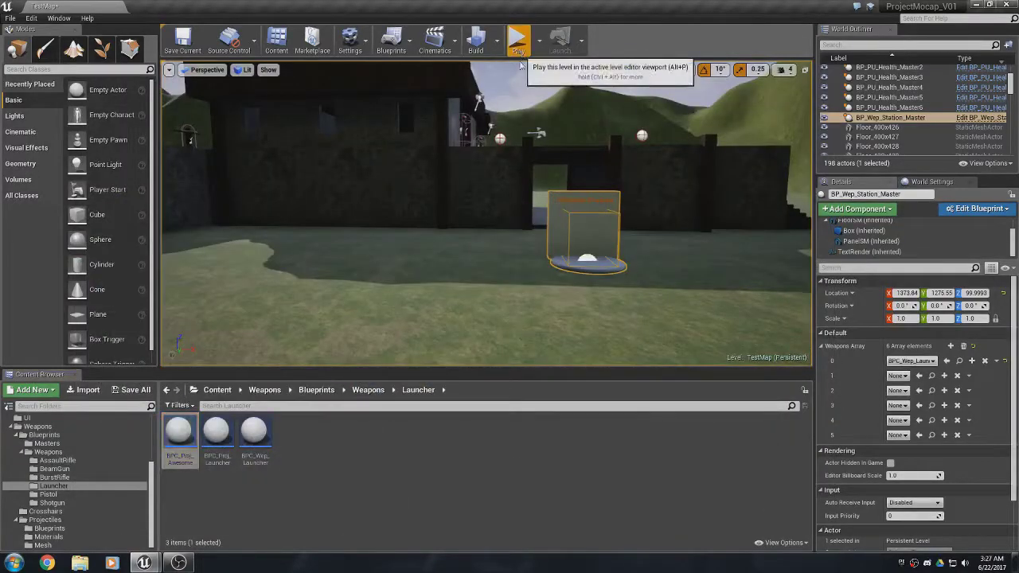
click(519, 40)
key(w)
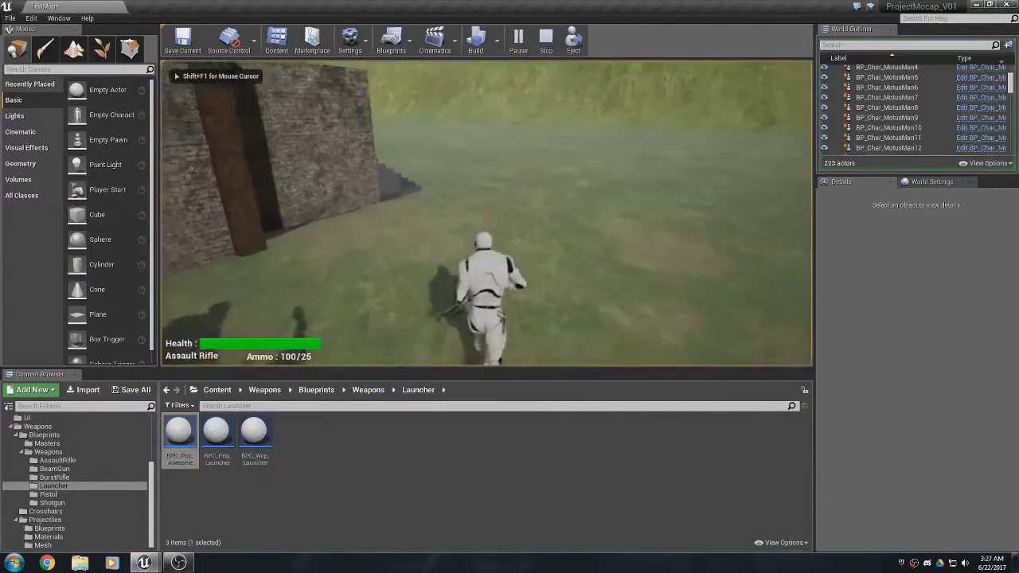
key(w)
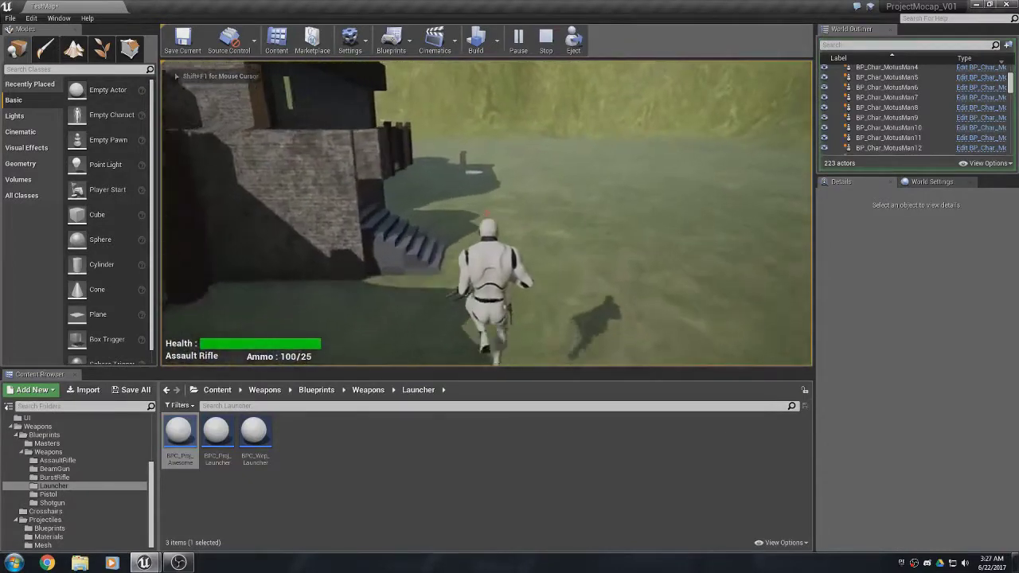
key(w)
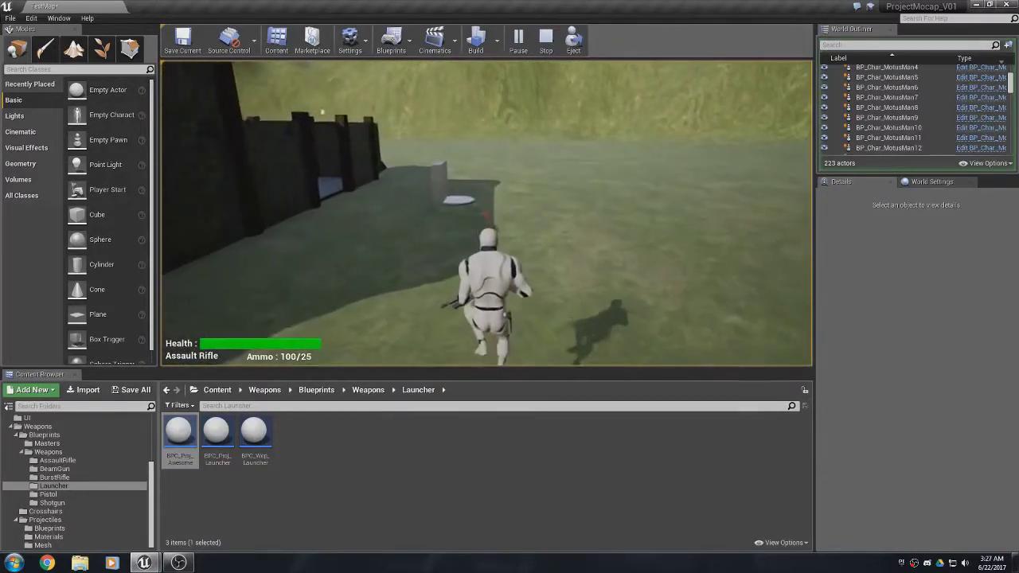
key(w)
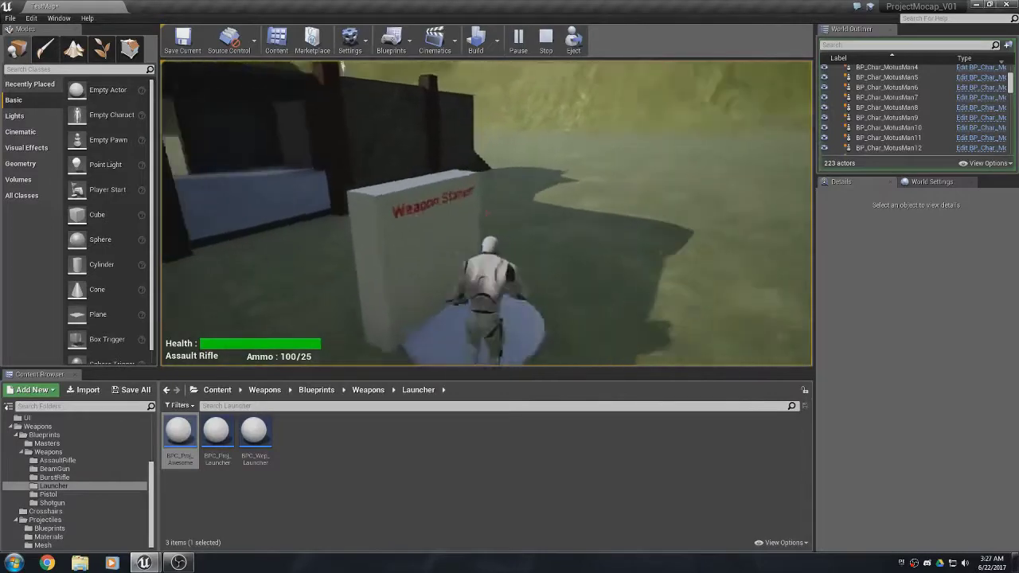
key(s)
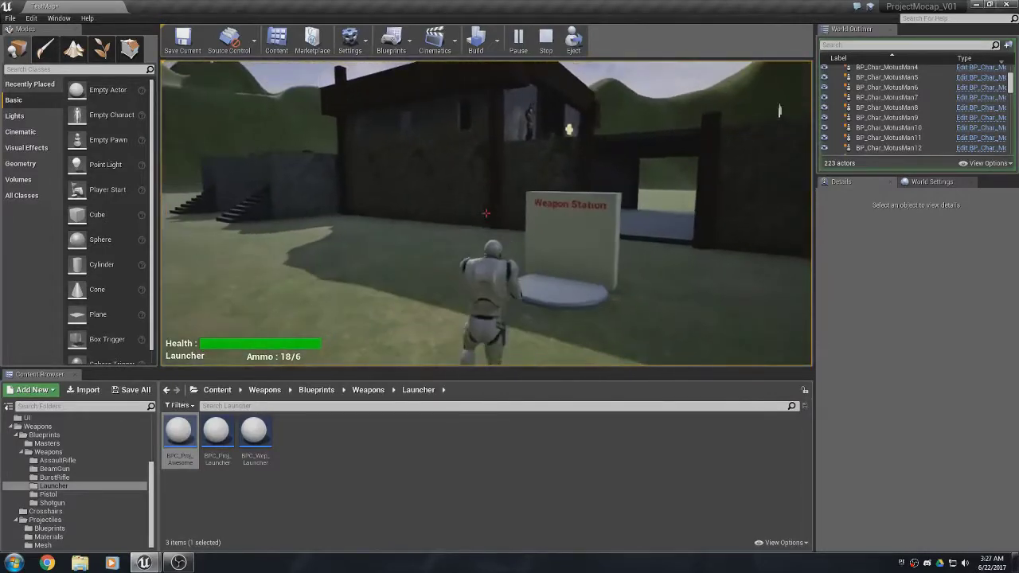
click(595, 129)
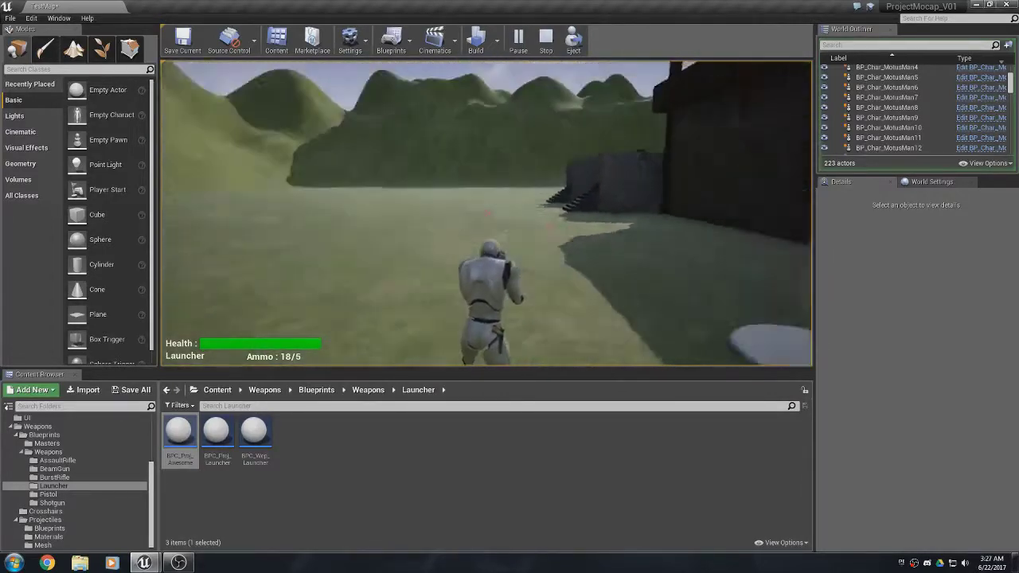
click(486, 213)
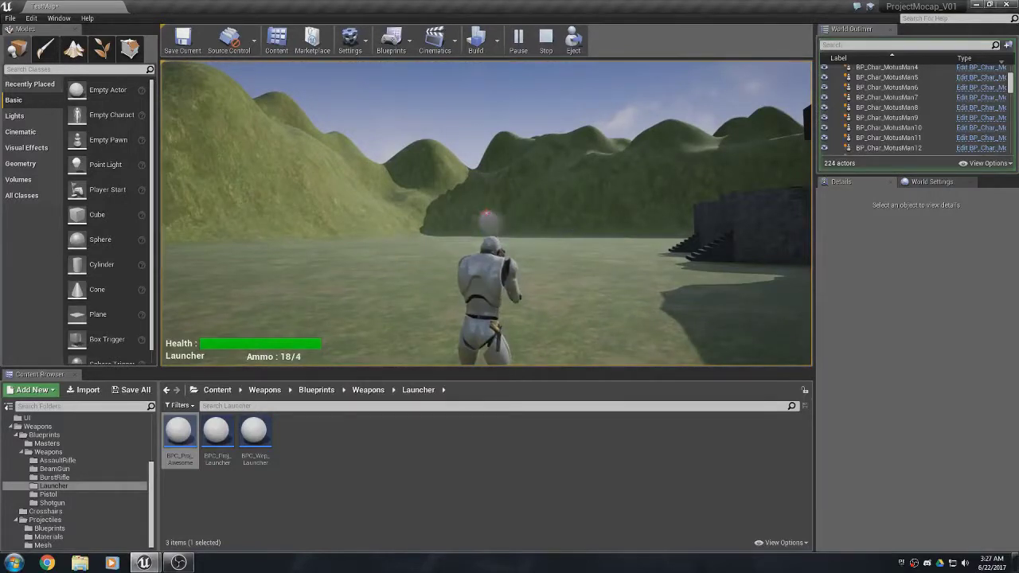
click(486, 213)
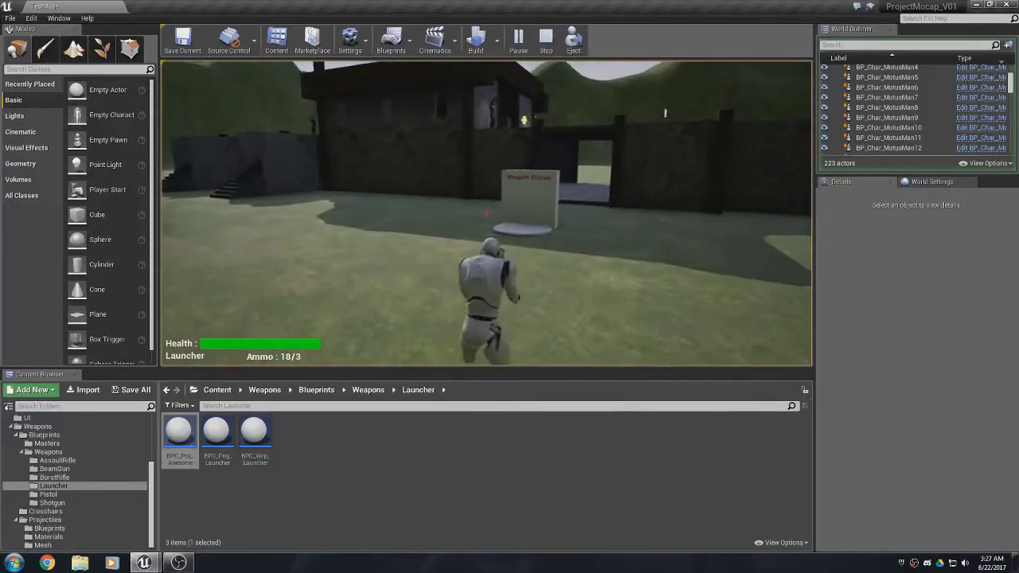
key(Escape)
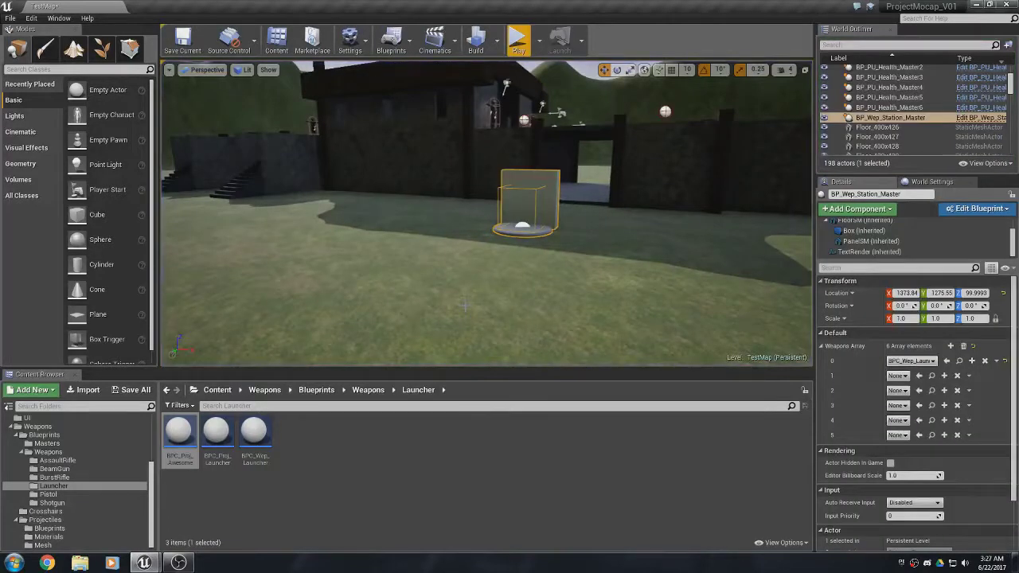
Open BPC_Proj_Awesome from the Content Browser and show its Class Defaults in Details.
double_click(188, 442)
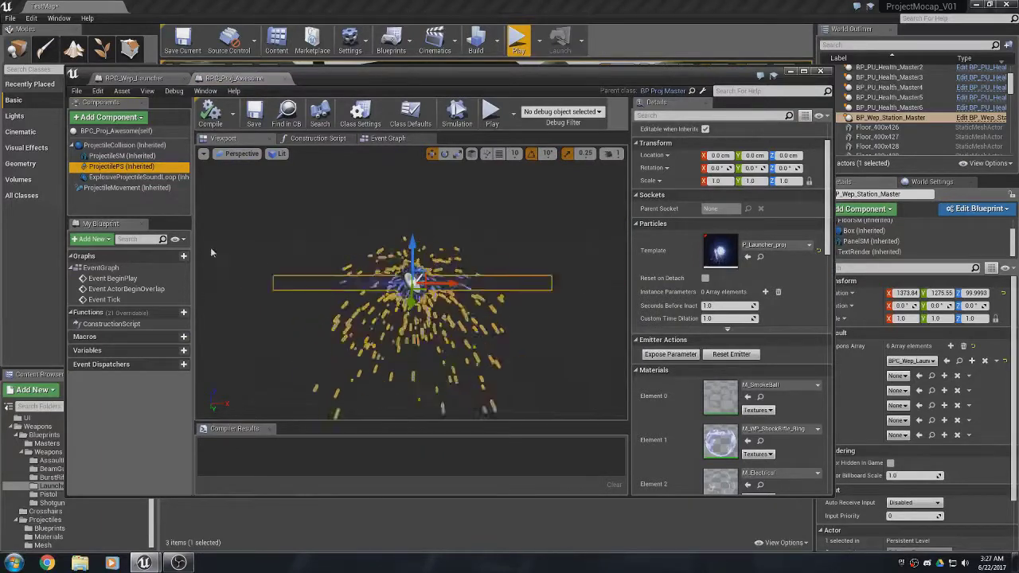
click(111, 130)
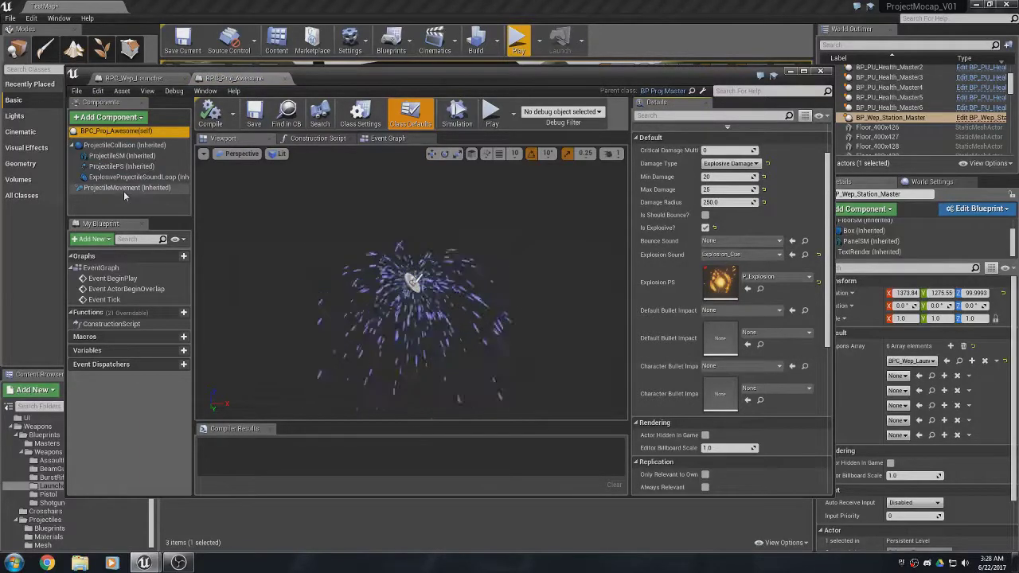
Assign the GrenadeLauncher_ProjectileLoop sound to the ExplosiveProjectileSoundLoop component.
click(107, 178)
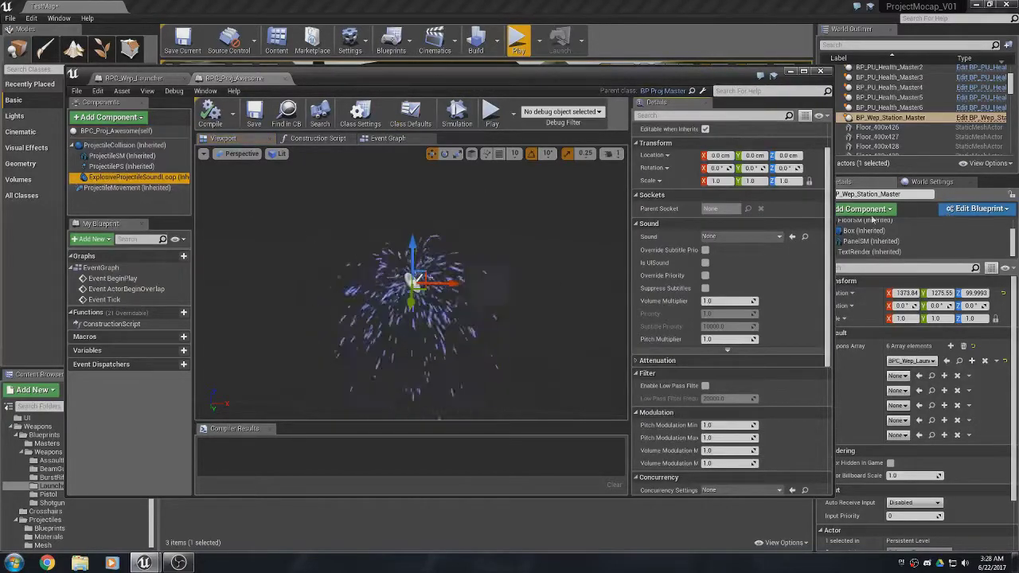
click(742, 237)
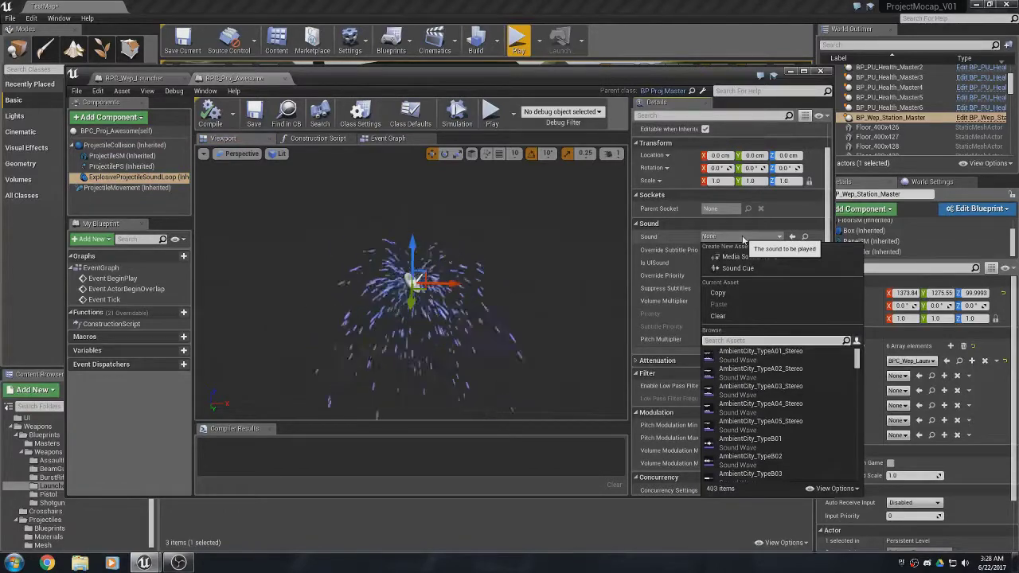
text(proj)
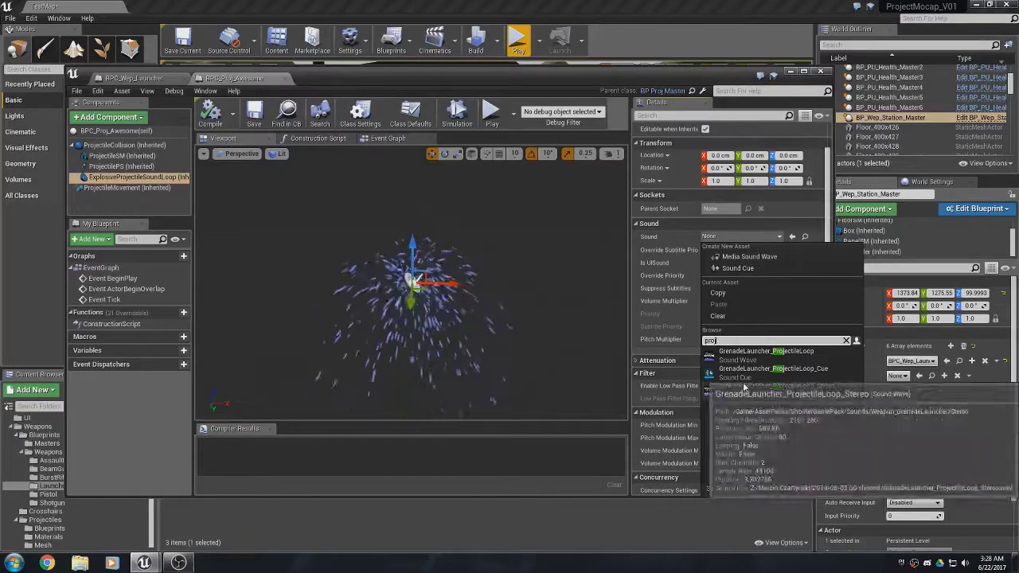
click(745, 355)
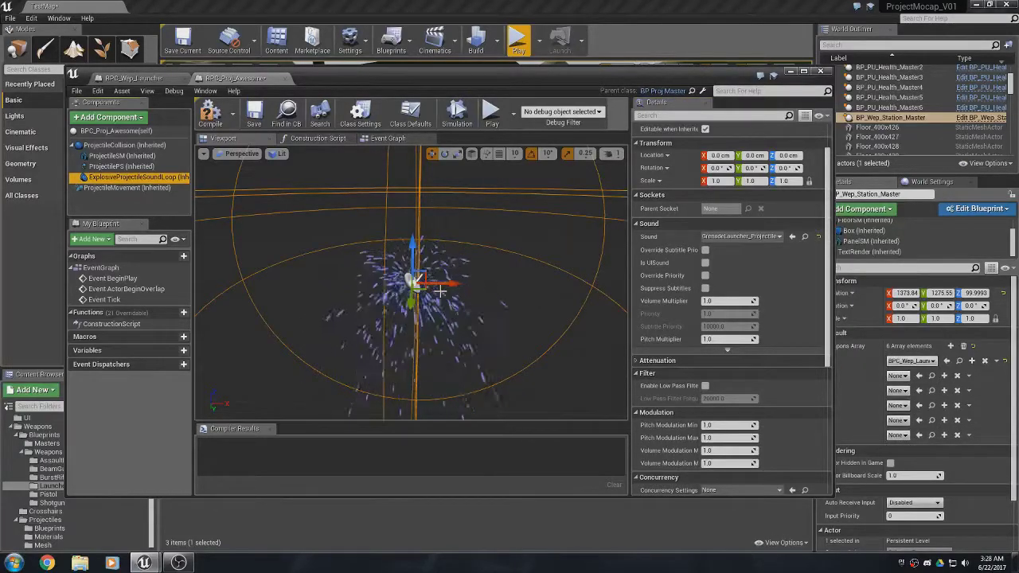
Compile and save BPC_Proj_Awesome, close its editor, and start editing the Play number of players.
click(210, 115)
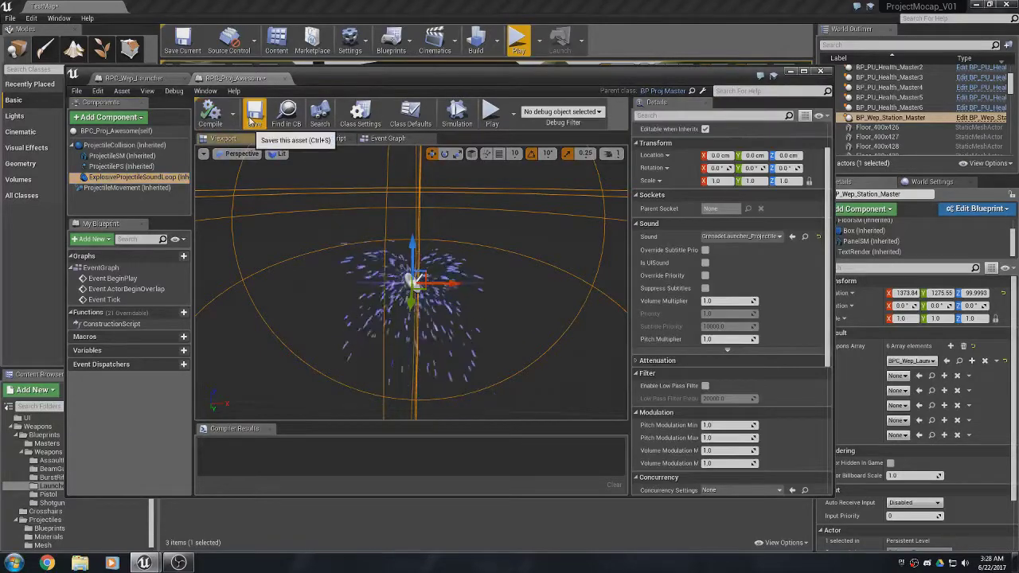
click(253, 115)
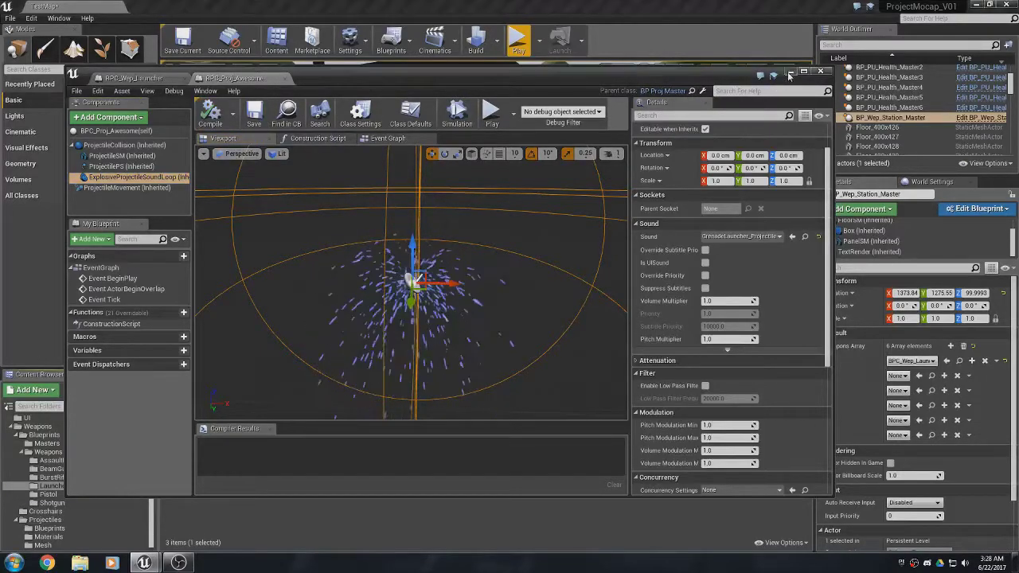
click(790, 72)
click(539, 41)
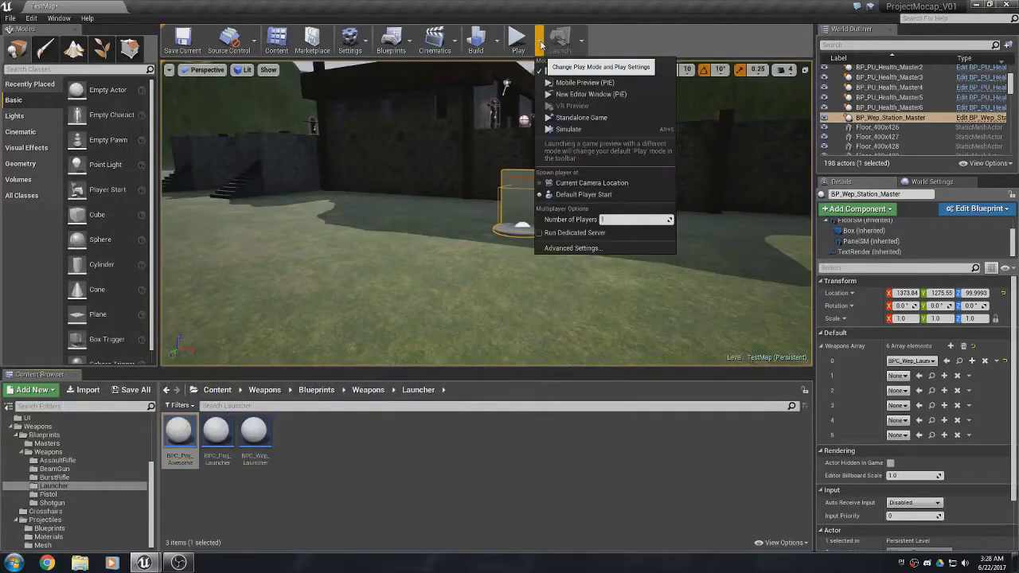
click(626, 219)
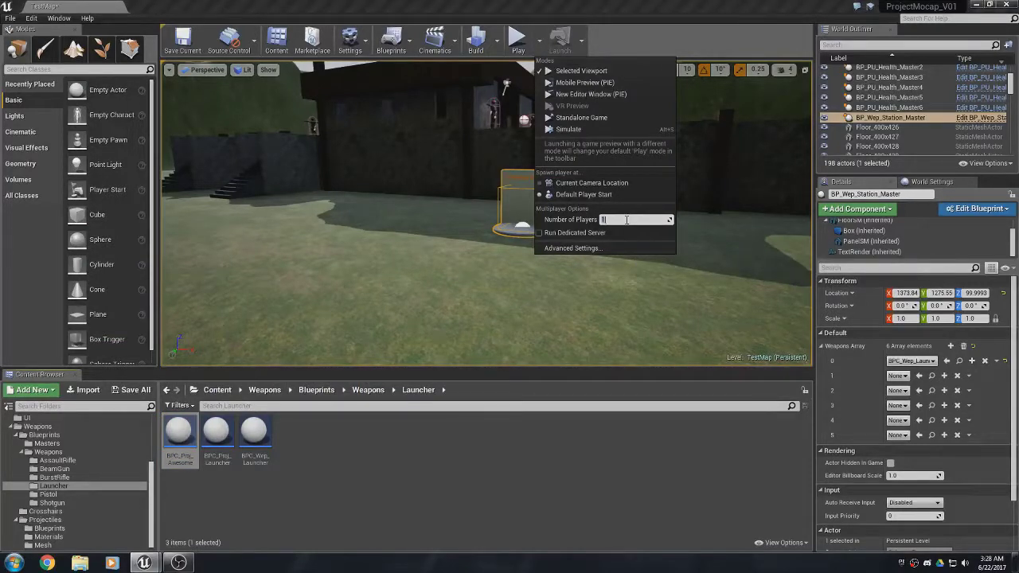
Start a 2-player session and run both the client and server characters across the map.
text(2)
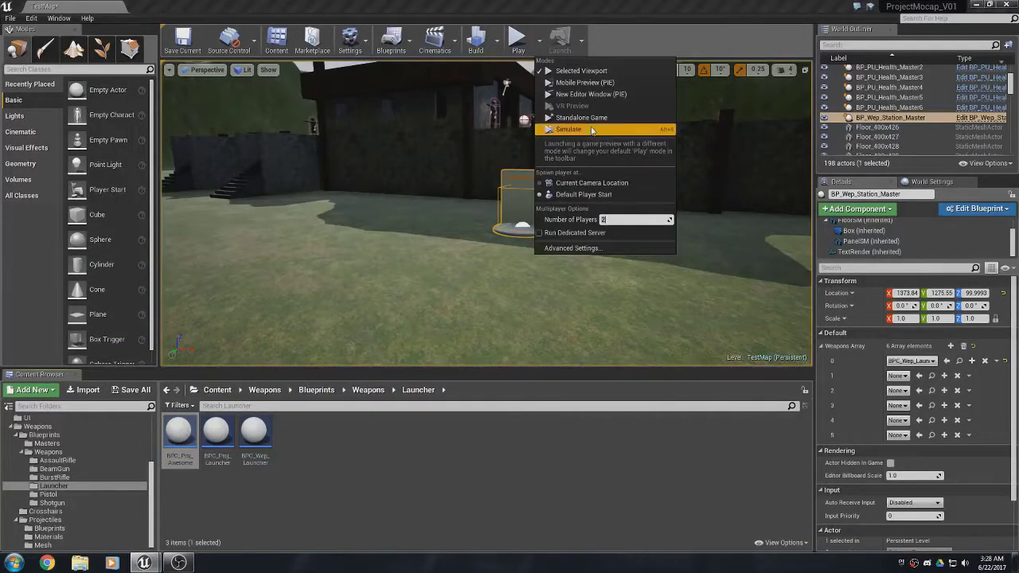
click(589, 94)
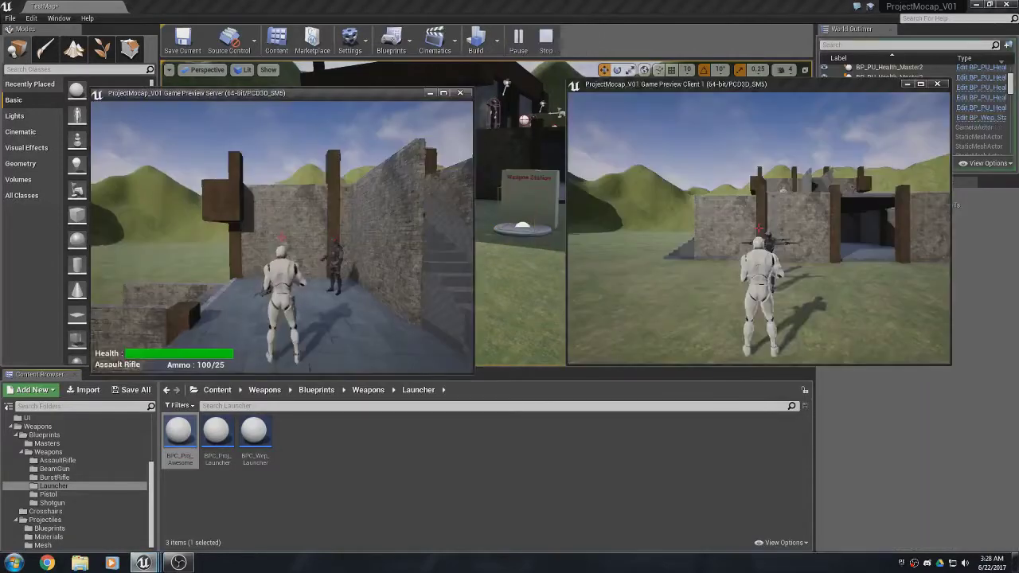
key(w)
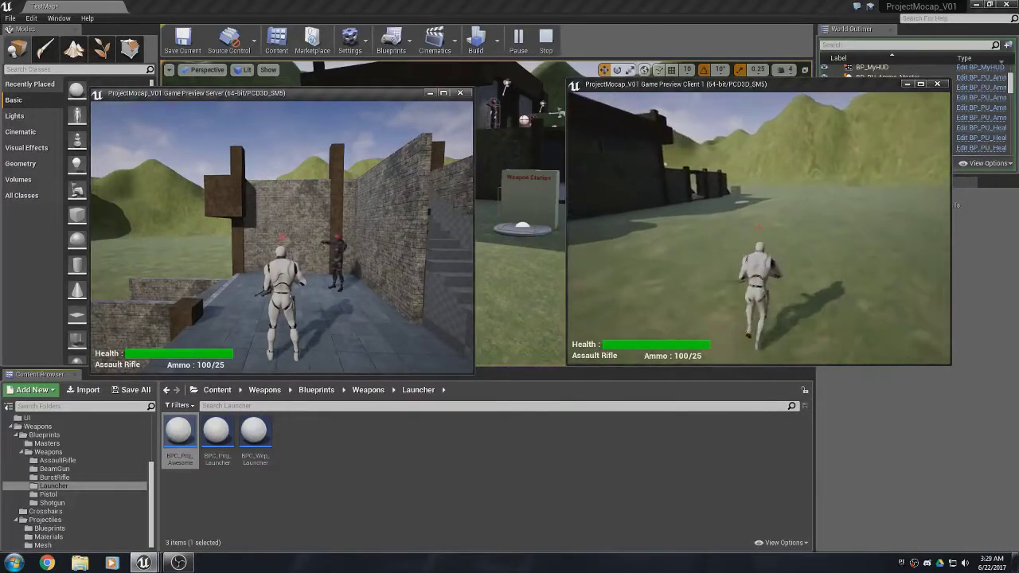
click(177, 311)
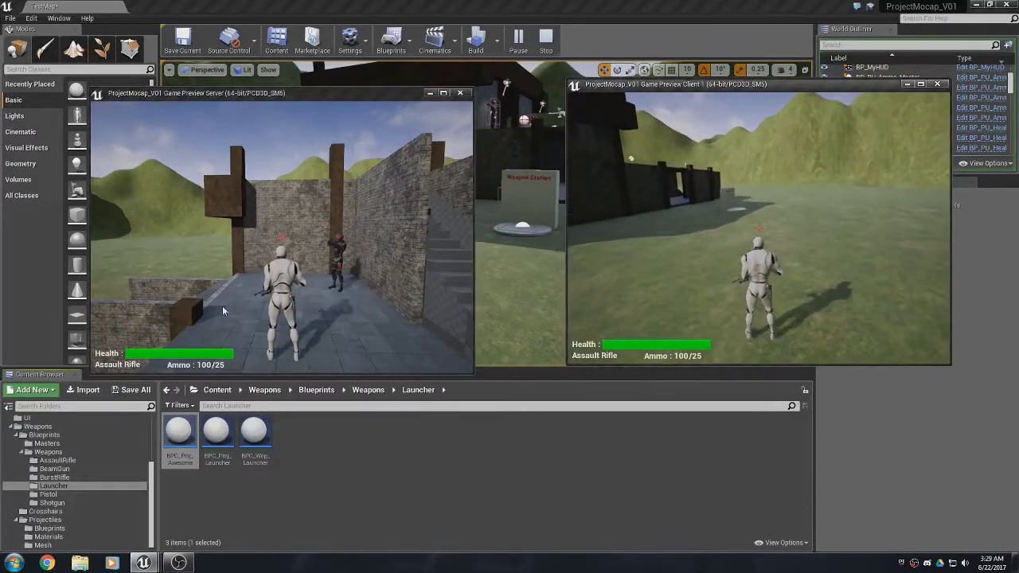
key(w)
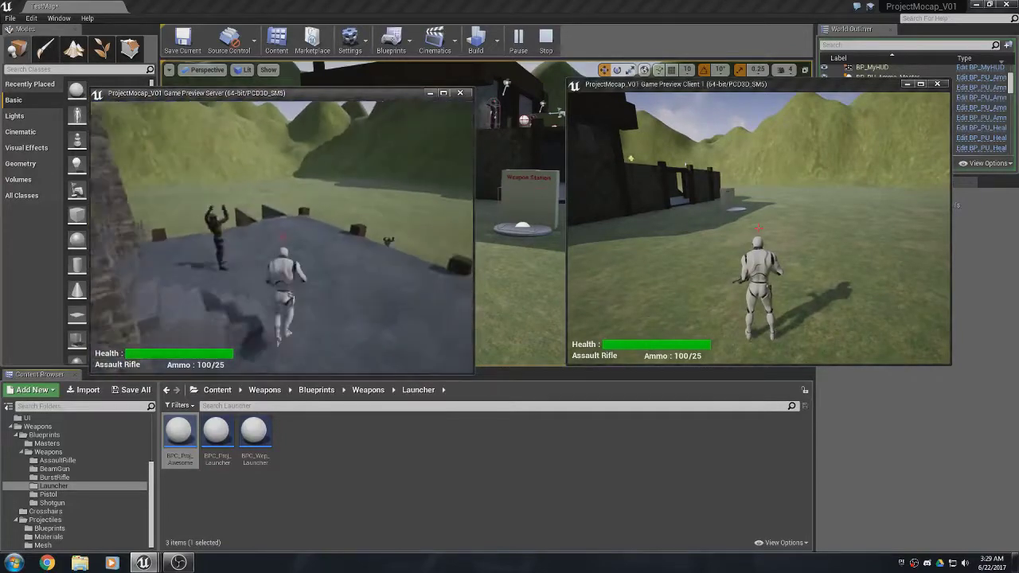
key(w)
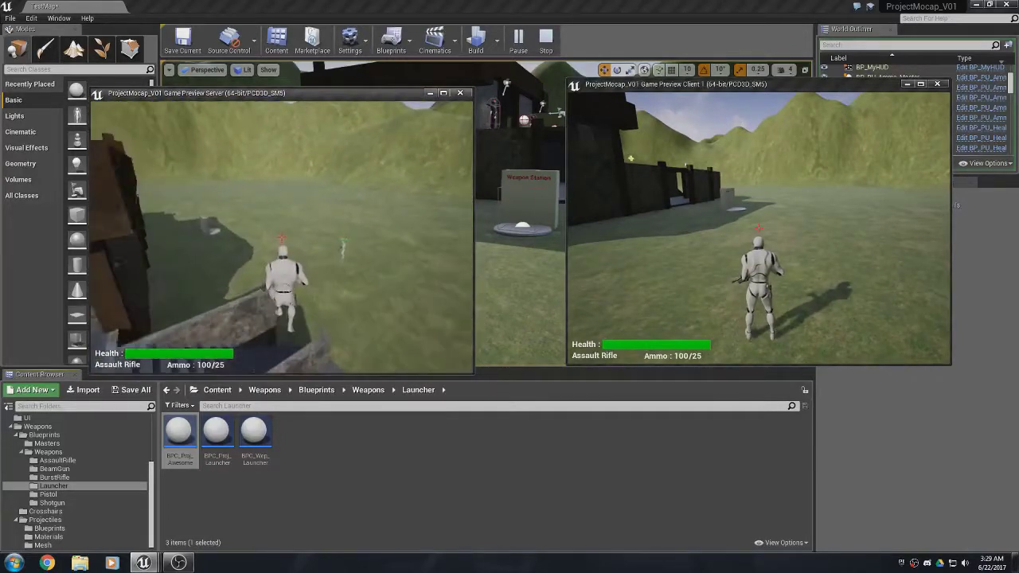
key(w)
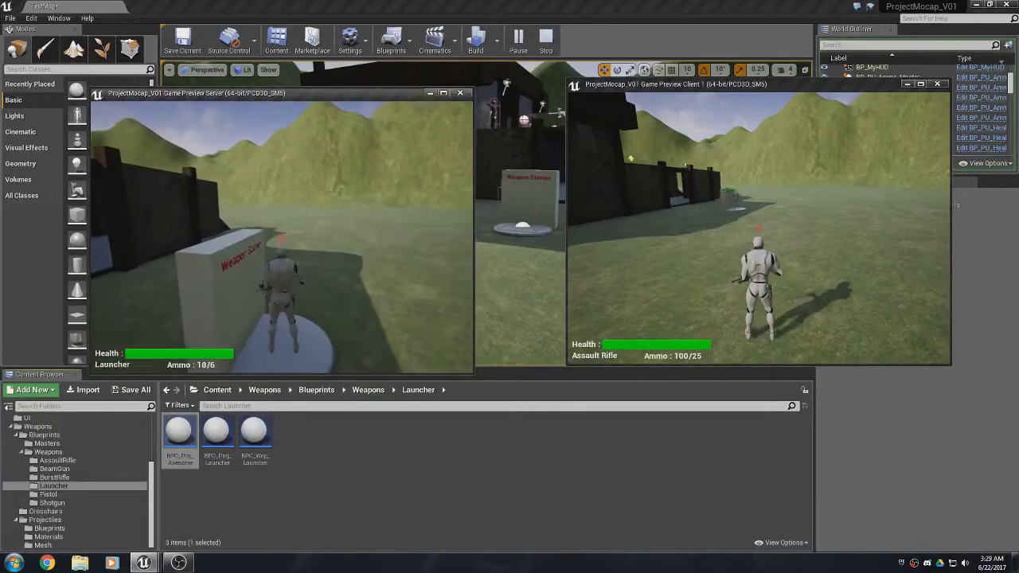
key(w)
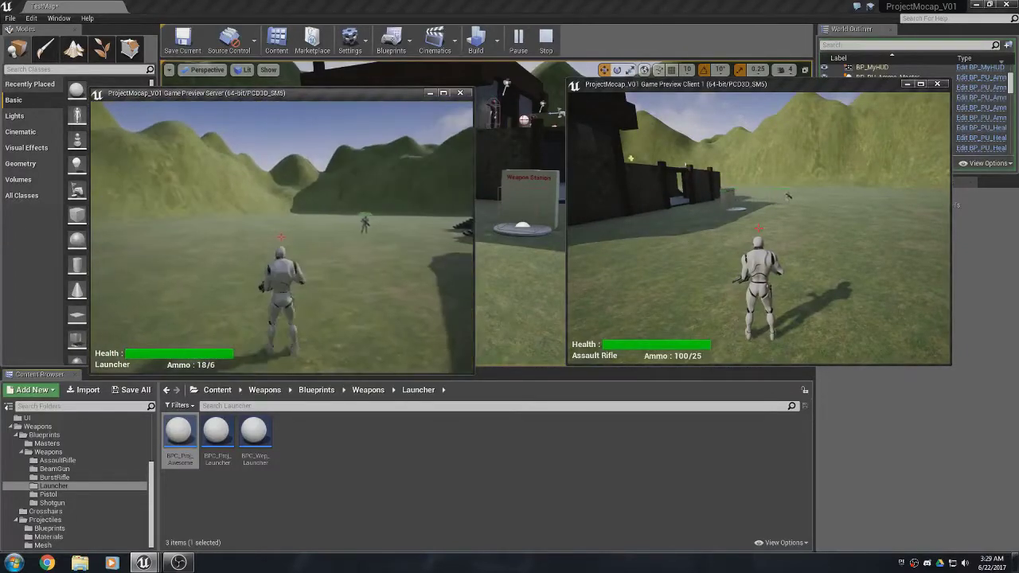
Run the soloaudio console command in the client game window.
click(759, 227)
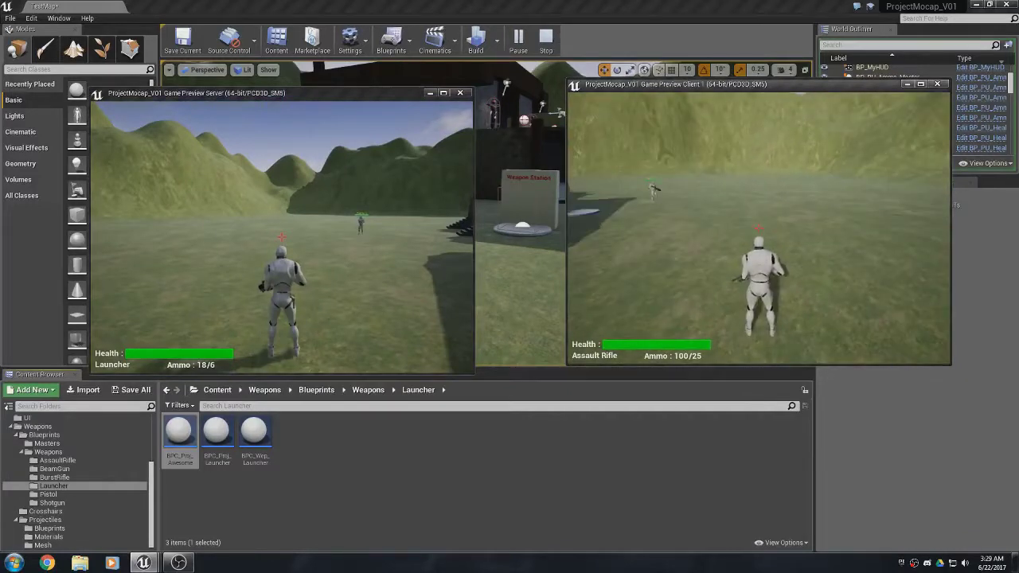
key(grave)
text(oloaudio)
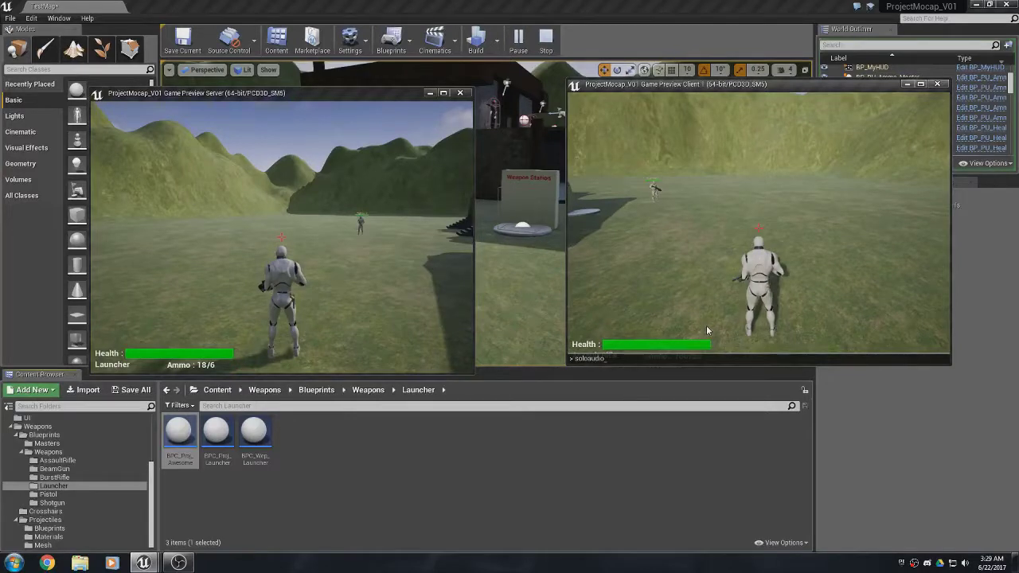
key(Return)
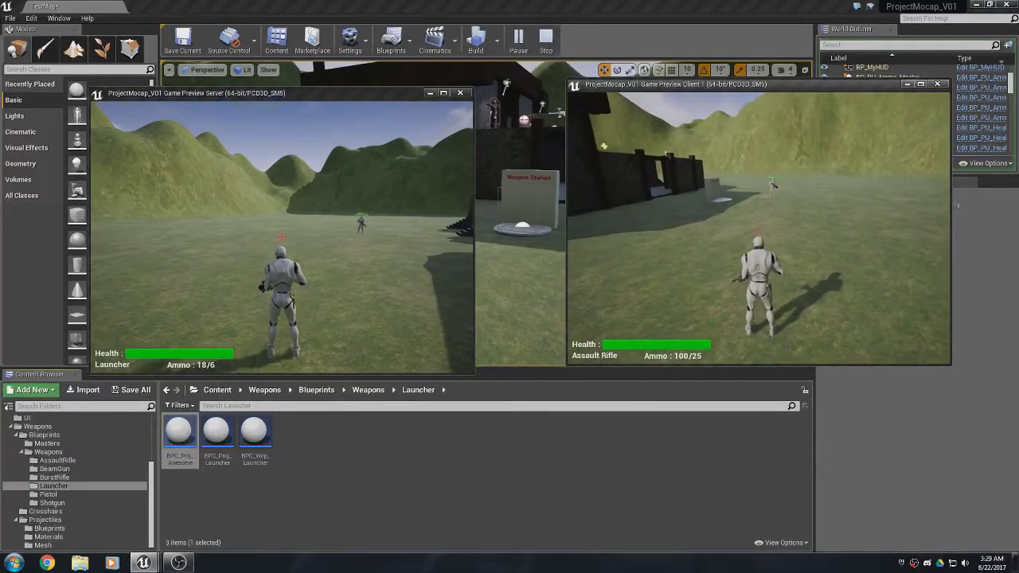
Fire the Launcher twice from the server player while running, then end the session.
key(alt+Tab)
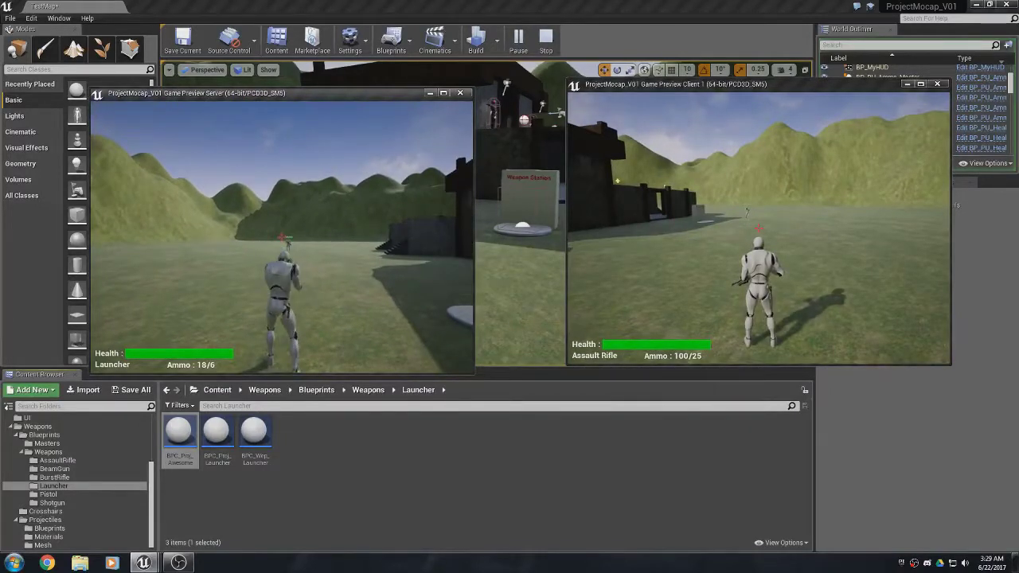
click(281, 237)
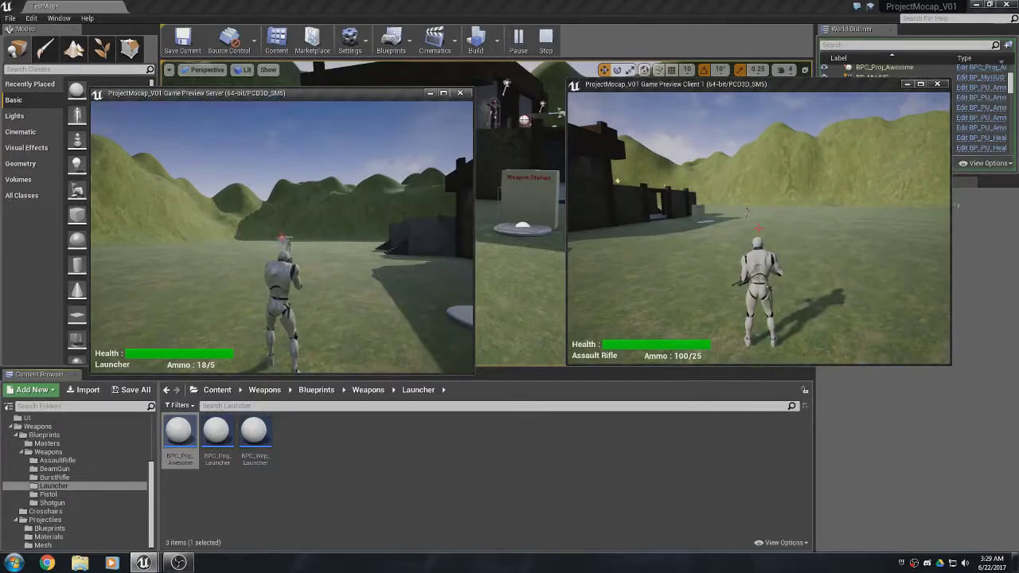
key(w)
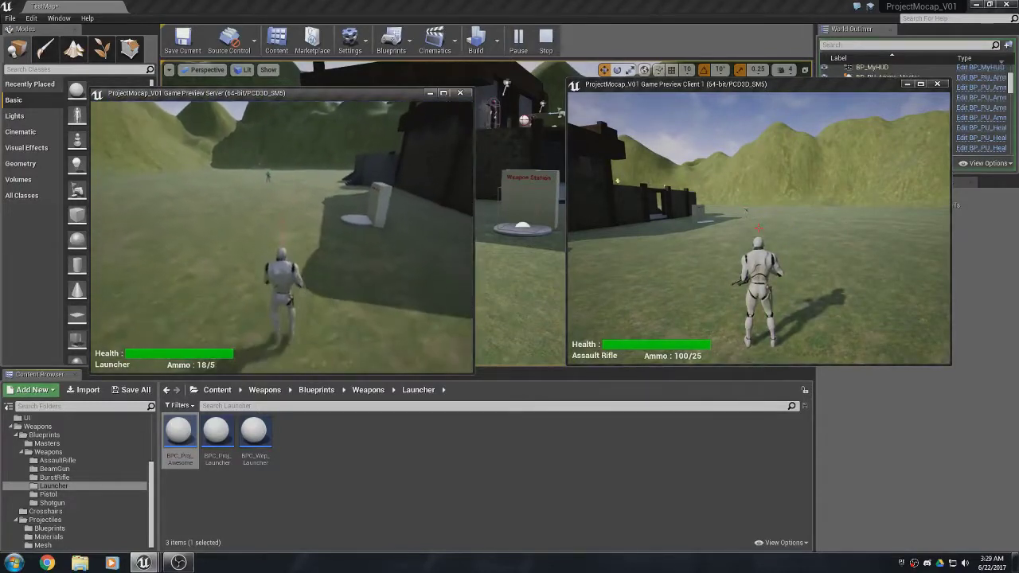
key(w)
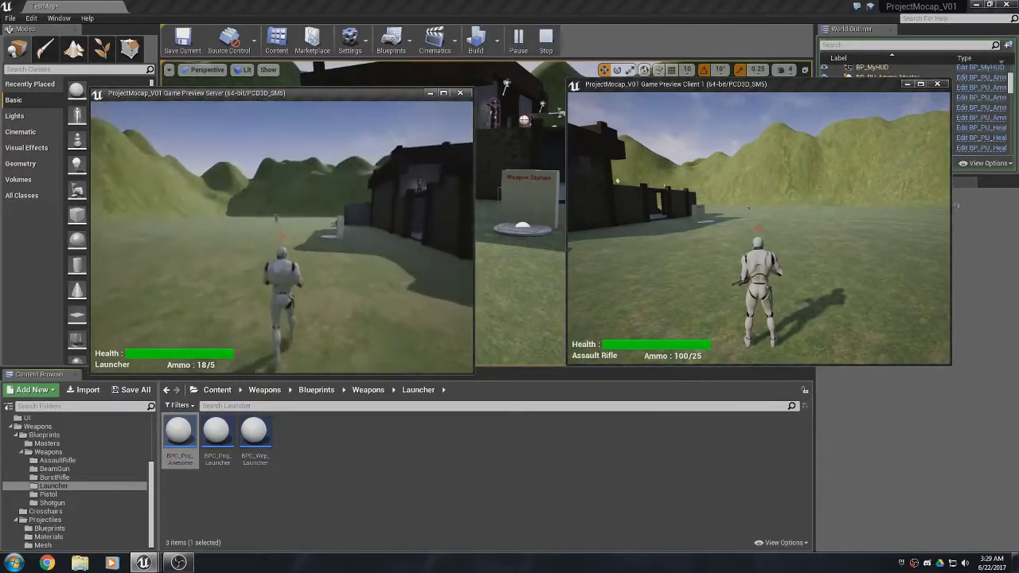
key(w)
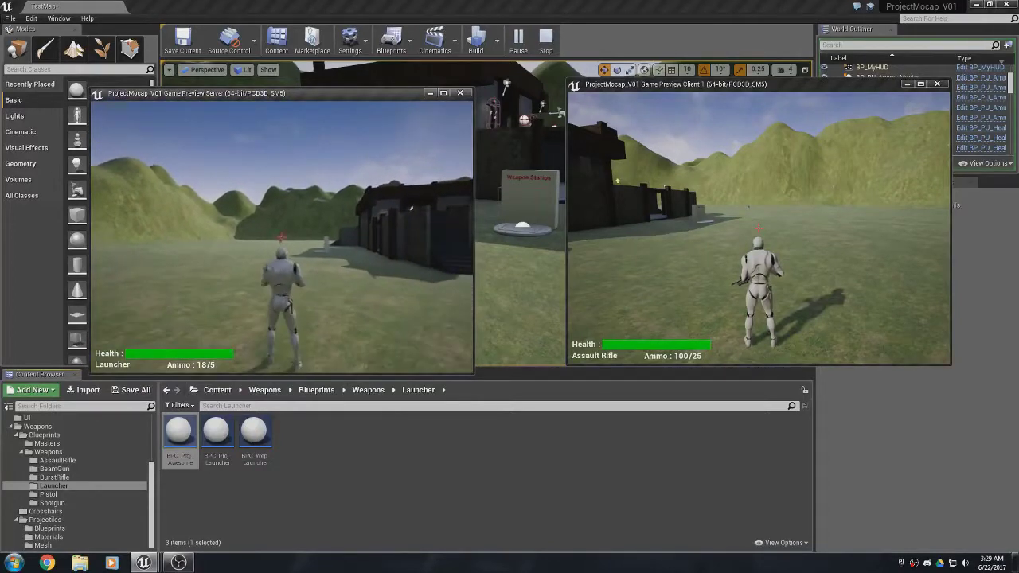
key(w)
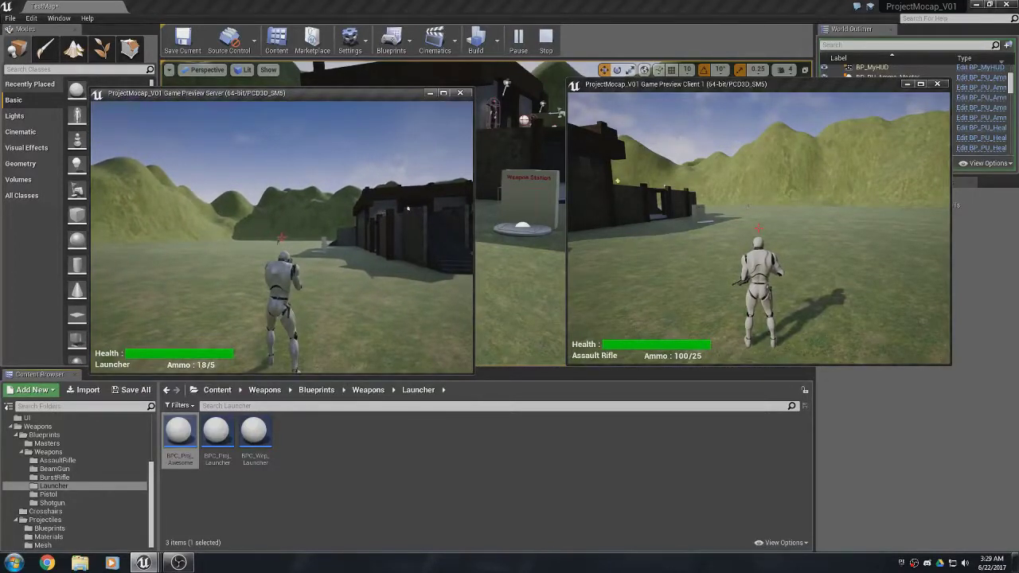
click(281, 237)
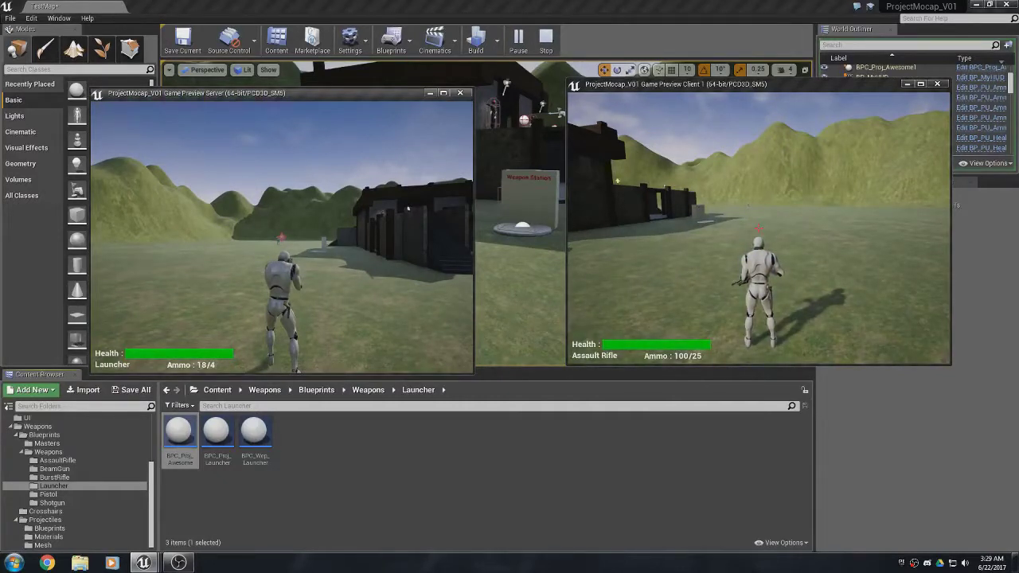
key(w)
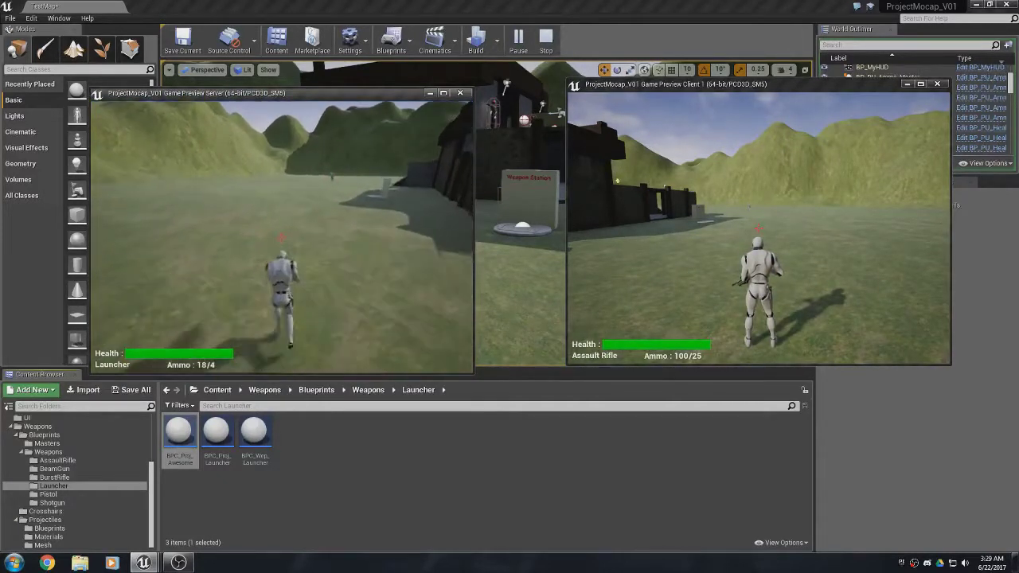
key(Escape)
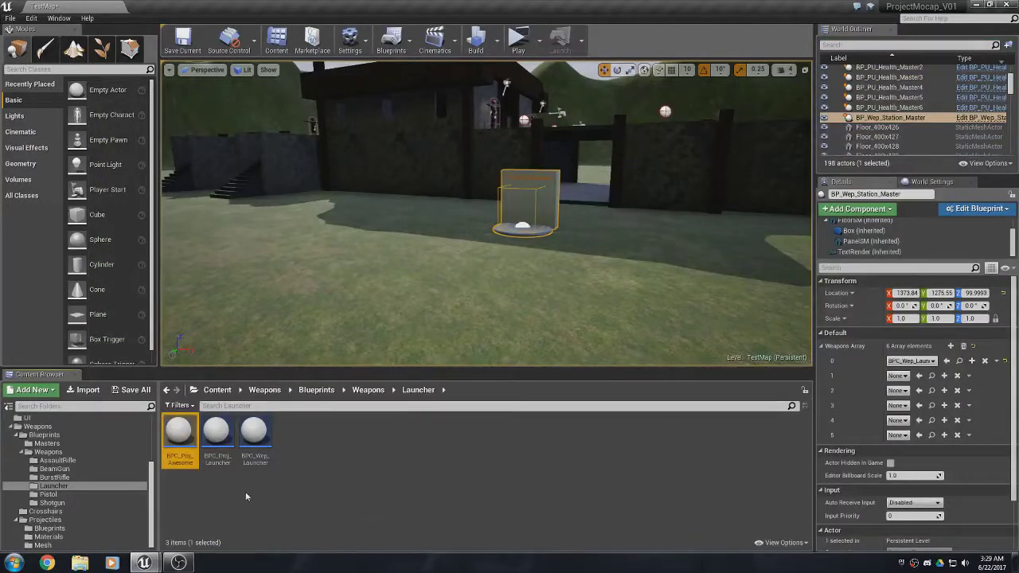
Enable Is Should Bounce? in BPC_Proj_Awesome's Class Defaults and return to TestMap.
double_click(179, 434)
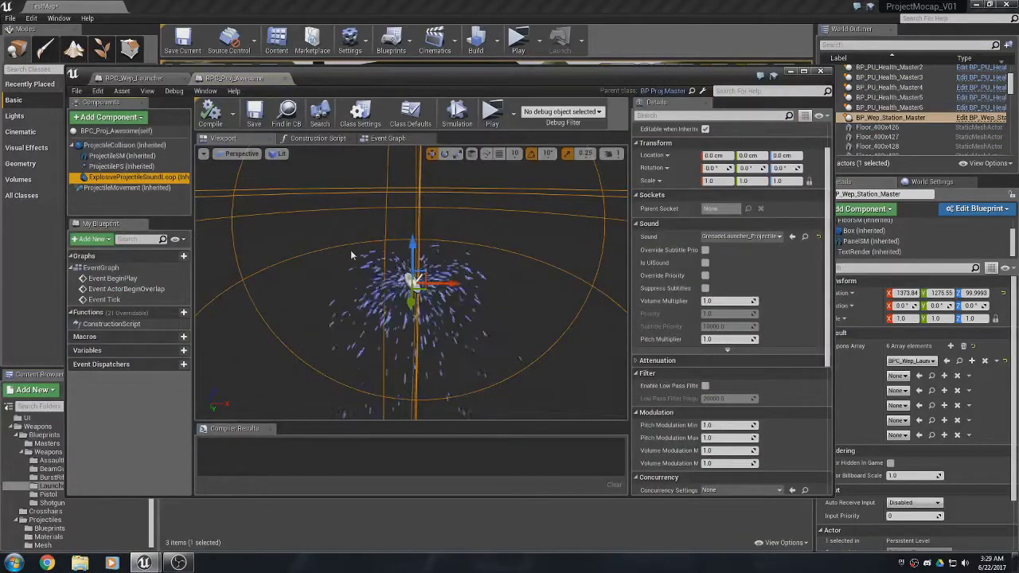
click(116, 131)
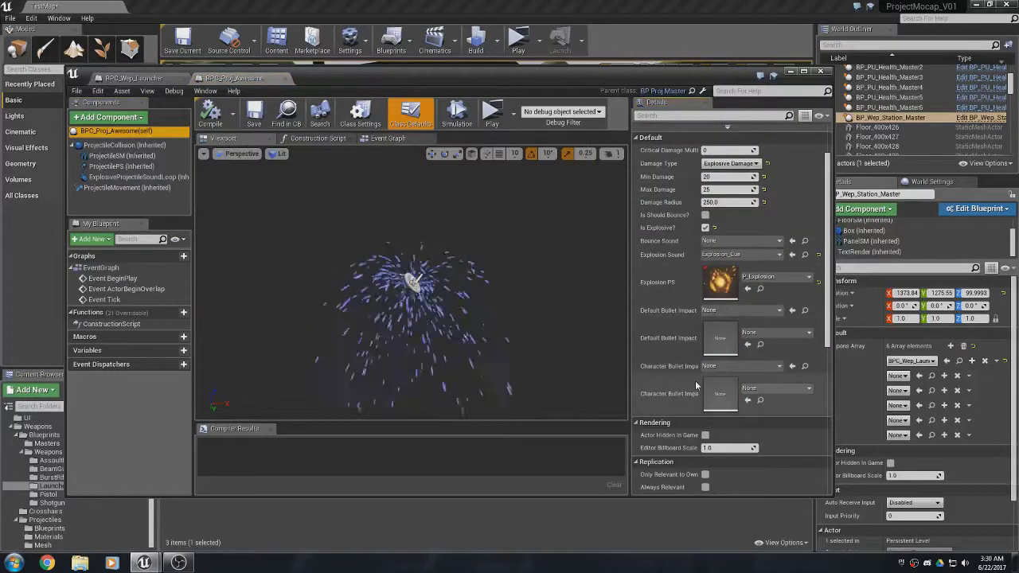
scroll(696, 385, up, 2)
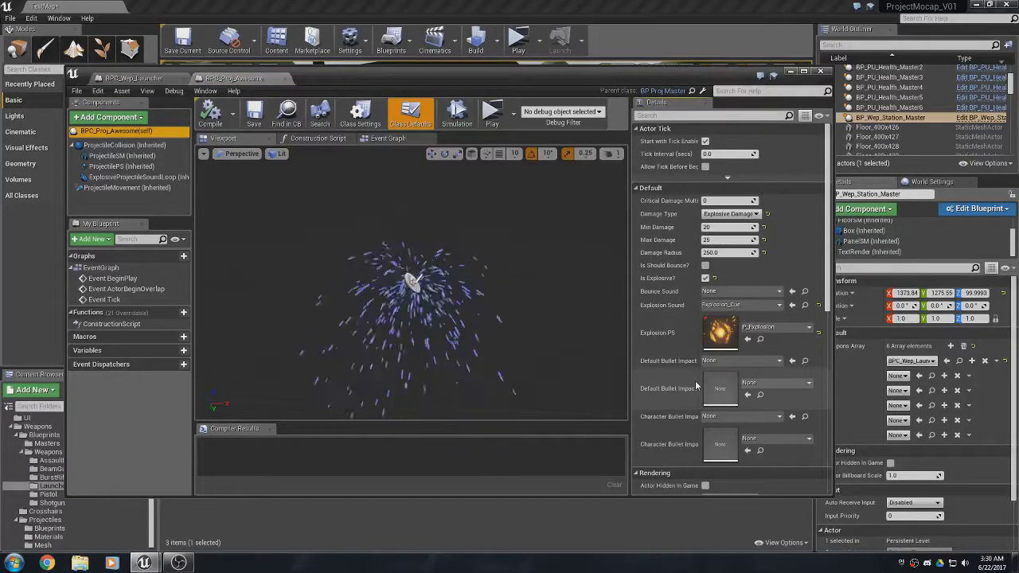
click(704, 265)
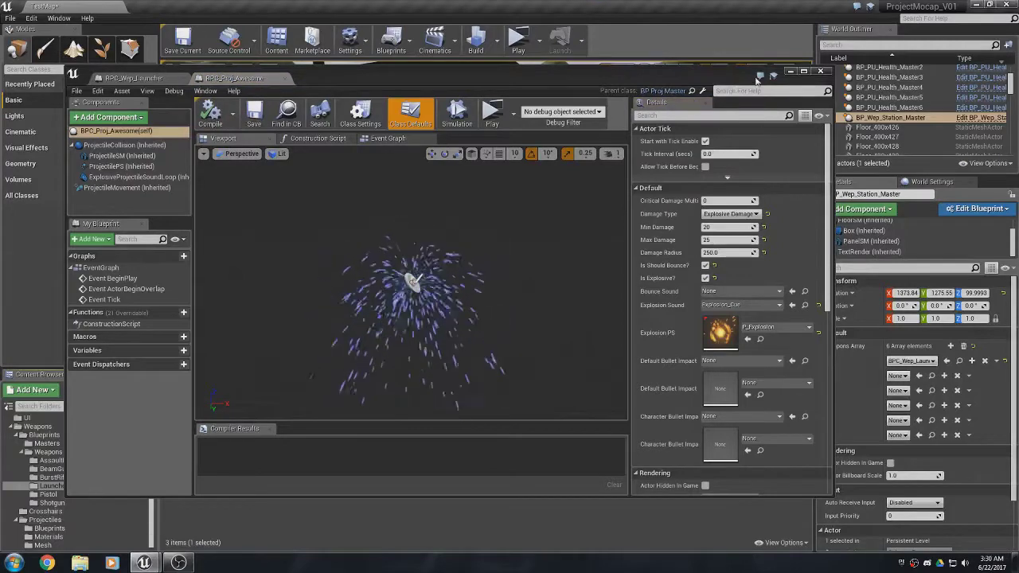
click(791, 71)
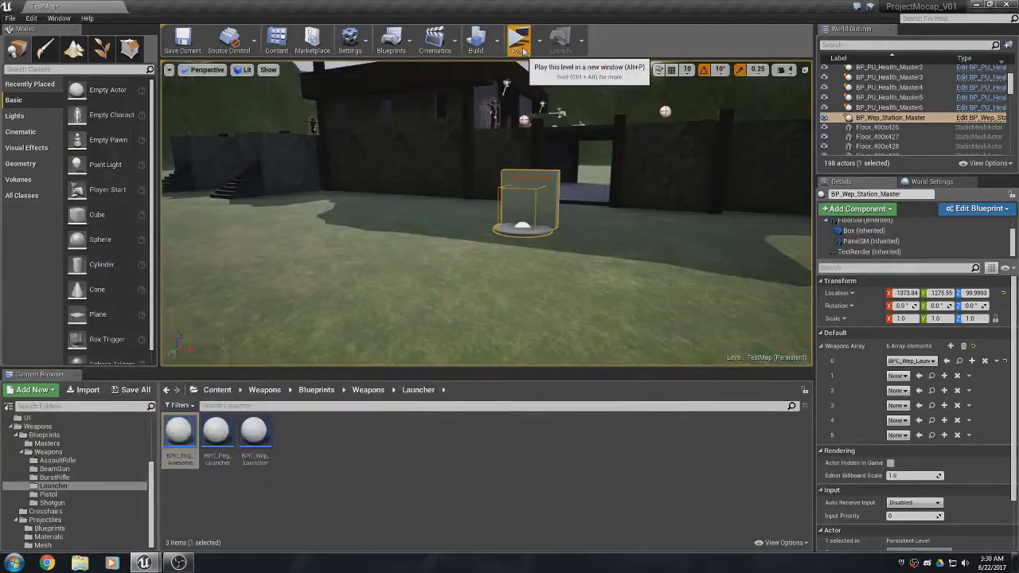
click(519, 41)
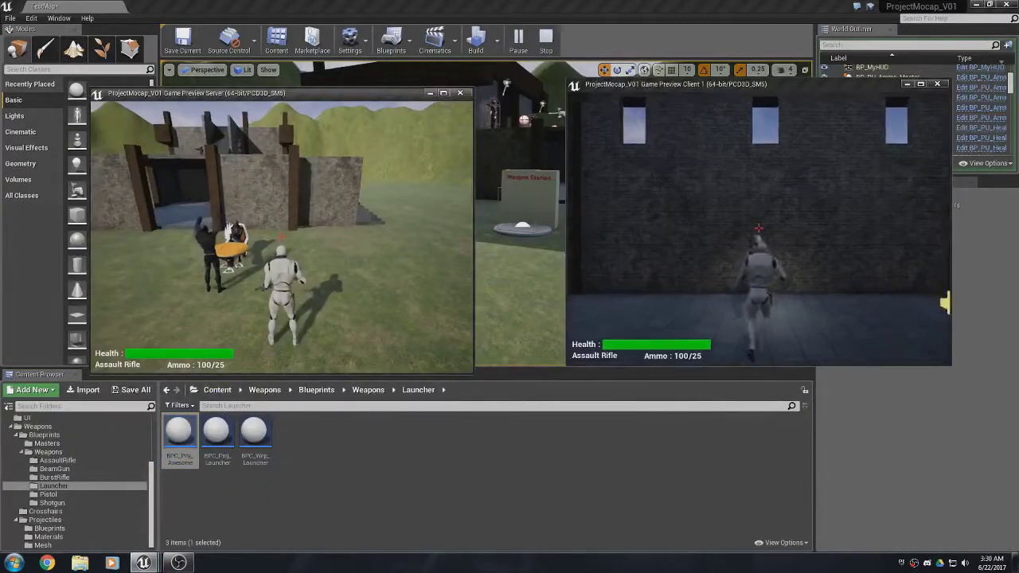
key(w)
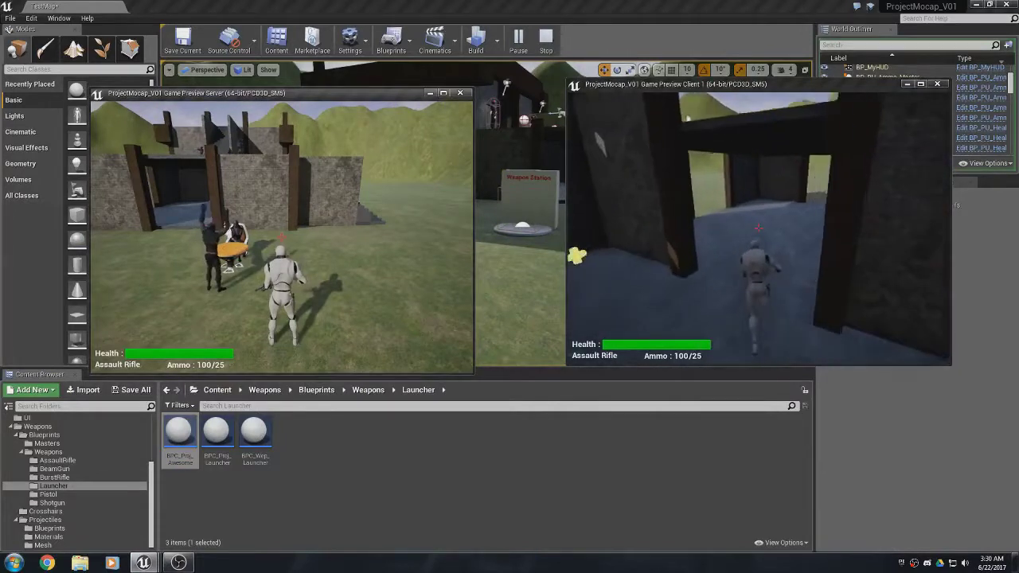
key(w)
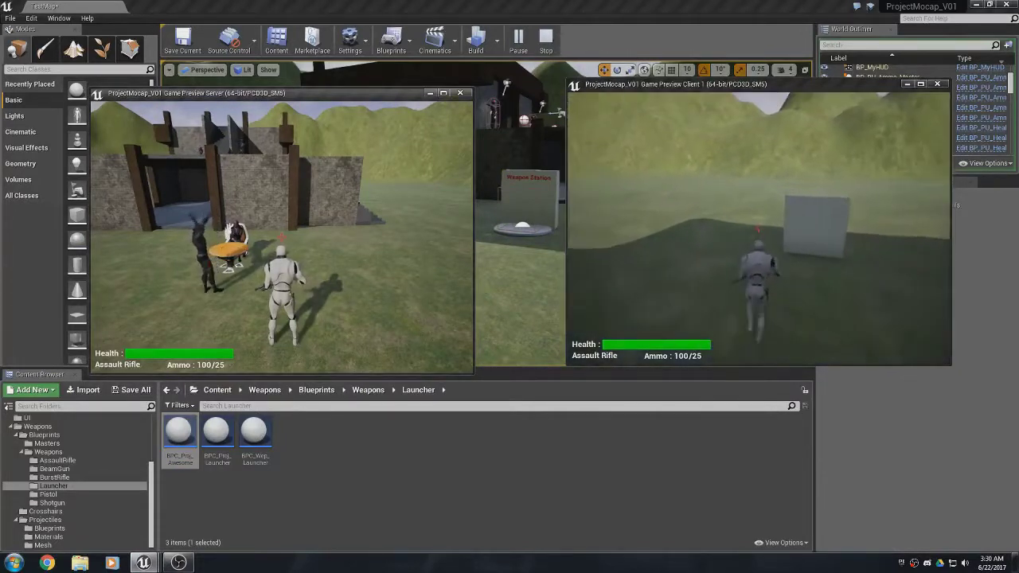
key(w)
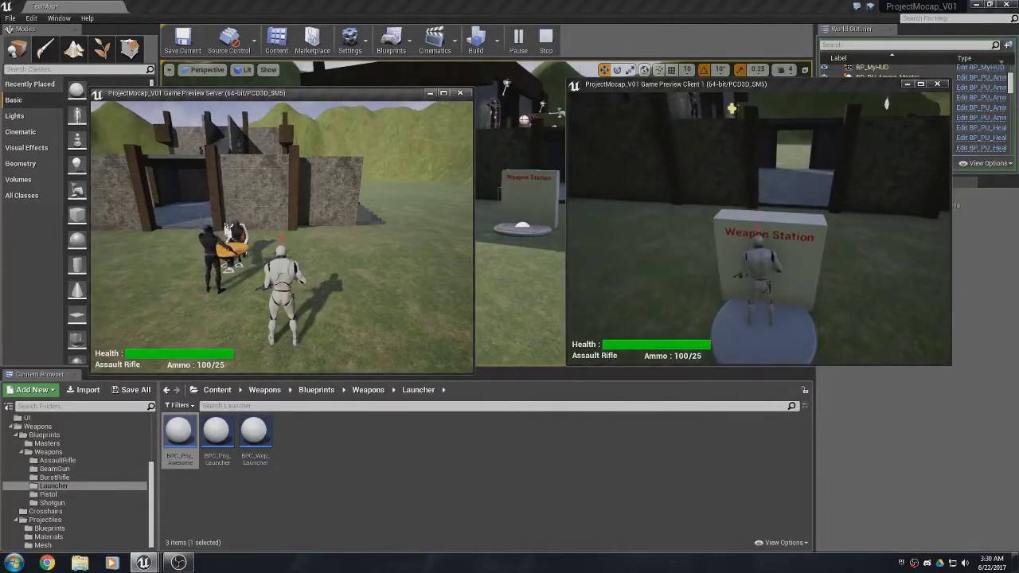
key(Escape)
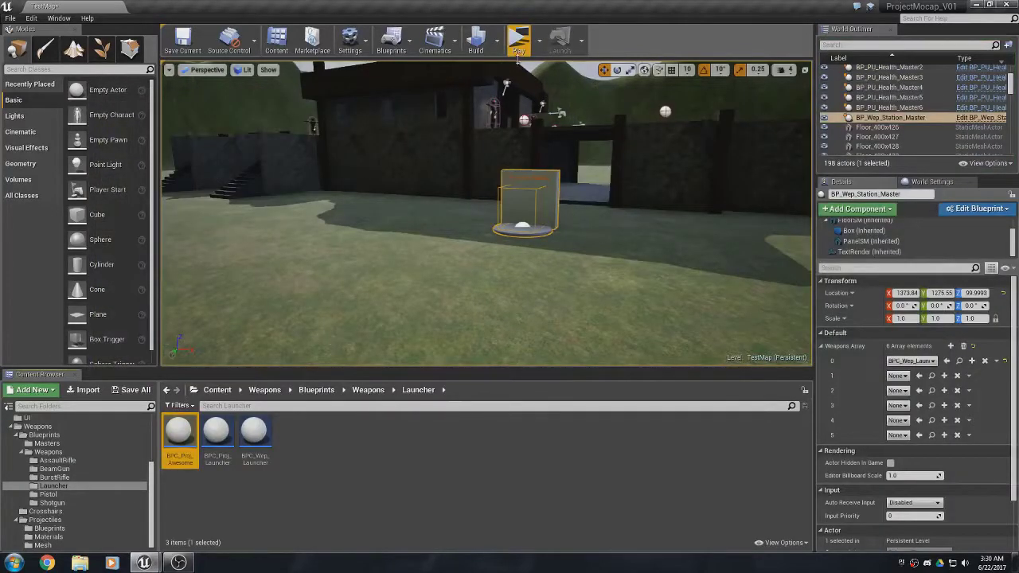
Set Number of Players to 1 and play in the selected viewport, running across the grass.
click(539, 40)
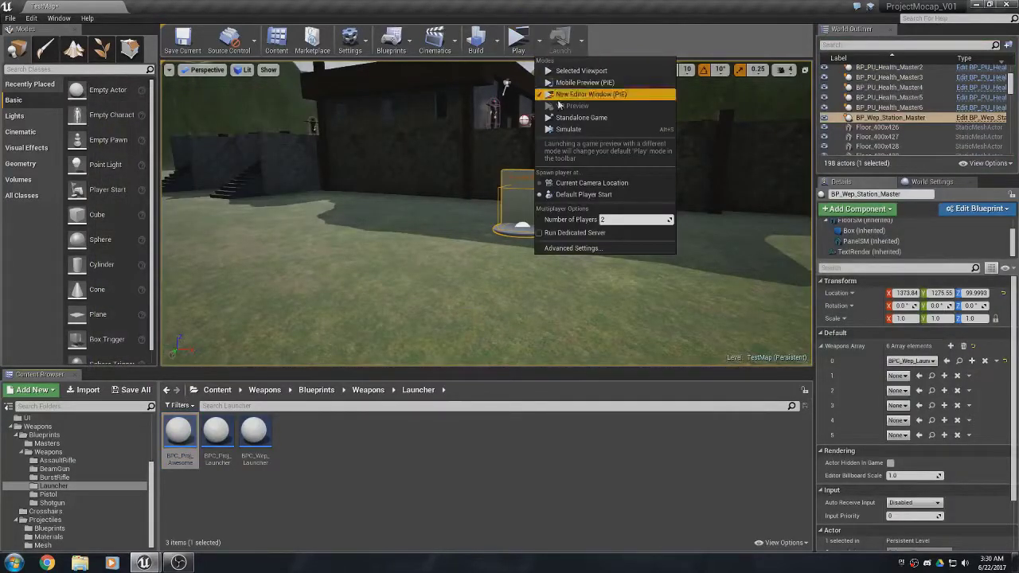
click(622, 219)
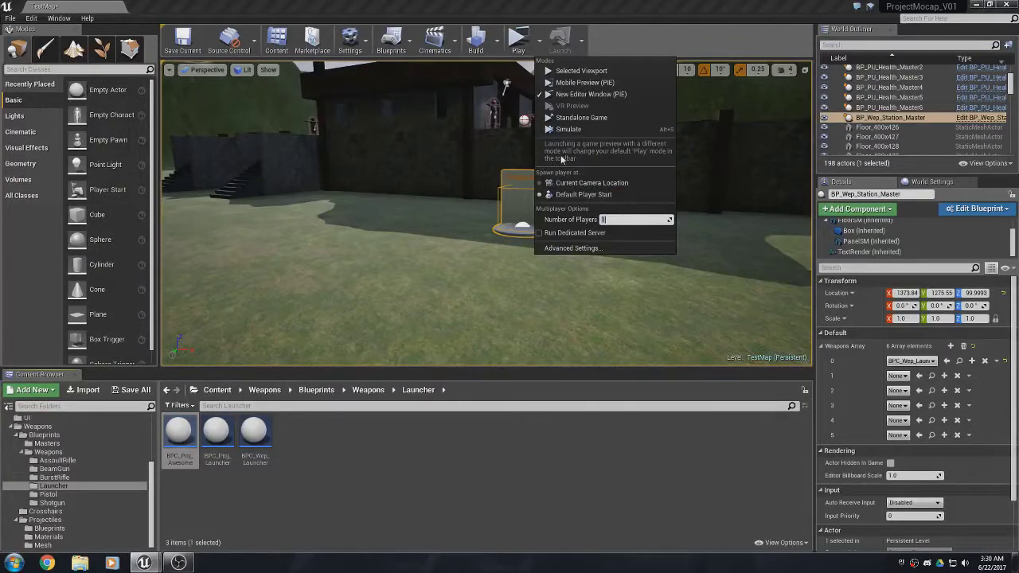
click(575, 71)
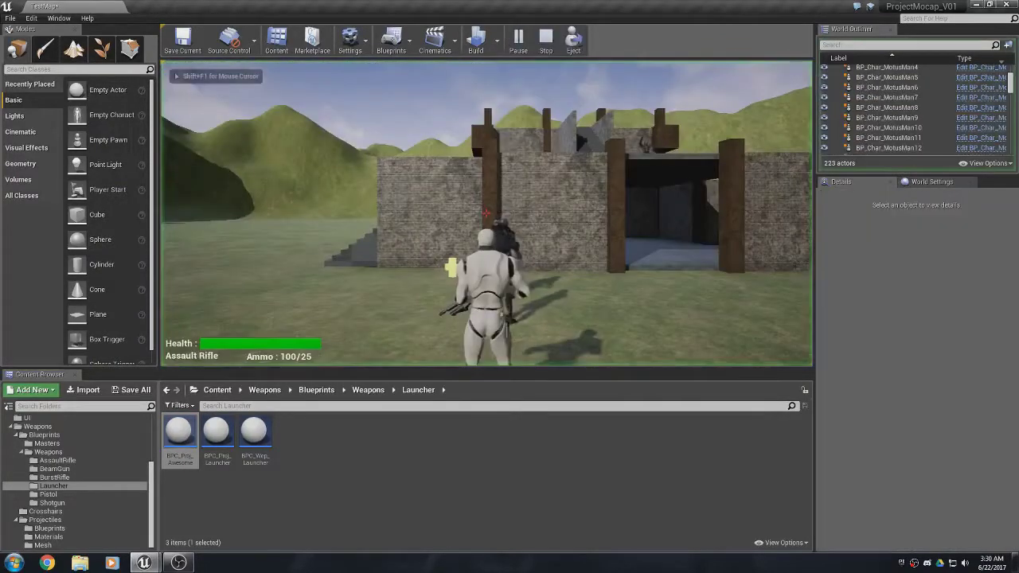
key(w)
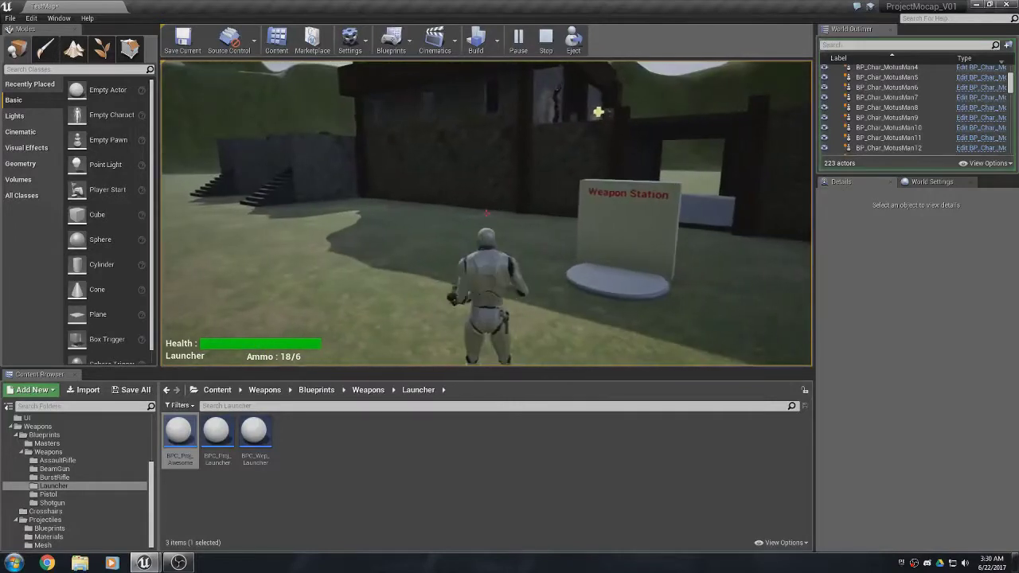
Fire two Launcher shots at the building, stop the game, and reopen BPC_Proj_Awesome.
click(487, 213)
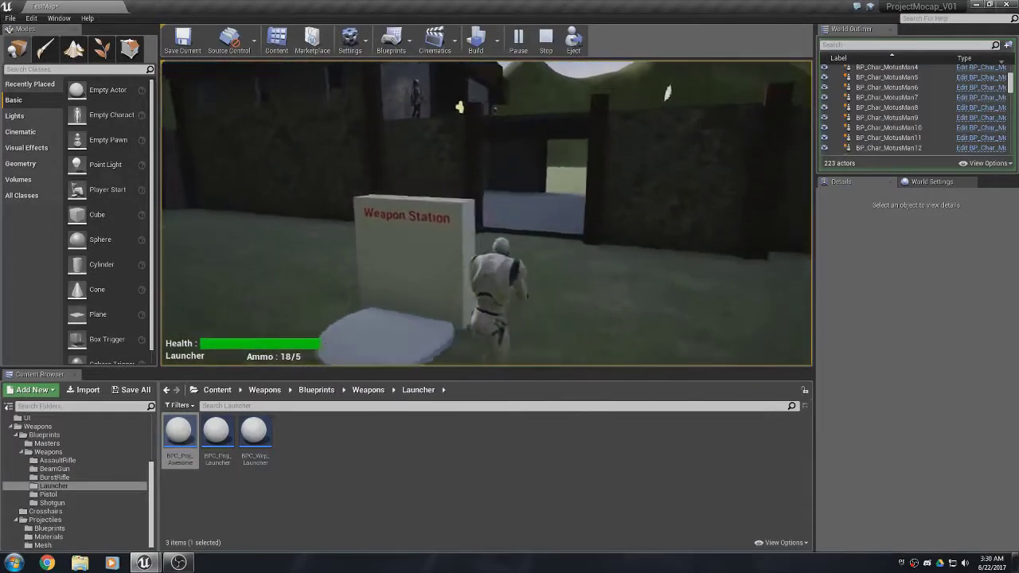
click(485, 213)
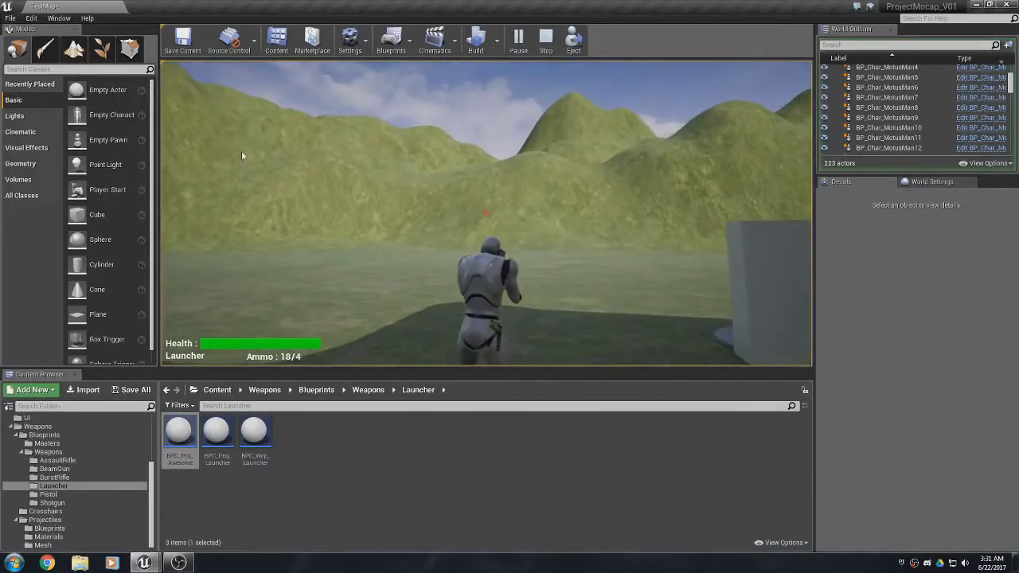
key(Escape)
double_click(179, 431)
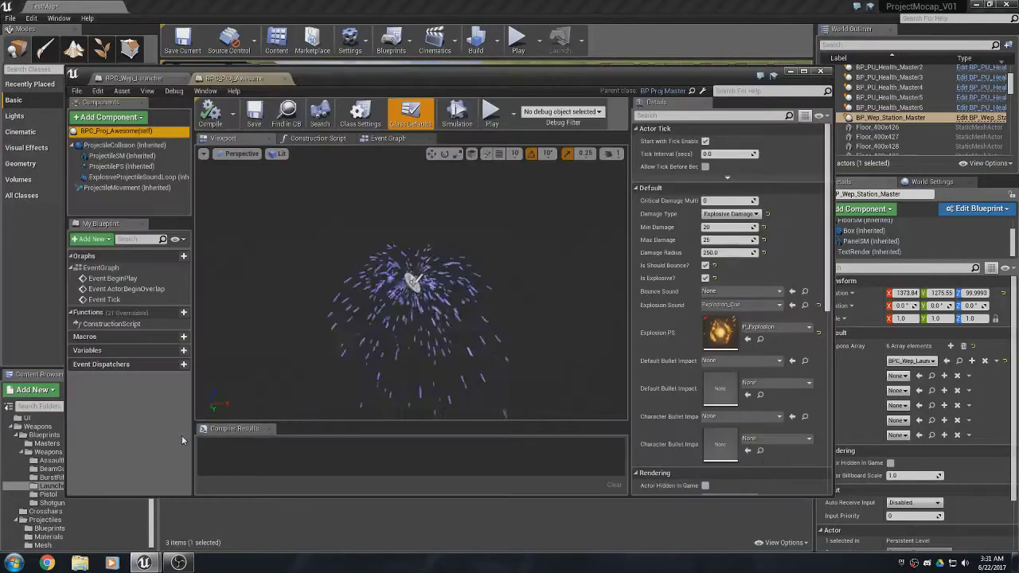
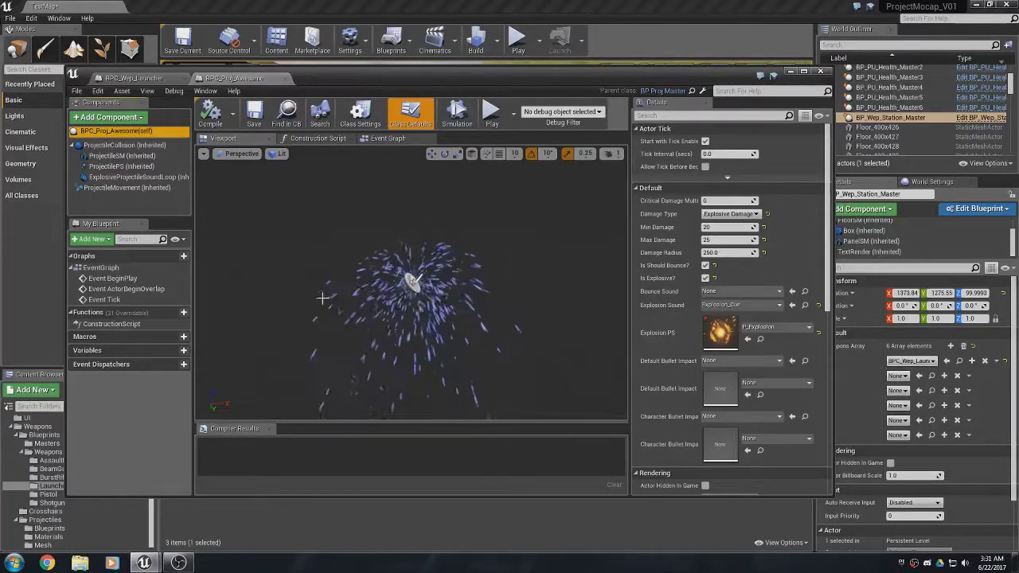
Set BPC_Proj_Awesome's ProjectileMovement gravity scale to 1.0, compile, and minimize the blueprint editor.
click(103, 188)
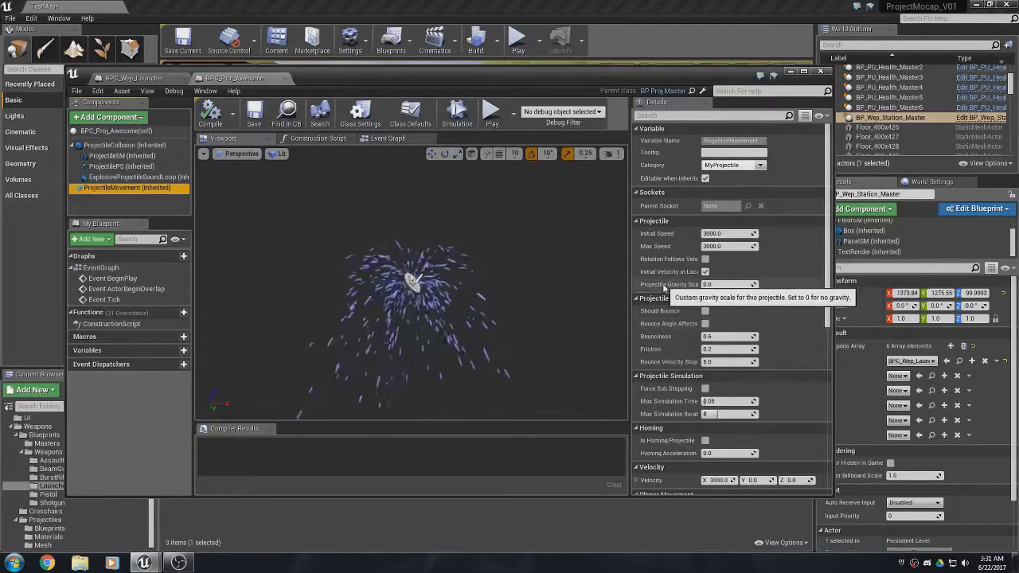
click(727, 285)
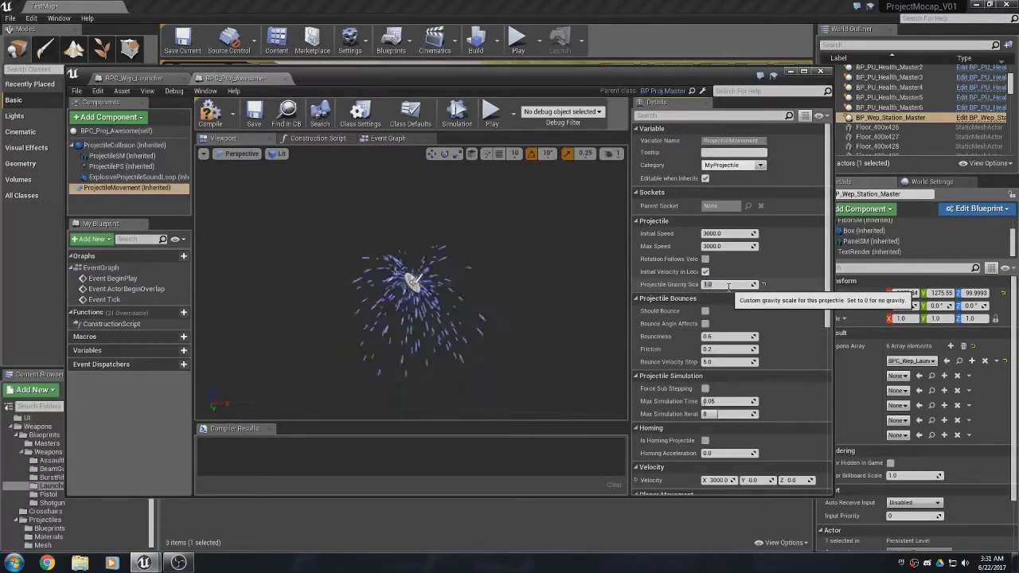
click(211, 113)
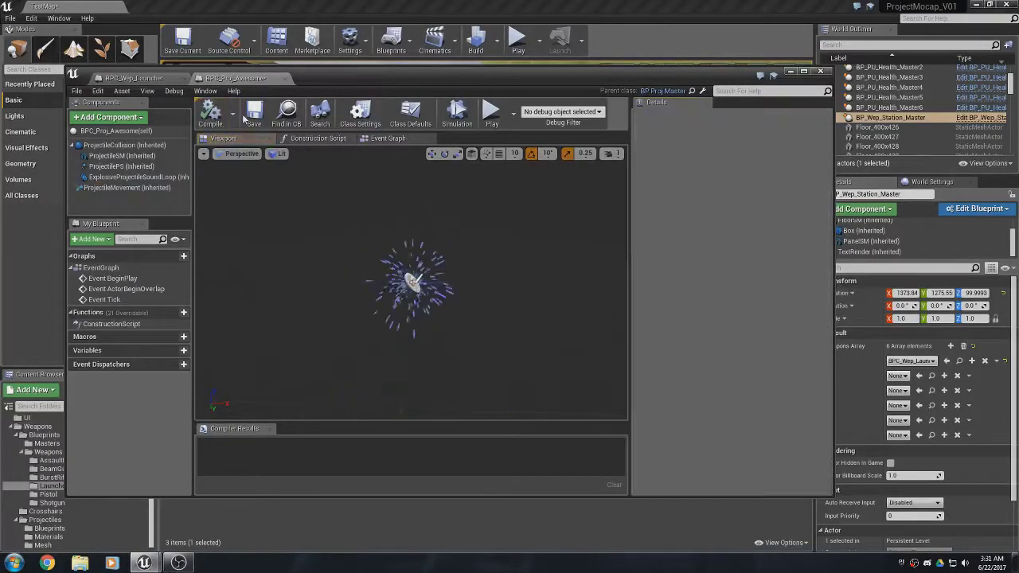
click(790, 71)
Start a play-test, run to the Weapon Station for the Launcher, and fire two projectiles.
click(518, 40)
key(w)
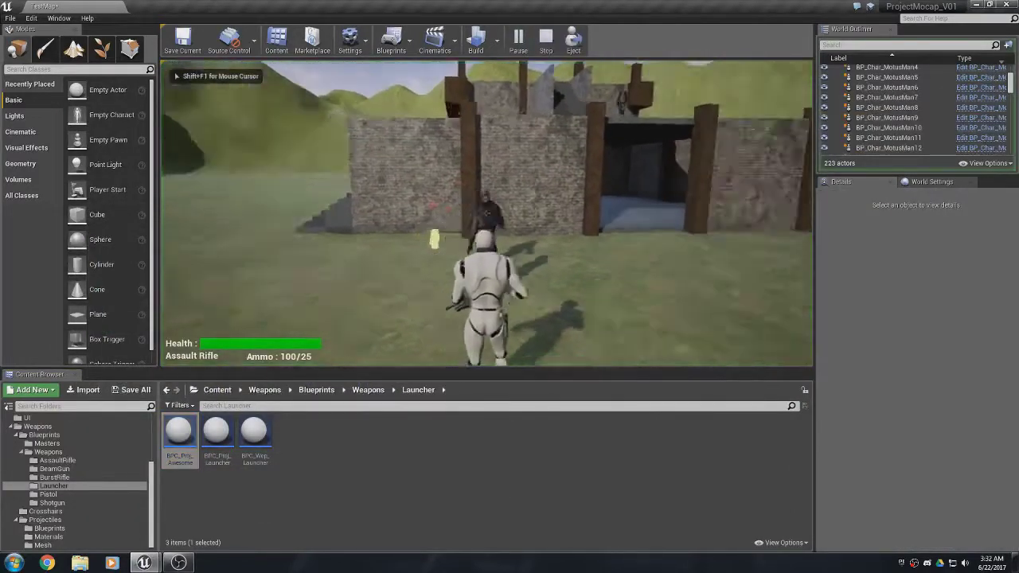
key(w)
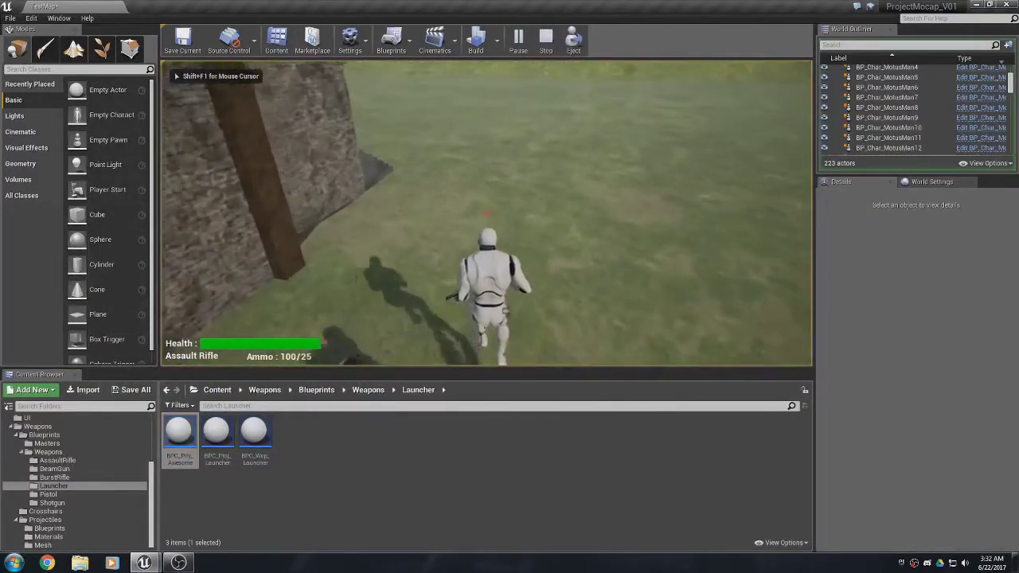
key(w)
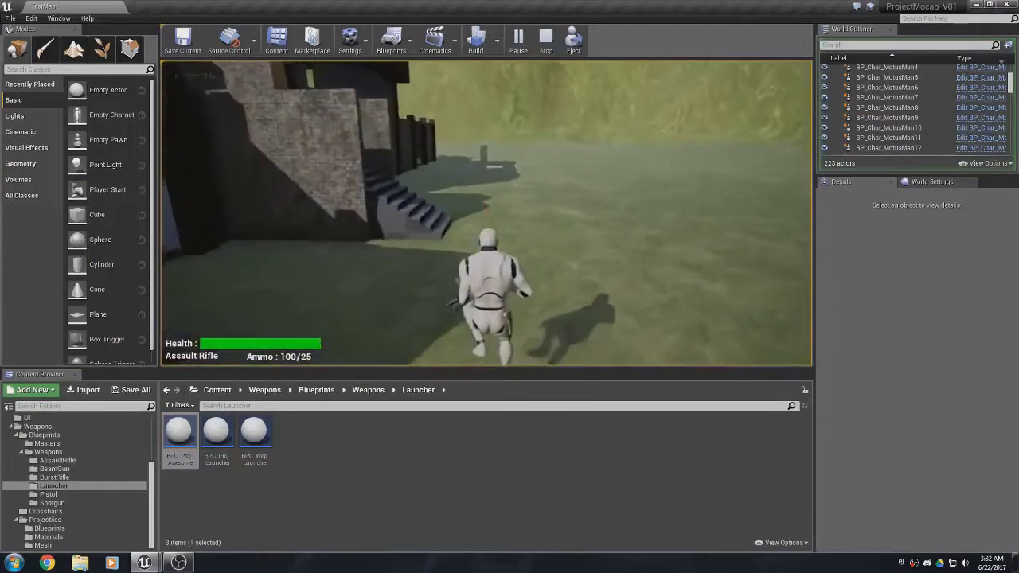
key(w)
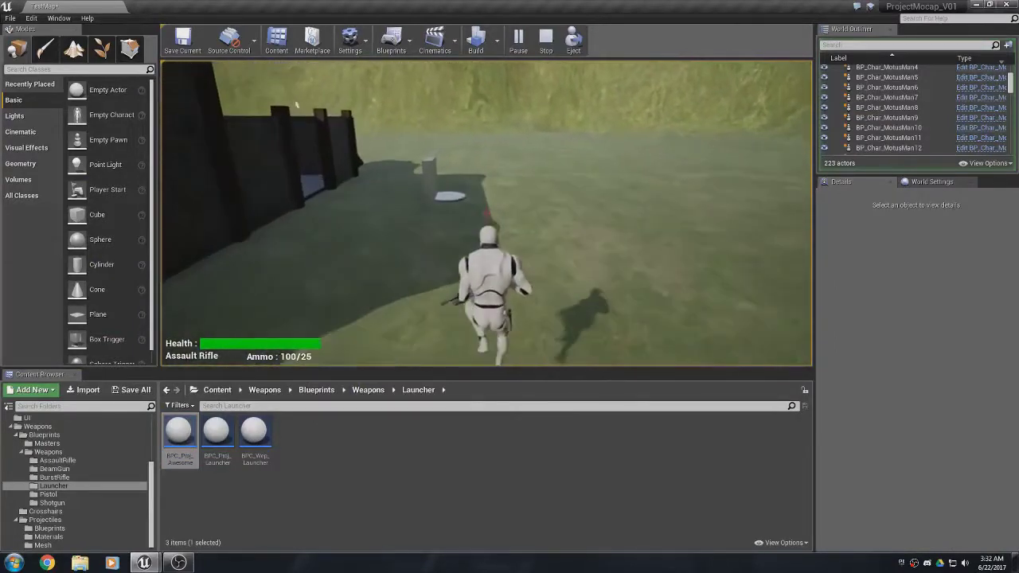
key(w)
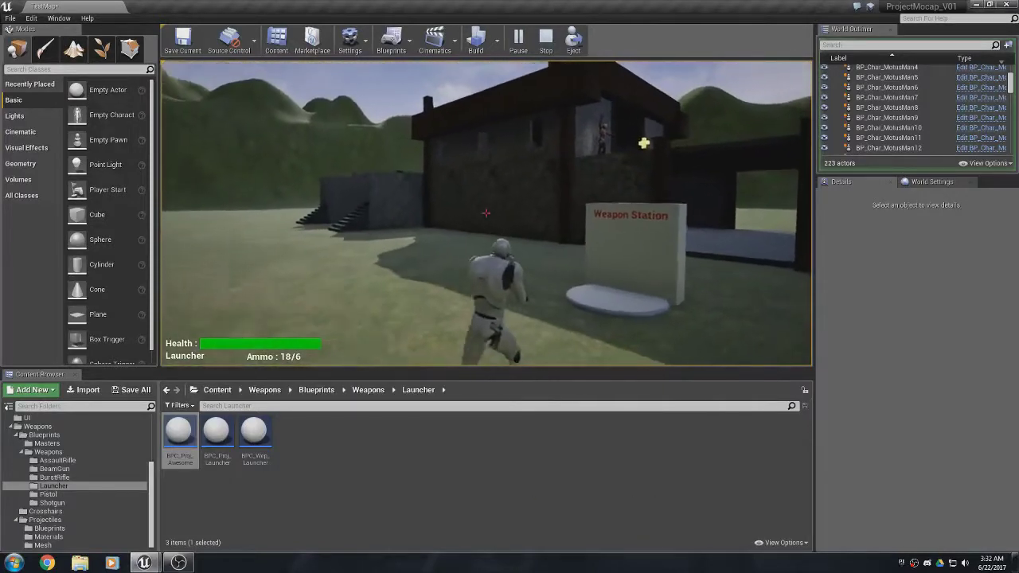
click(486, 214)
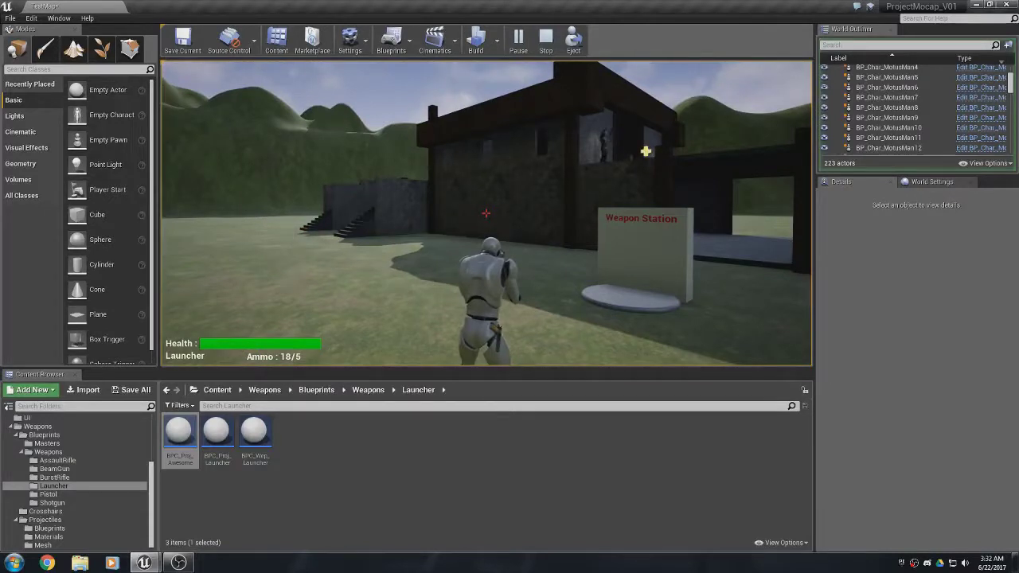
click(485, 213)
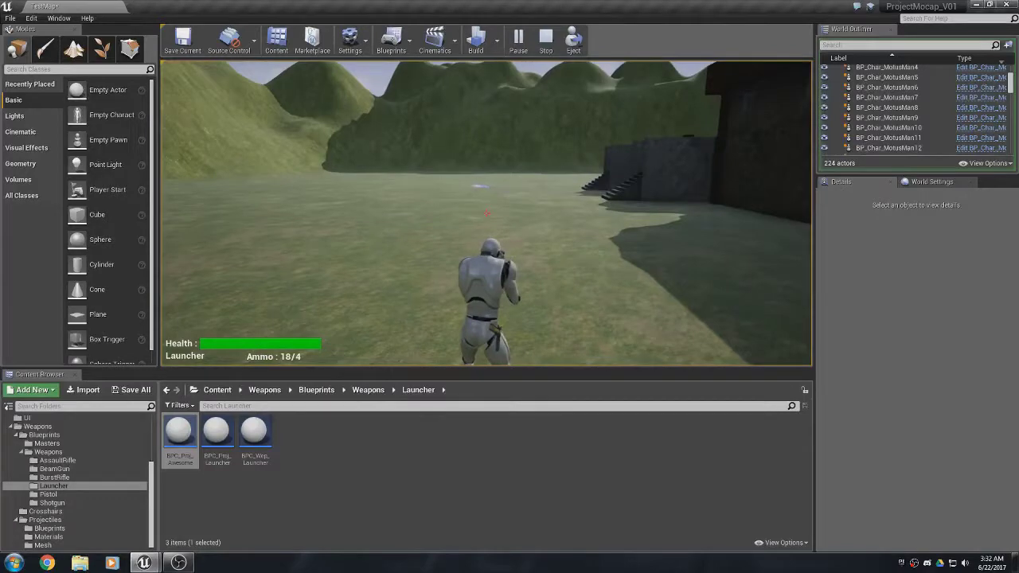
Fire two more Launcher projectiles at the building doorway and wall, then end the play-test.
key(w)
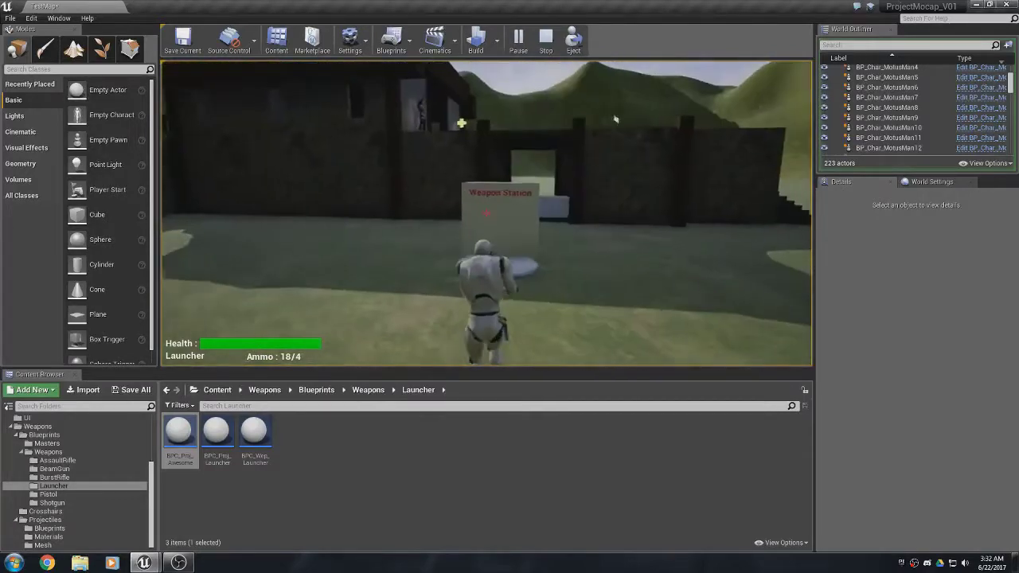
key(w)
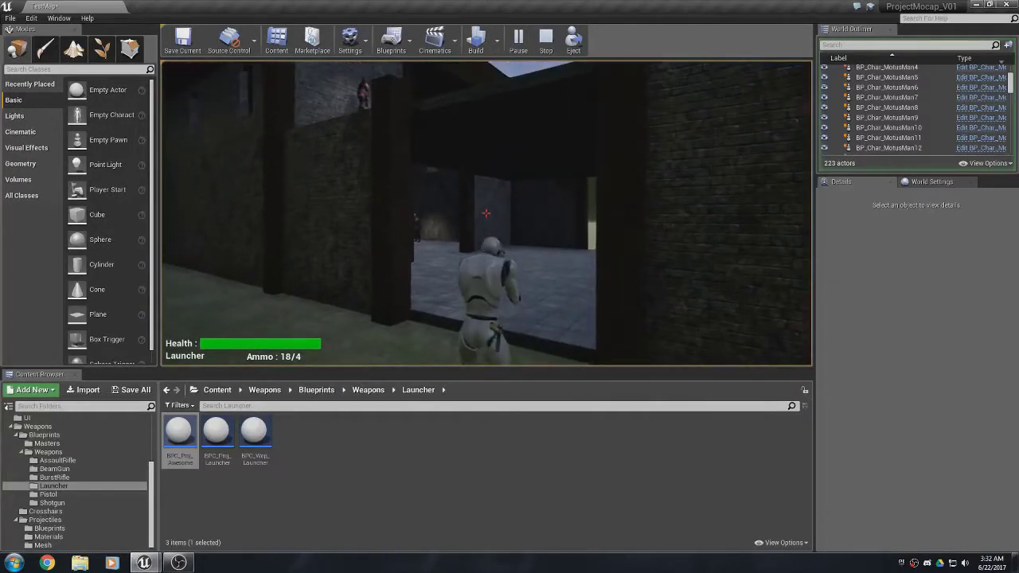
click(486, 214)
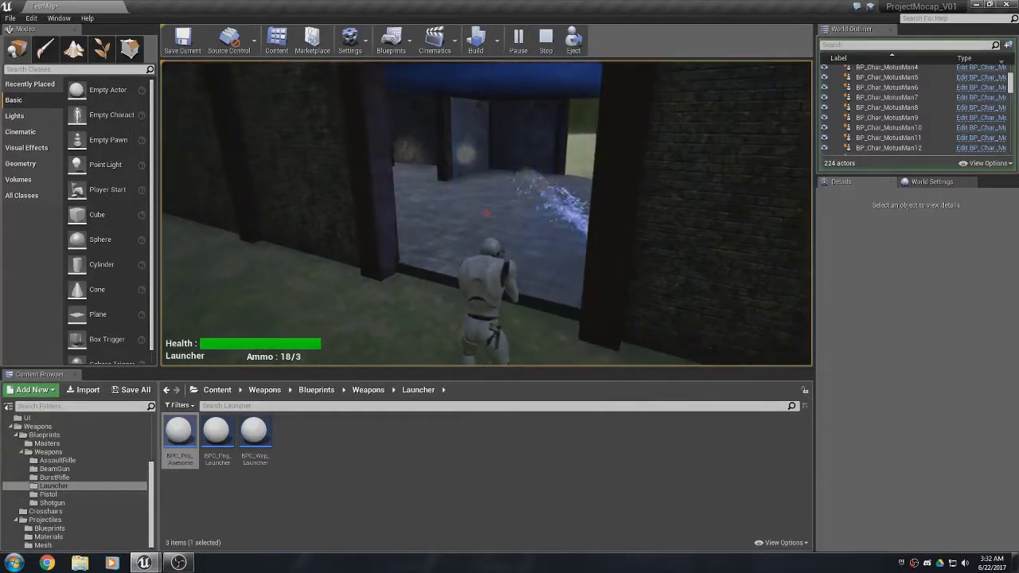
key(w)
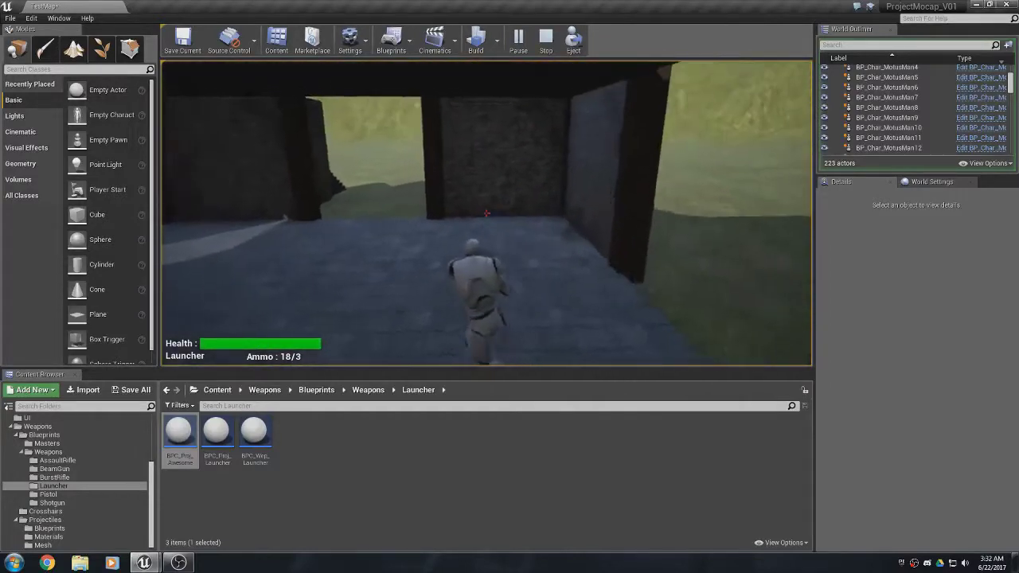
click(486, 213)
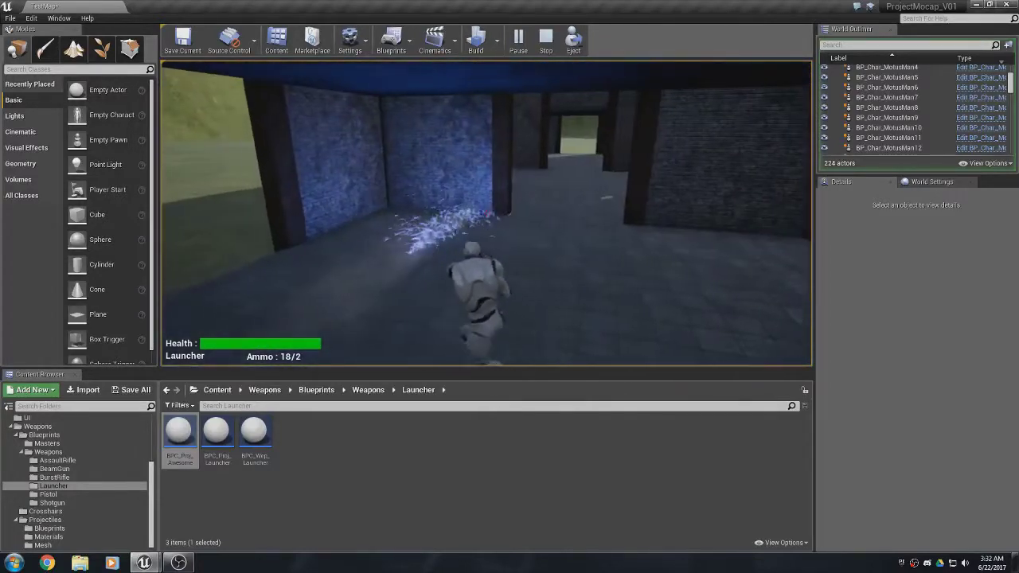
key(w)
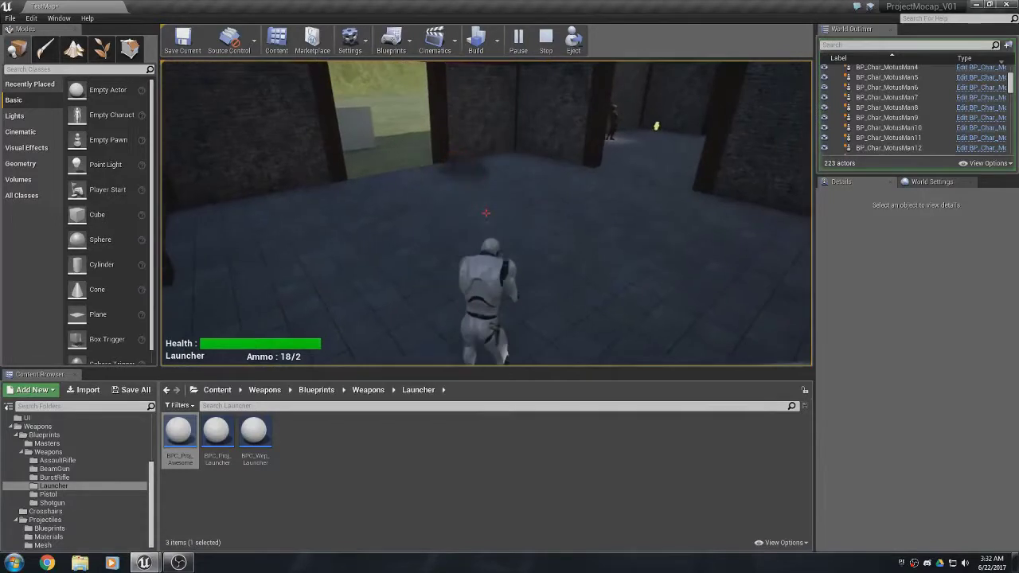
key(w)
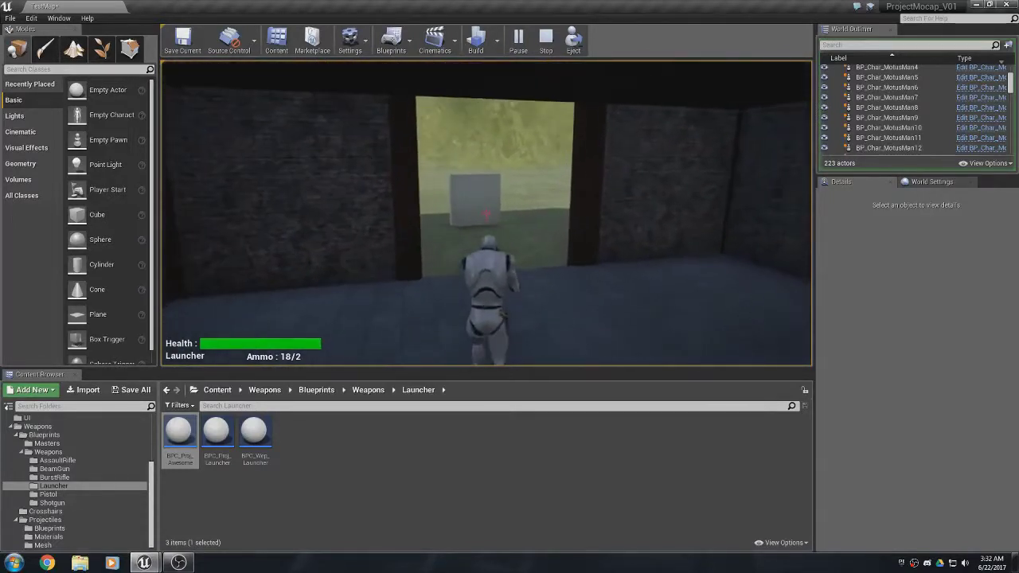
key(Escape)
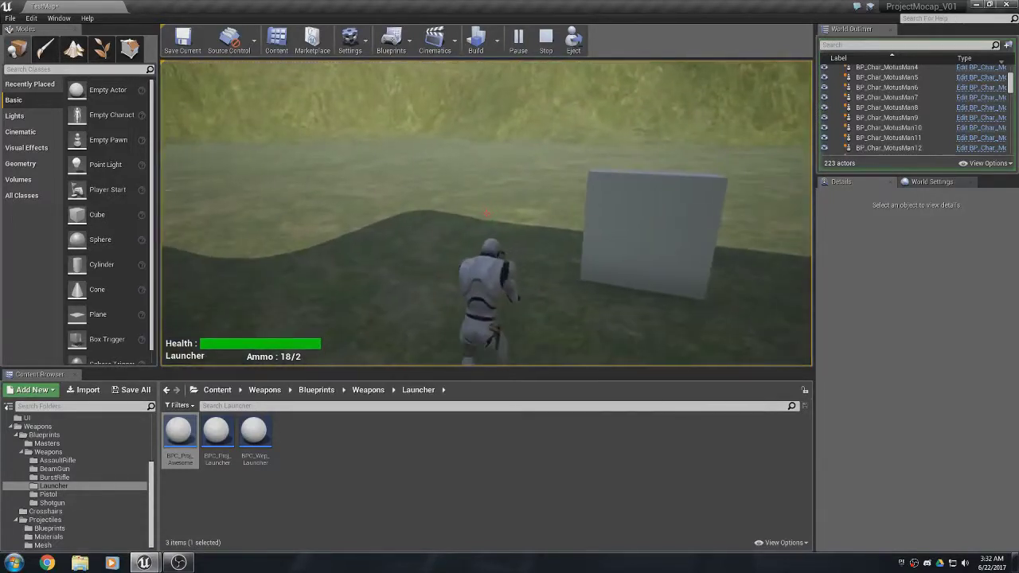
Open BPC_Proj_Awesome, change ProjectileMovement gravity scale to 2, compile, and minimize the editor.
double_click(179, 432)
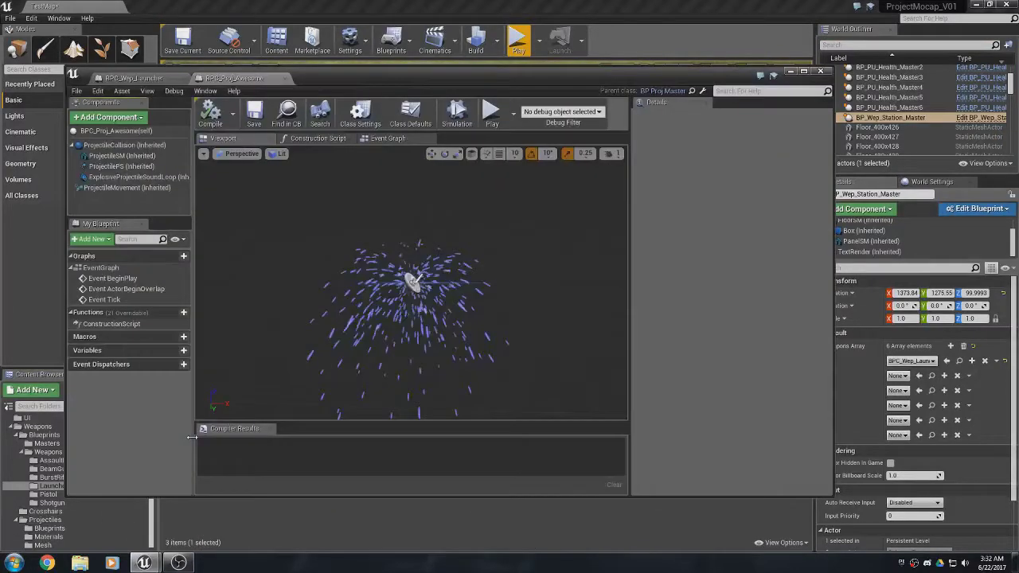
click(108, 189)
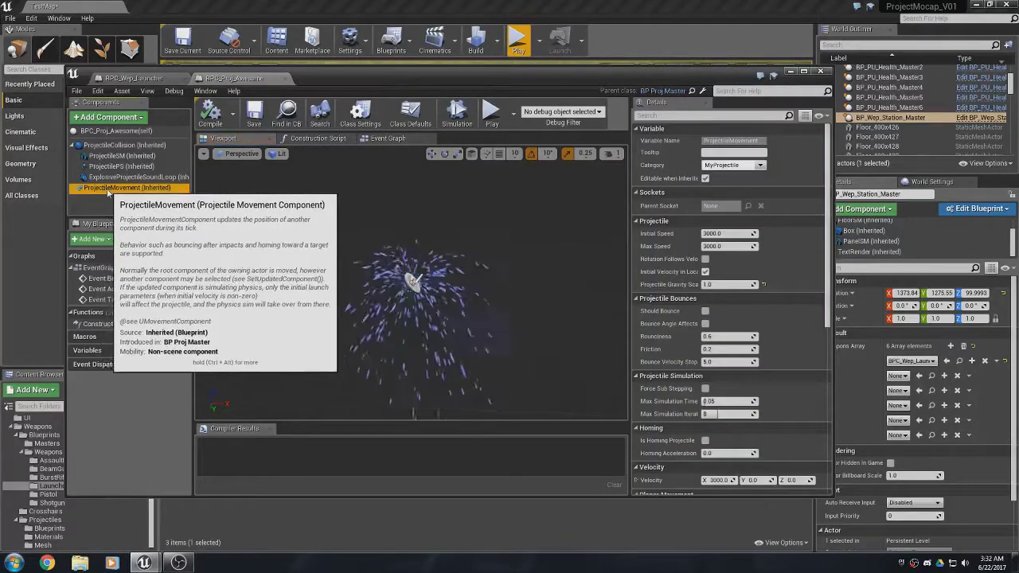
click(717, 284)
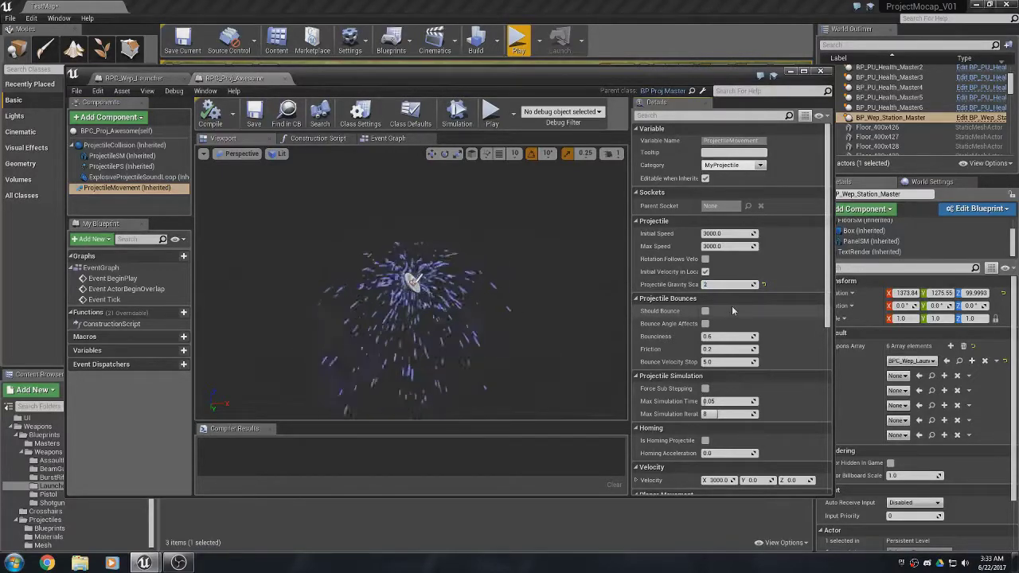
text(2)
key(Return)
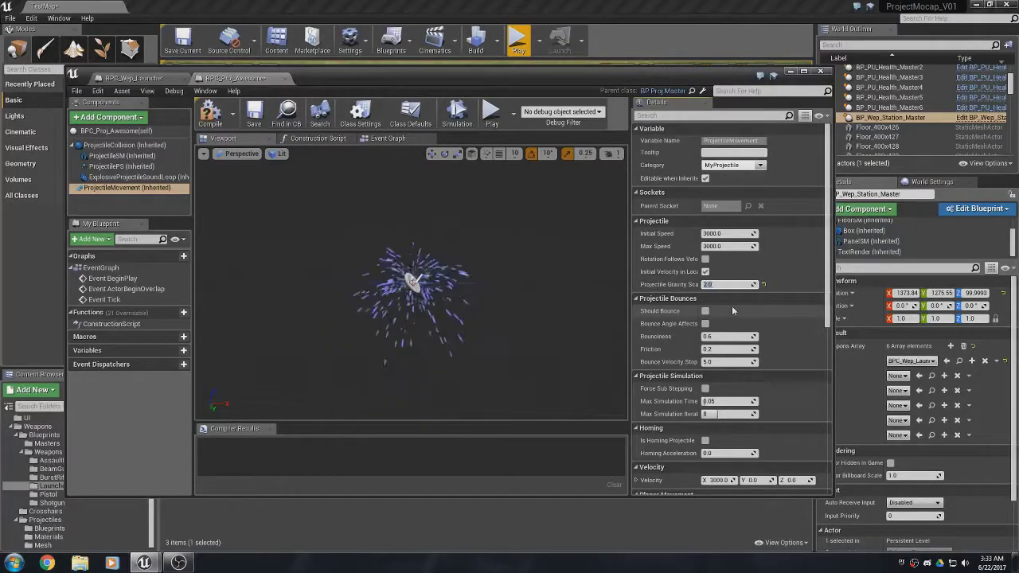
click(212, 116)
click(790, 72)
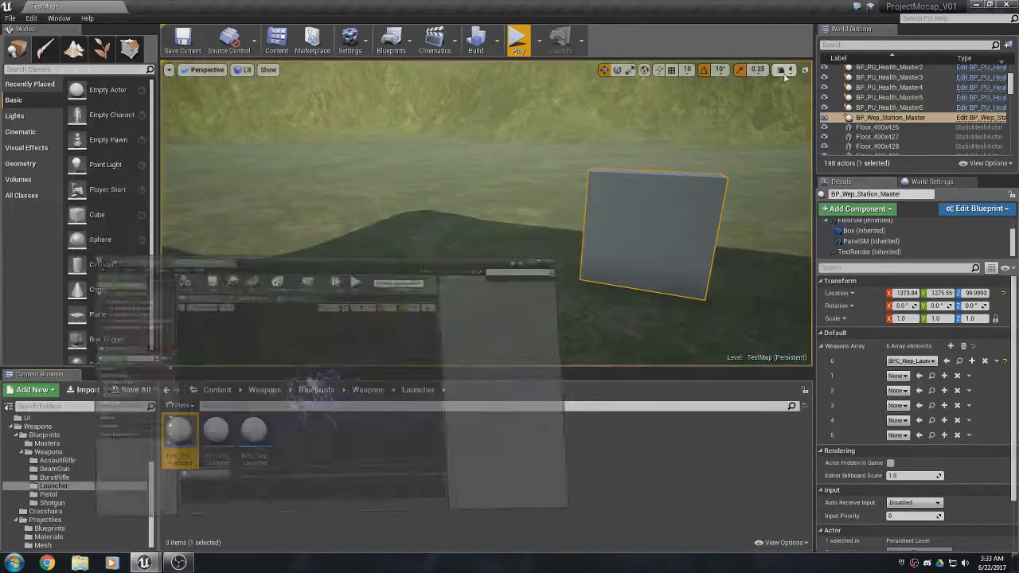
Play-test the level, grab the Launcher at the Weapon Station, and fire two rounds across the field.
click(518, 40)
key(w)
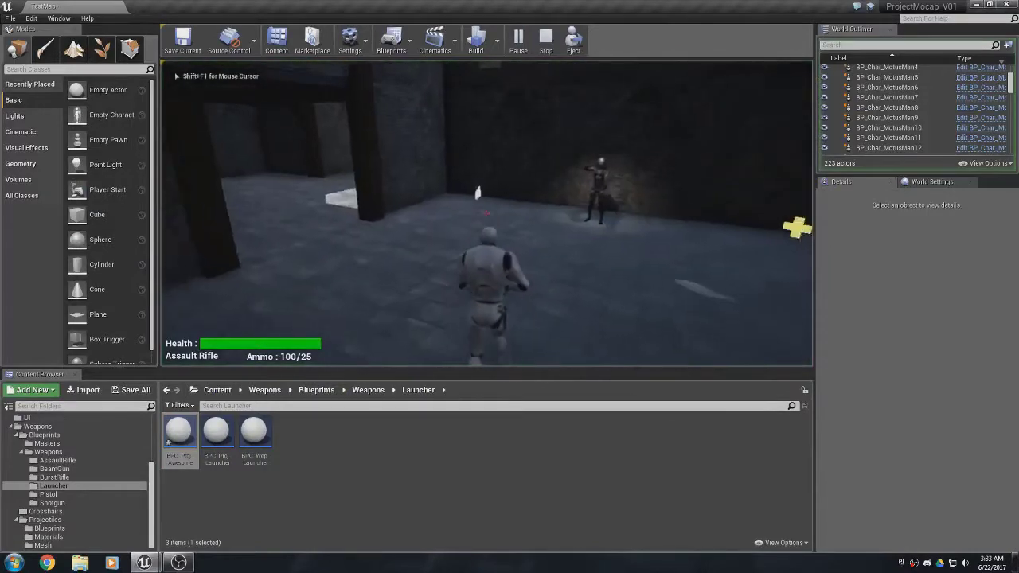
key(w)
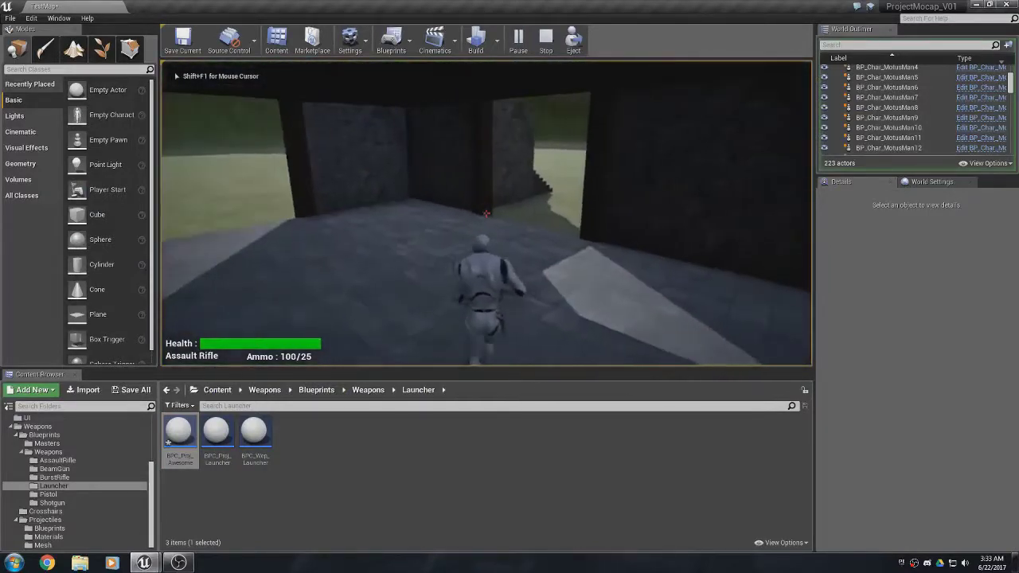
key(w)
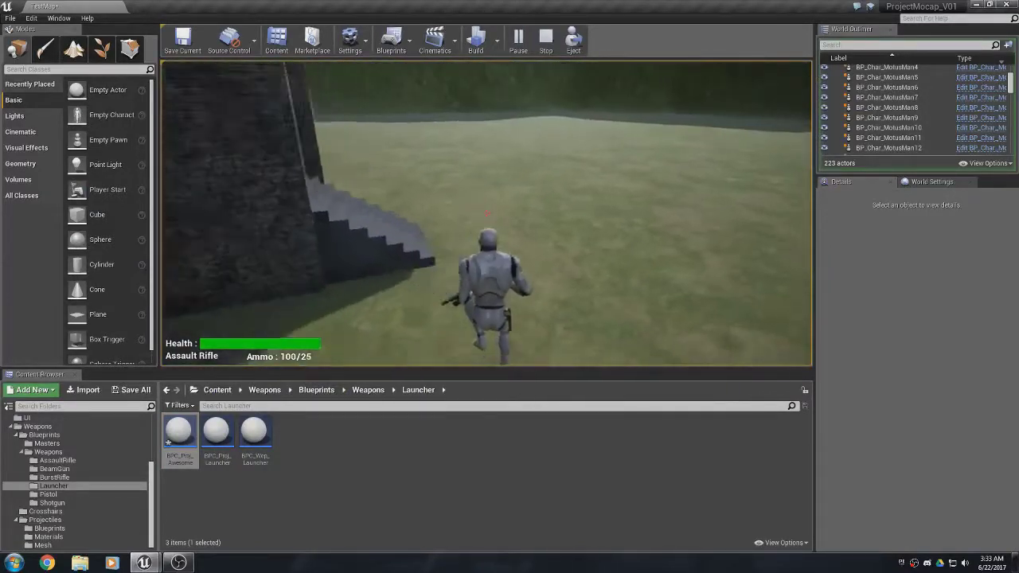
key(w)
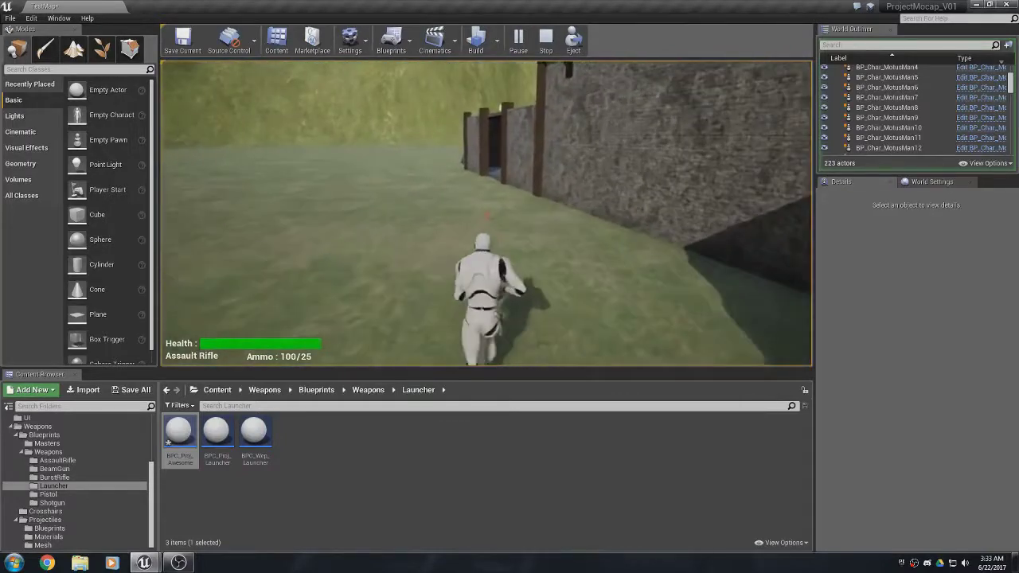
key(w)
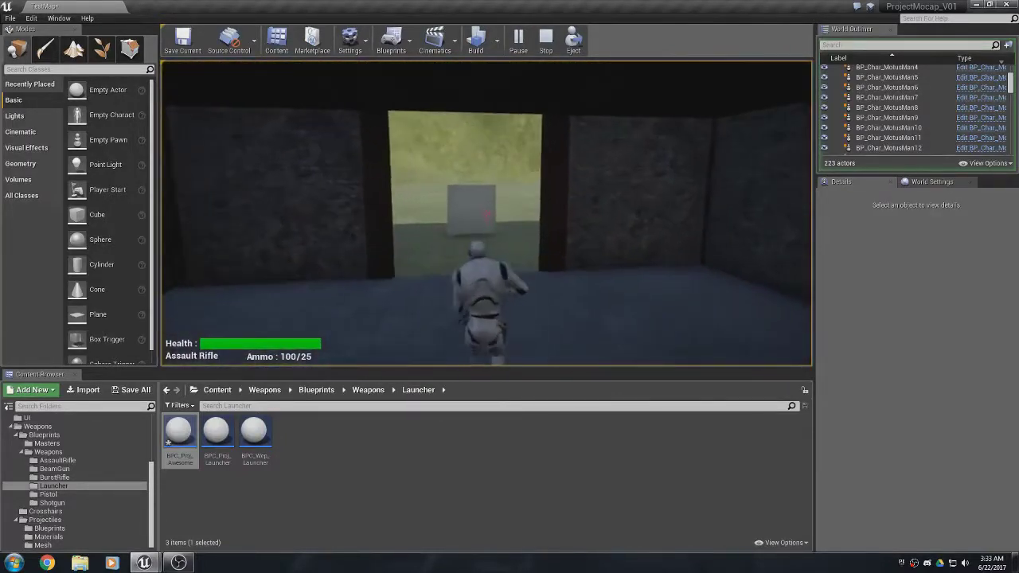
key(w)
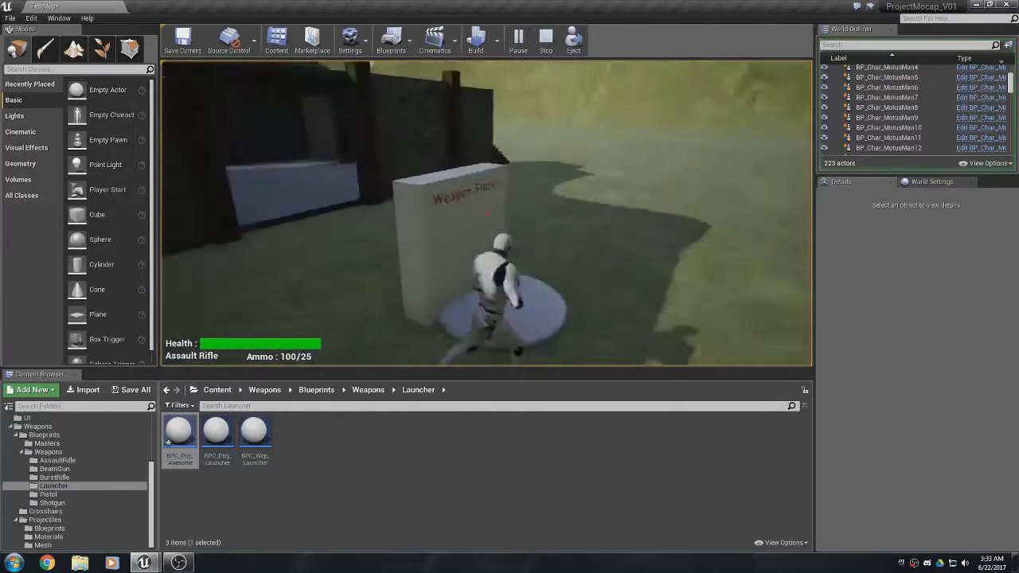
key(w)
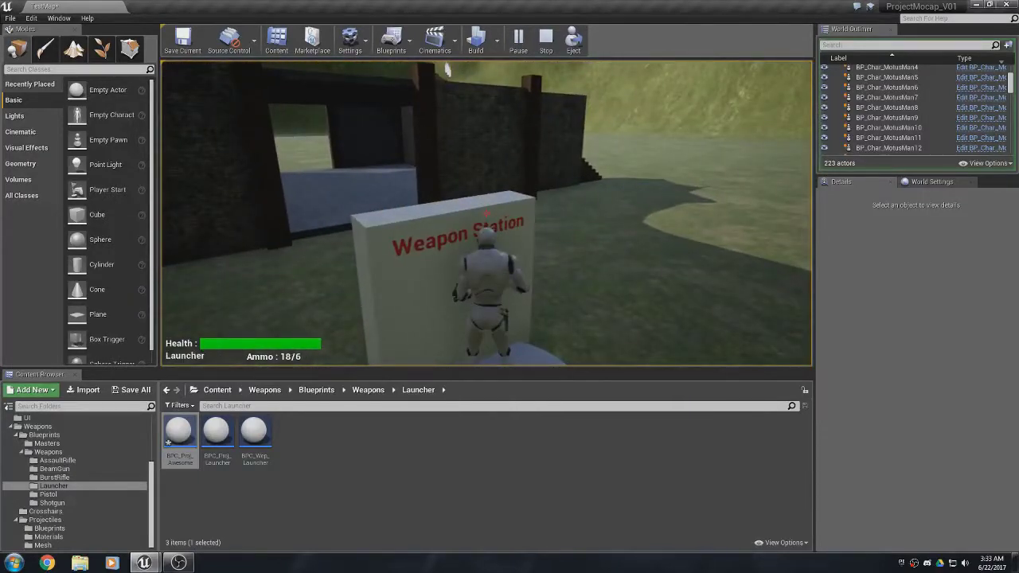
key(w)
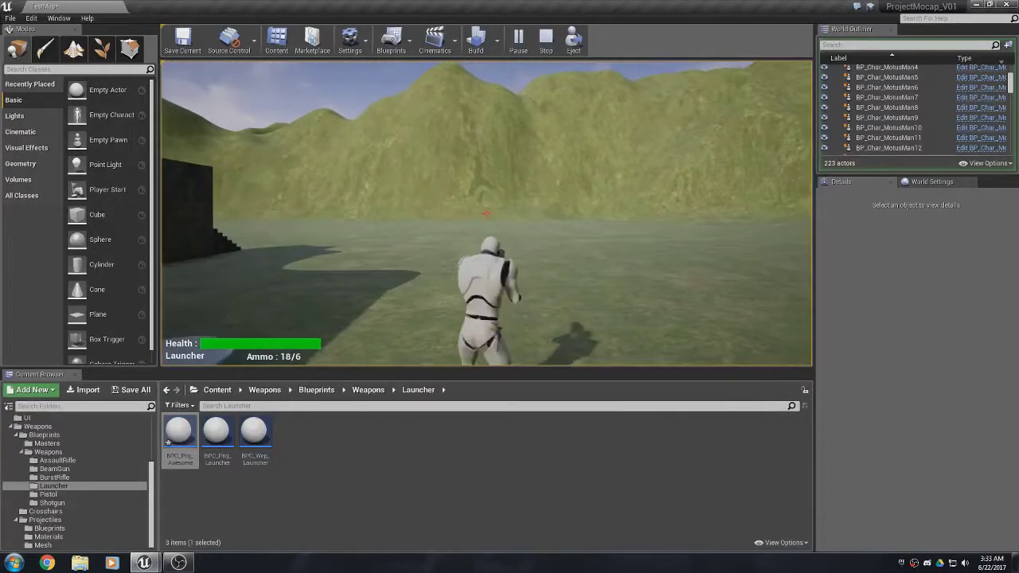
click(485, 214)
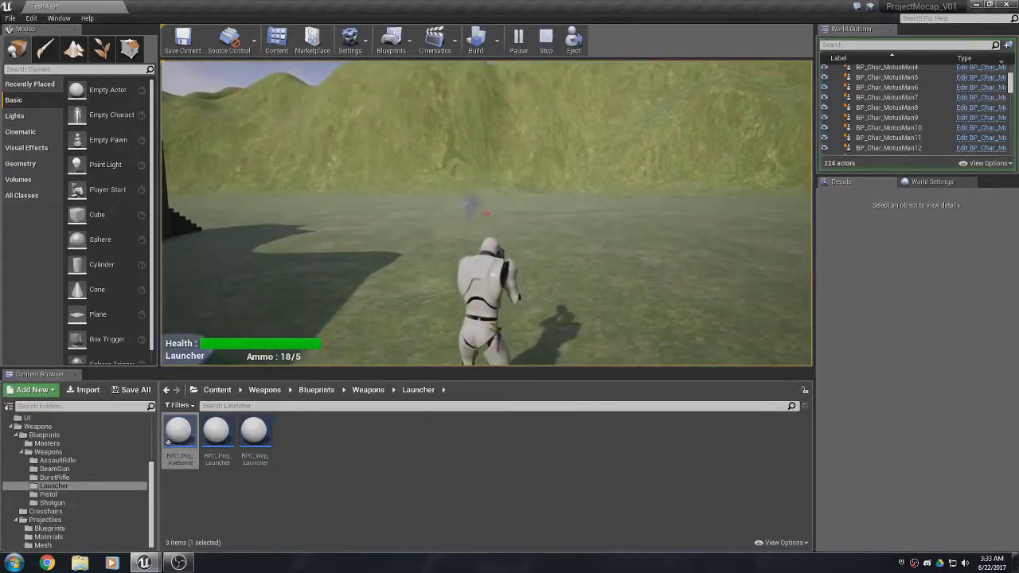
key(w)
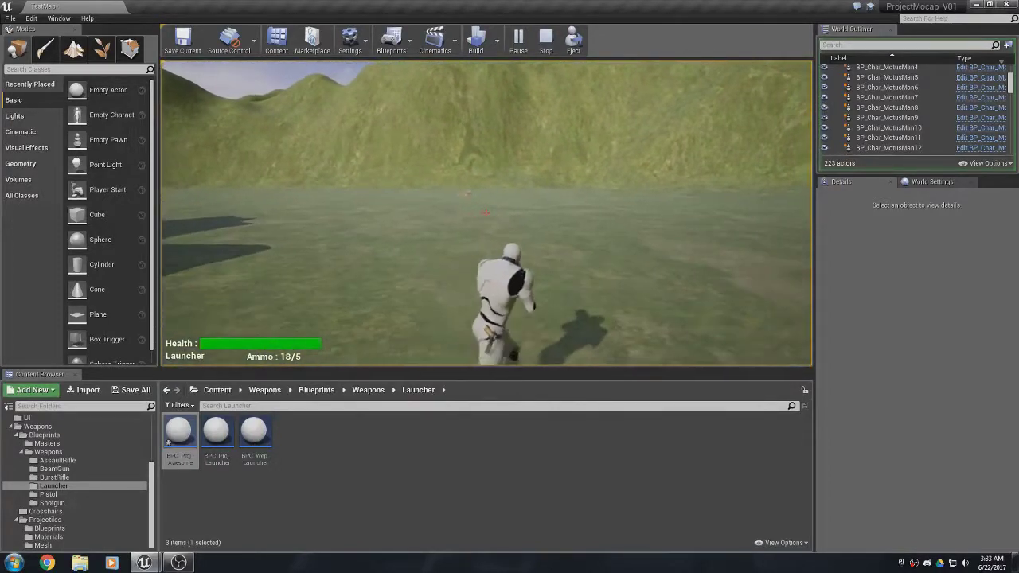
key(w)
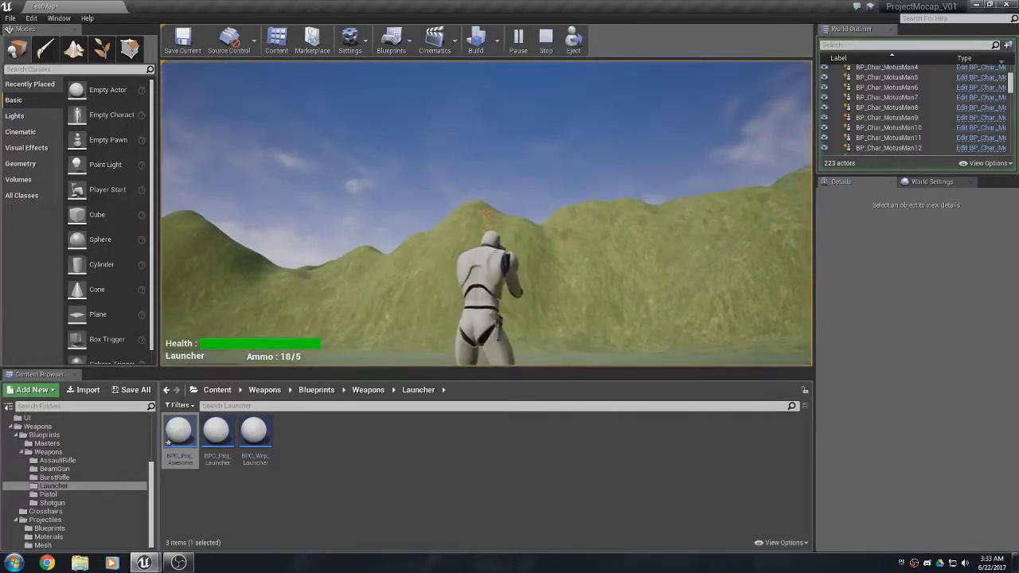
click(486, 214)
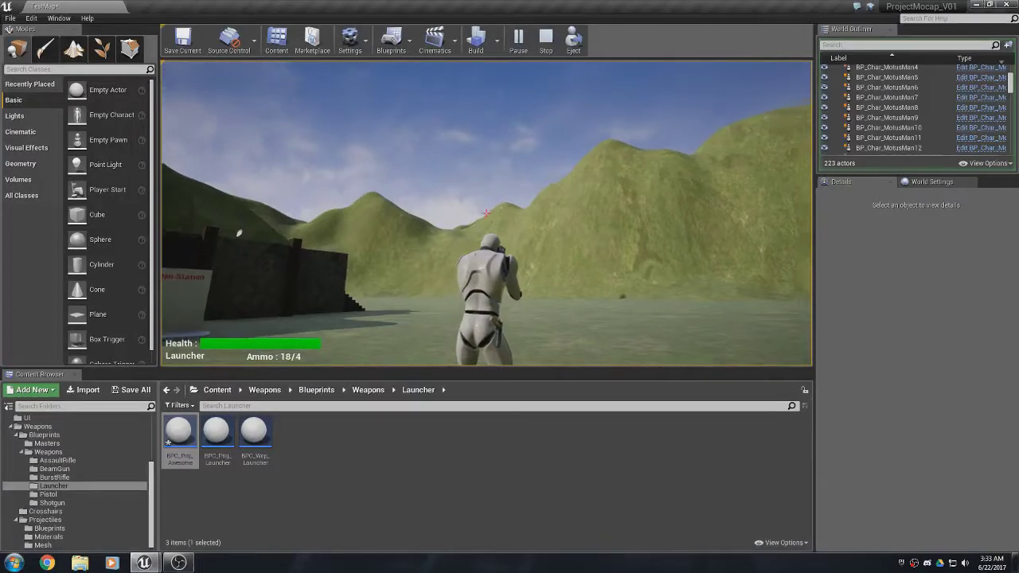
key(Escape)
Start another play session and run through the corridor out to the Weapon Station, then stop.
mouse_move(210, 446)
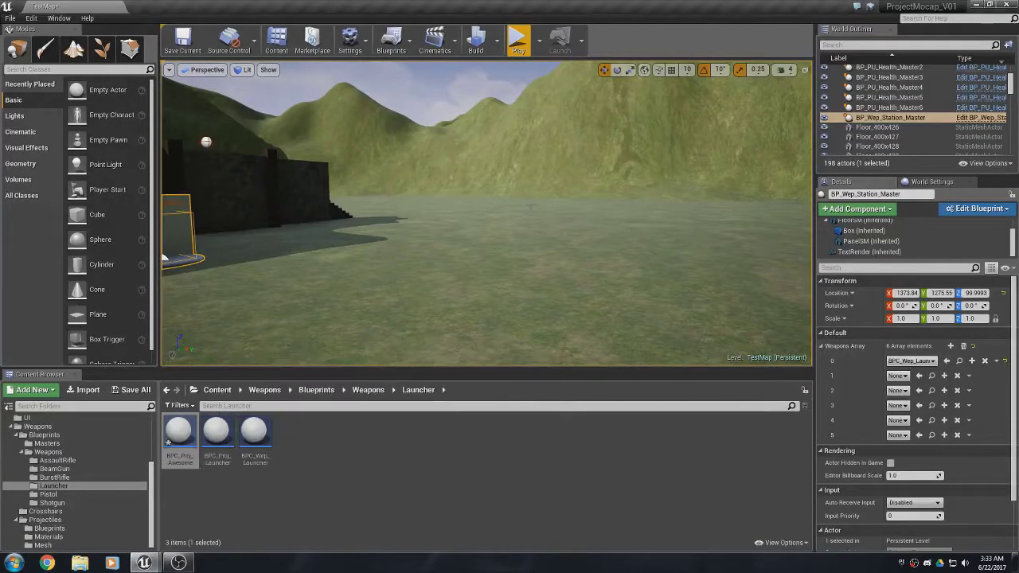
click(518, 40)
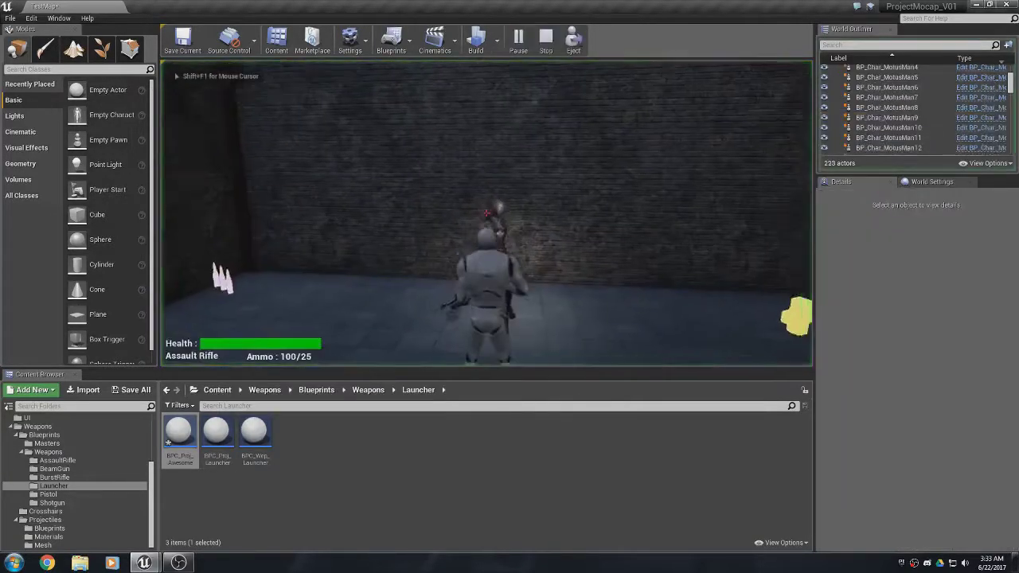
key(w)
key(w)
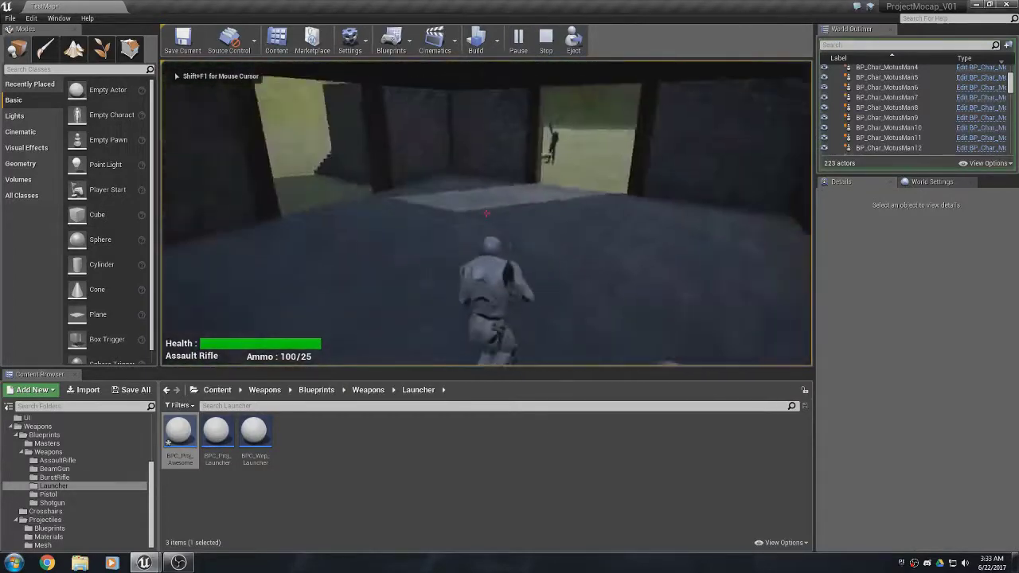
key(w)
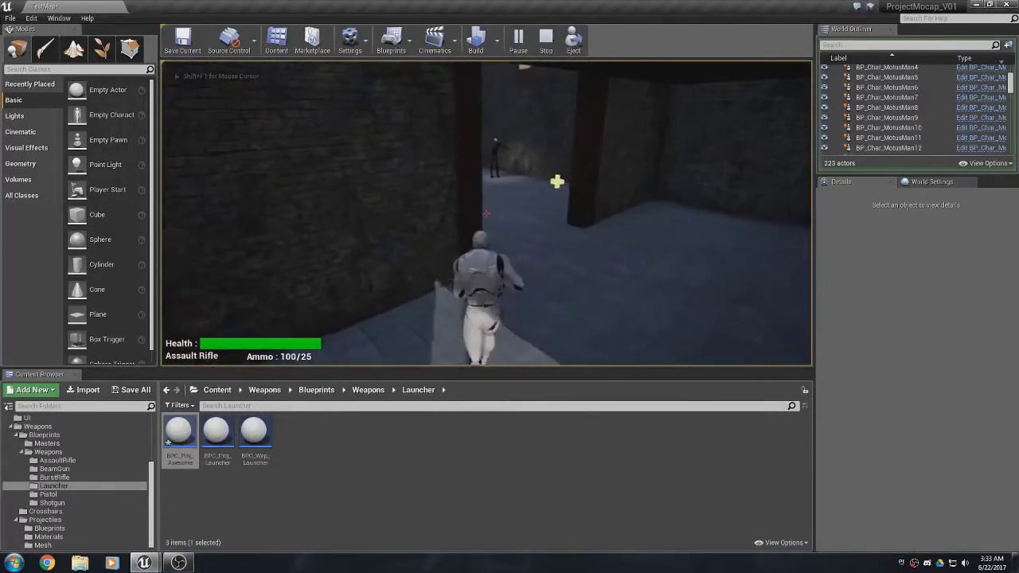
key(w)
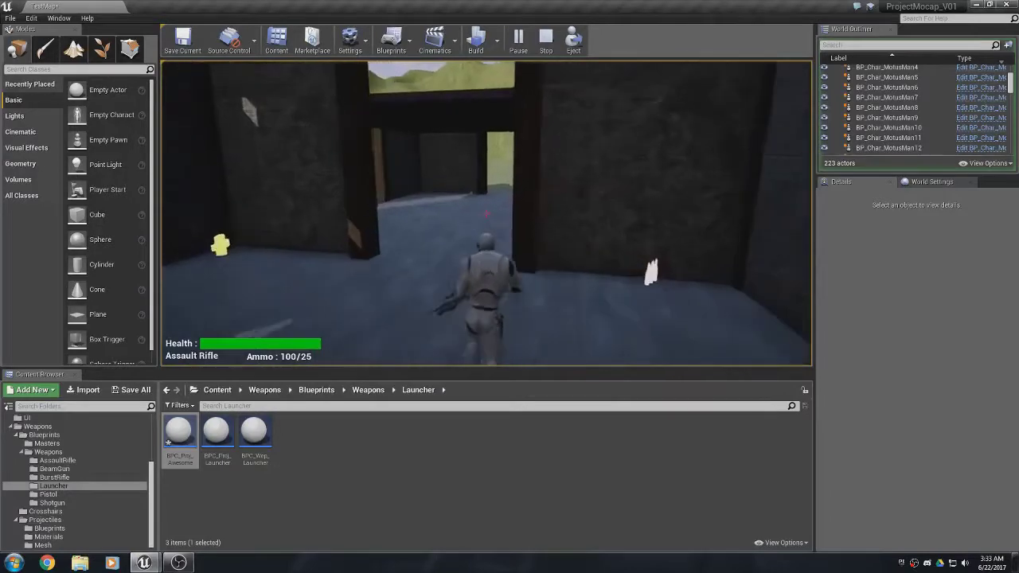
key(w)
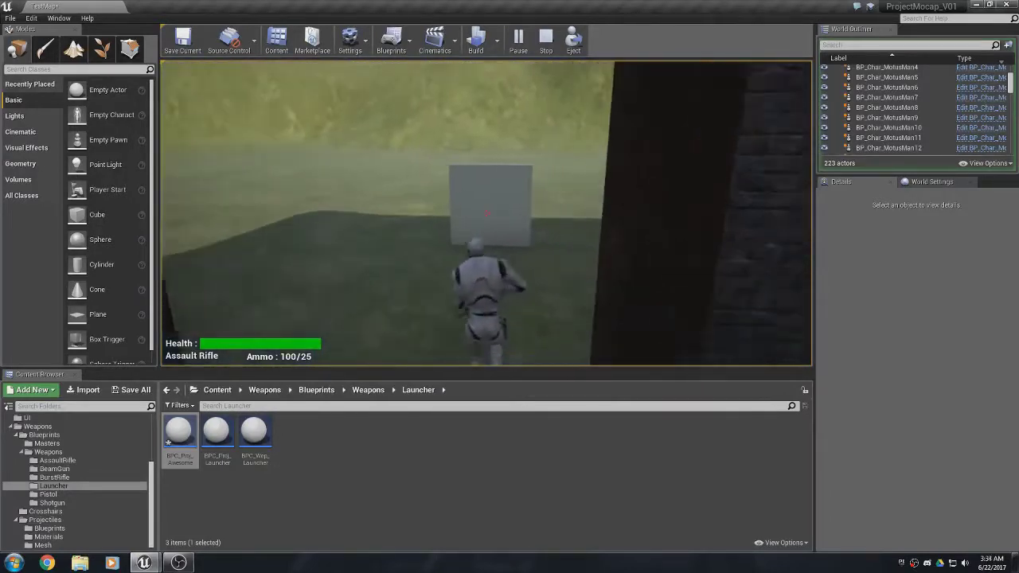
key(w)
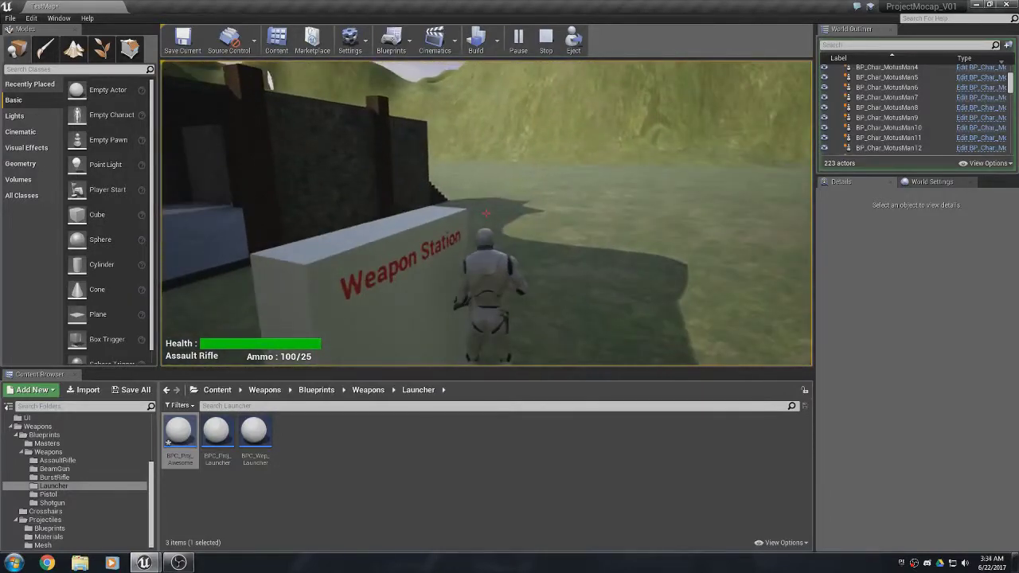
key(w)
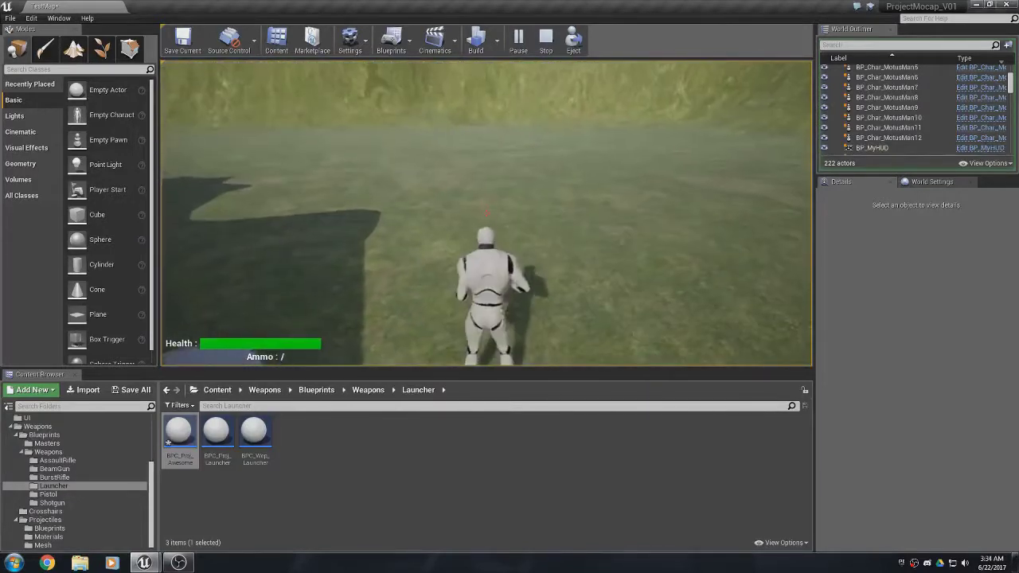
key(w)
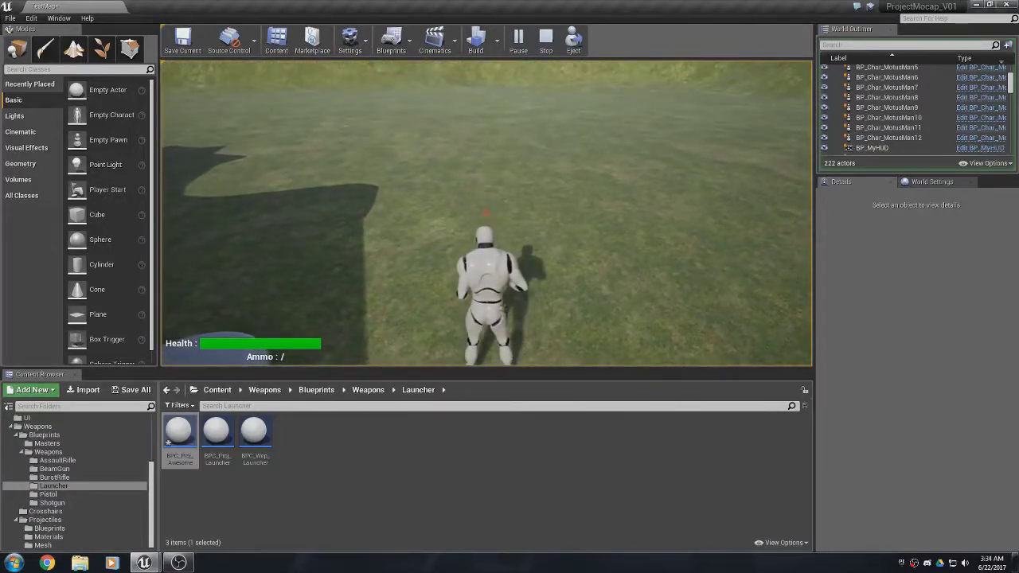
key(w)
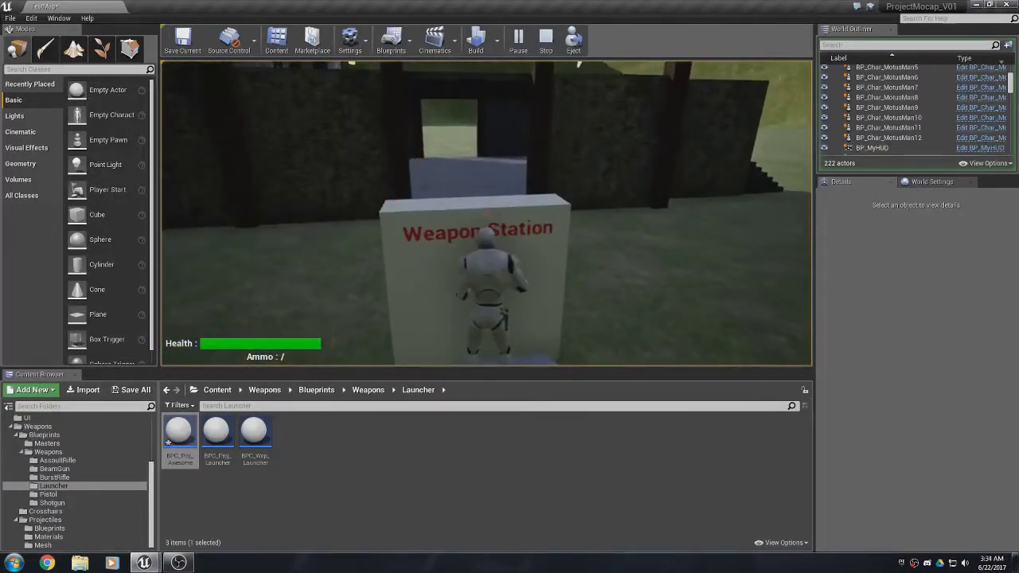
key(s)
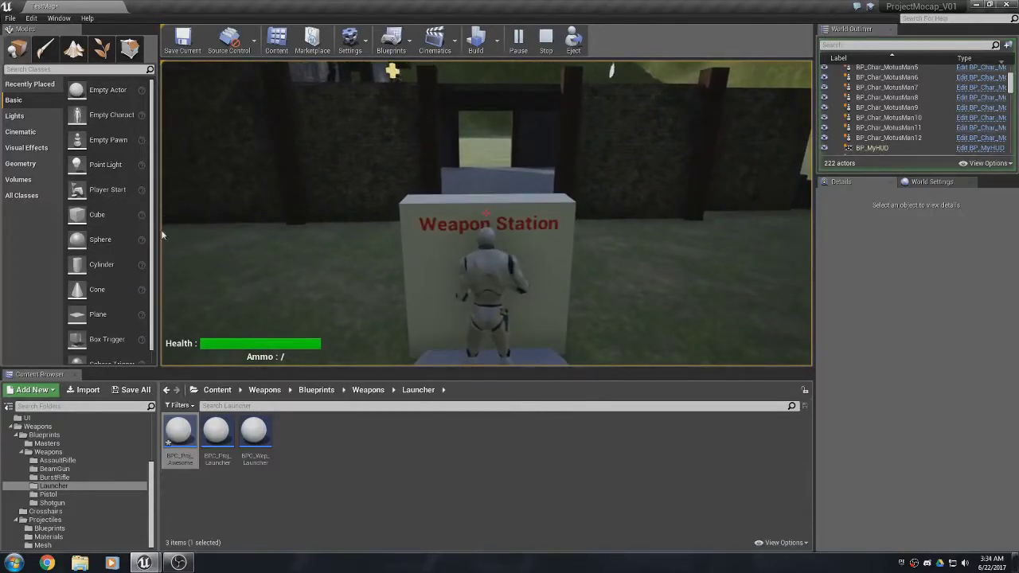
key(Escape)
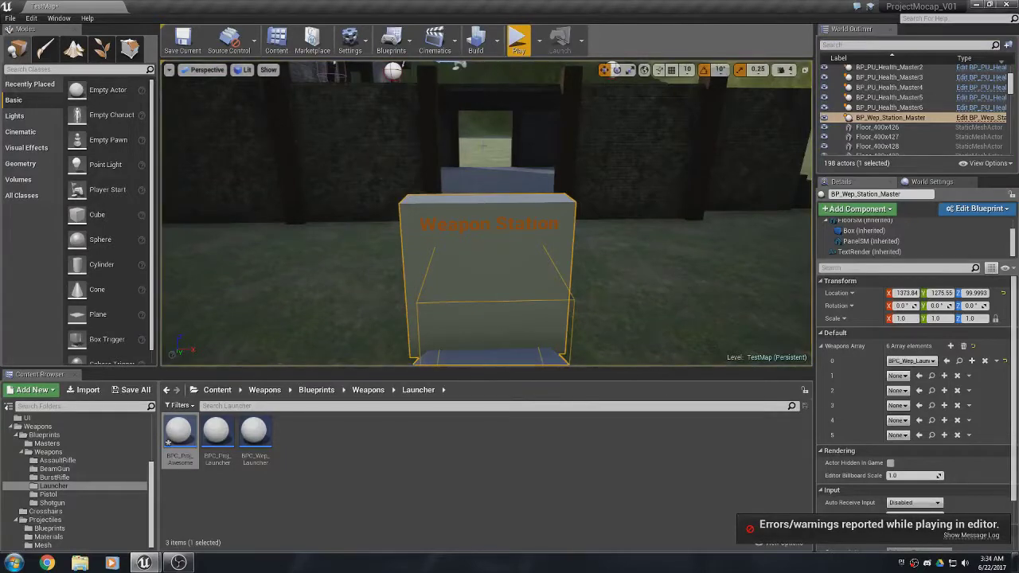
Play From Here beside the Weapon Station, pick up the Launcher, and fire three projectiles toward the hills.
right_drag(441, 296, 441, 334)
right_click(506, 242)
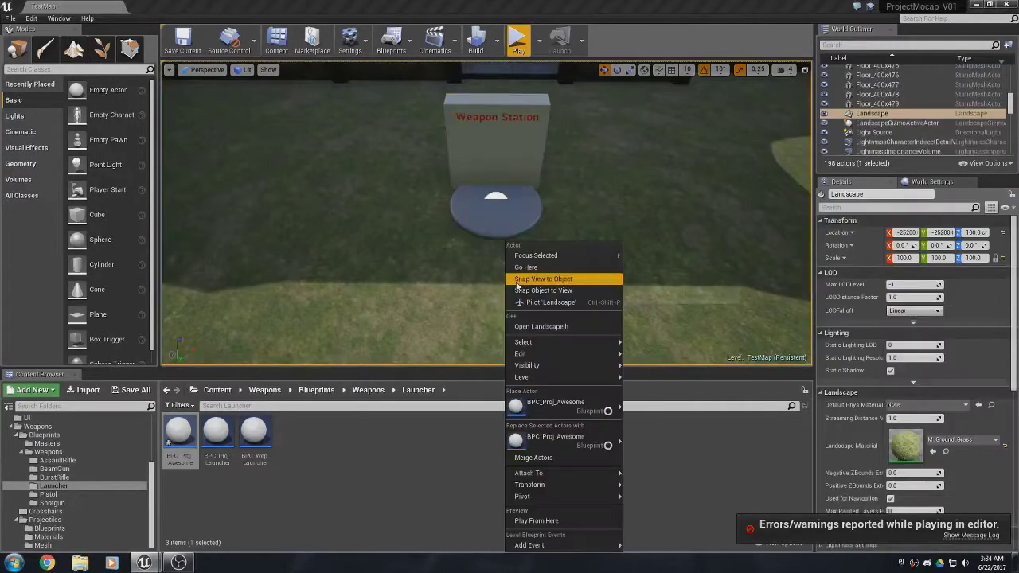
click(556, 519)
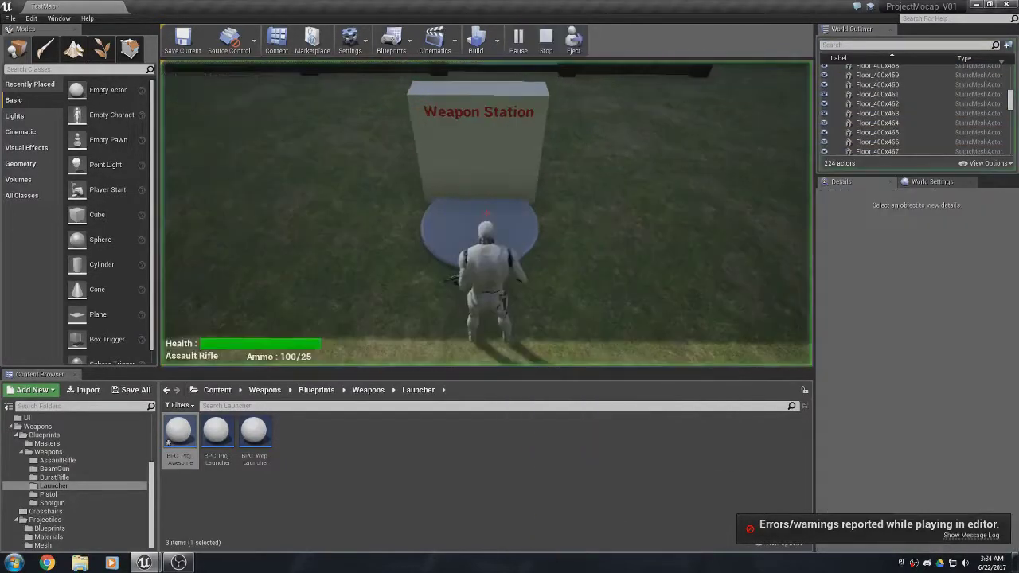
key(w)
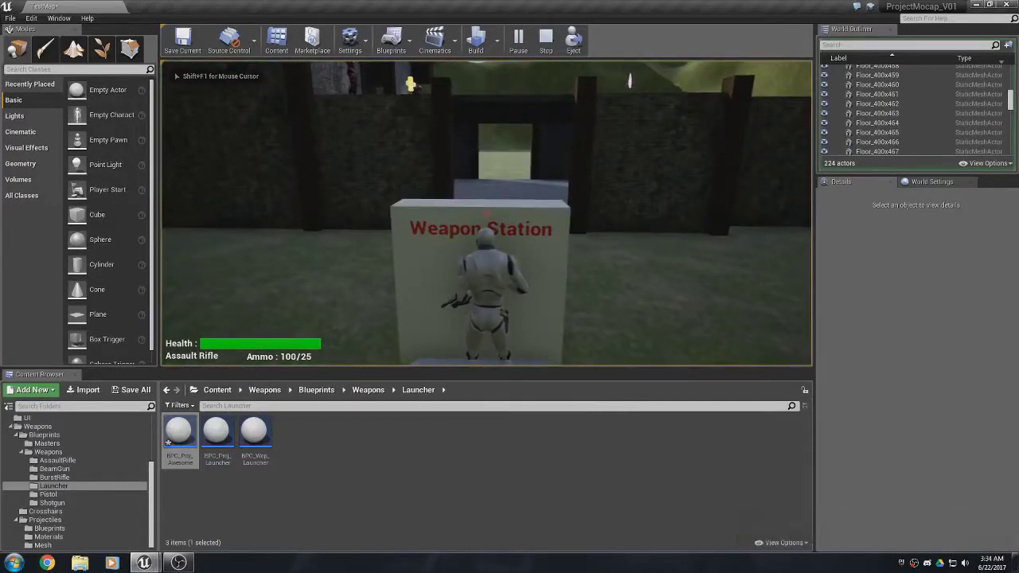
key(e)
key(w)
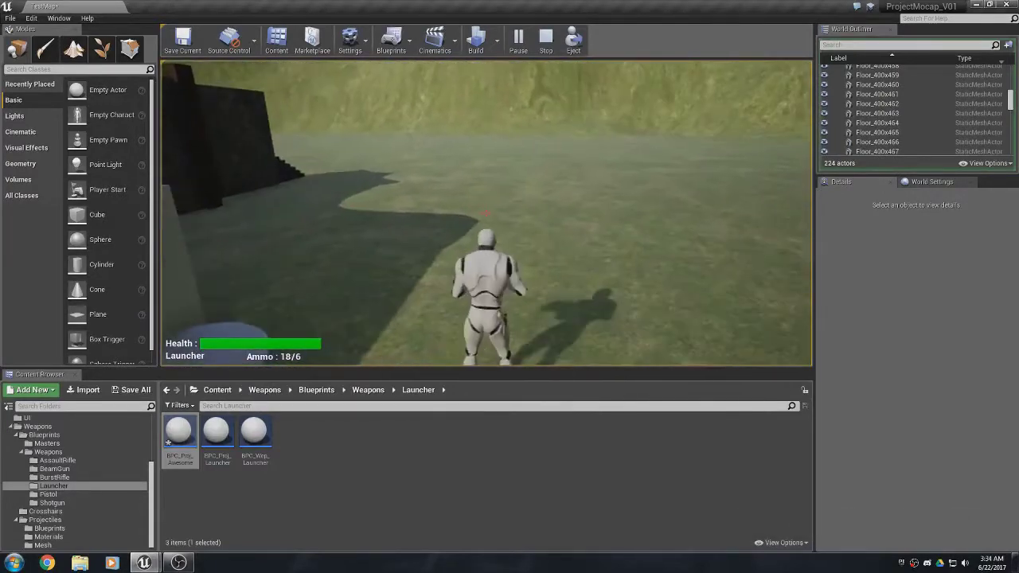
key(w)
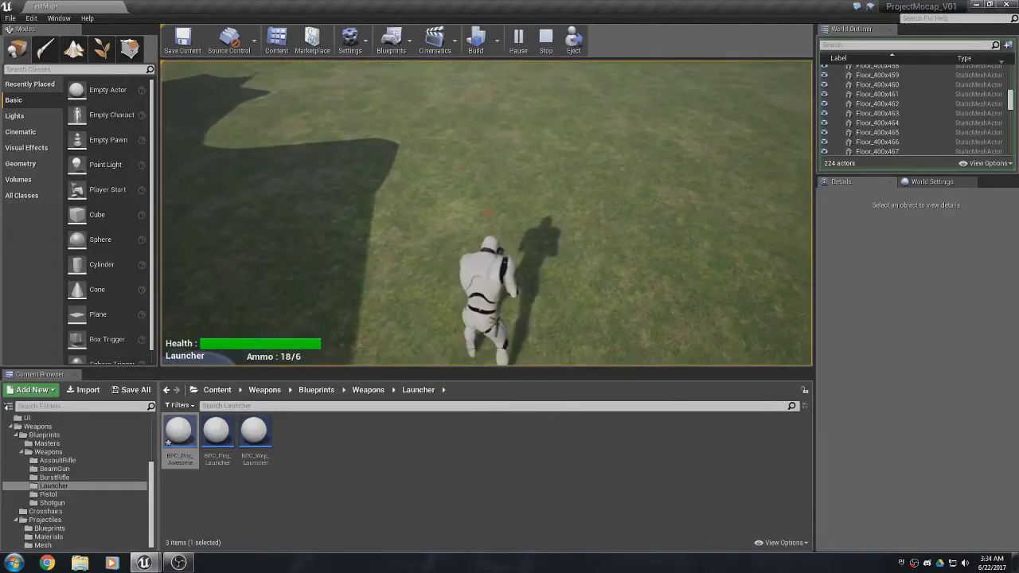
click(486, 213)
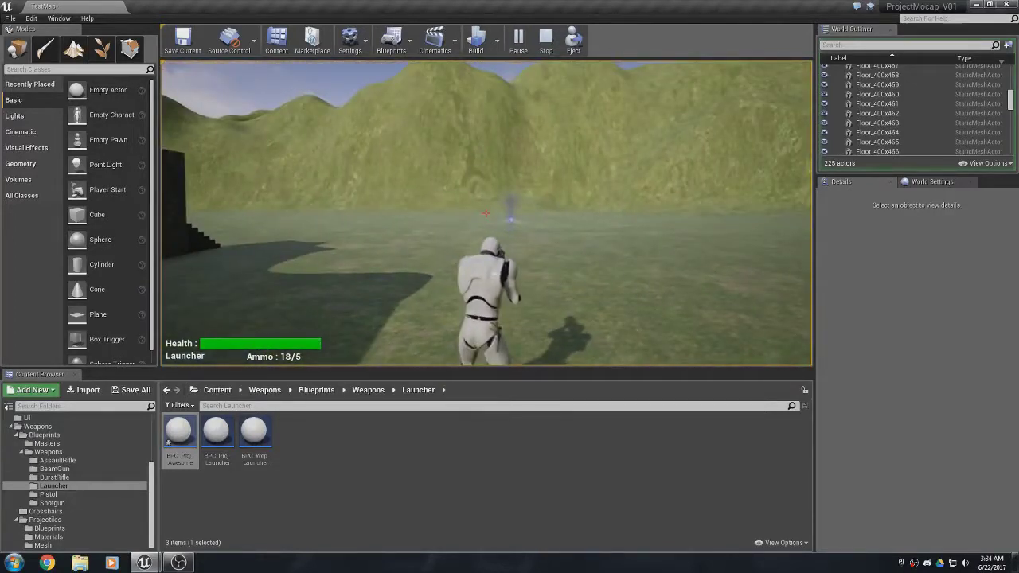
click(486, 213)
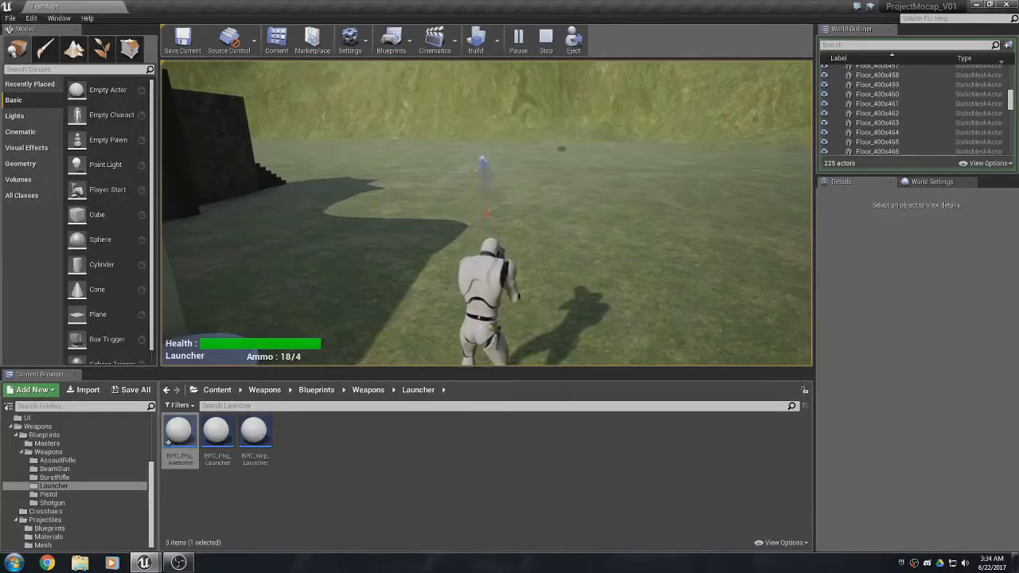
click(486, 214)
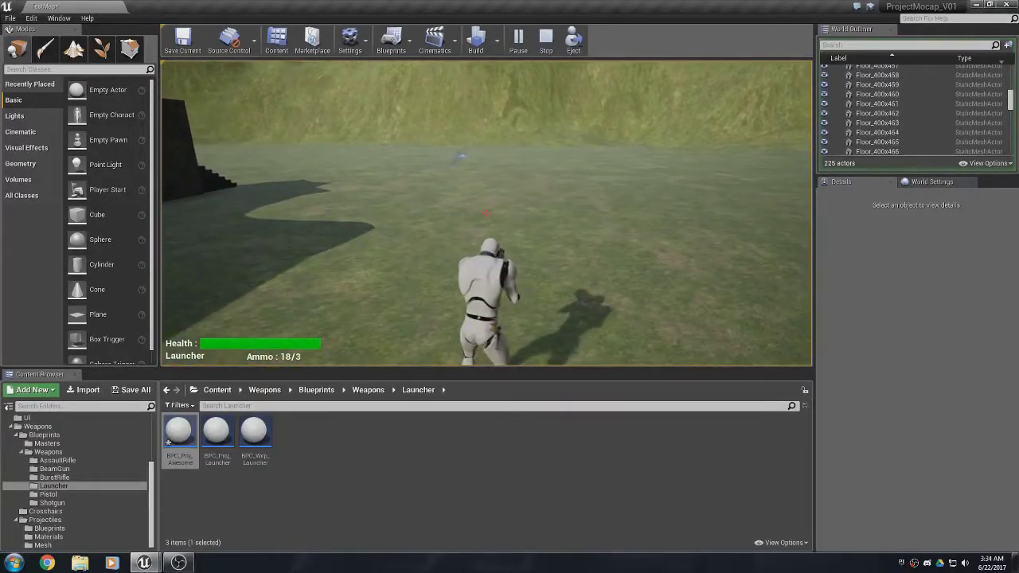
key(Escape)
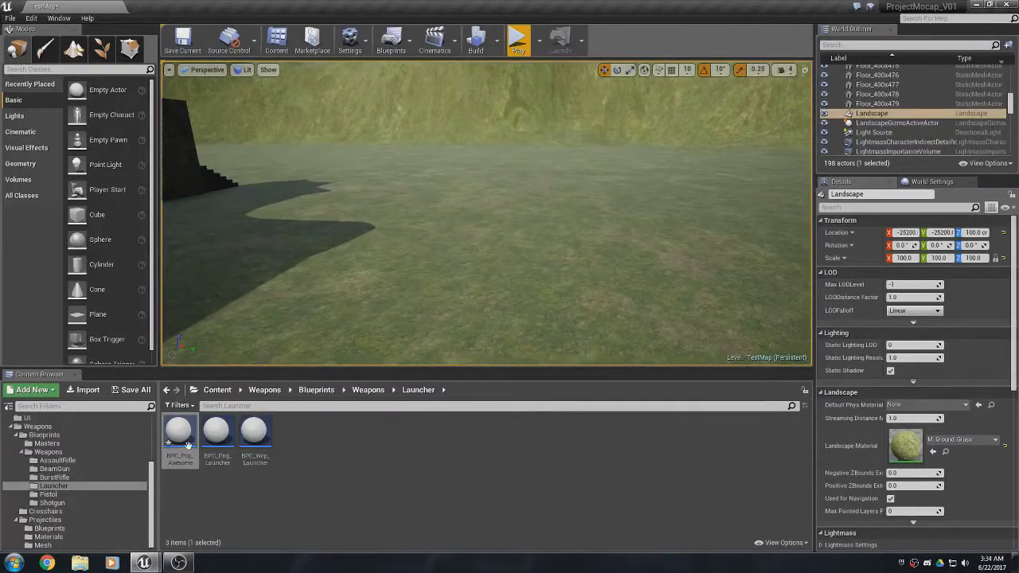
Open BPC_Proj_Awesome and set ProjectileMovement gravity scale back to 1.0.
mouse_move(179, 436)
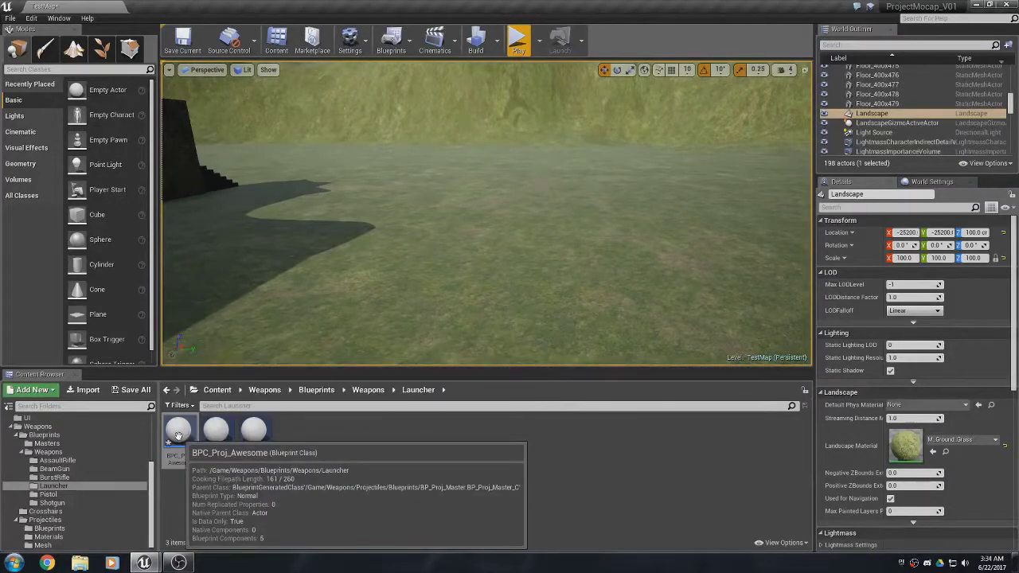
double_click(179, 432)
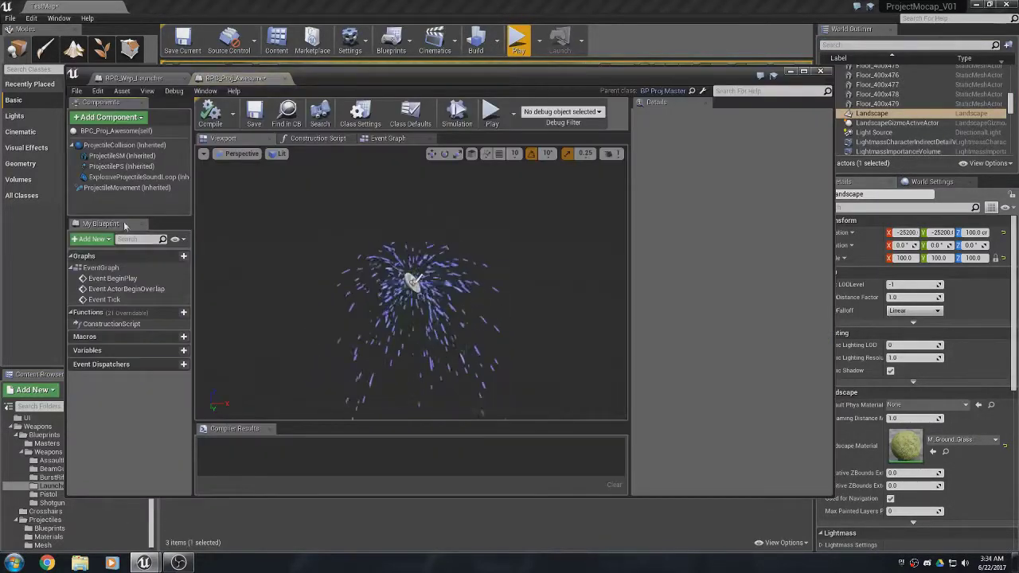
click(127, 188)
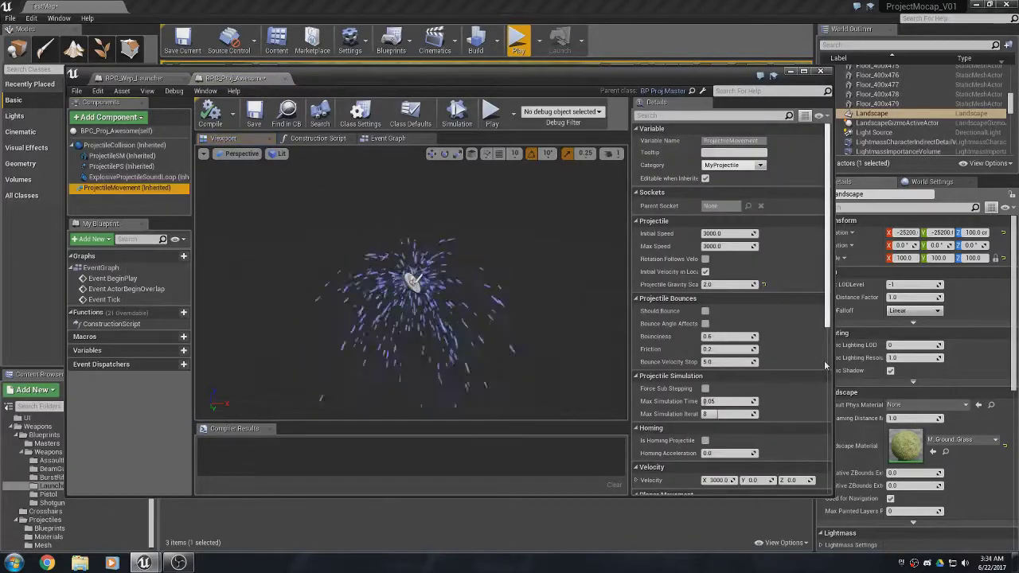
click(725, 284)
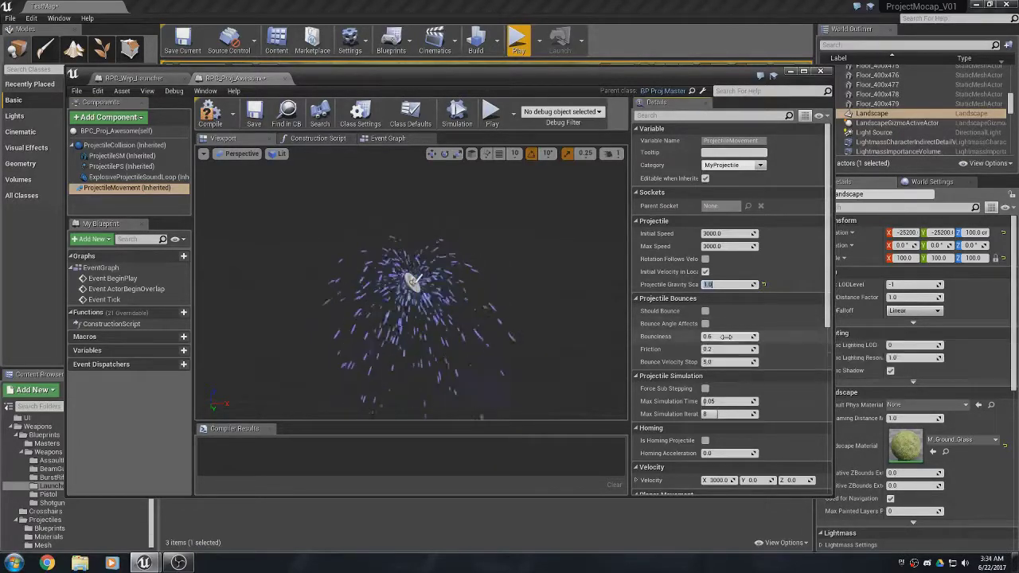
scroll(726, 338, down, 2)
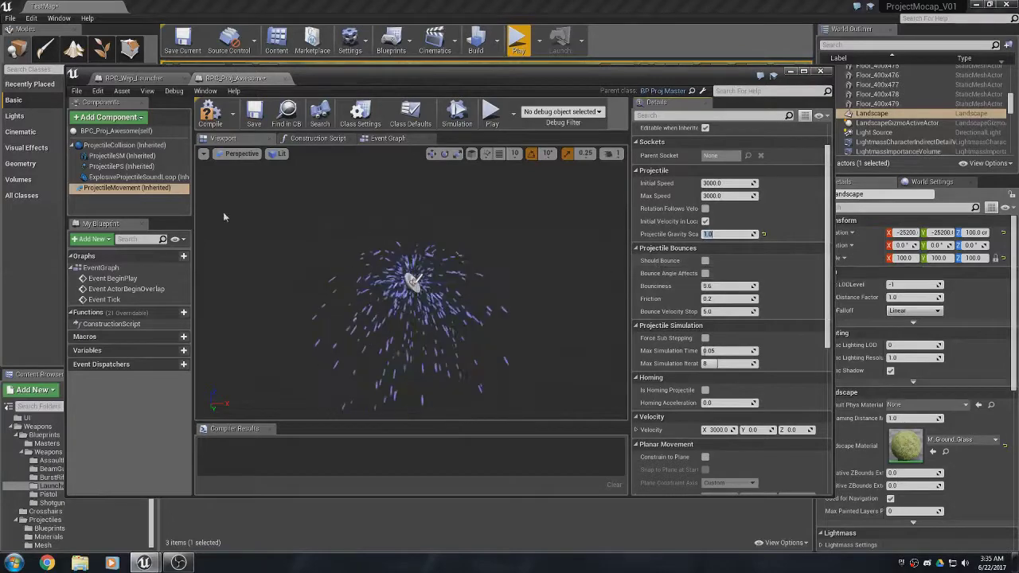
Check the damage defaults, then set ProjectileMovement bounciness to 3.0 and compile.
click(102, 134)
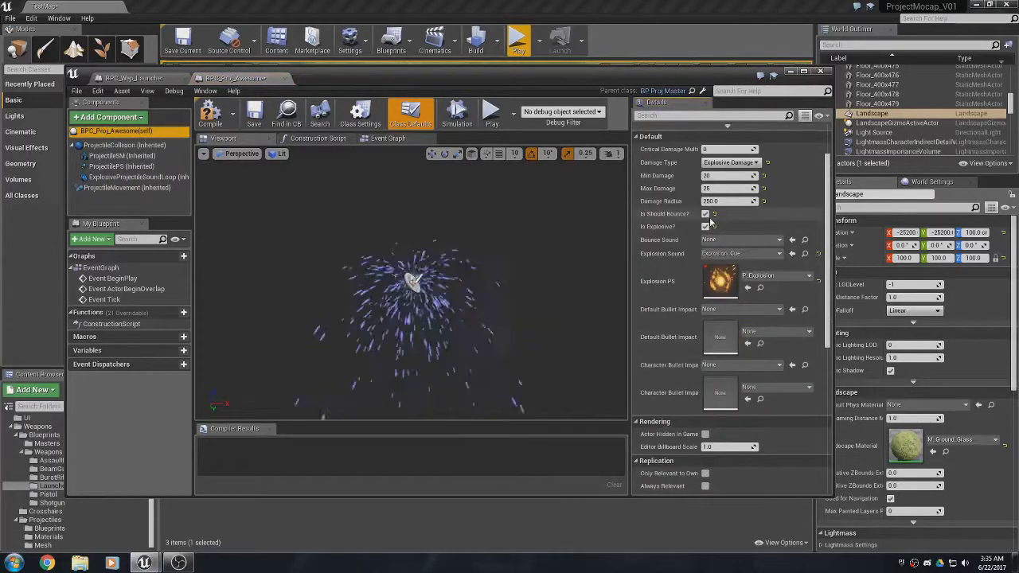
click(137, 188)
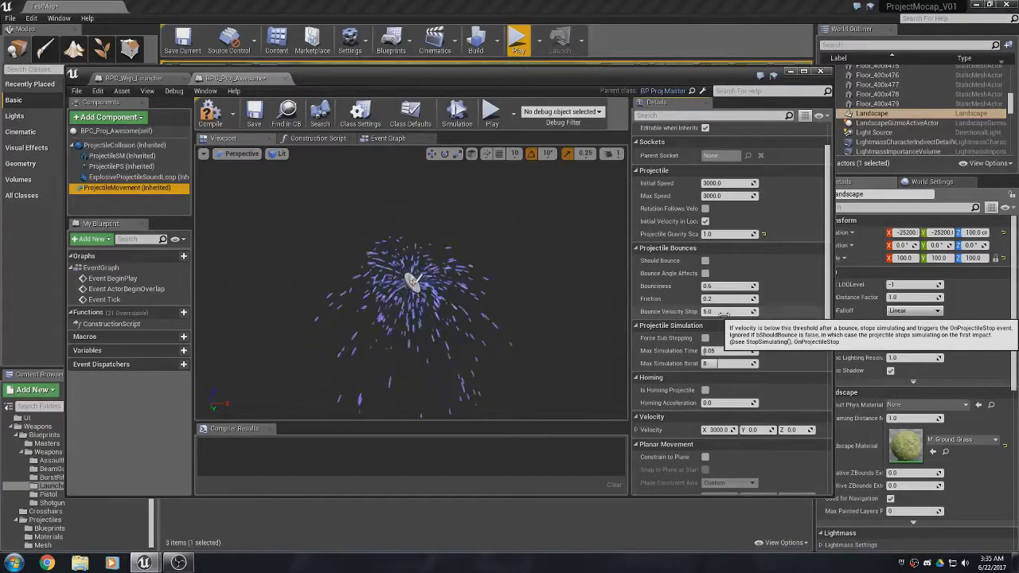
click(728, 286)
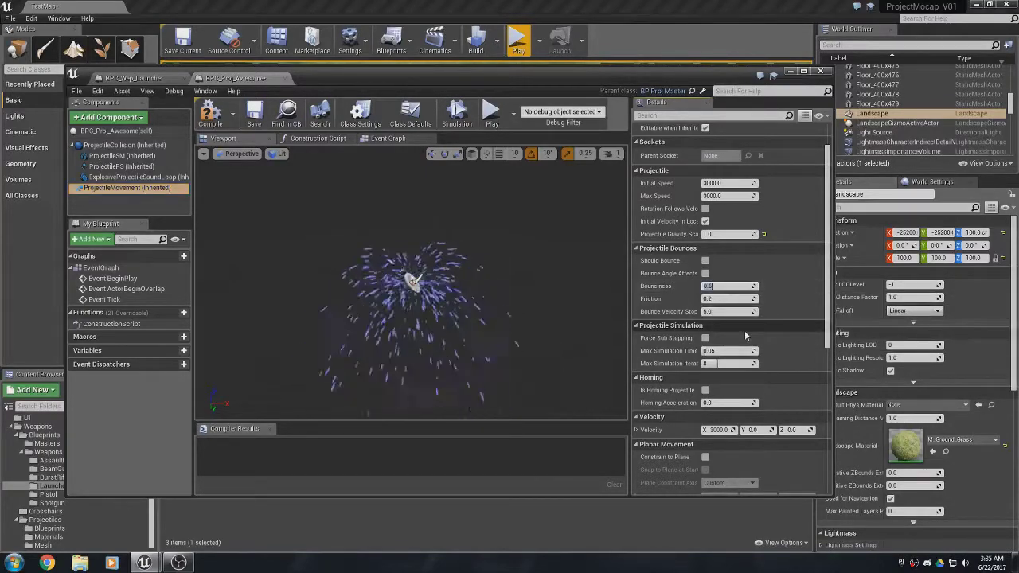
click(210, 112)
click(790, 70)
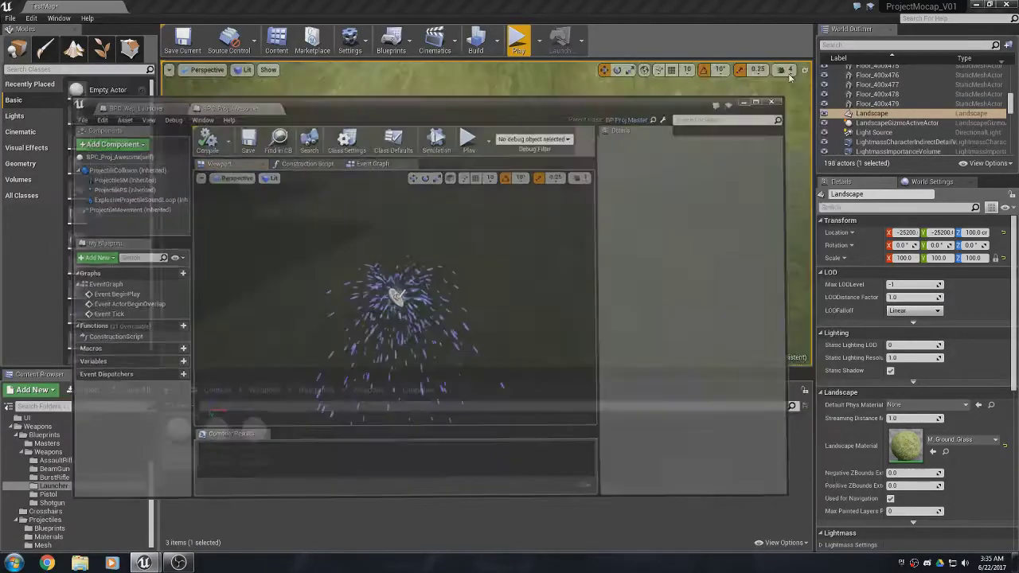
click(518, 44)
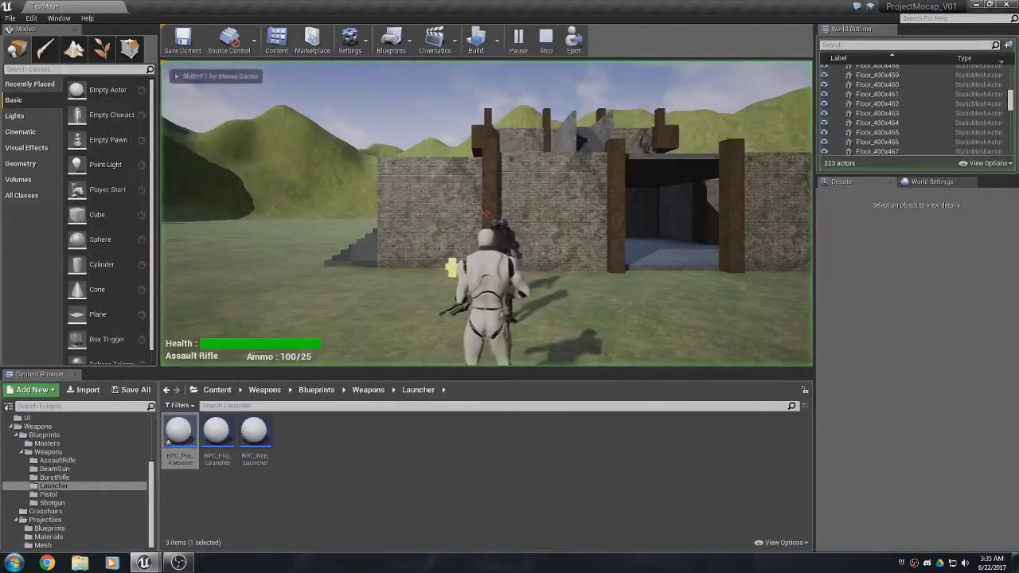
key(Escape)
right_drag(609, 245, 662, 293)
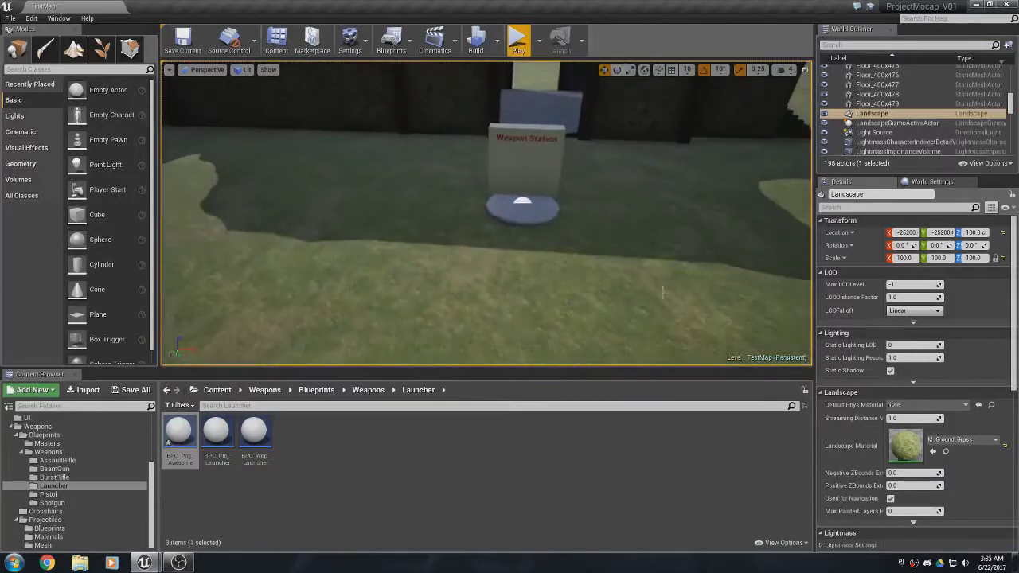
right_click(529, 299)
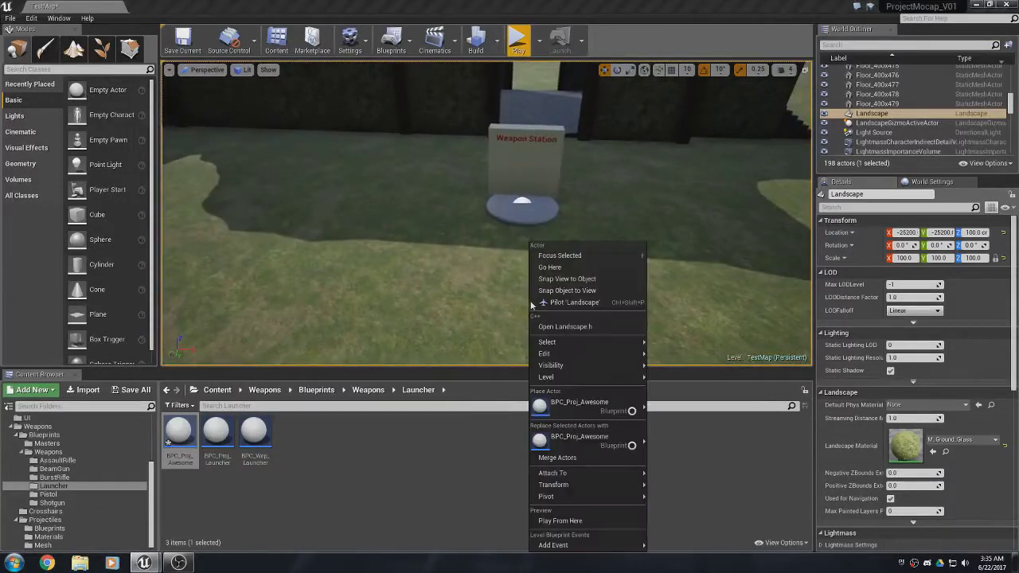
click(572, 522)
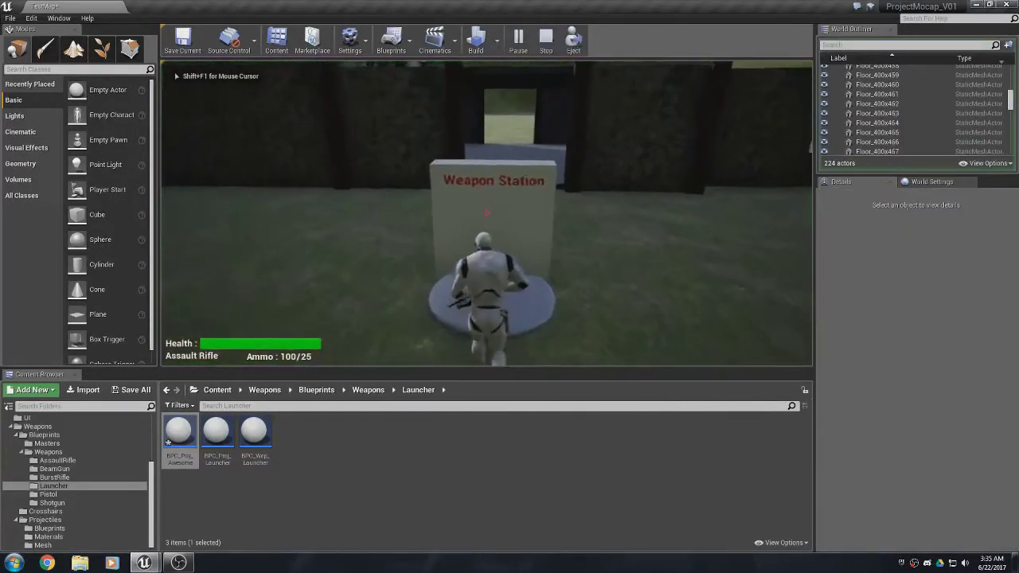
scroll(485, 212, down, 1)
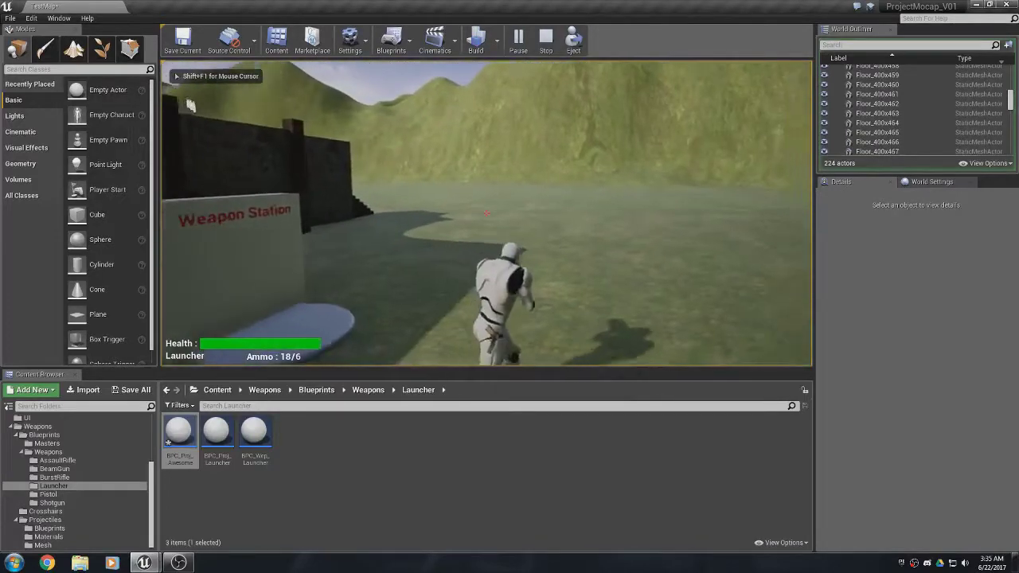
click(486, 212)
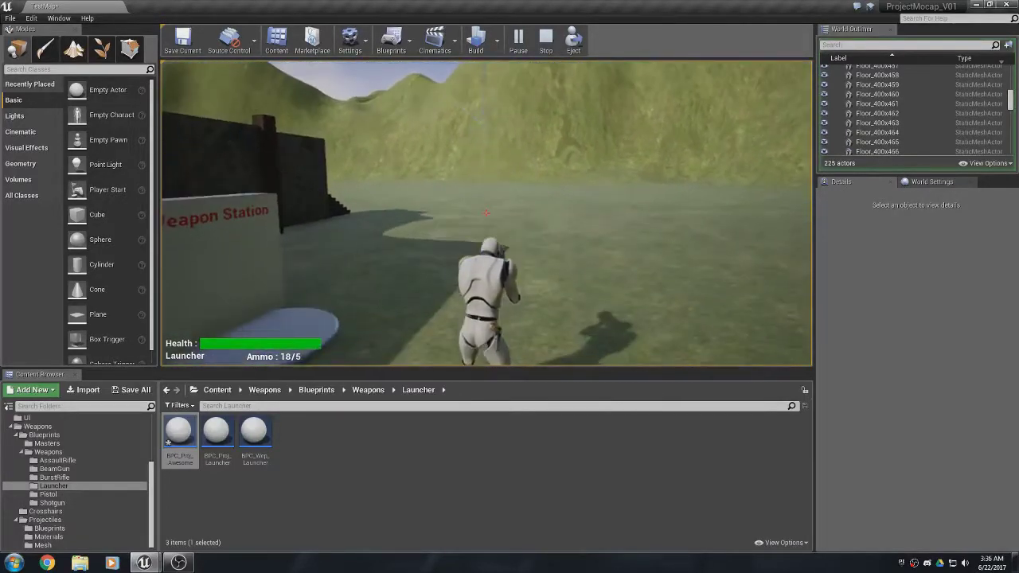
key(w)
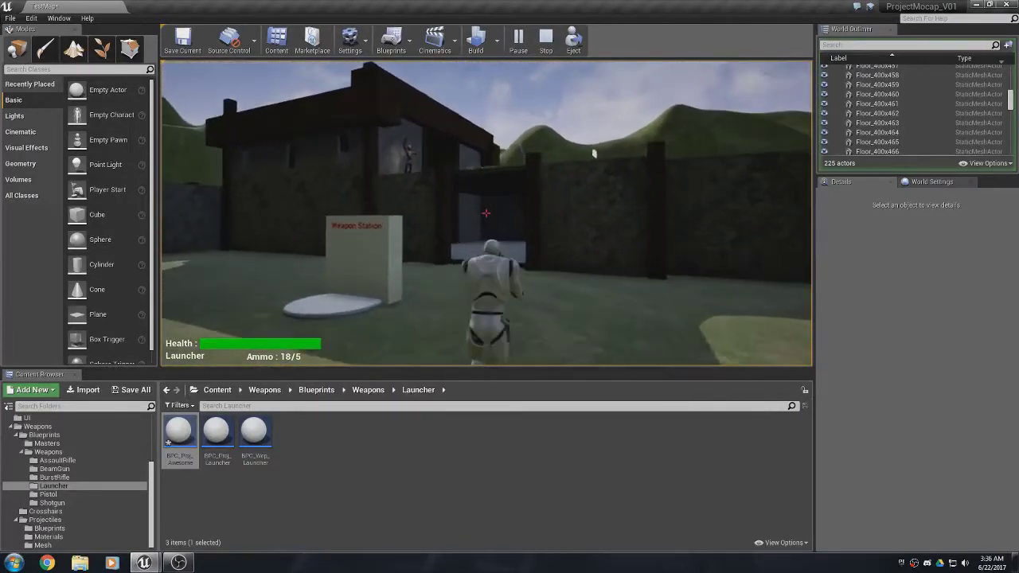
click(609, 141)
key(w)
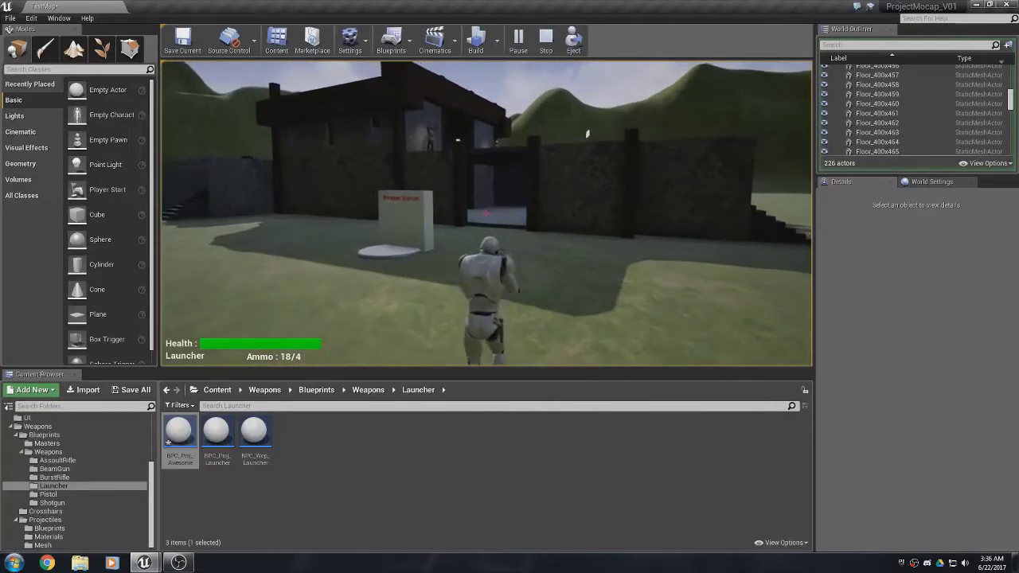
key(w)
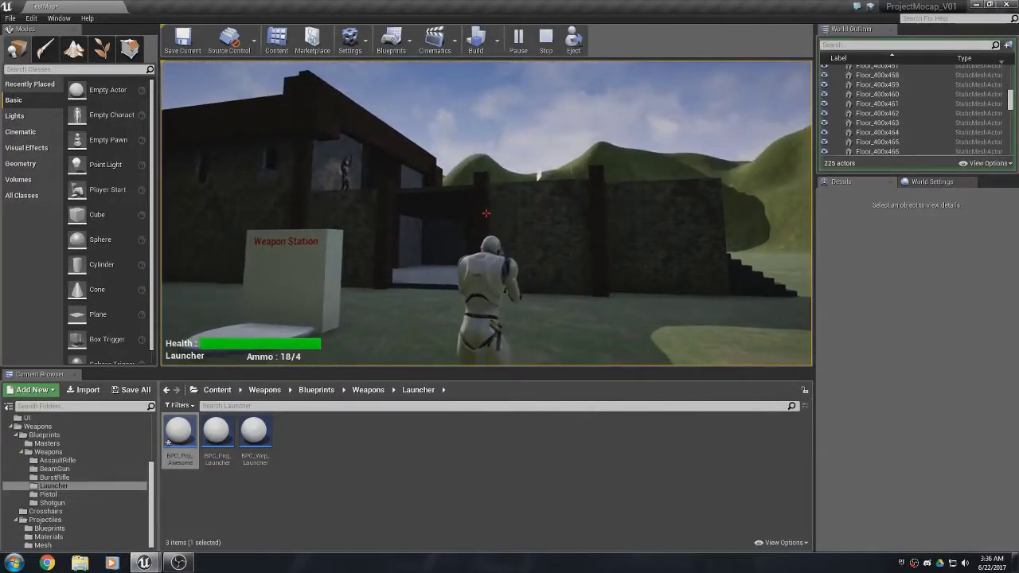
key(Escape)
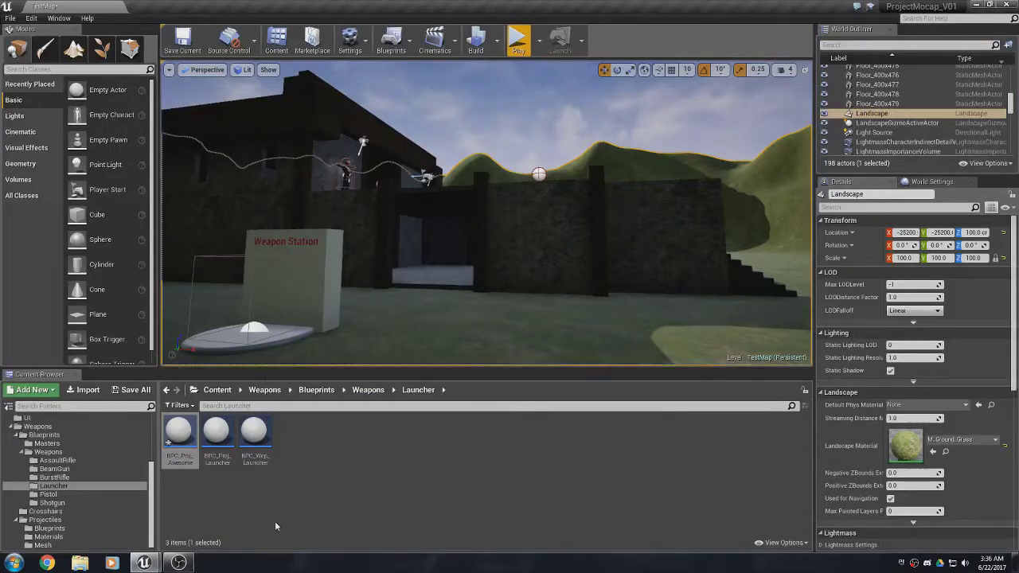
Open BPC_Proj_Awesome, set ProjectileMovement bounciness to 0.3, save, and close the editor.
double_click(179, 436)
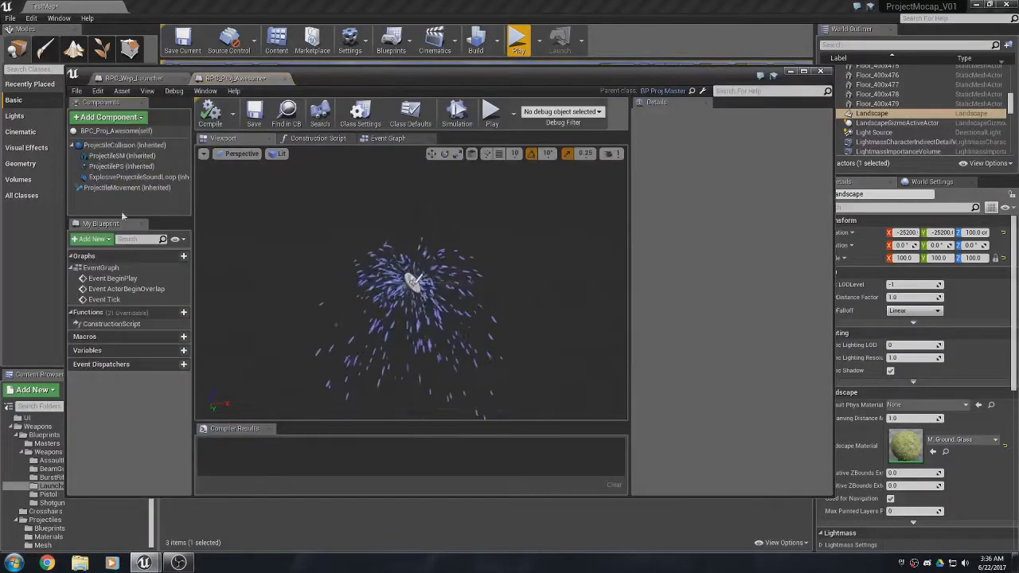
click(119, 188)
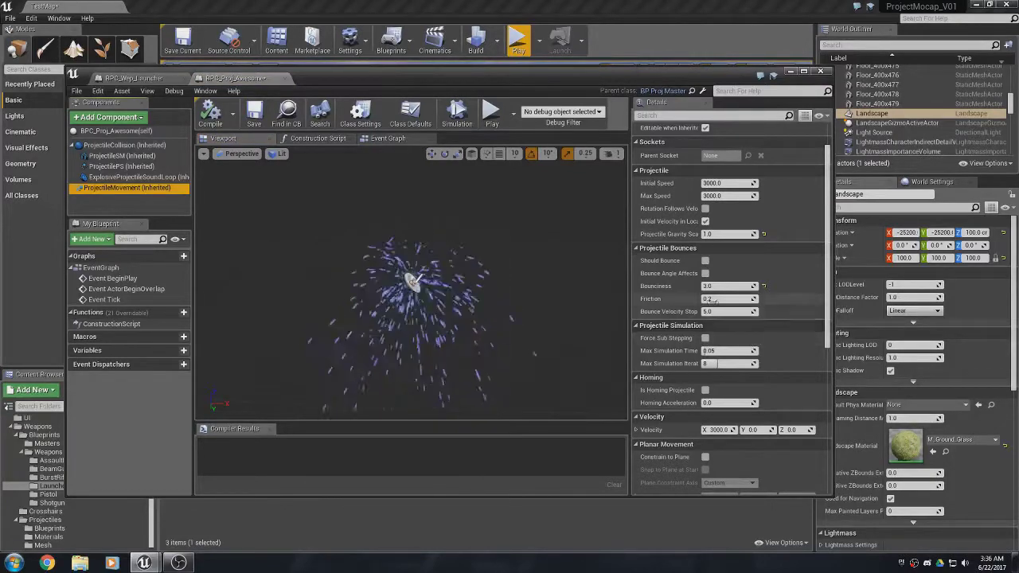
click(720, 285)
click(763, 344)
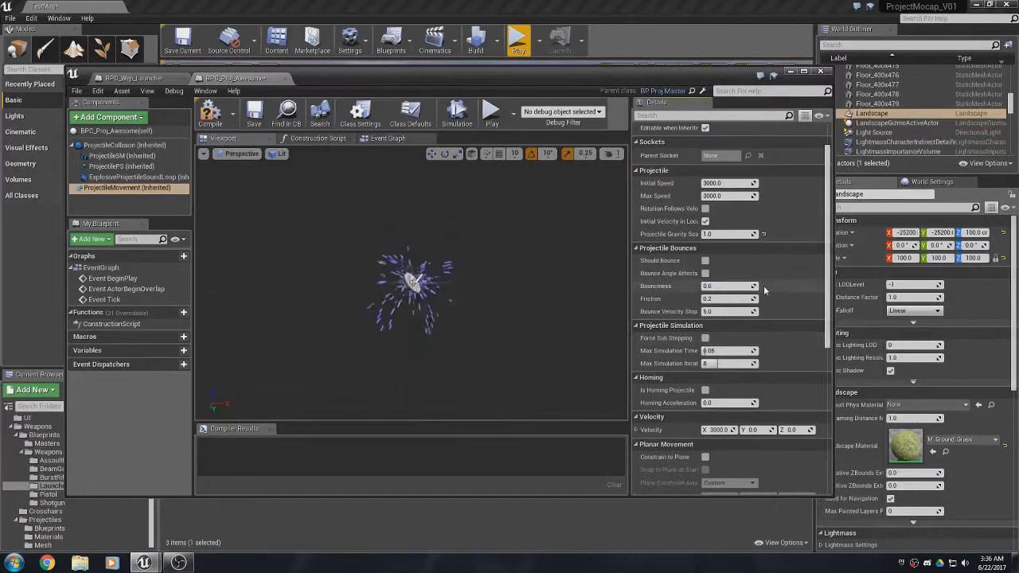
click(719, 286)
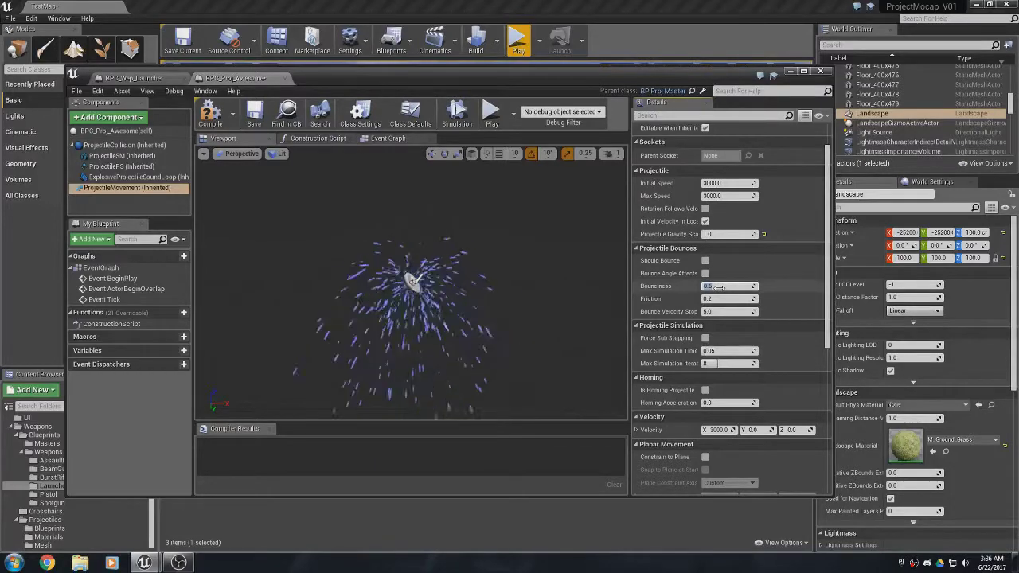
text(0.3)
key(Return)
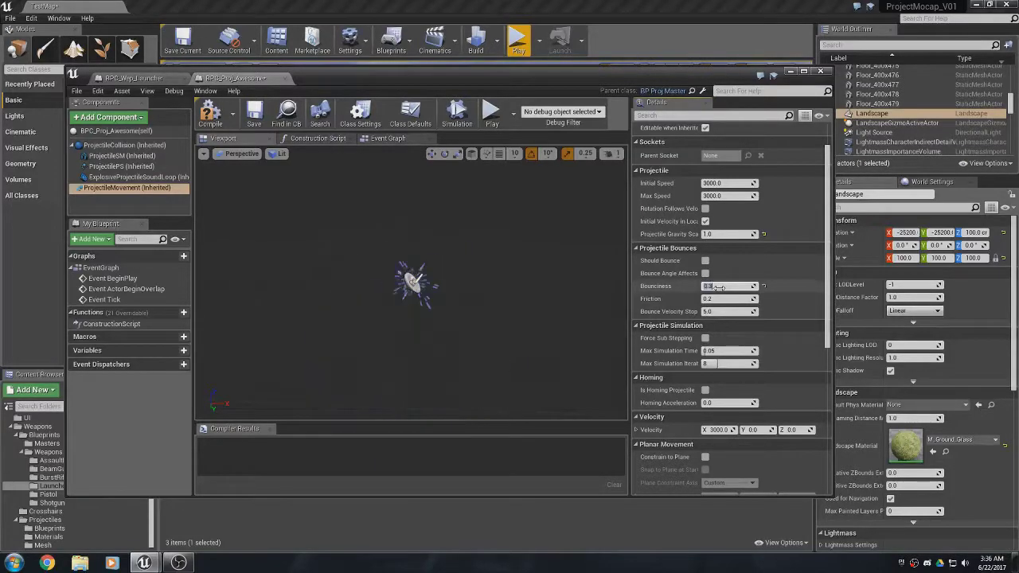
click(255, 120)
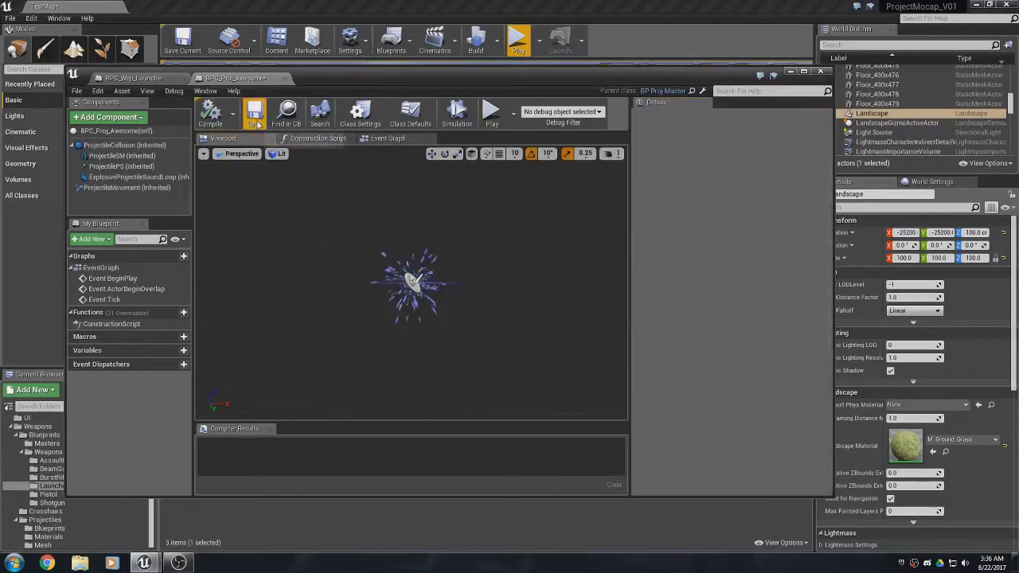
key(alt+F4)
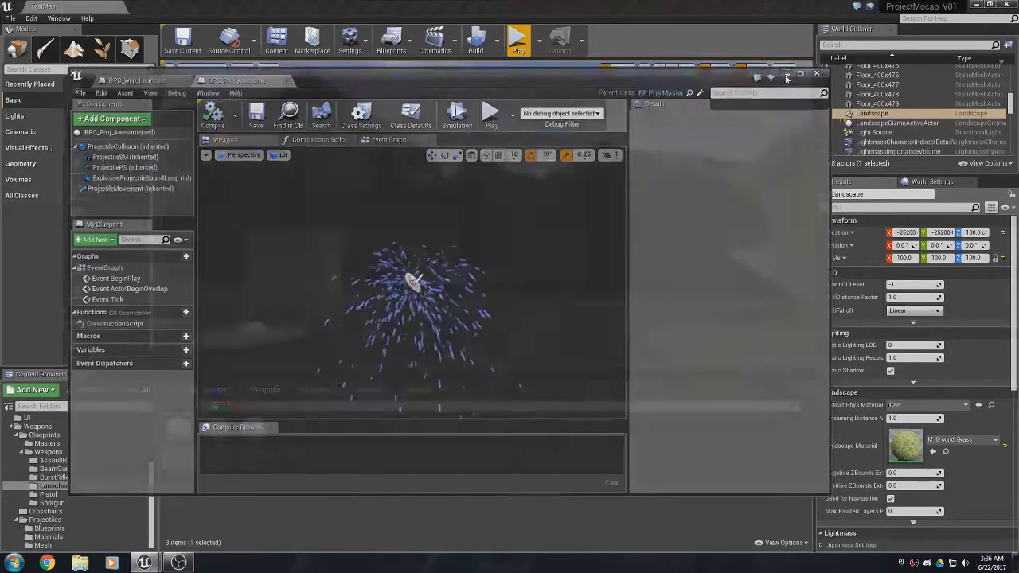
Play From Here at the weapon station and switch the character to the Launcher.
right_drag(462, 283, 422, 295)
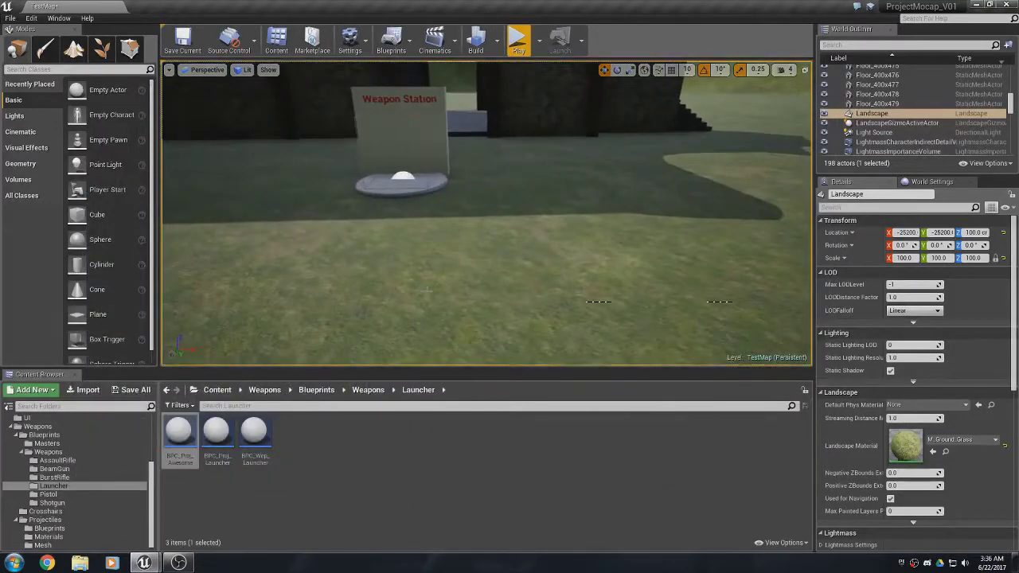
right_click(422, 295)
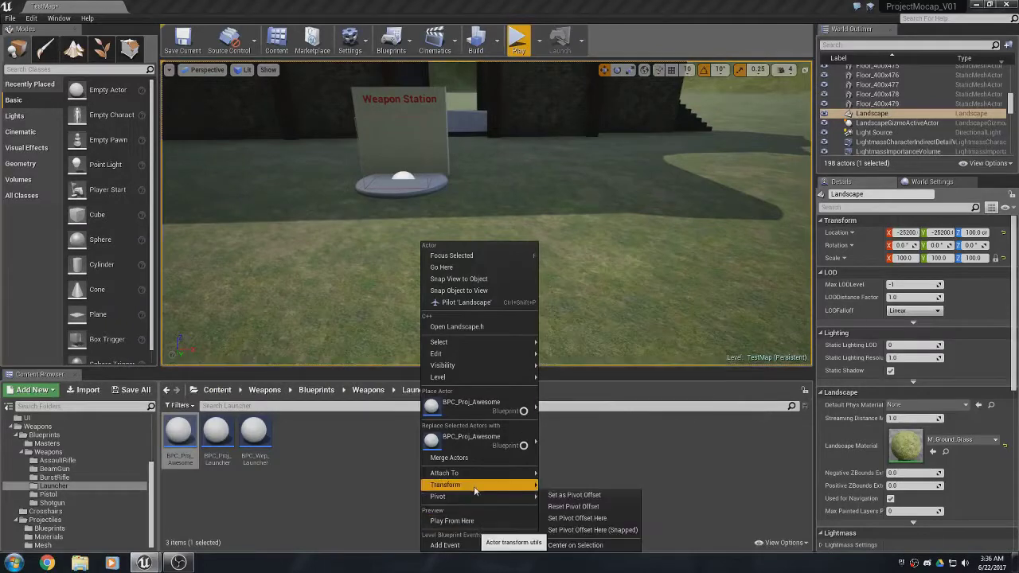
click(462, 520)
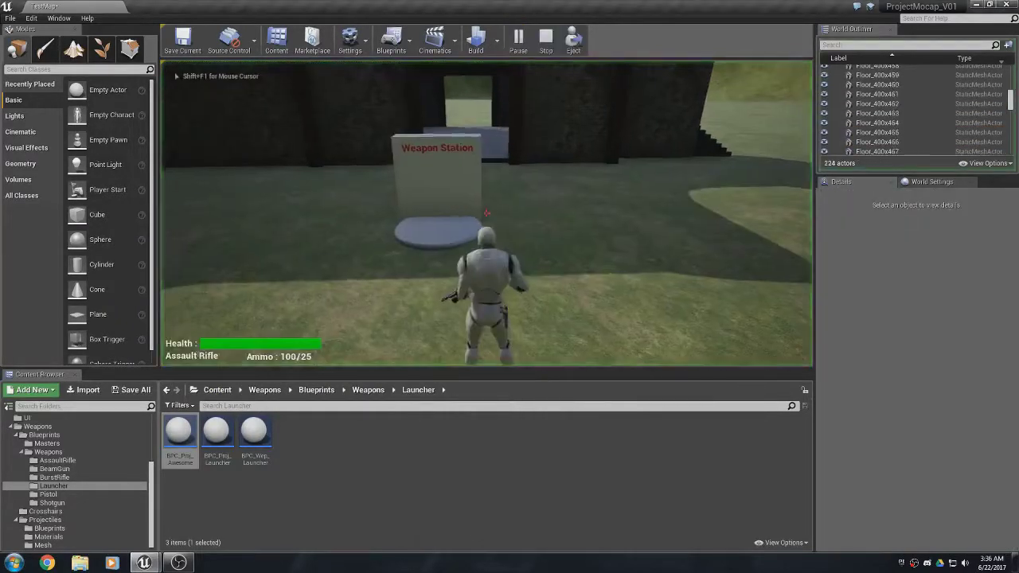
key(w)
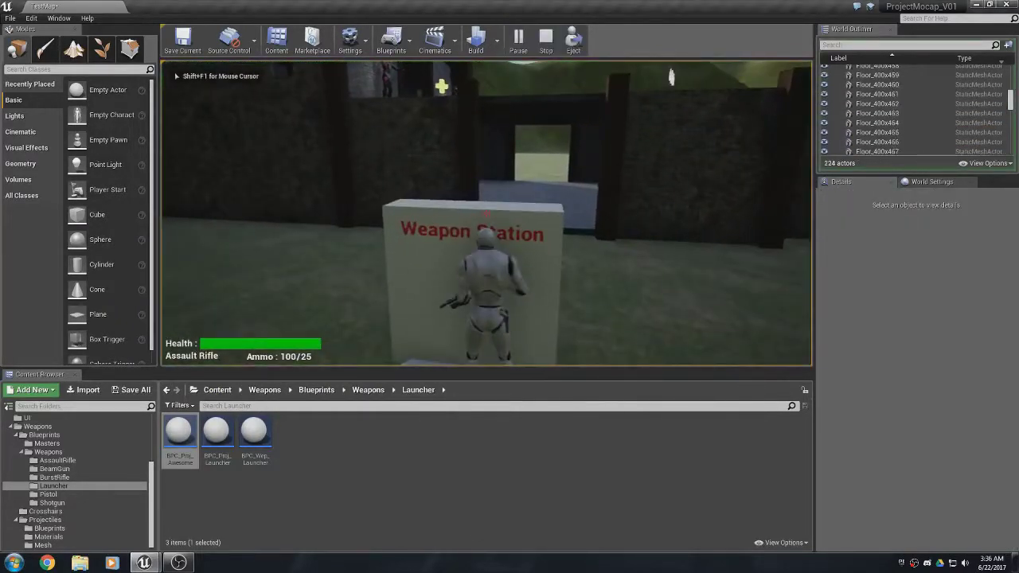
key(grave)
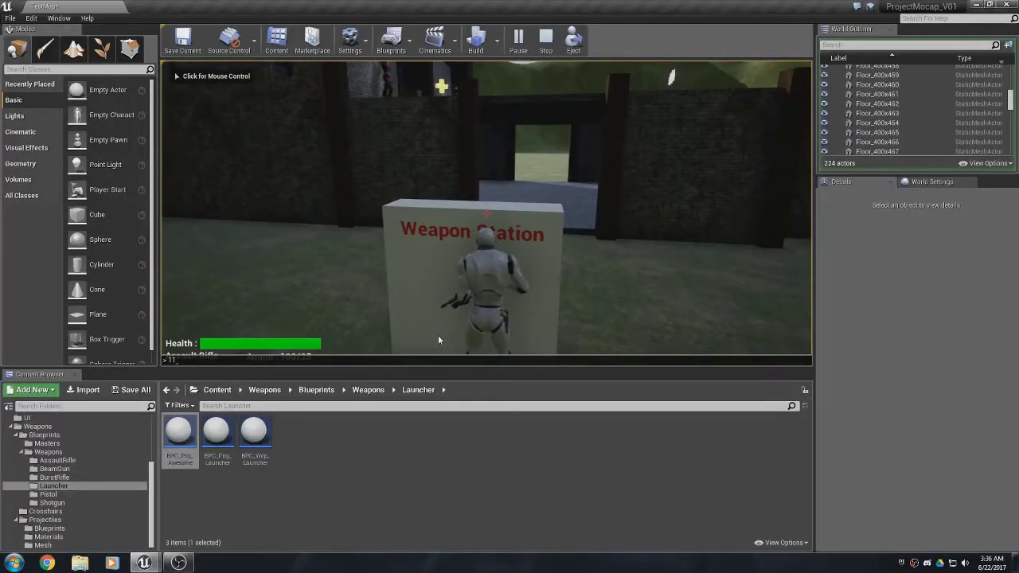
click(395, 349)
key(e)
Run across the field and fire two Launcher projectiles at the ground.
key(w)
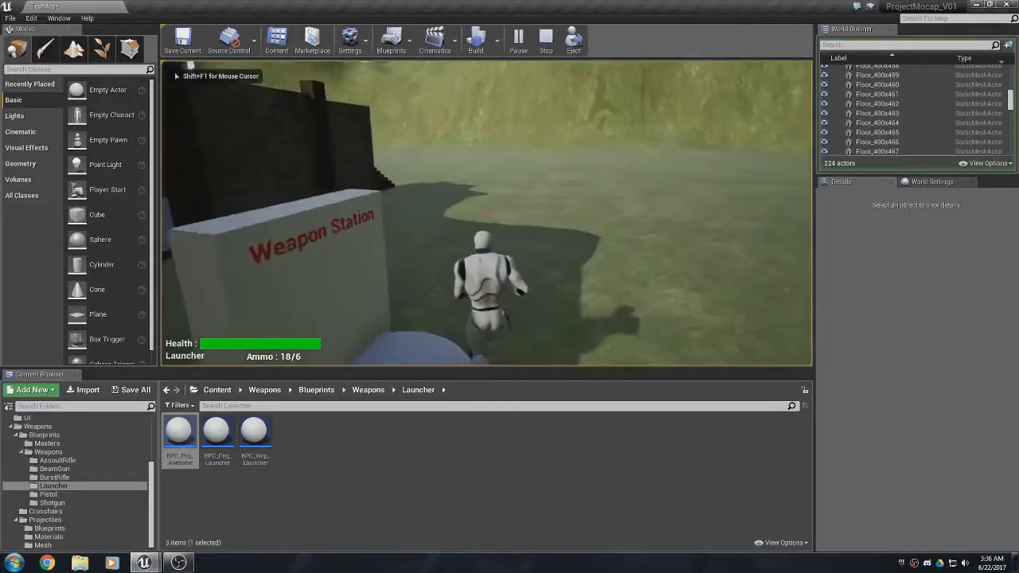
click(484, 214)
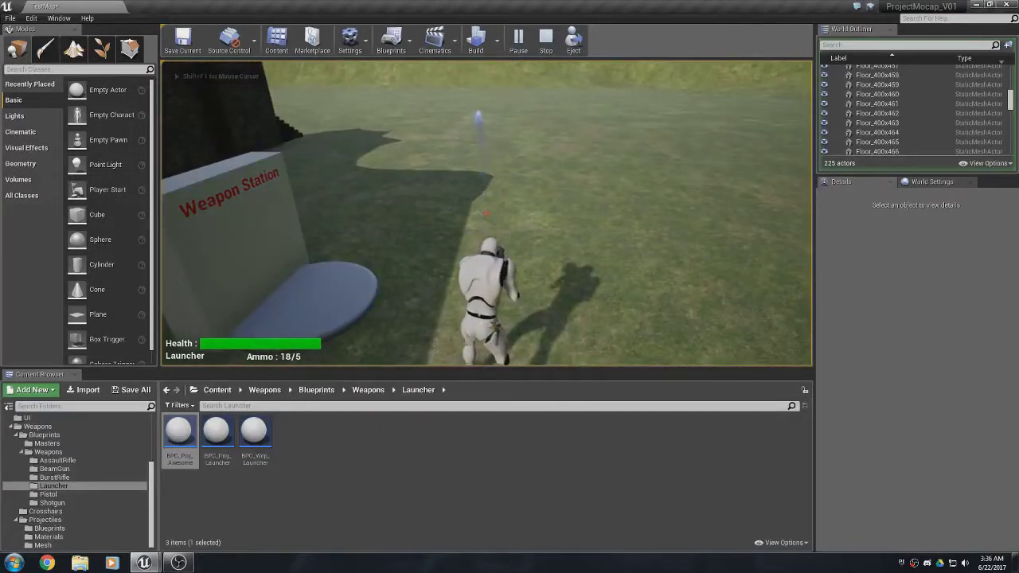
key(w)
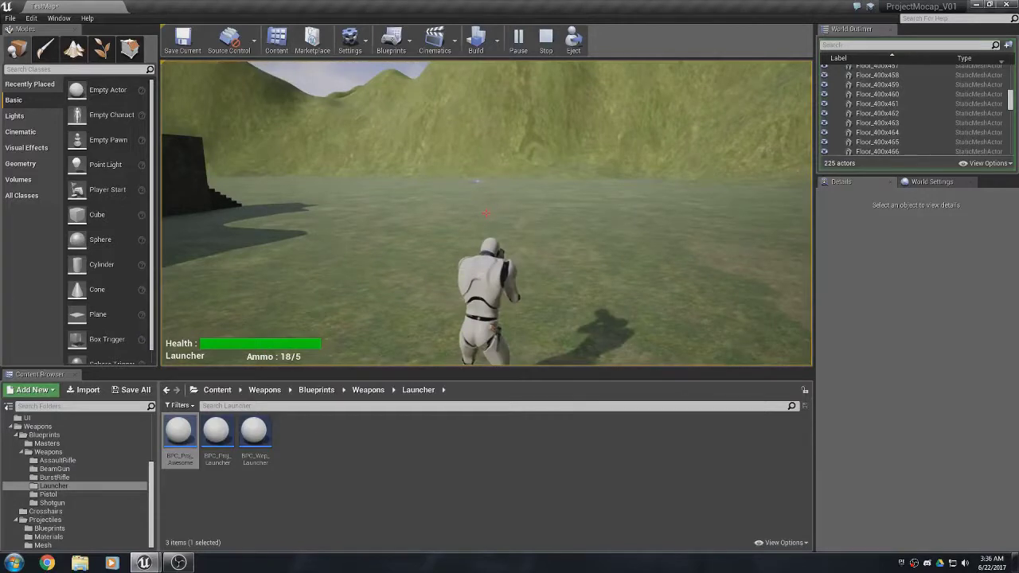
click(485, 214)
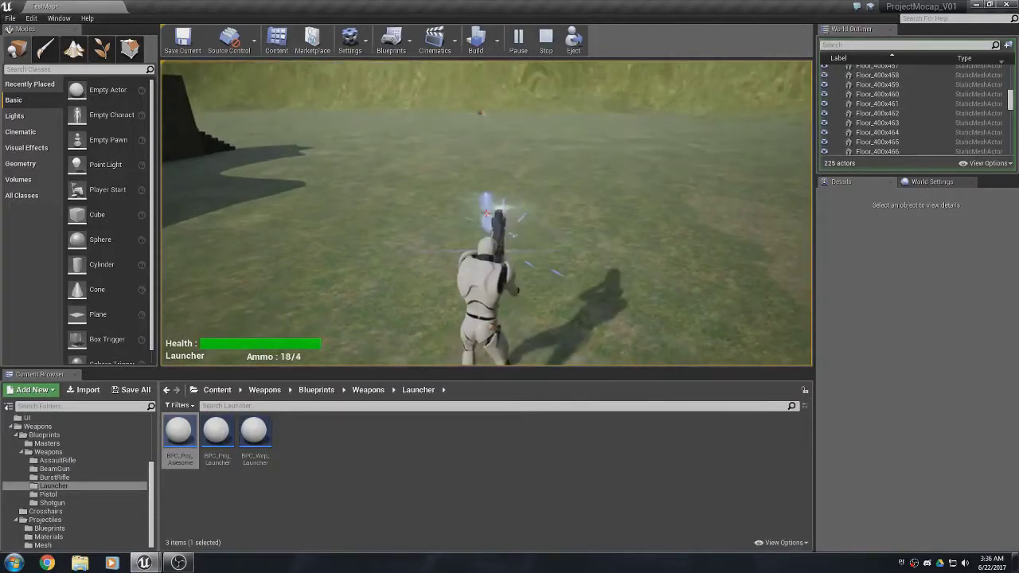
Stop playing, set BPC_Proj_Awesome's ProjectileMovement friction to 0.8, compile, and close the editor.
key(Escape)
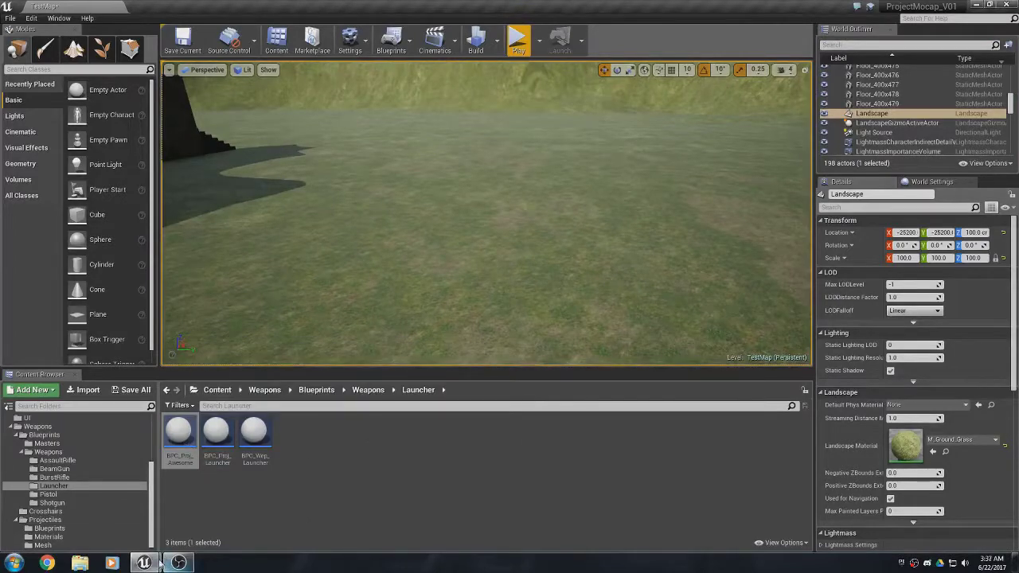
double_click(179, 434)
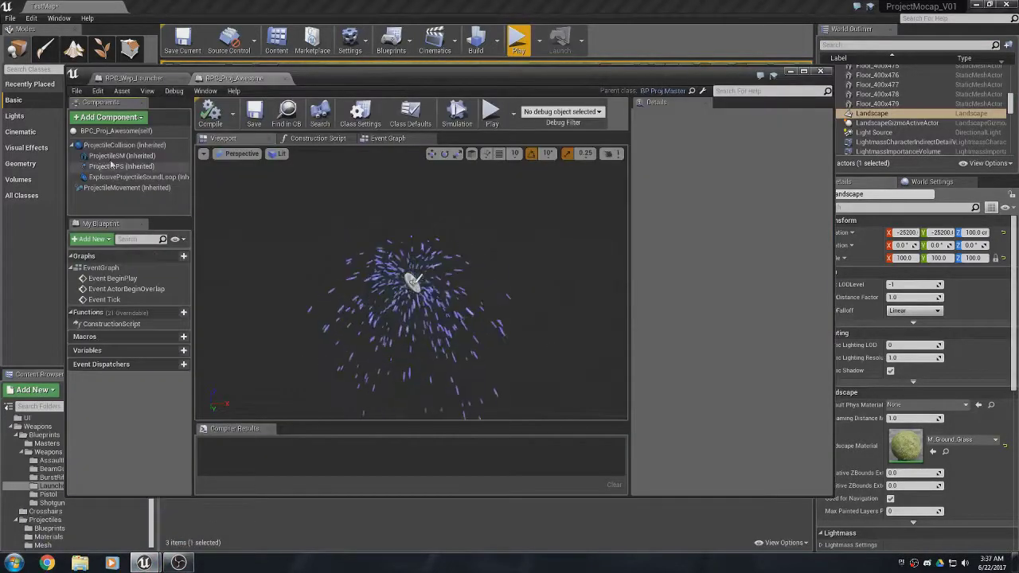
click(121, 188)
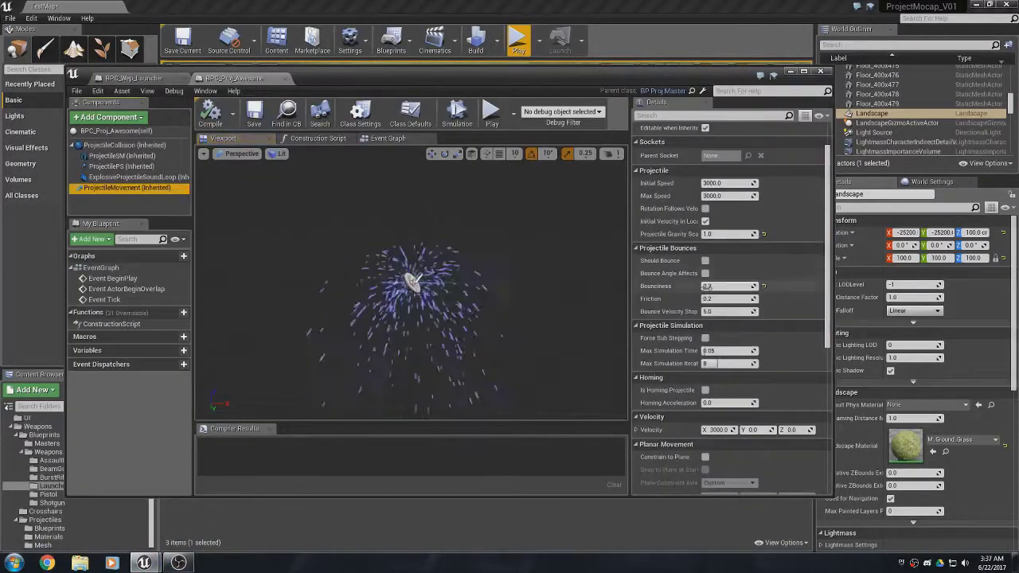
click(708, 300)
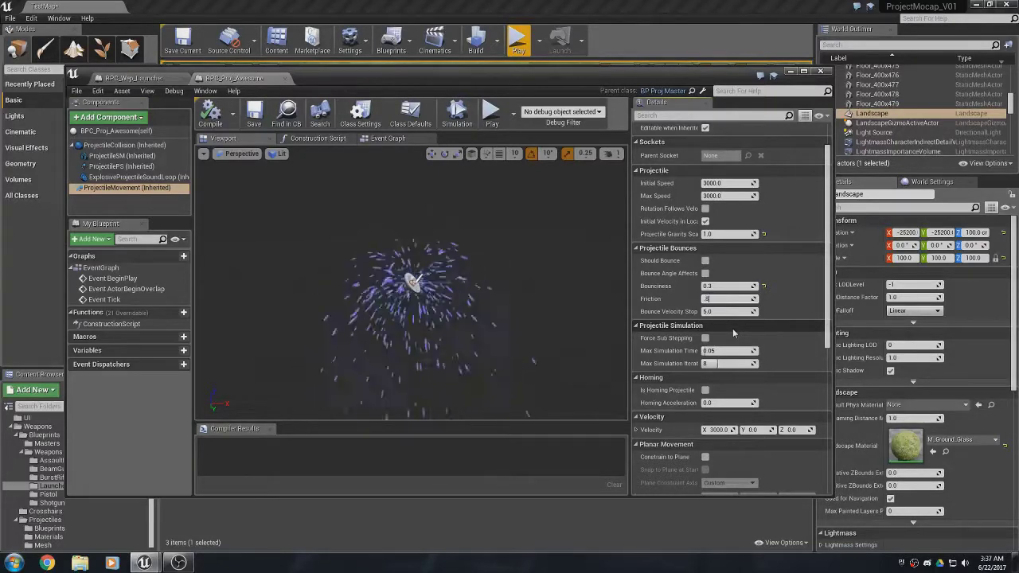
text(.8)
key(Return)
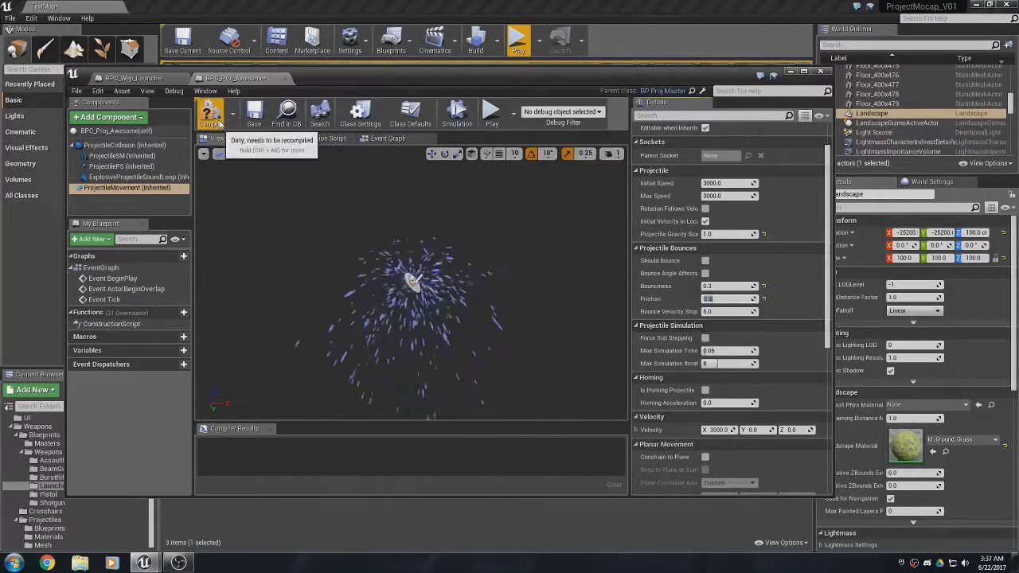
click(219, 121)
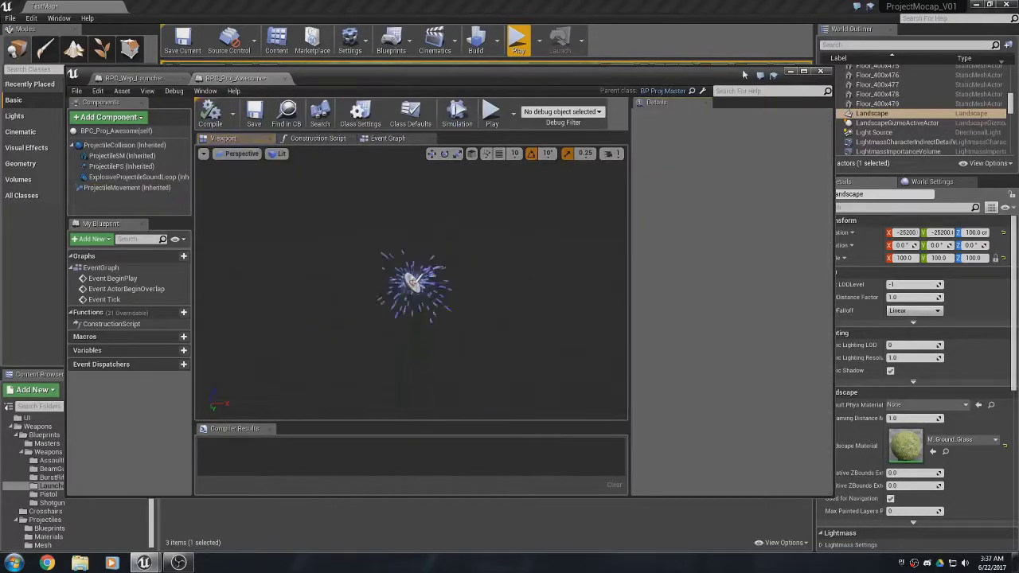
click(790, 72)
right_drag(494, 335, 489, 293)
Play From Here, pick up the Launcher at the Weapon Station, and fire three shots.
right_click(488, 294)
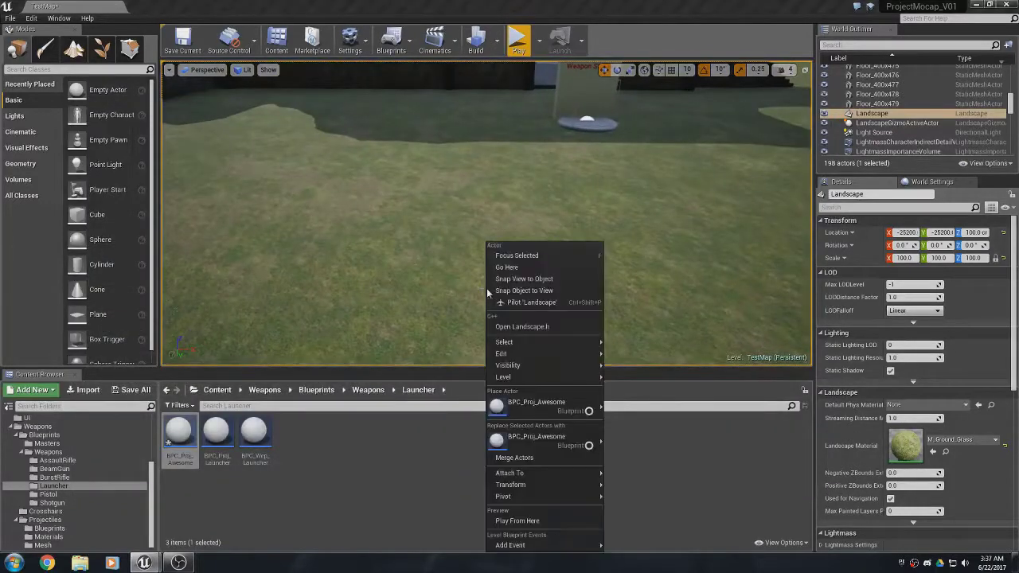
click(518, 520)
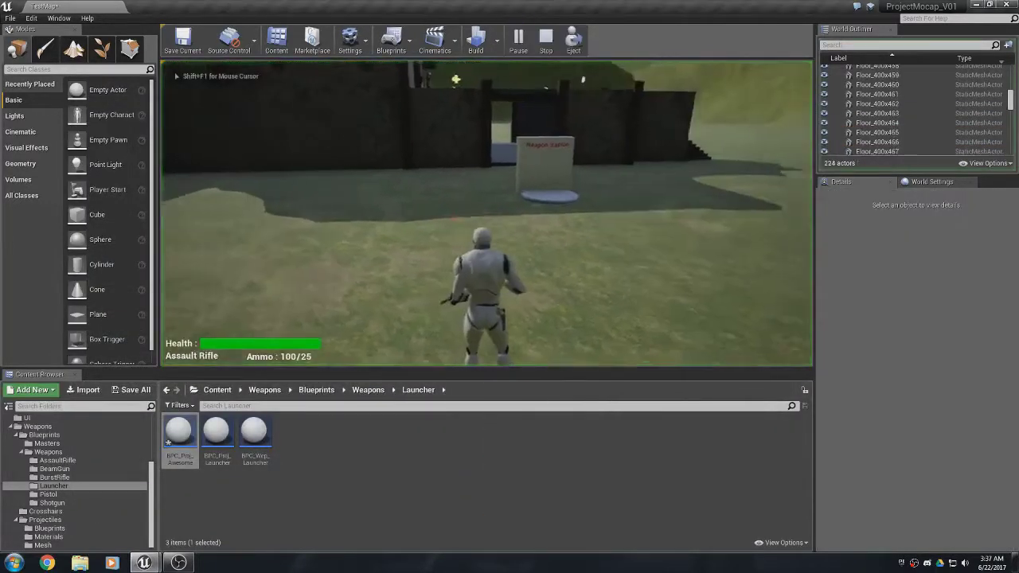
key(w)
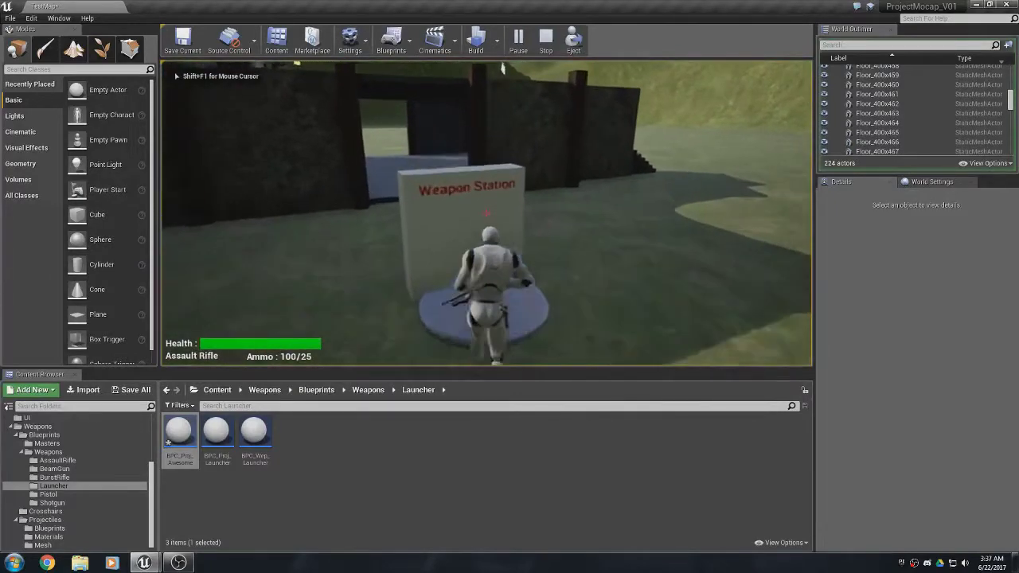
key(w)
key(w)
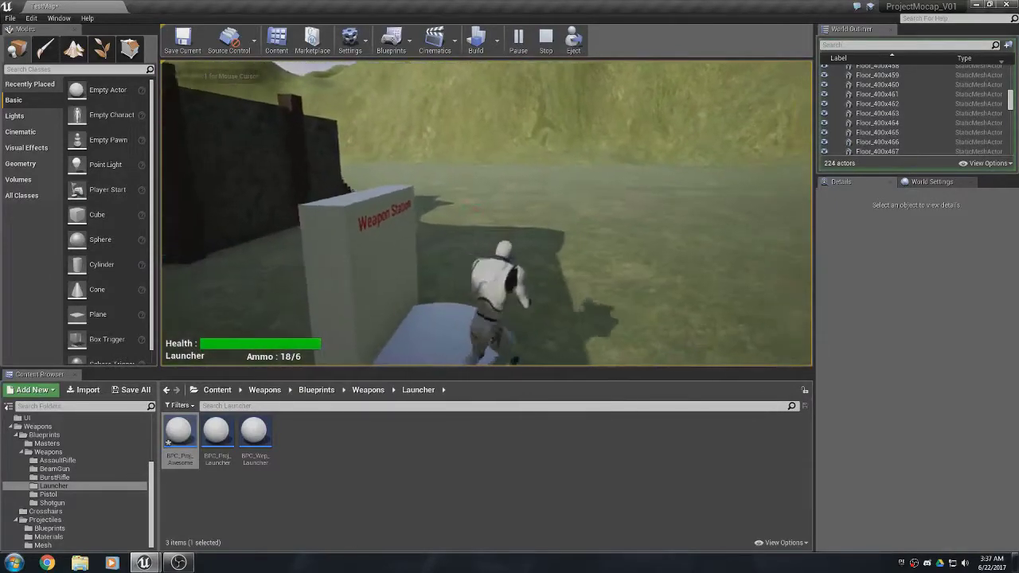
click(486, 213)
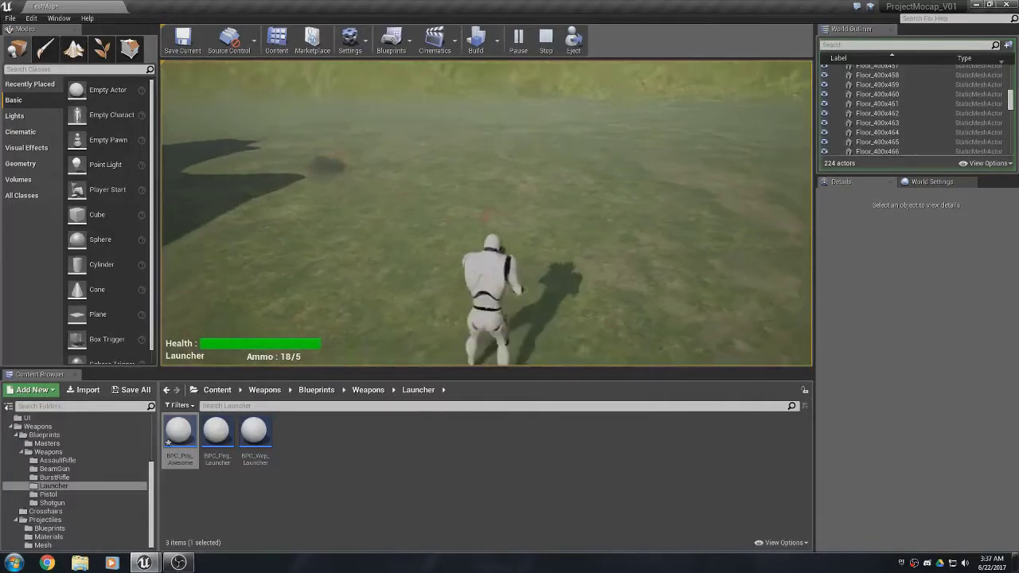
click(486, 213)
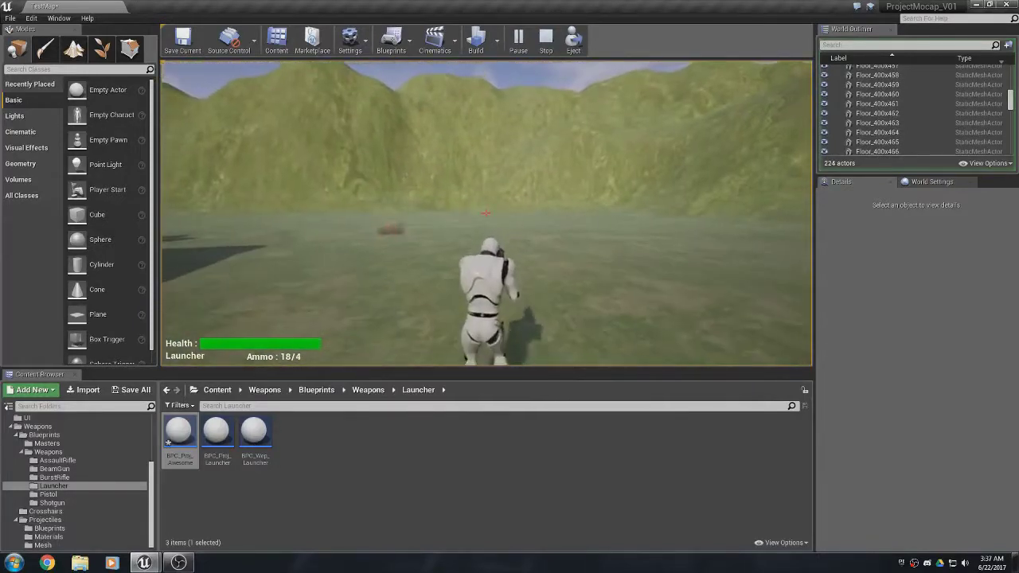
click(486, 213)
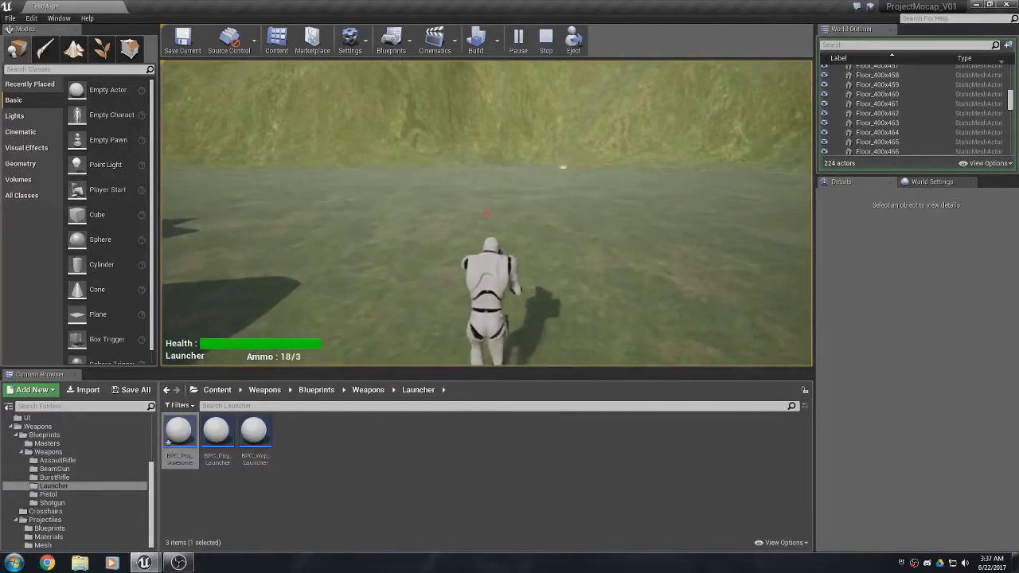
key(w)
Fire the rest of the clip toward the hills, reload with R, fire again, then stop.
click(487, 213)
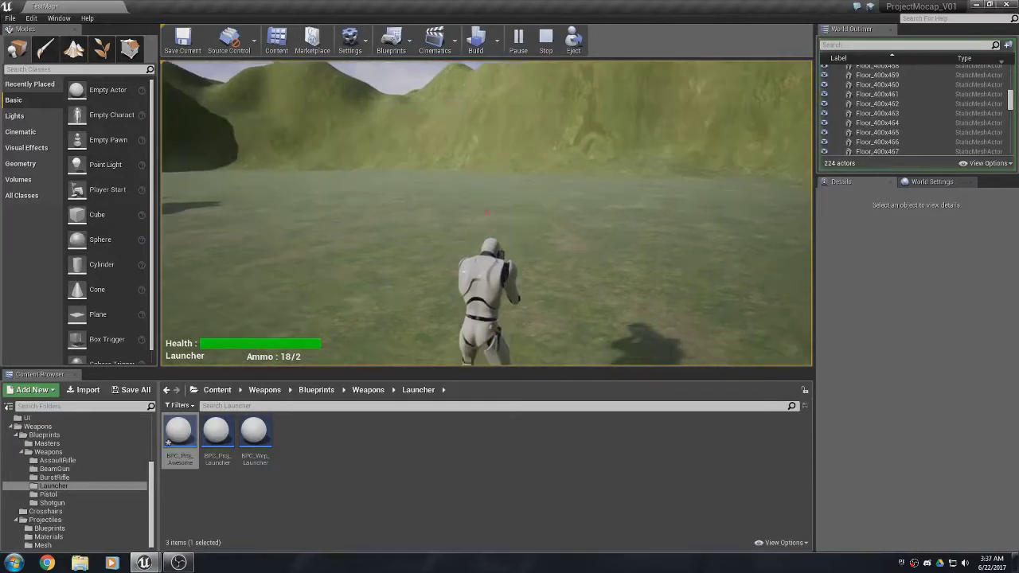
click(486, 213)
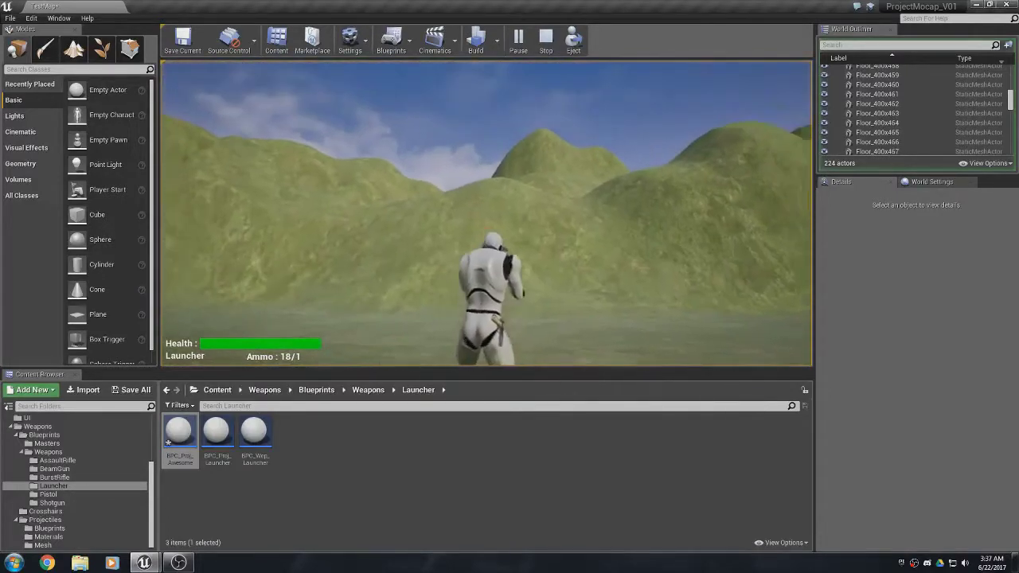
click(487, 213)
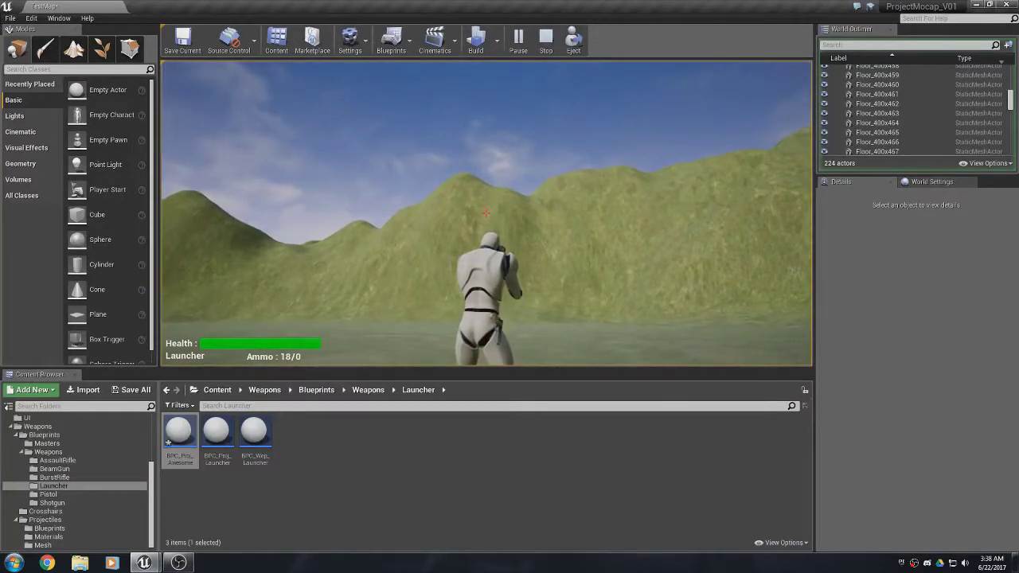
key(r)
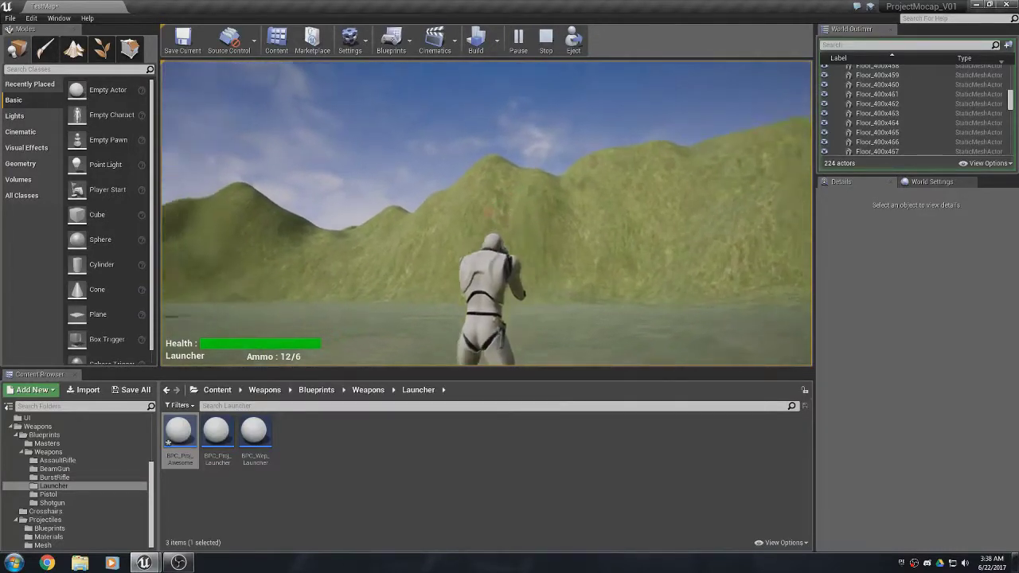
click(486, 213)
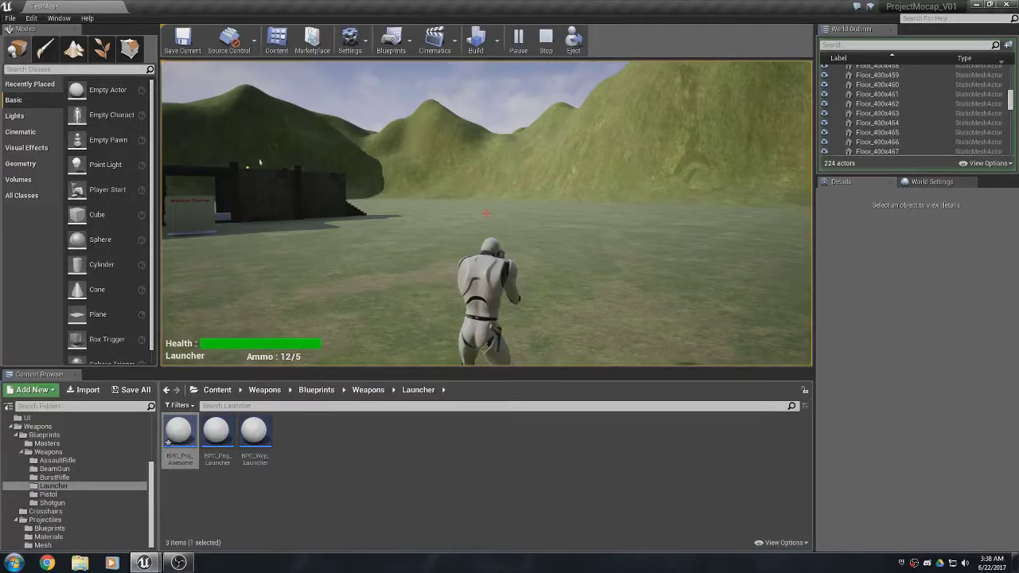
key(Escape)
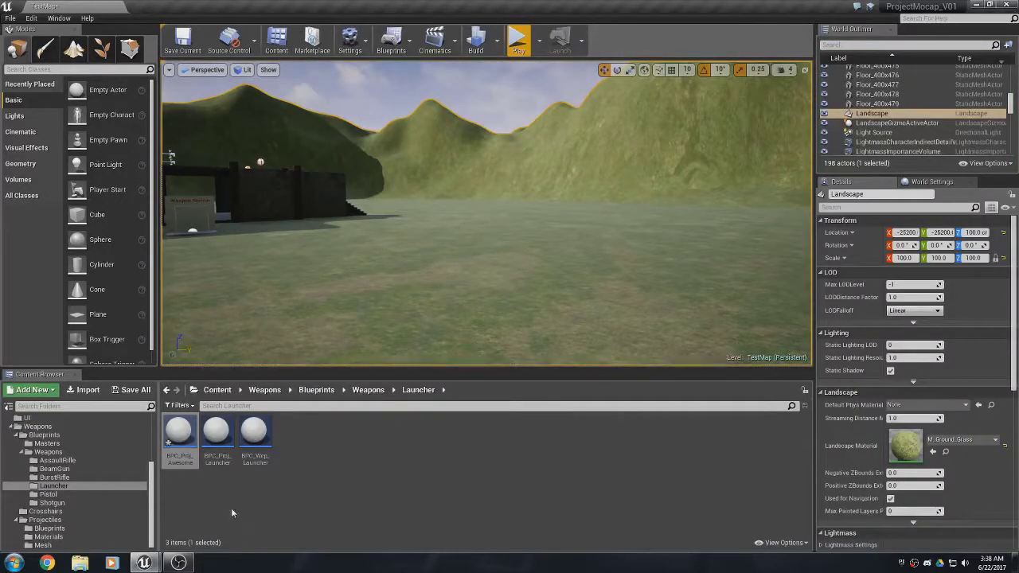
In BPC_Wep_Launcher, set Firing Mode to Multi Fire Mode and Spread to 250, then save.
mouse_move(248, 434)
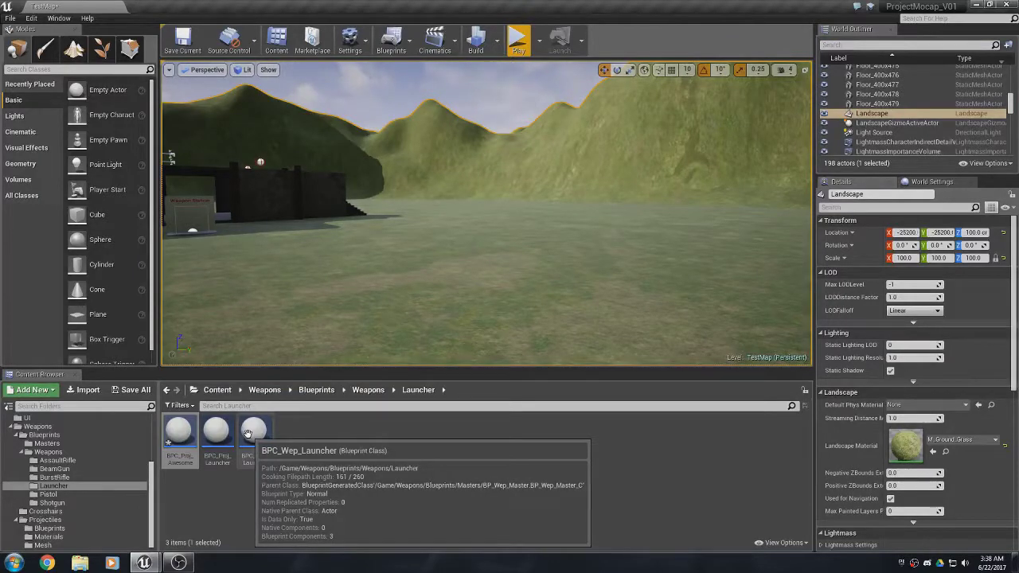
double_click(248, 434)
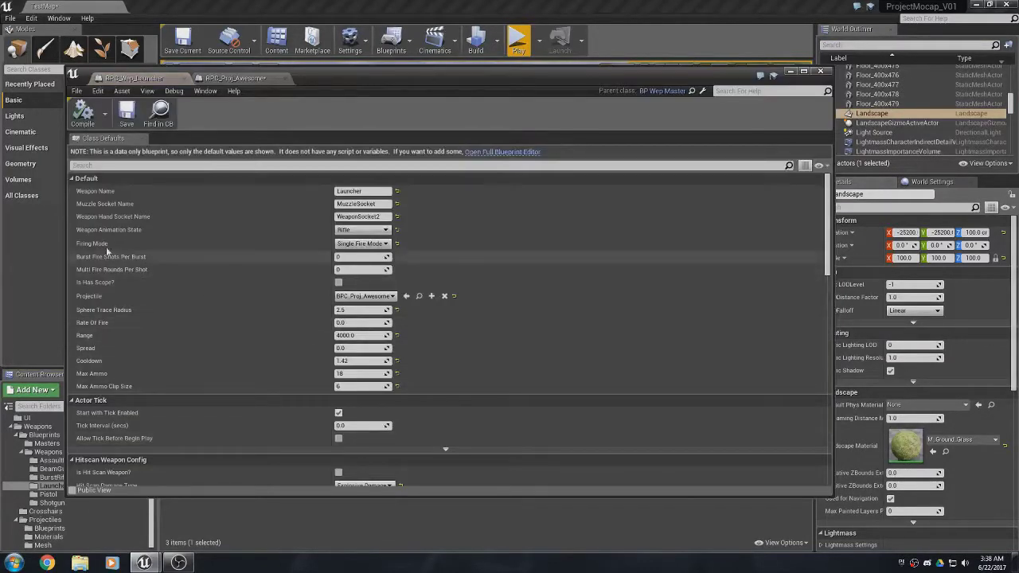
click(365, 244)
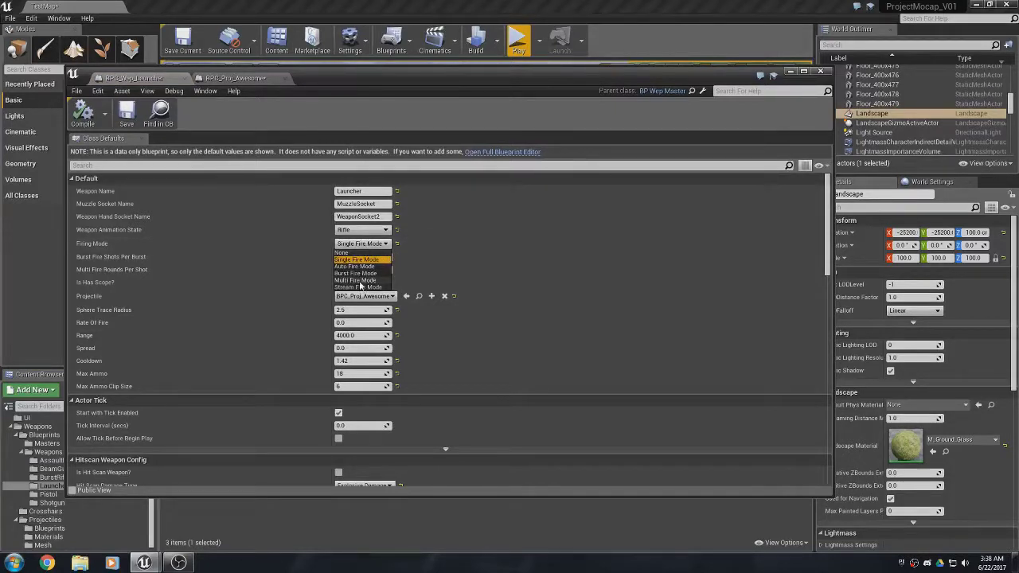
click(356, 281)
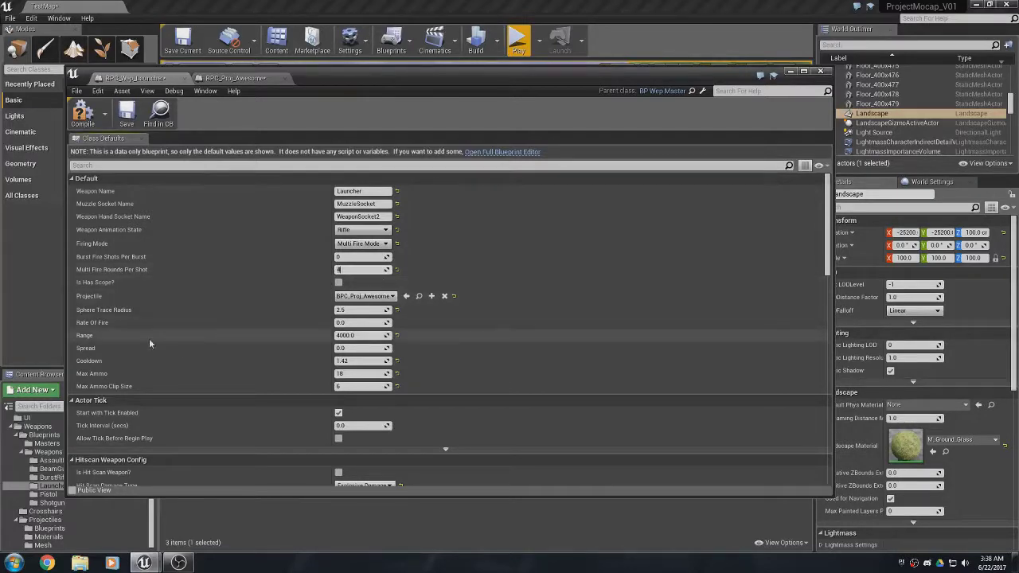
click(351, 348)
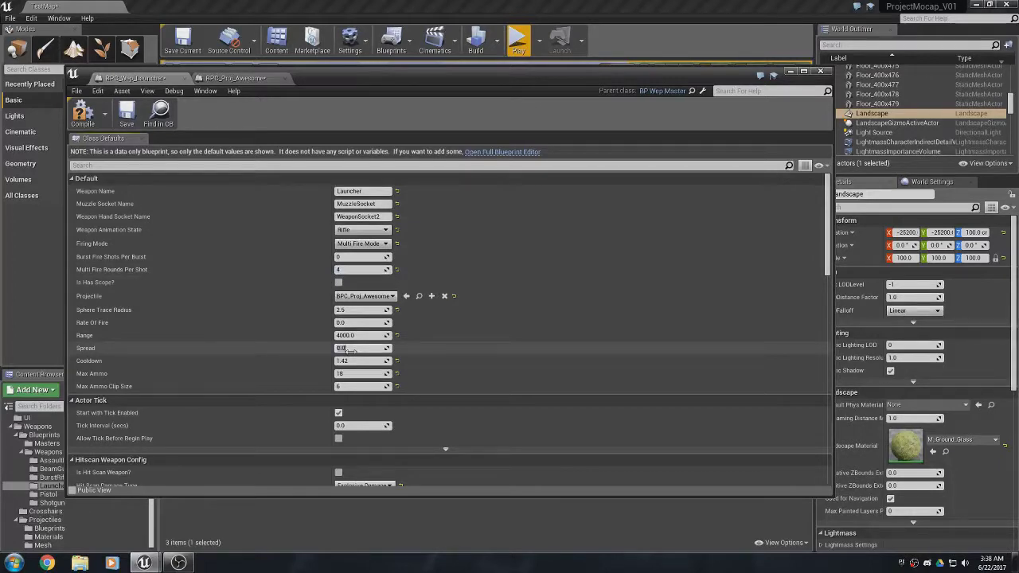
text(250)
key(Return)
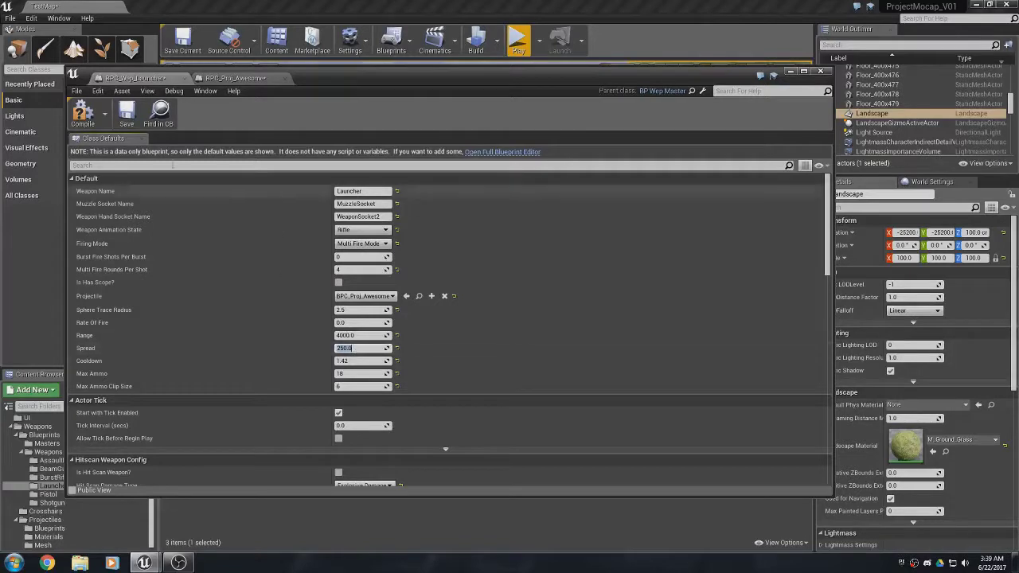
click(127, 116)
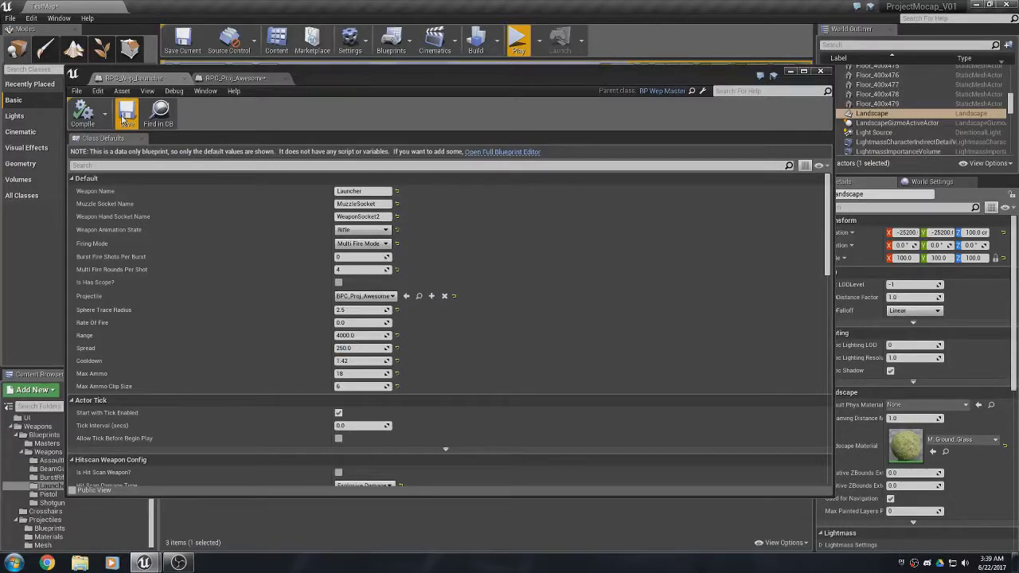
click(791, 71)
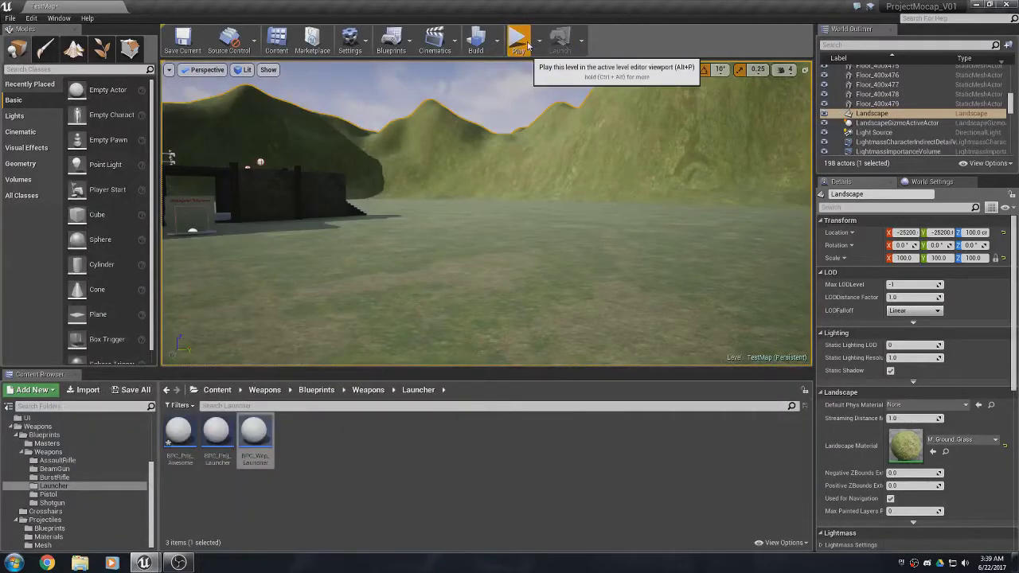
Start and stop a quick play session, then fly the view over to the Weapon Station.
click(518, 40)
key(Escape)
click(754, 230)
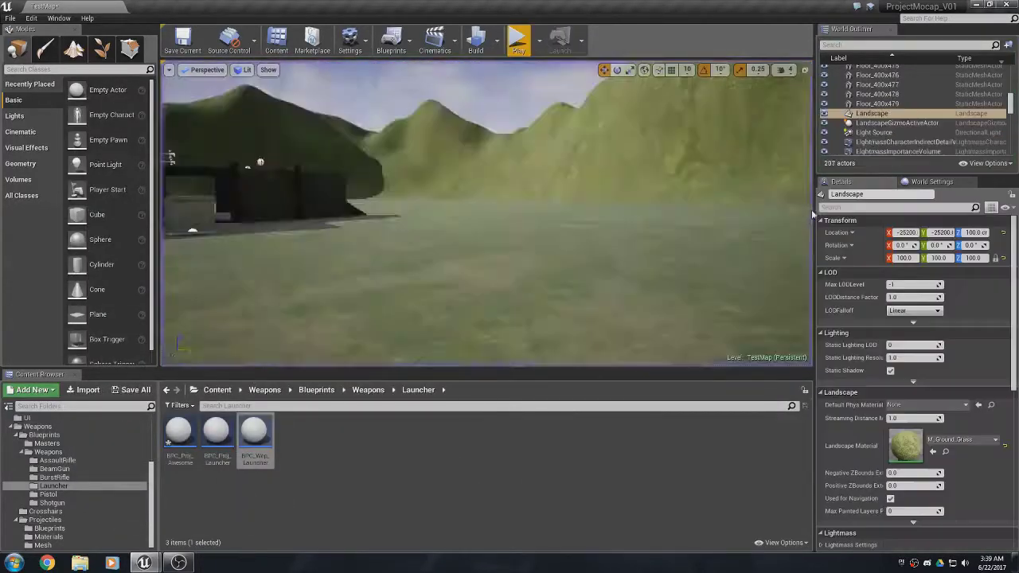
right_drag(754, 230, 757, 211)
right_drag(555, 350, 638, 274)
Play from beside the Weapon Station and fire four launcher shots, leaving ammo at 18/2.
right_click(534, 301)
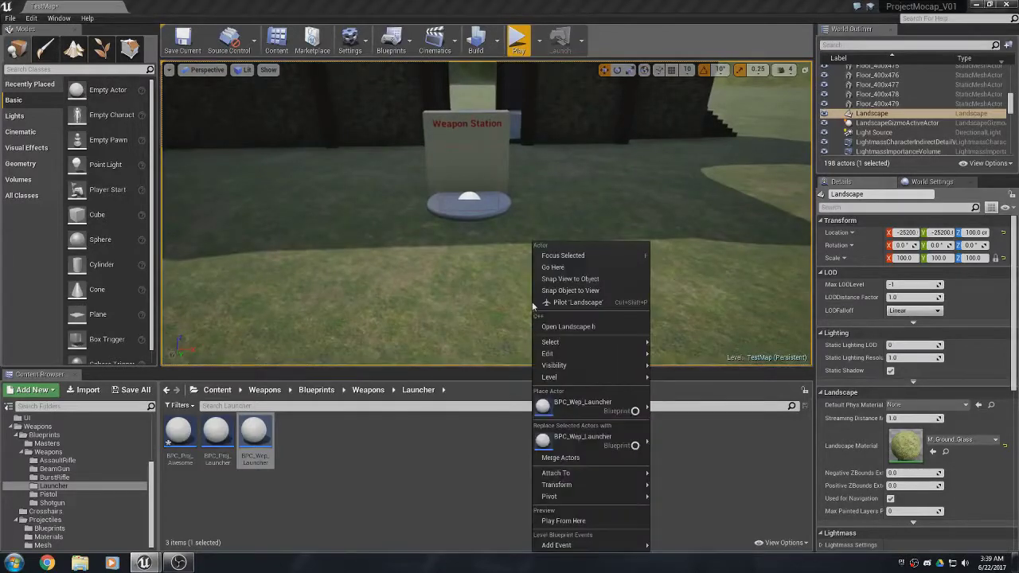
click(578, 524)
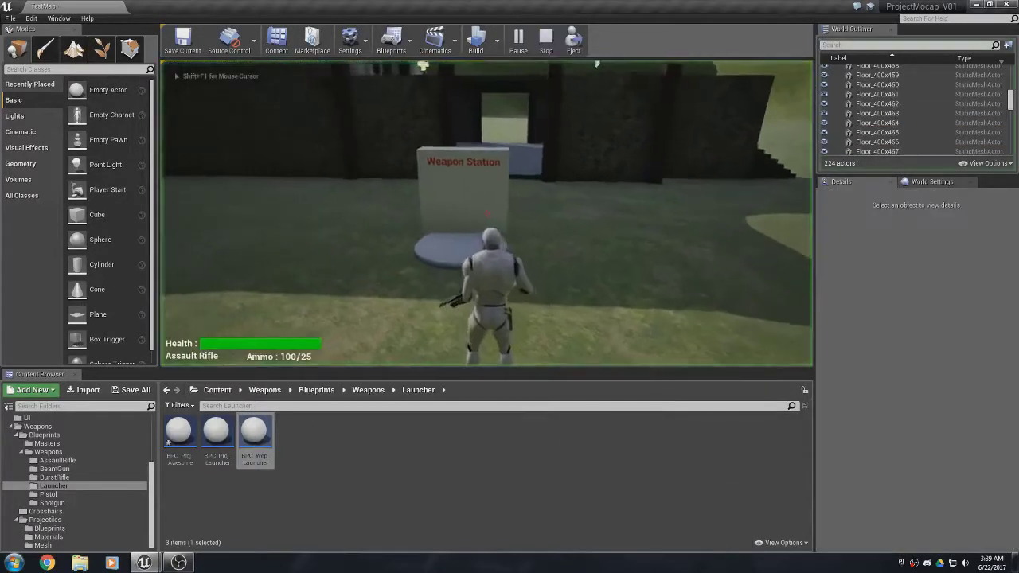
key(w)
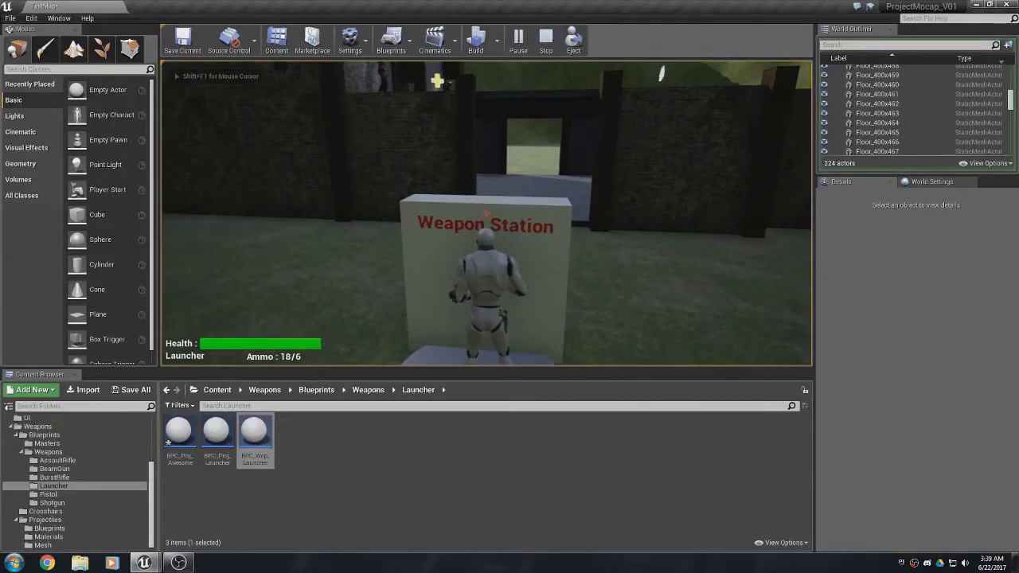
click(486, 213)
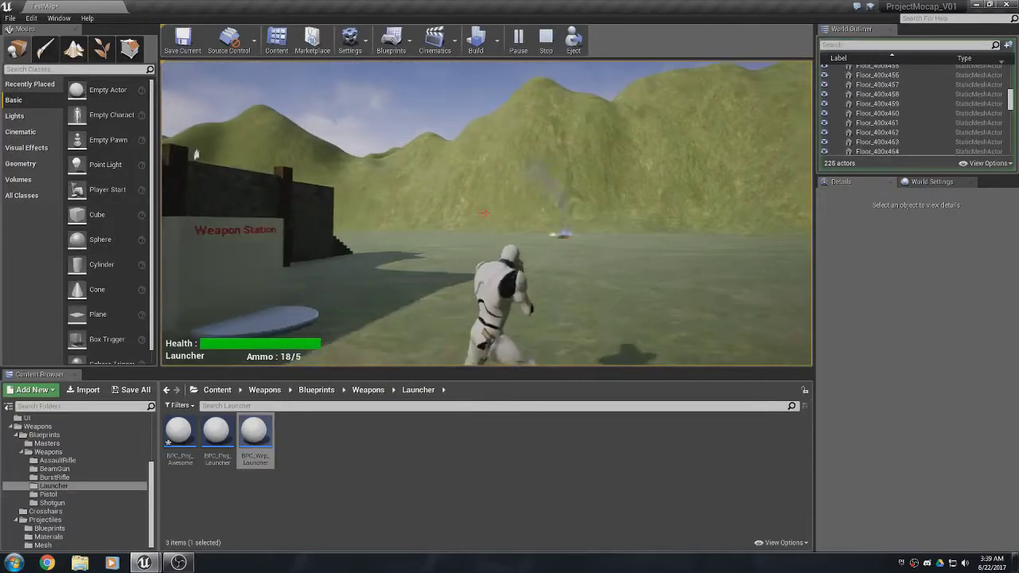
click(487, 213)
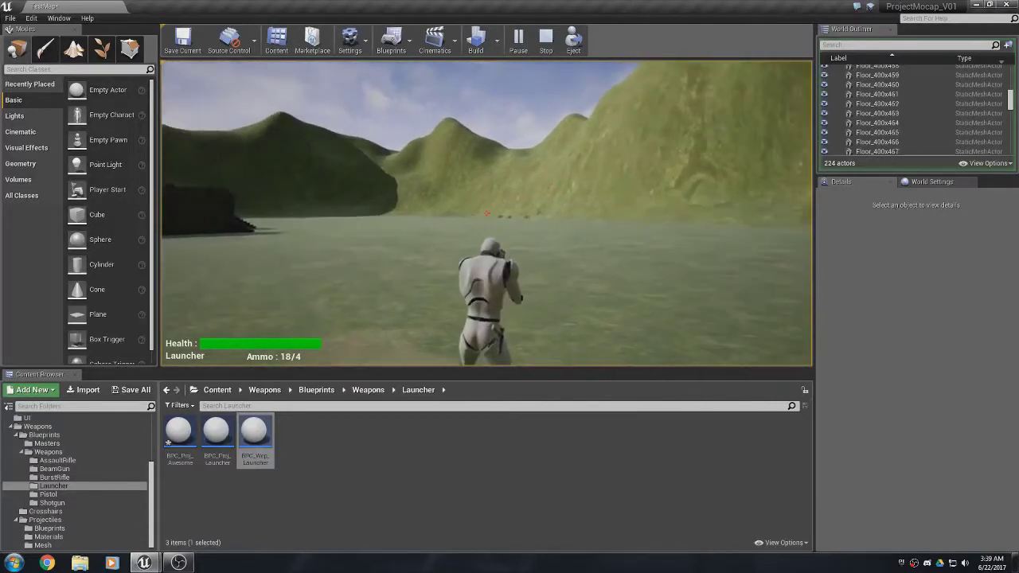
click(485, 212)
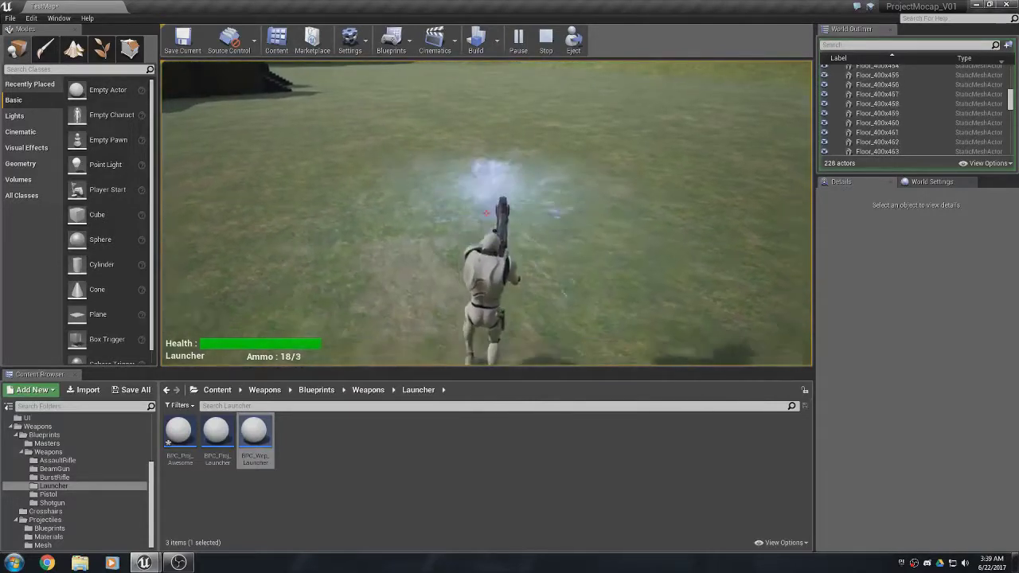
click(485, 212)
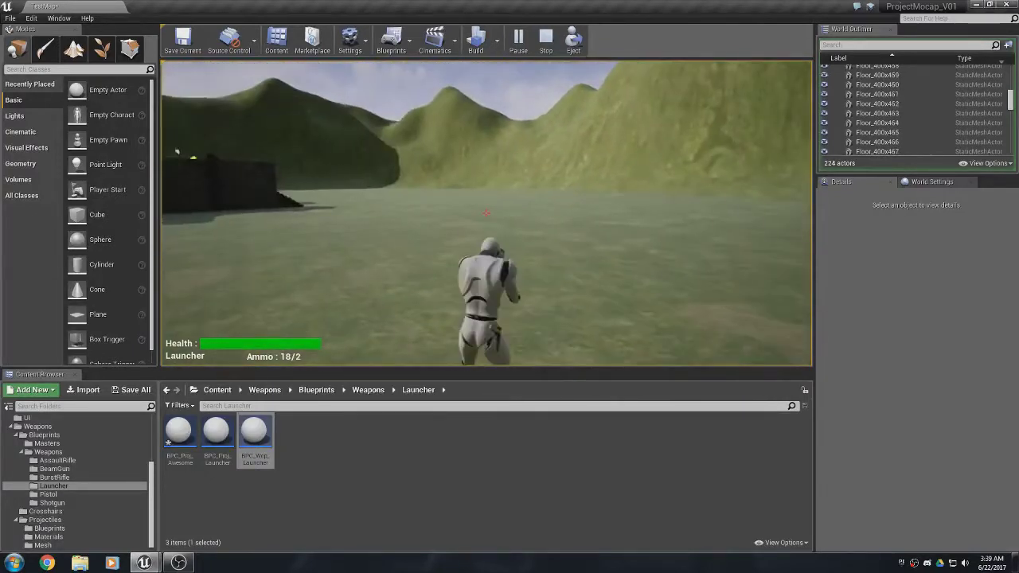
key(Escape)
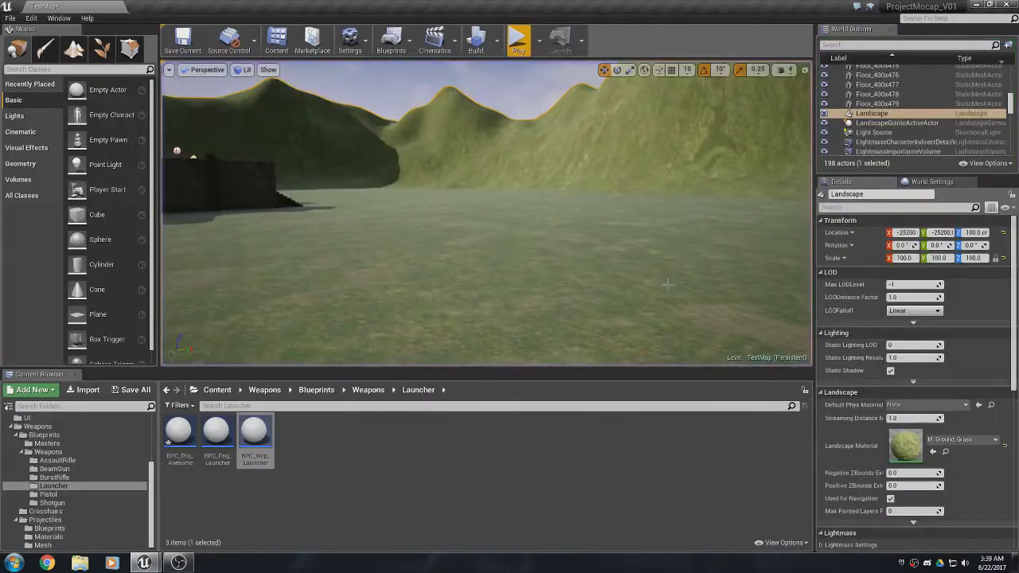
In BPC_Proj_Awesome's ProjectileMovement, reset Friction to 0.2, set Bounciness to 0.0, and compile.
double_click(179, 431)
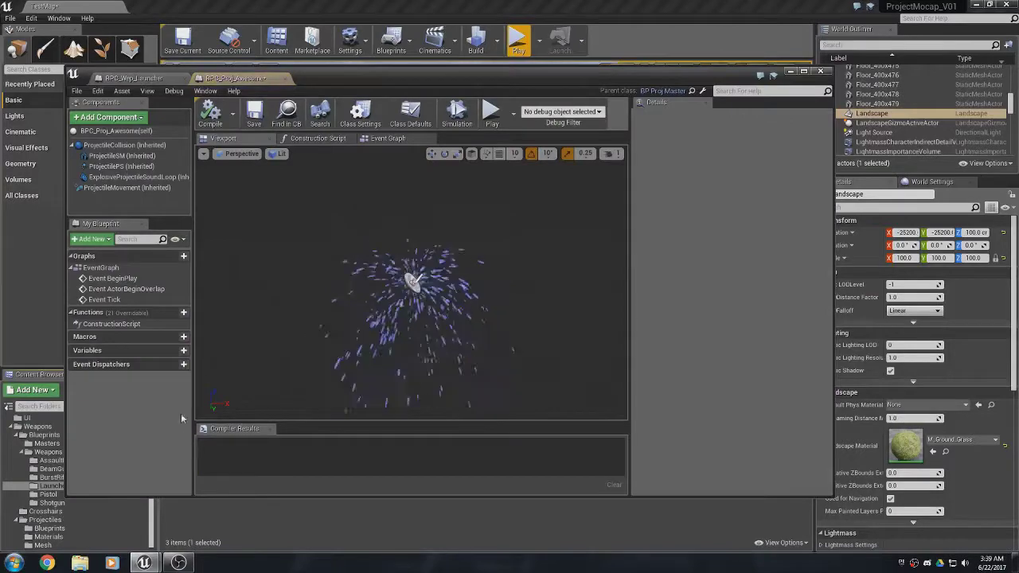
click(123, 188)
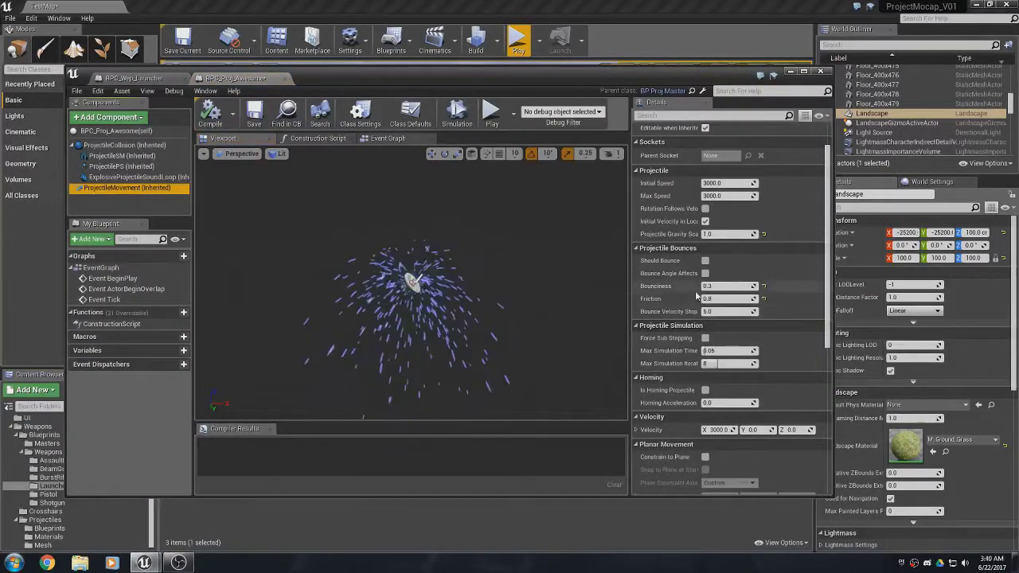
click(763, 299)
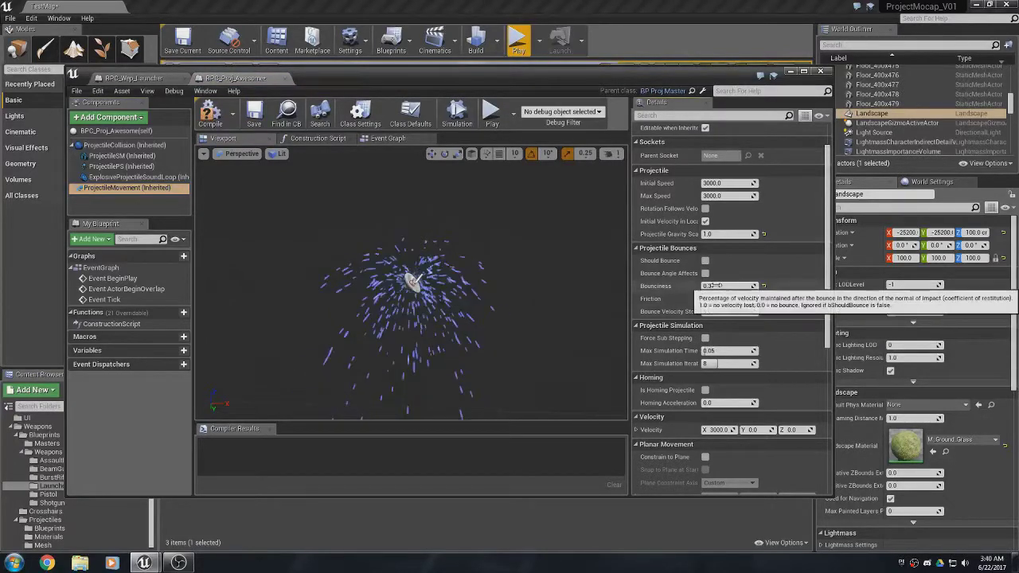
click(716, 285)
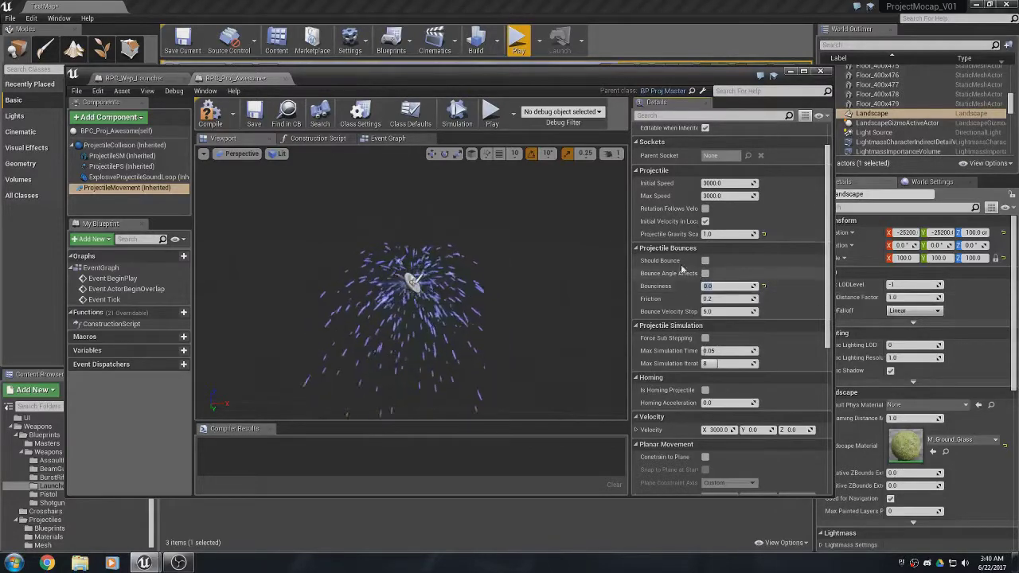
click(216, 123)
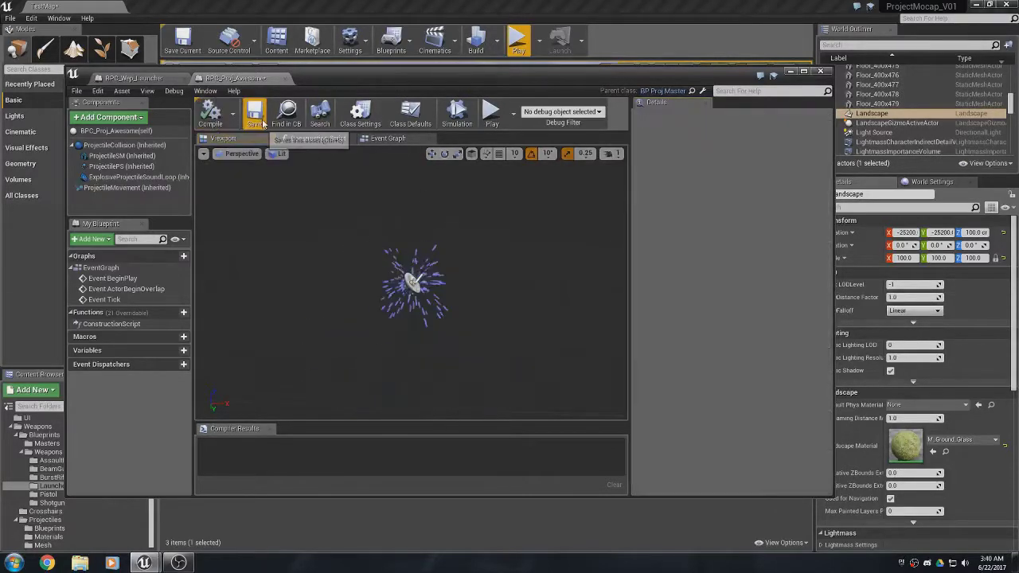
click(790, 72)
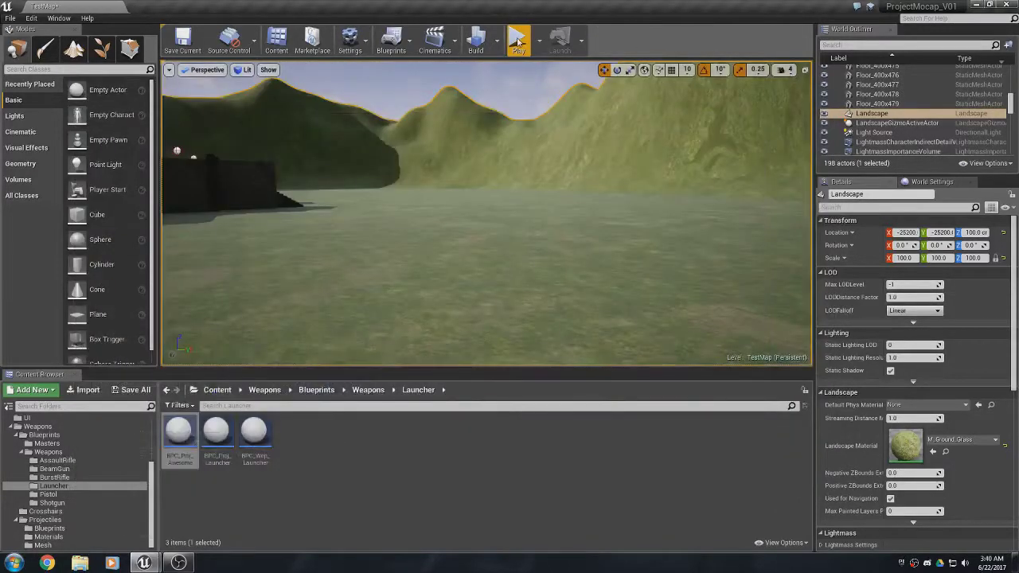
Briefly start and stop play, then fly the view out to the grassy landscape.
click(519, 40)
key(Escape)
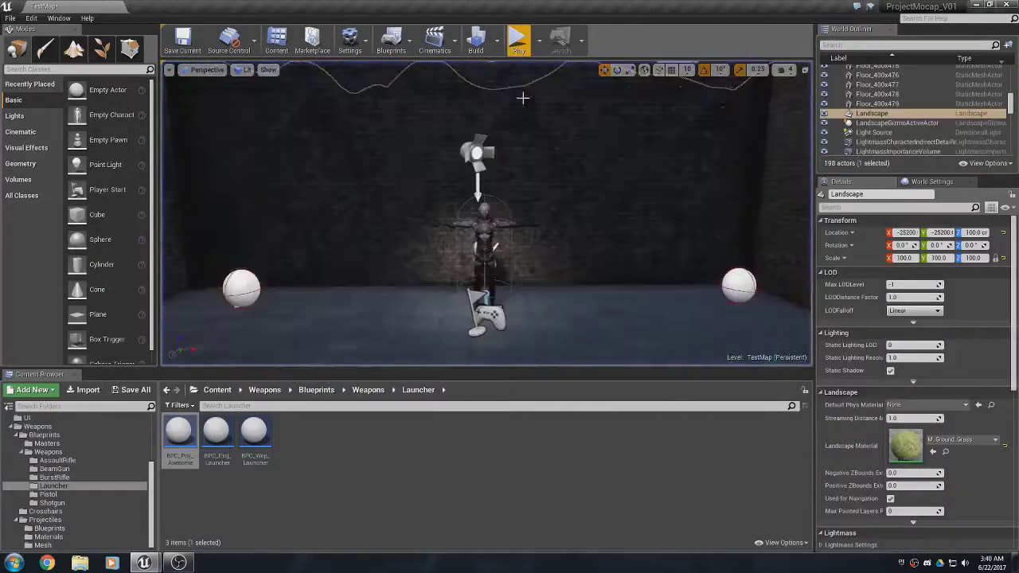
right_drag(518, 239, 517, 239)
Play from that spot, walk toward the hills and fire one non-bouncy launcher shot.
right_click(439, 297)
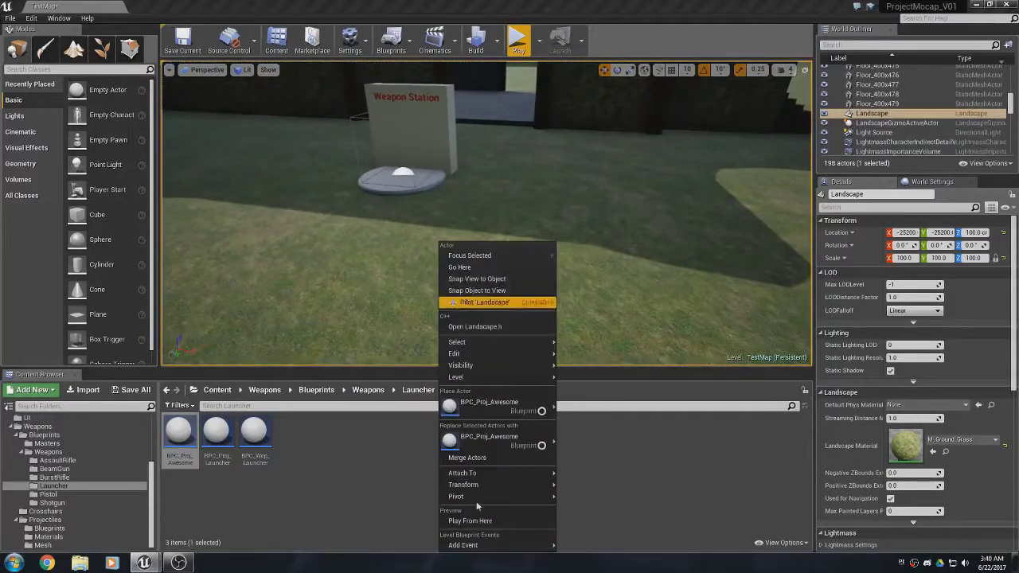
click(469, 519)
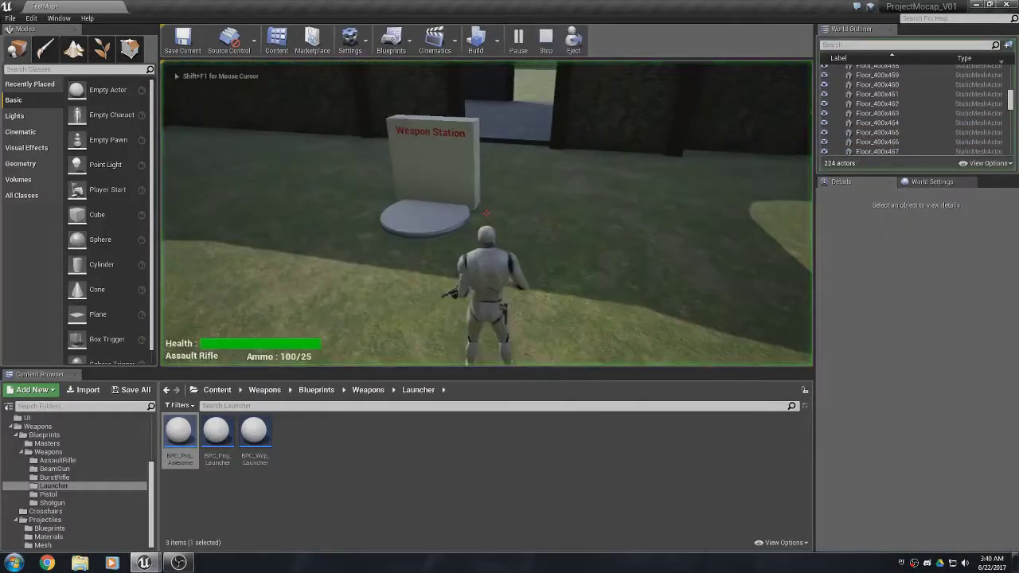
key(w)
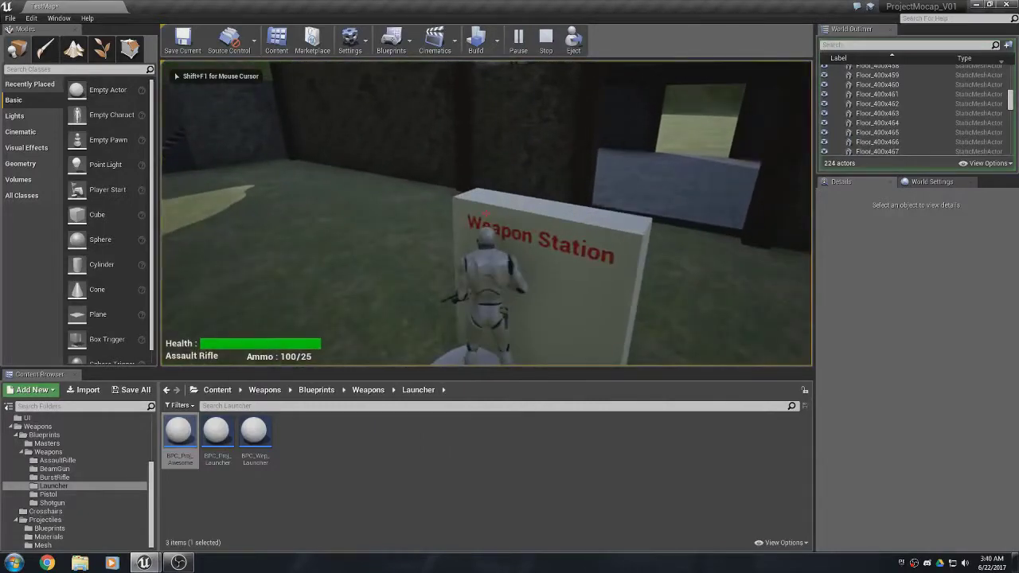
key(w)
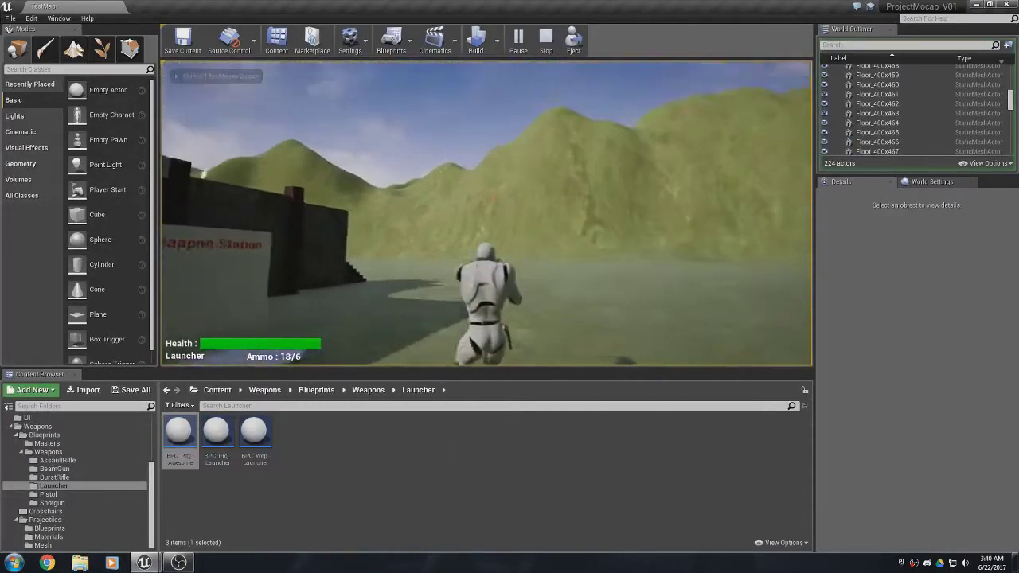
click(486, 214)
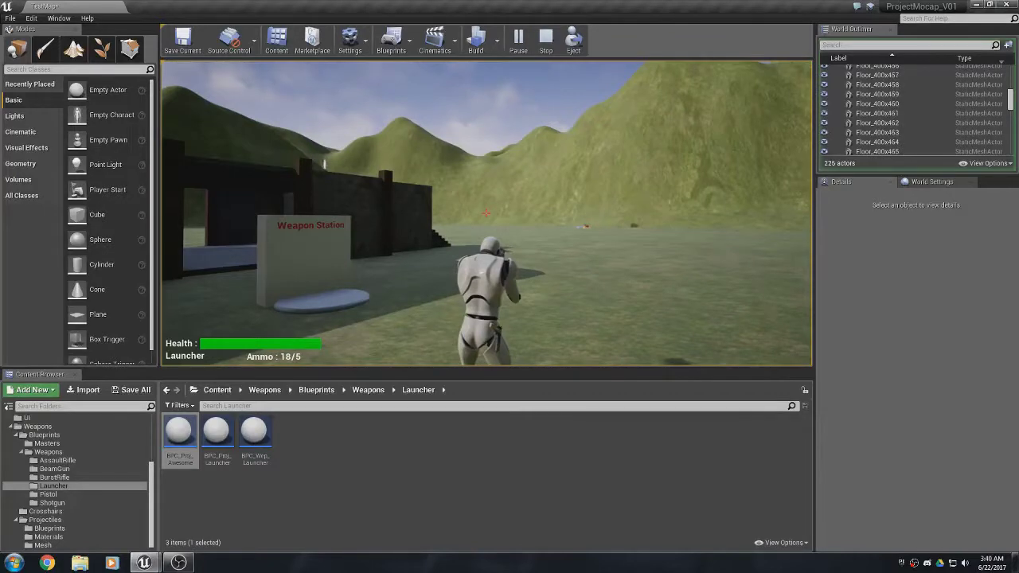
key(Escape)
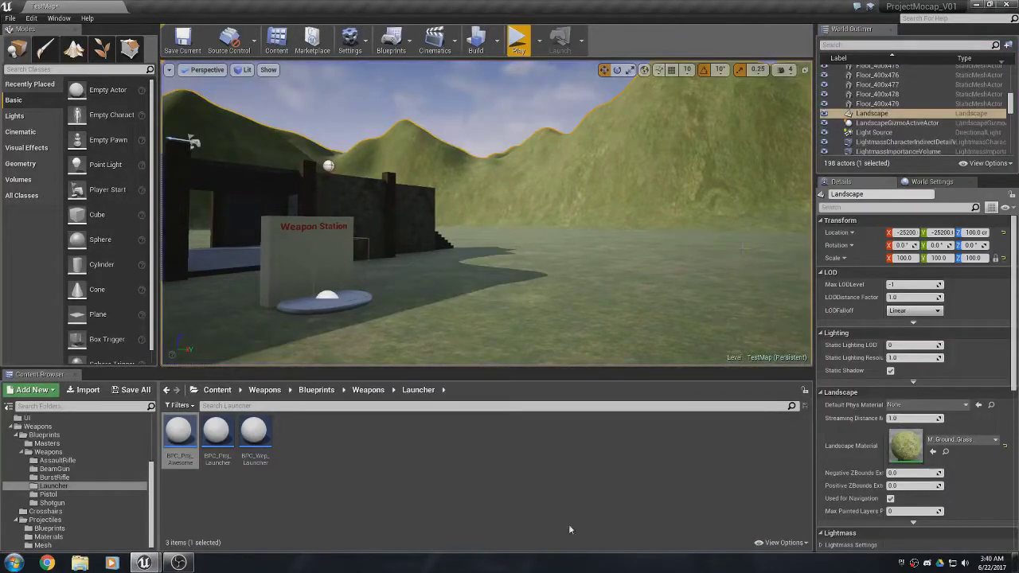
Give BPC_Proj_Awesome bounciness 0.6, friction 0.2 and bounce velocity stop 1, then compile.
mouse_move(159, 563)
click(246, 504)
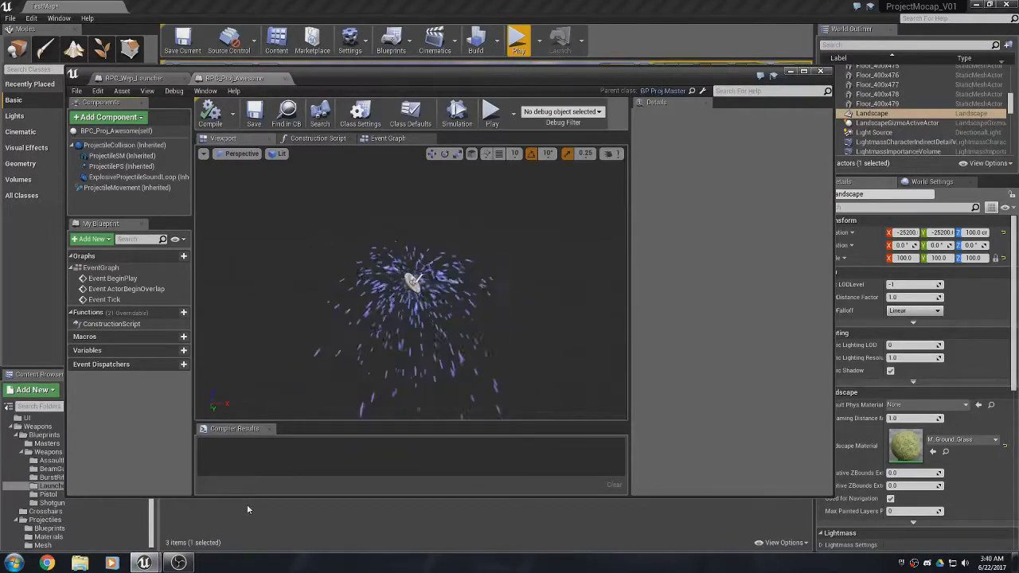
click(116, 187)
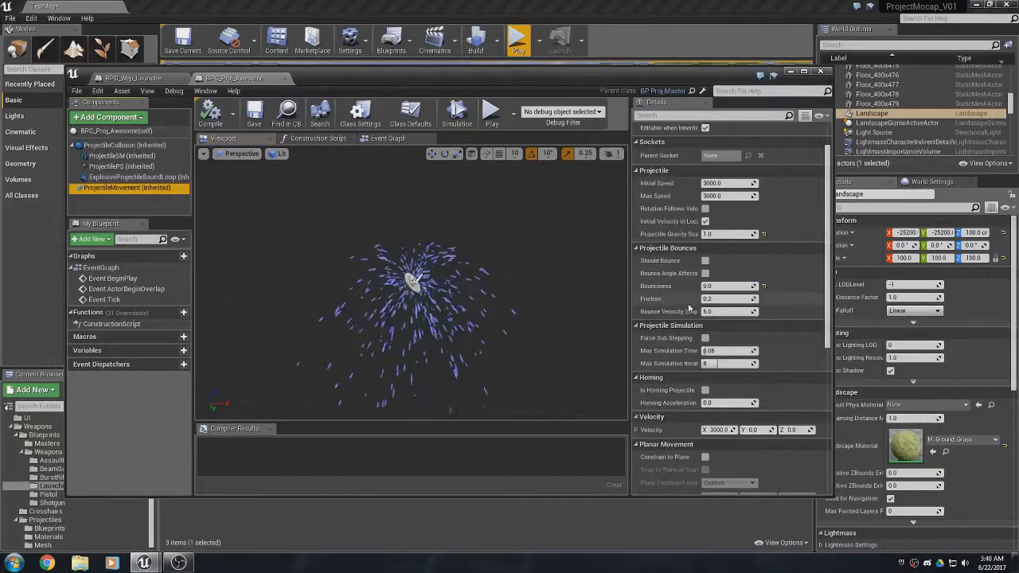
click(717, 287)
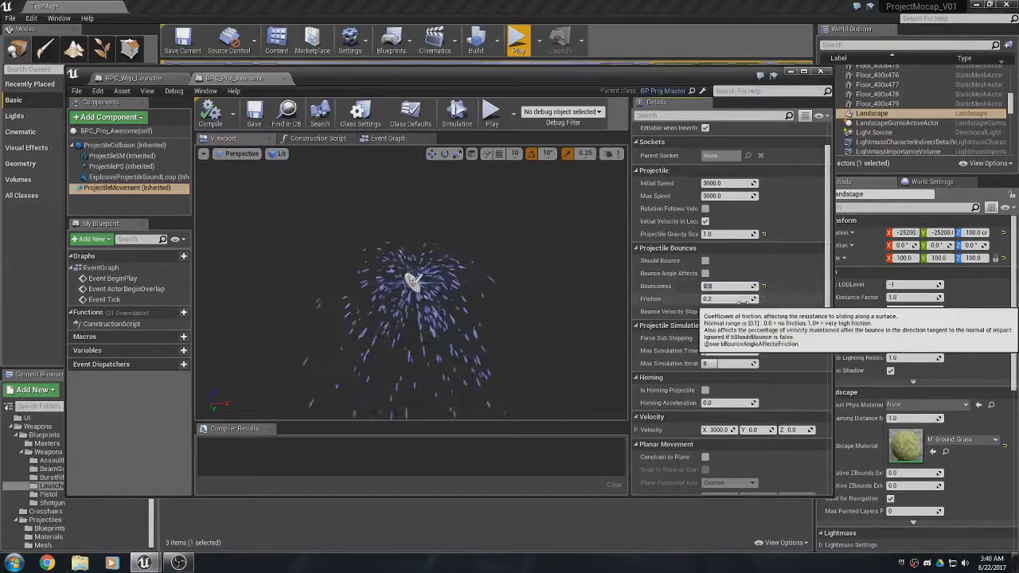
click(763, 287)
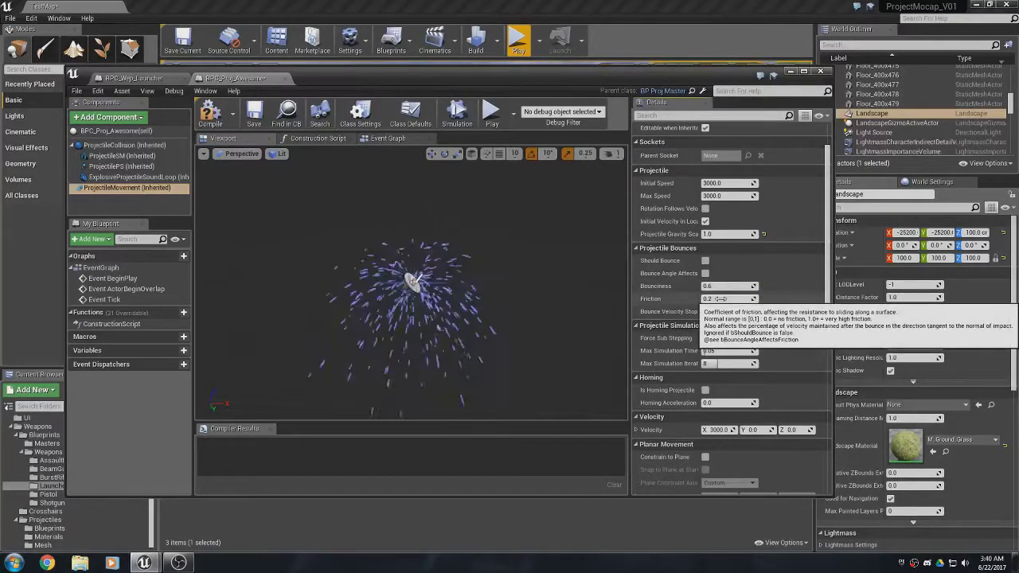
click(719, 299)
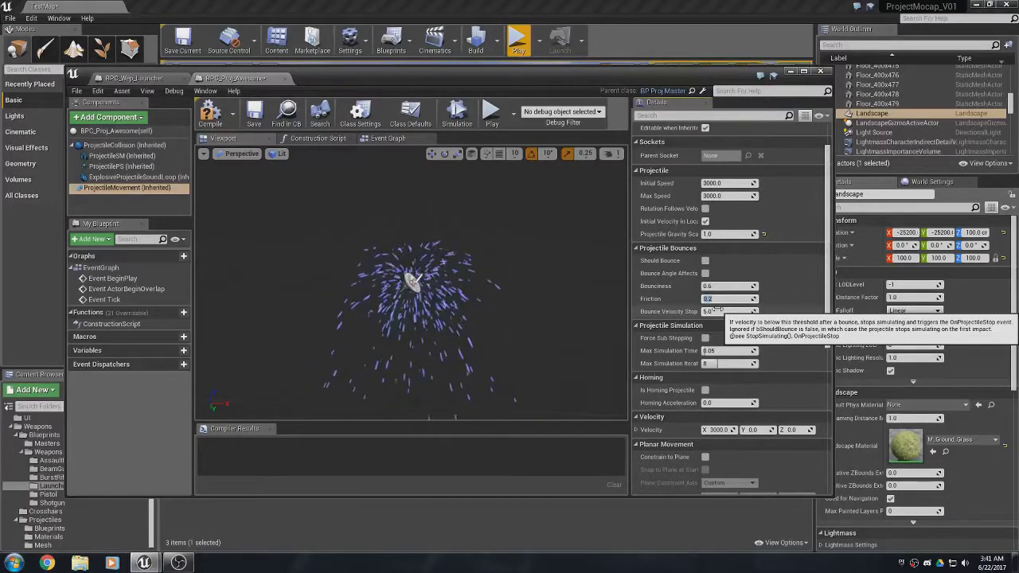
click(715, 311)
text(1)
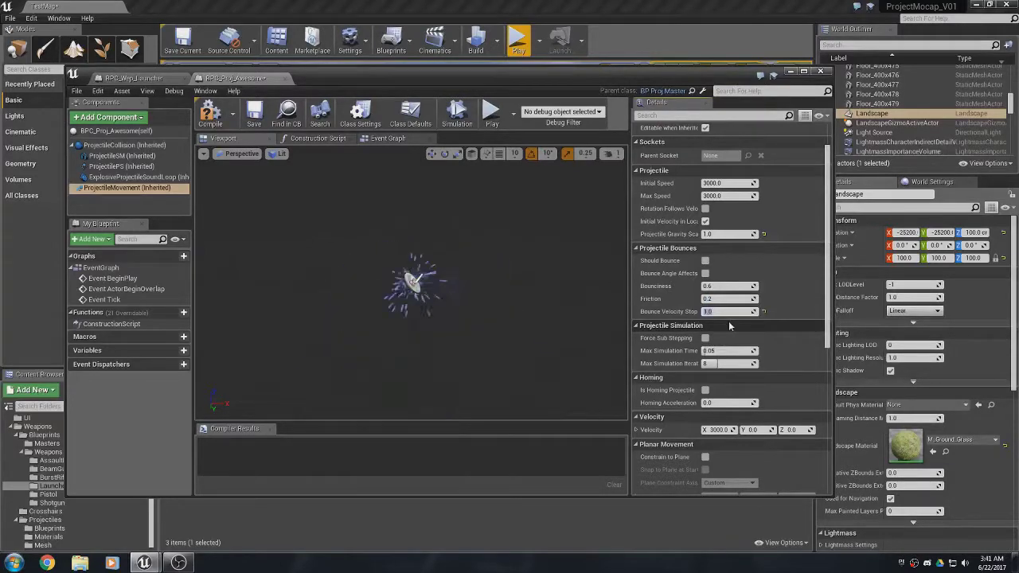
click(215, 120)
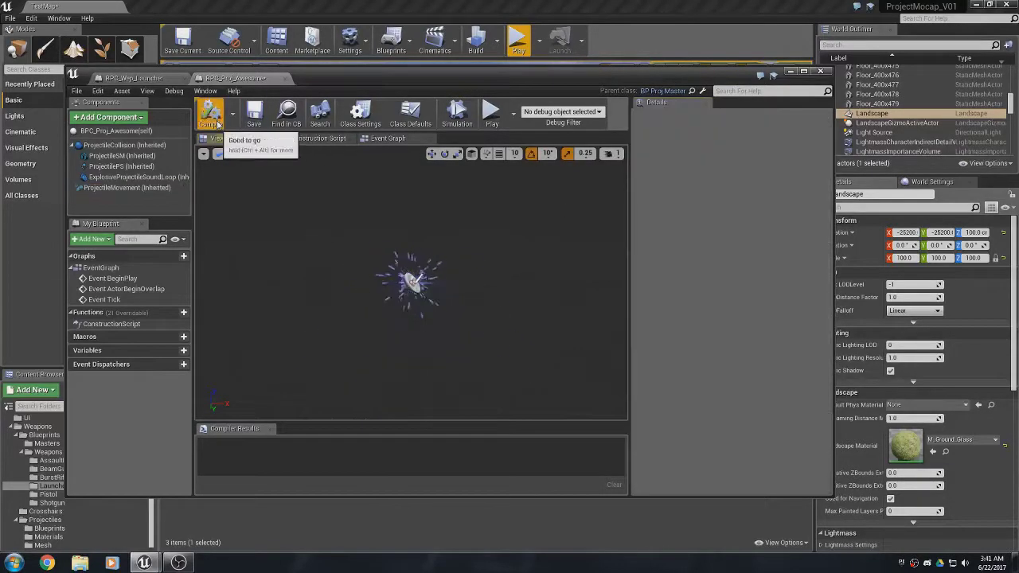
click(793, 72)
Play from here on the Weapon Station pad, fire one shot toward the hills, run forward, then stop.
right_click(406, 328)
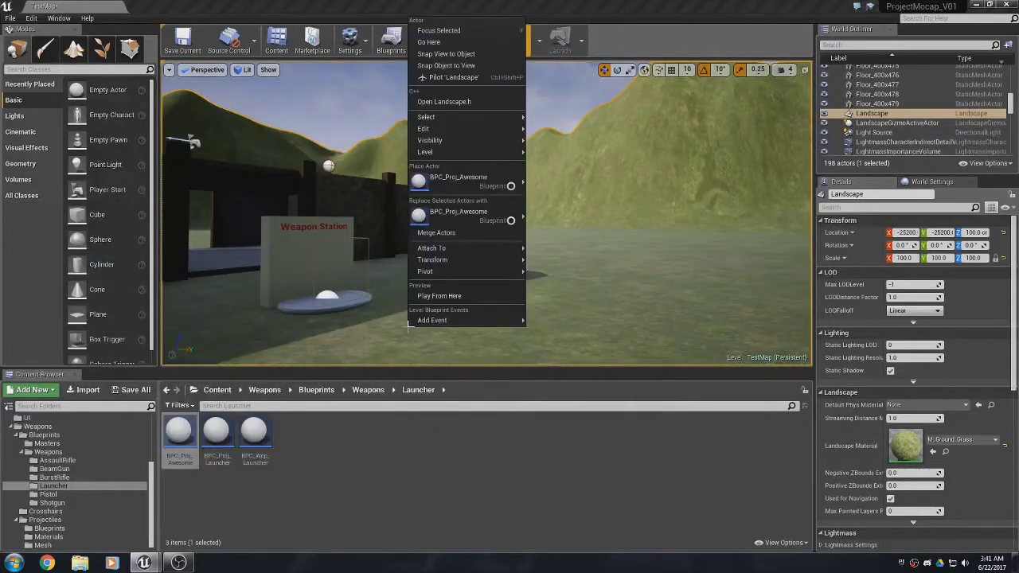
click(441, 298)
key(a)
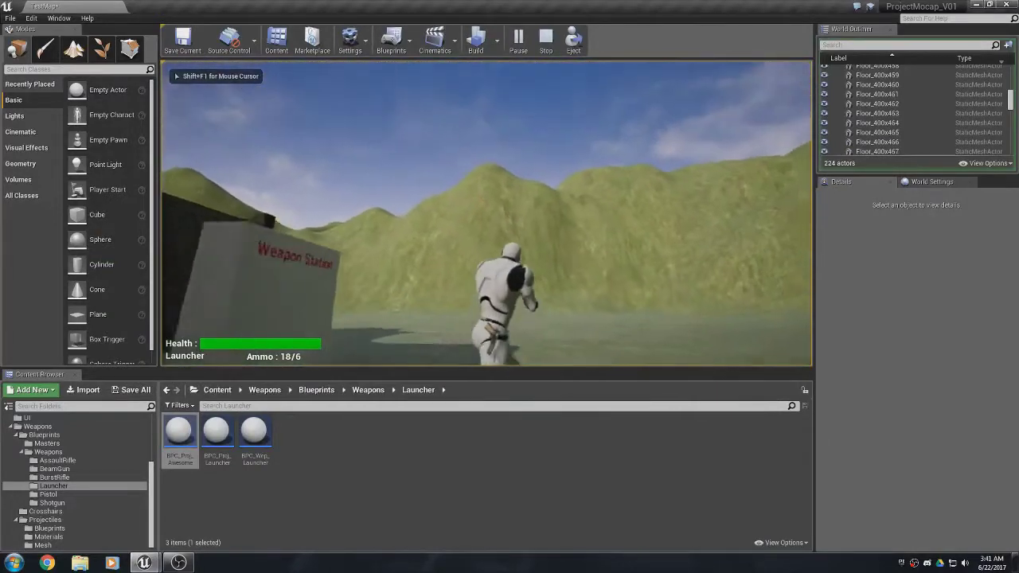
click(486, 213)
key(w)
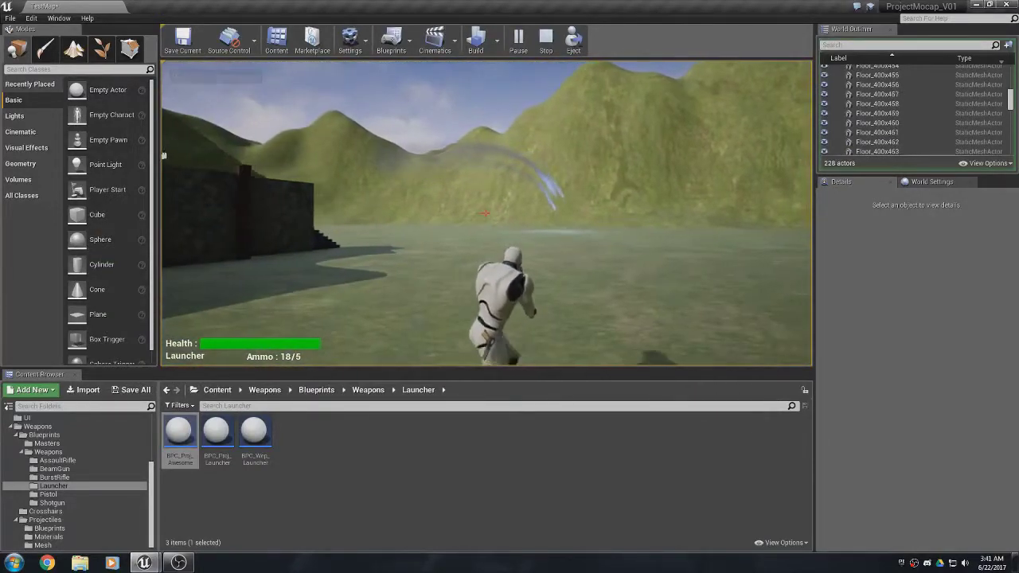
key(w)
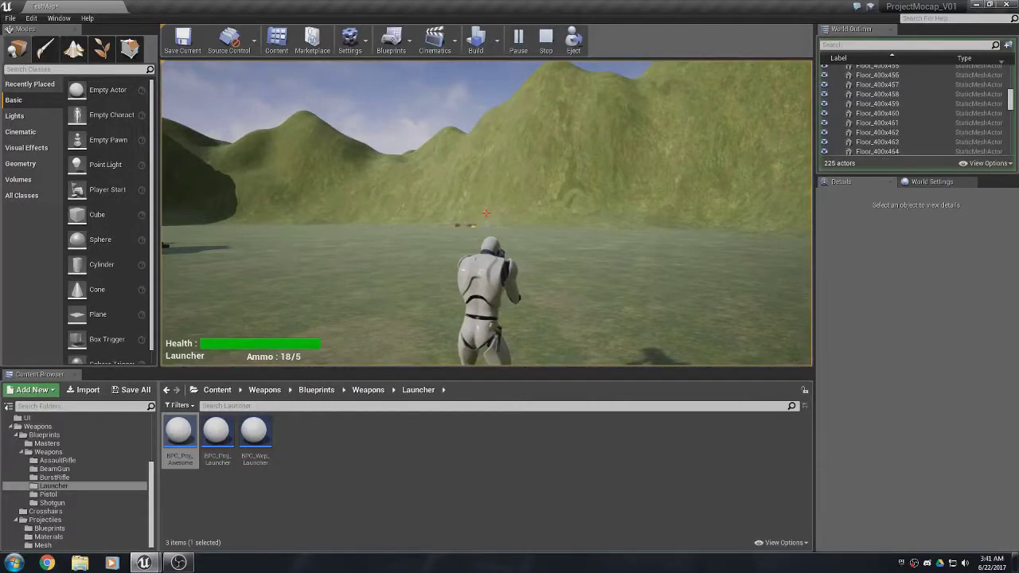
key(Escape)
click(527, 279)
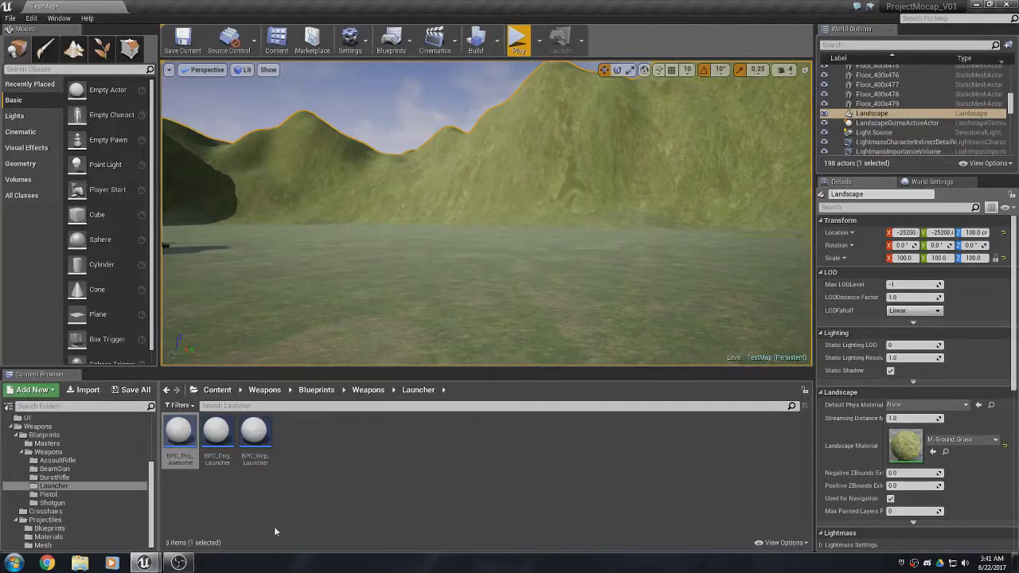
Uncheck Is Should Bounce? in BPC_Proj_Awesome's Class Defaults, then close the Blueprint editor.
mouse_move(144, 563)
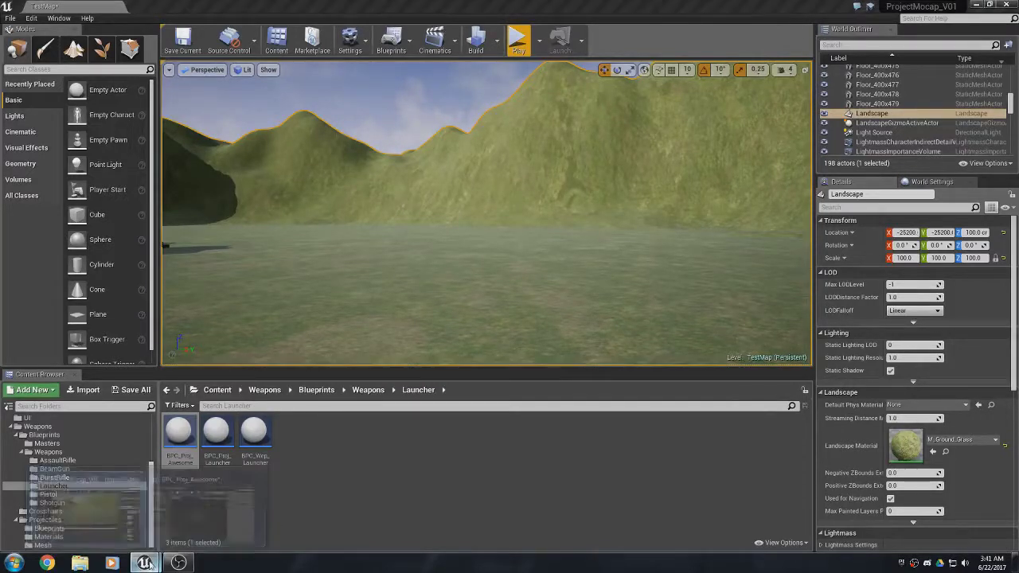
click(187, 525)
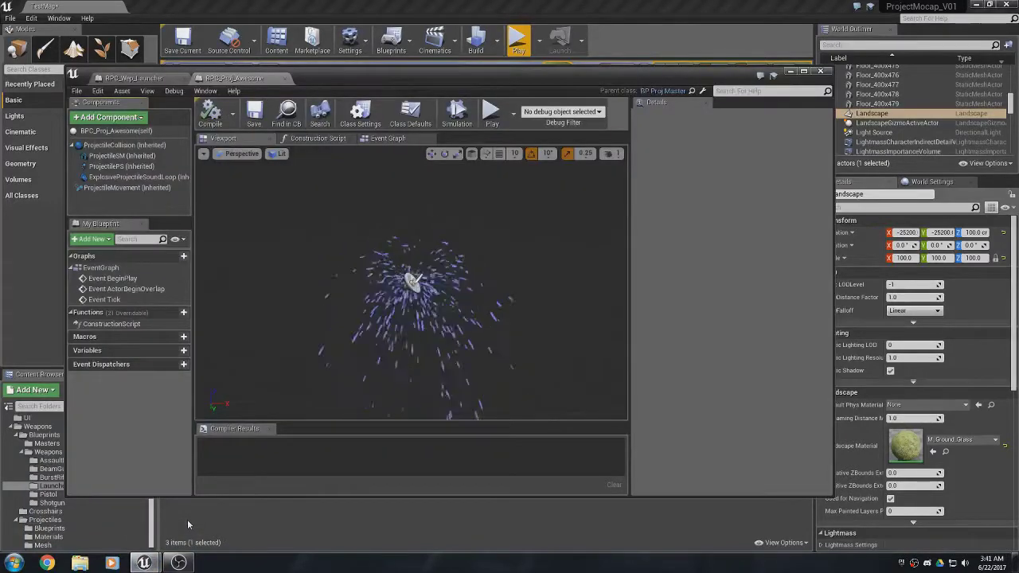
click(125, 133)
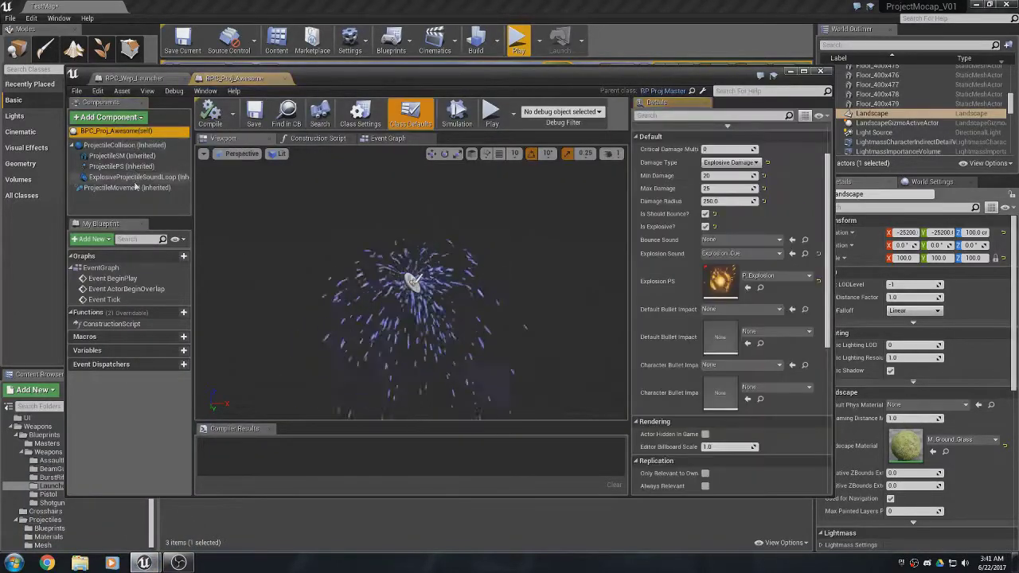
click(704, 214)
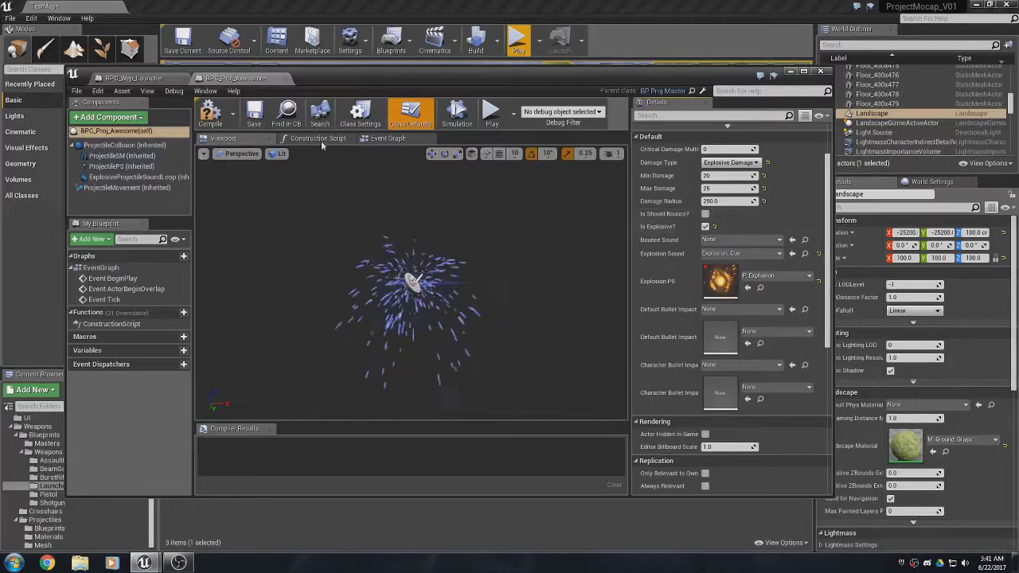
click(126, 189)
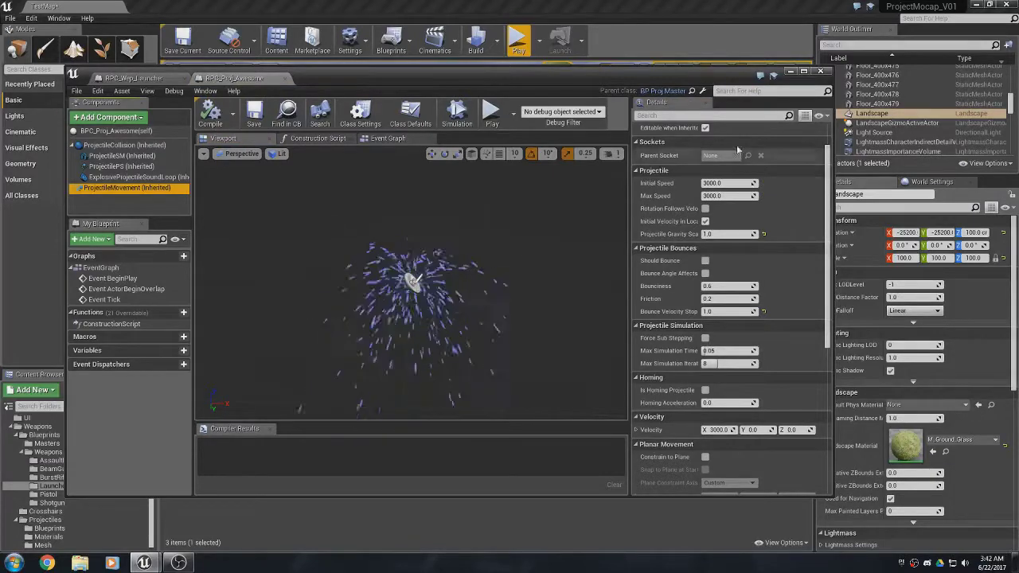
click(820, 71)
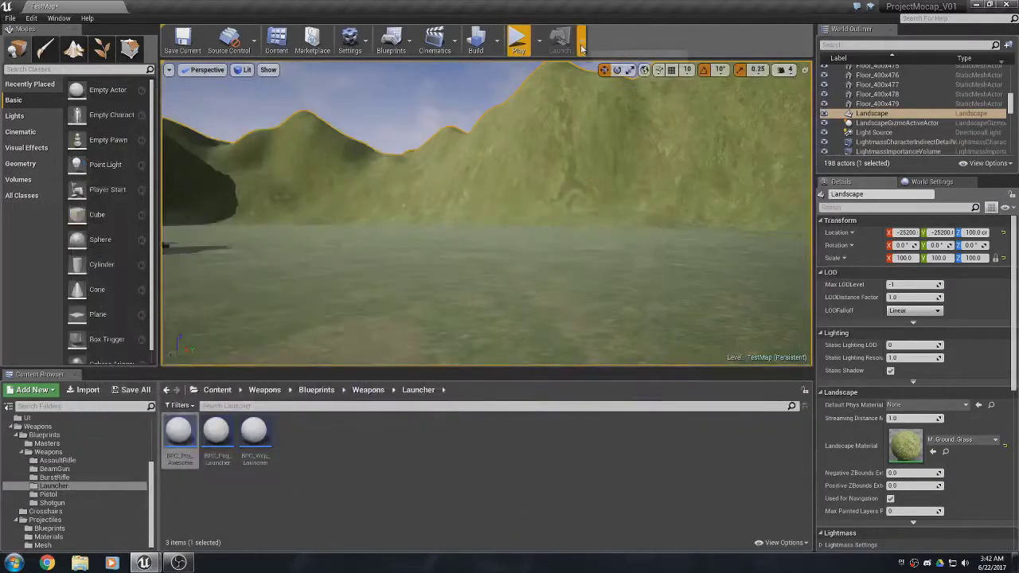
right_drag(378, 210, 378, 209)
right_click(378, 209)
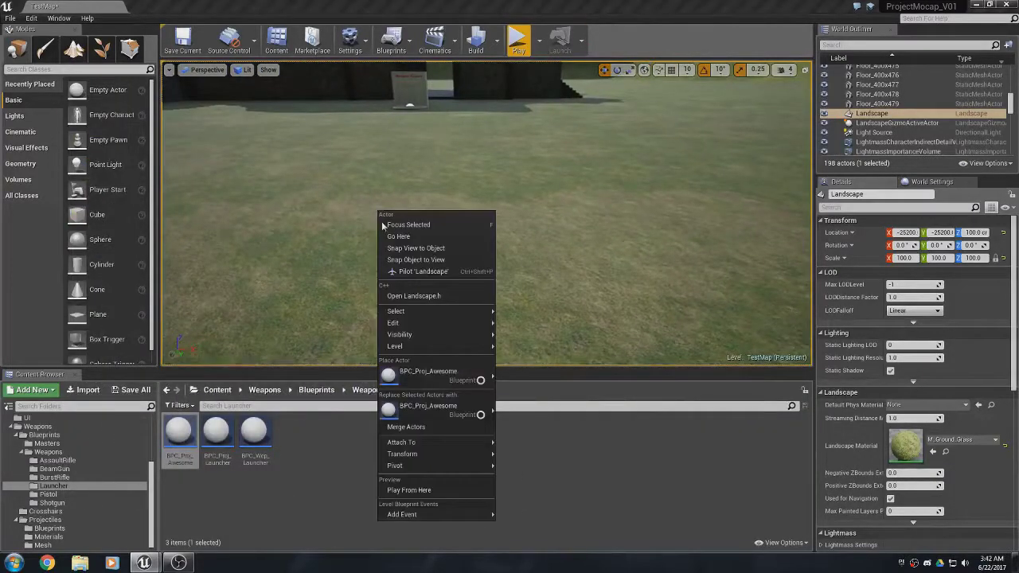
click(421, 490)
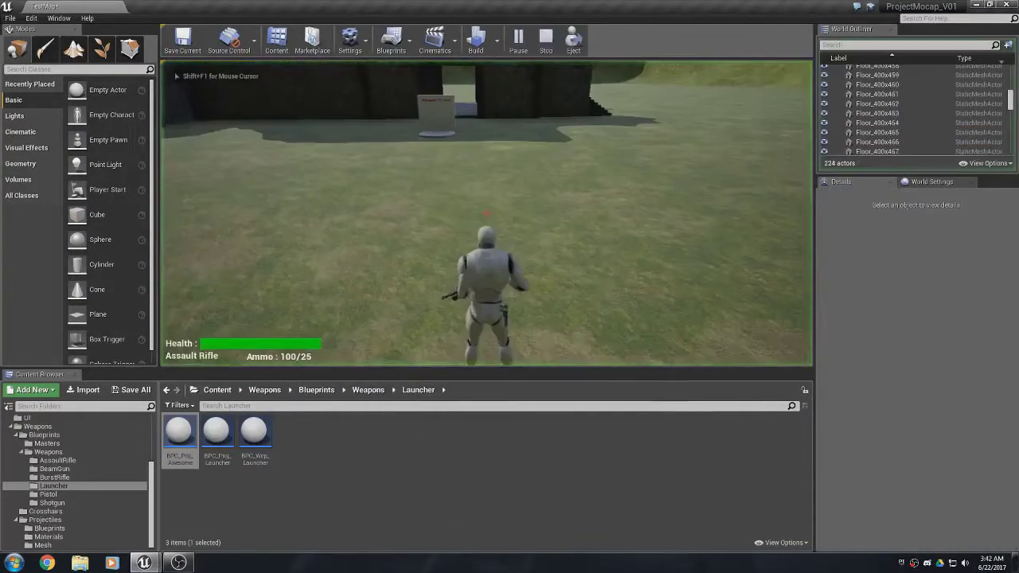
key(w)
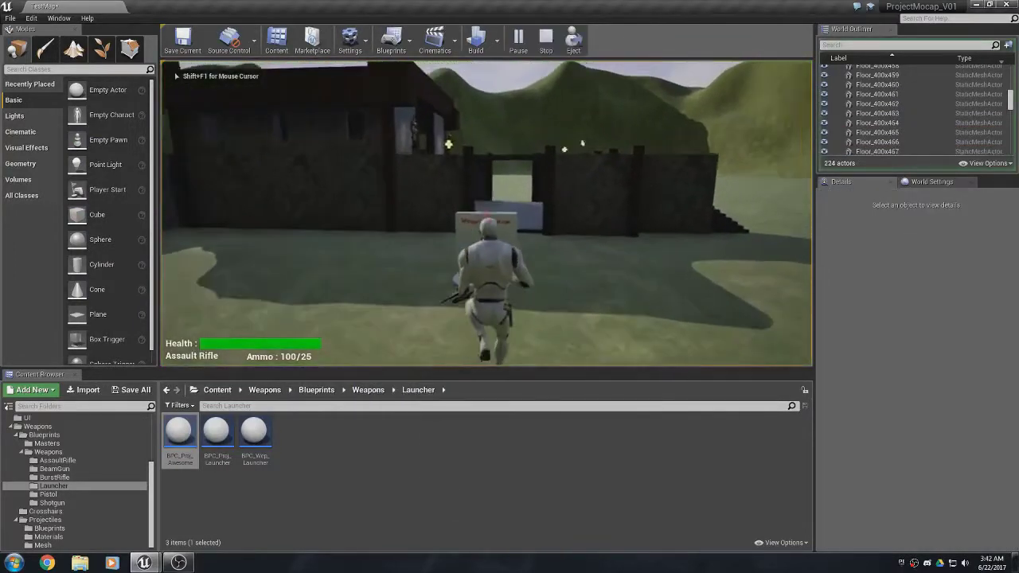
key(w)
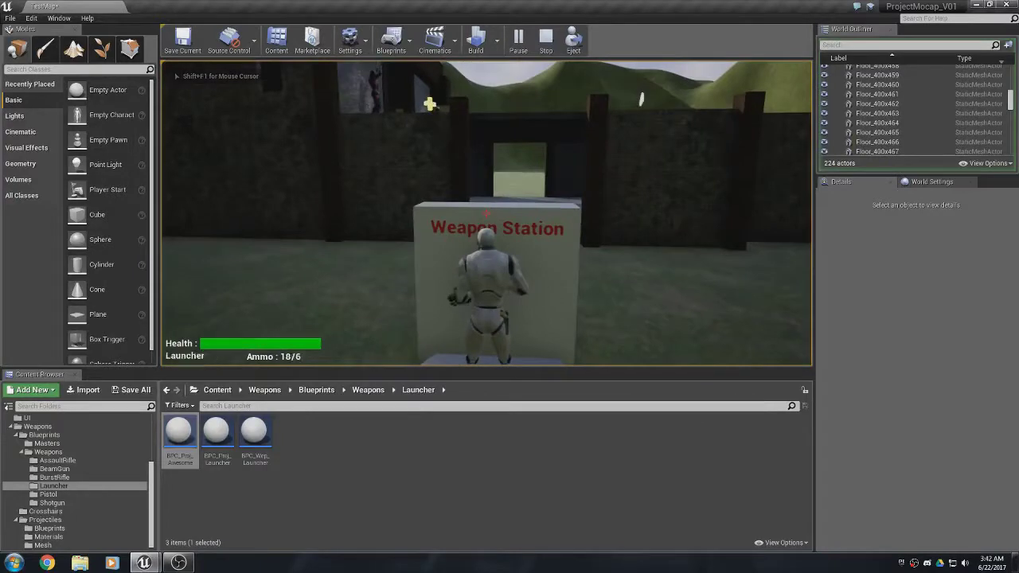
key(w)
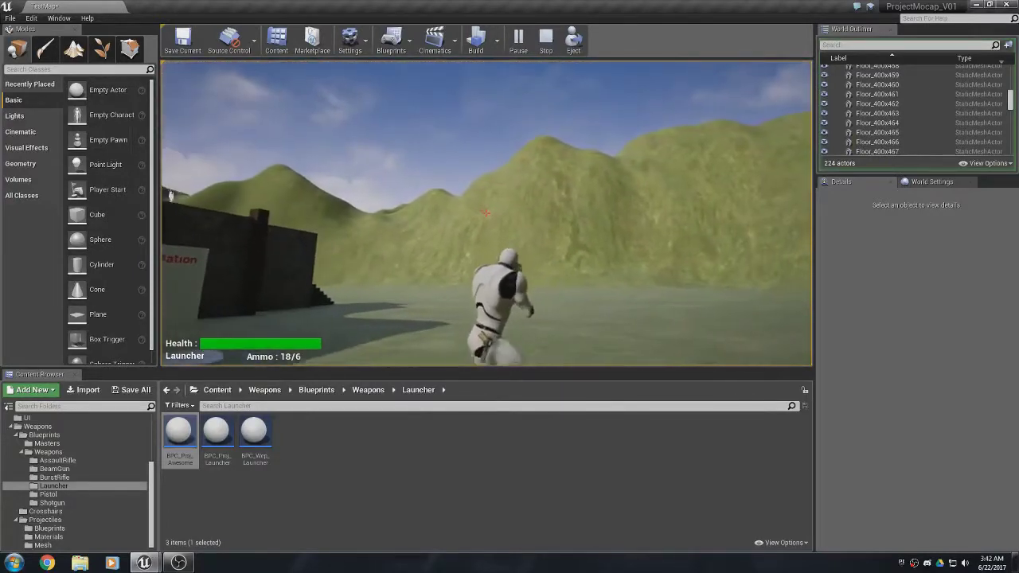
click(486, 213)
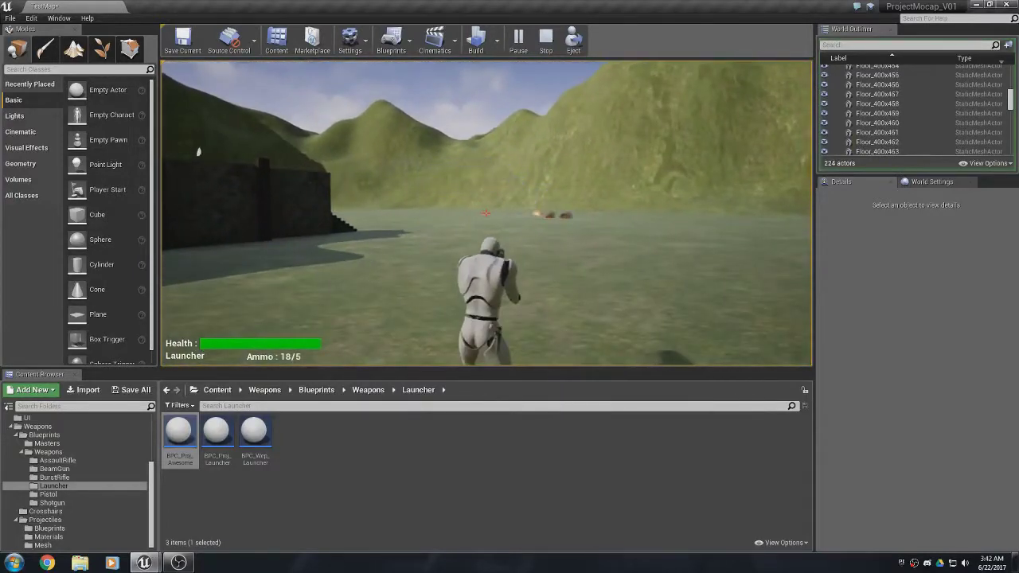
key(w)
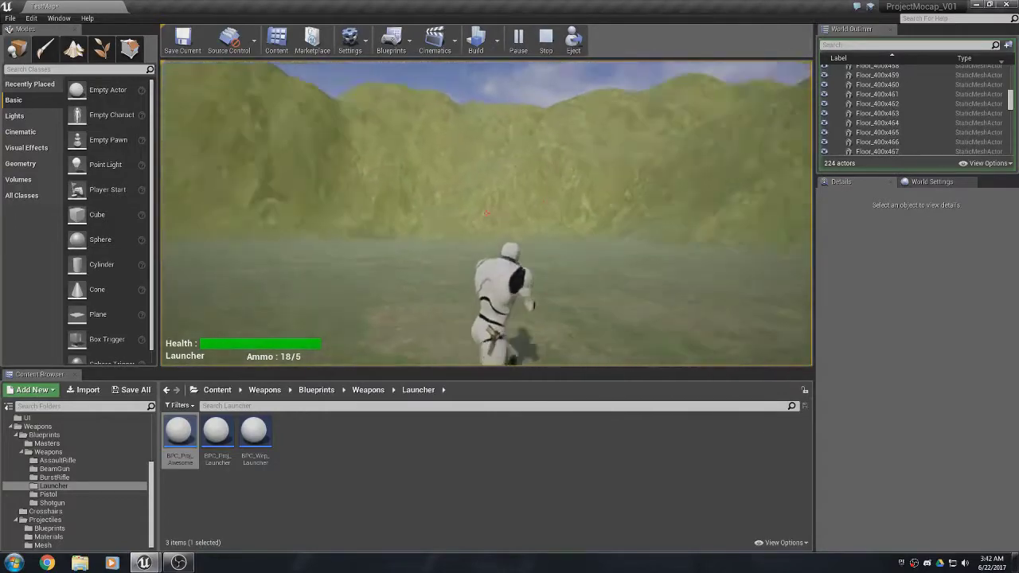
key(w)
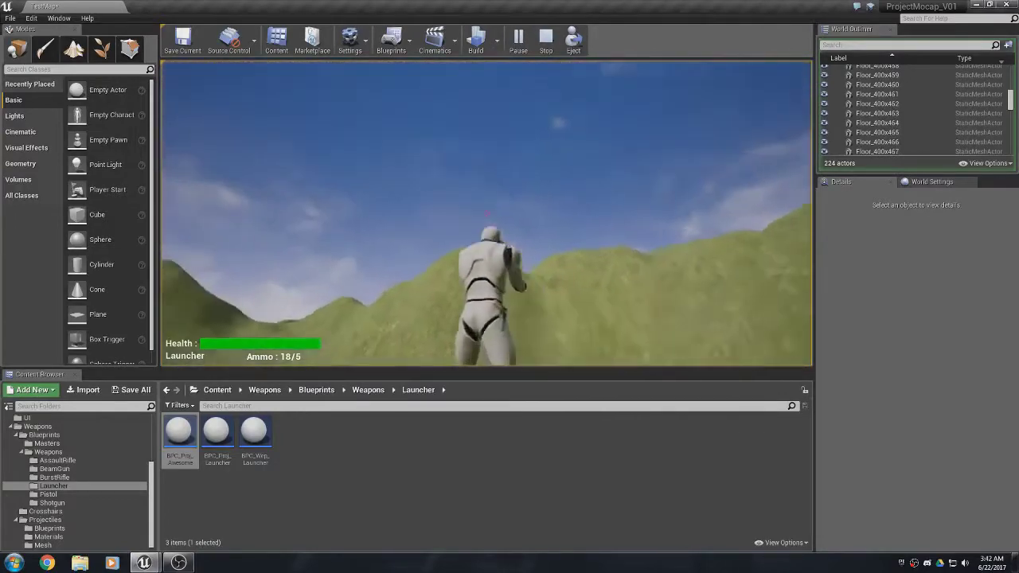
click(487, 213)
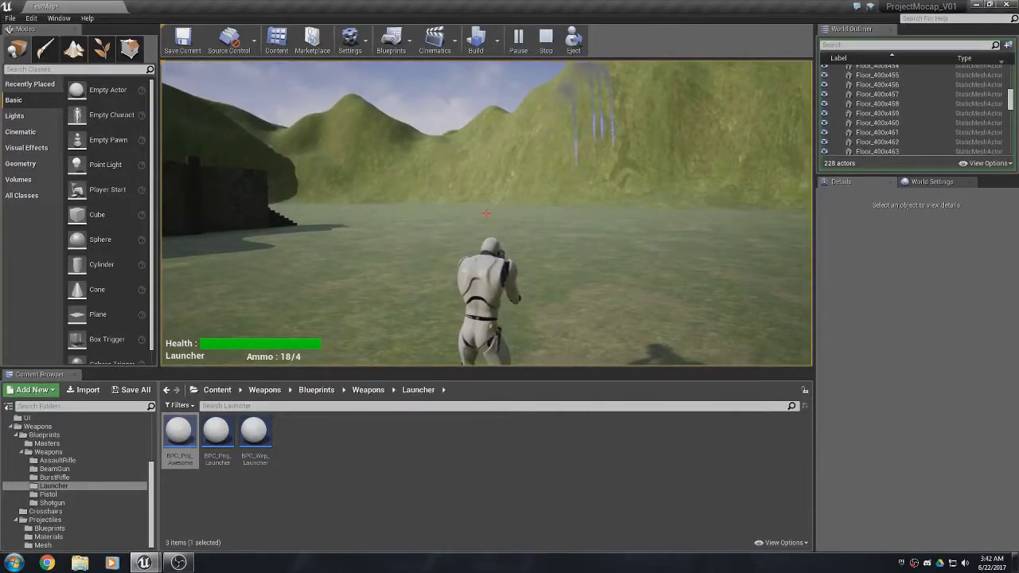
click(486, 213)
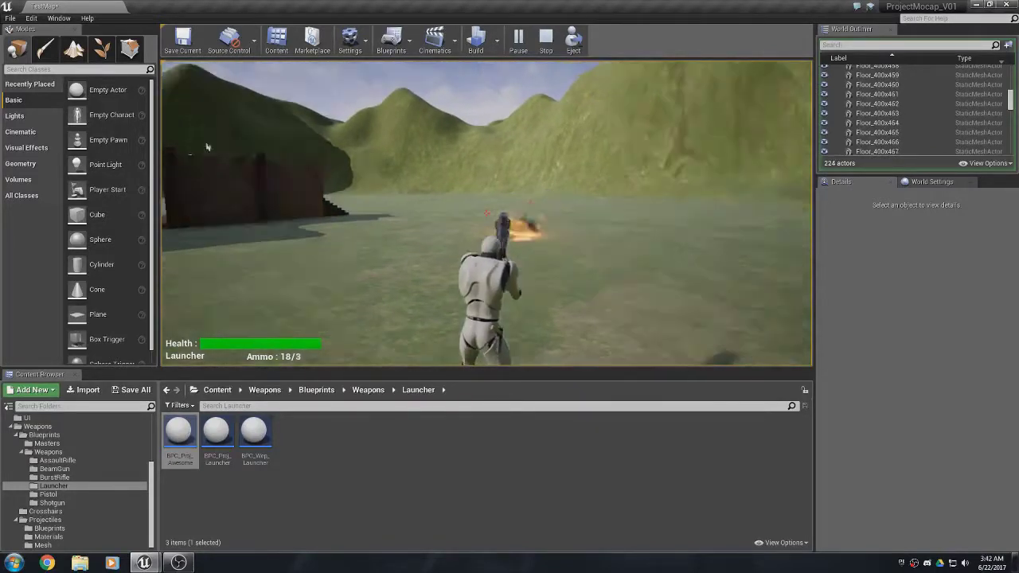
click(486, 213)
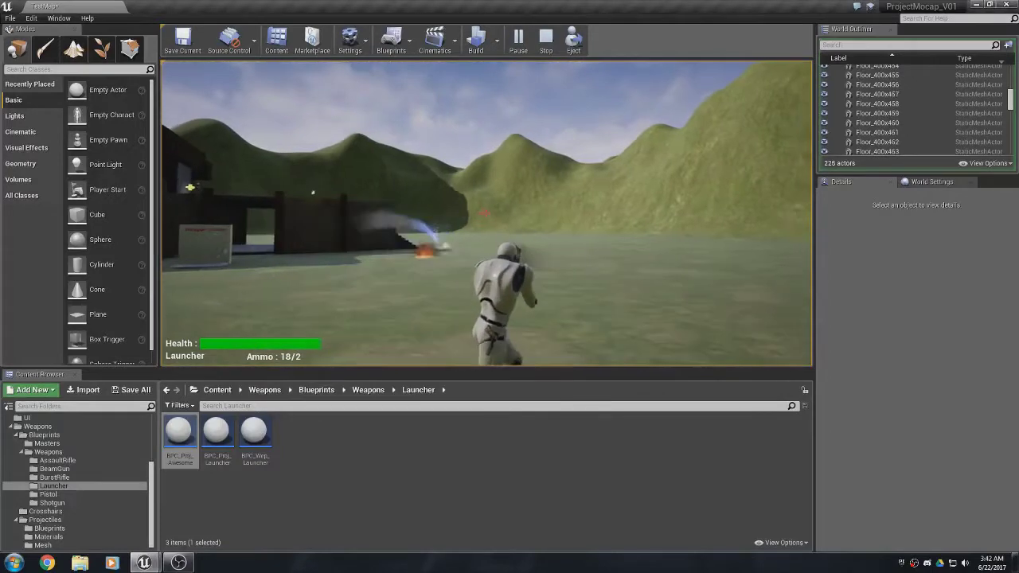
click(486, 213)
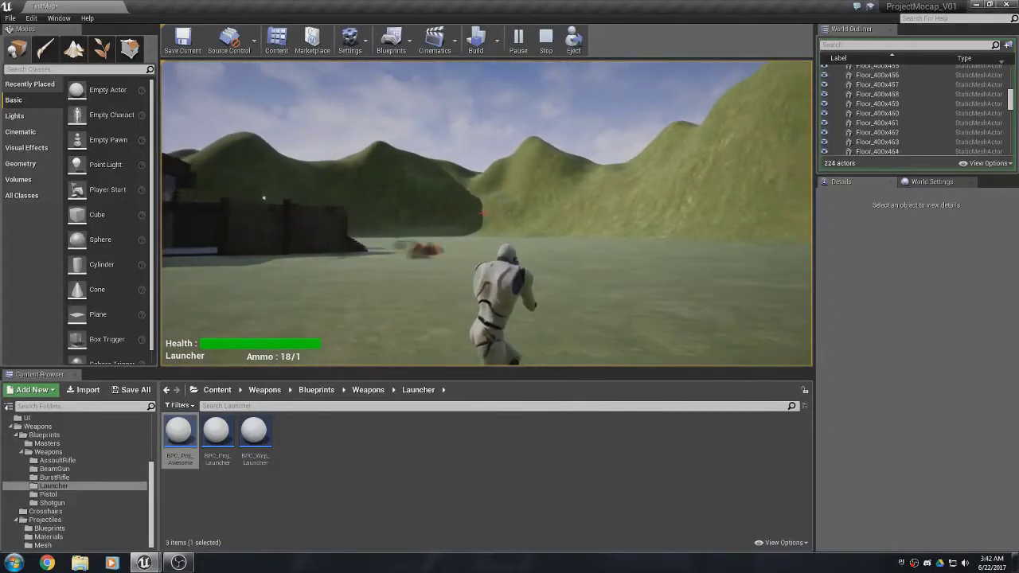
click(486, 212)
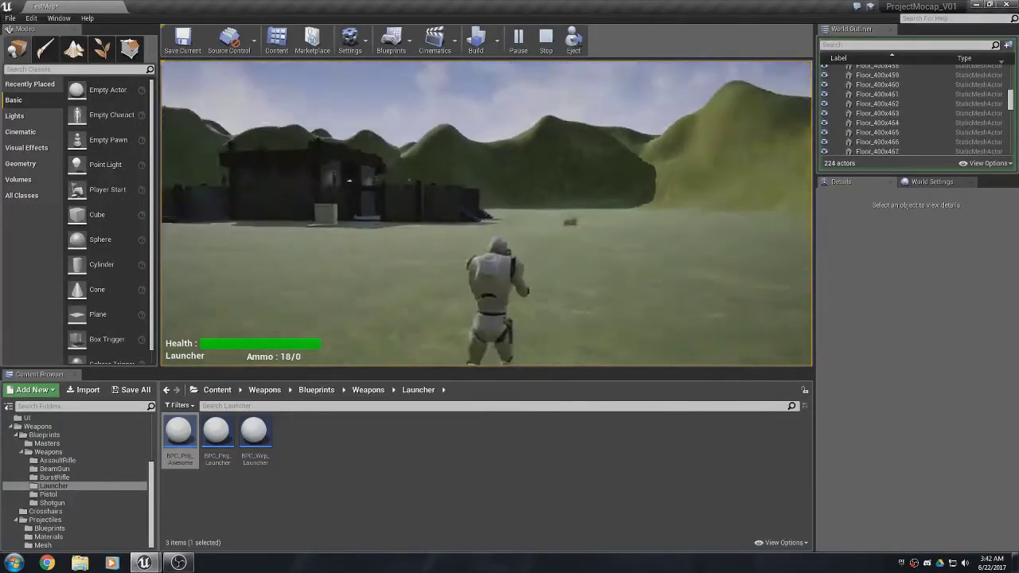
key(Escape)
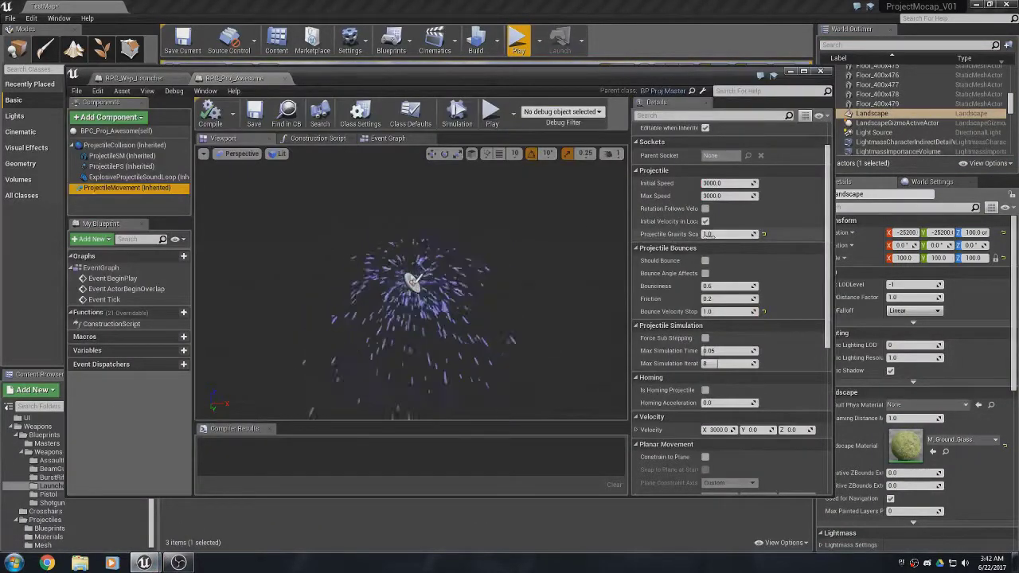
Set Projectile Gravity Scale to 0.0, compile, and close the Blueprint editor.
click(721, 233)
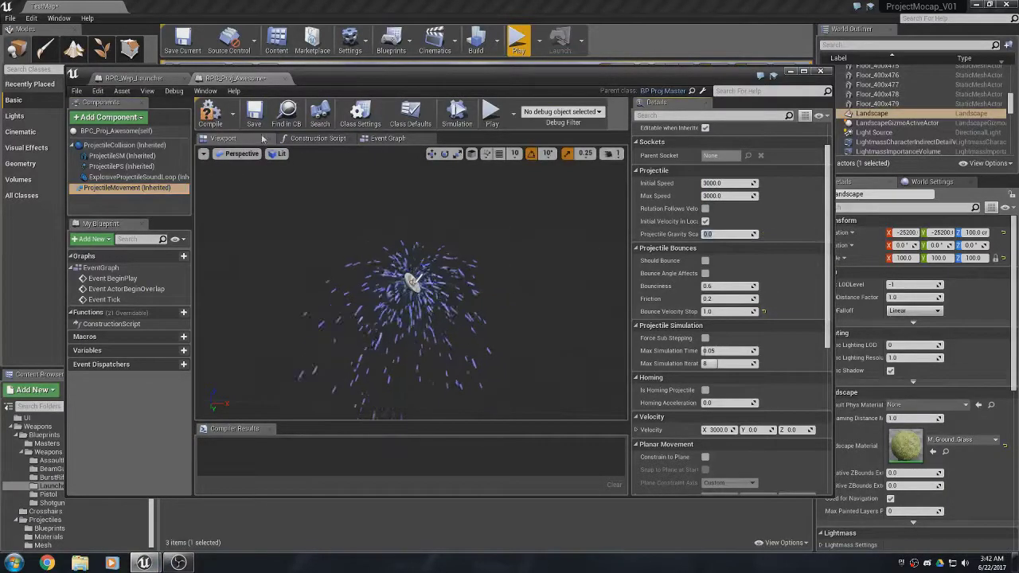
click(210, 111)
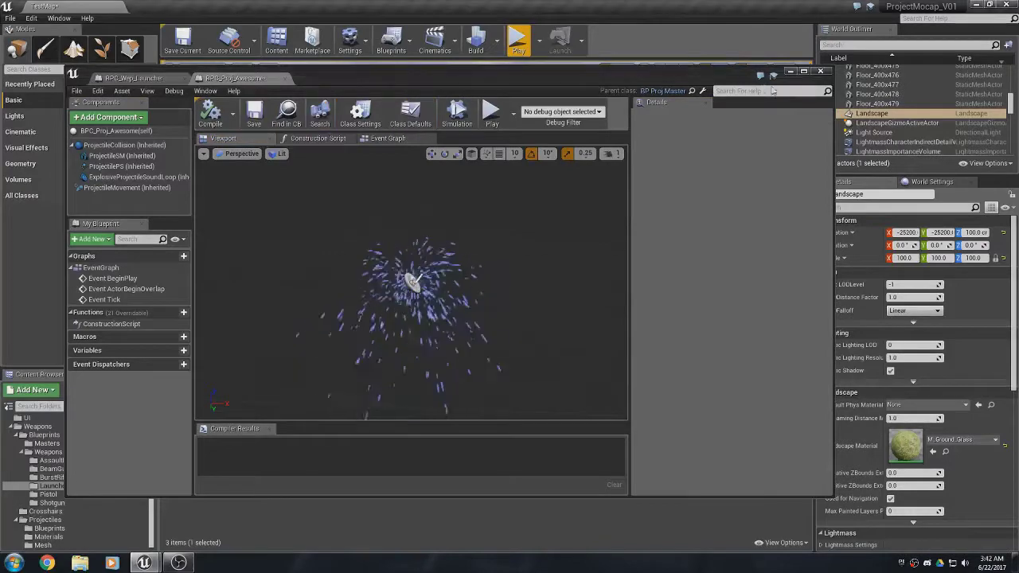
click(792, 71)
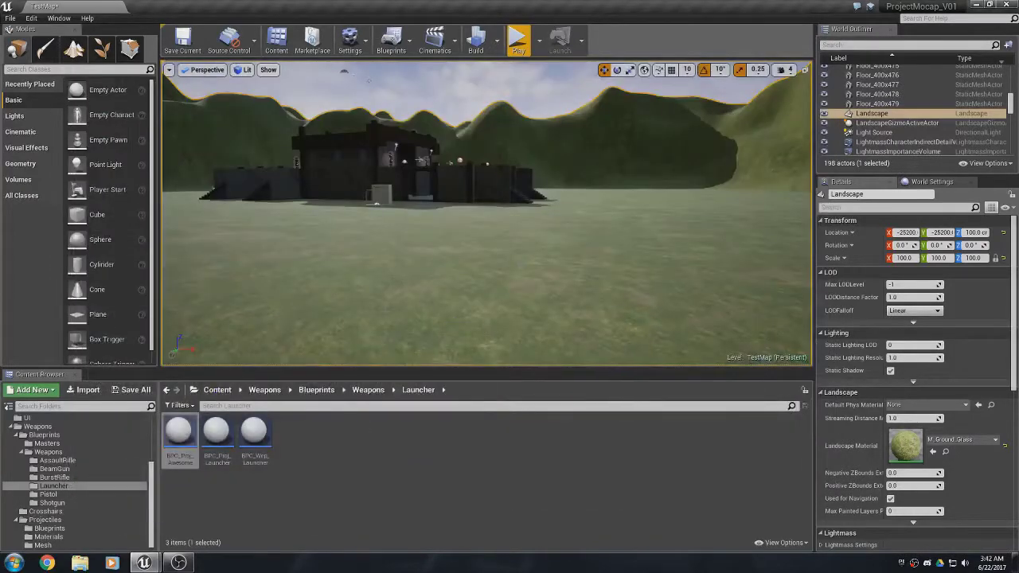
right_click(379, 240)
click(412, 525)
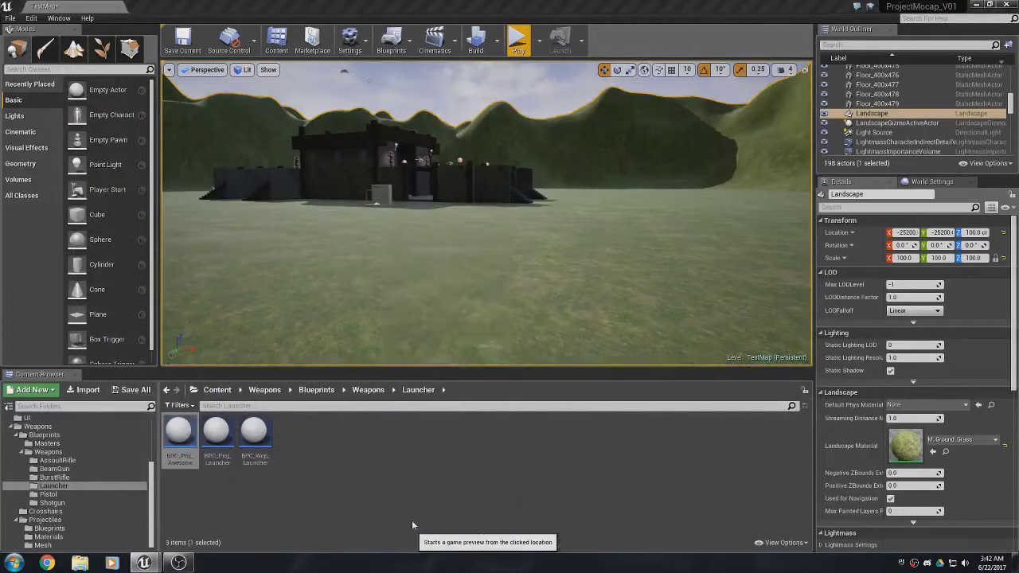
key(w)
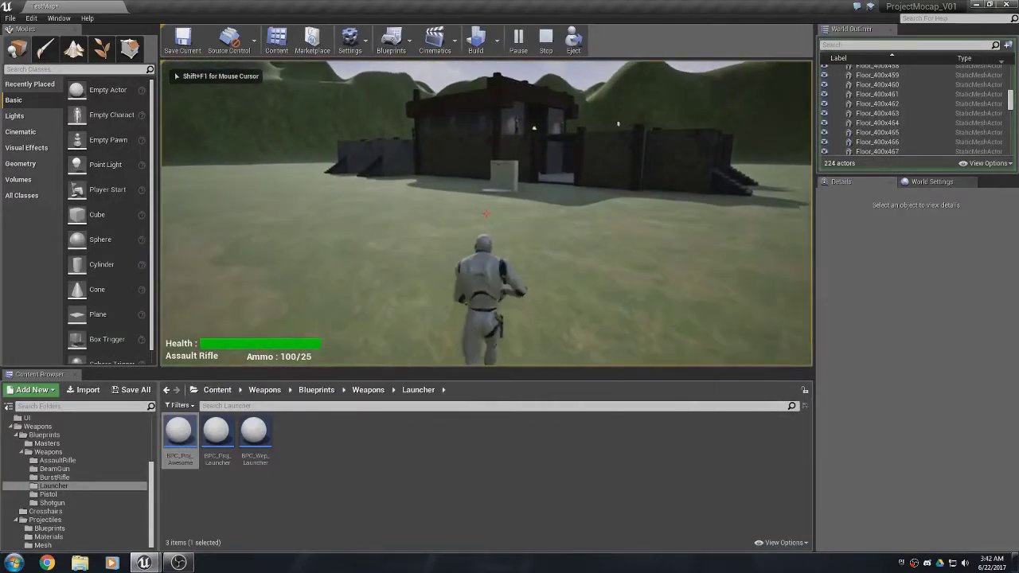
key(w)
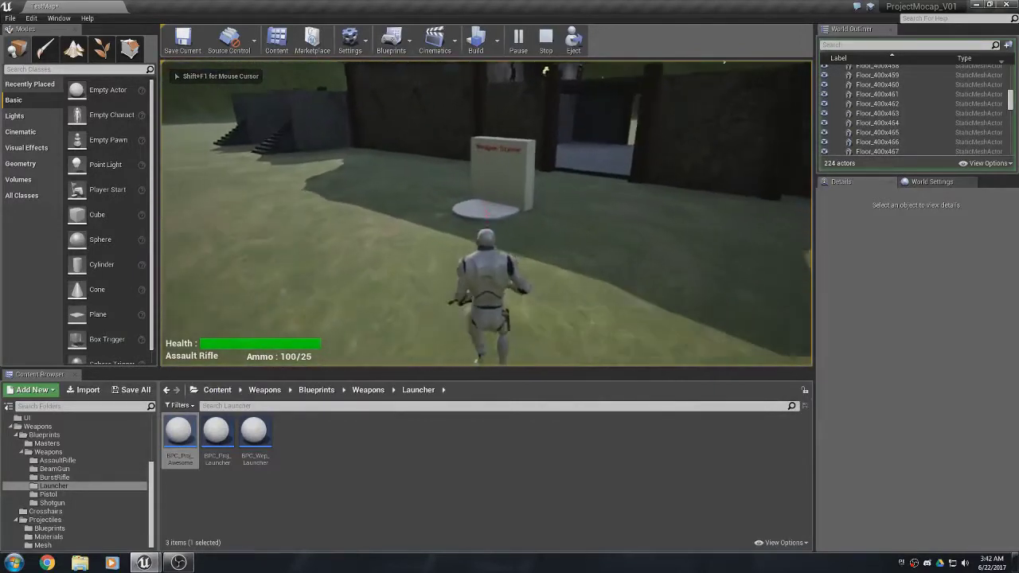
key(w)
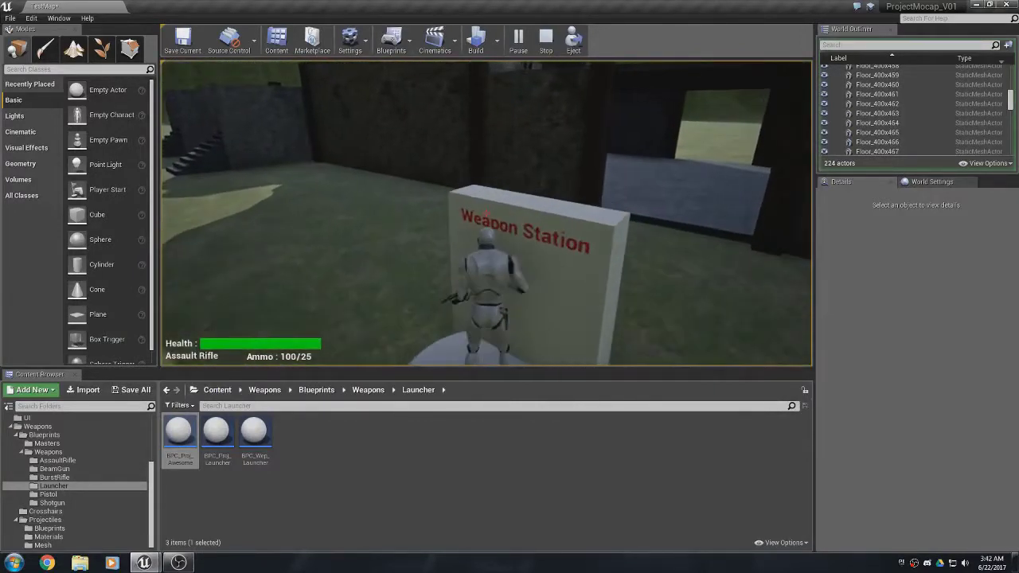
key(w)
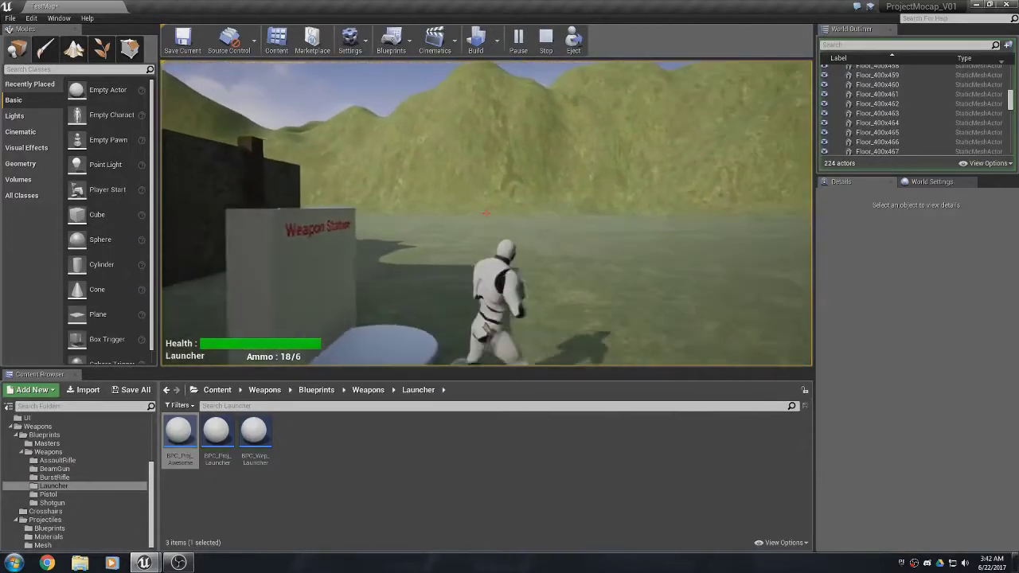
click(485, 213)
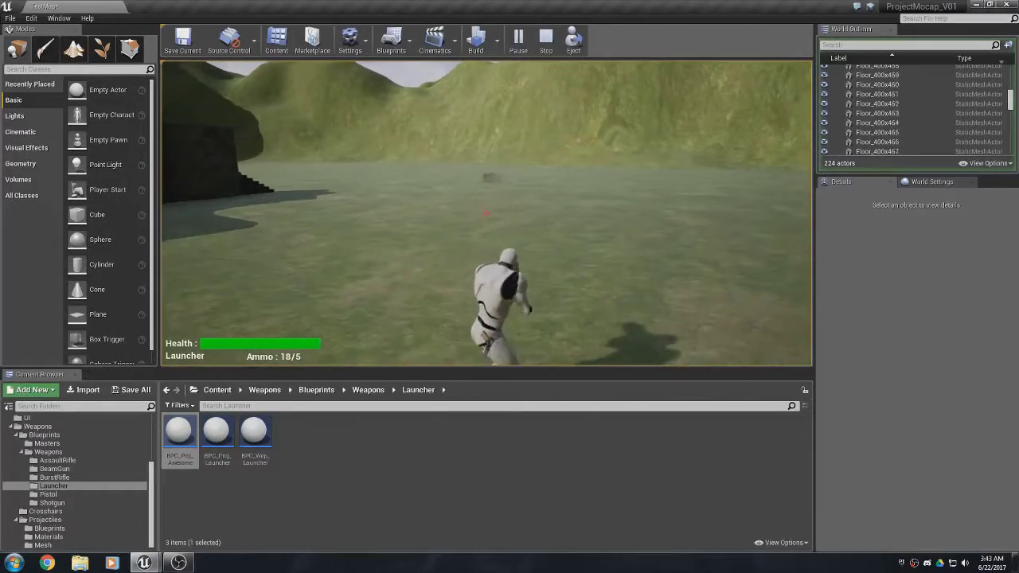
click(485, 212)
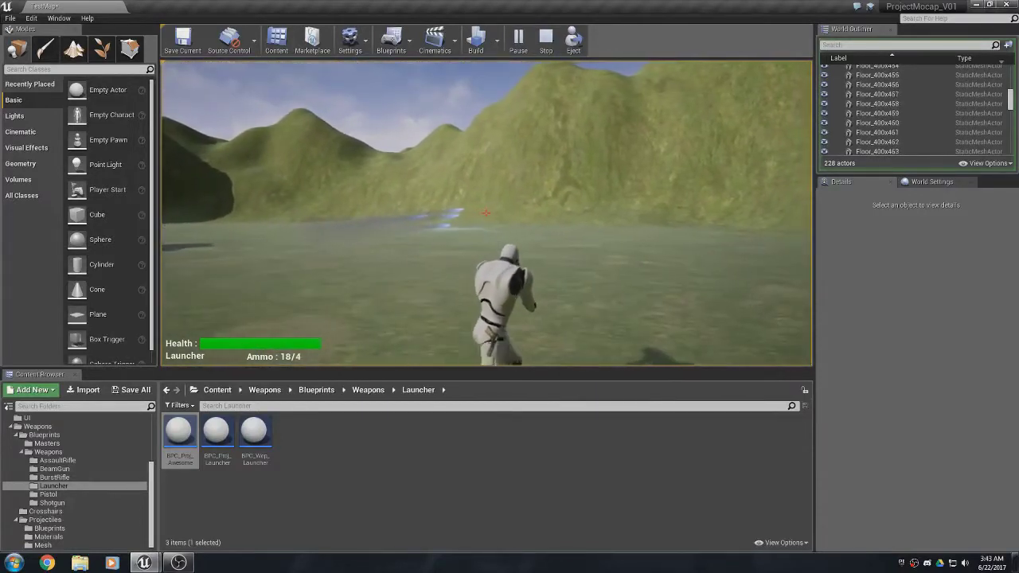
click(486, 213)
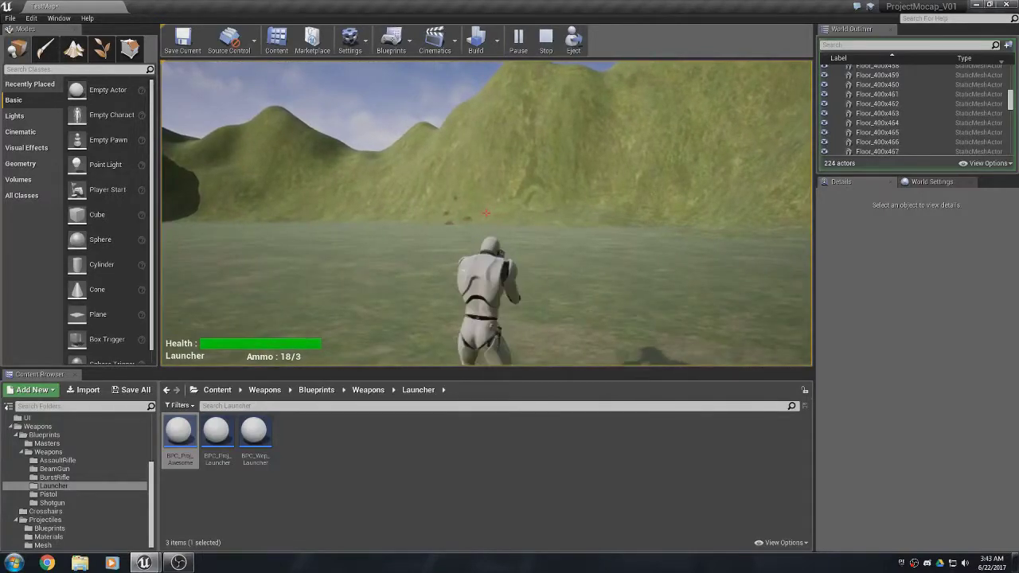
key(Escape)
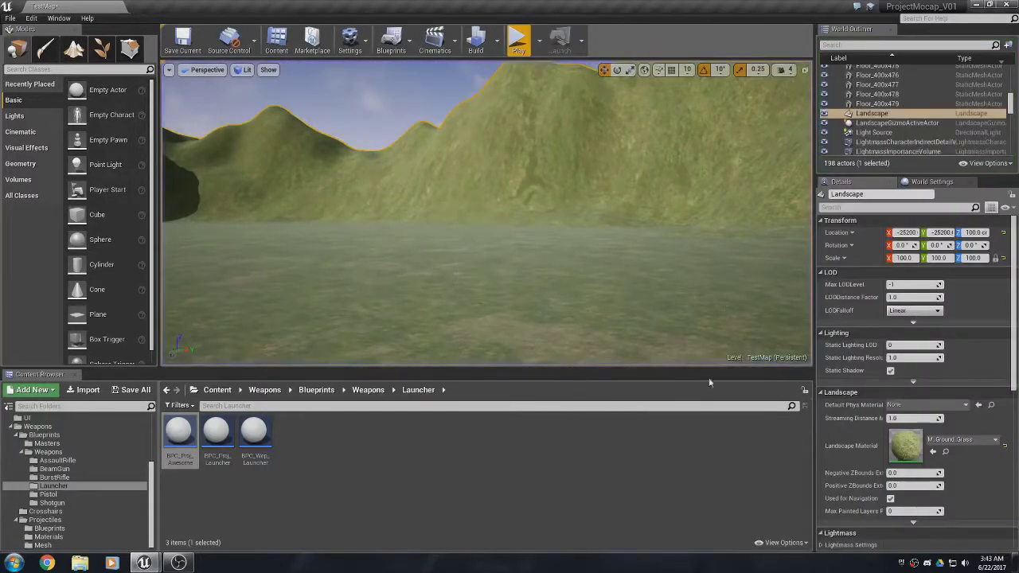
Swap BPC_Proj_Awesome's Explosion PS from P_Explosion to P_Launcher_IH, found by searching 'launcher'.
double_click(172, 441)
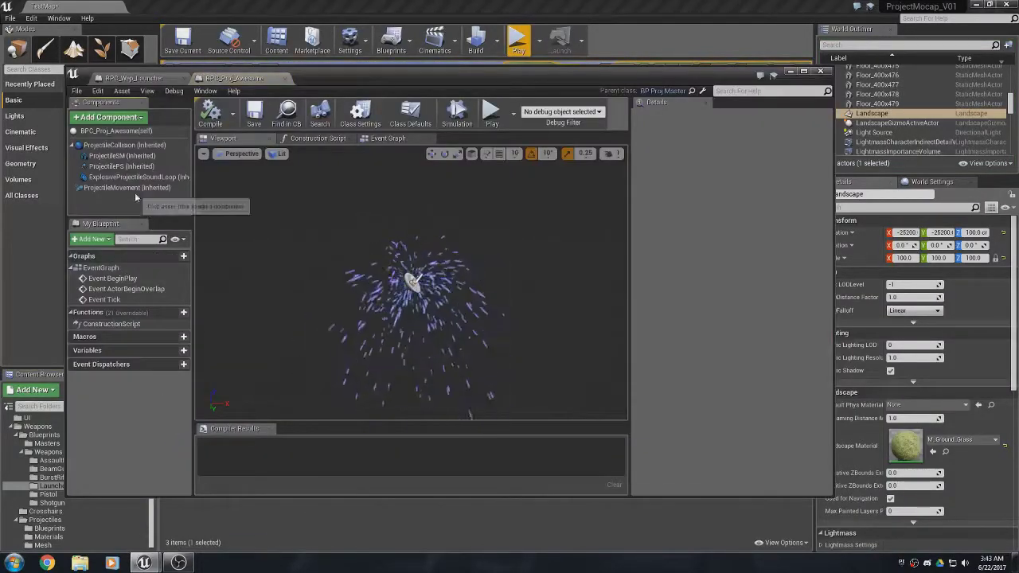
click(115, 131)
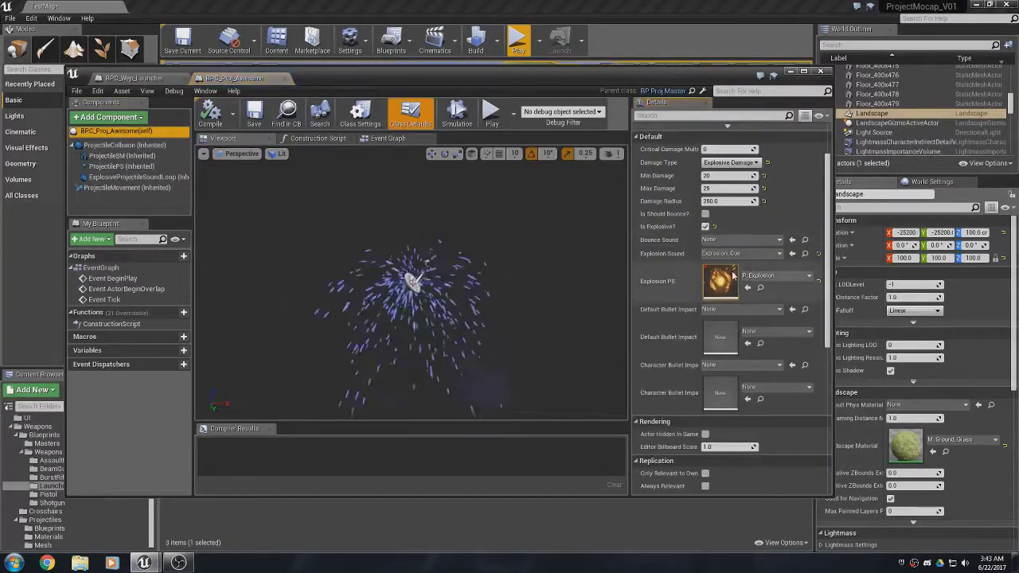
click(762, 276)
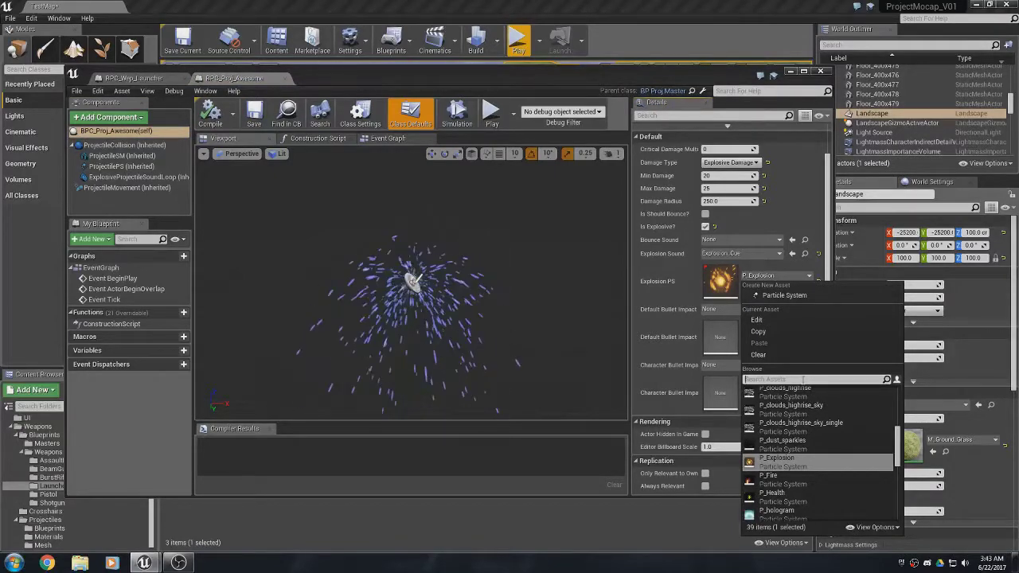
text(e)
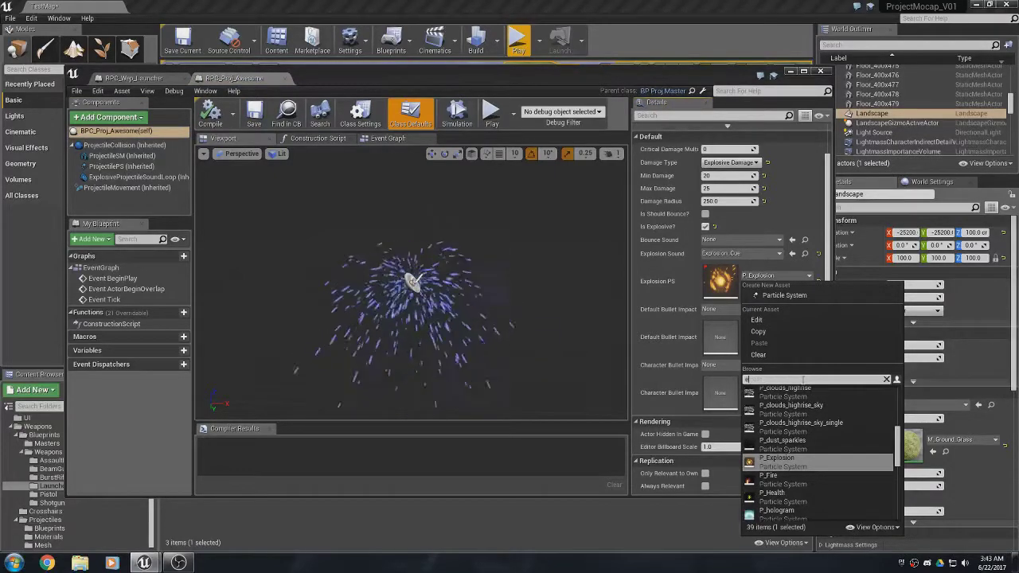
text(x)
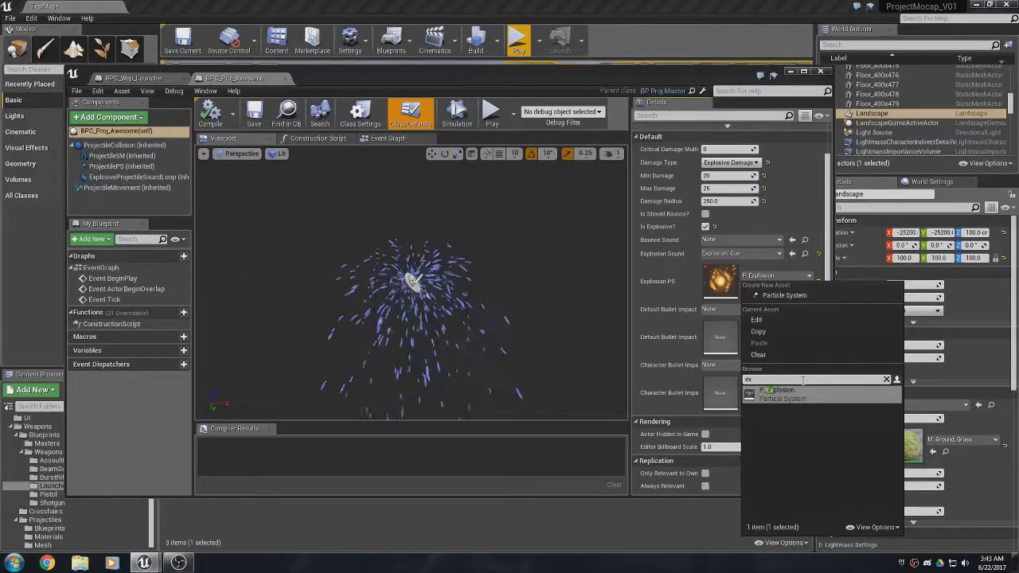
click(804, 385)
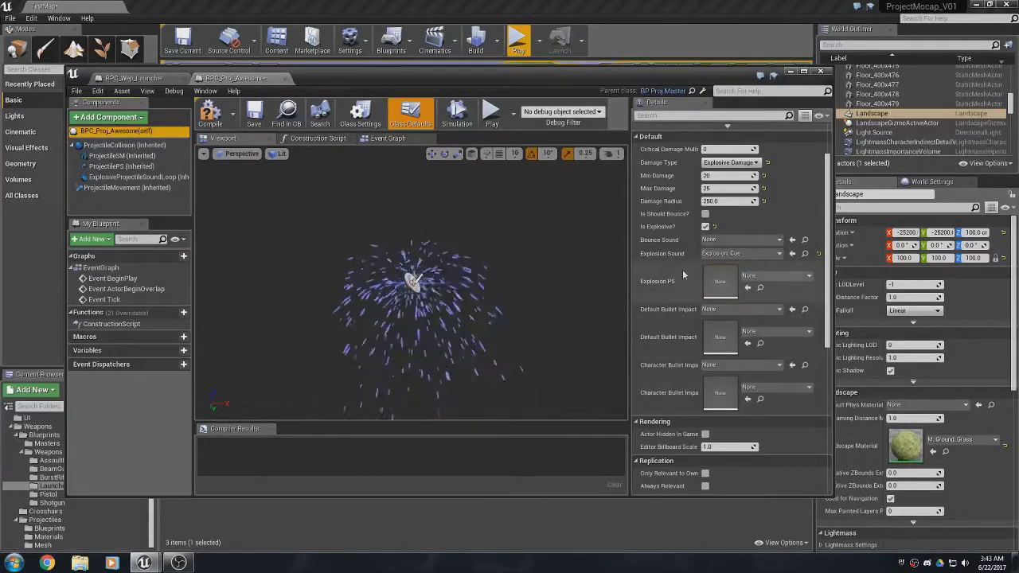
click(776, 276)
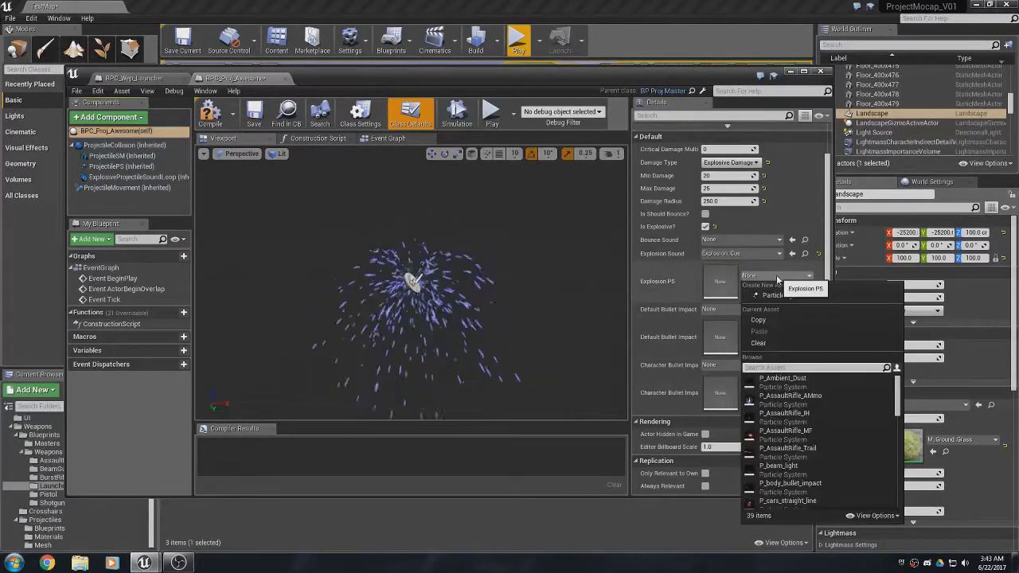
text(launcher)
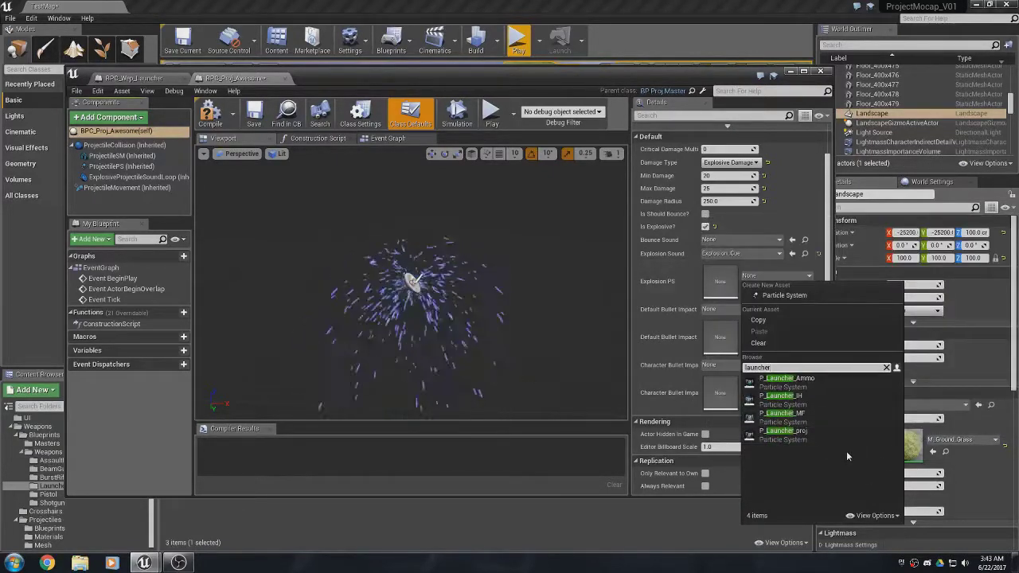
click(781, 395)
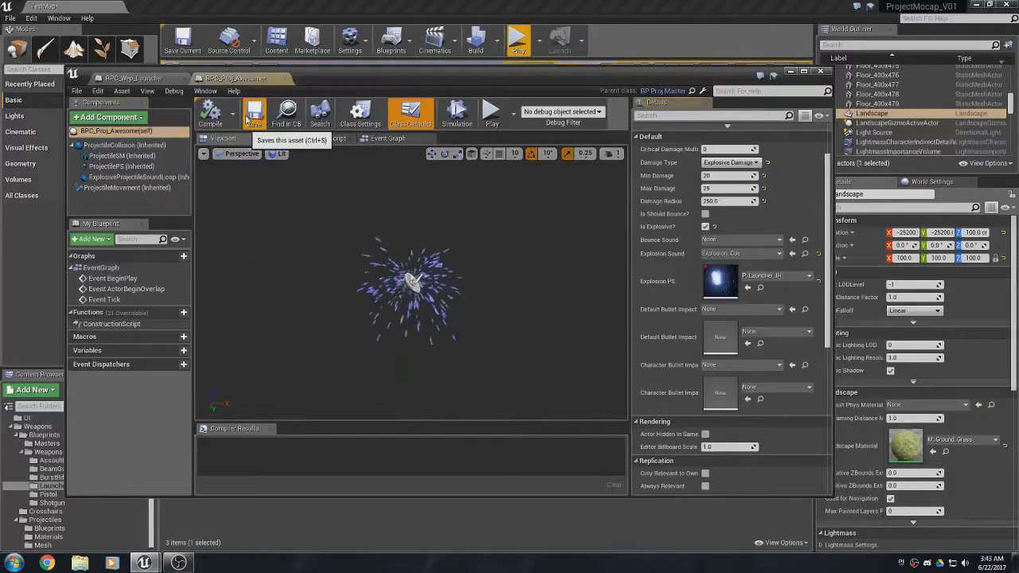
click(790, 71)
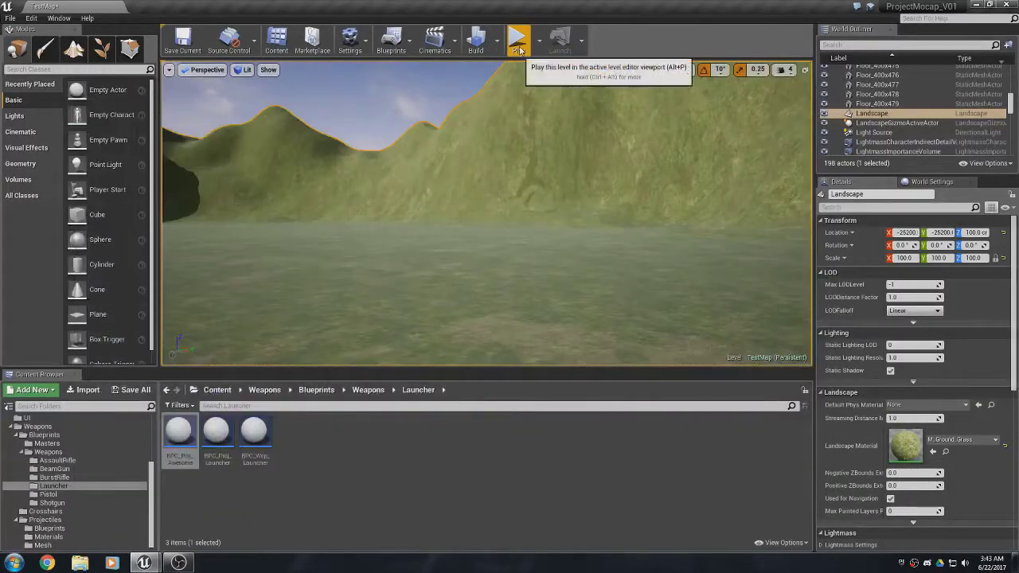
click(539, 40)
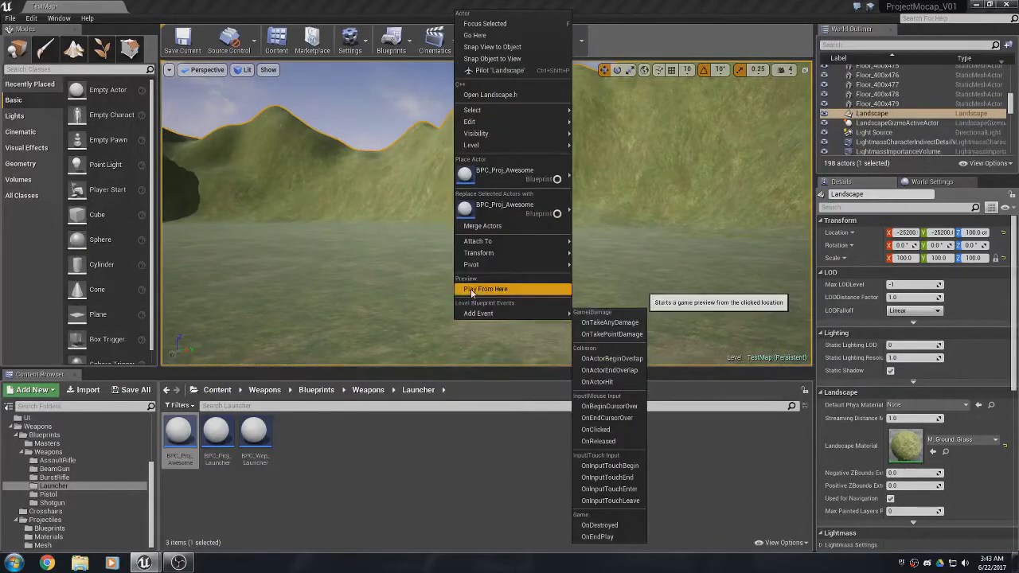
click(565, 289)
key(w)
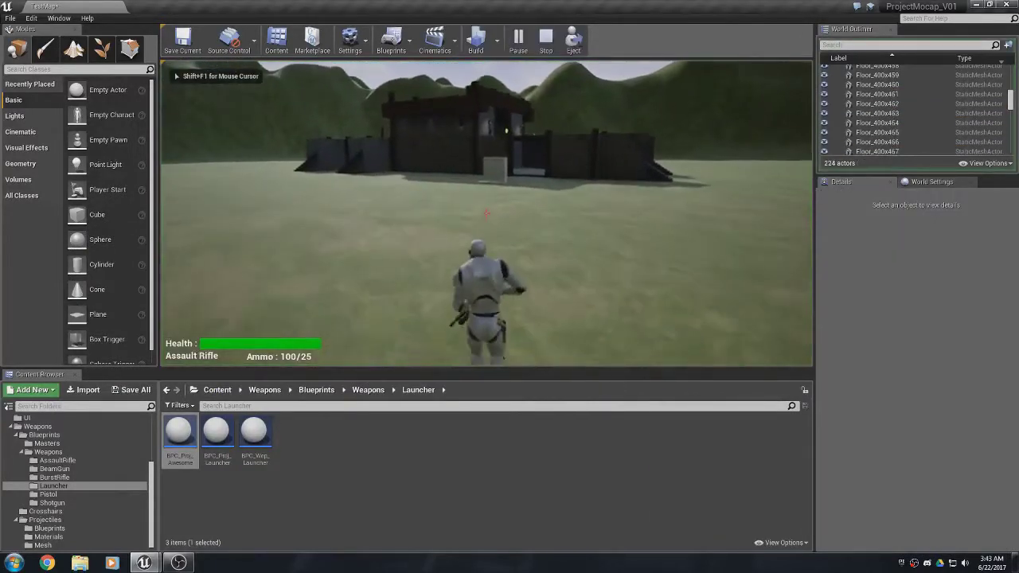
key(w)
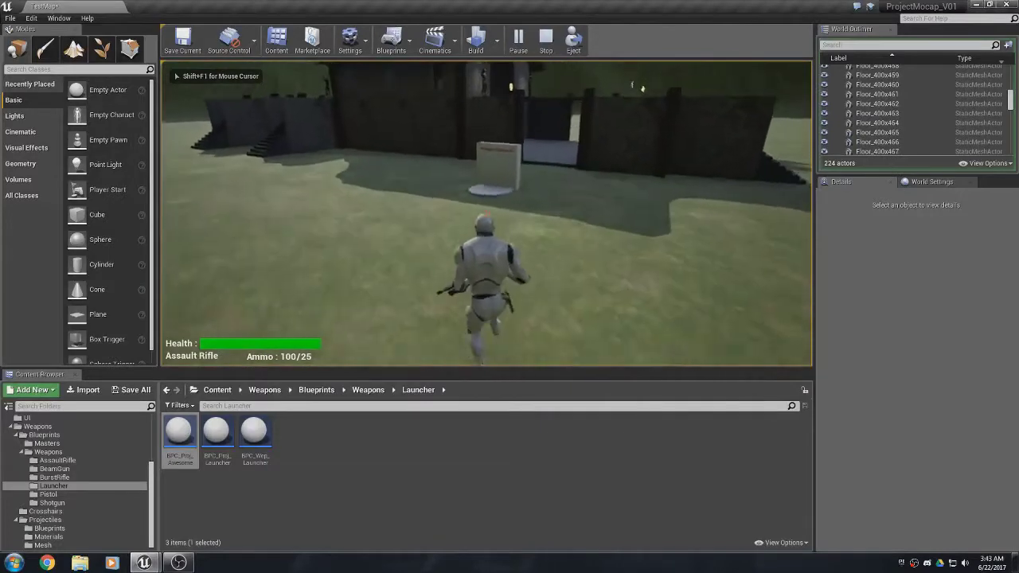
key(w)
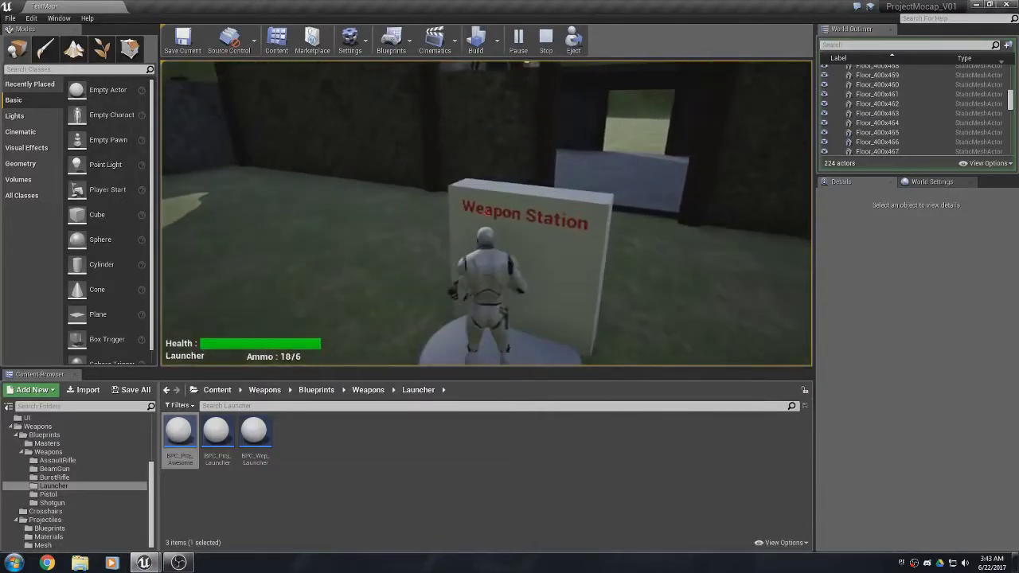
click(487, 213)
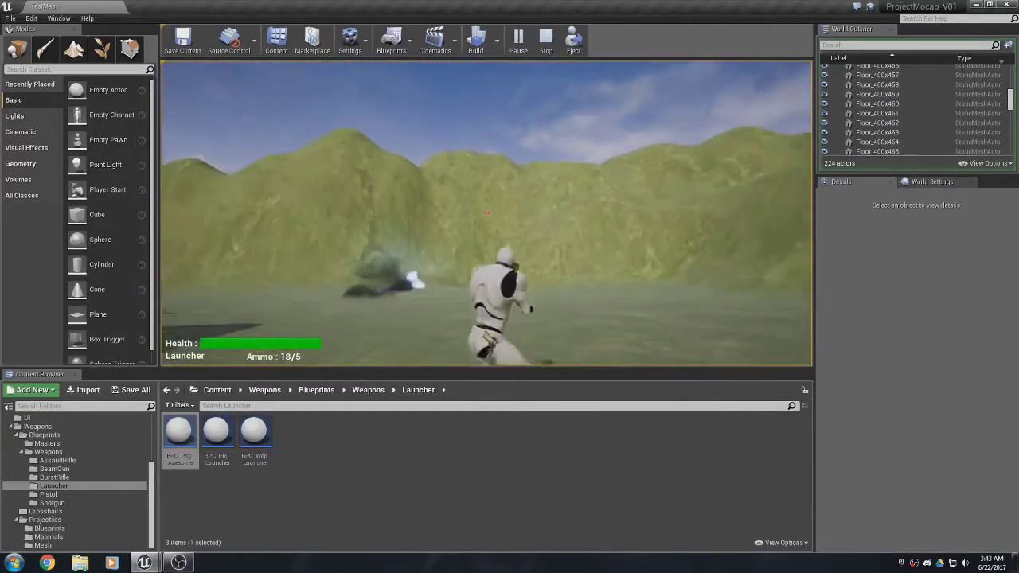
click(487, 212)
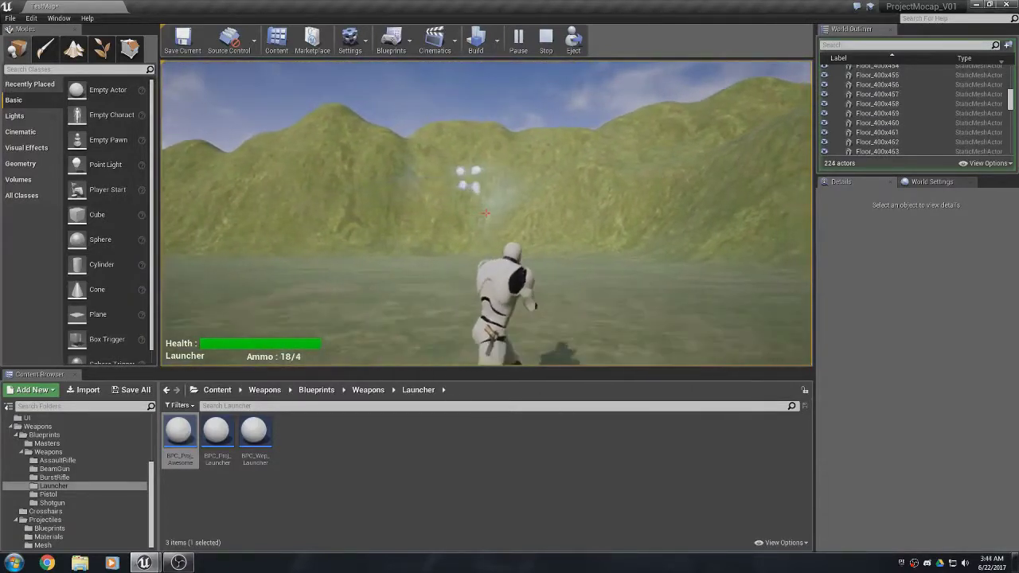
click(487, 213)
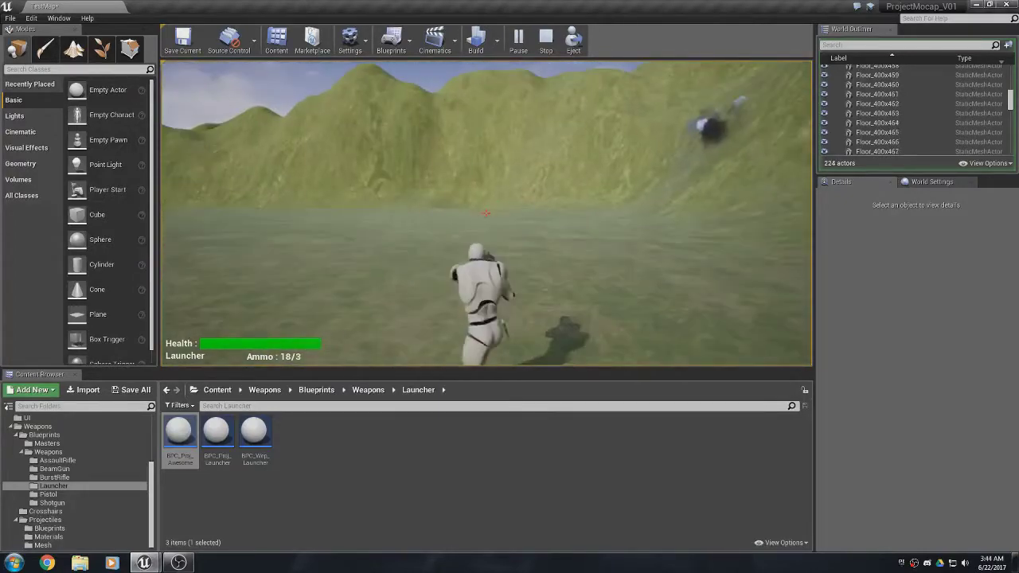
key(Escape)
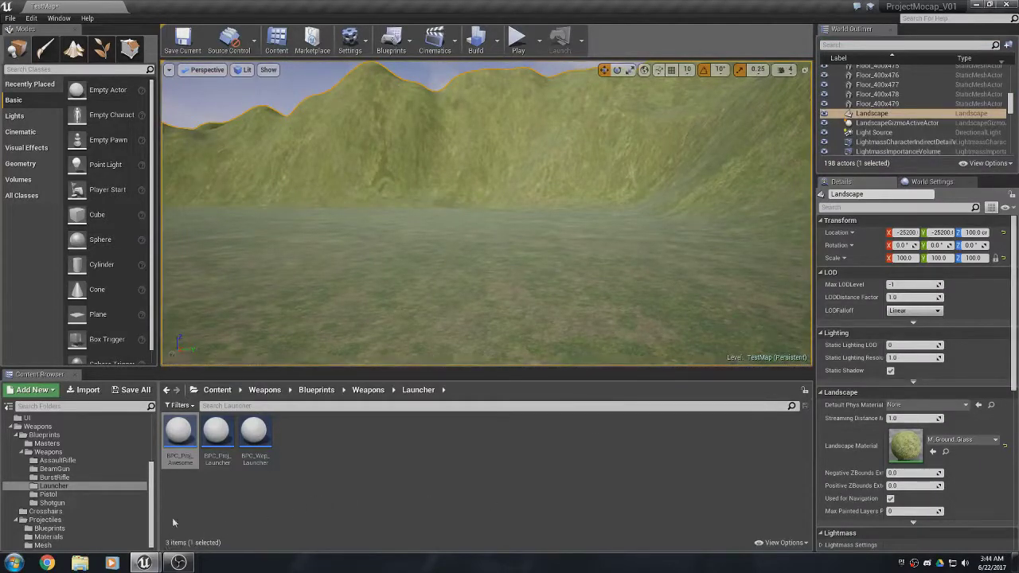
Set BPC_Proj_Awesome's Initial Speed, Max Speed and Velocity X to 12000 and save.
double_click(178, 439)
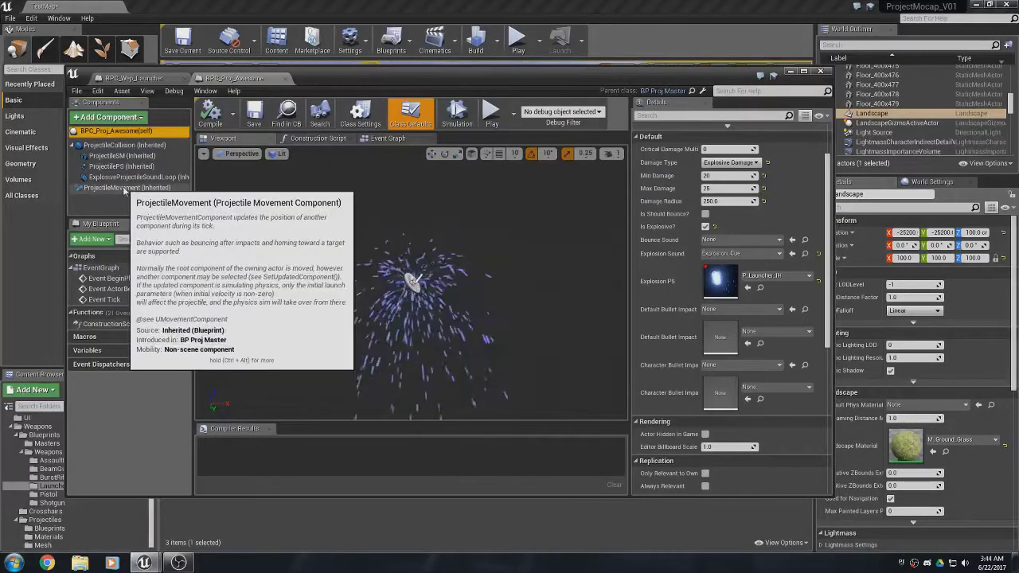
click(125, 188)
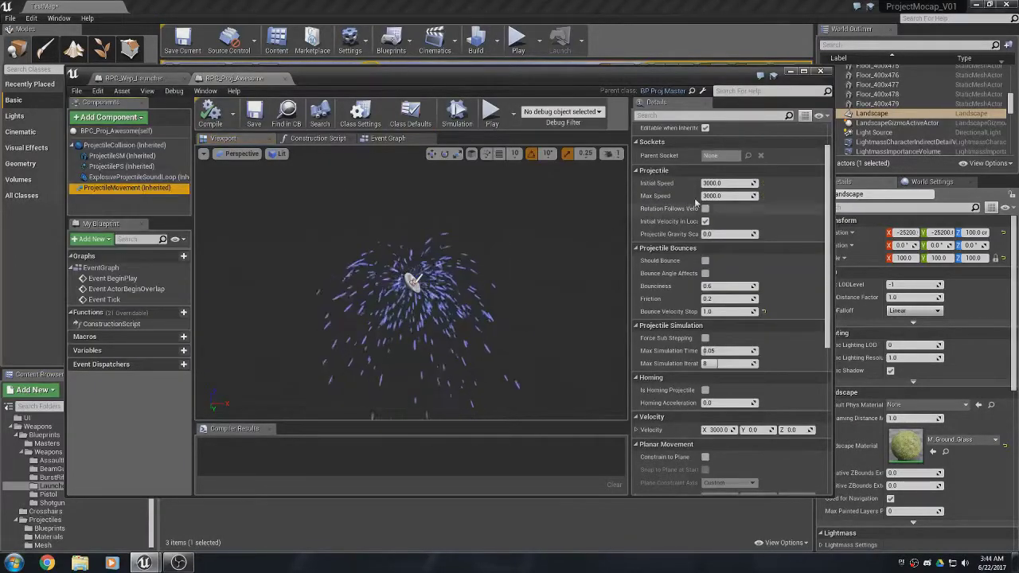
click(724, 183)
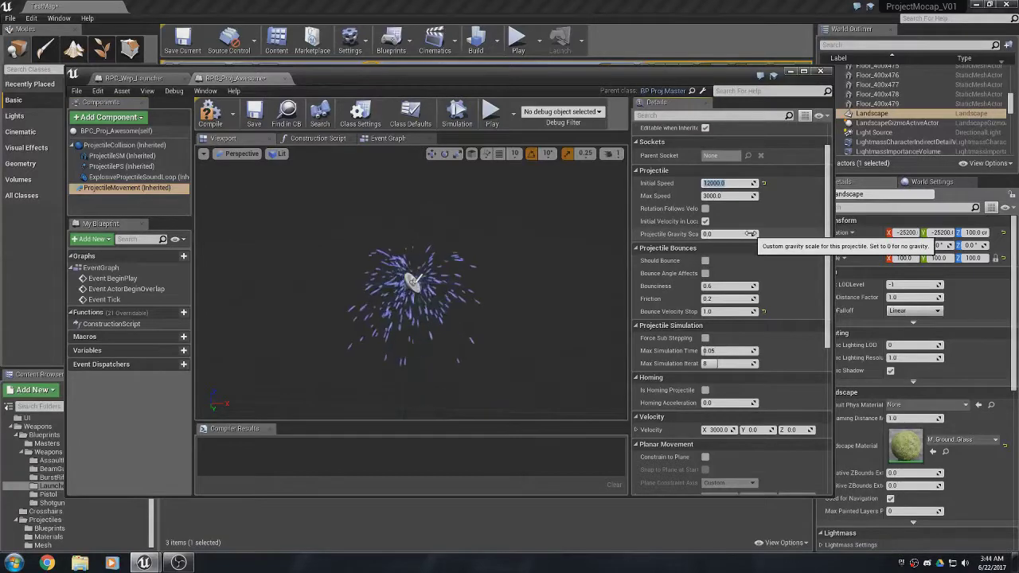
key(Return)
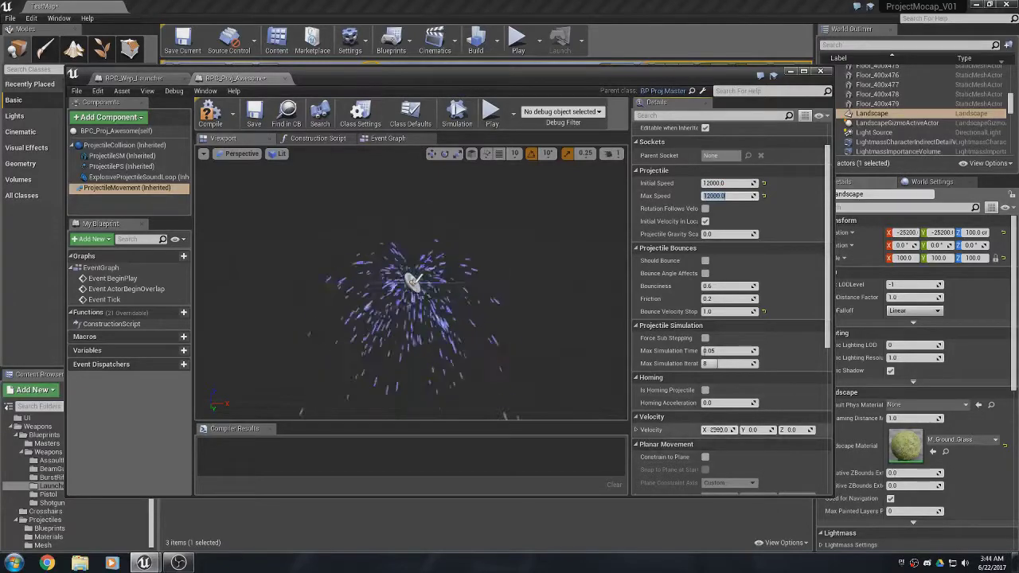
click(718, 430)
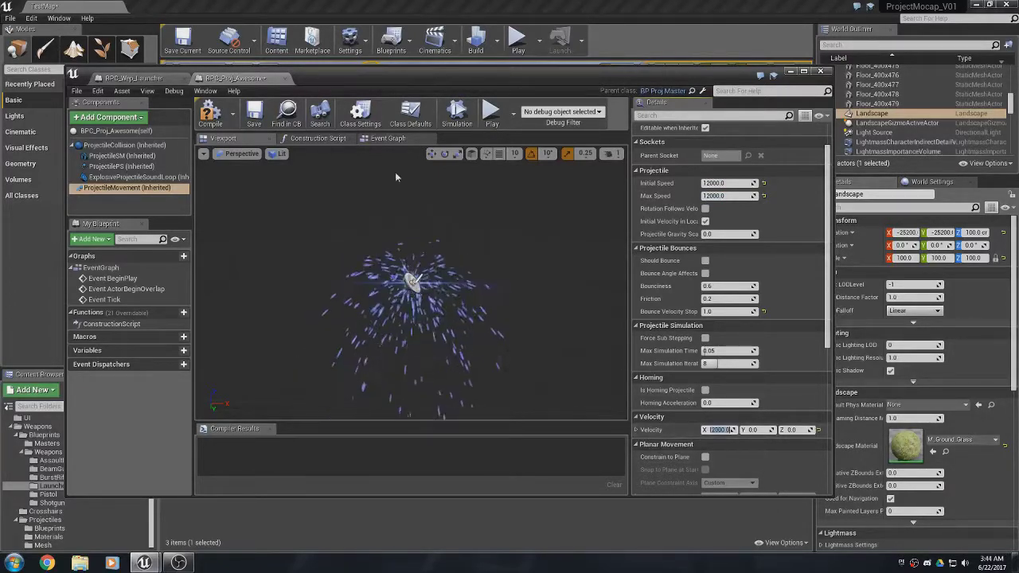
click(254, 116)
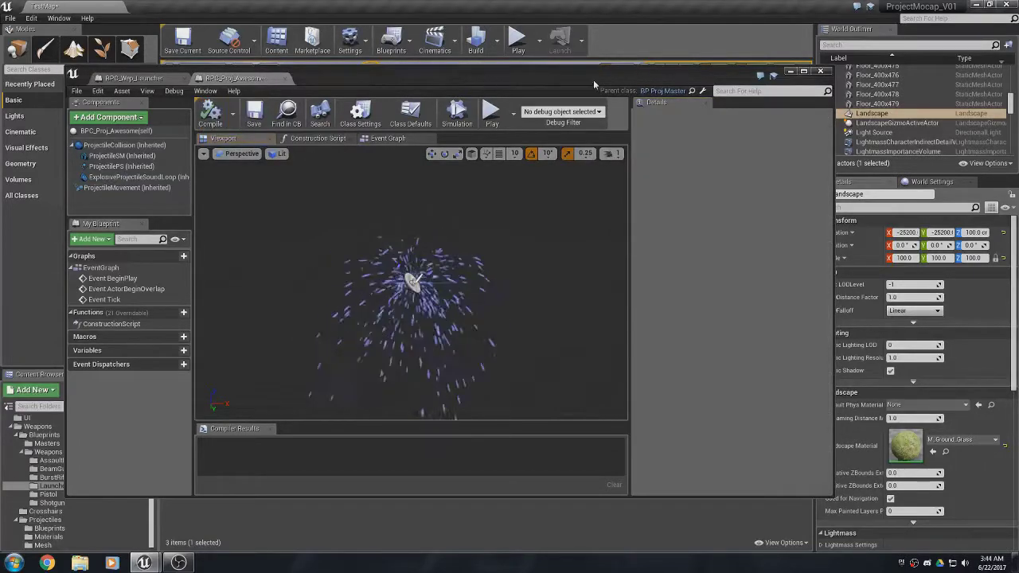
click(790, 71)
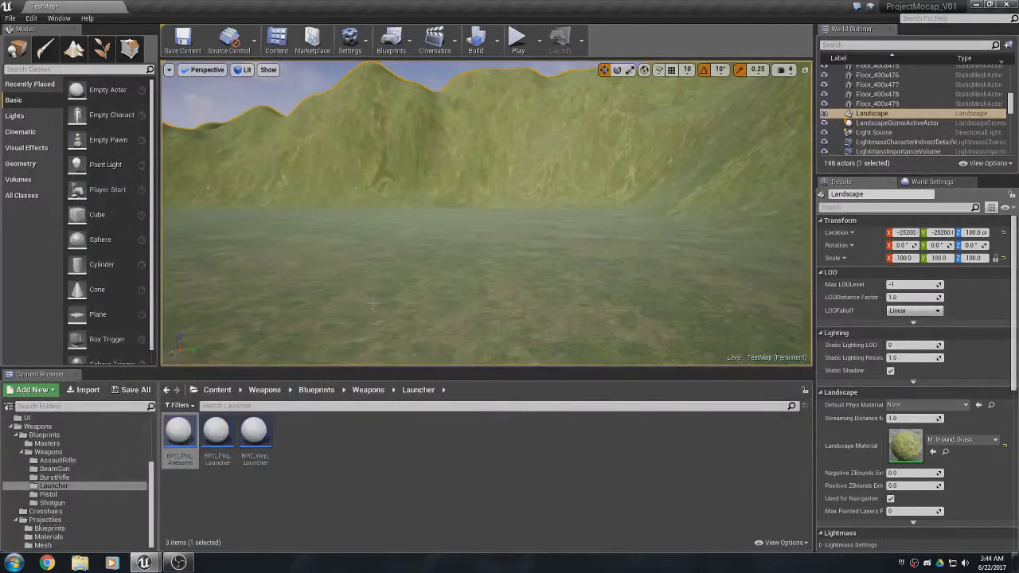
Play from here and fire two 12000-speed launcher shots at the hills.
right_click(343, 279)
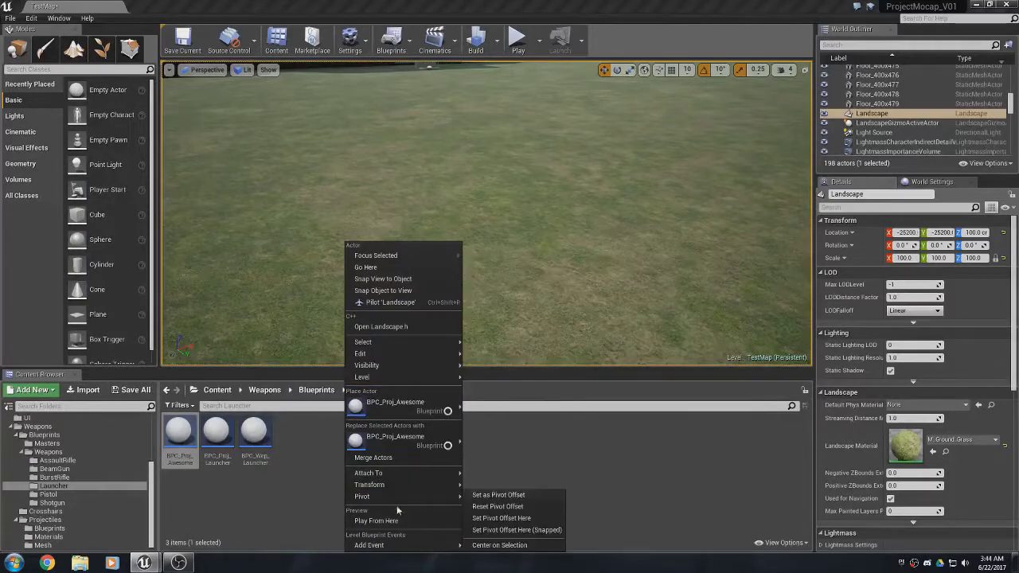
click(374, 518)
key(w)
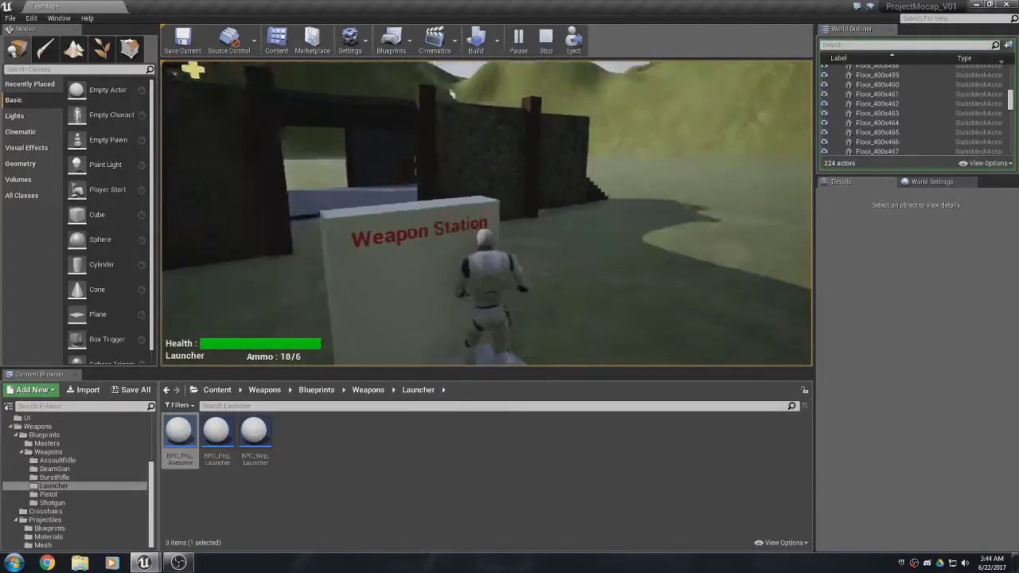
click(486, 213)
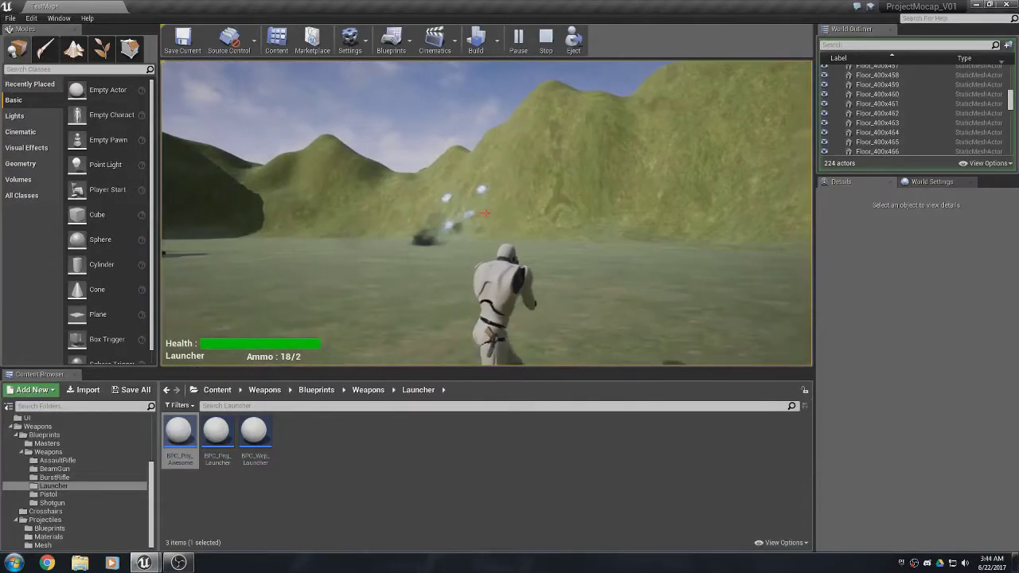
click(487, 213)
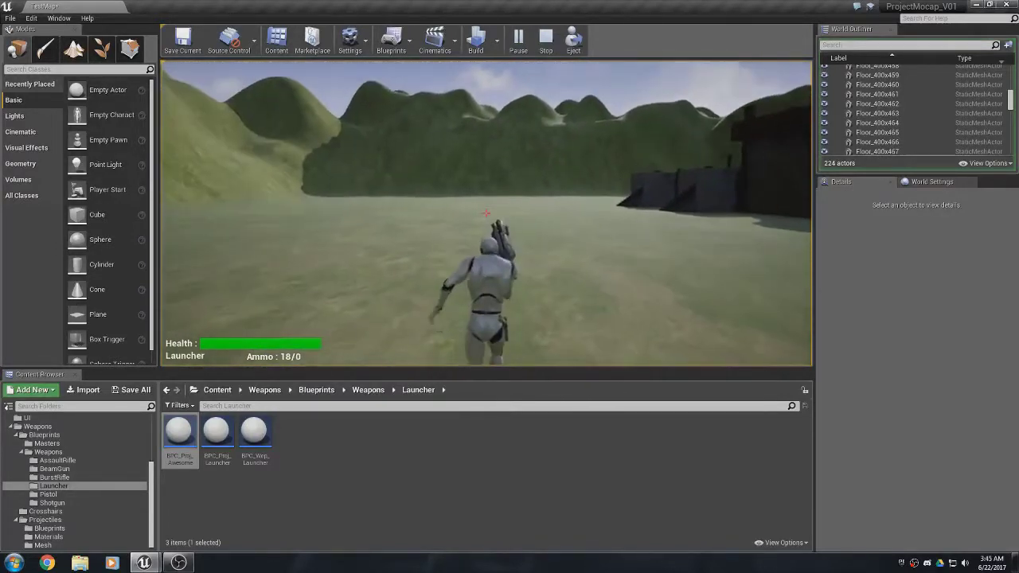
Fire the last five rounds at the stone structures, emptying the clip to 12/0, then stop.
key(w)
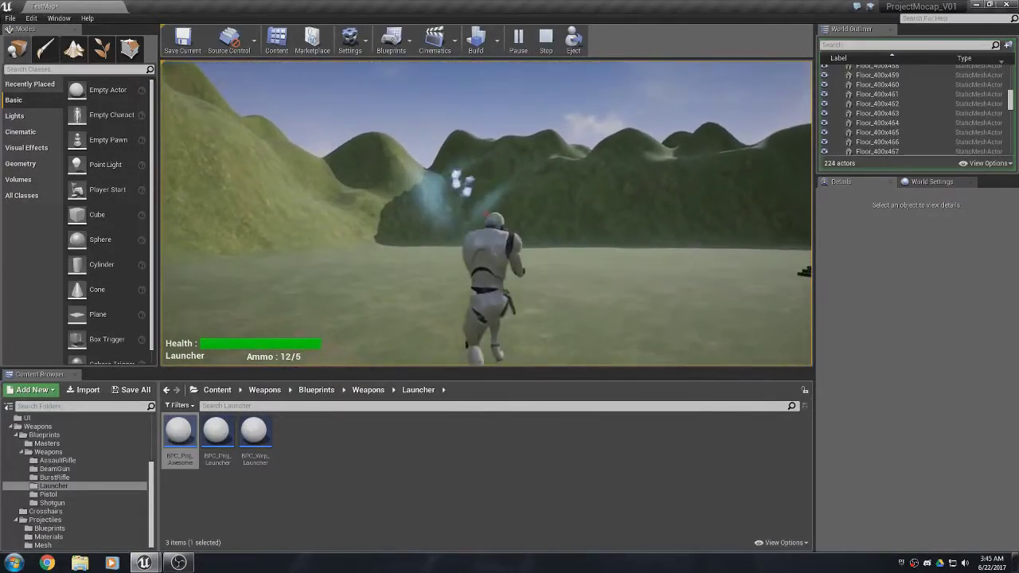
click(487, 212)
click(486, 212)
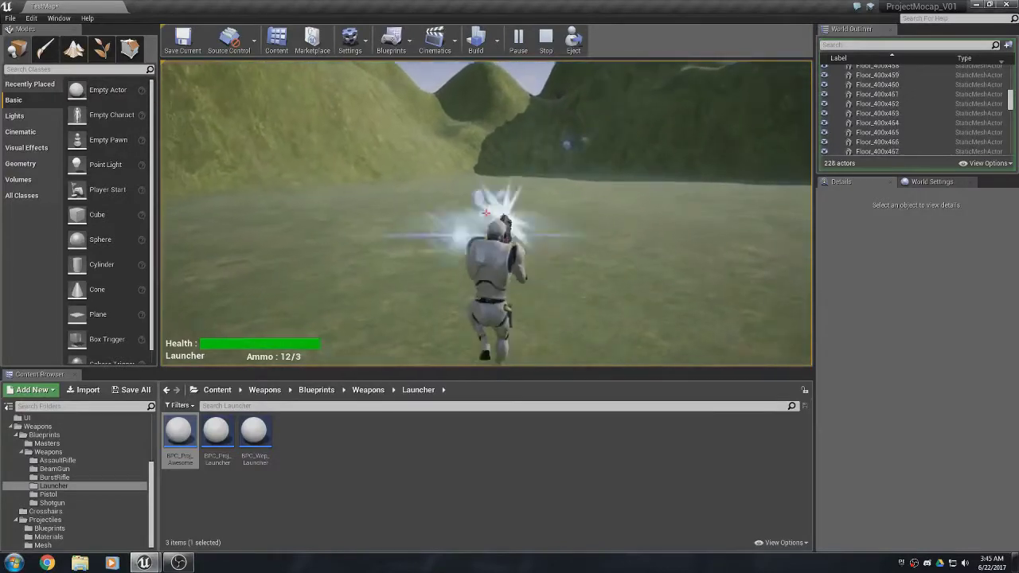
click(487, 213)
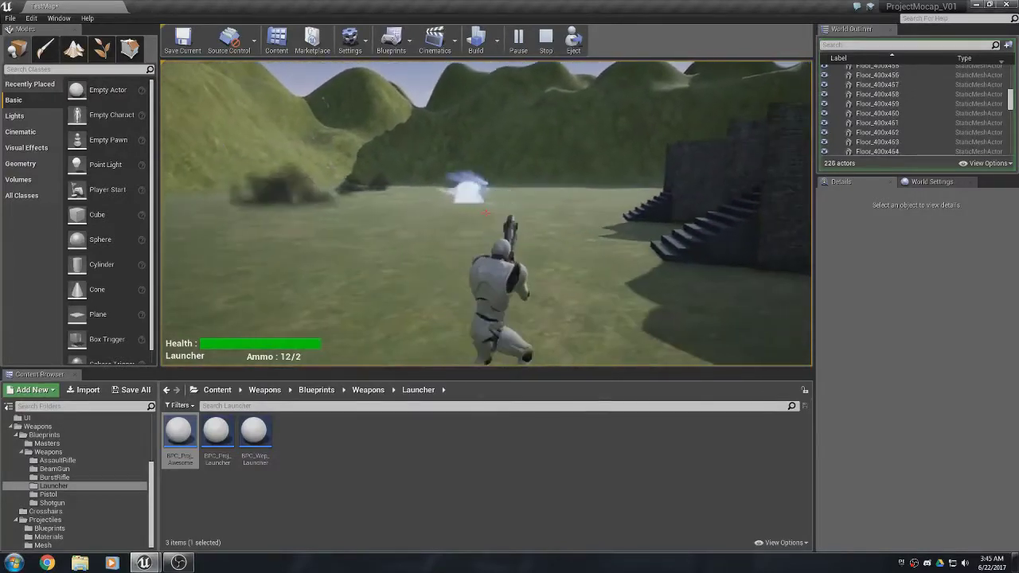
click(487, 213)
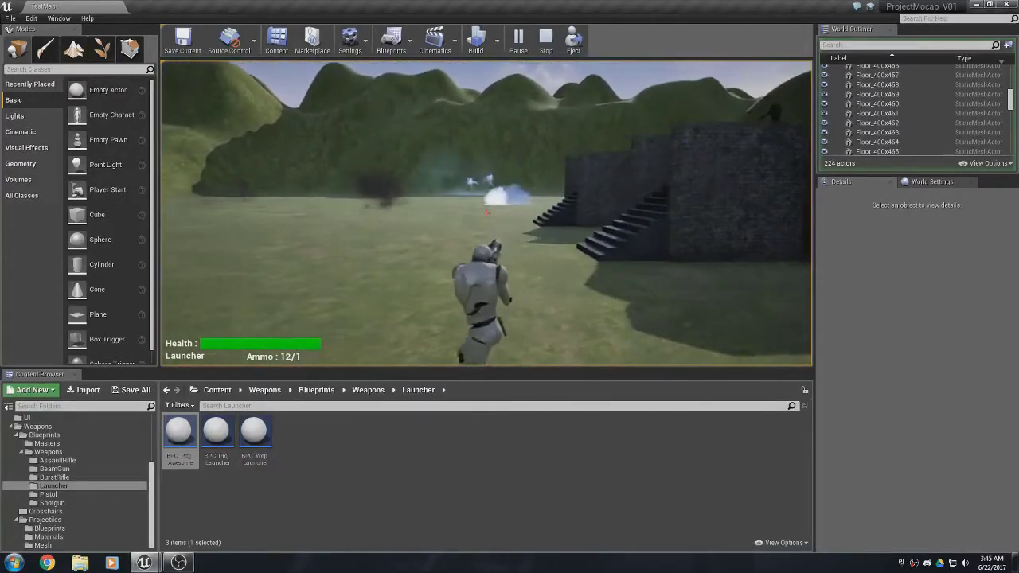
click(486, 213)
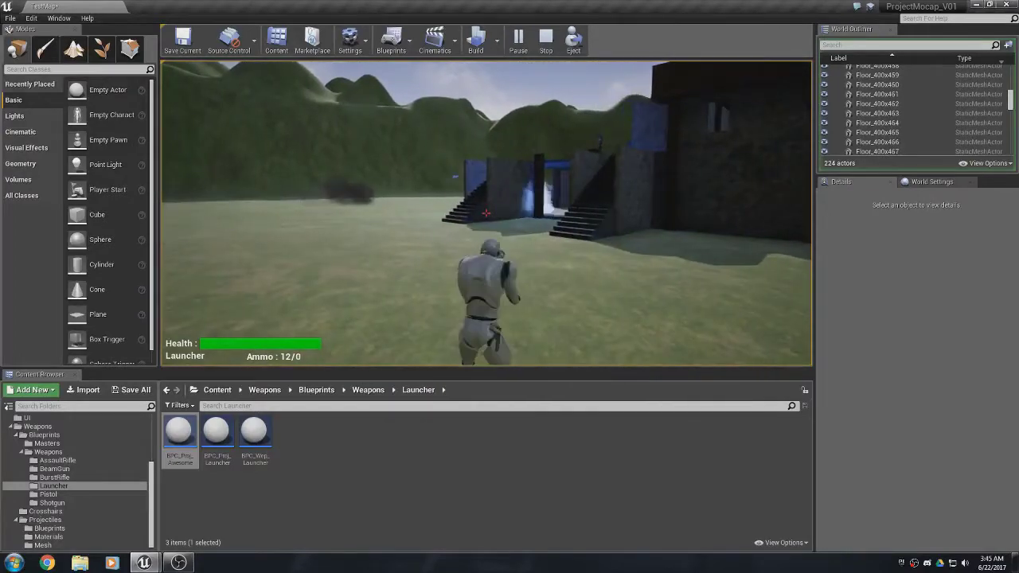
key(Escape)
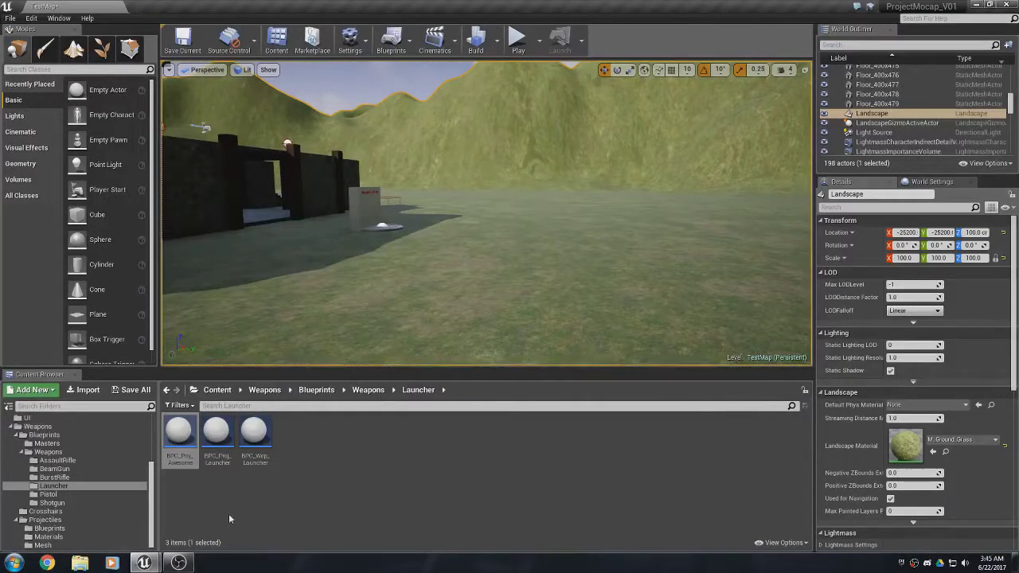
Switch BPC_Wep_Launcher's Firing Mode to Auto Fire Mode.
double_click(255, 434)
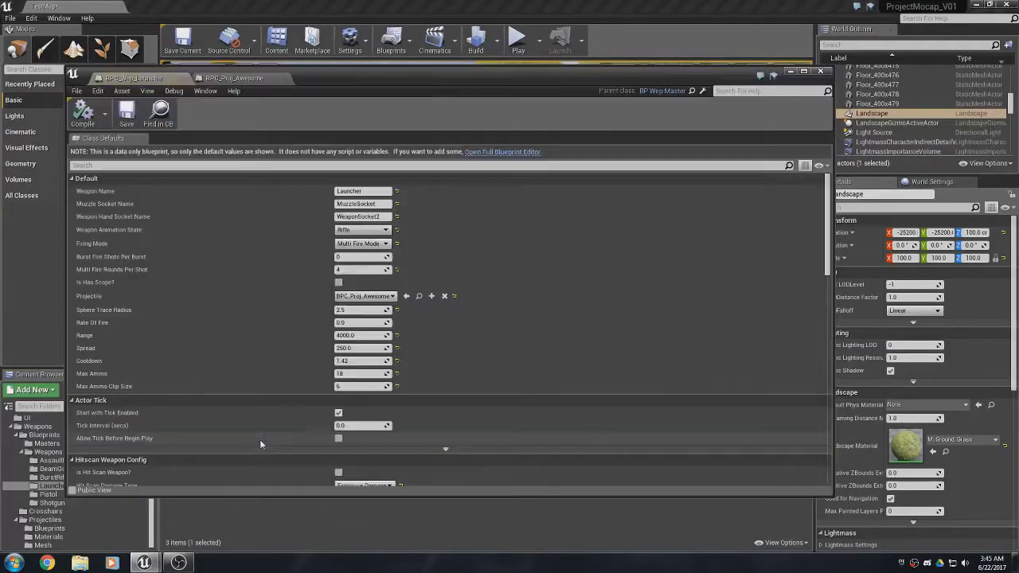
click(358, 244)
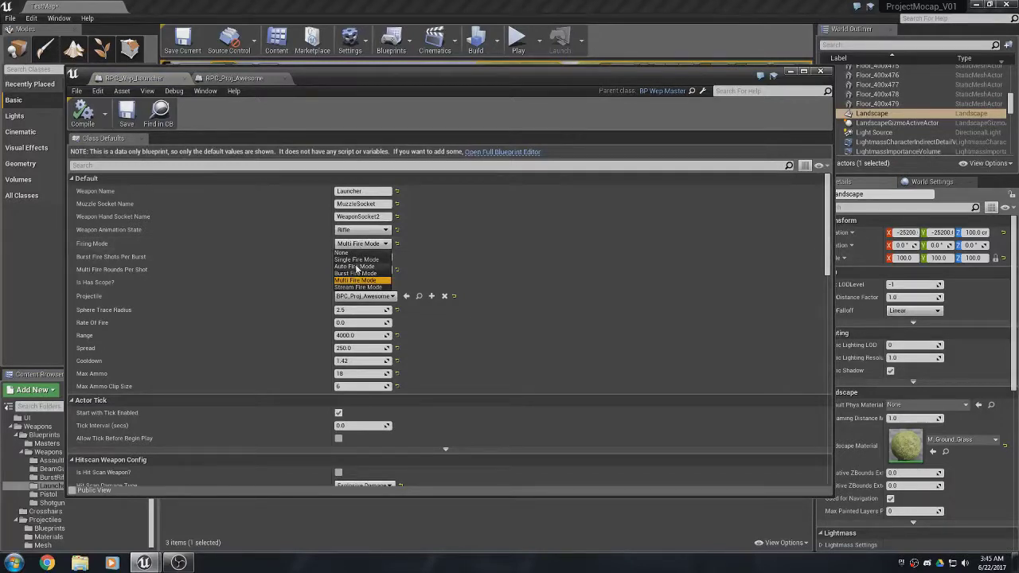
click(355, 267)
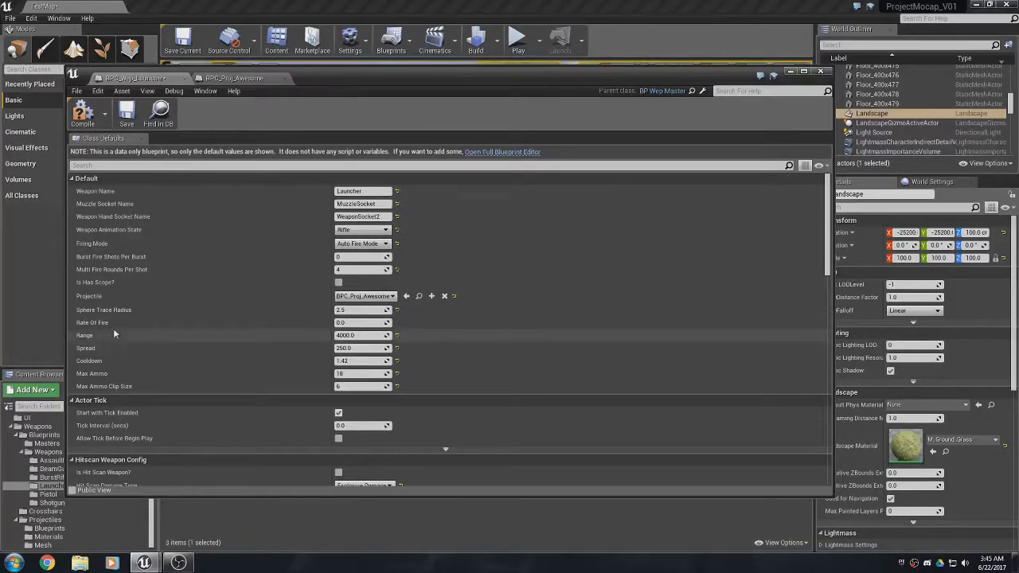
Set Rate Of Fire to 0.17 and Spread to 400.0, then compile, save, and minimize.
click(363, 322)
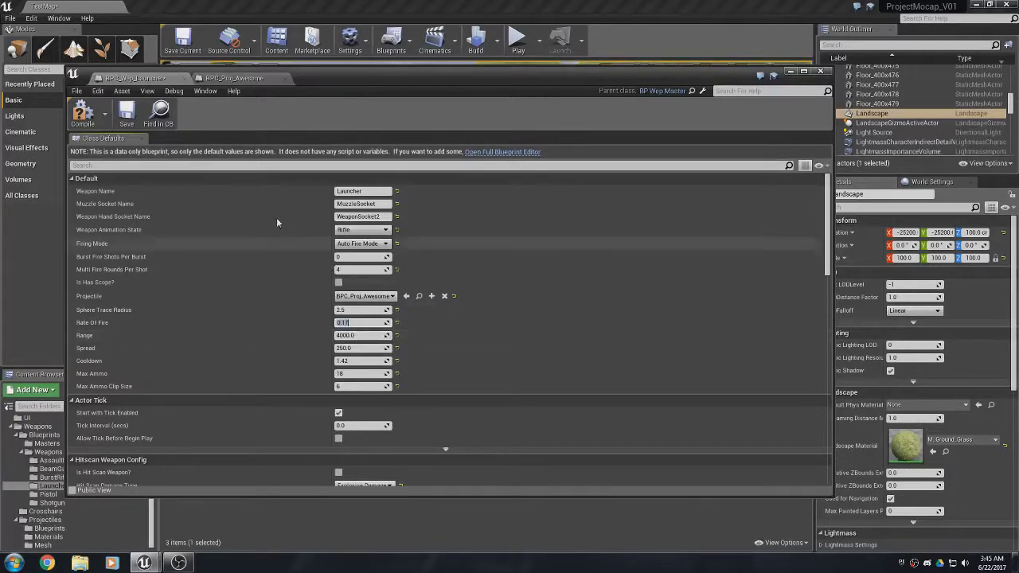
click(84, 114)
click(125, 118)
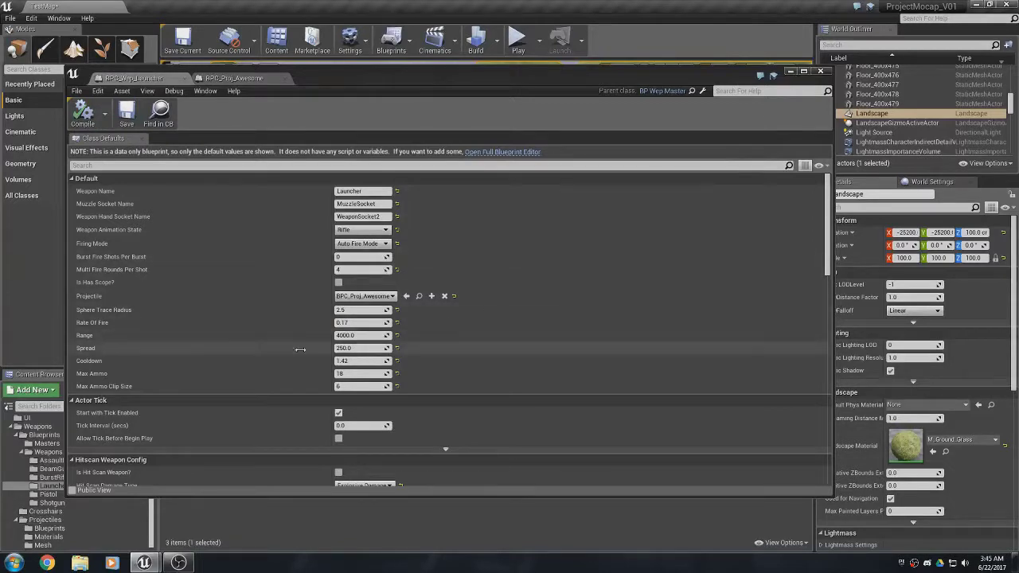
click(364, 346)
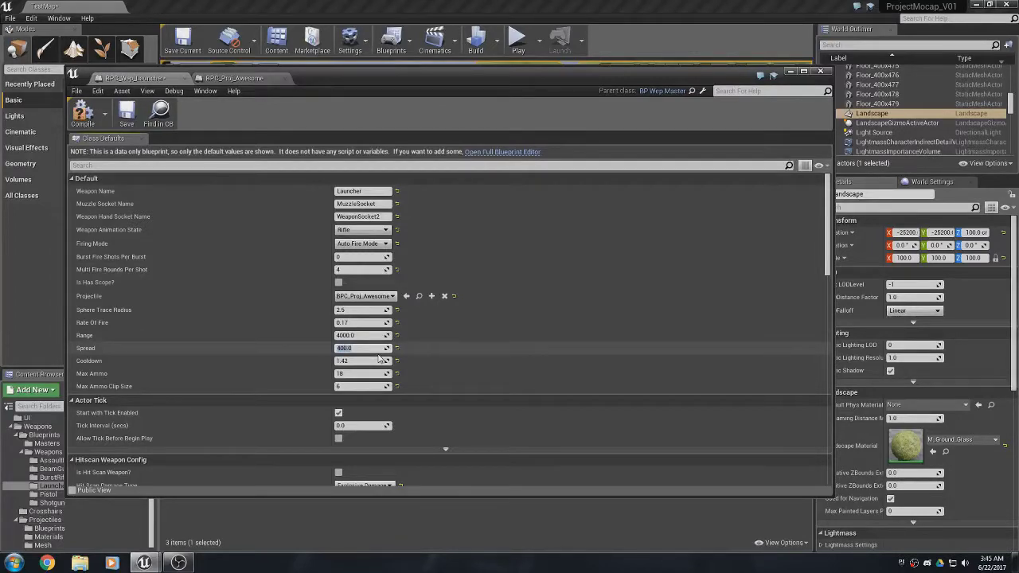
click(125, 116)
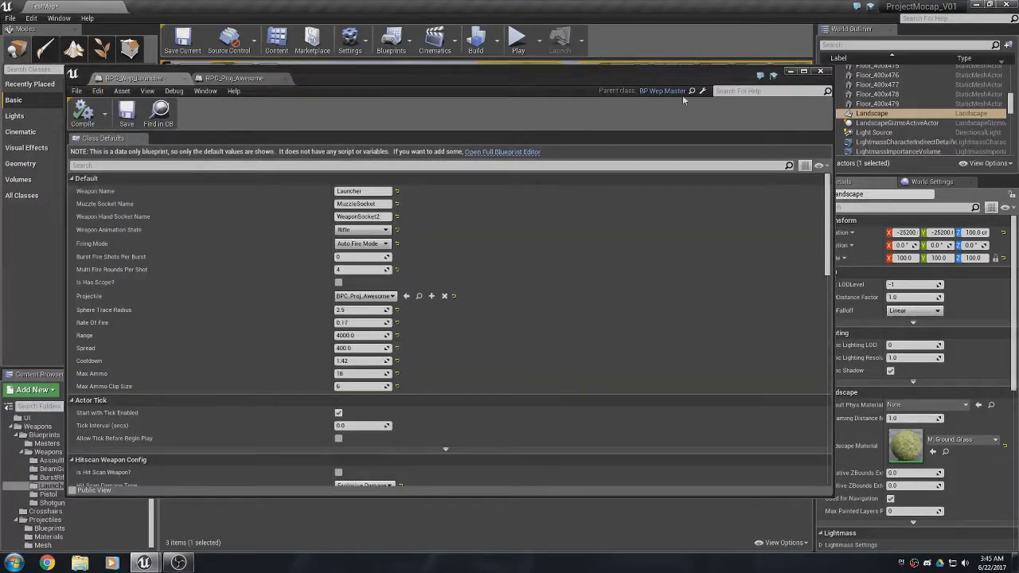
click(791, 71)
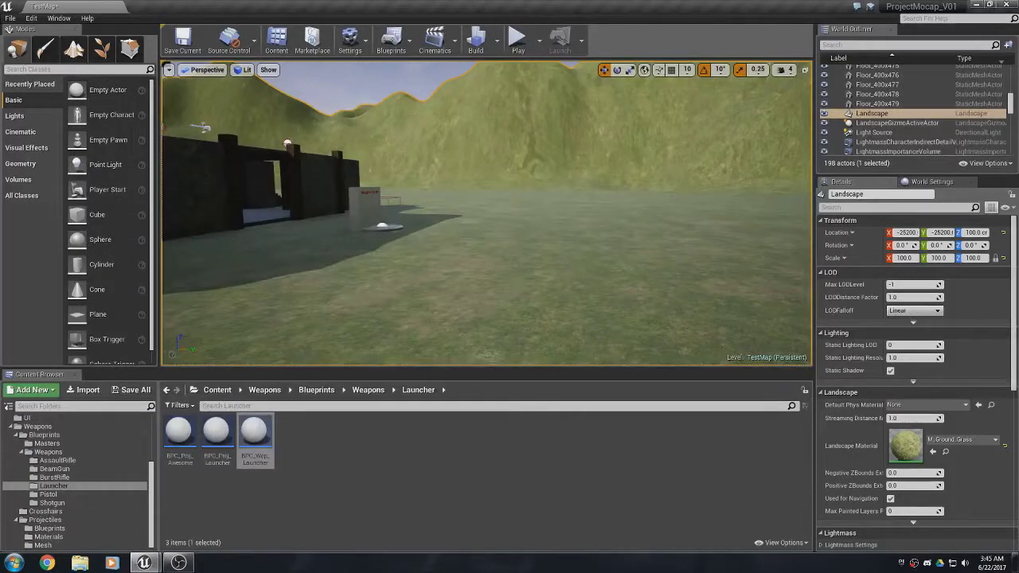
Play From Here, walk to the Weapon Station, and equip the Launcher.
right_click(504, 242)
click(543, 529)
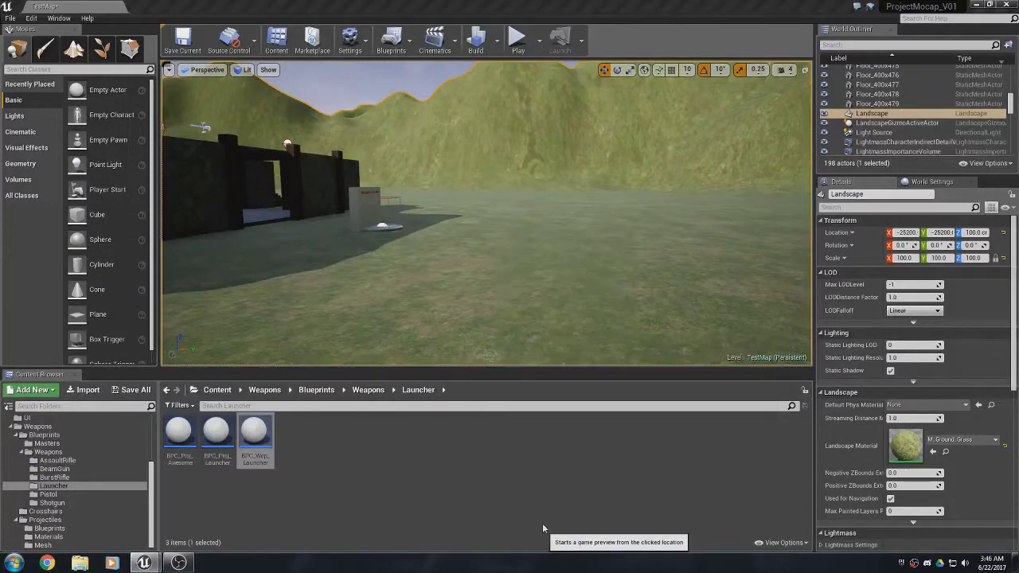
key(w)
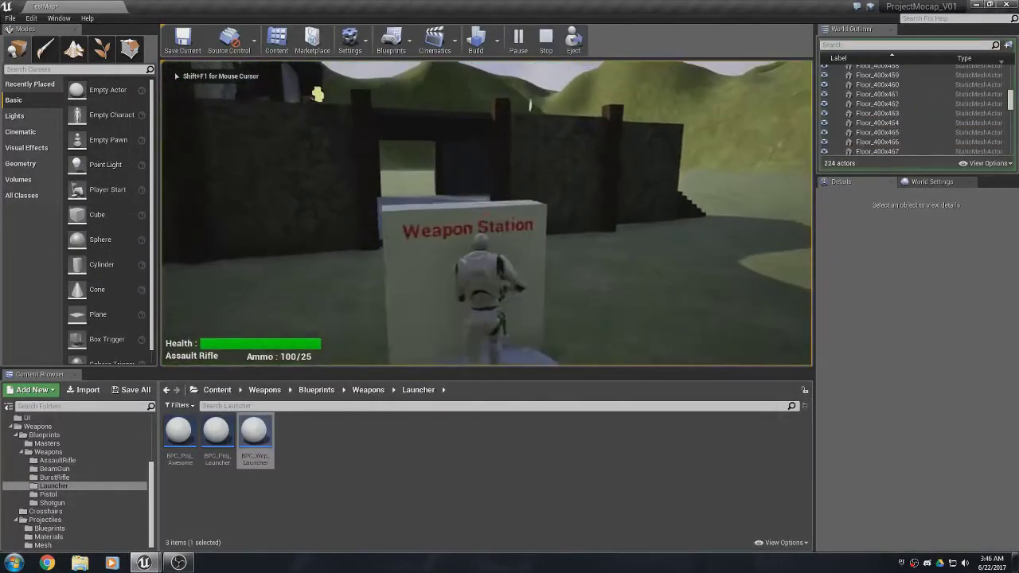
key(2)
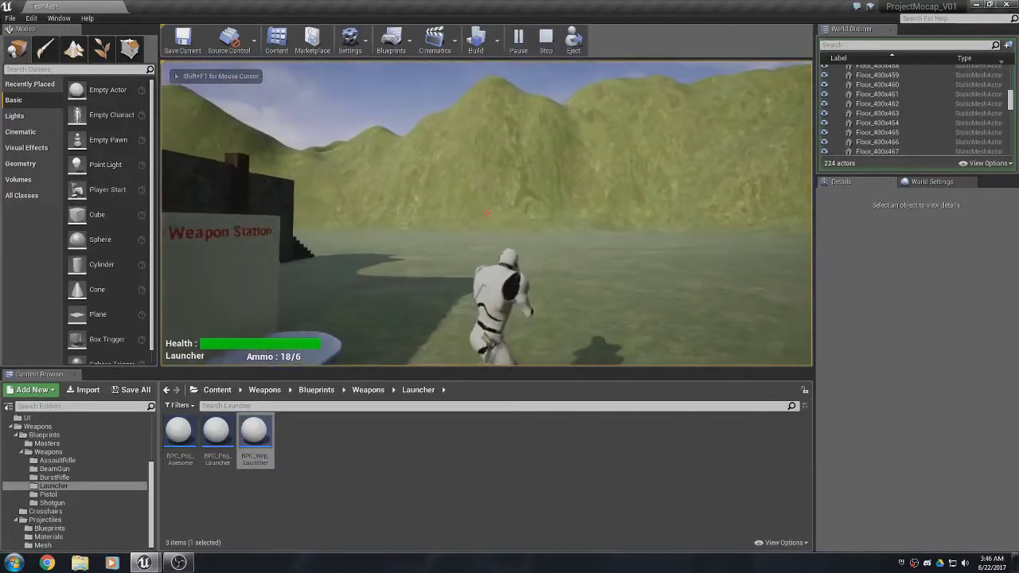
Fire the automatic launcher continuously, reloading twice between clips.
click(486, 213)
click(487, 214)
click(487, 213)
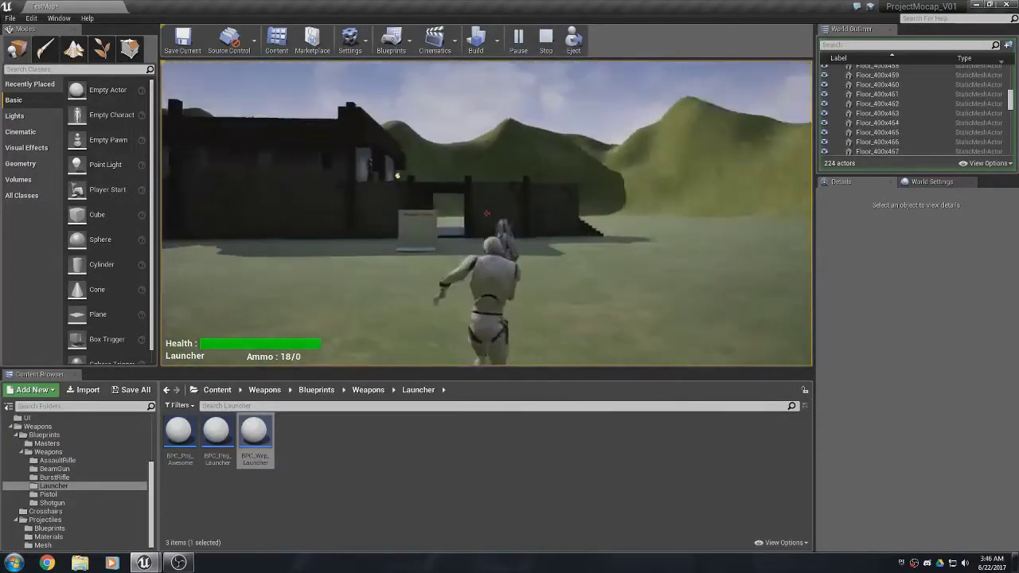
key(r)
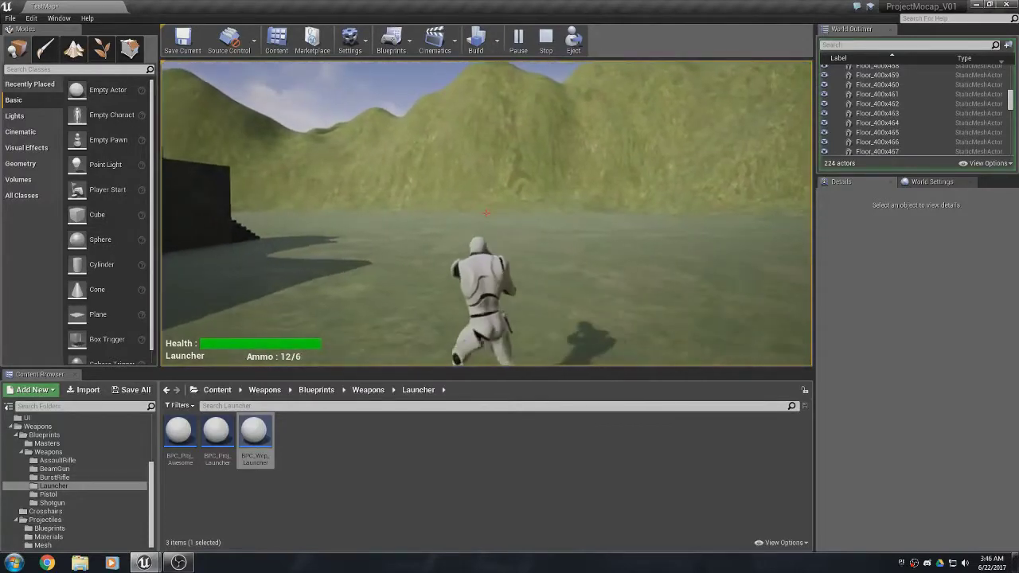
click(486, 213)
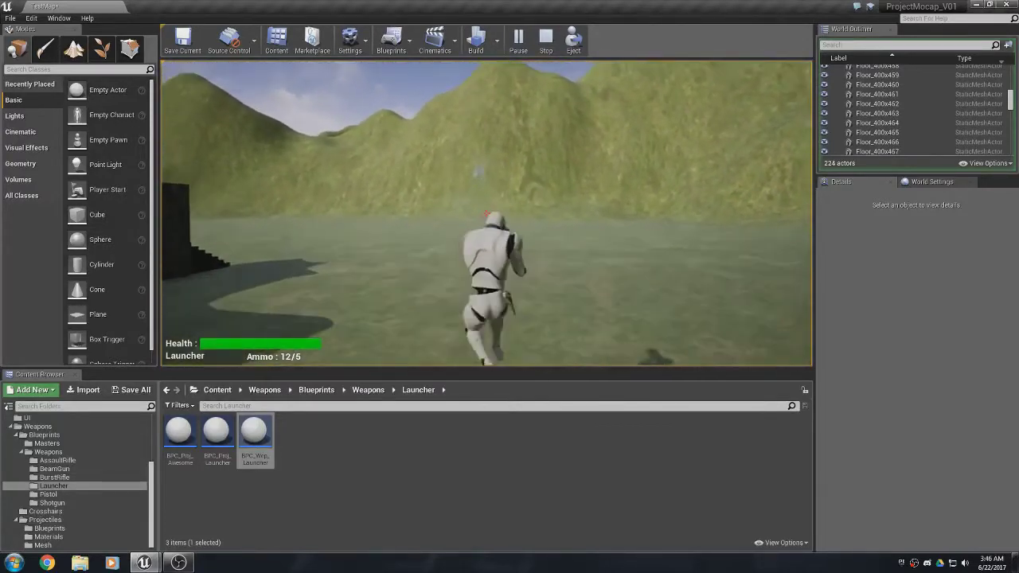
click(486, 214)
click(487, 213)
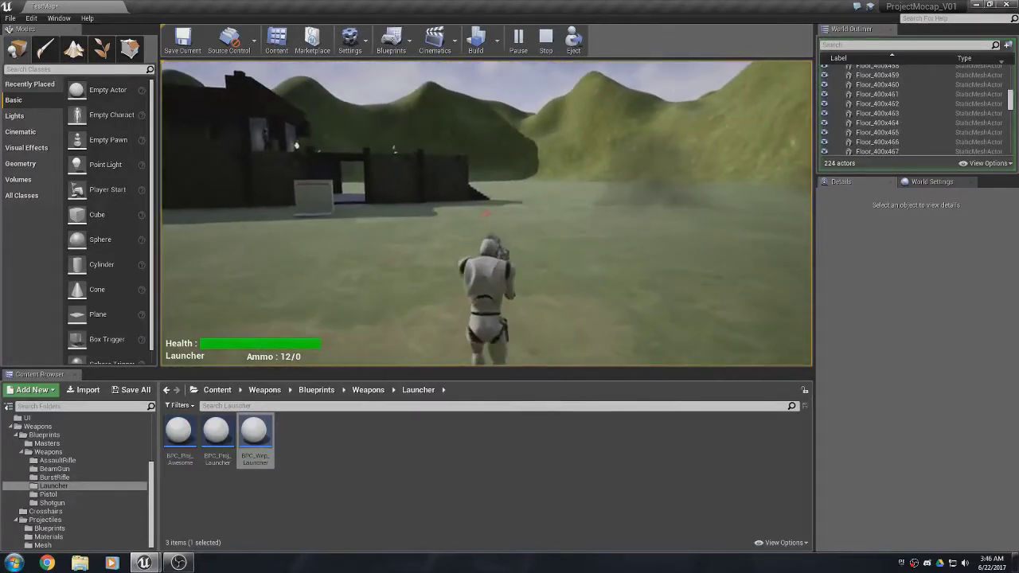
key(r)
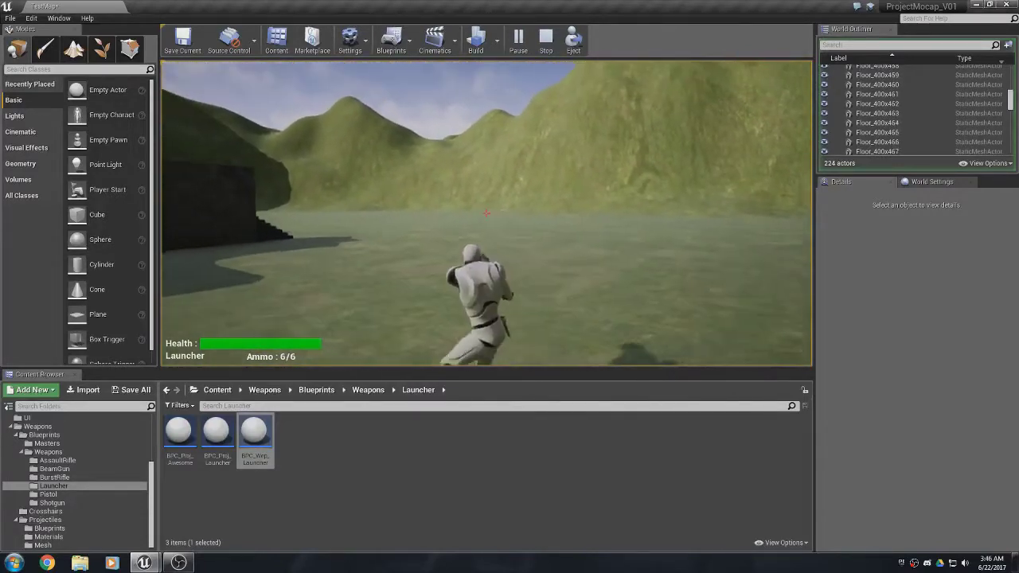
click(487, 214)
click(487, 214)
click(486, 213)
click(486, 213)
click(487, 214)
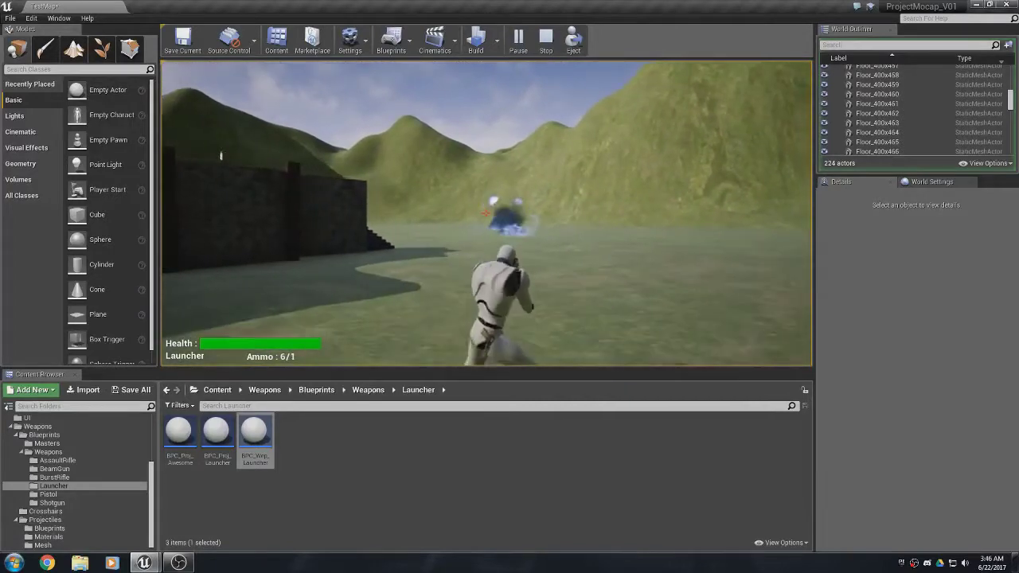
End the play-test and set BPC_Wep_Launcher to Burst Fire Mode with 3 shots per burst.
key(Escape)
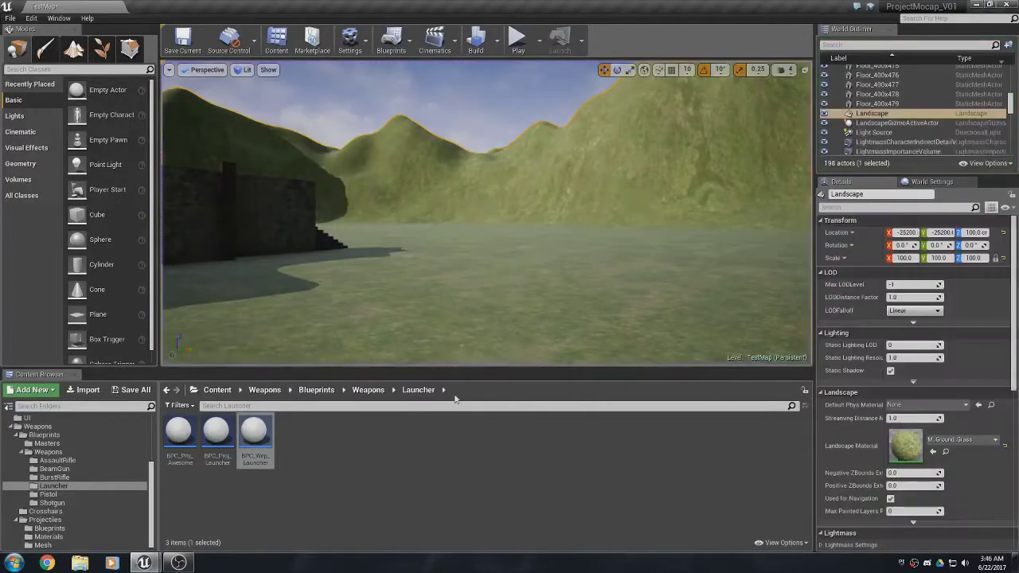
click(253, 442)
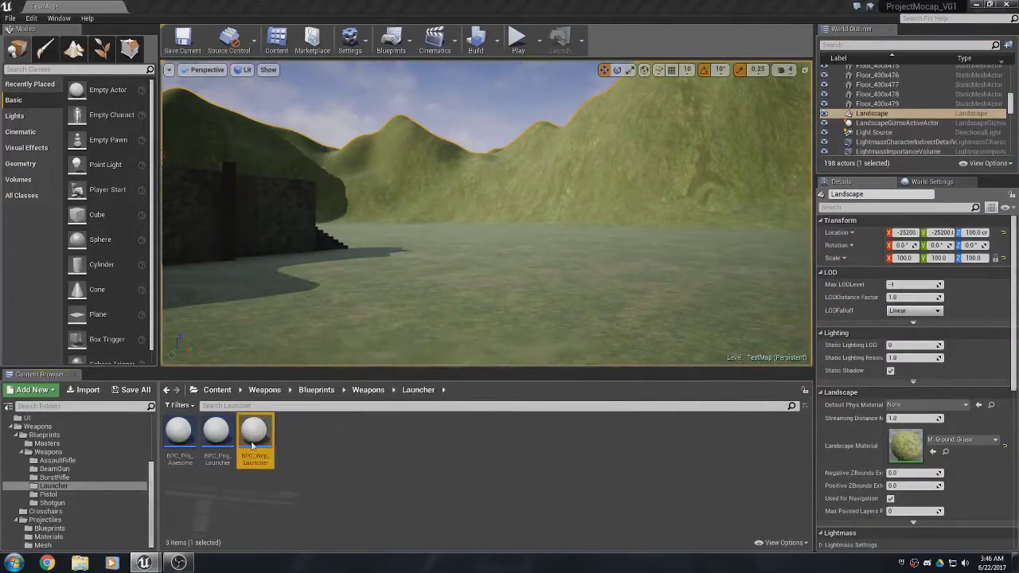
double_click(251, 444)
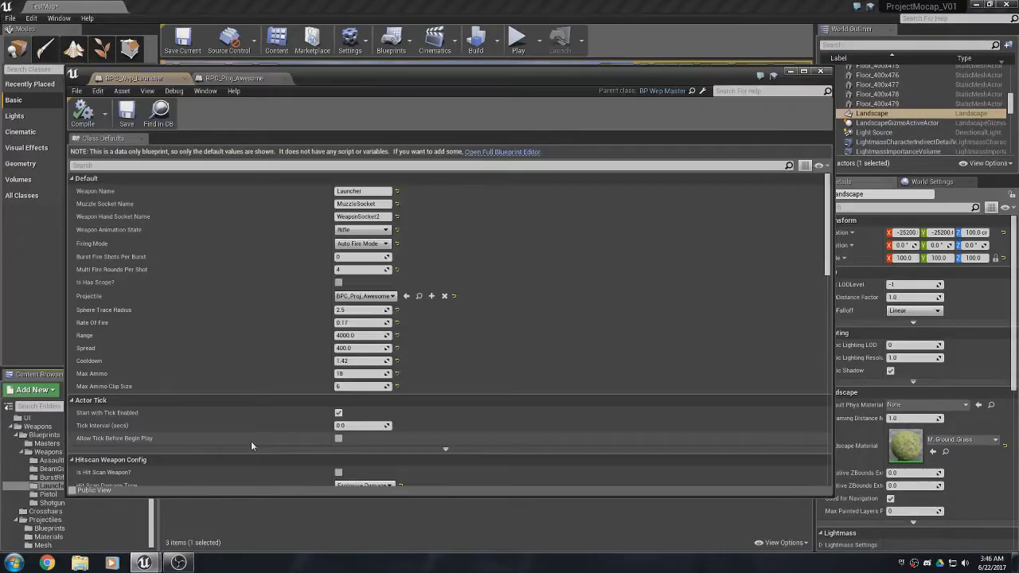
click(367, 247)
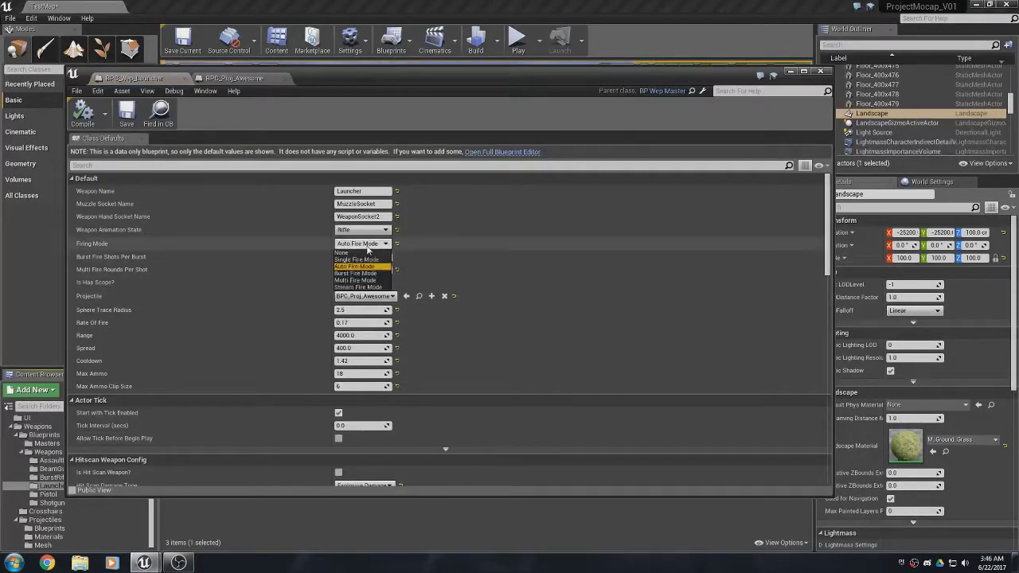
click(355, 273)
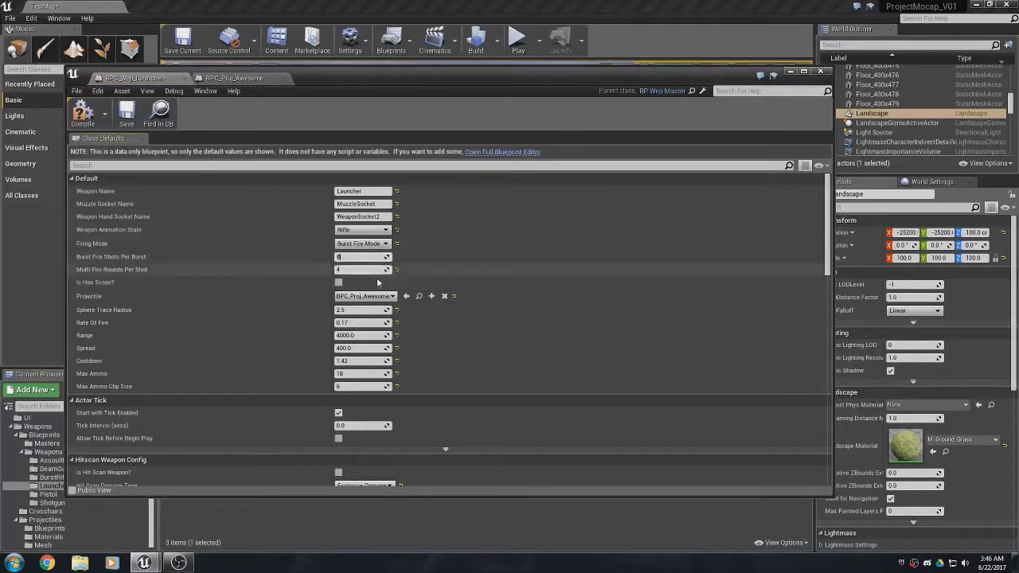
text(3)
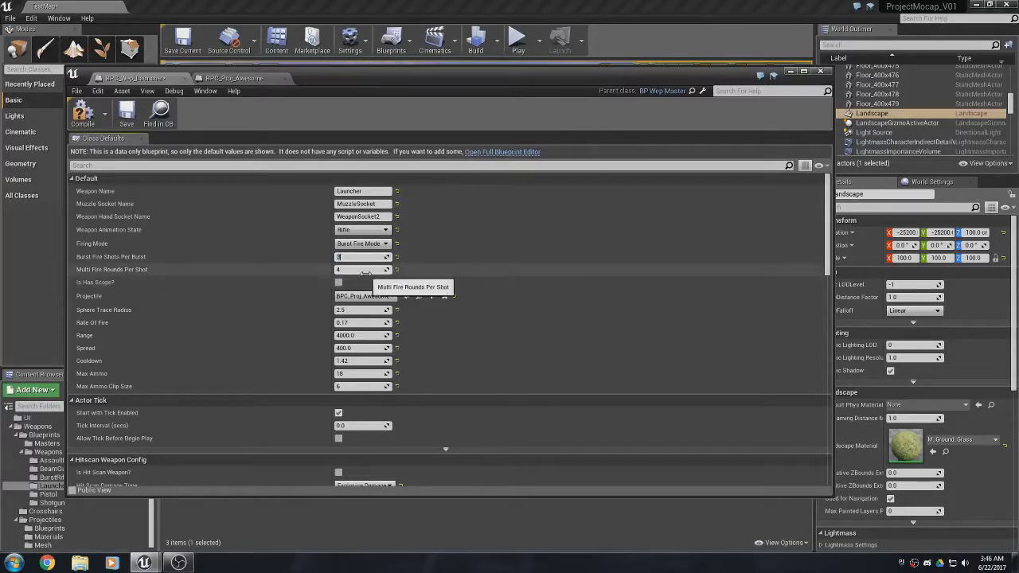
Compile the launcher blueprint and return to the level, facing the castle wall.
click(85, 116)
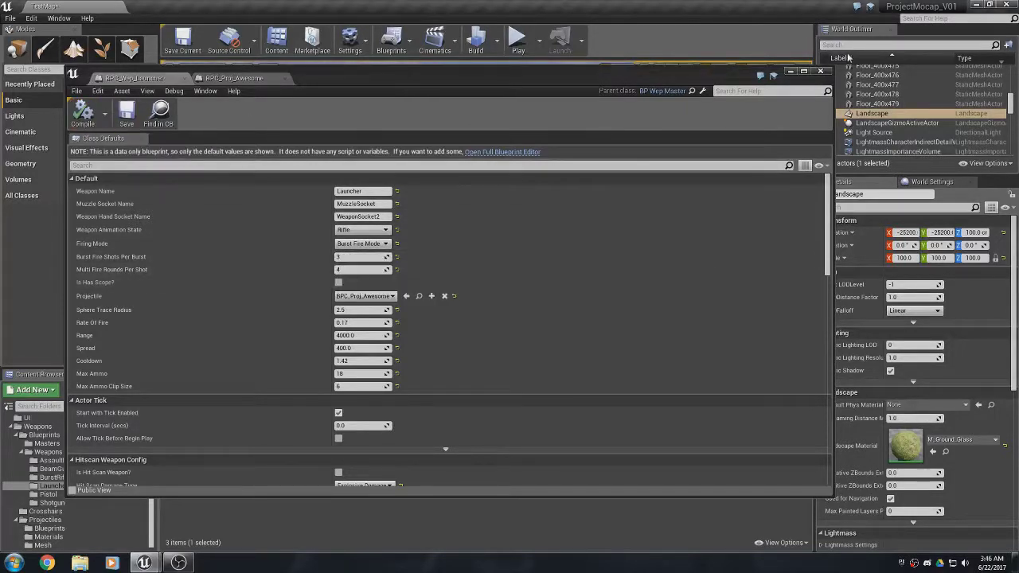
click(789, 72)
right_drag(786, 79, 708, 83)
Play From Here on the ground, get the Launcher, and fire several bursts.
right_click(487, 242)
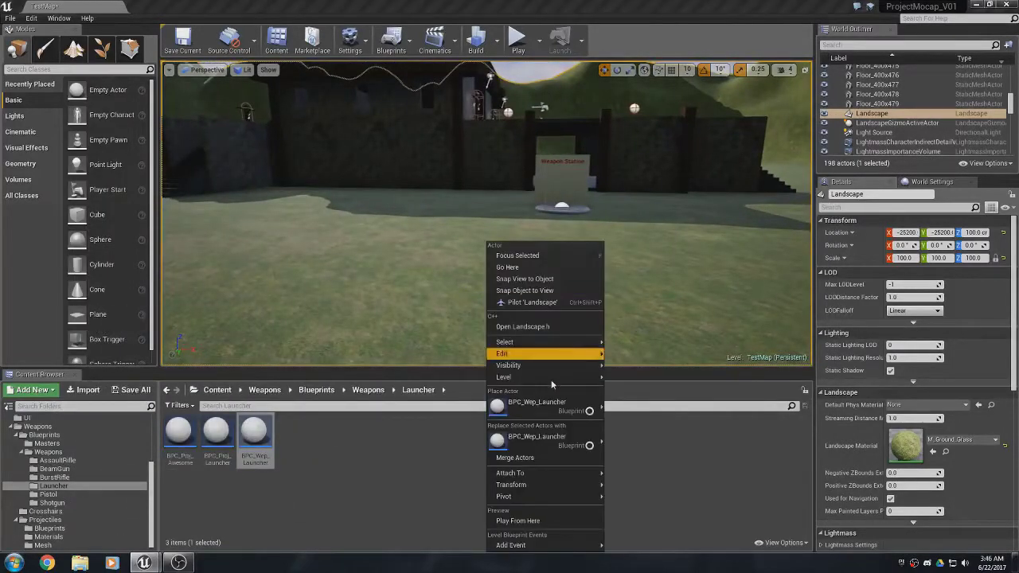
click(519, 522)
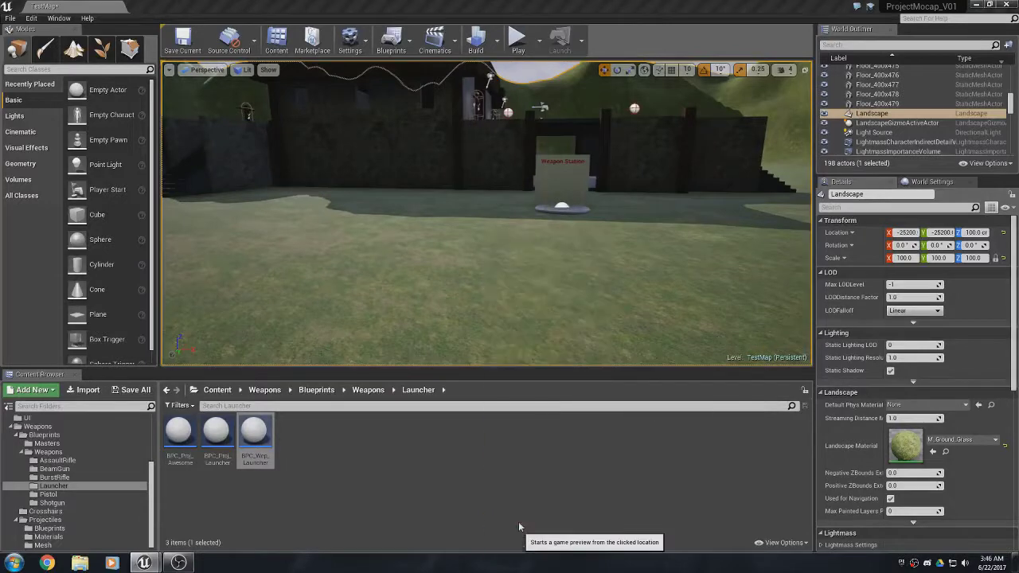
key(w)
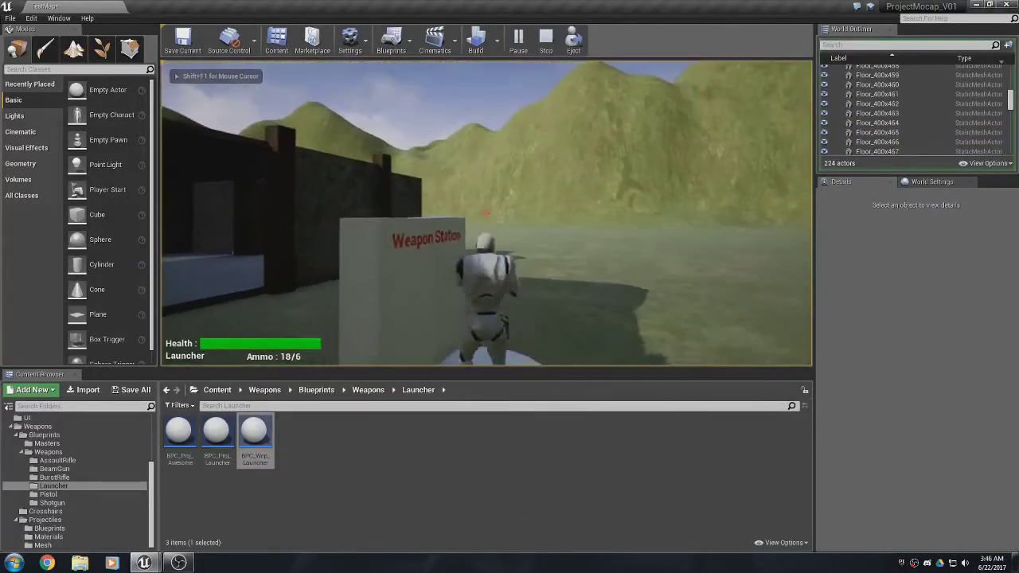
click(487, 213)
click(486, 214)
click(486, 213)
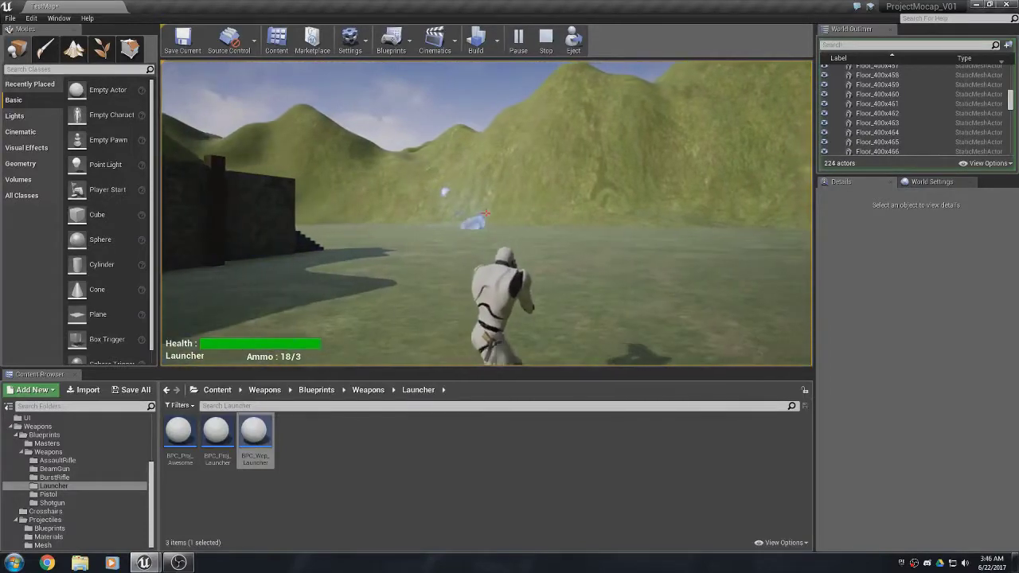
click(486, 214)
click(487, 213)
click(486, 213)
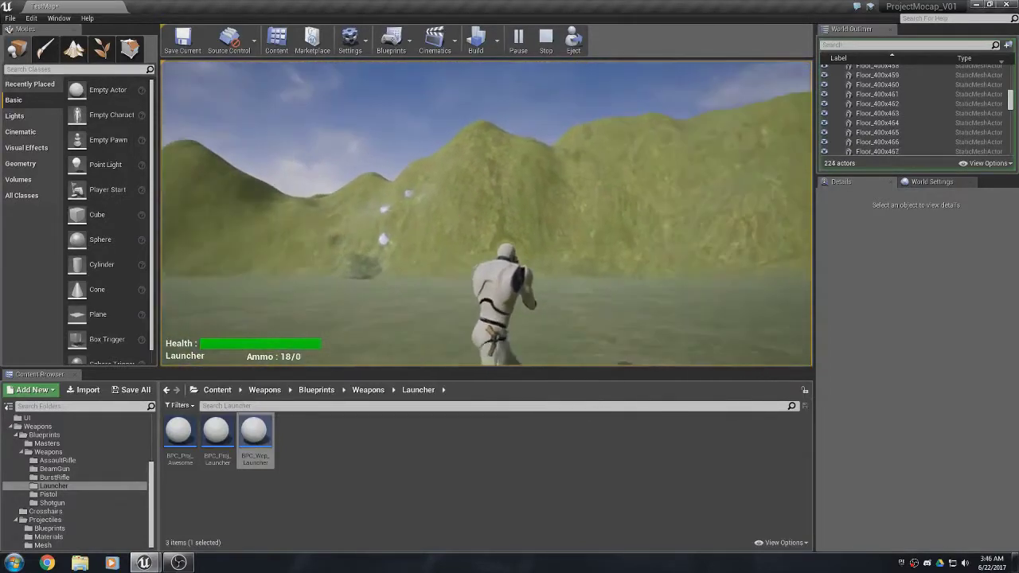
Reload and fire more three-round bursts at the cliff wall.
key(r)
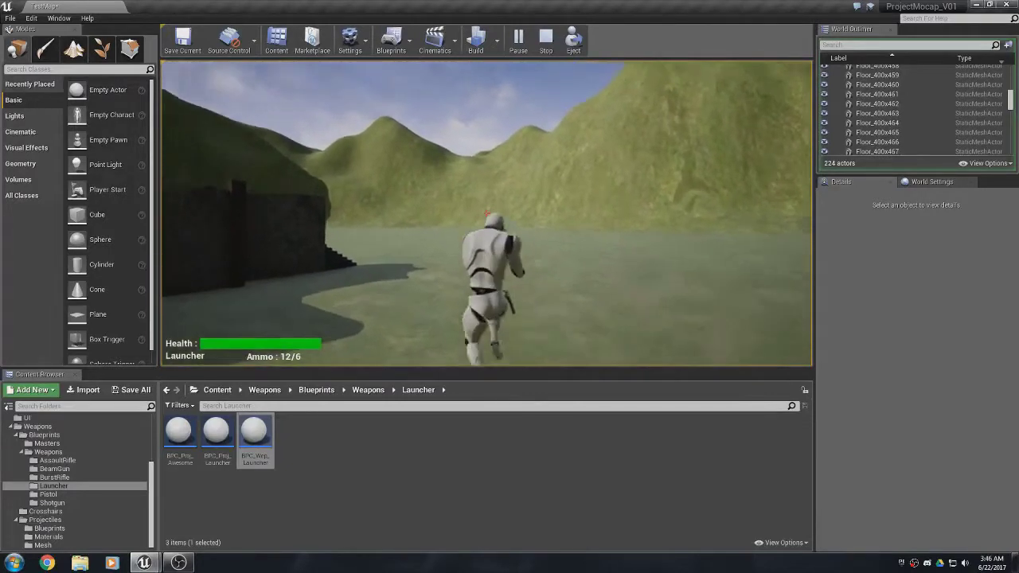
click(486, 214)
click(486, 214)
click(487, 214)
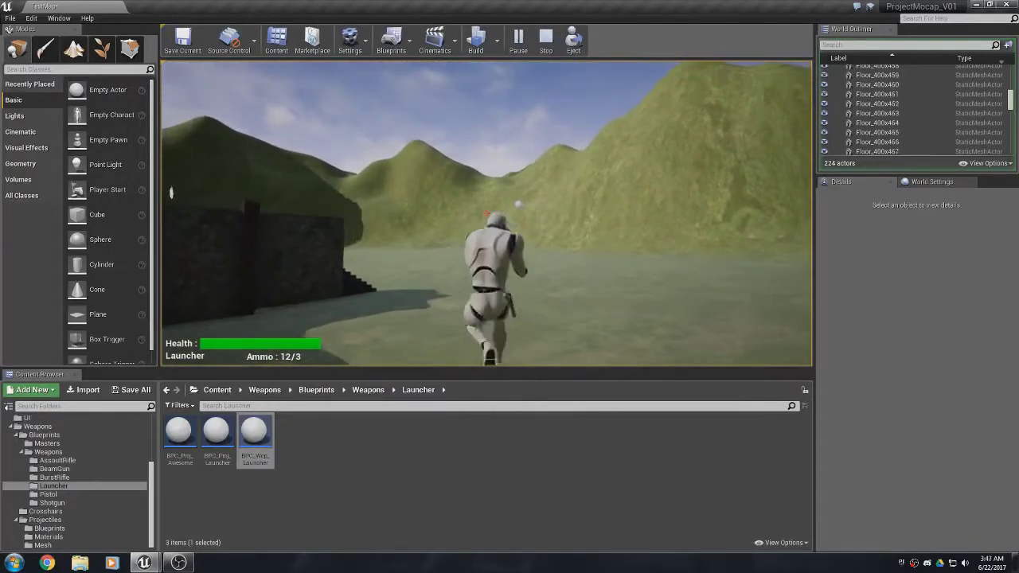
click(486, 213)
click(487, 213)
click(487, 213)
Run forward, then stop the play-test and return to the editor.
key(w)
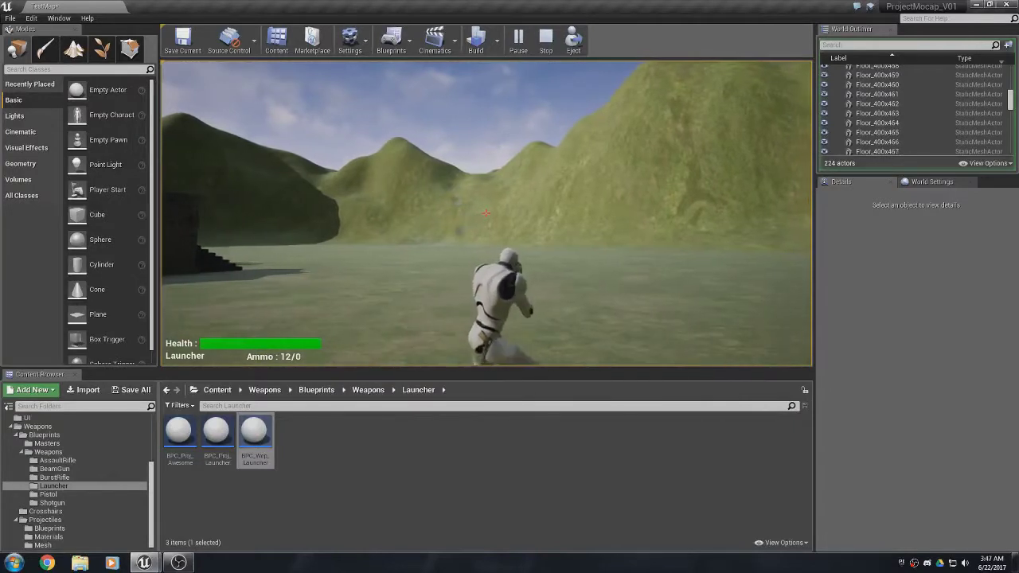
key(Escape)
click(659, 328)
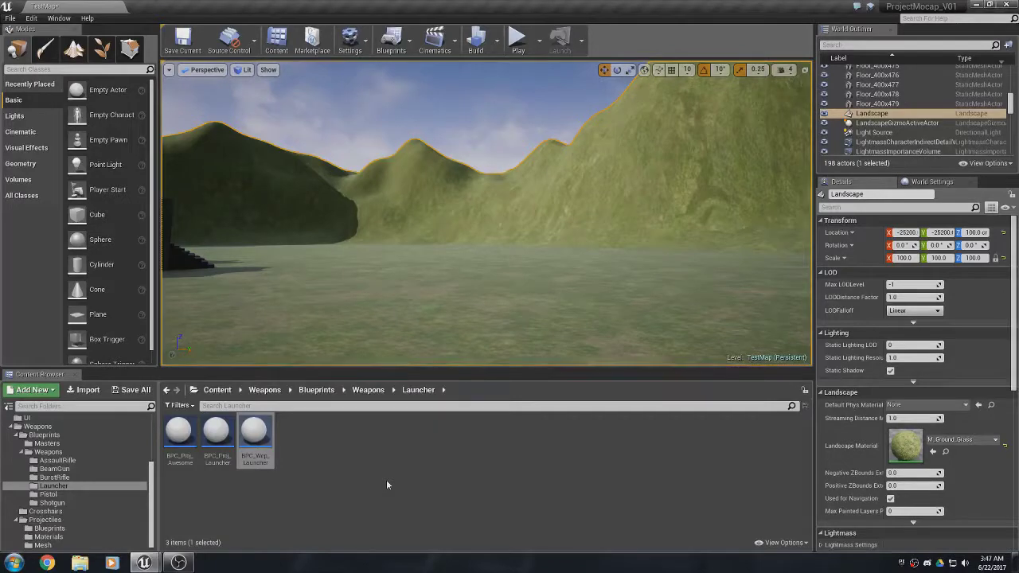
click(518, 39)
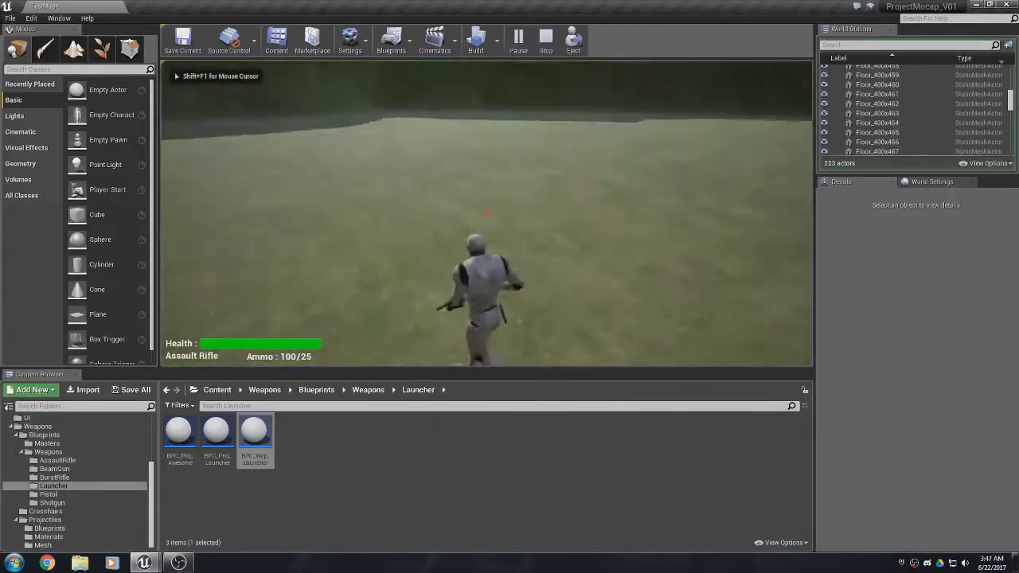
key(w)
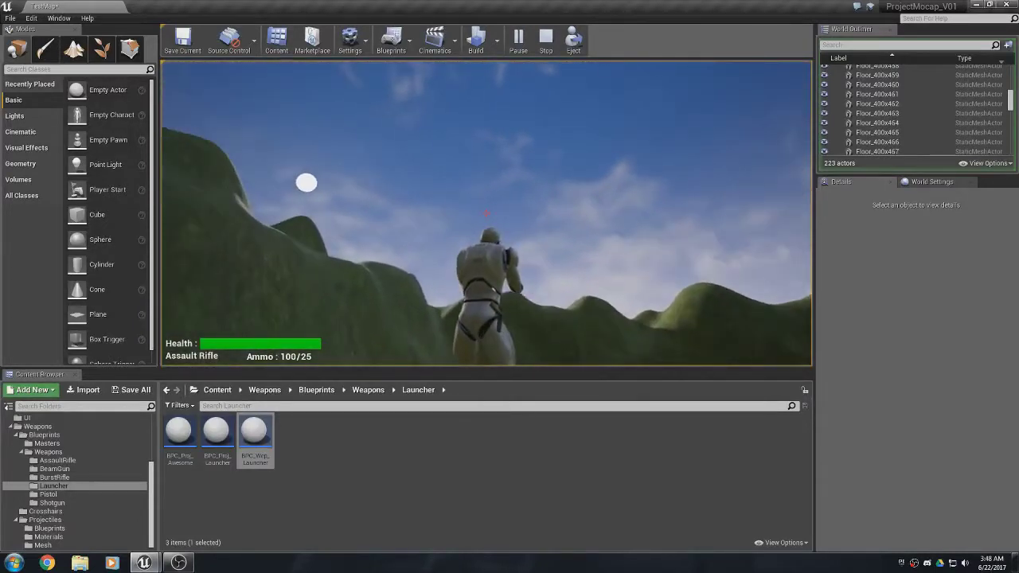
click(486, 214)
drag(486, 213, 487, 213)
key(r)
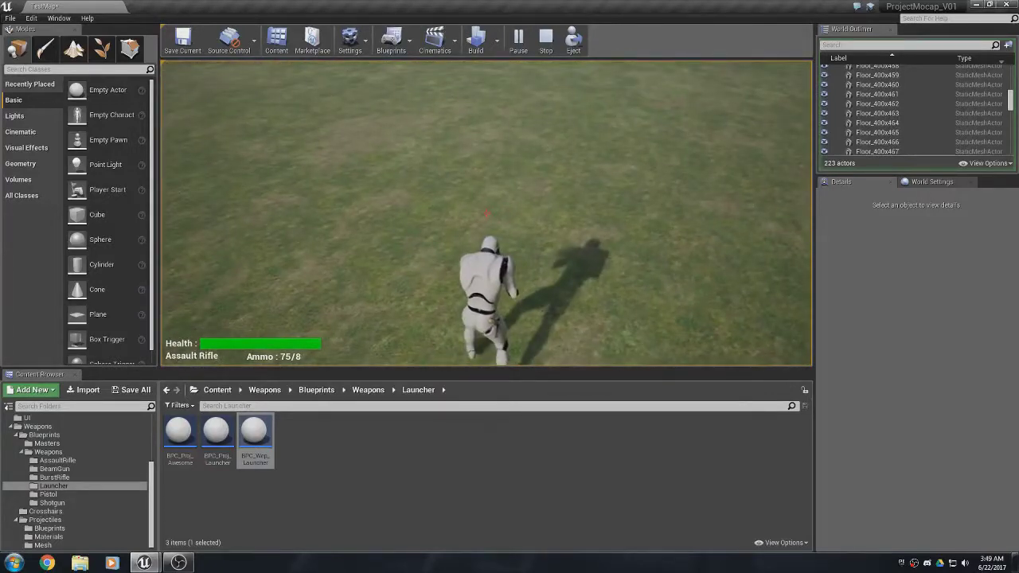
key(Escape)
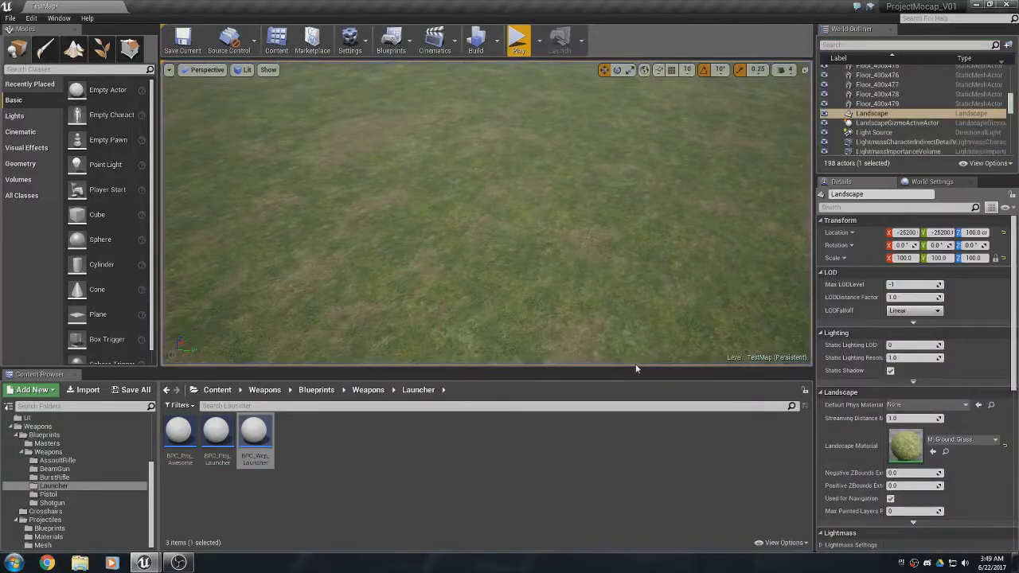
Open BP_Proj_Master from Projectiles > Blueprints, scroll through its Class Defaults, then minimize it.
click(66, 530)
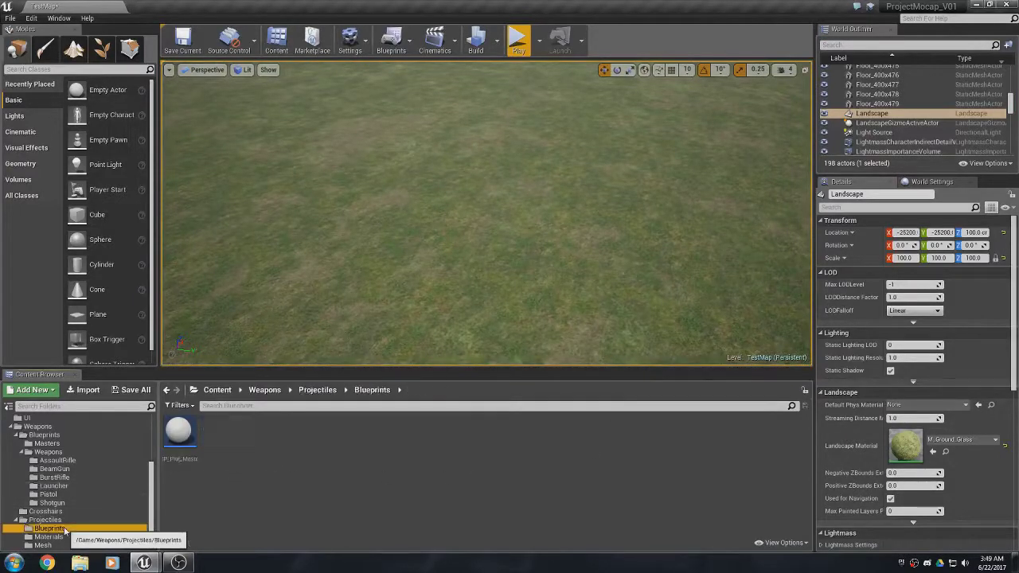
mouse_move(184, 430)
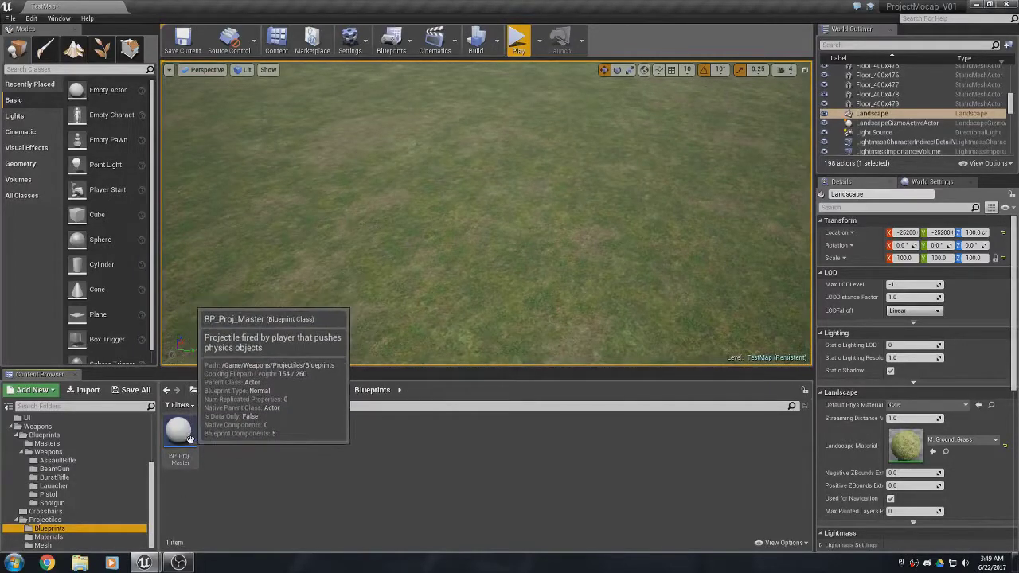
double_click(183, 434)
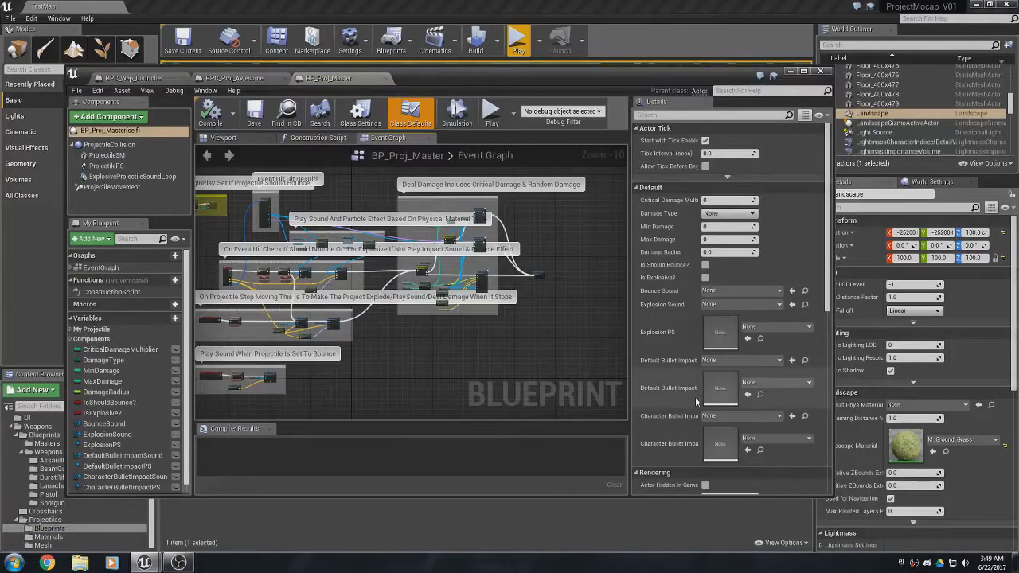
scroll(696, 401, down, 8)
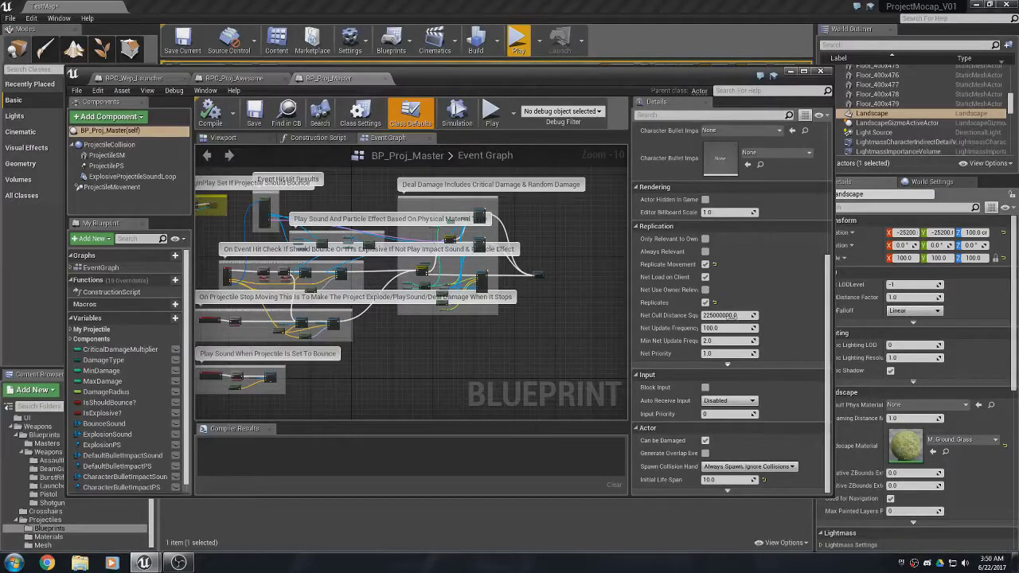
click(791, 72)
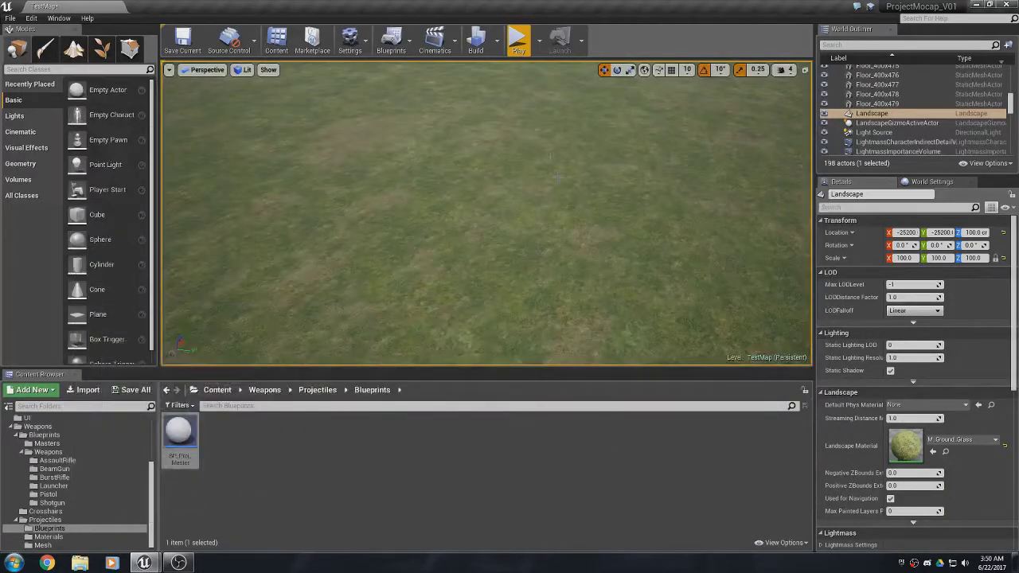
Start a play-test and run the character out of the walls across the grass toward the hill.
click(518, 40)
key(w)
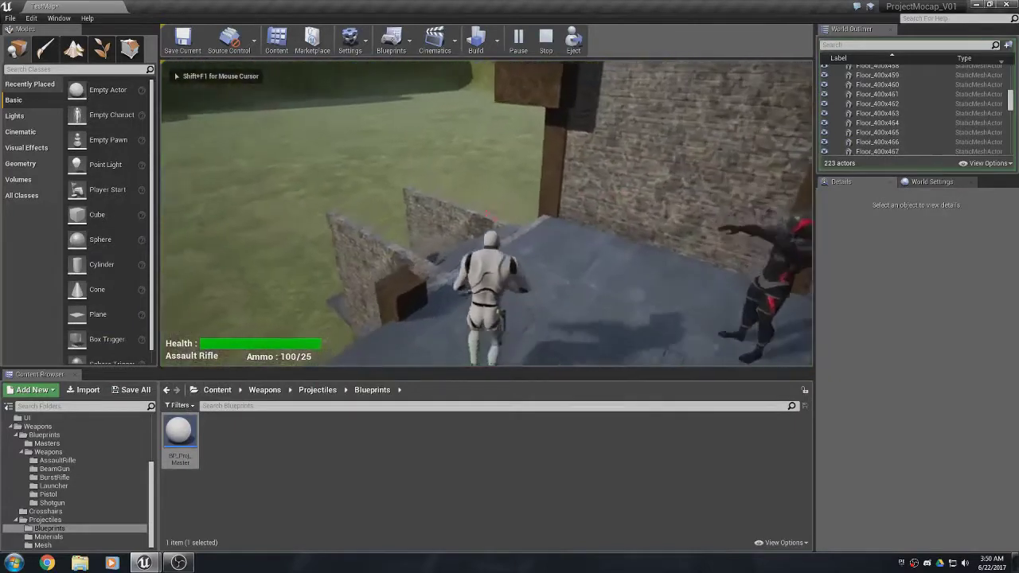
key(w)
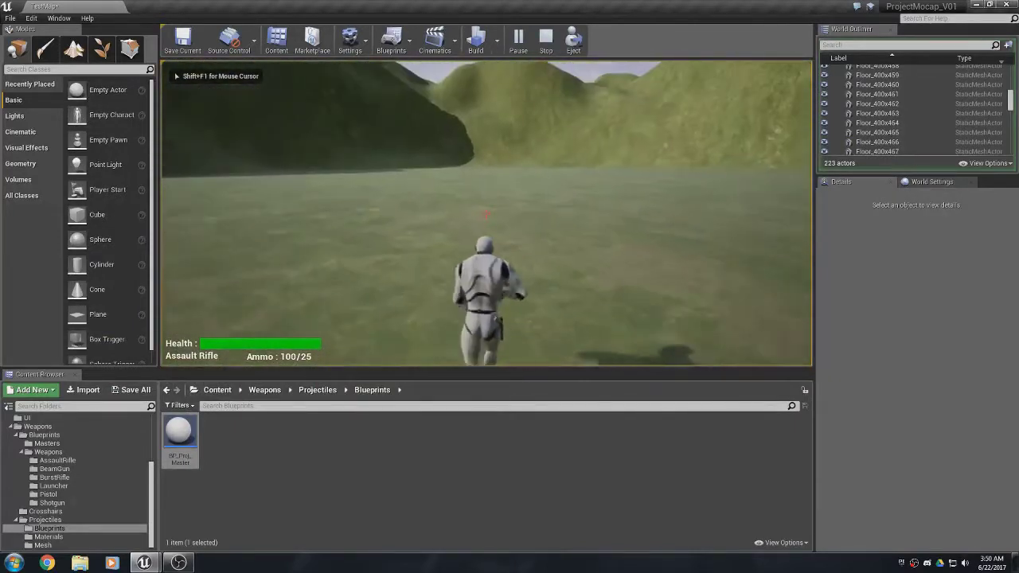
key(w)
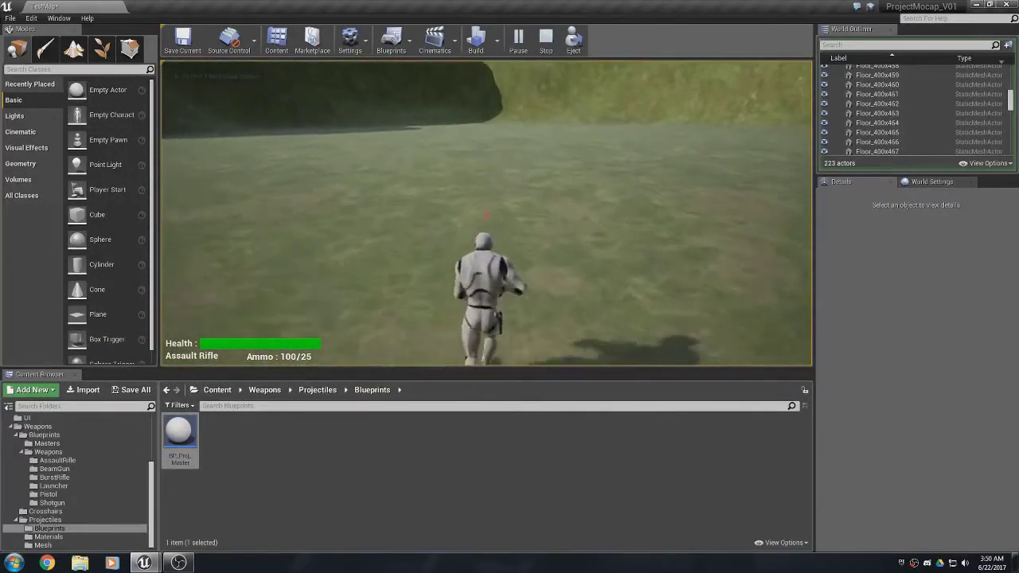
key(w)
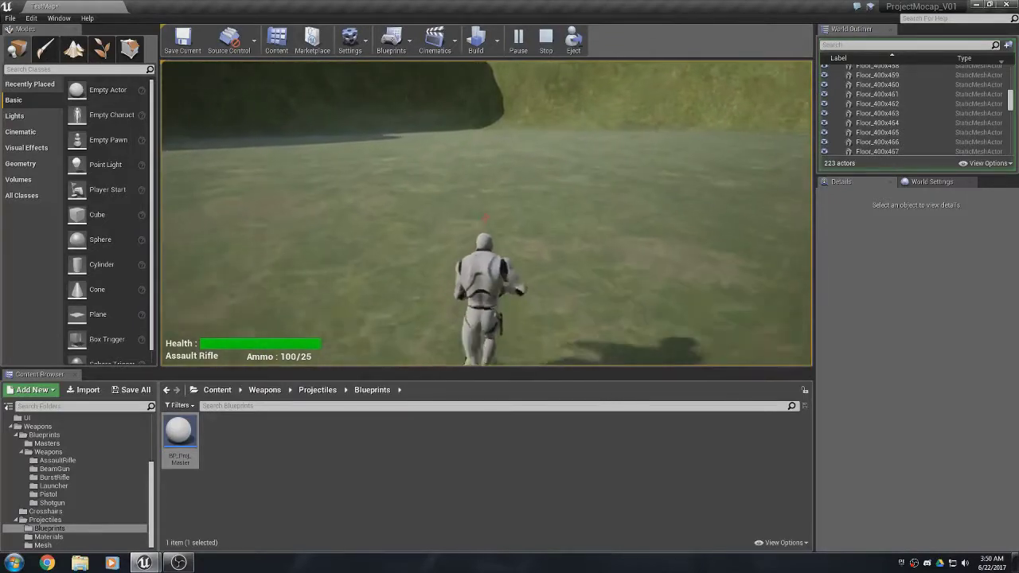
key(w)
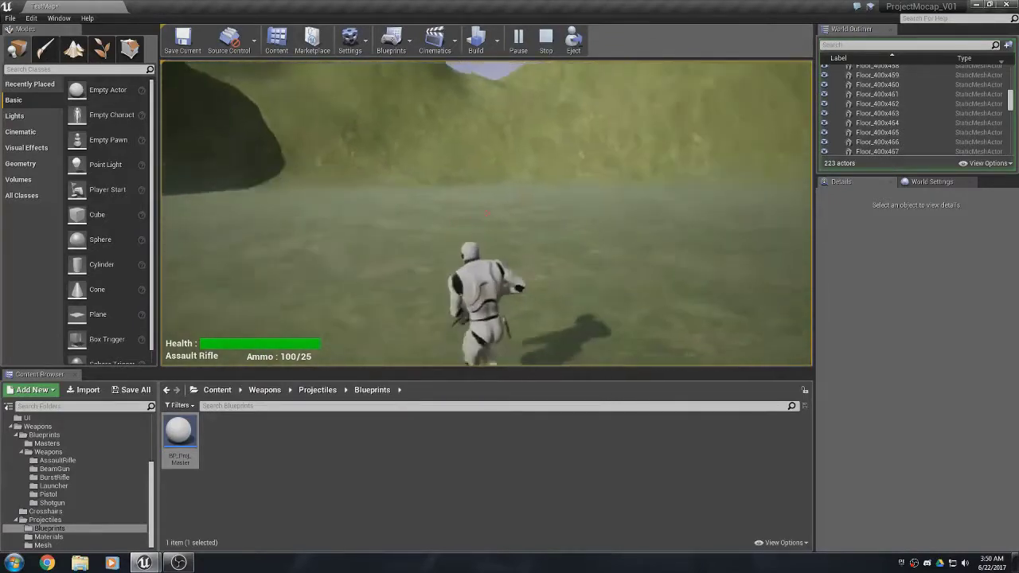
key(w)
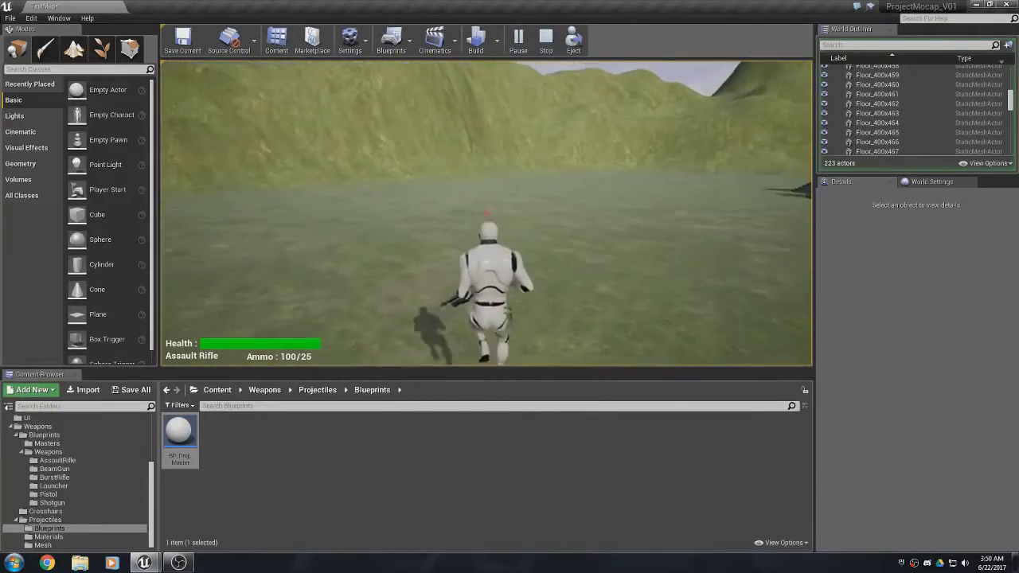
key(w)
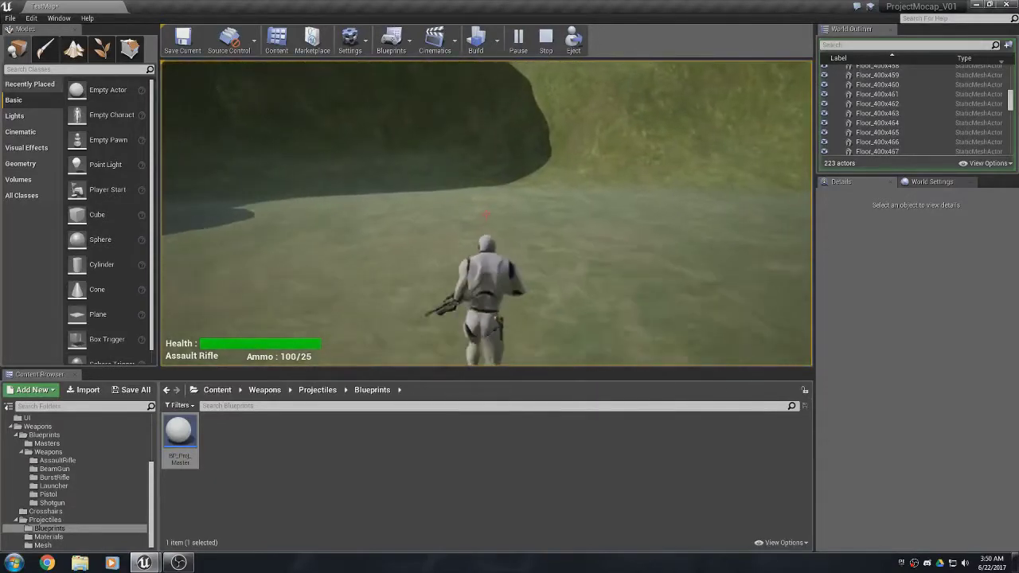
Crouch, stand and walk forward, then crouch and stand once more.
key(w)
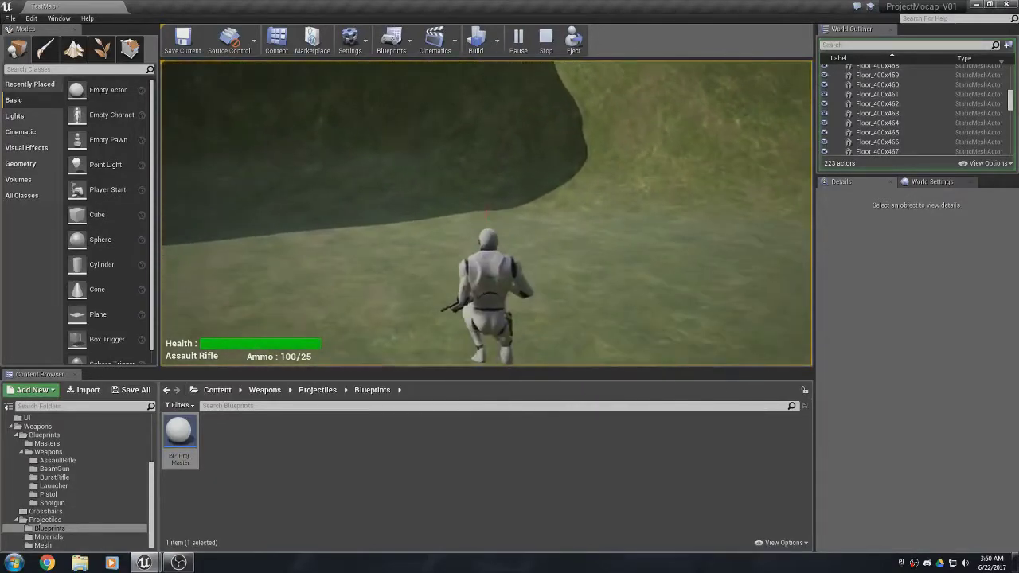
key(c)
key(c)
key(w)
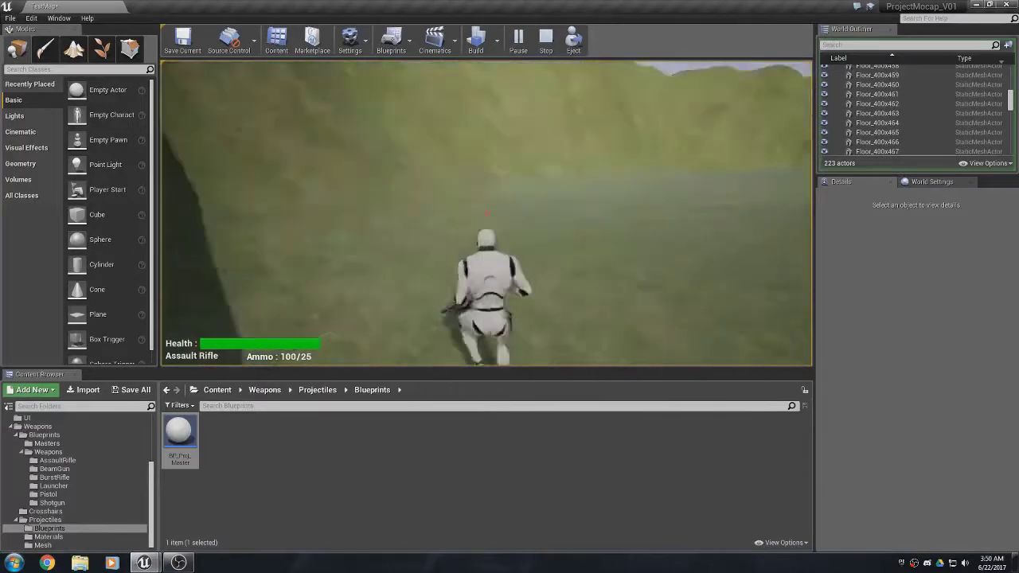
key(w)
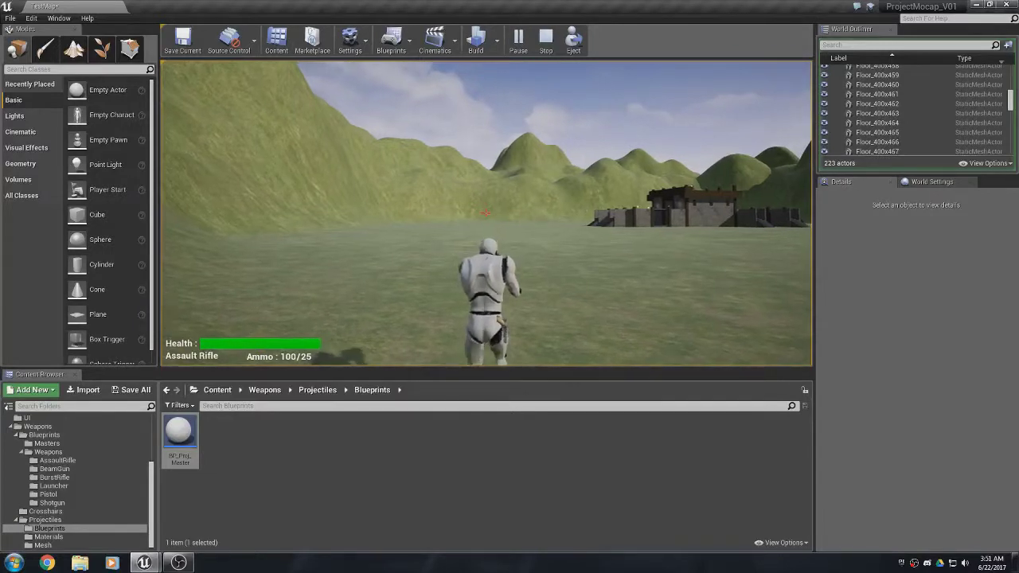
key(c)
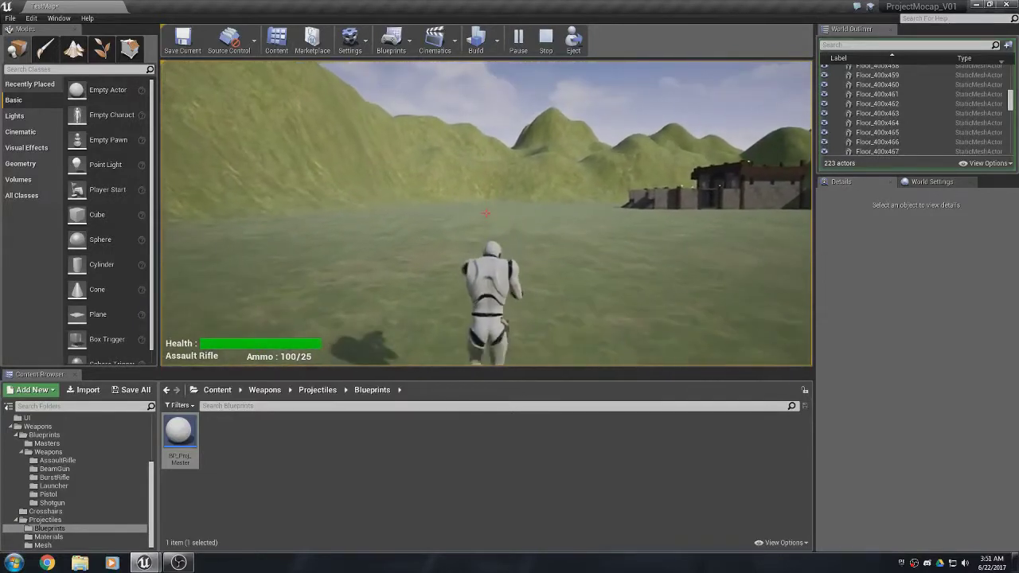
key(c)
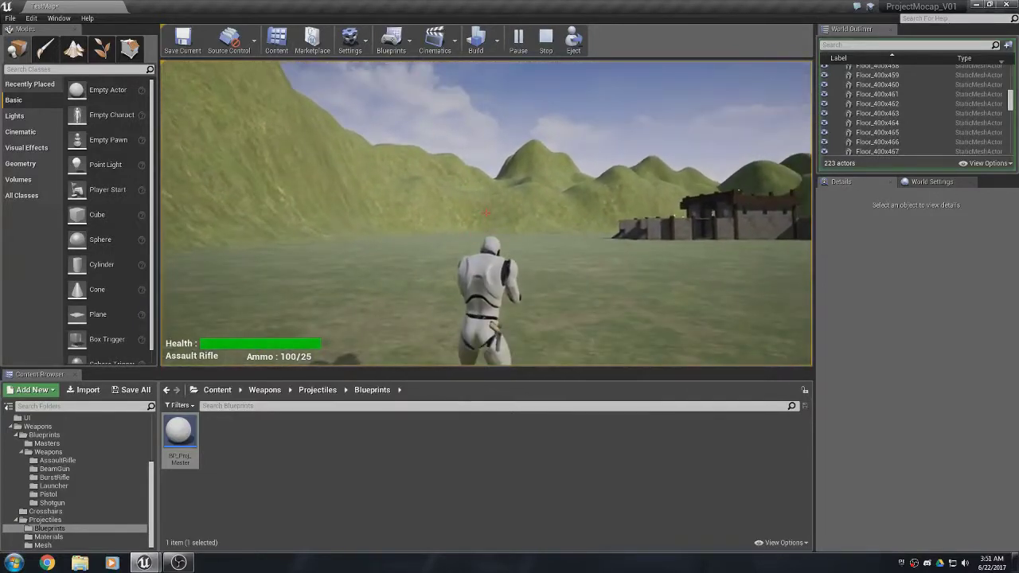
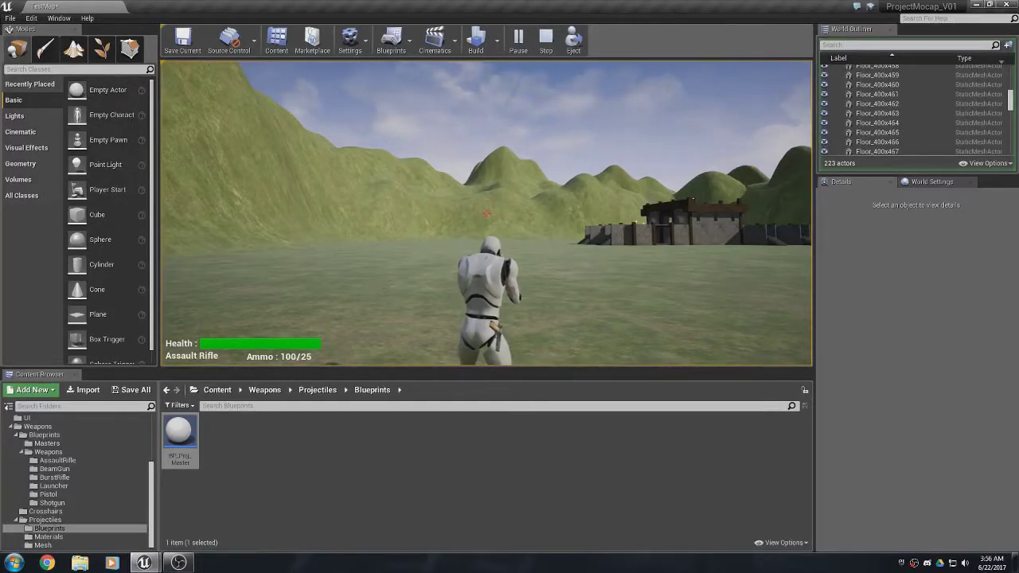
Run the character forward across the grassy field toward the fort, then end the play session.
key(w)
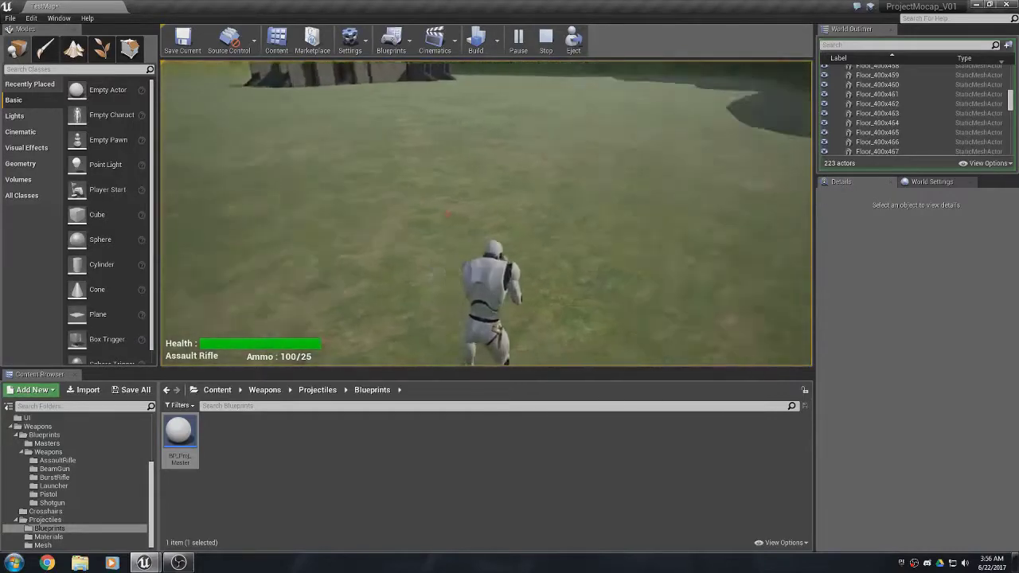
key(w)
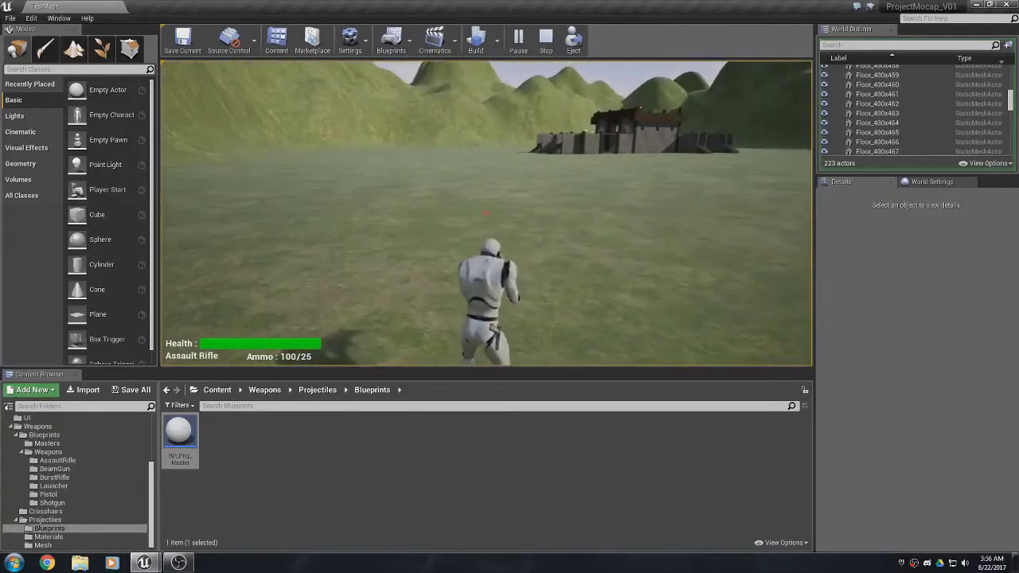
key(w)
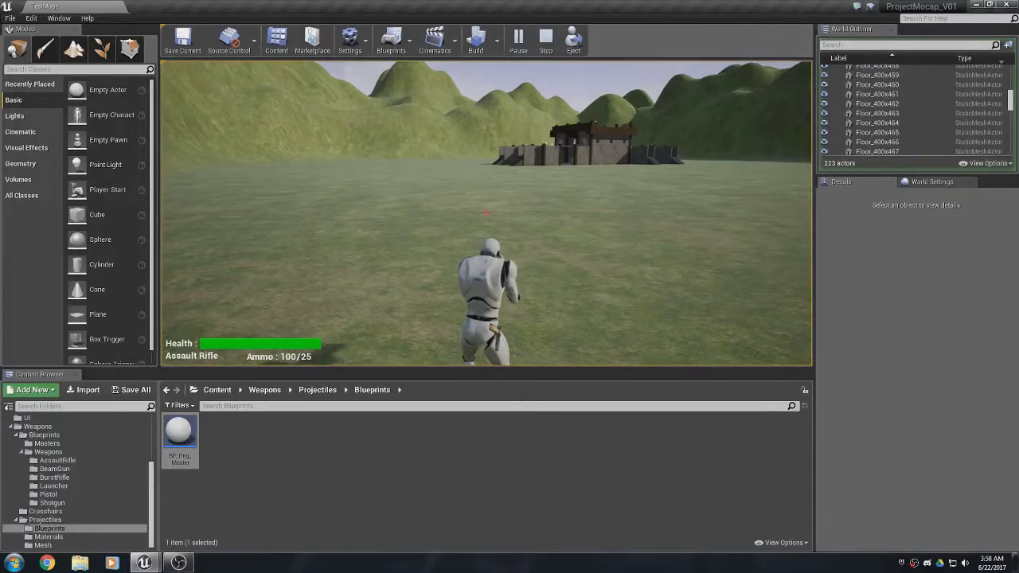
key(Escape)
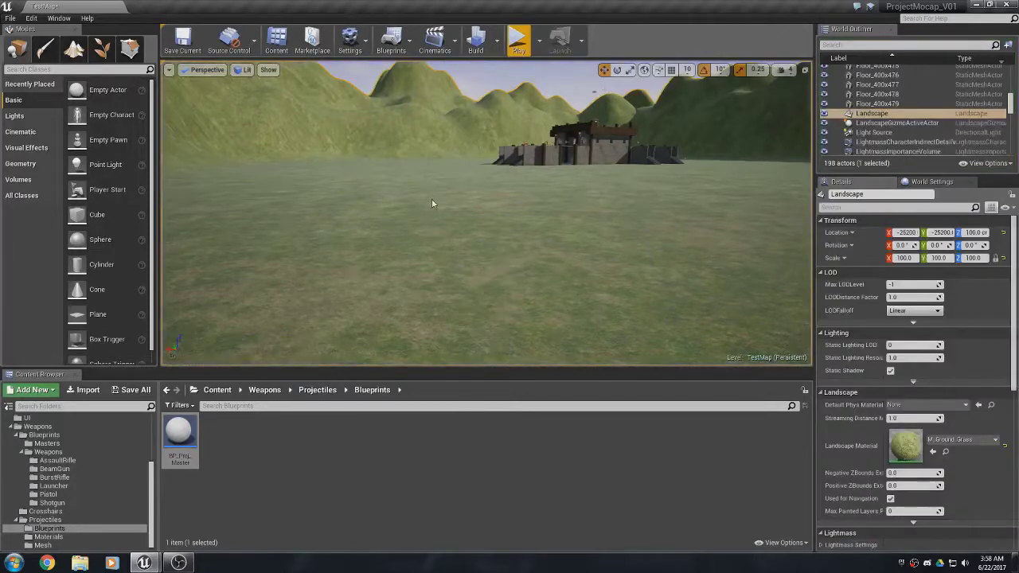
Open BPC_Wep_Launcher from the Weapons > Launcher folder.
click(53, 485)
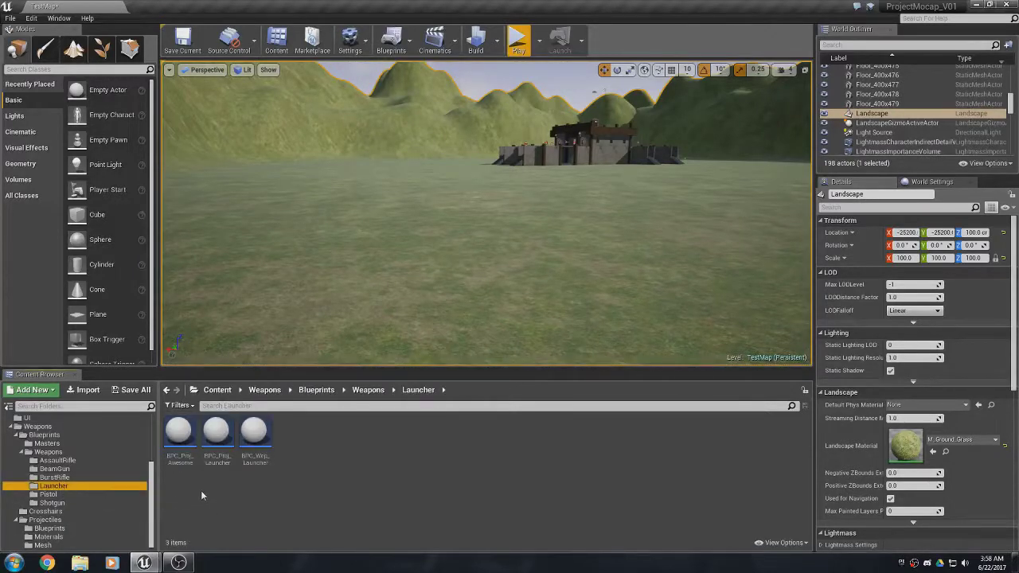
double_click(254, 434)
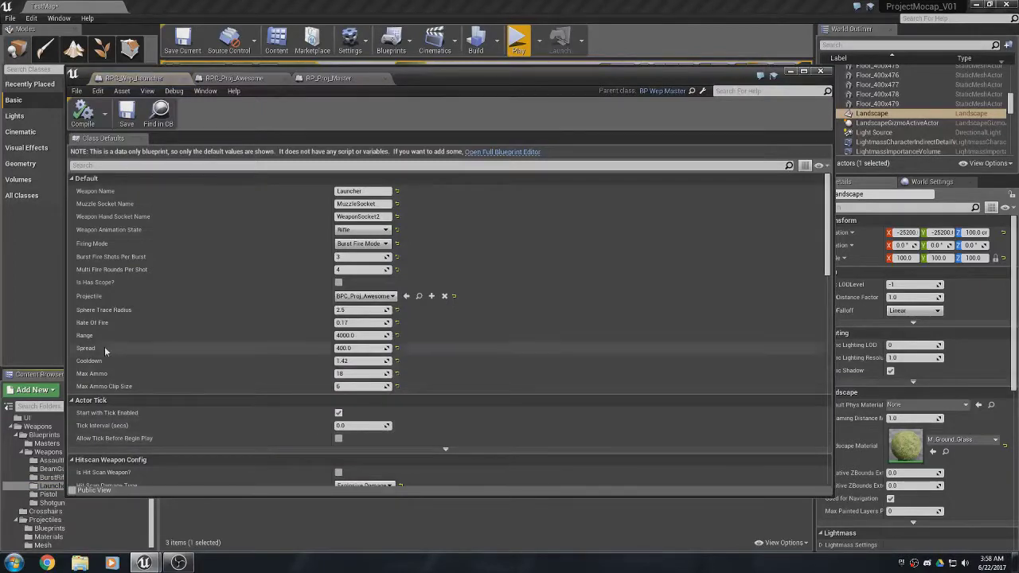
Inspect the launcher's Range value of 4000.0, then close the BPC_Wep_Launcher editor.
click(354, 335)
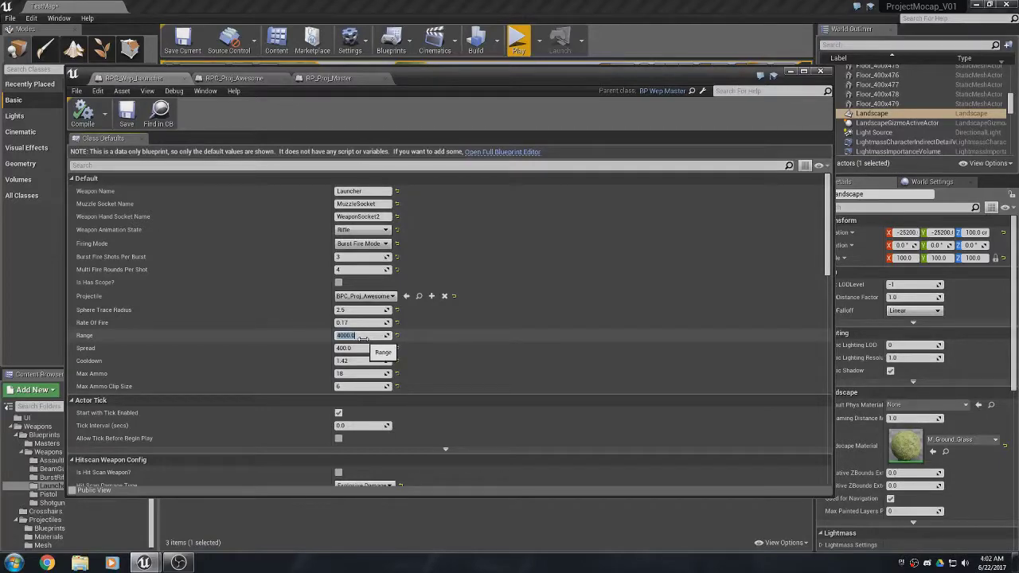
click(820, 70)
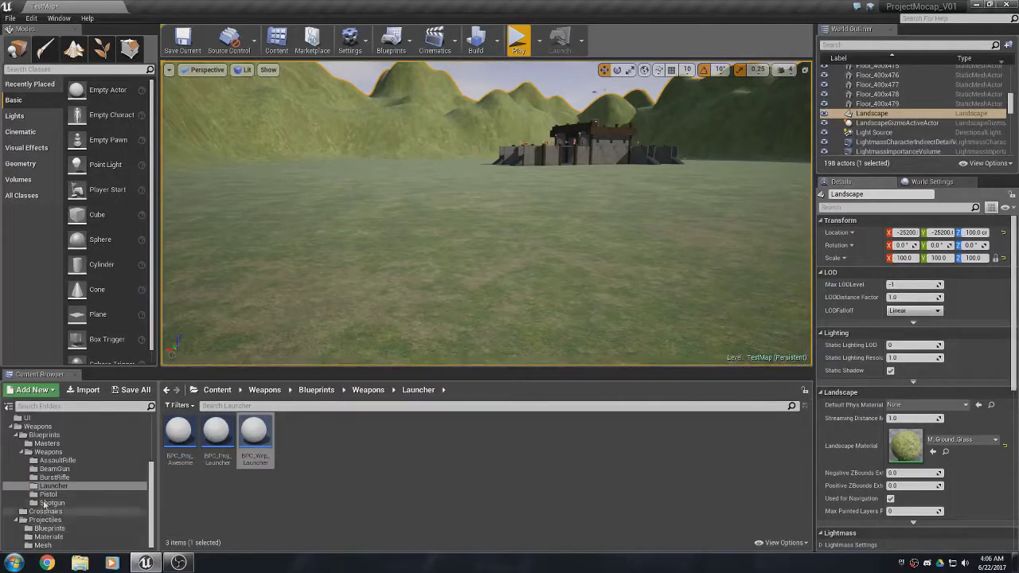
Show the Characters > Blueprints folder holding BP_Char_Master and BP_Anim_Char_Master.
scroll(36, 453, up, 2)
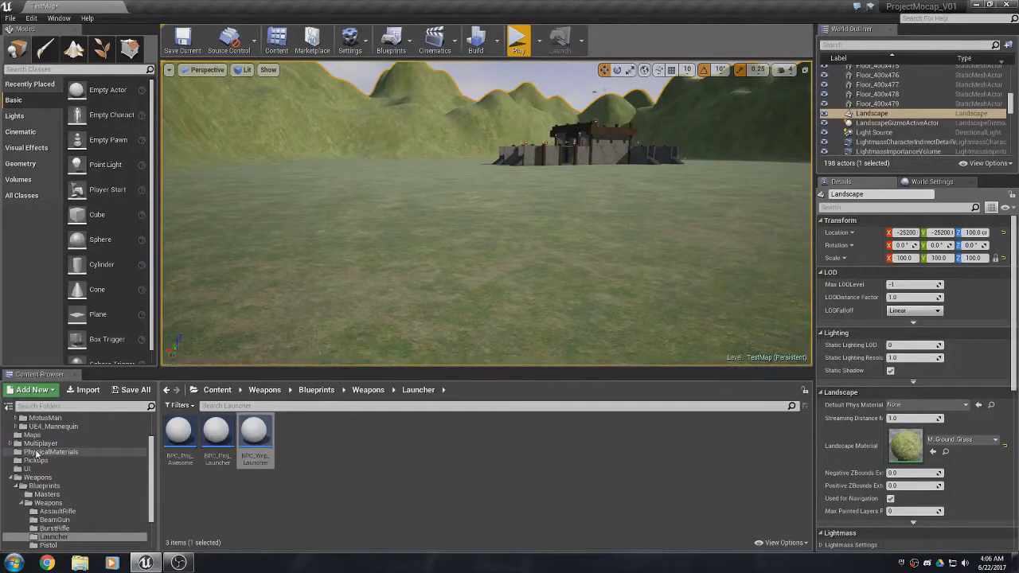
scroll(35, 453, up, 2)
click(44, 455)
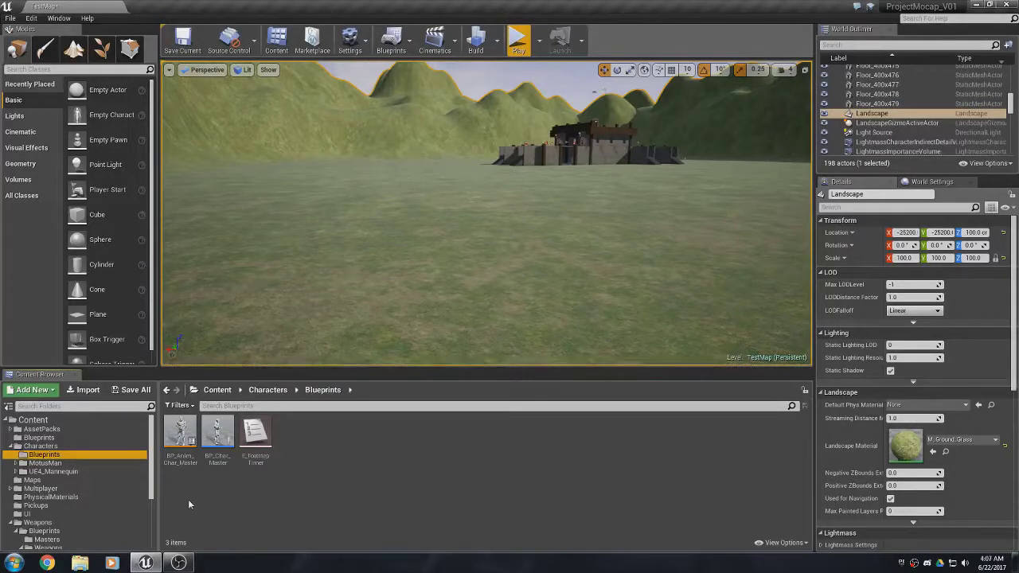
Open BP_Char_Master and survey its Event Graph's Crouch, Walk, Jump and Sprint groups.
double_click(218, 438)
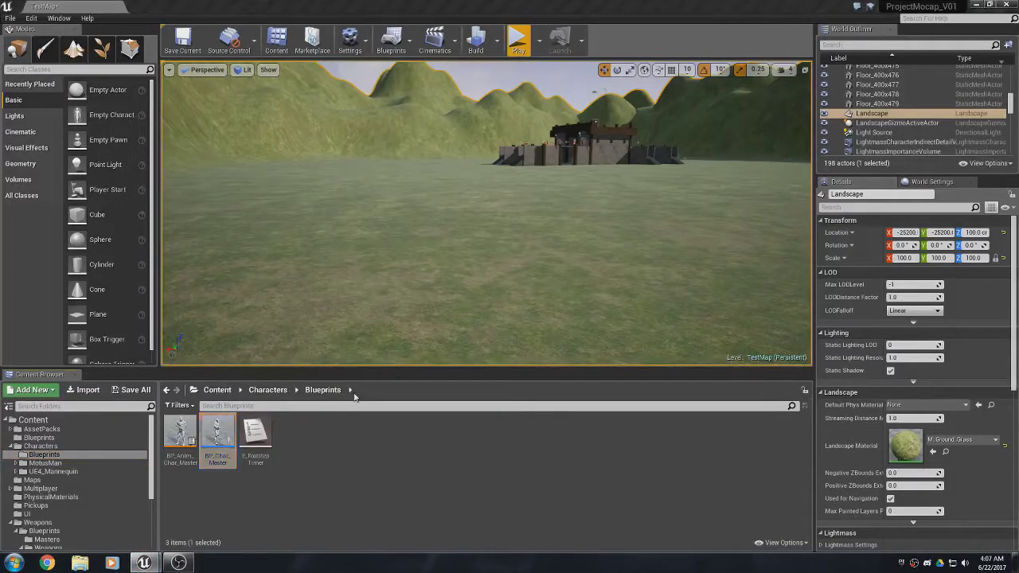
scroll(367, 337, down, 13)
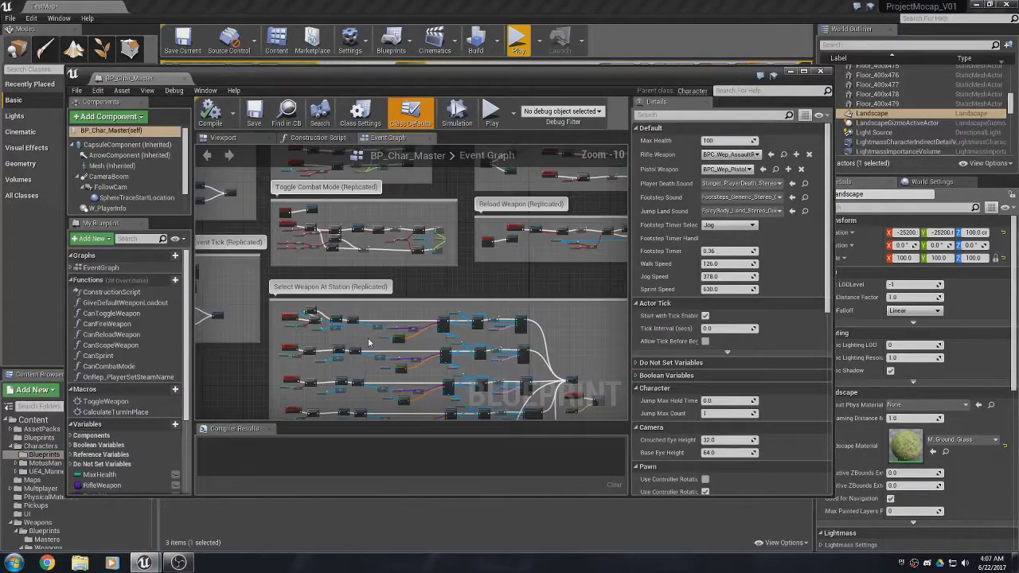
right_drag(263, 379, 393, 454)
right_drag(400, 191, 420, 257)
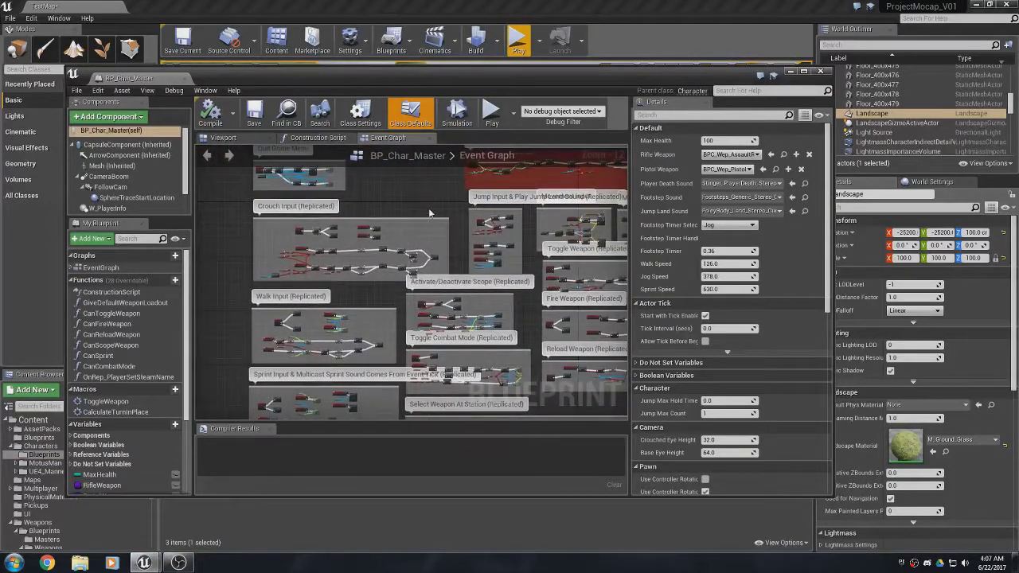
right_drag(432, 213, 217, 286)
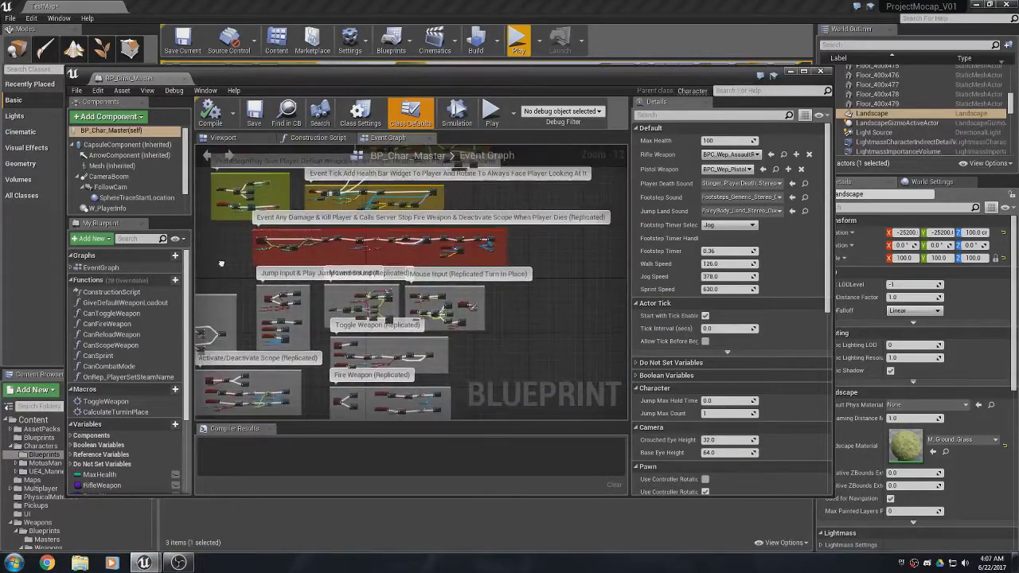
right_drag(507, 346, 414, 396)
right_drag(222, 188, 393, 208)
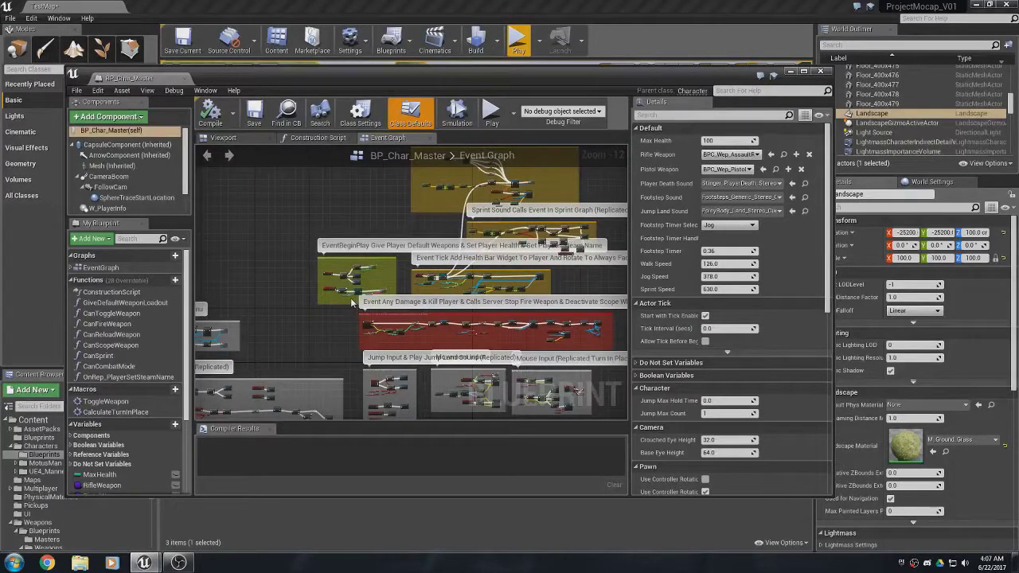
scroll(495, 297, up, 3)
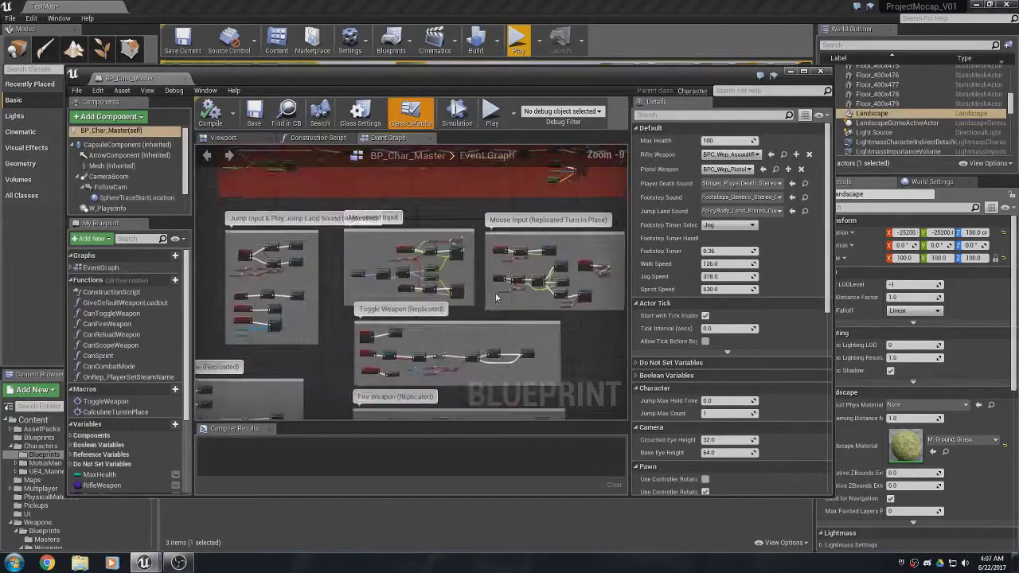
scroll(495, 296, up, 1)
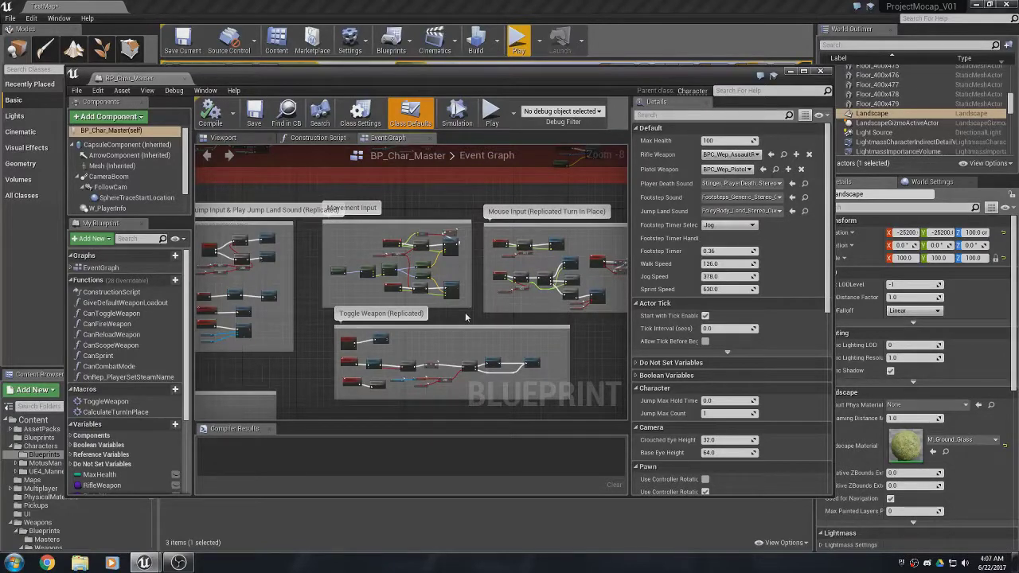
scroll(465, 317, down, 3)
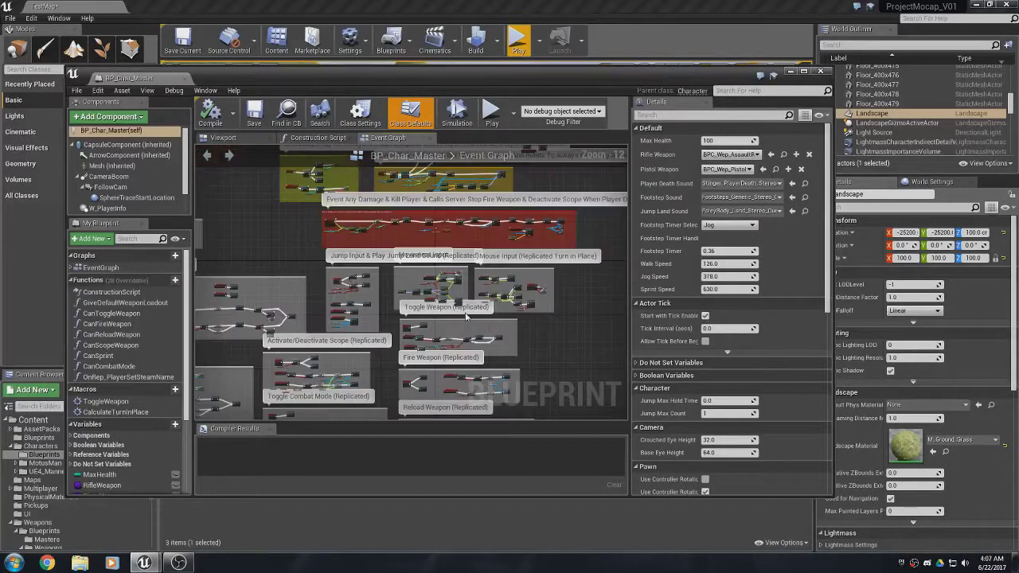
scroll(384, 368, up, 2)
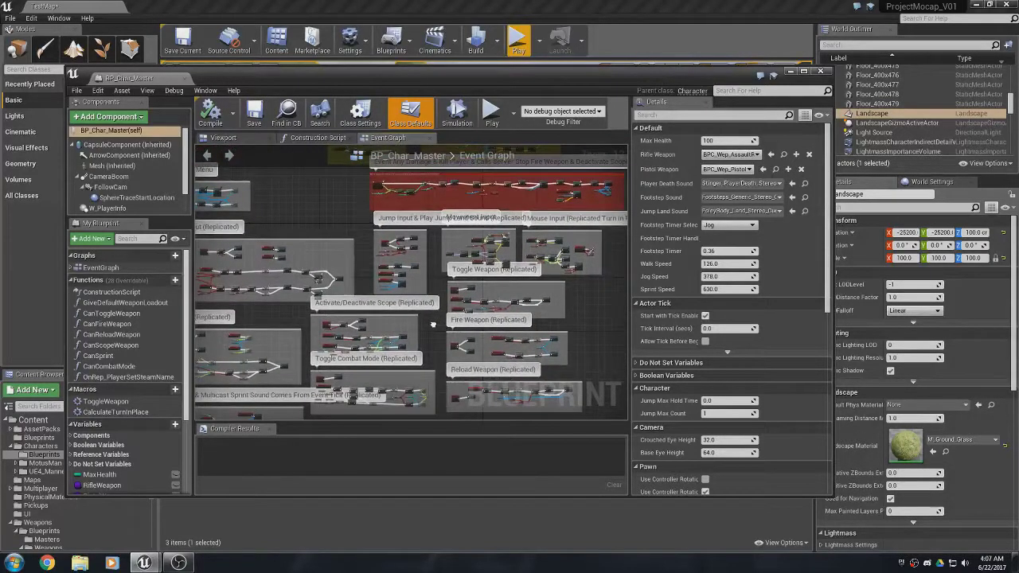
scroll(378, 269, up, 7)
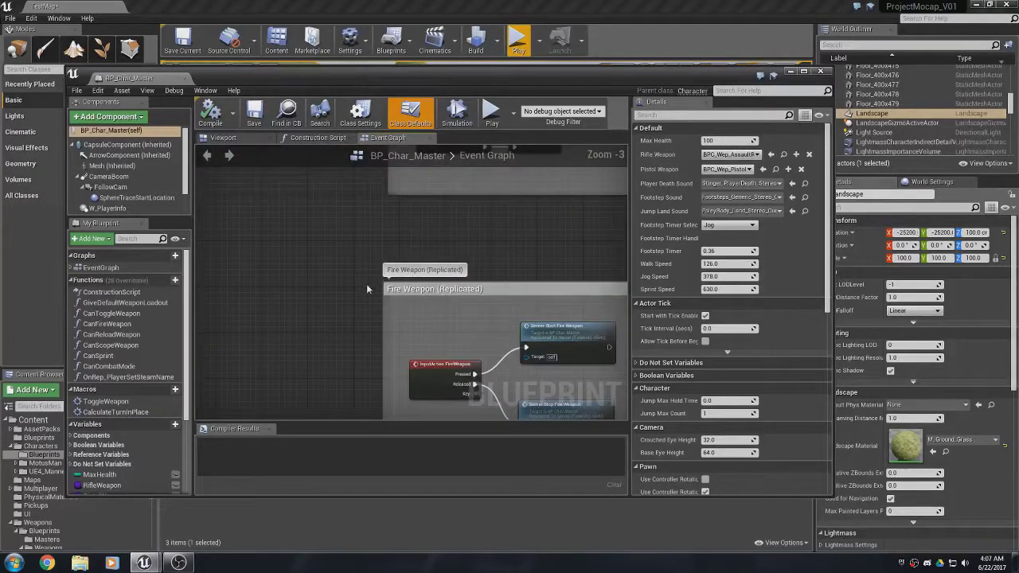
Jump from the Server Start Fire Weapon call to its event and Can Fire Weapon check.
right_drag(366, 245, 268, 236)
click(366, 241)
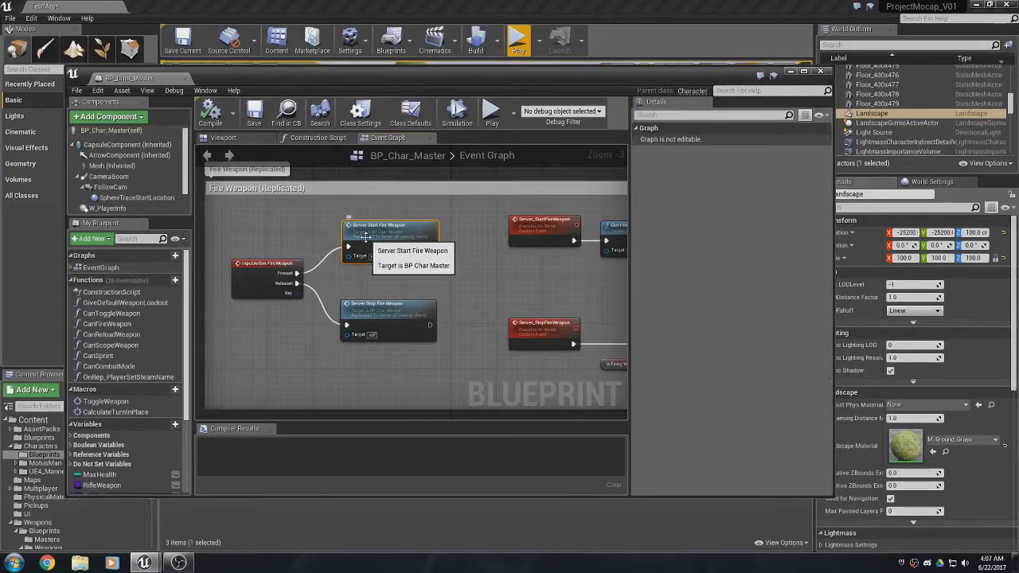
click(522, 228)
click(409, 239)
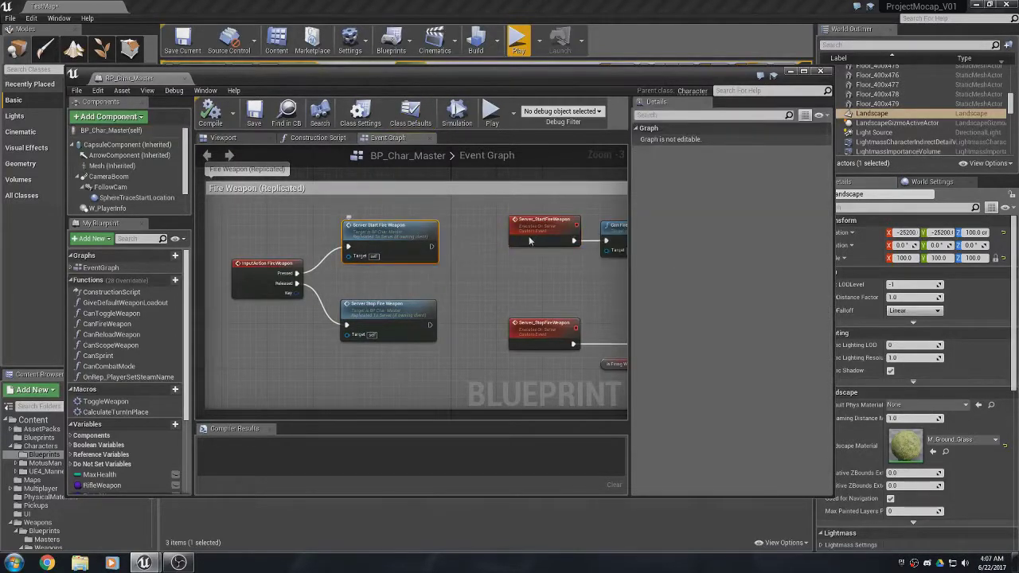
double_click(399, 235)
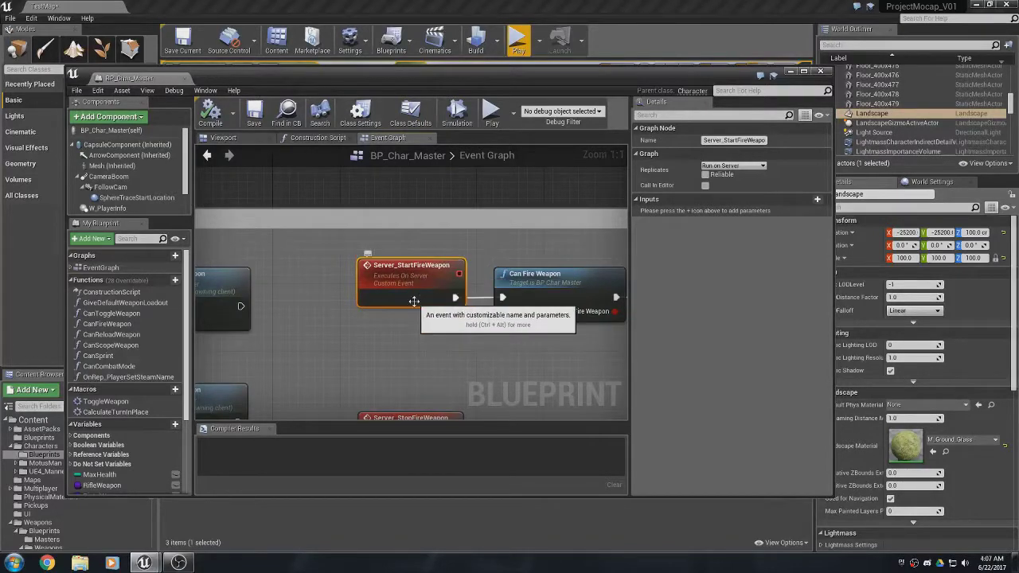
right_drag(336, 303, 274, 306)
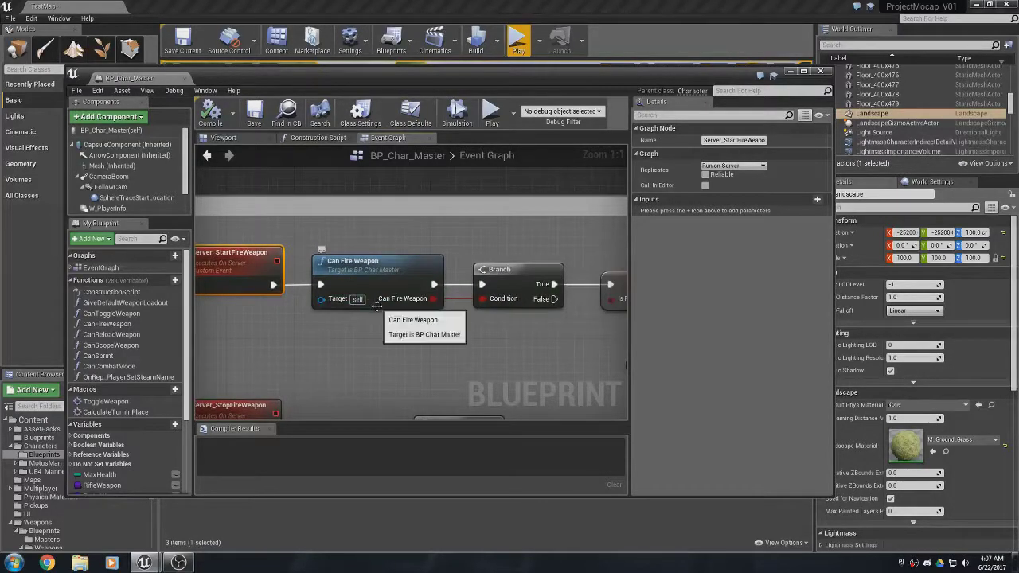
double_click(376, 306)
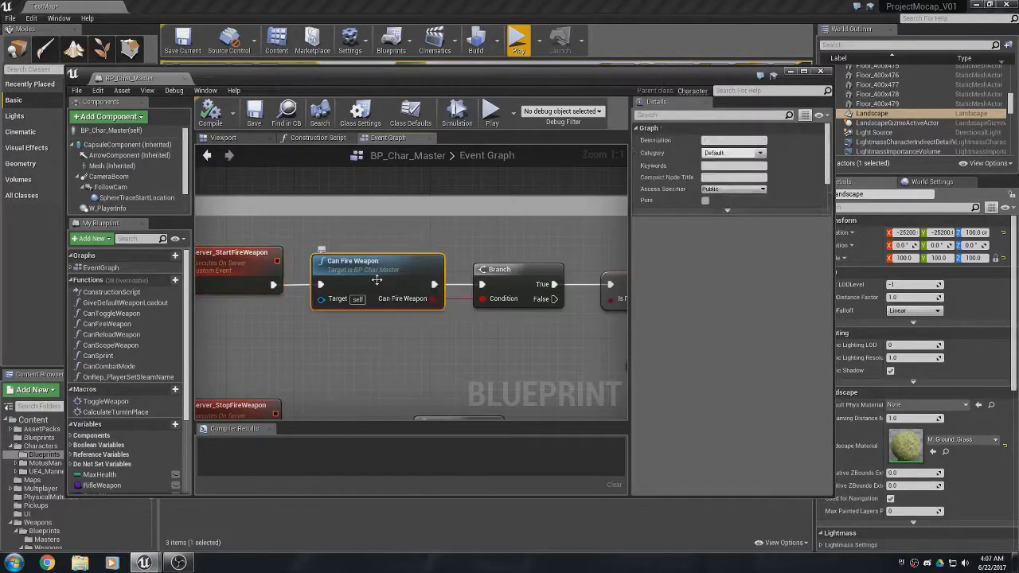
scroll(382, 286, up, 4)
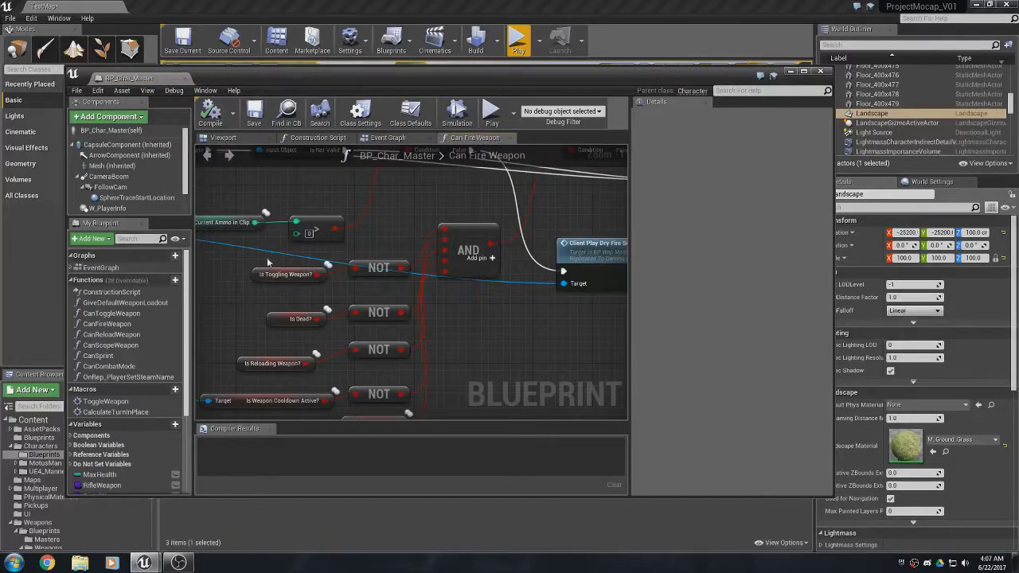
right_drag(233, 258, 406, 239)
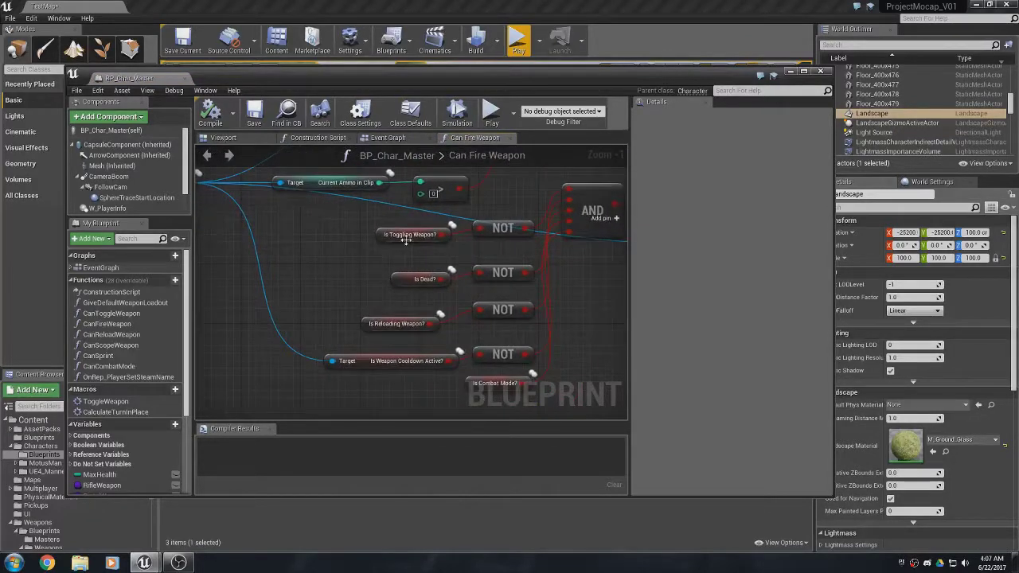
right_drag(350, 261, 344, 240)
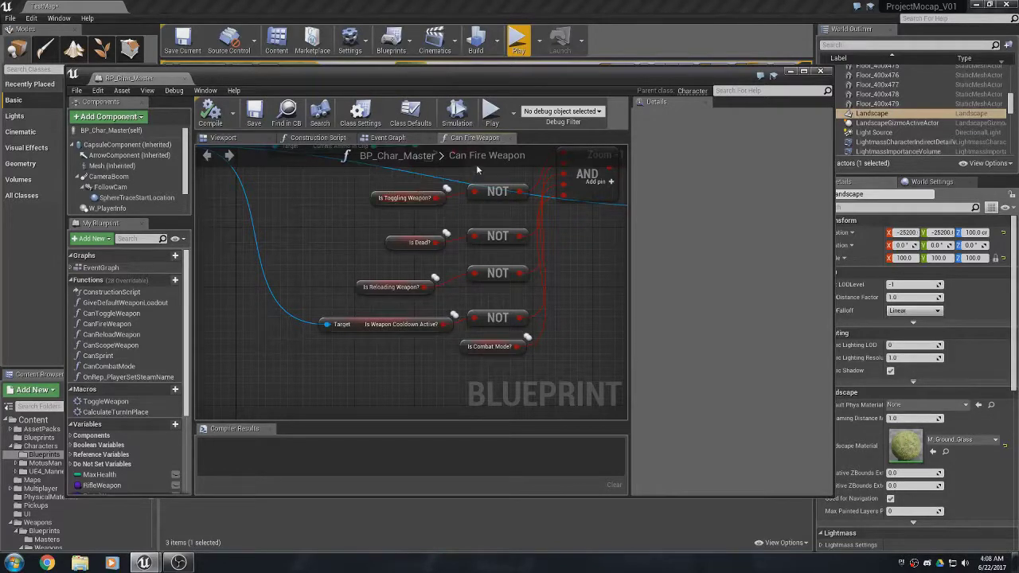
click(509, 138)
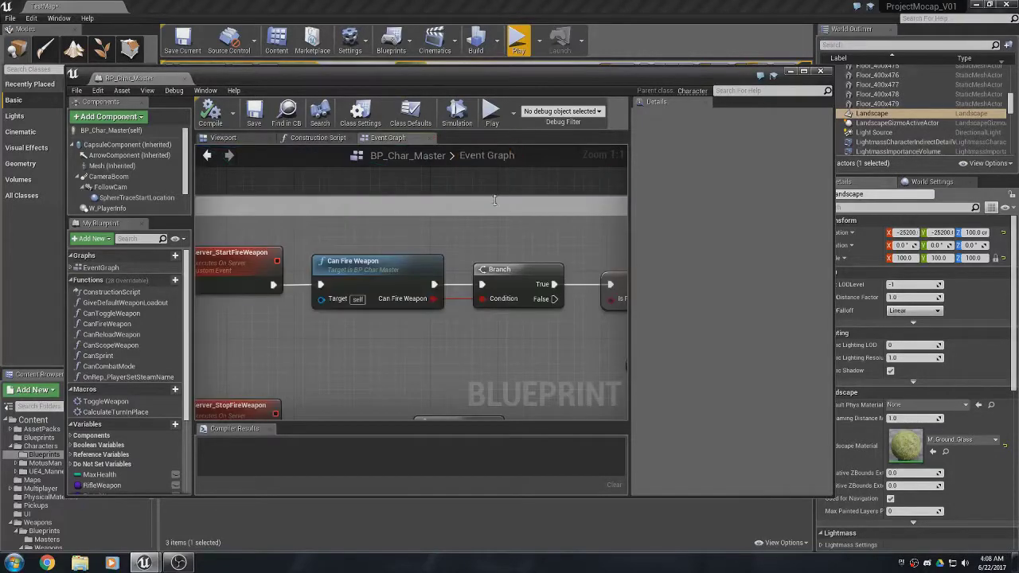
right_drag(403, 347, 291, 332)
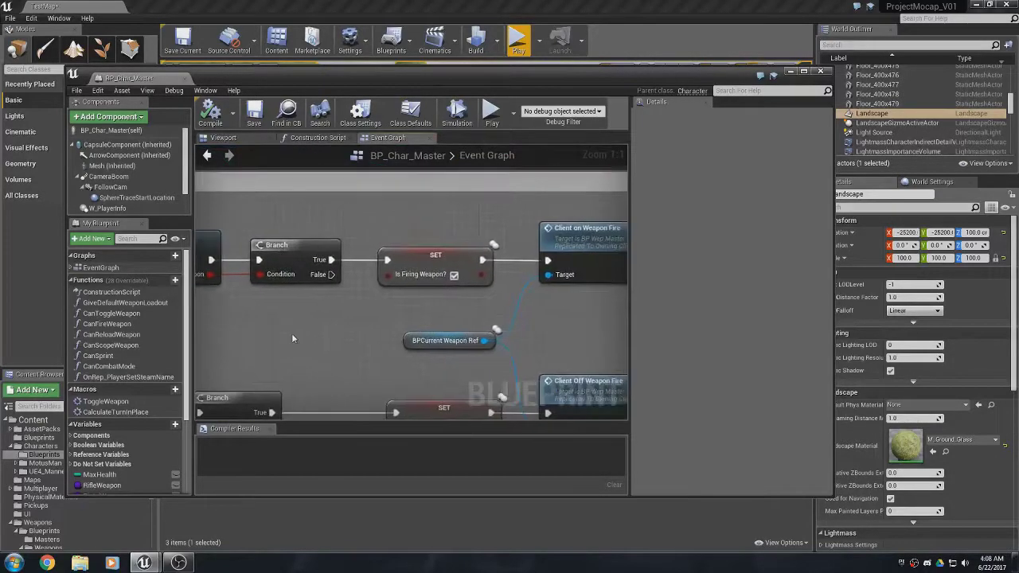
click(398, 256)
right_drag(413, 315, 358, 297)
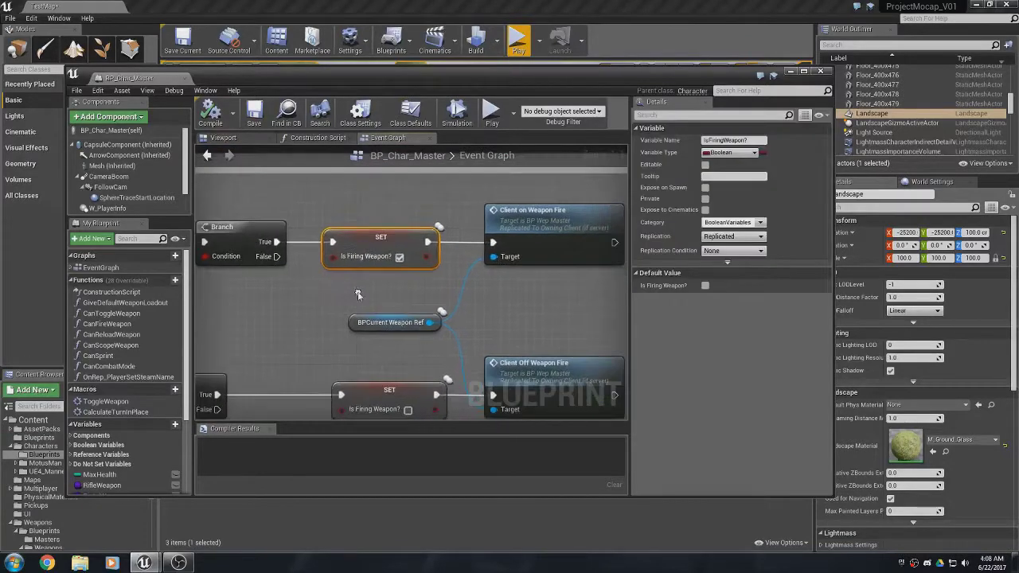
mouse_move(350, 282)
mouse_down()
mouse_move(417, 253)
mouse_move(365, 285)
mouse_up()
right_drag(371, 296, 431, 292)
right_drag(353, 295, 476, 293)
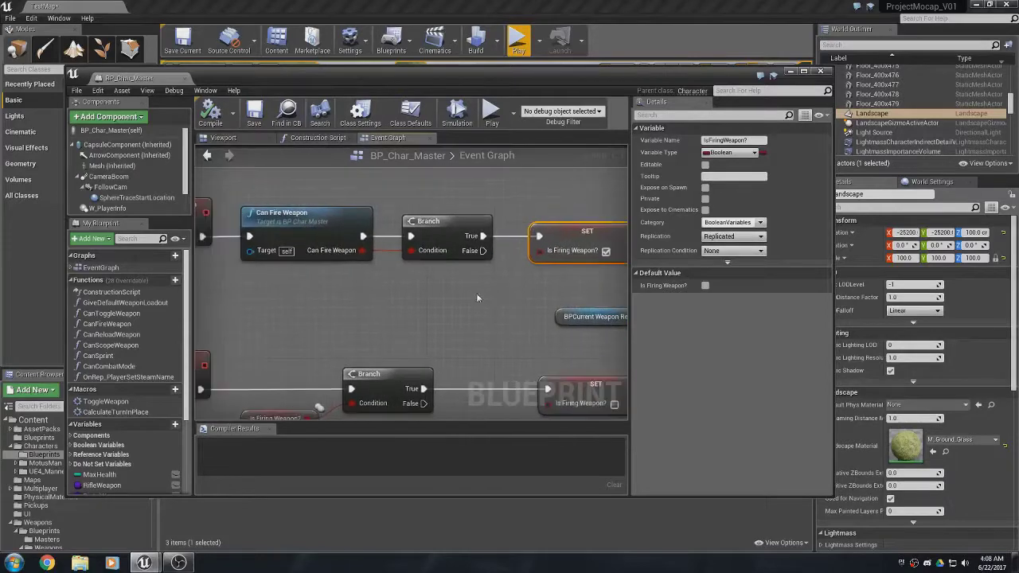
right_drag(247, 274, 350, 269)
click(267, 230)
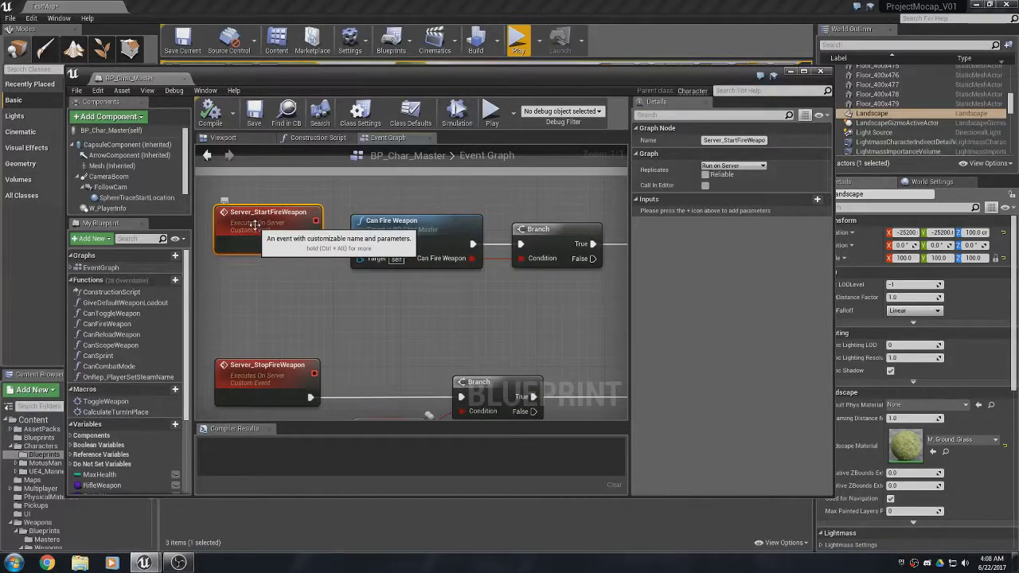
right_drag(269, 312, 280, 250)
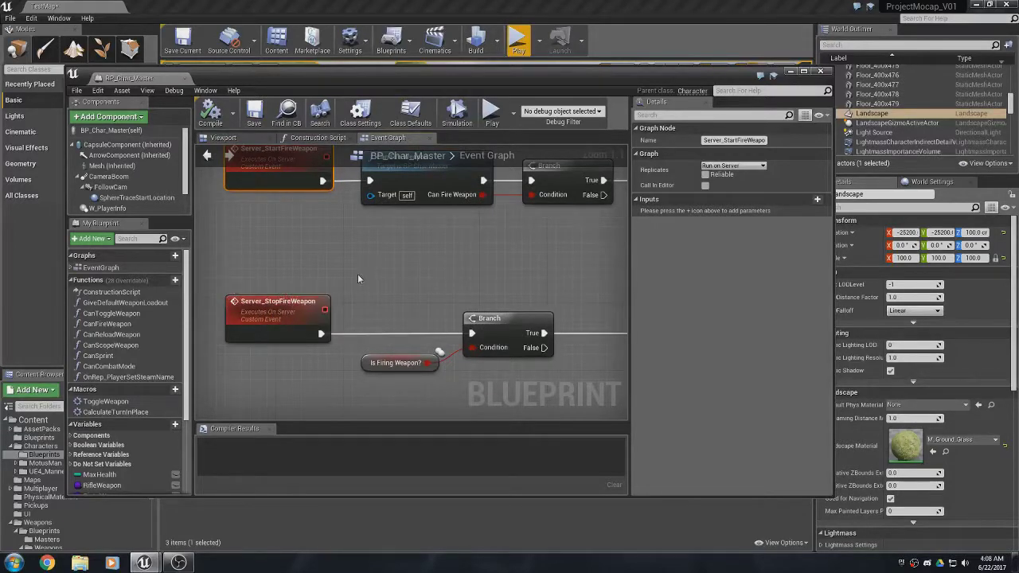
right_drag(358, 279, 358, 352)
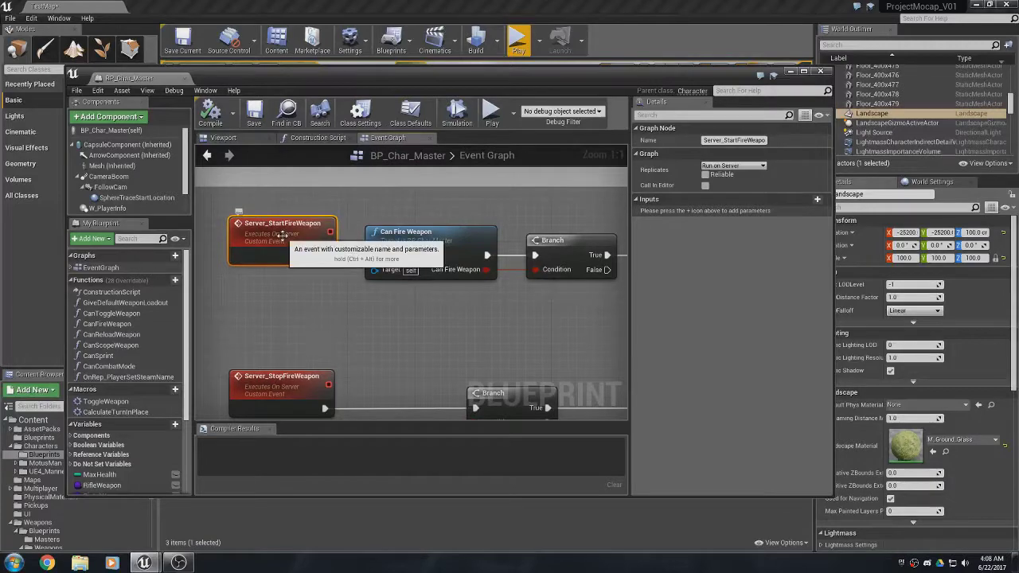
right_drag(294, 314, 300, 237)
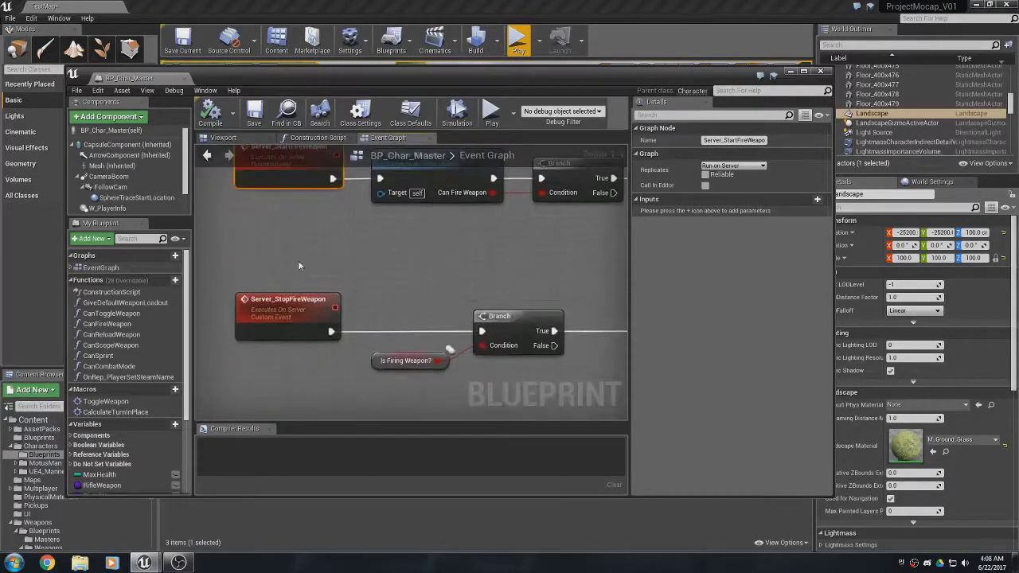
click(293, 316)
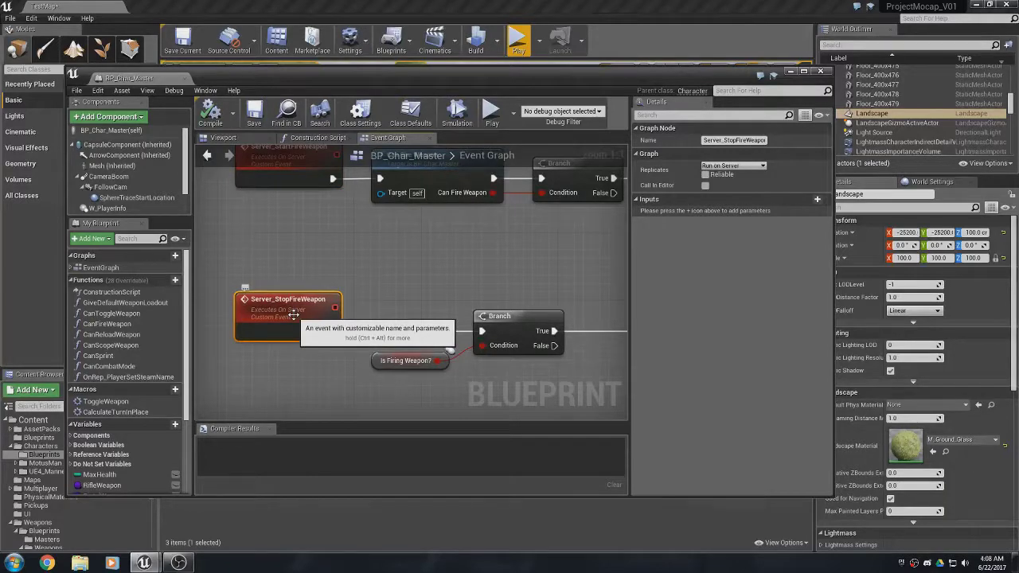
right_drag(478, 286, 299, 336)
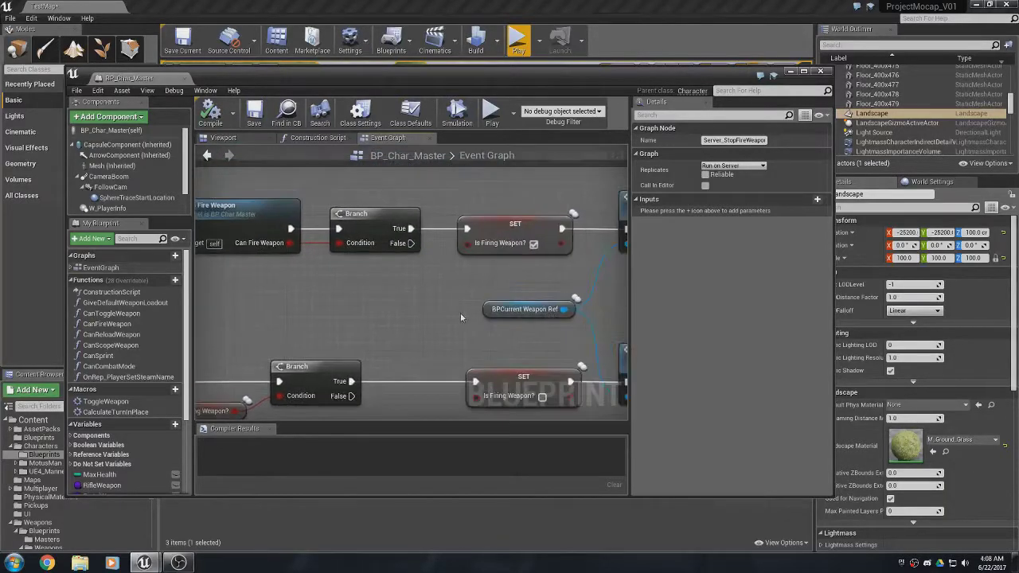
right_drag(460, 313, 290, 324)
right_drag(499, 306, 412, 308)
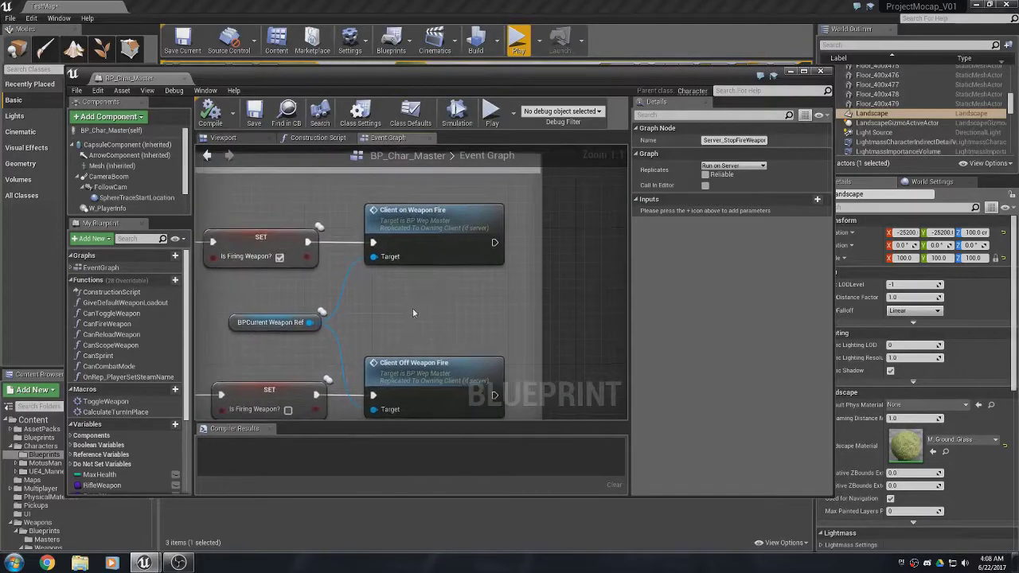
drag(383, 191, 491, 271)
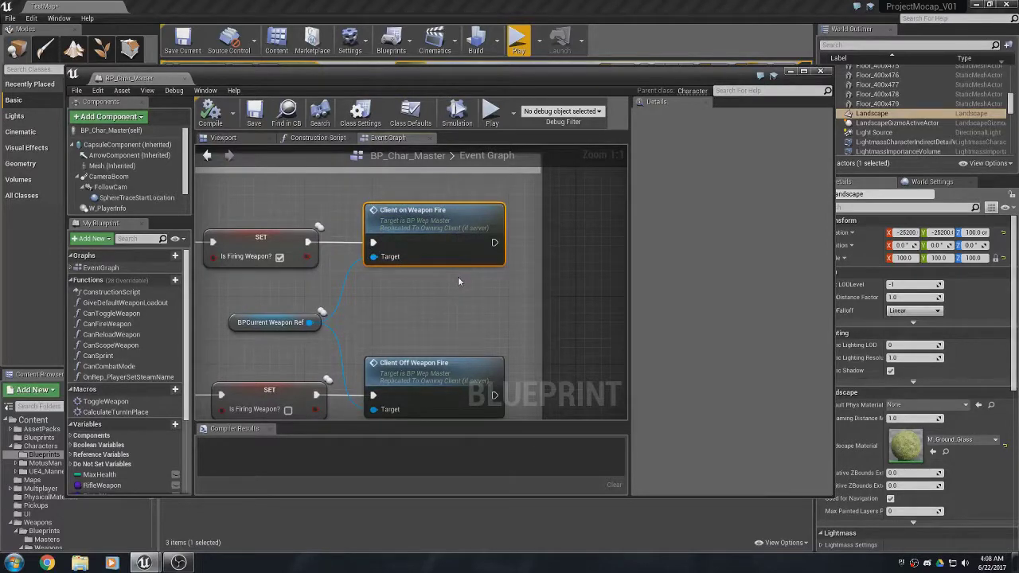
Open BP_Wep_Master at Client on Weapon Fire and view the Firing Mode Selection switch.
double_click(436, 232)
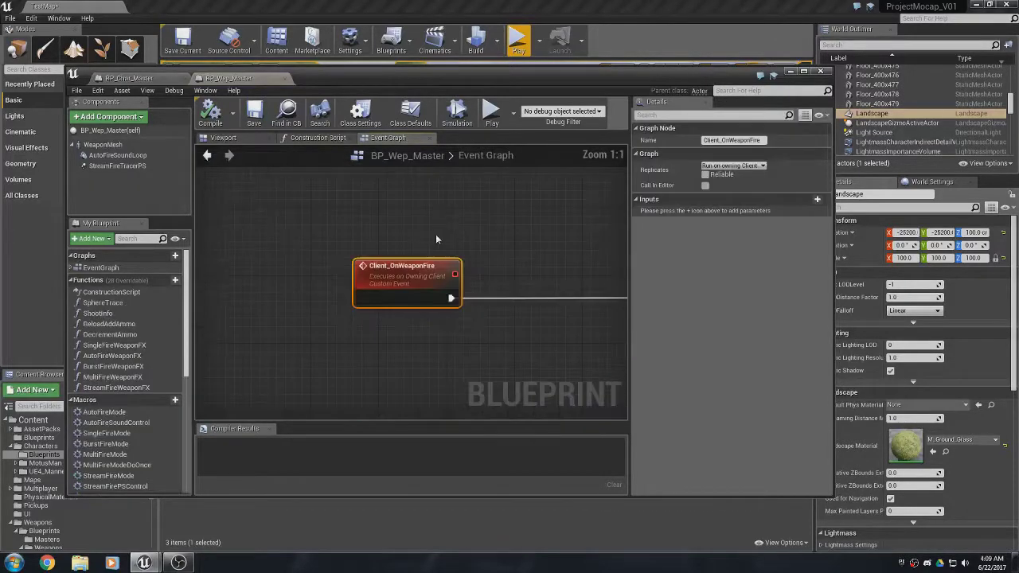
scroll(436, 237, down, 6)
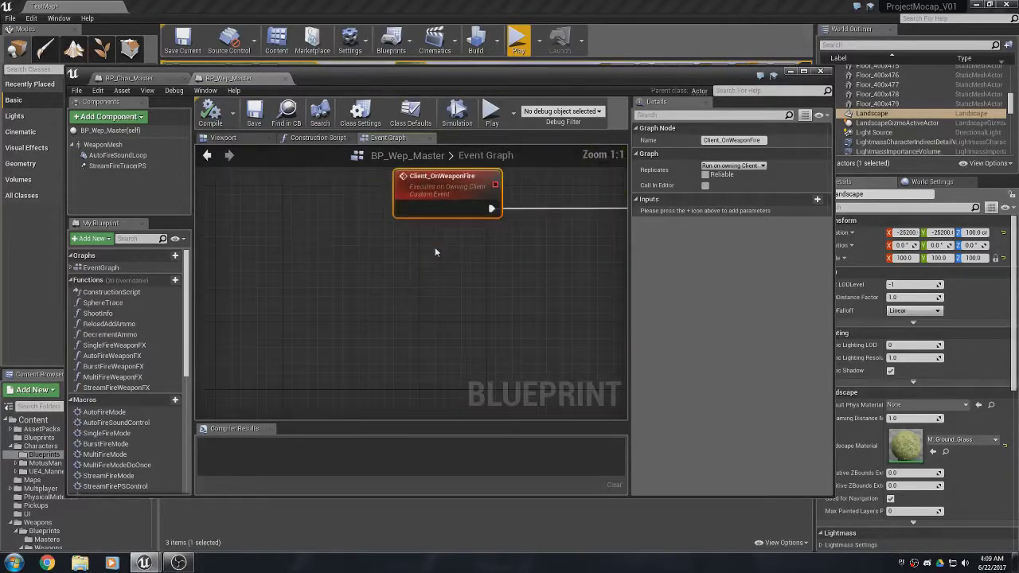
right_drag(538, 326, 240, 307)
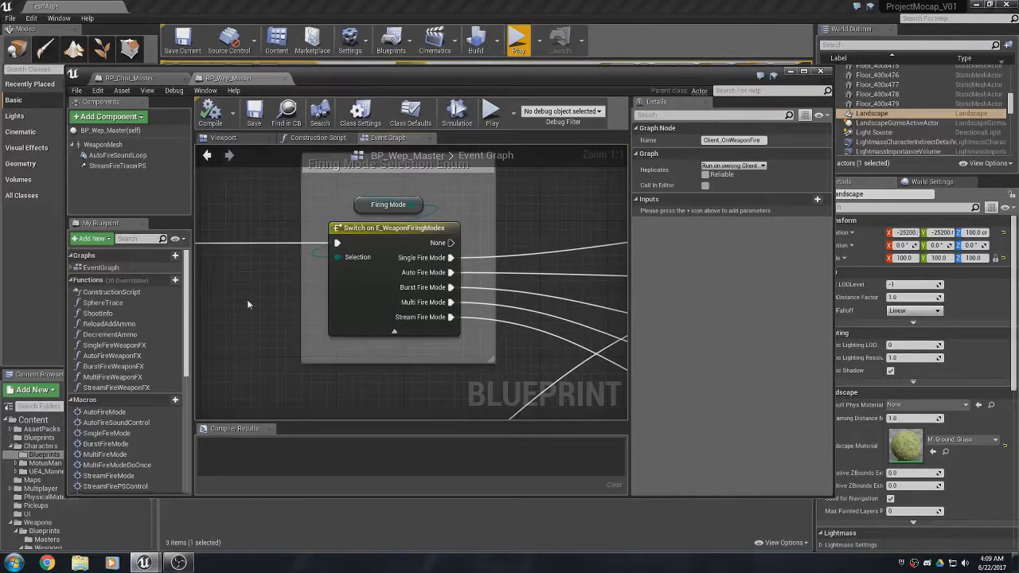
drag(322, 199, 378, 241)
mouse_move(518, 213)
right_down()
mouse_move(511, 276)
mouse_move(513, 203)
right_up()
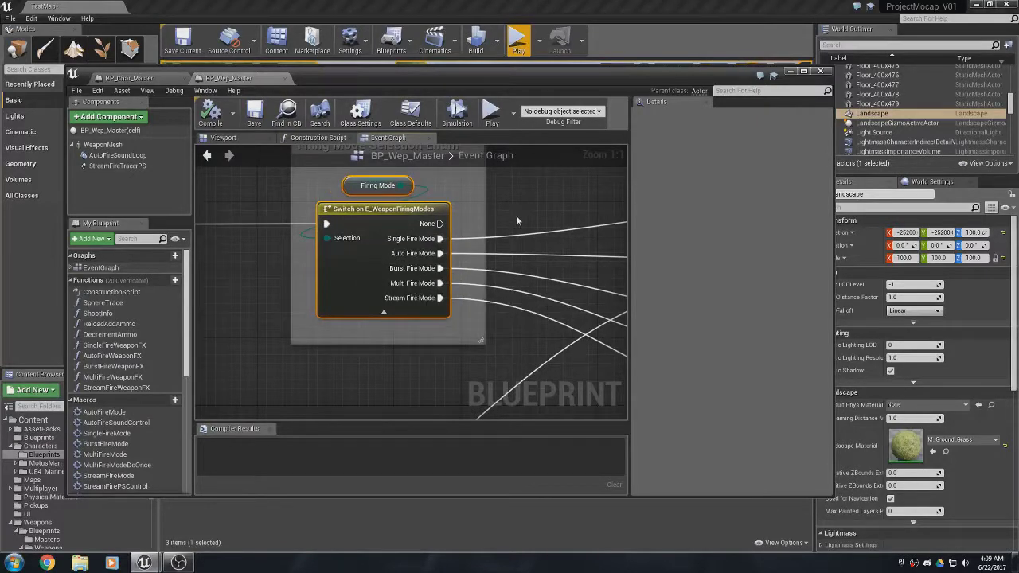
Follow the switch to the Weapon Firing Modes macros and peek into SingleFireMode.
right_drag(516, 215, 272, 228)
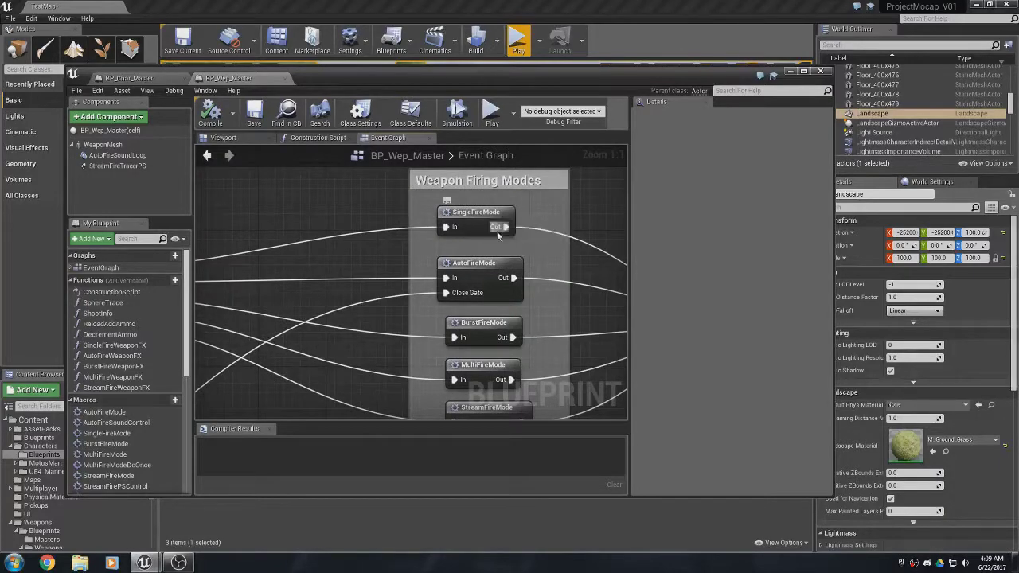
right_drag(515, 245, 388, 244)
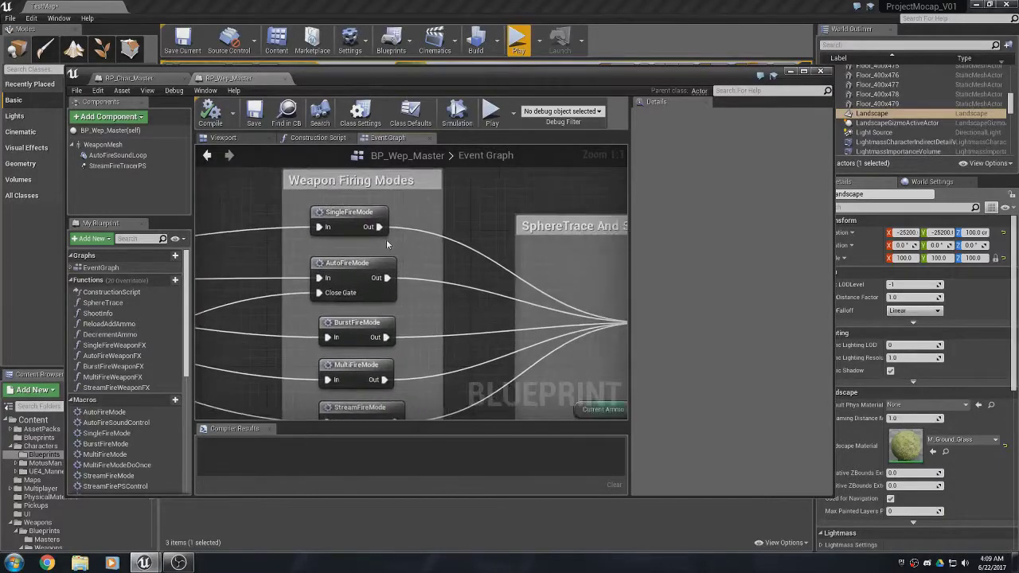
double_click(345, 217)
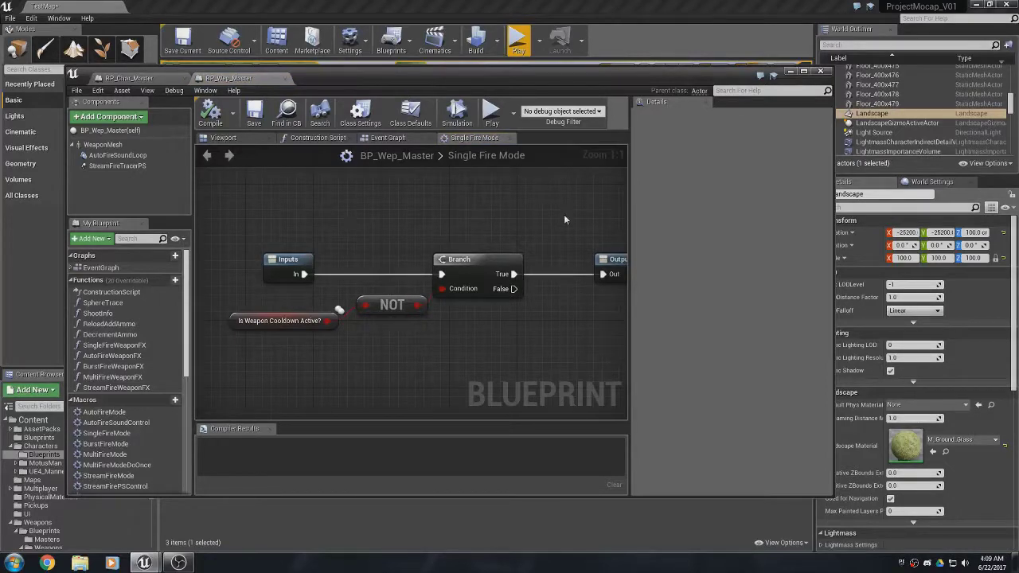
click(513, 139)
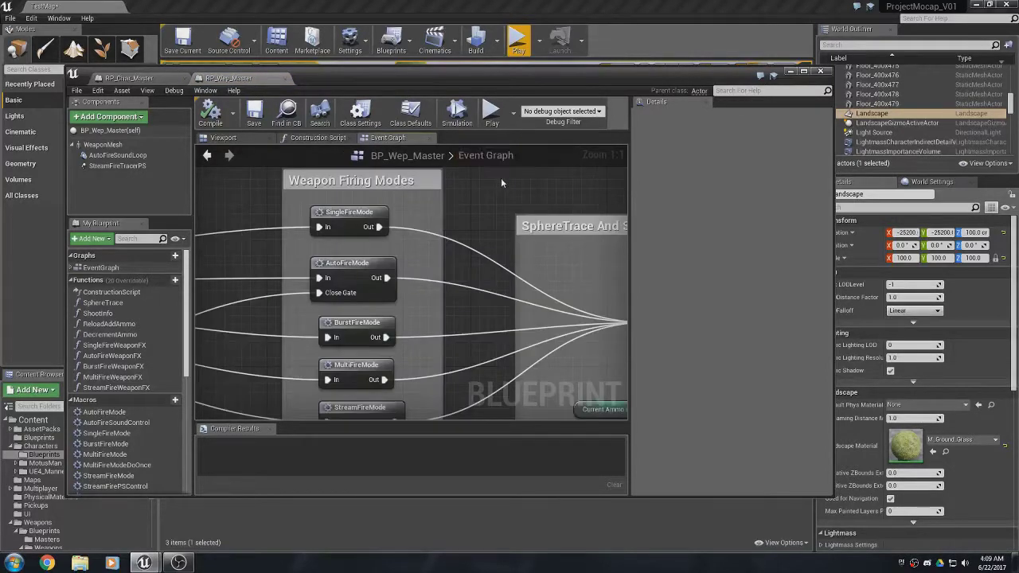
Peek into the Sphere Trace function, then select the Server Shoot Info call on its True branch.
mouse_move(501, 183)
right_down()
mouse_move(493, 232)
mouse_move(318, 223)
right_up()
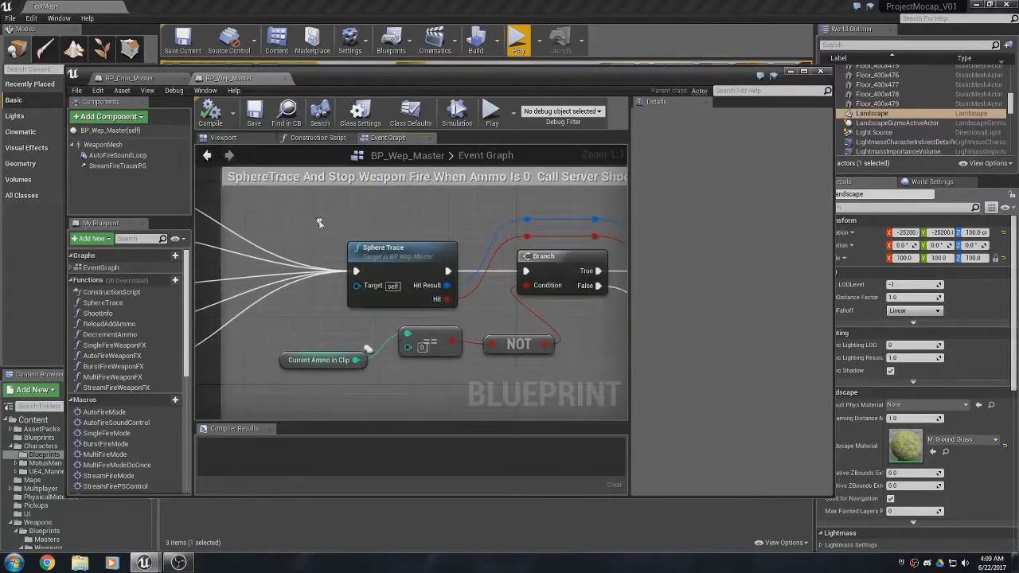
double_click(402, 267)
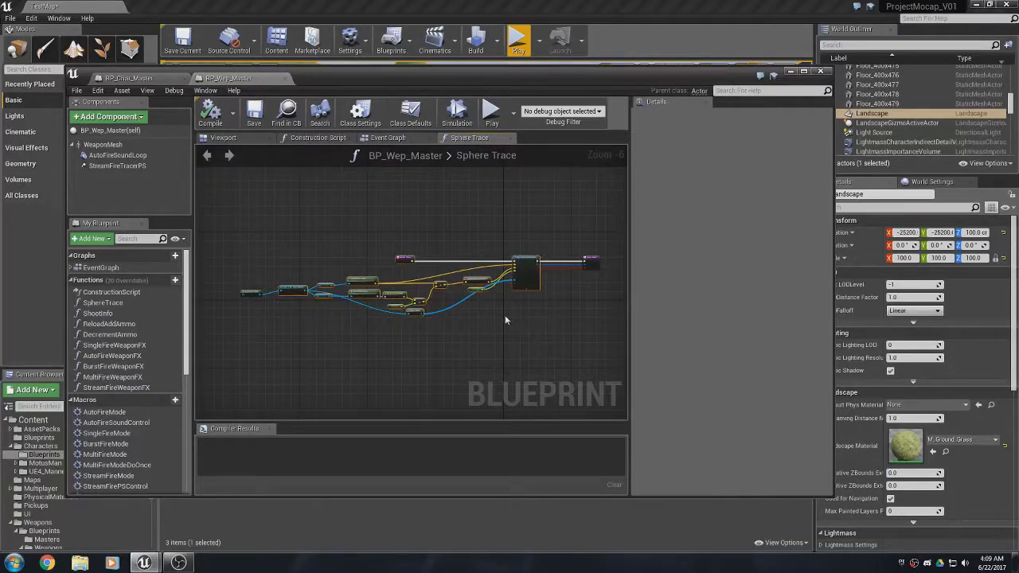
scroll(521, 330, up, 4)
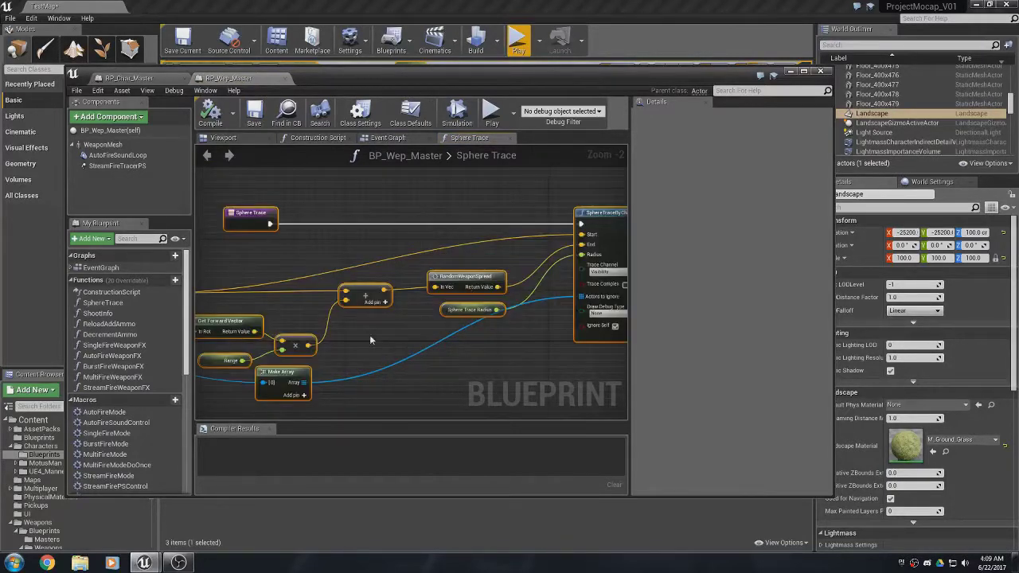
click(510, 139)
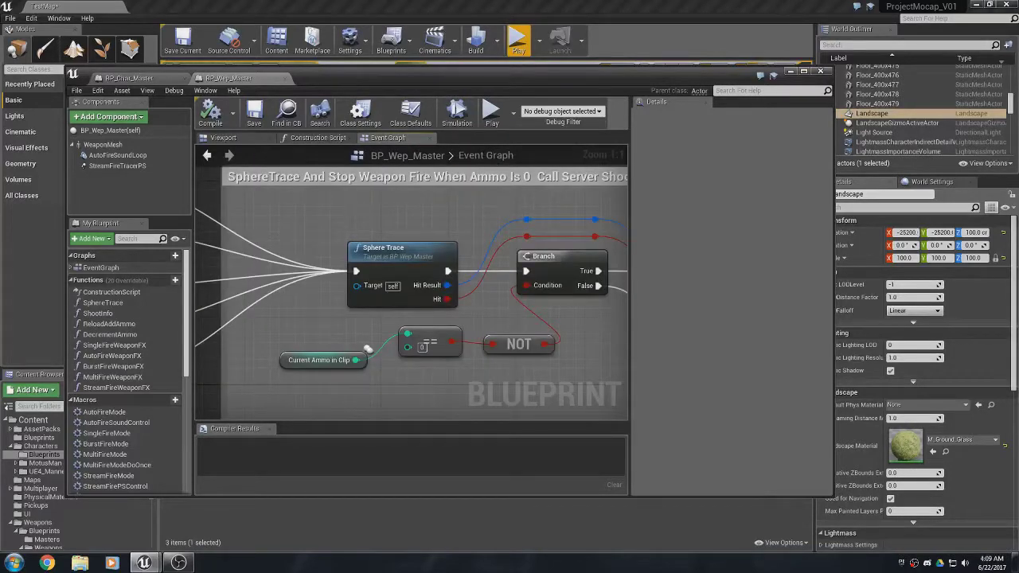
right_drag(367, 349, 341, 311)
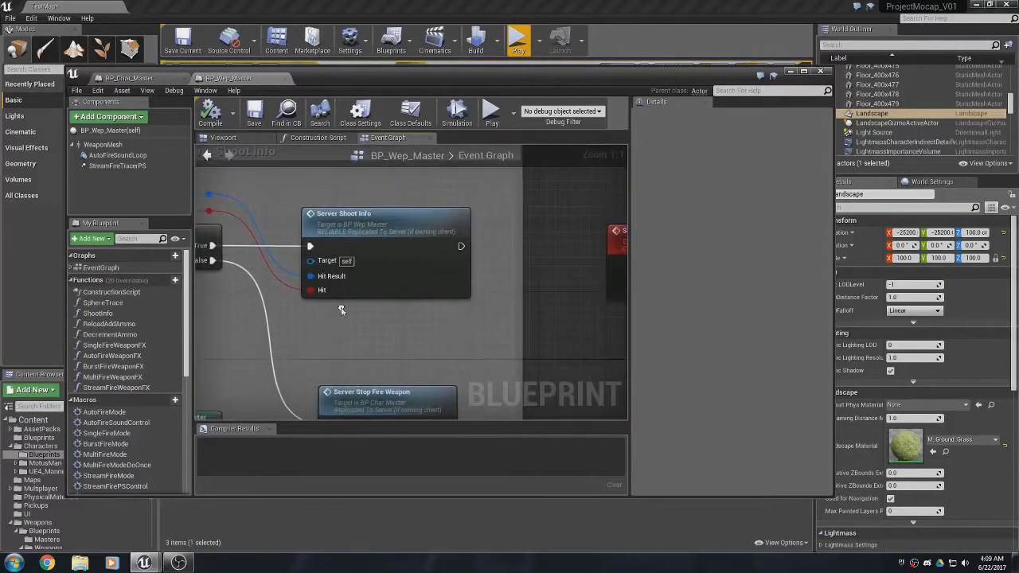
click(350, 263)
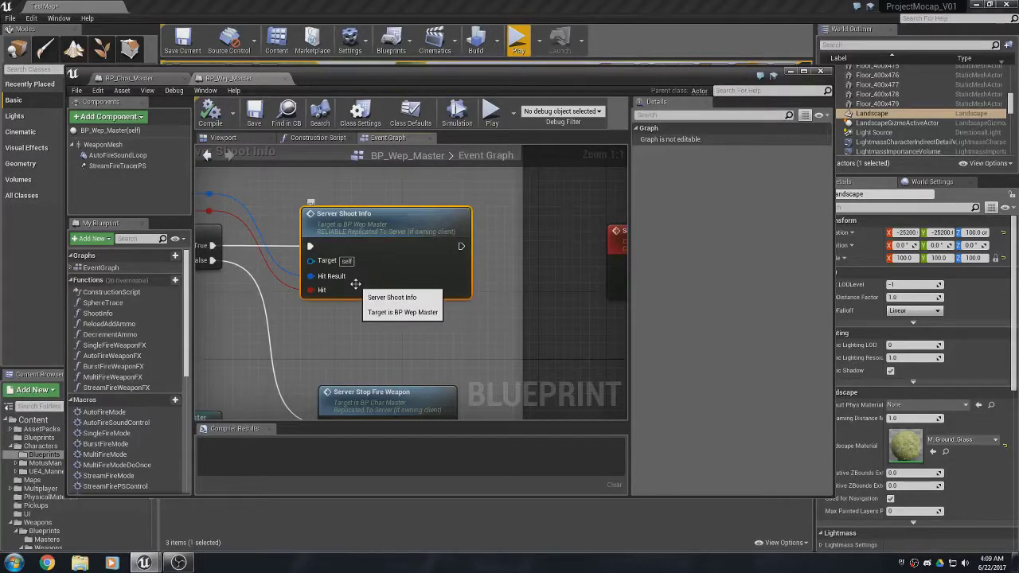
Jump to the Server_ShootInfo event and center its Shoot Info node.
double_click(363, 234)
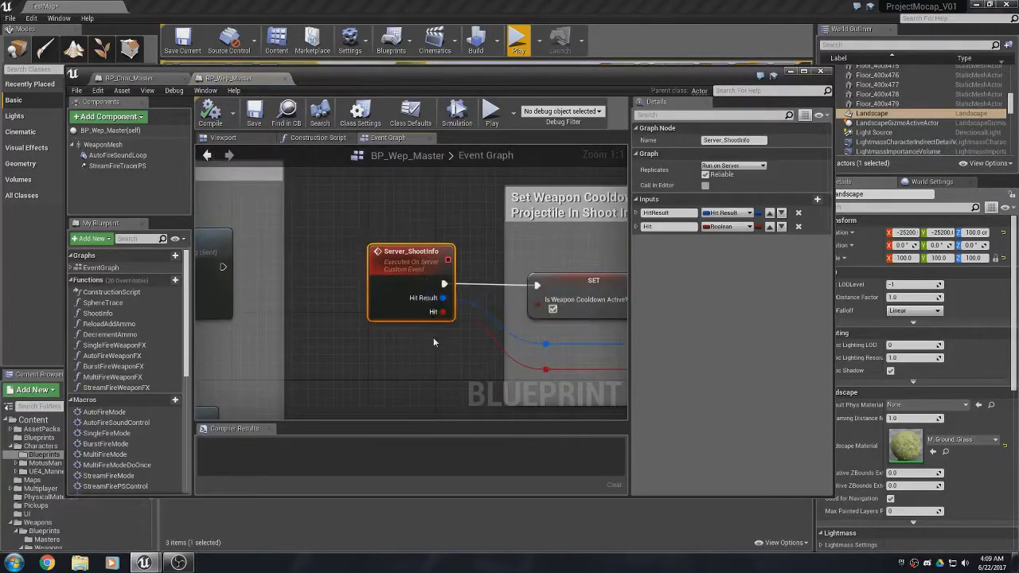
right_drag(433, 337, 344, 327)
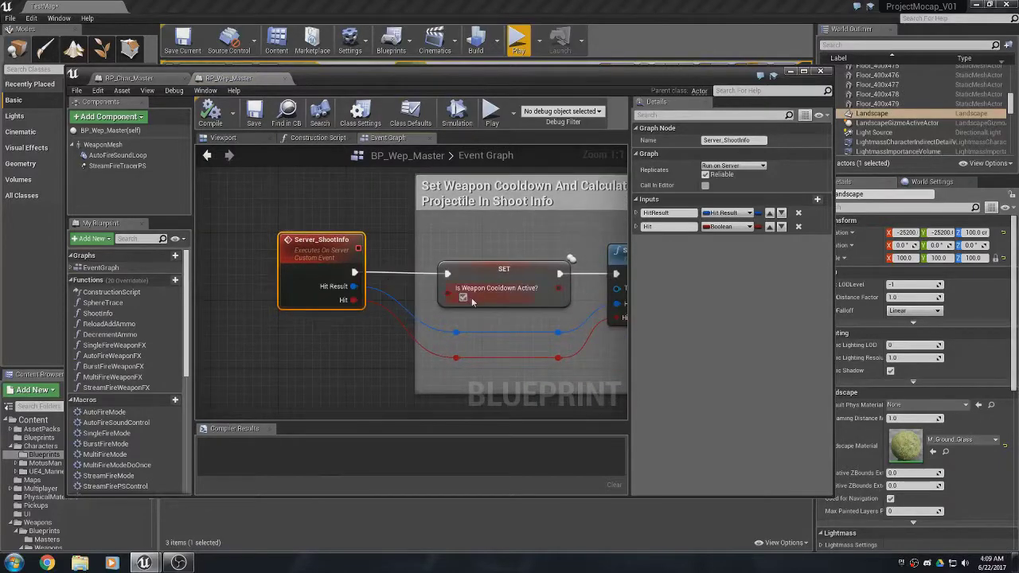
right_drag(487, 319, 379, 274)
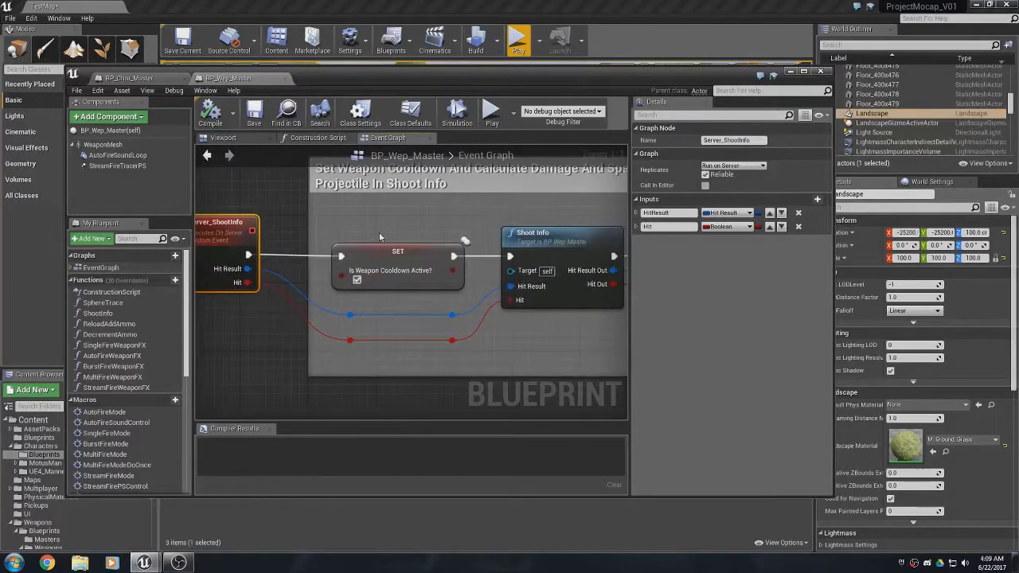
click(395, 253)
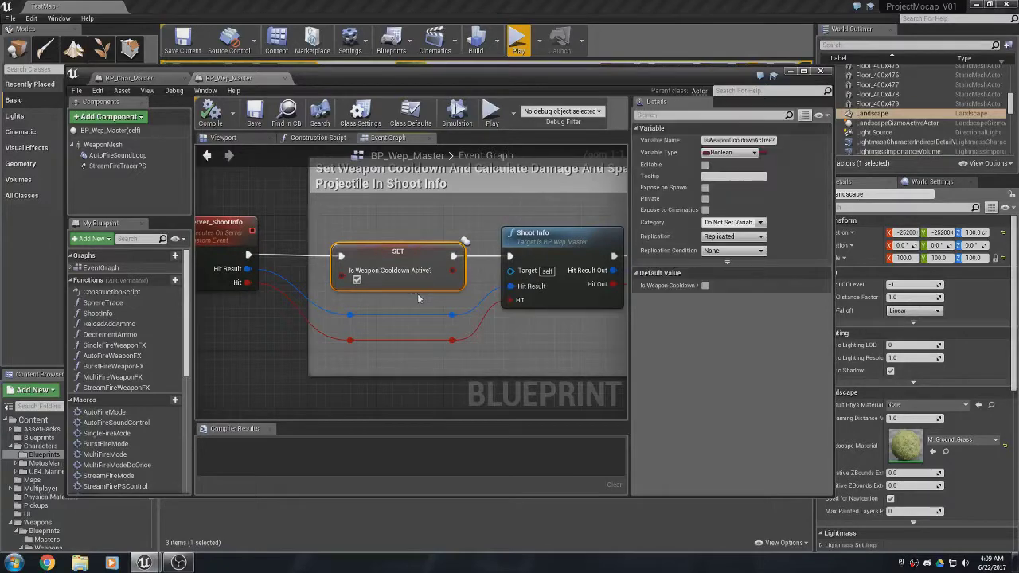
right_drag(468, 304, 398, 259)
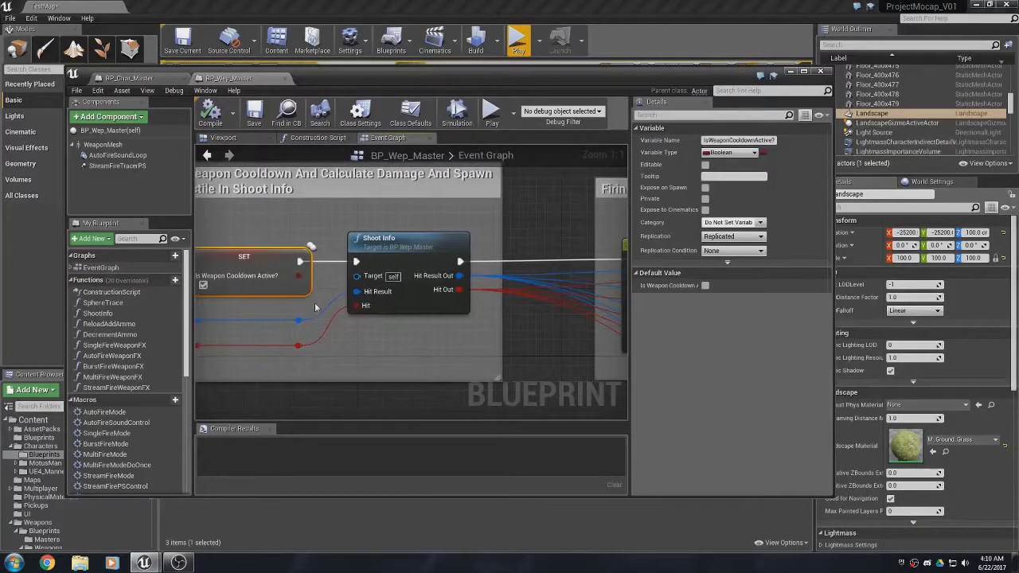
Open the Shoot Info graph and survey its hitscan Apply Damage and SpawnActor sections.
double_click(398, 255)
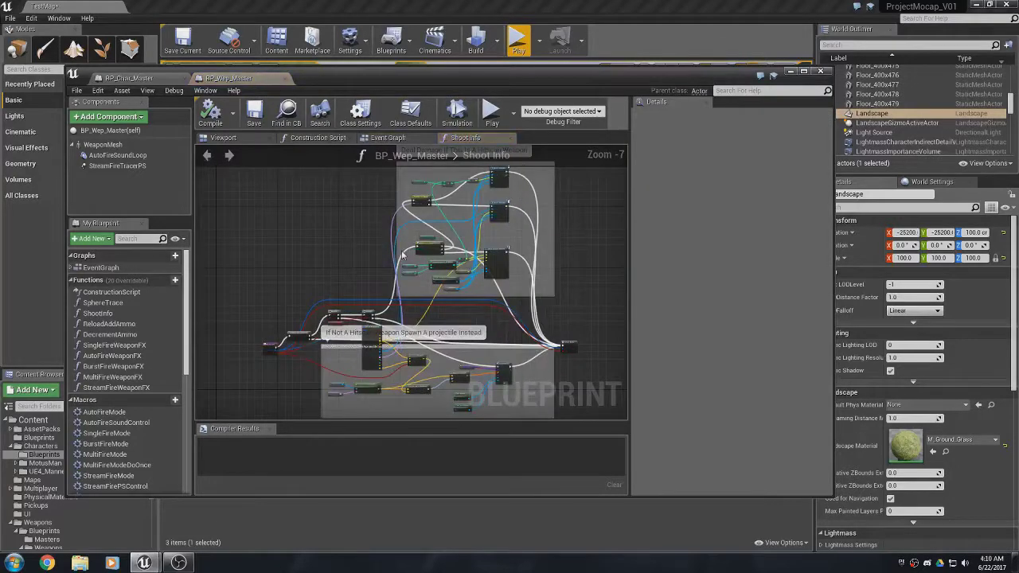
right_drag(359, 261, 302, 322)
scroll(393, 213, up, 4)
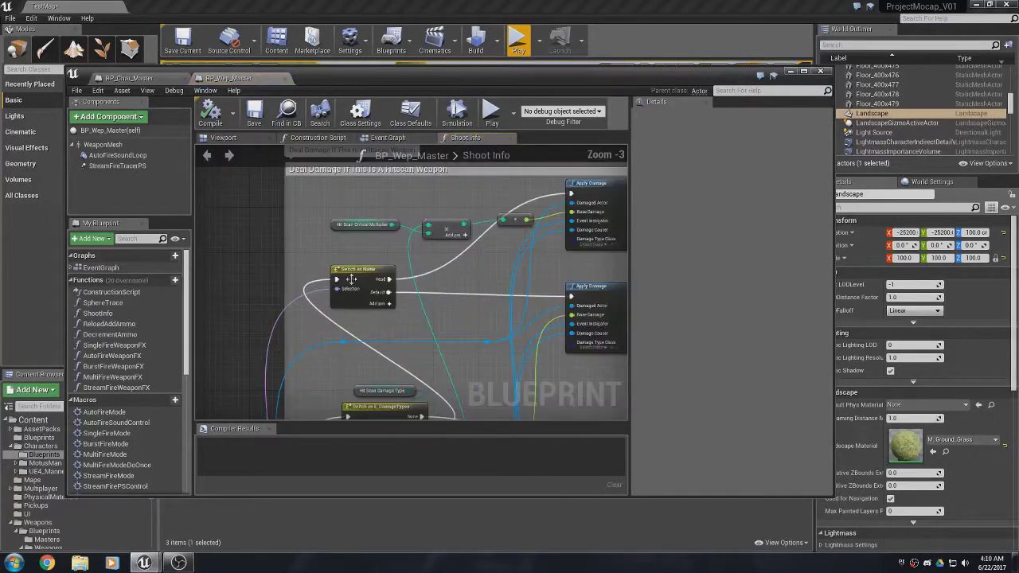
scroll(411, 250, down, 5)
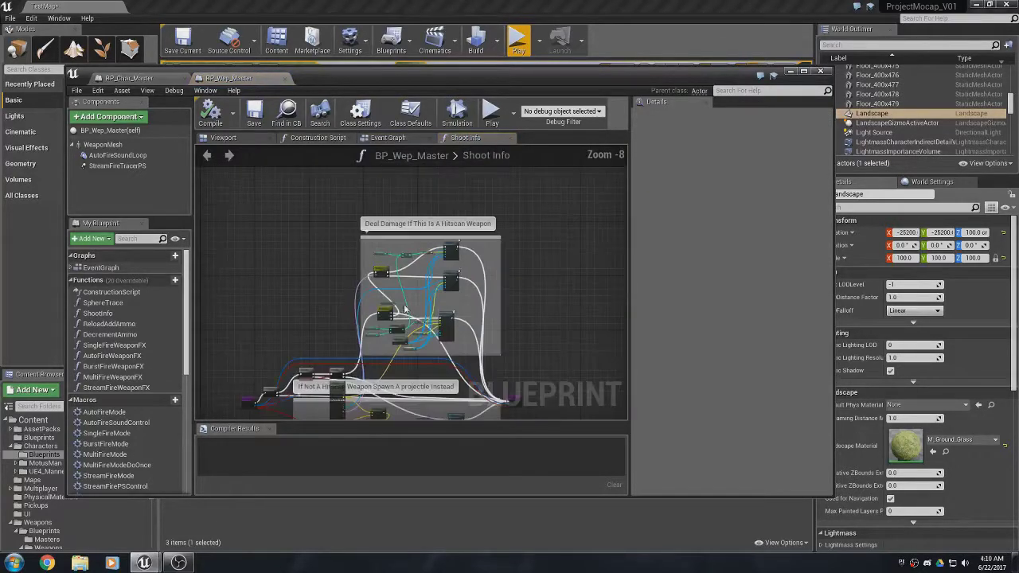
right_drag(430, 279, 438, 216)
scroll(438, 216, up, 4)
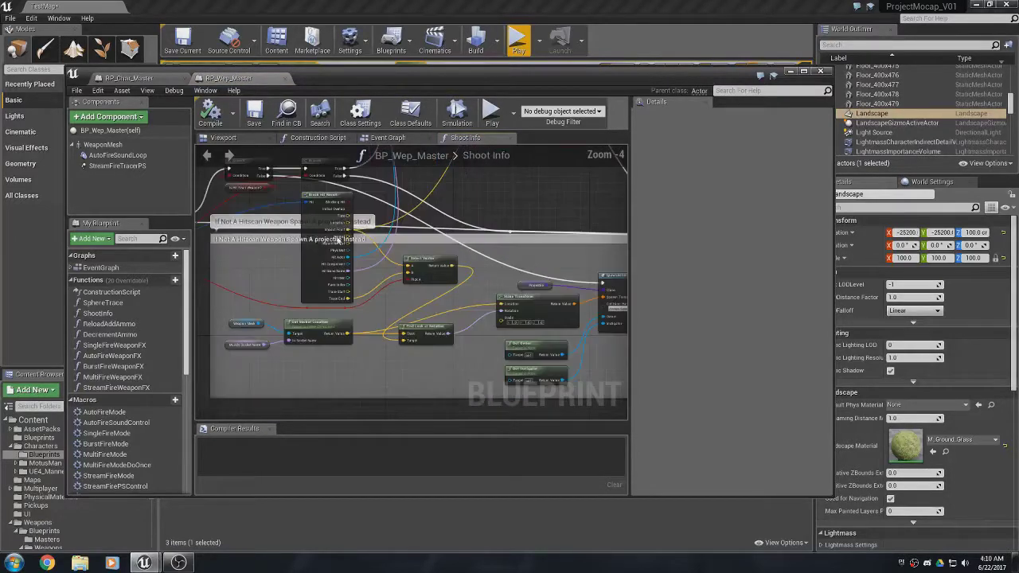
right_drag(495, 355, 334, 357)
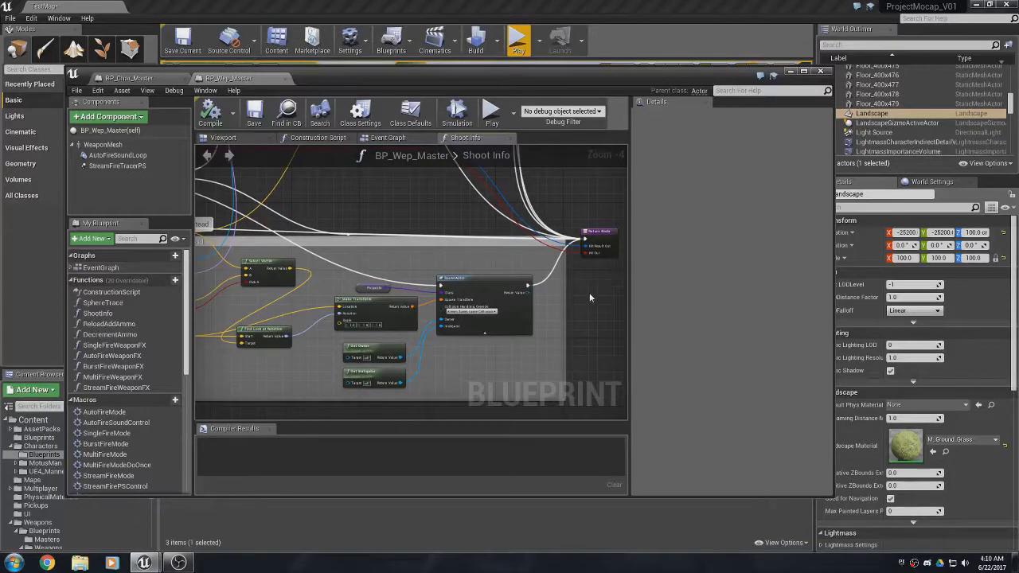
drag(585, 238, 511, 141)
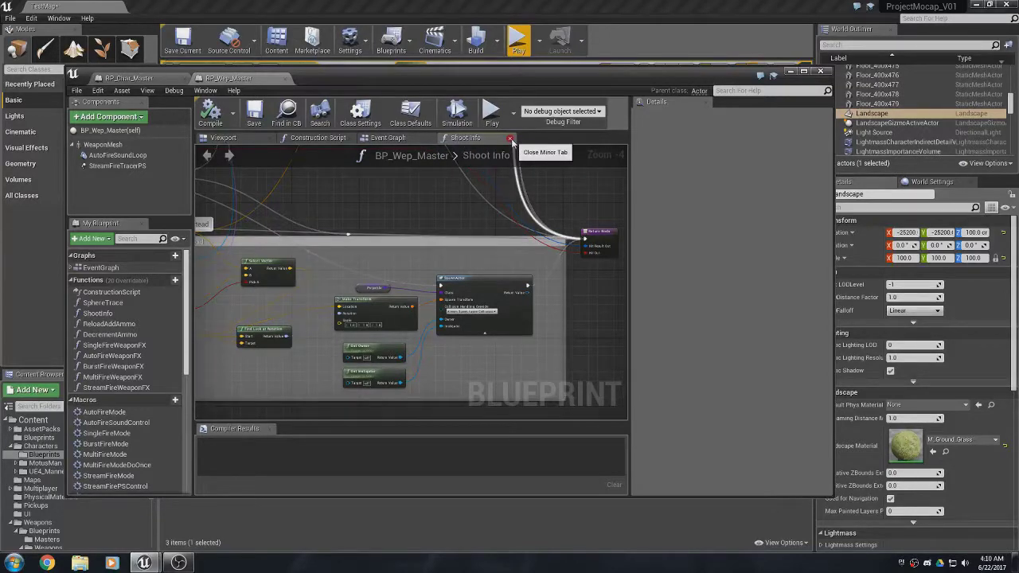
Return to the Event Graph and view the firing-mode switch, Weapon Firing Modes and SphereTrace sections.
click(511, 139)
click(378, 239)
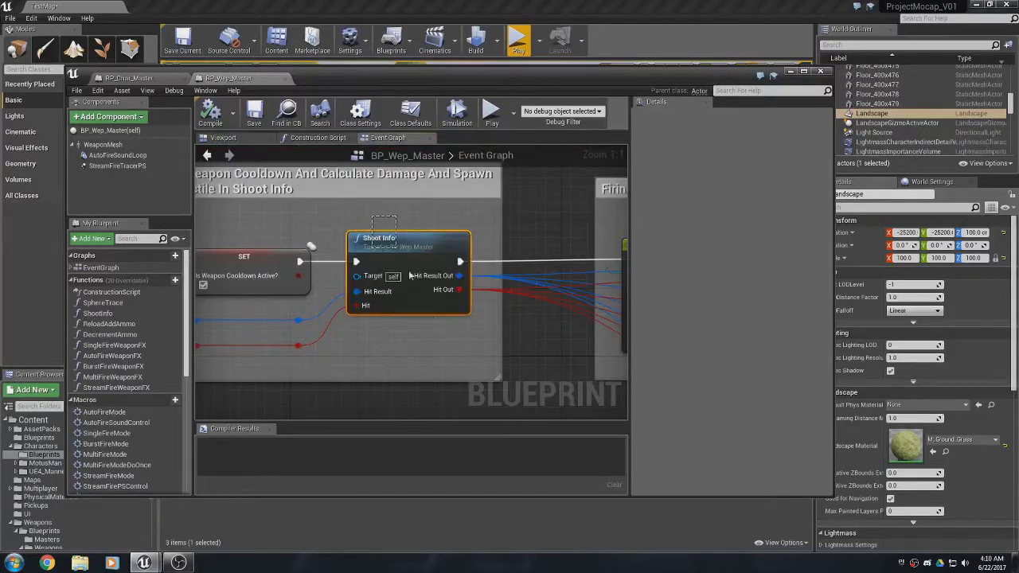
right_drag(512, 235, 226, 231)
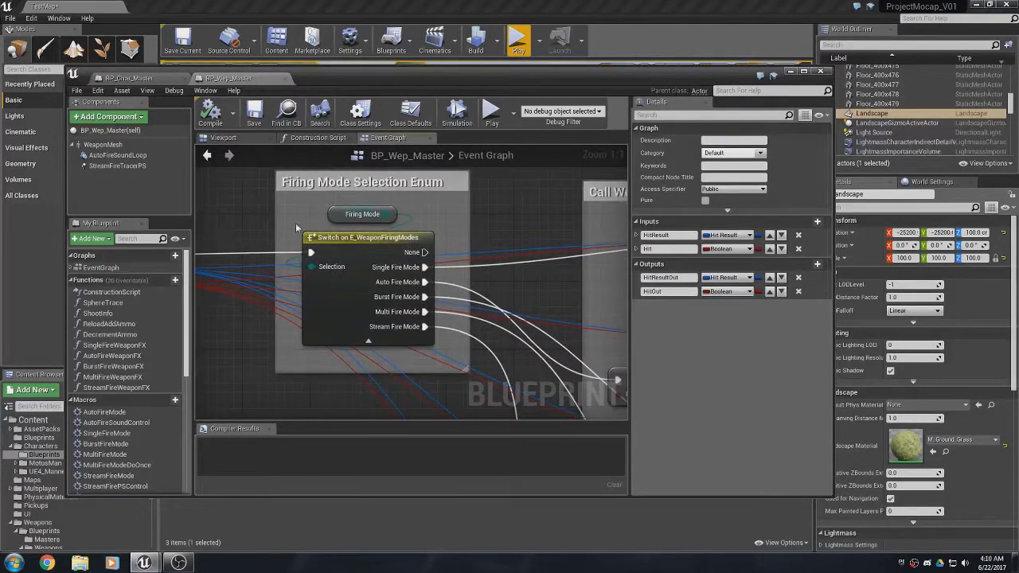
drag(301, 216, 344, 267)
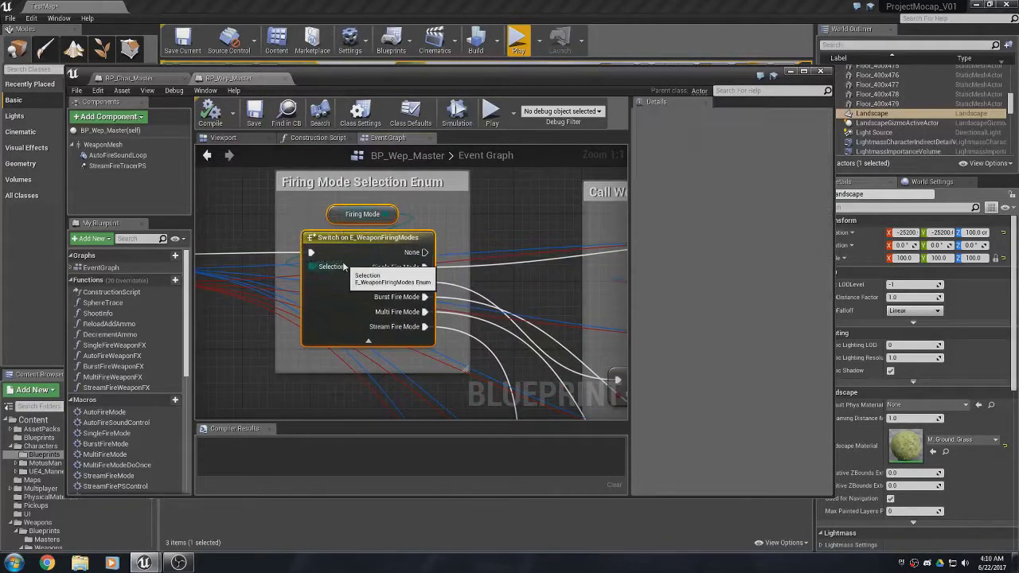
scroll(303, 241, down, 5)
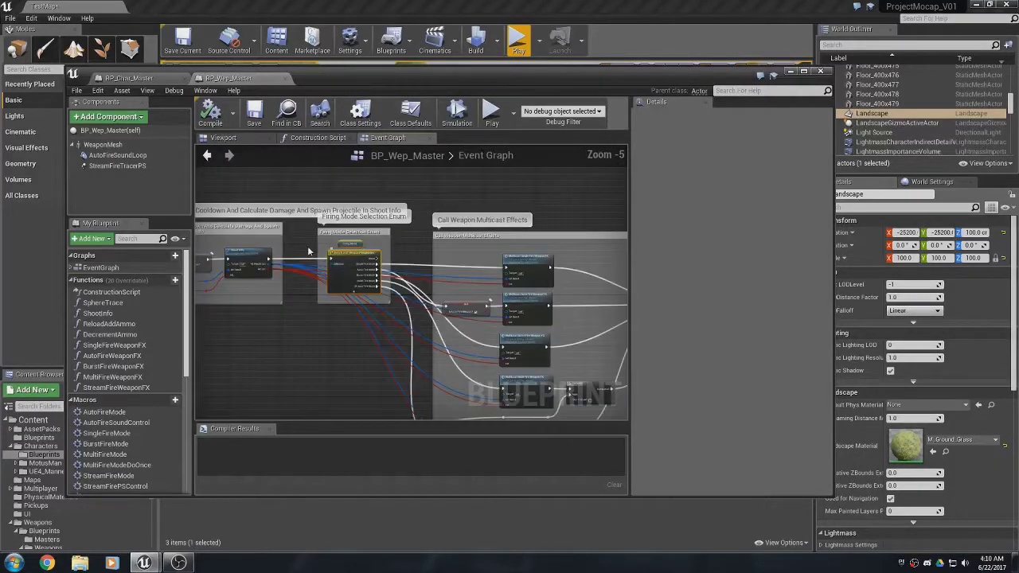
right_drag(302, 242, 628, 303)
right_drag(327, 322, 438, 326)
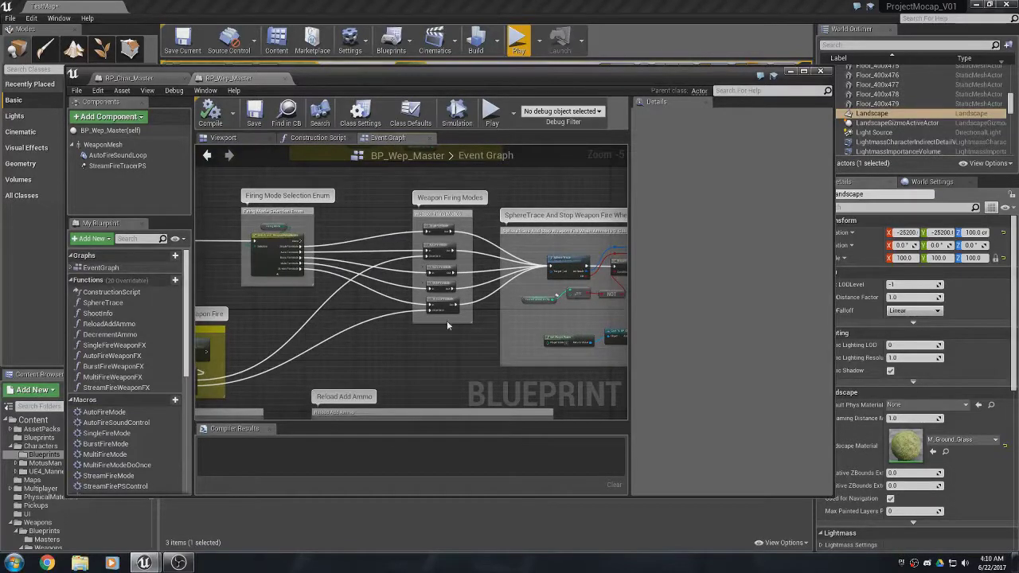
Follow the Multicast Single Fire Weapon FX nodes over to the Decrement Ammo section.
right_drag(463, 350, 249, 316)
right_drag(471, 320, 313, 290)
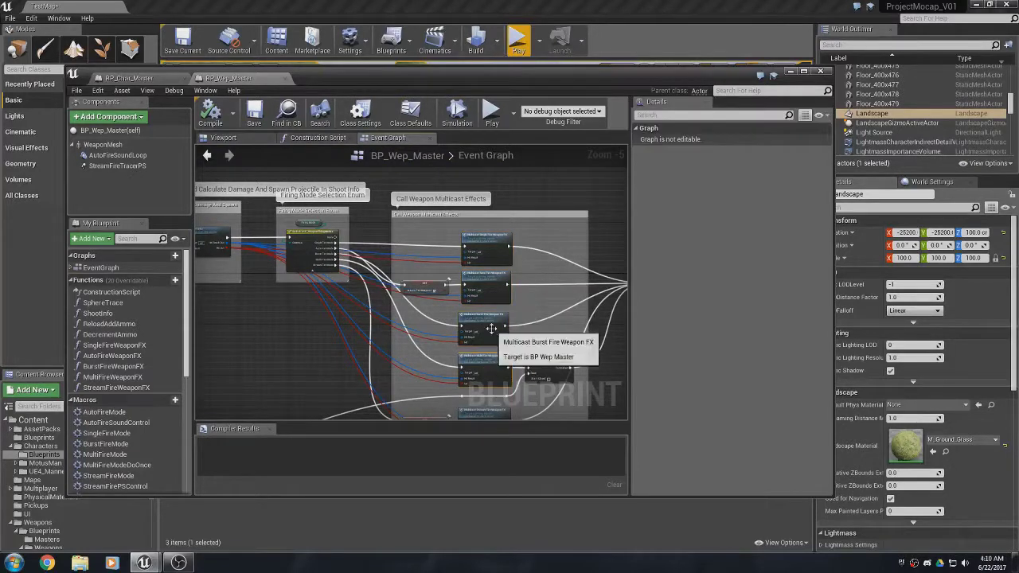
click(487, 253)
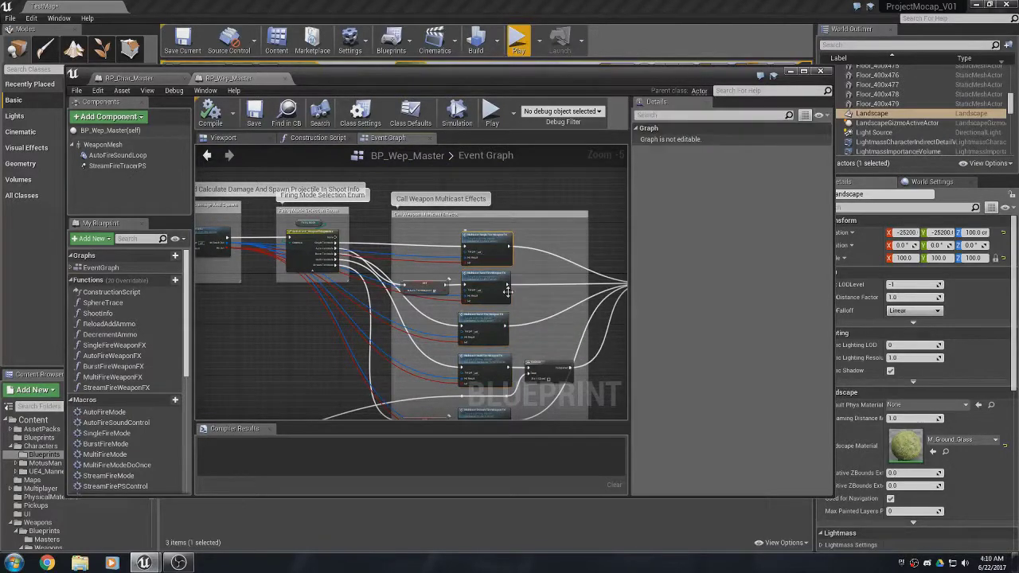
right_drag(477, 263, 296, 255)
scroll(462, 273, up, 4)
scroll(462, 273, up, 1)
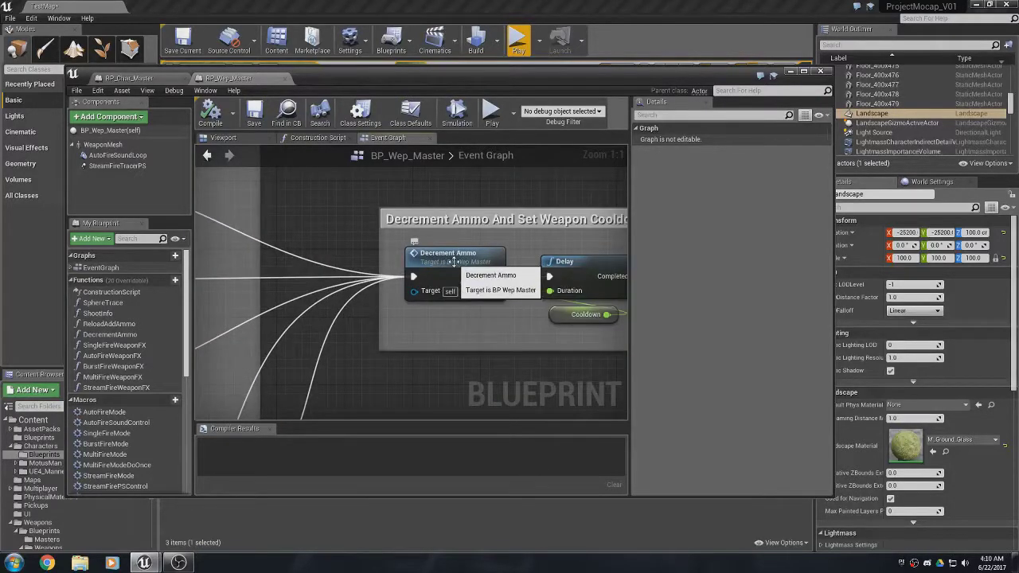
Select the Decrement Ammo, Delay and Is Weapon Cooldown Active? SET nodes to inspect them.
click(453, 262)
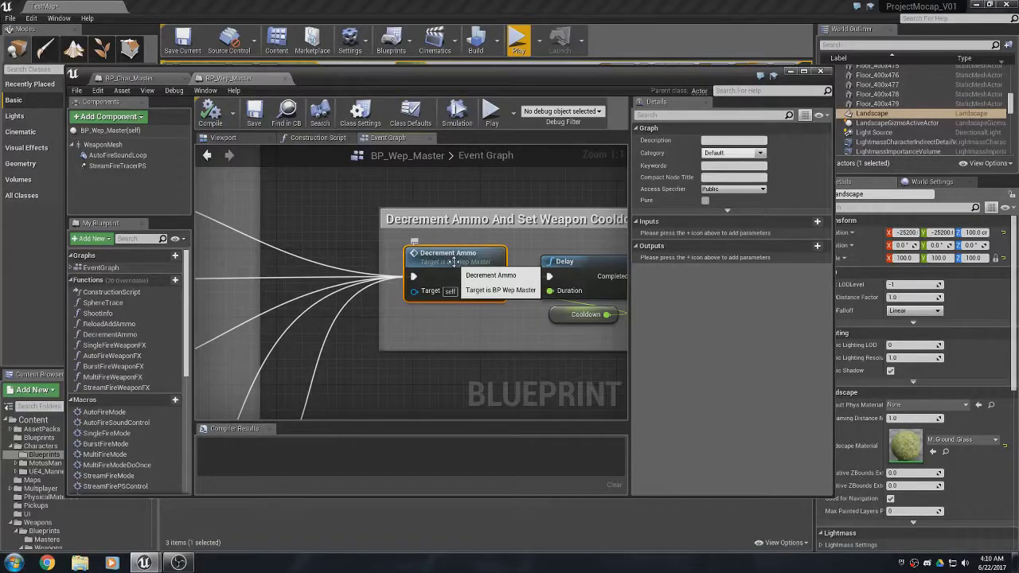
right_drag(500, 315, 275, 305)
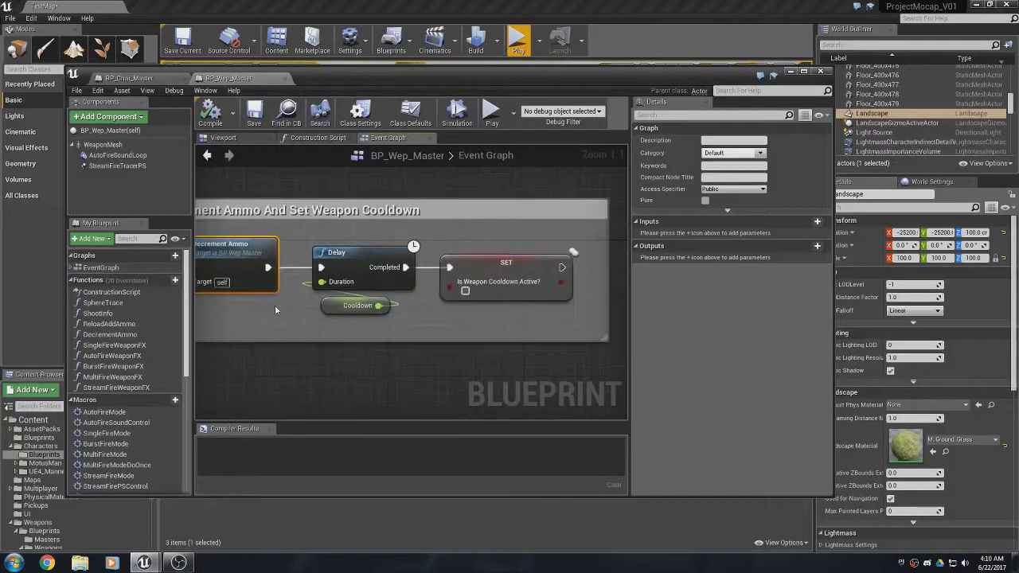
click(342, 250)
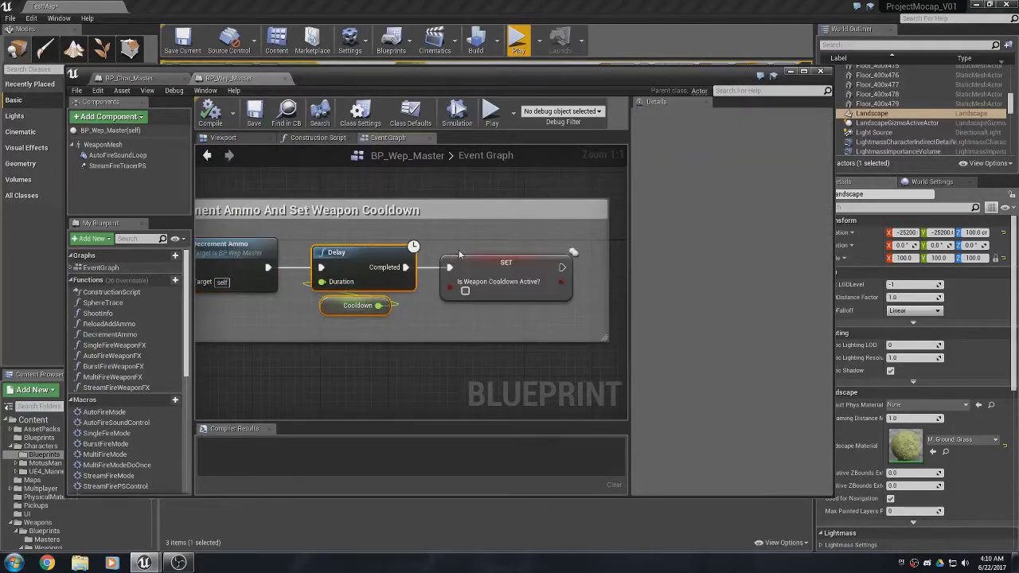
drag(458, 249, 508, 322)
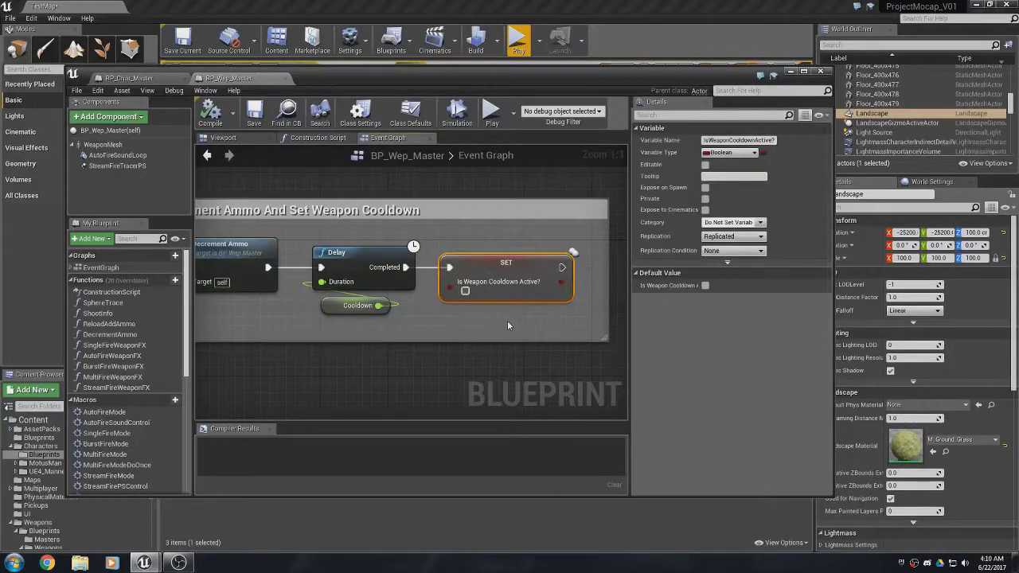
Zoom out and back in on the multicast group calling Single and Auto Fire Weapon FX.
scroll(508, 325, down, 7)
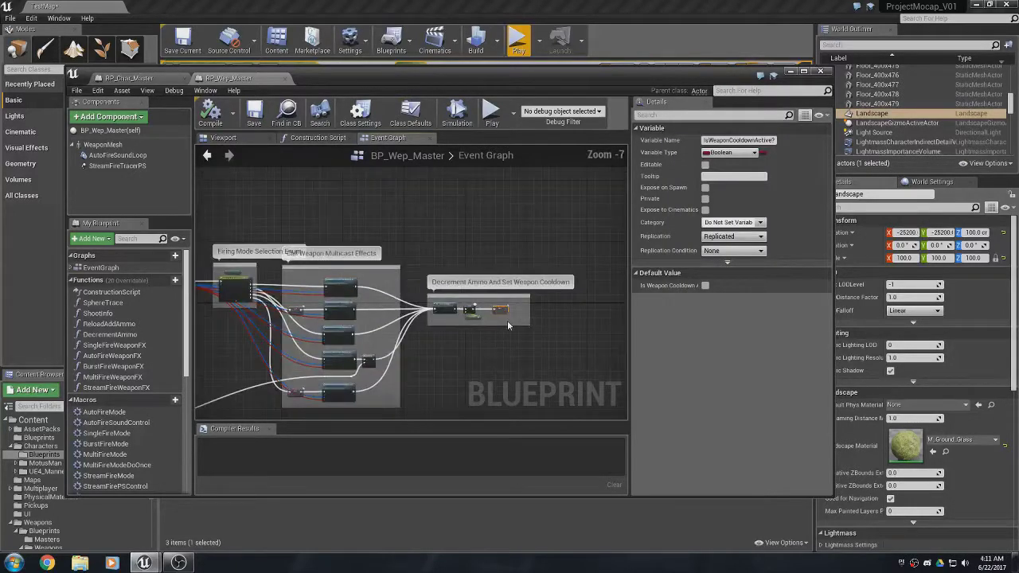
scroll(483, 354, up, 5)
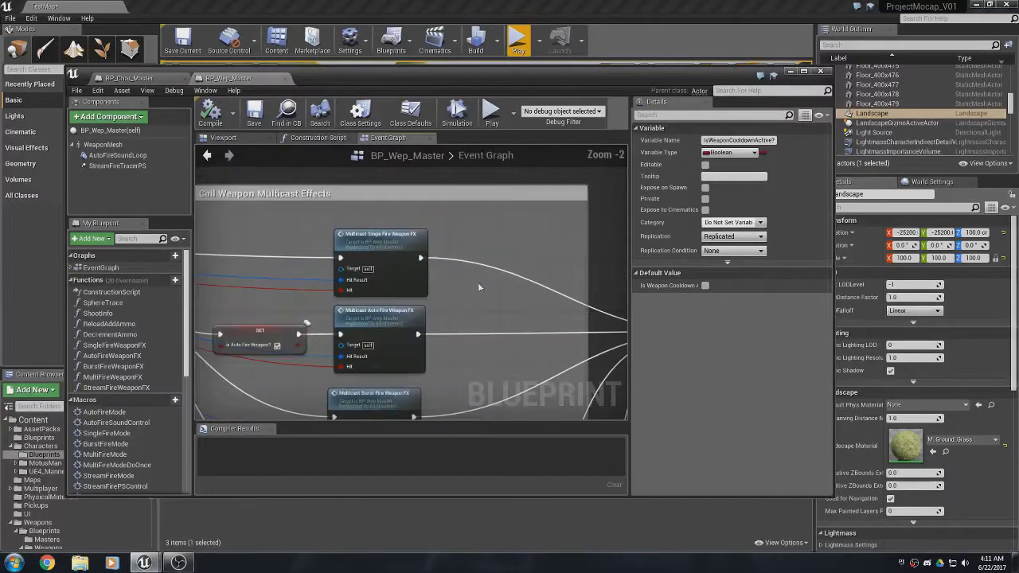
scroll(454, 281, down, 4)
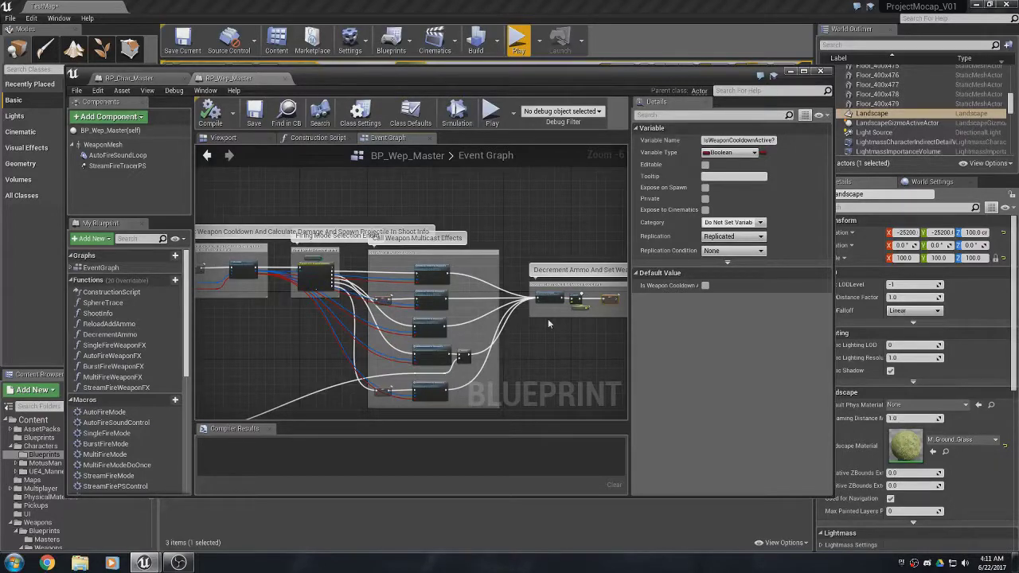
scroll(459, 334, up, 7)
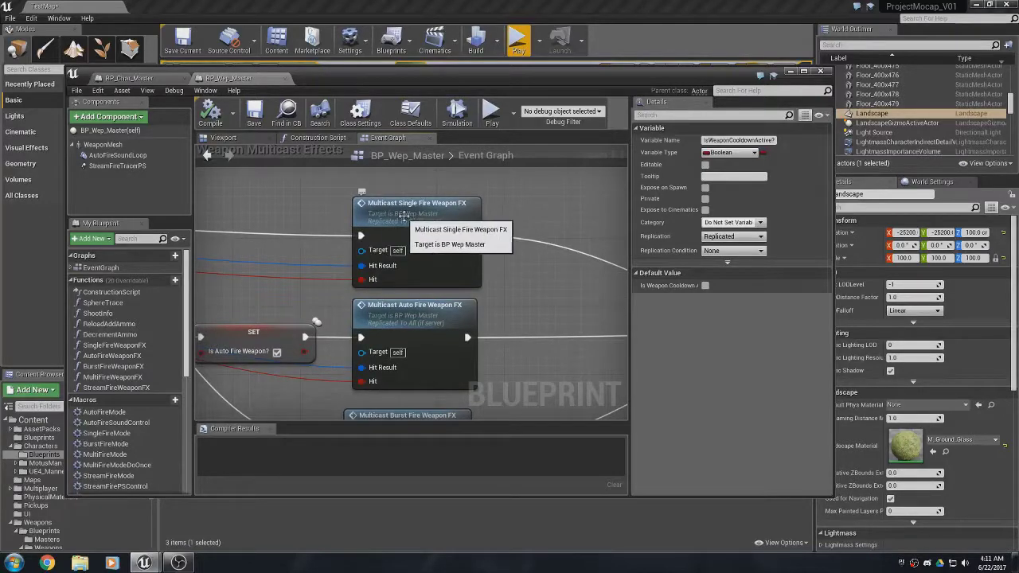
Jump to the Multicast_SingleFireWeaponFX custom event and frame it inside the Single Fire Weapon FX comment.
double_click(455, 209)
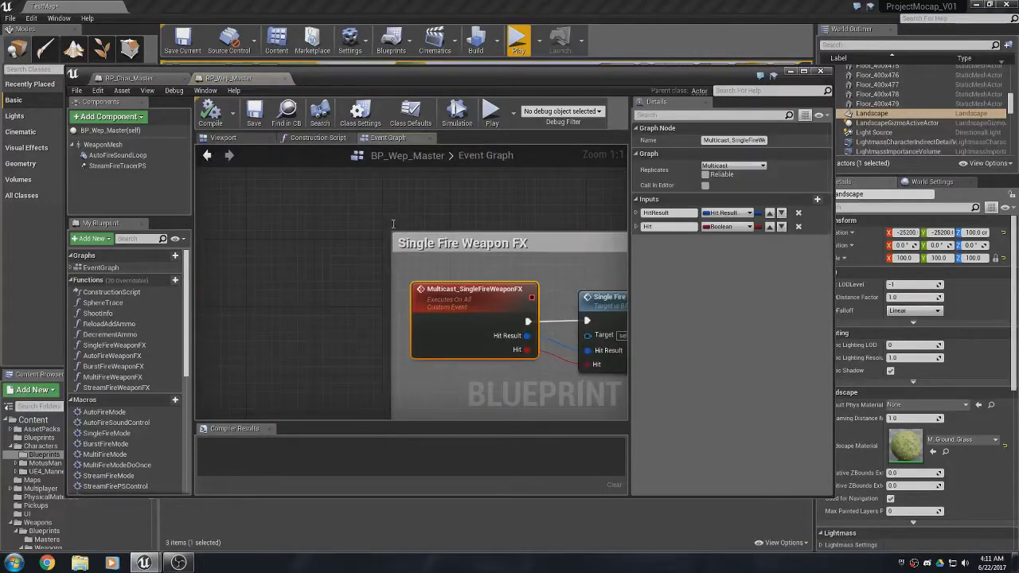
scroll(360, 242, down, 10)
scroll(361, 246, down, 1)
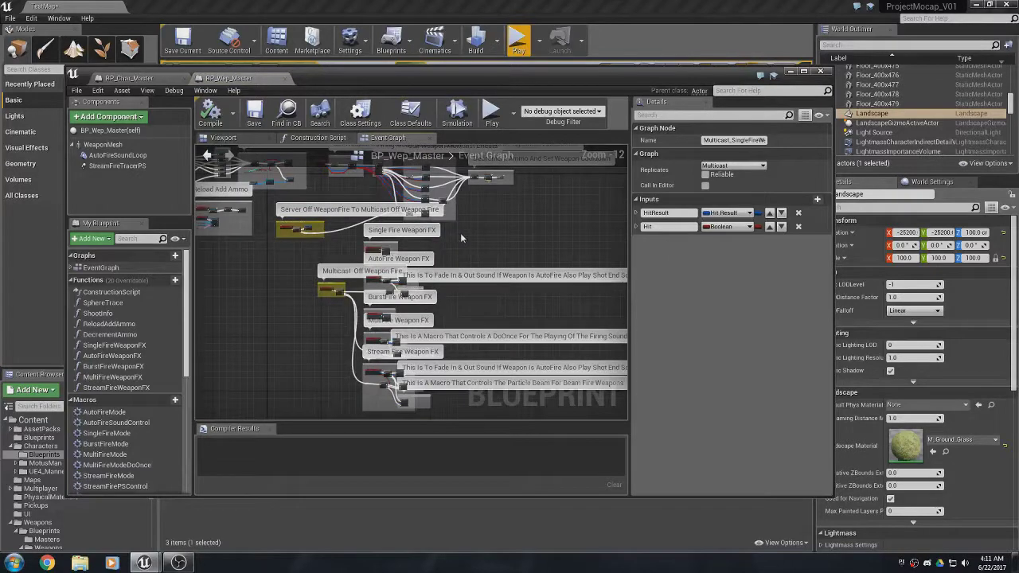
right_drag(460, 232, 579, 324)
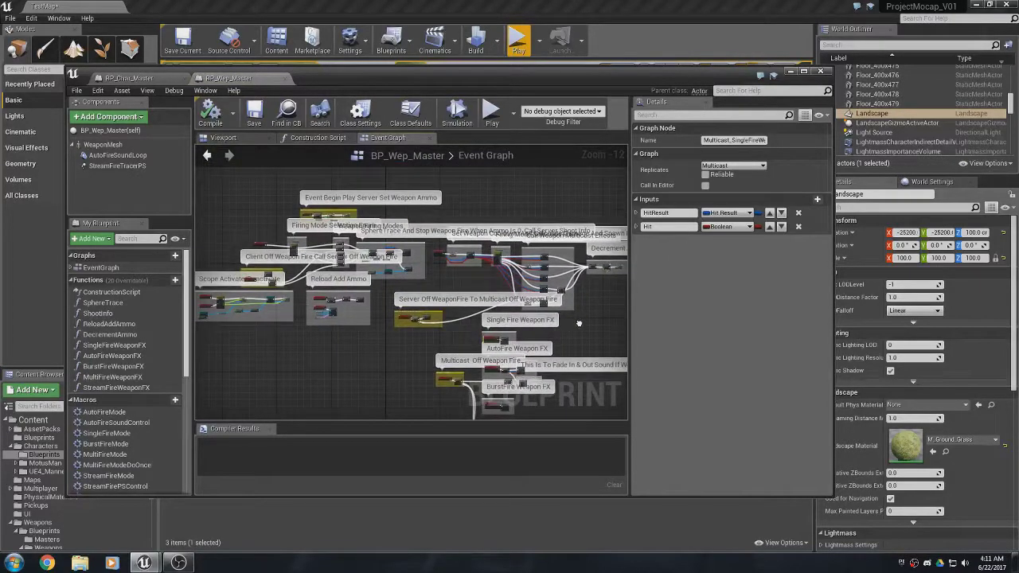
scroll(579, 323, up, 9)
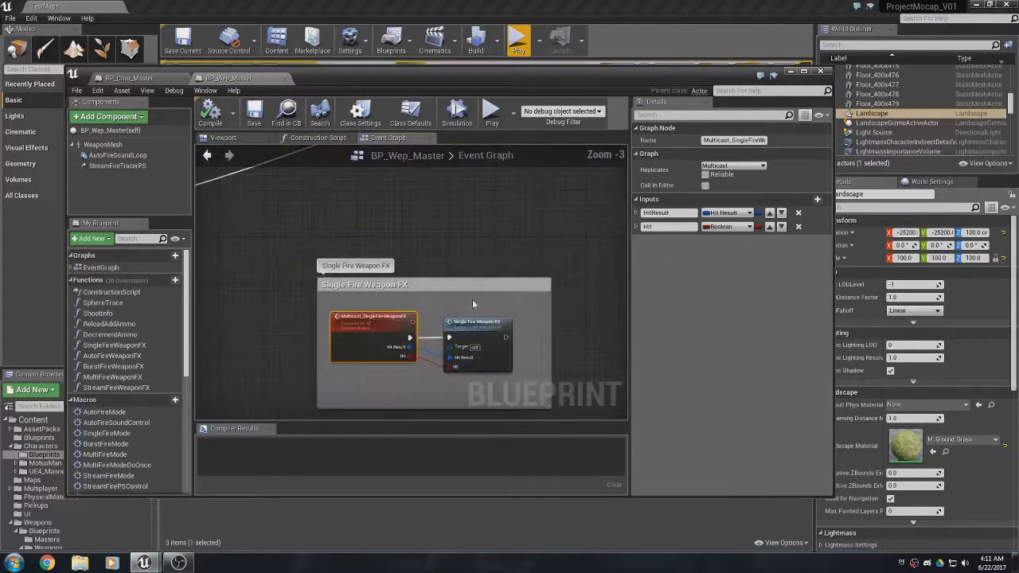
right_drag(556, 326, 468, 256)
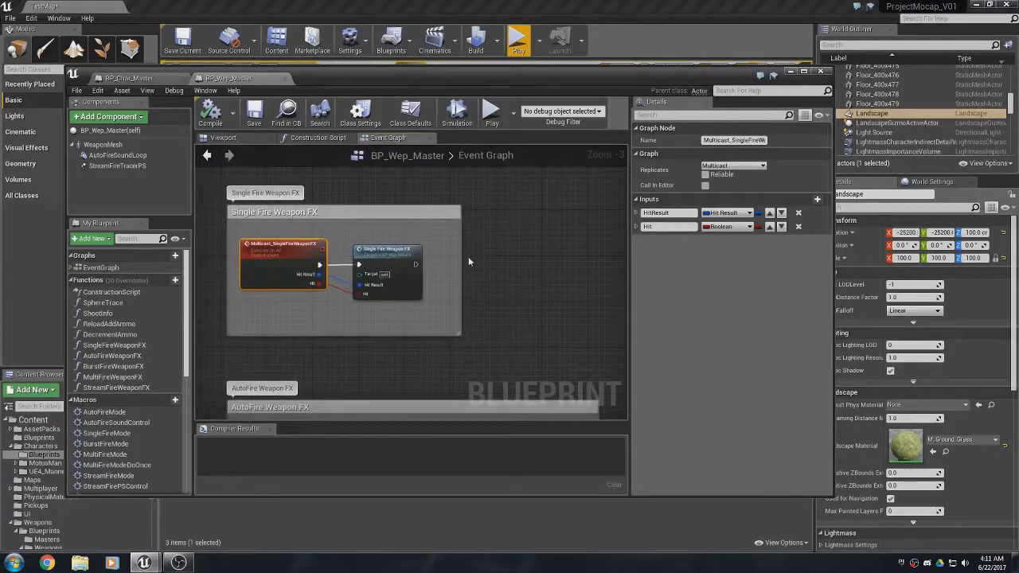
scroll(283, 271, up, 3)
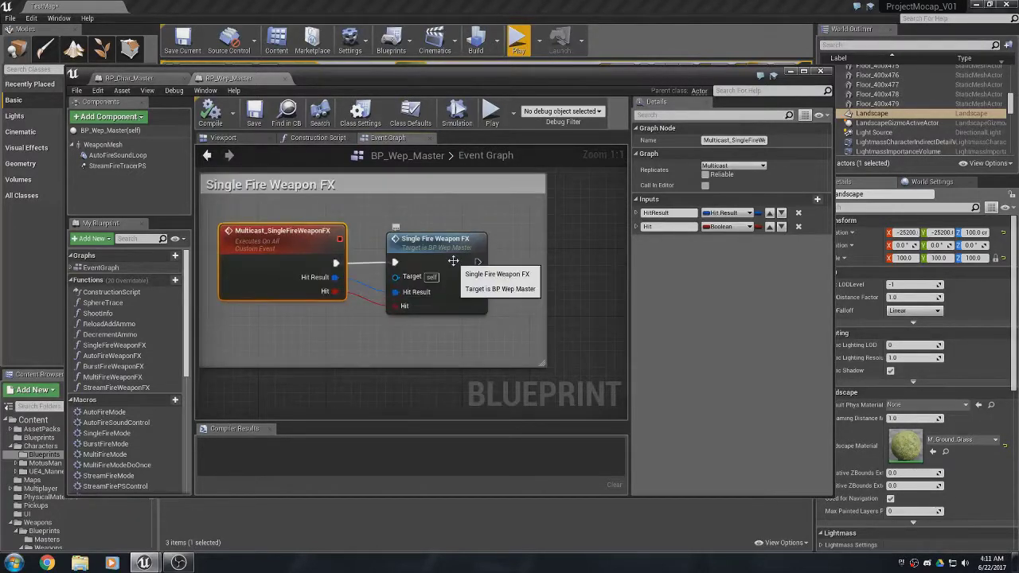
Open the Single Fire Weapon FX function and frame its muzzle flash section with Spawn Emitter Attached.
double_click(453, 261)
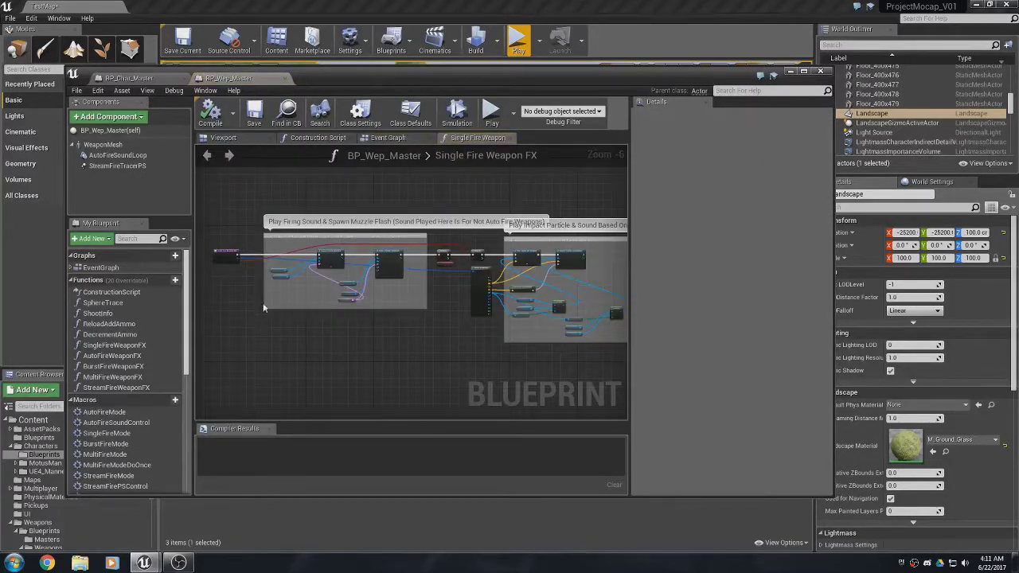
scroll(247, 243, up, 3)
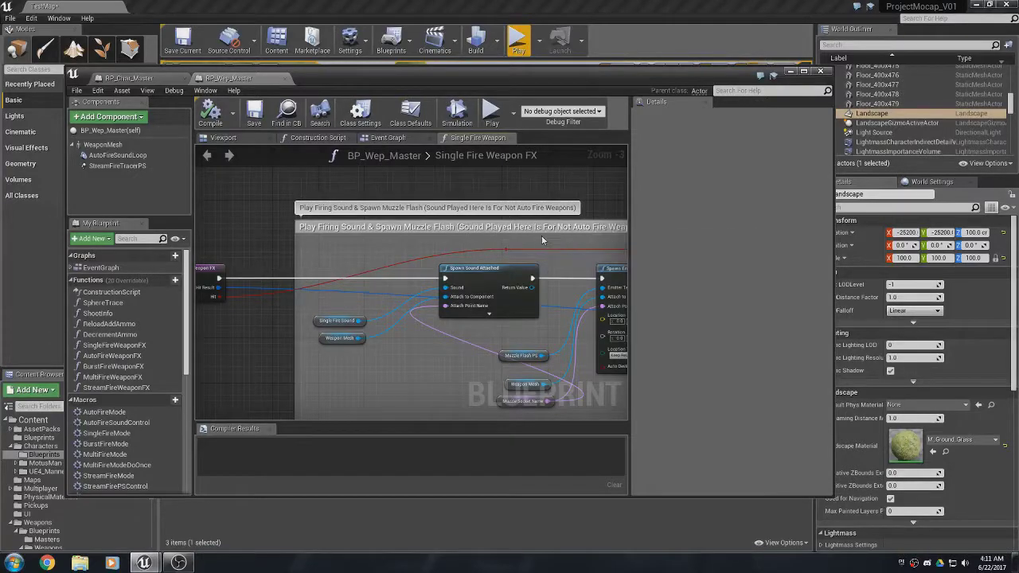
right_drag(544, 243, 426, 234)
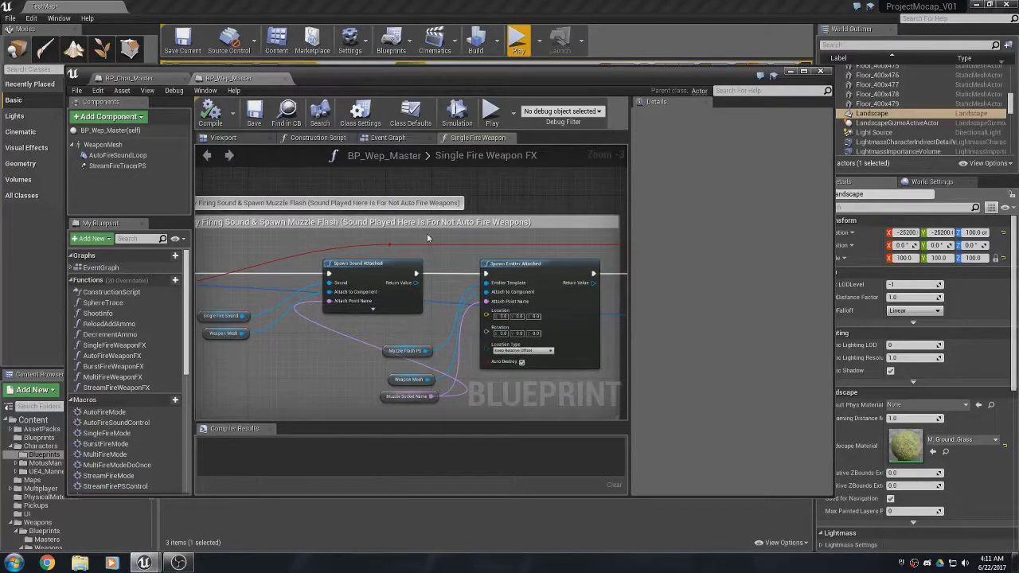
right_drag(285, 253, 368, 235)
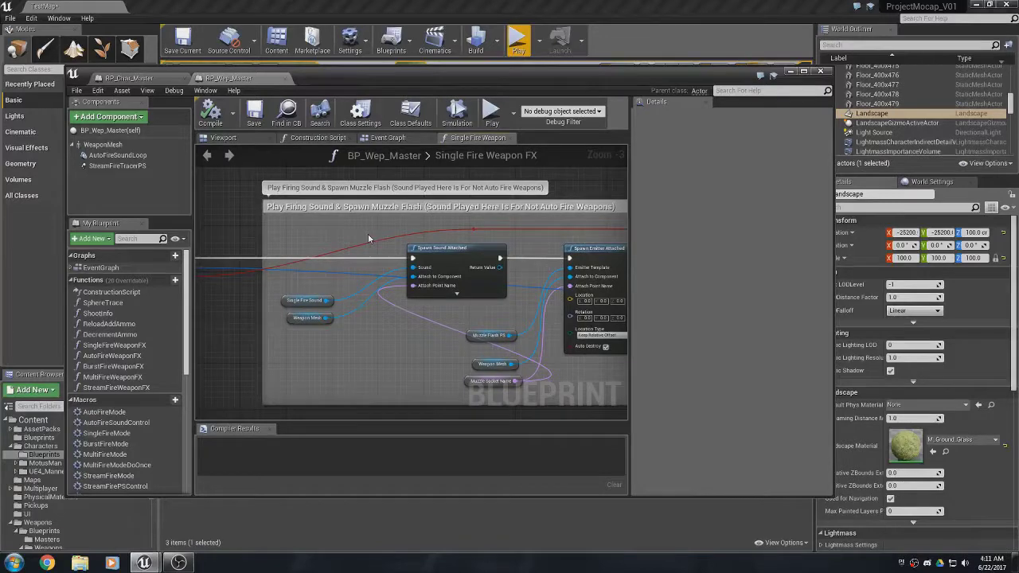
Move across to the impact particle and sound section of the function.
scroll(368, 238, down, 3)
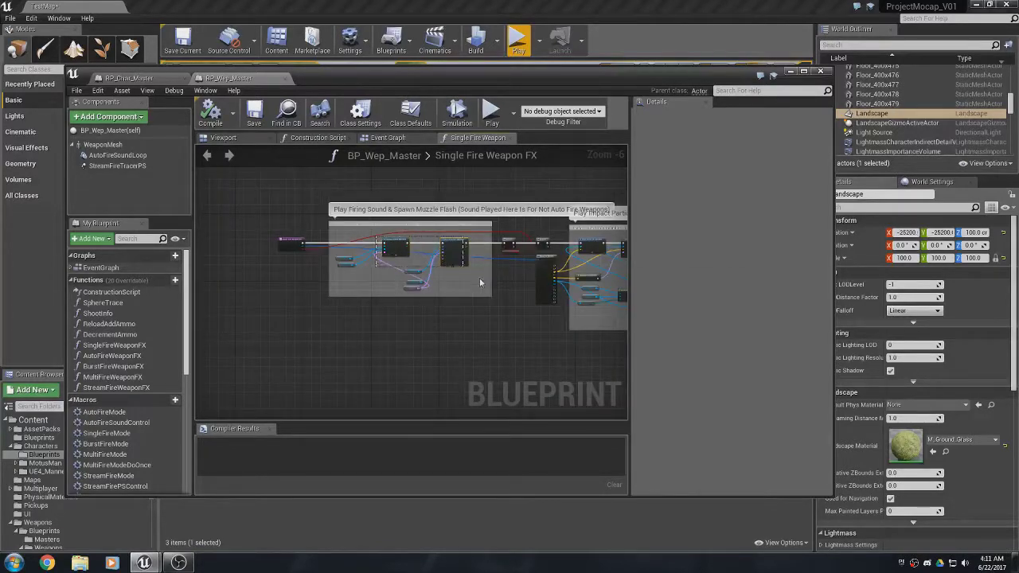
right_drag(507, 287, 311, 291)
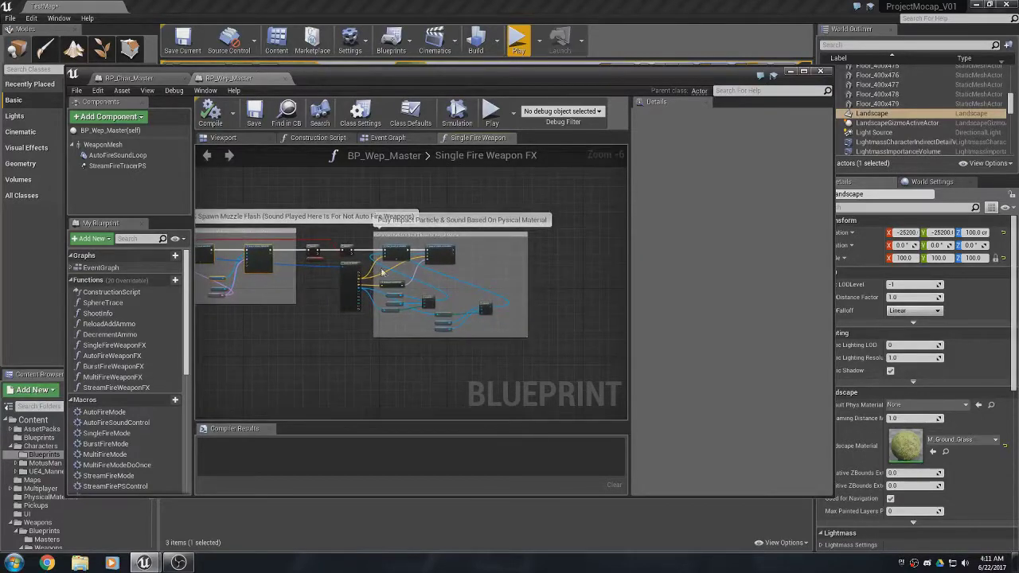
scroll(365, 266, up, 4)
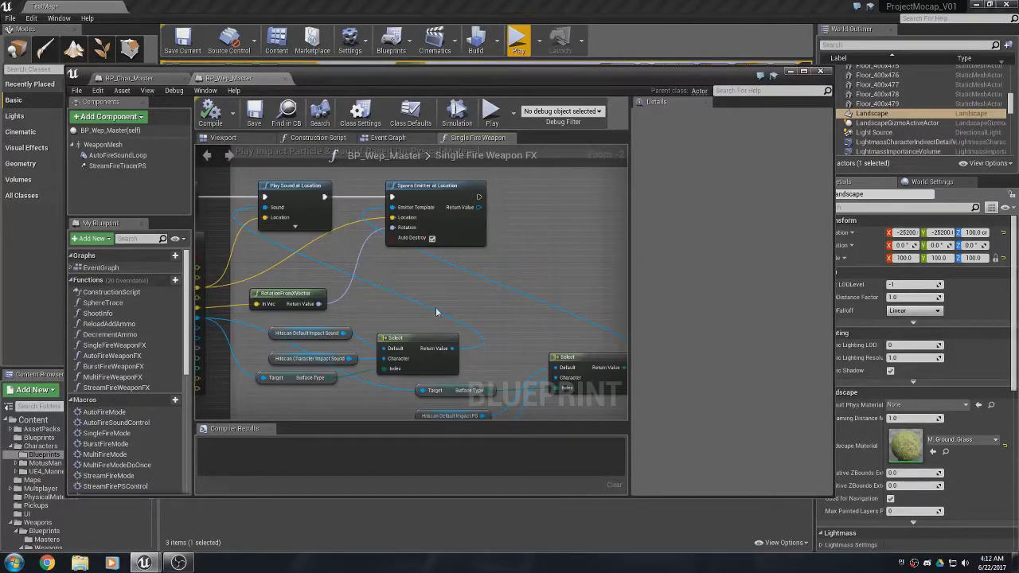
scroll(360, 272, down, 4)
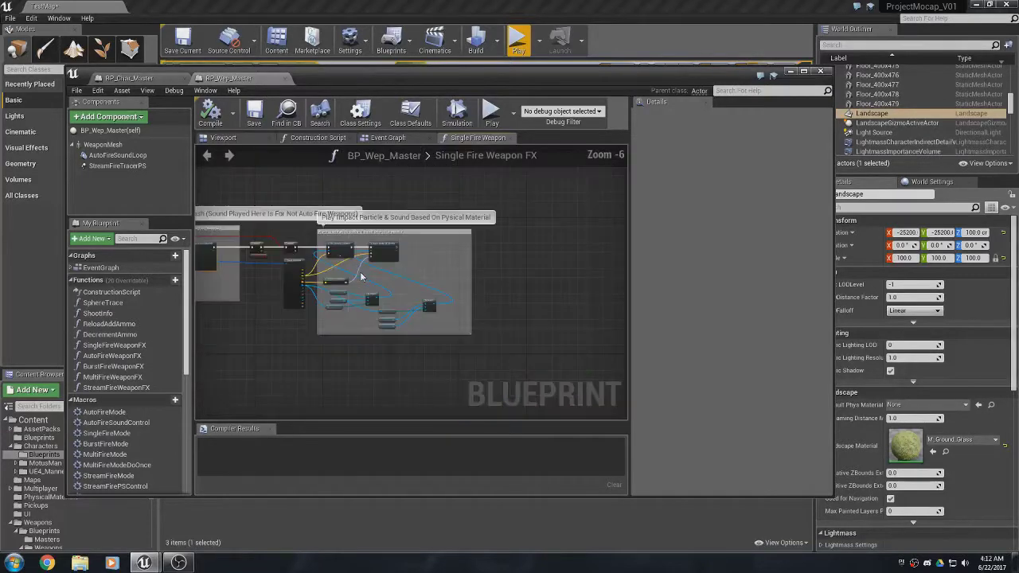
click(494, 155)
scroll(316, 281, down, 6)
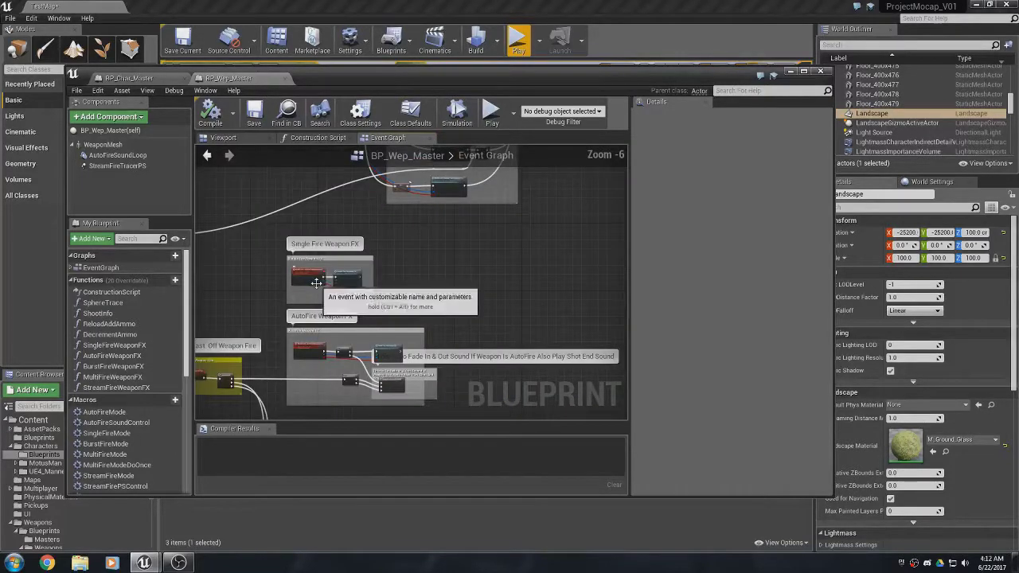
right_drag(412, 320, 471, 237)
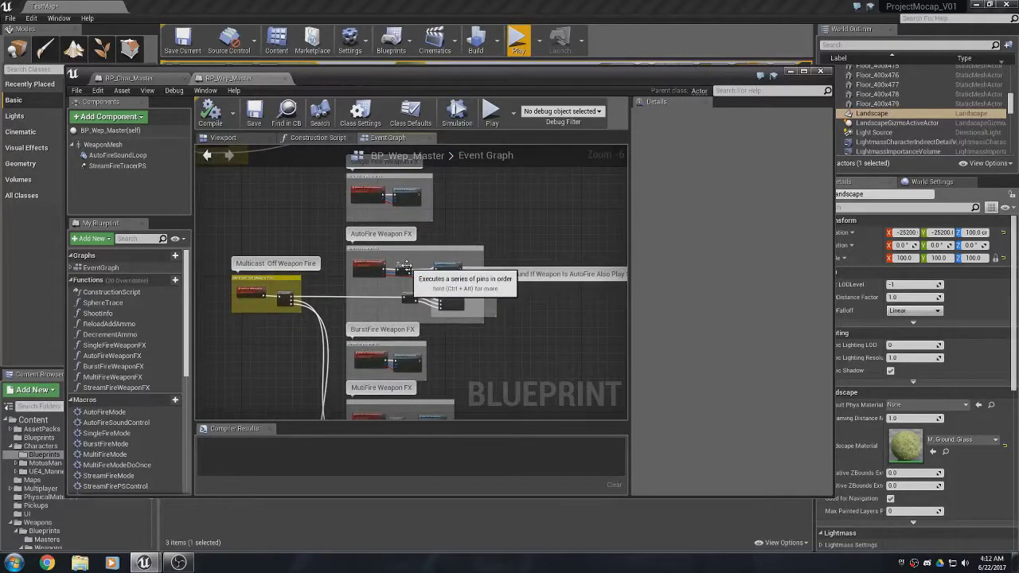
scroll(405, 266, up, 5)
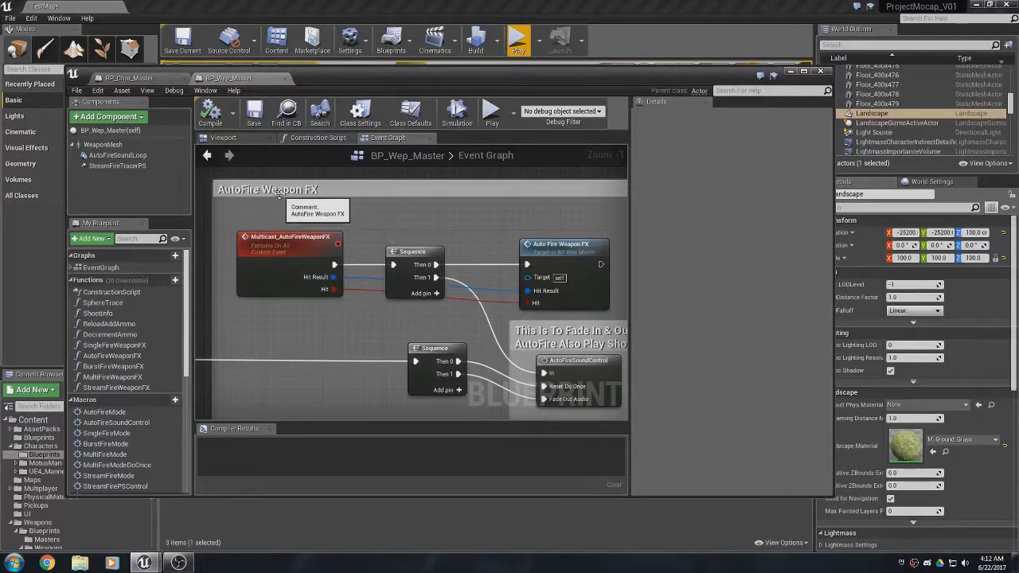
right_drag(344, 334, 282, 278)
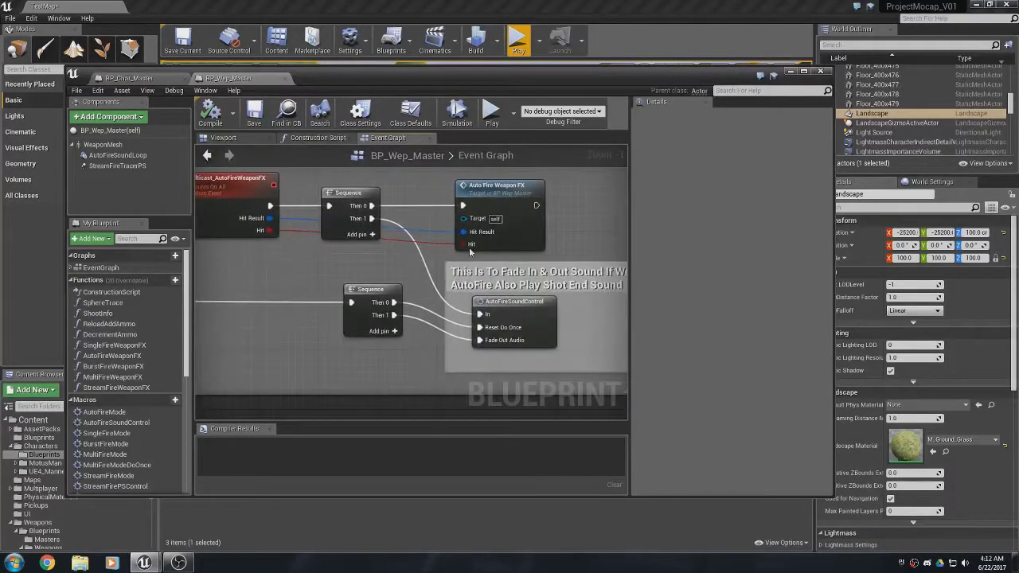
double_click(507, 189)
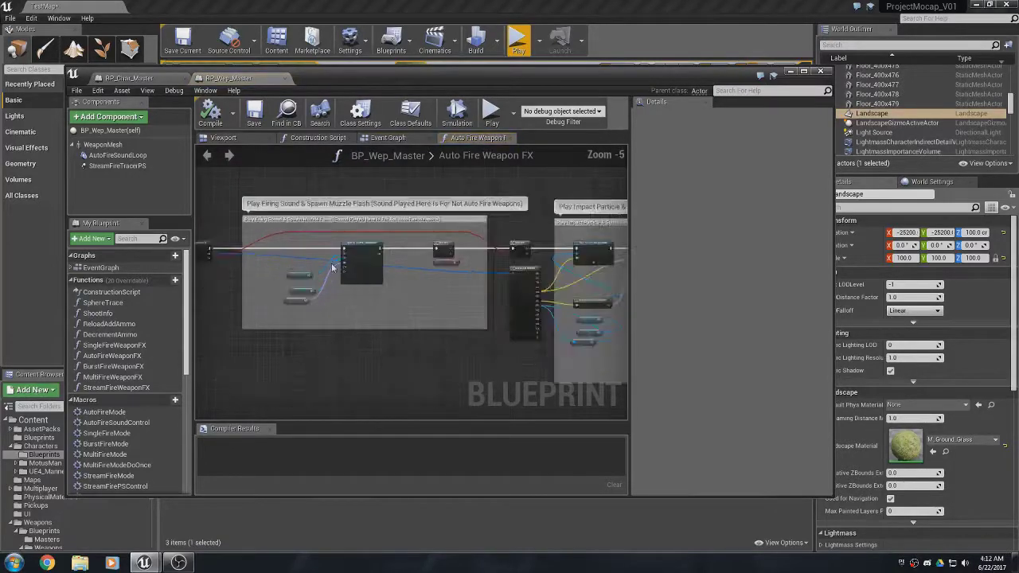
scroll(331, 268, up, 3)
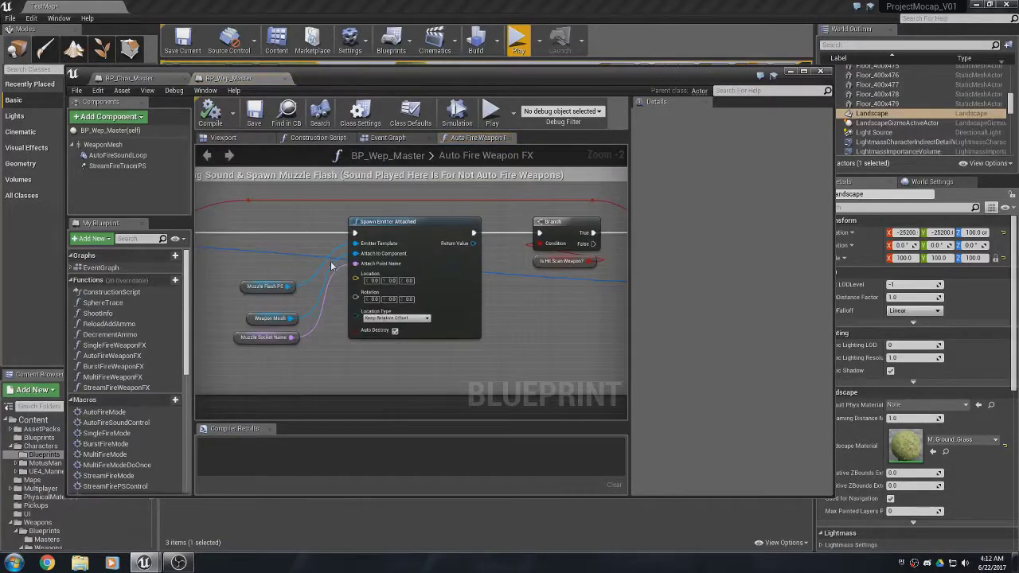
scroll(332, 267, down, 2)
right_drag(255, 281, 231, 284)
right_drag(464, 297, 407, 296)
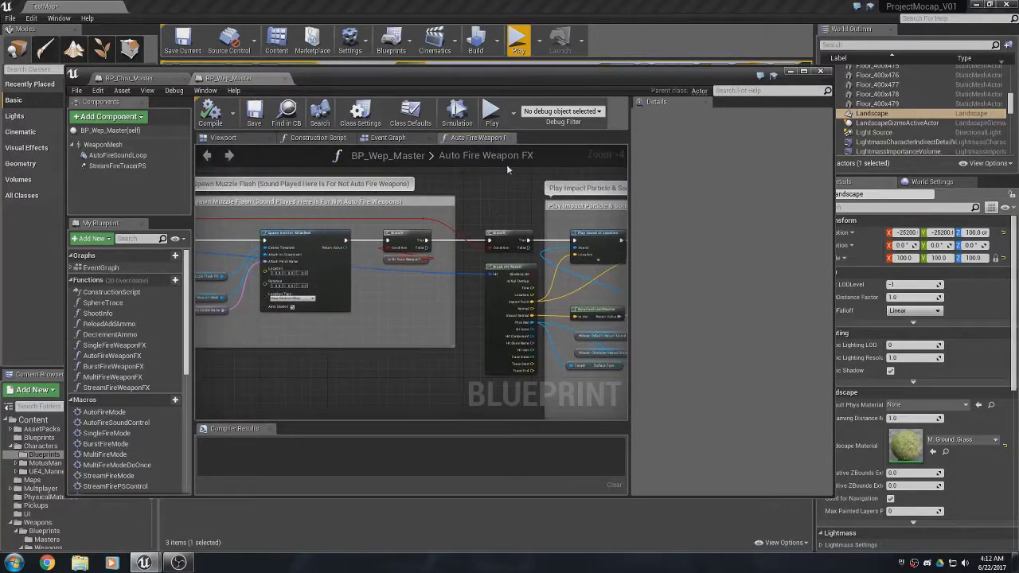
click(511, 138)
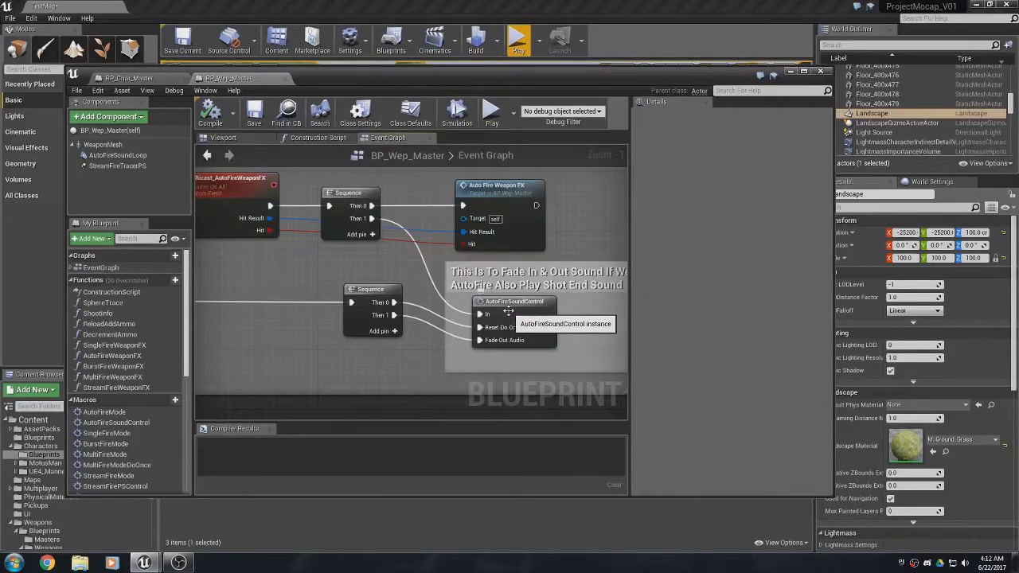
right_drag(579, 233, 533, 164)
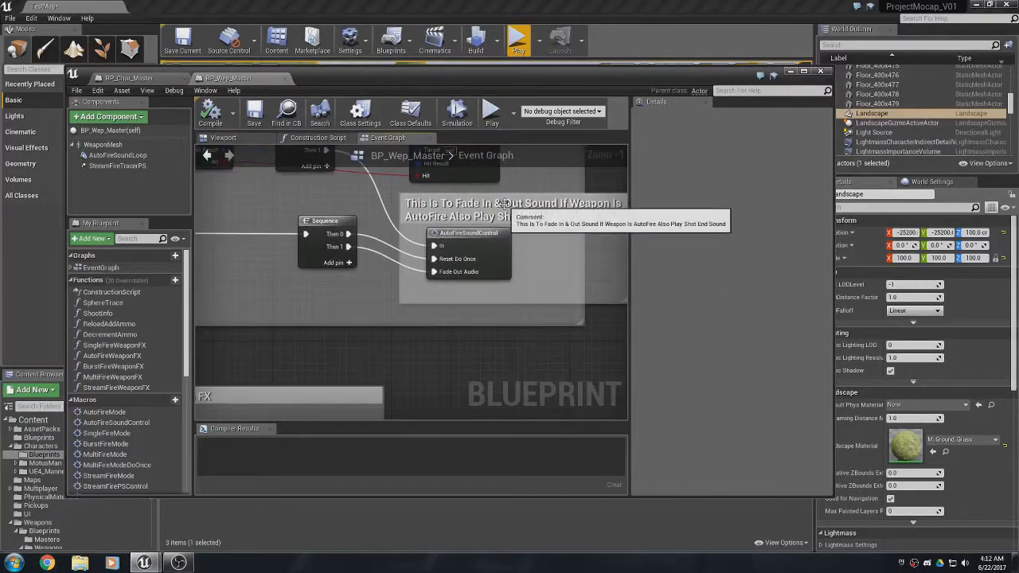
right_drag(542, 239, 494, 245)
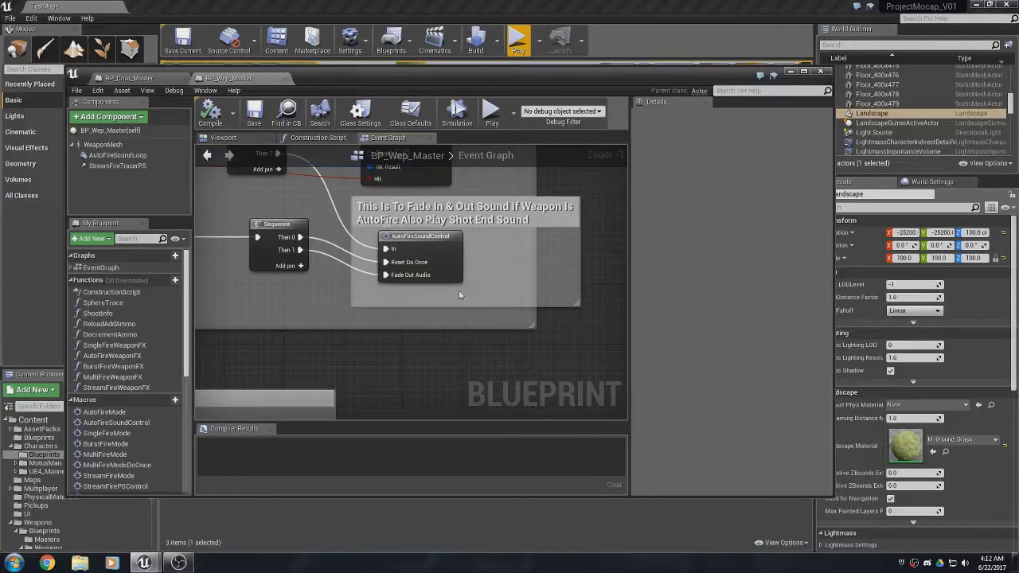
double_click(446, 269)
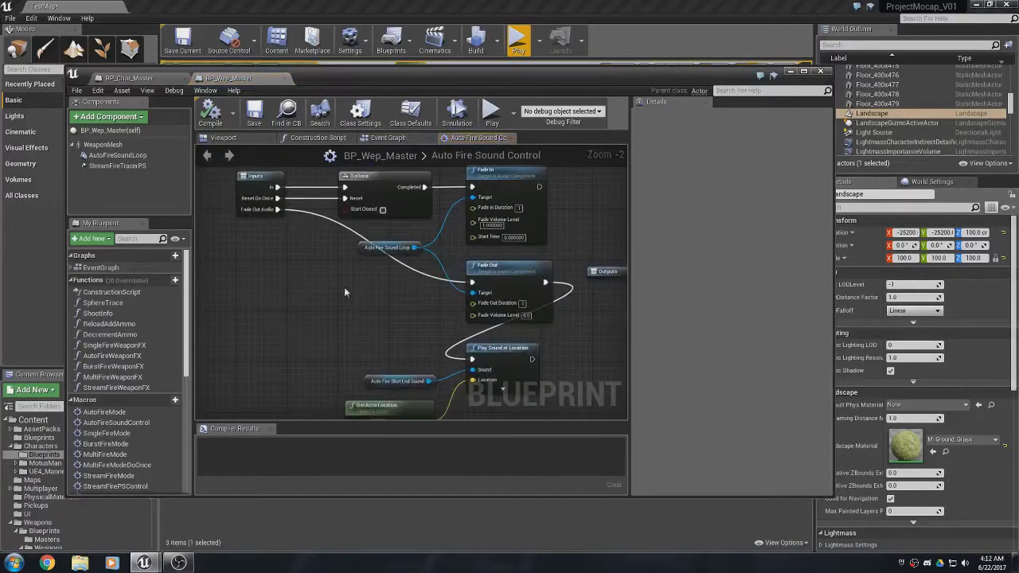
scroll(343, 287, down, 1)
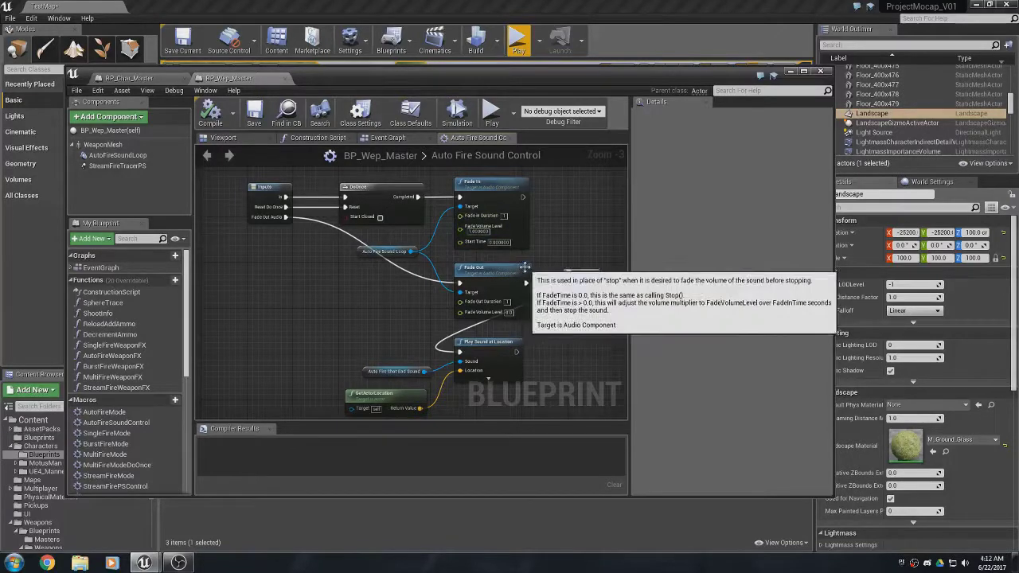
right_drag(390, 320, 326, 237)
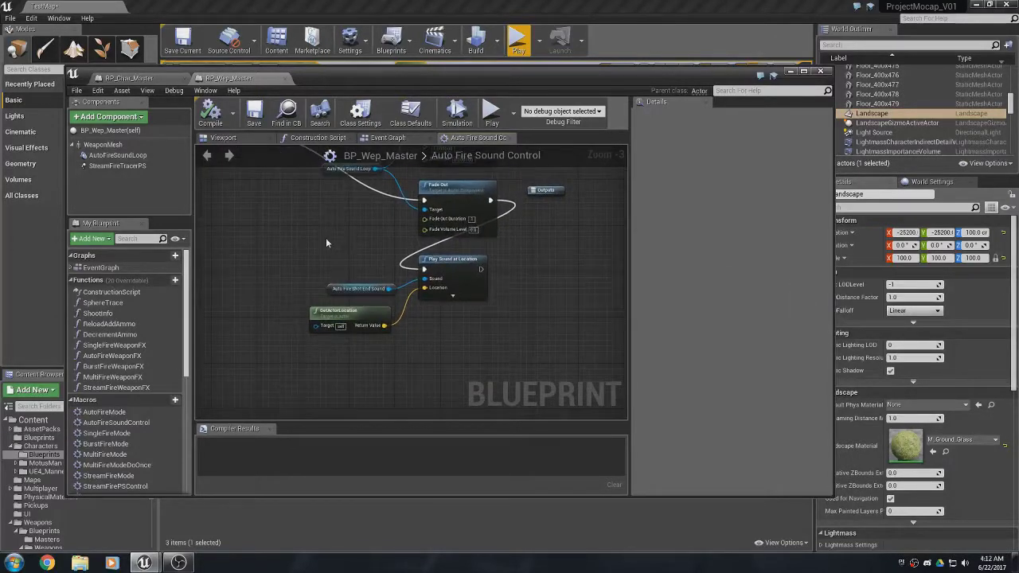
drag(330, 245, 490, 358)
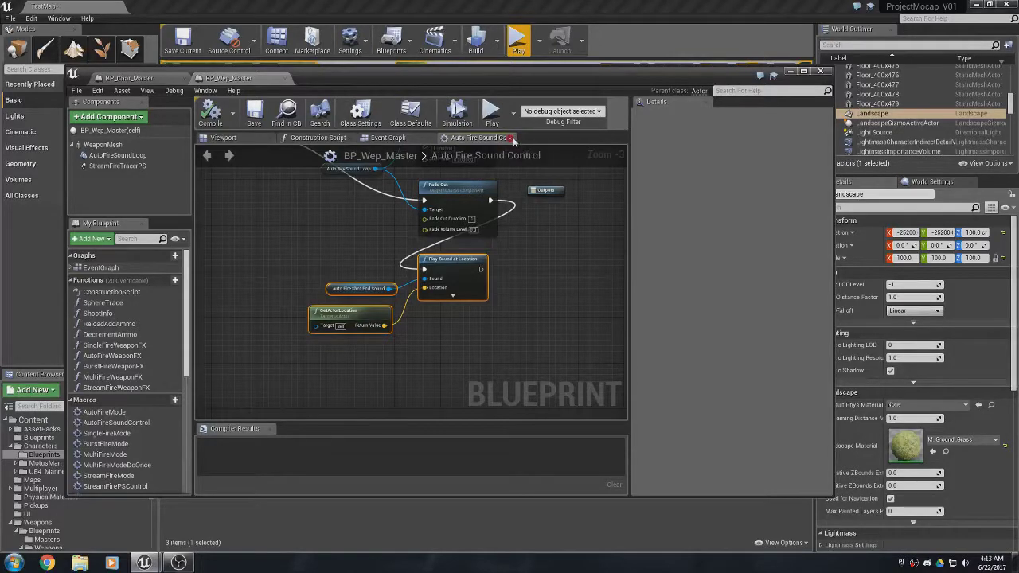
click(513, 139)
scroll(400, 304, down, 2)
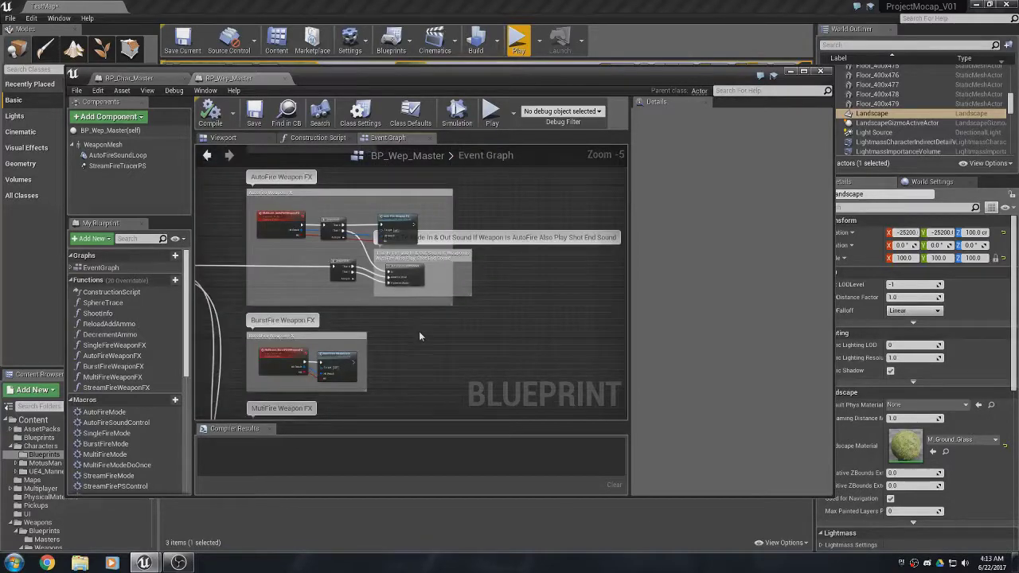
right_drag(418, 331, 527, 225)
click(387, 261)
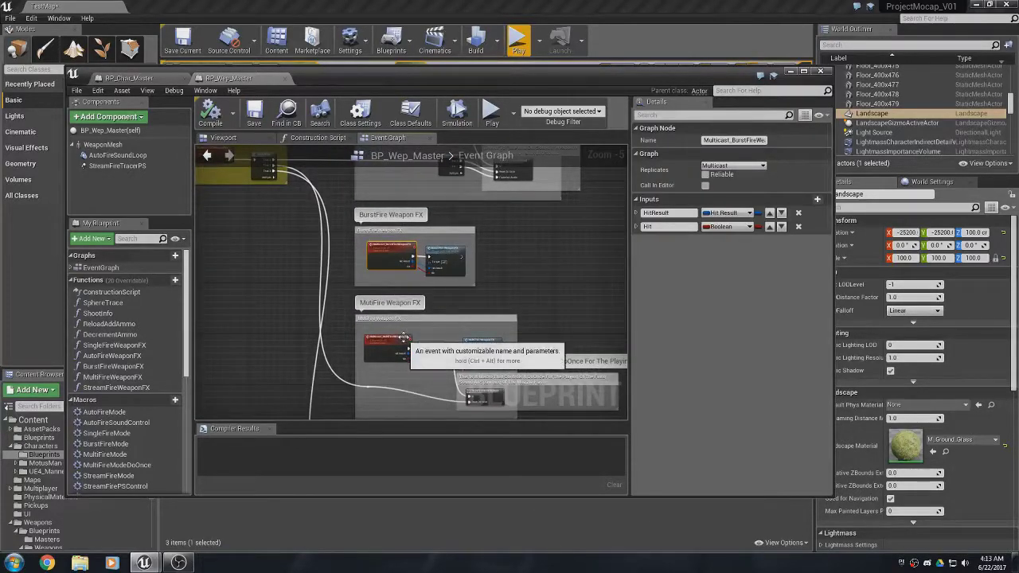
right_drag(445, 337, 450, 233)
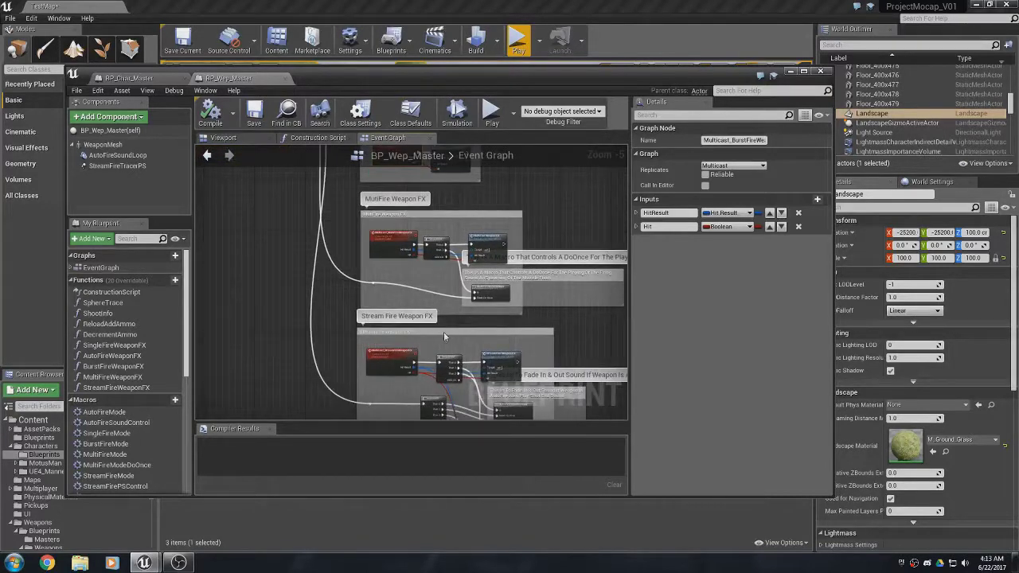
right_drag(444, 336, 449, 207)
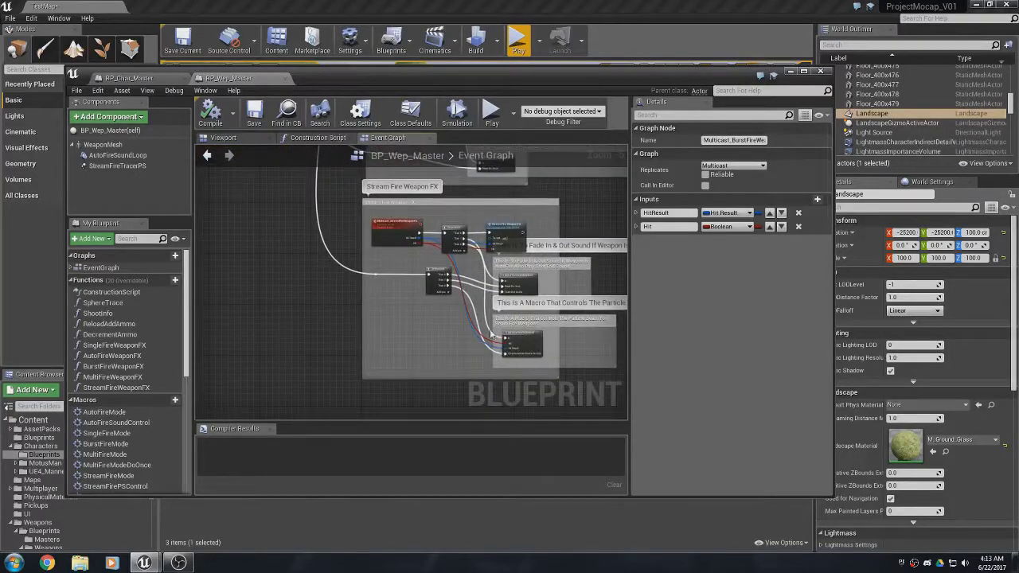
right_drag(438, 338, 301, 308)
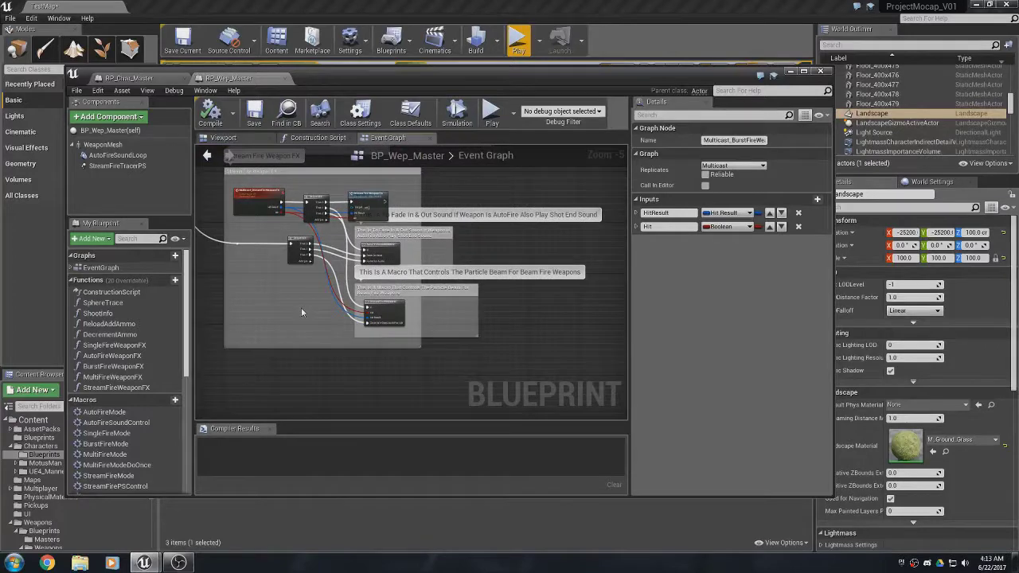
scroll(301, 307, up, 6)
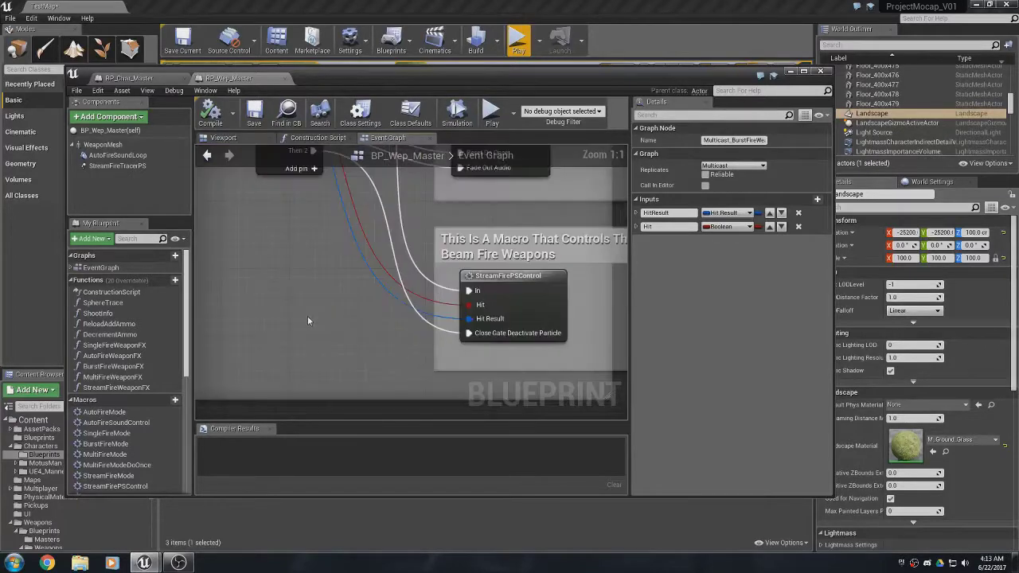
scroll(313, 306, down, 1)
scroll(257, 324, down, 4)
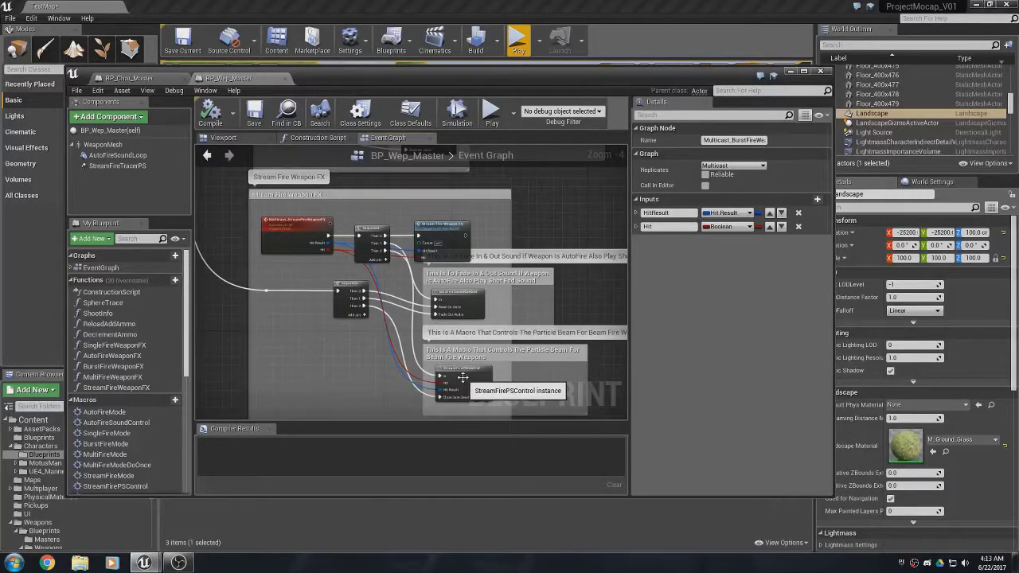
scroll(464, 376, up, 4)
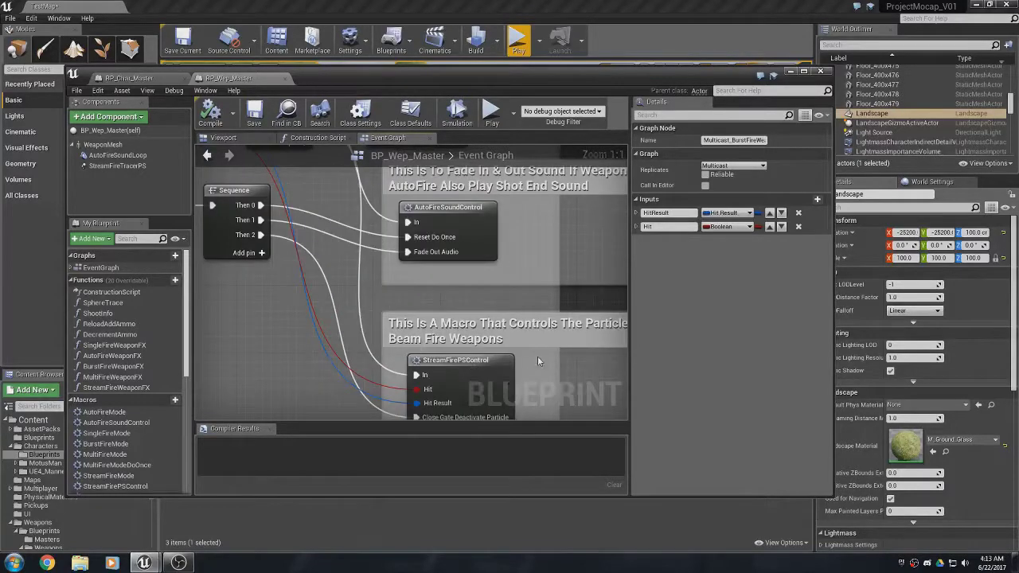
right_drag(537, 356, 484, 259)
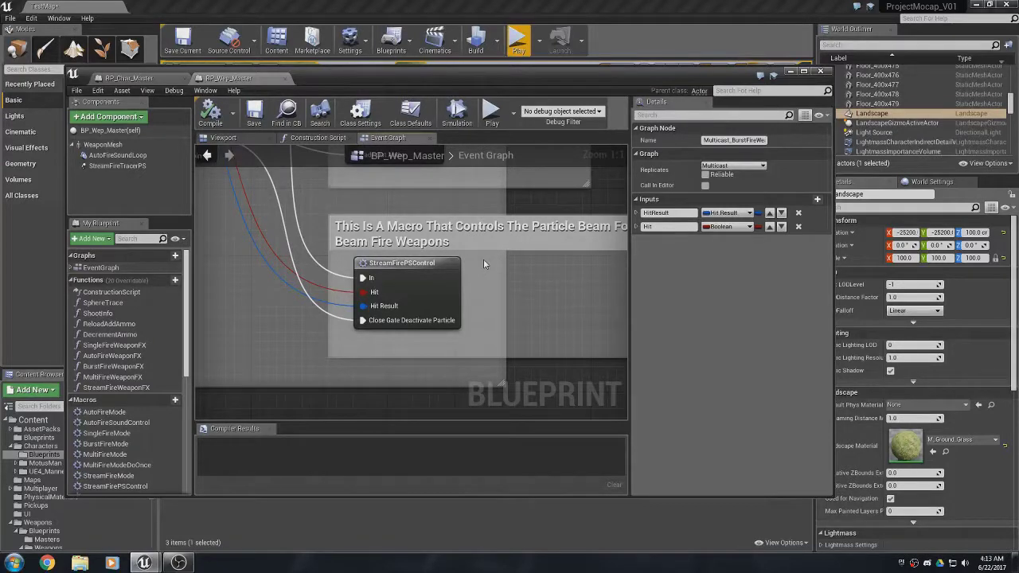
double_click(426, 294)
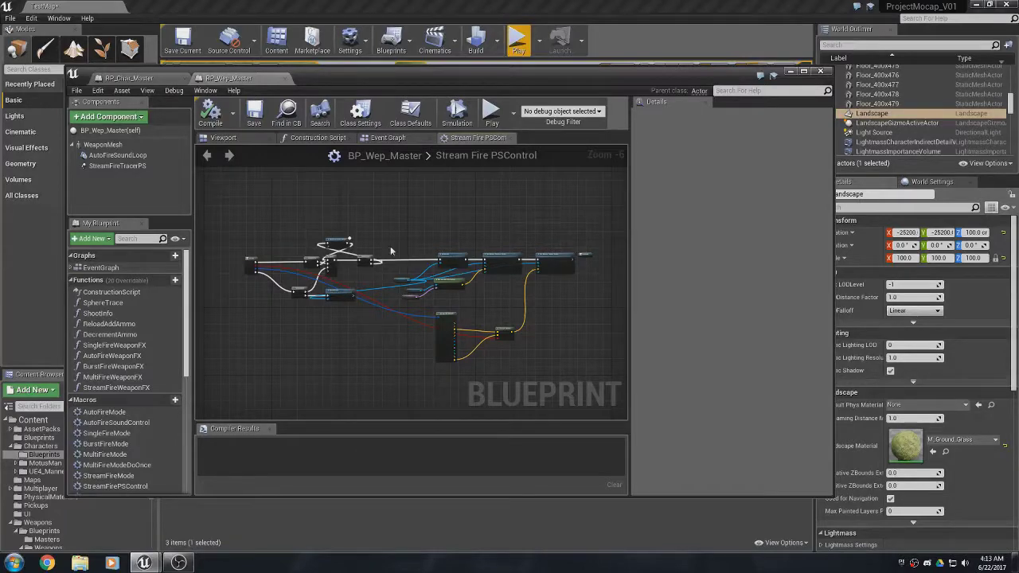
click(510, 137)
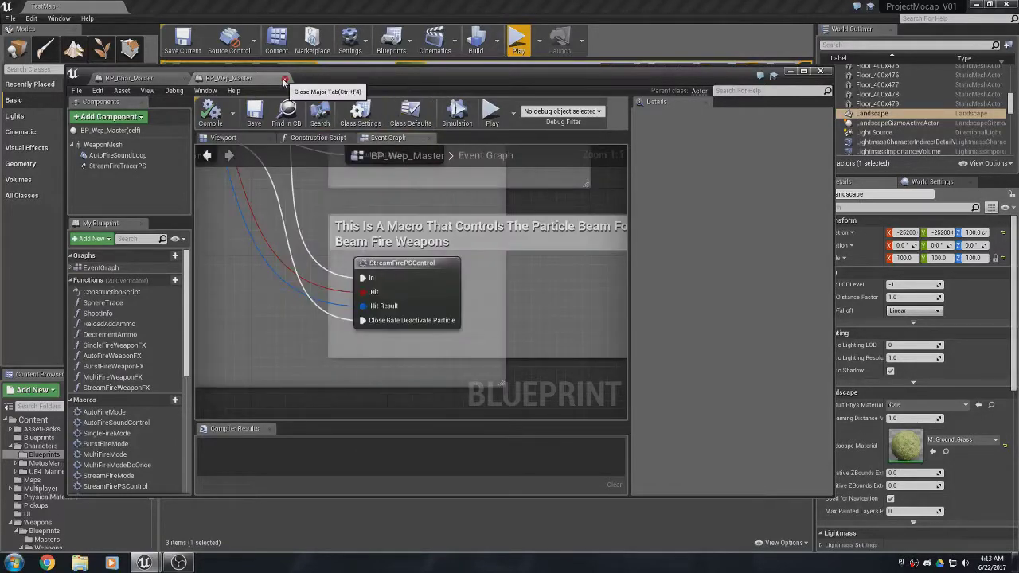
Close BP_Wep_Master and the Blueprint editor window, then quit Unreal without saving changes.
click(284, 81)
click(820, 73)
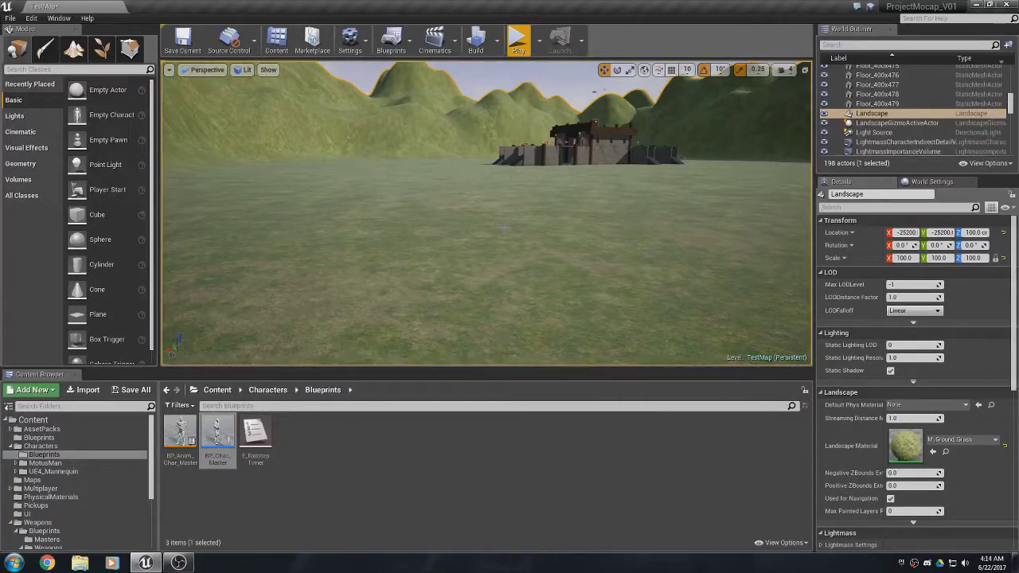
key(ctrl+shift+s)
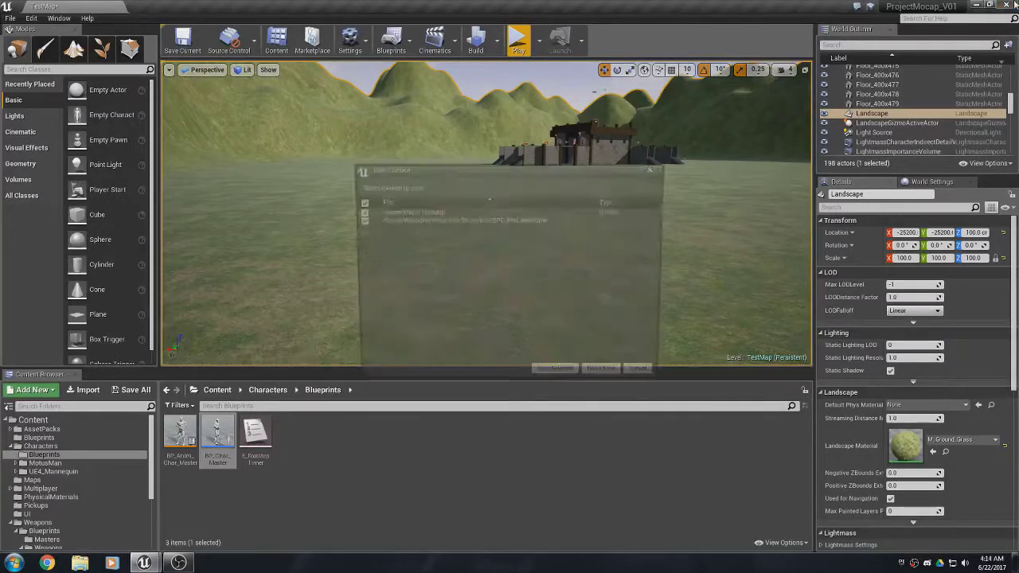
click(609, 377)
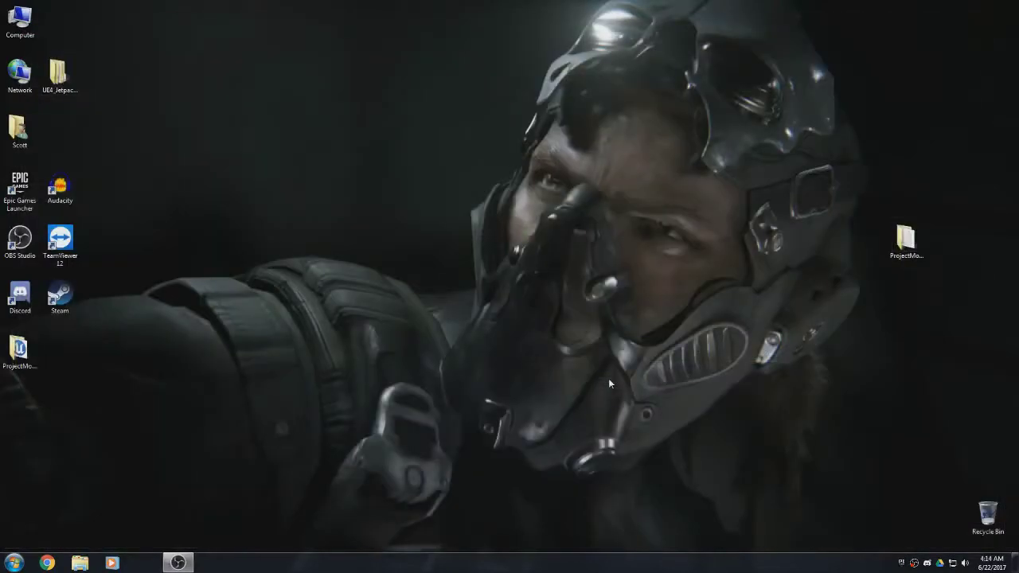
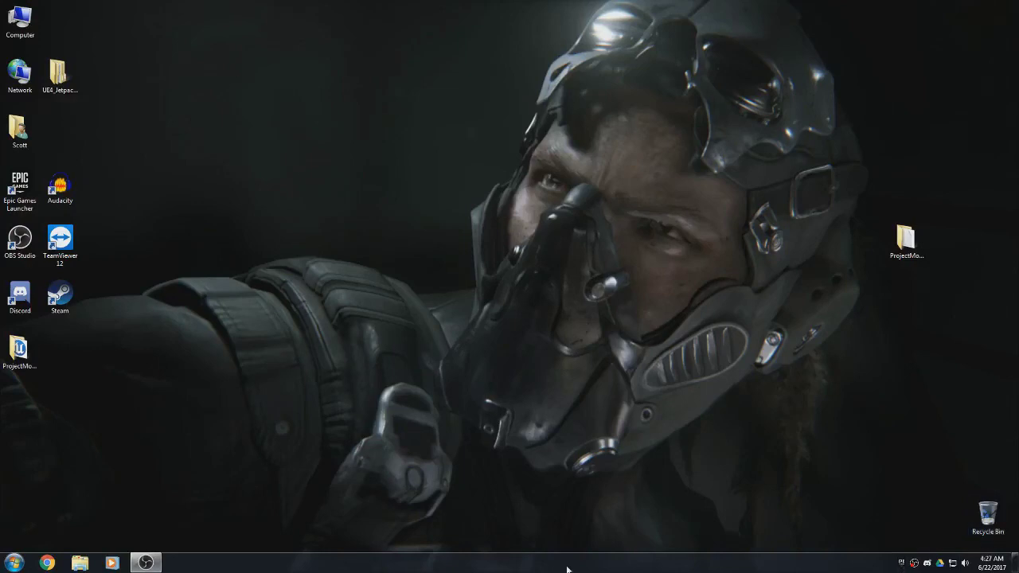
Restore the minimized OBS Studio window from the taskbar, showing the live Display Capture stream controls.
click(146, 563)
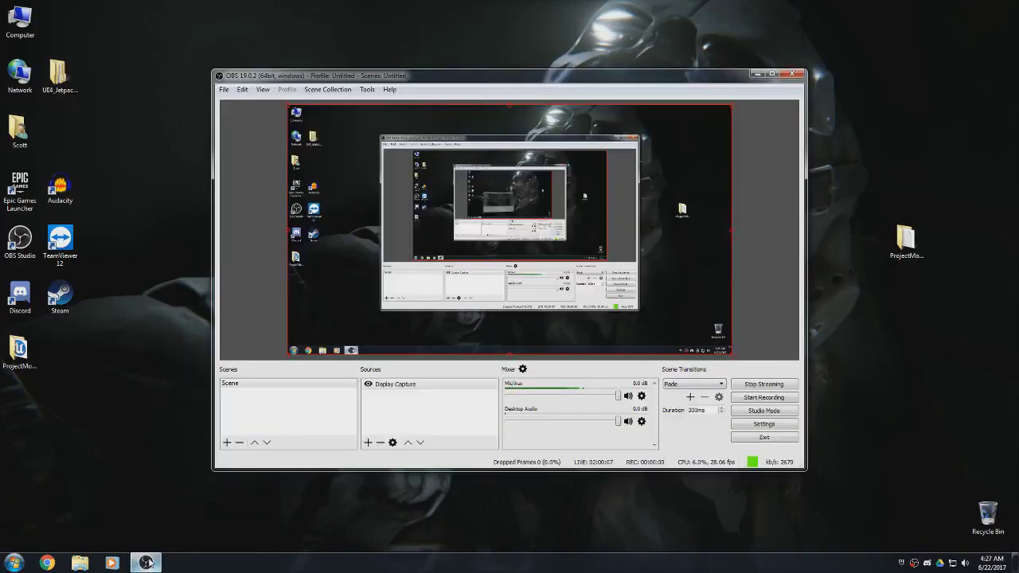